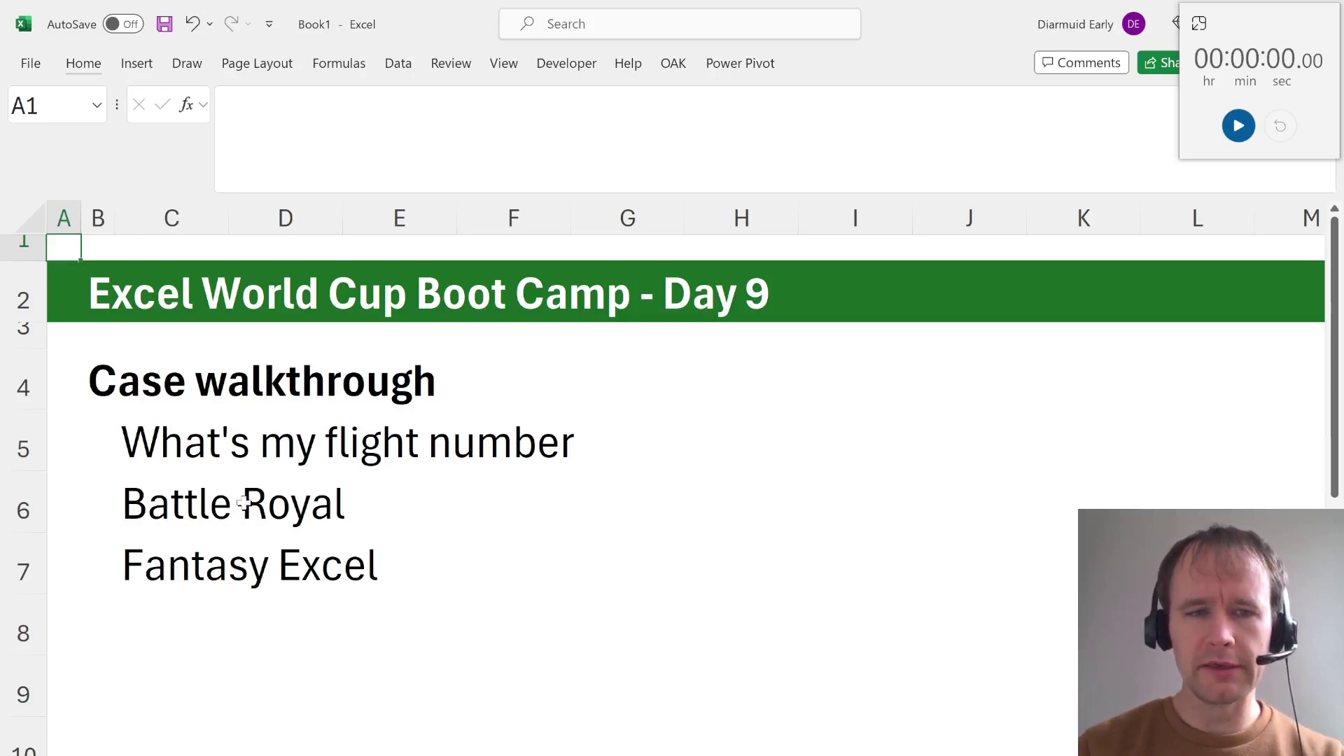
click(142, 448)
key(ctrl+shift+Down)
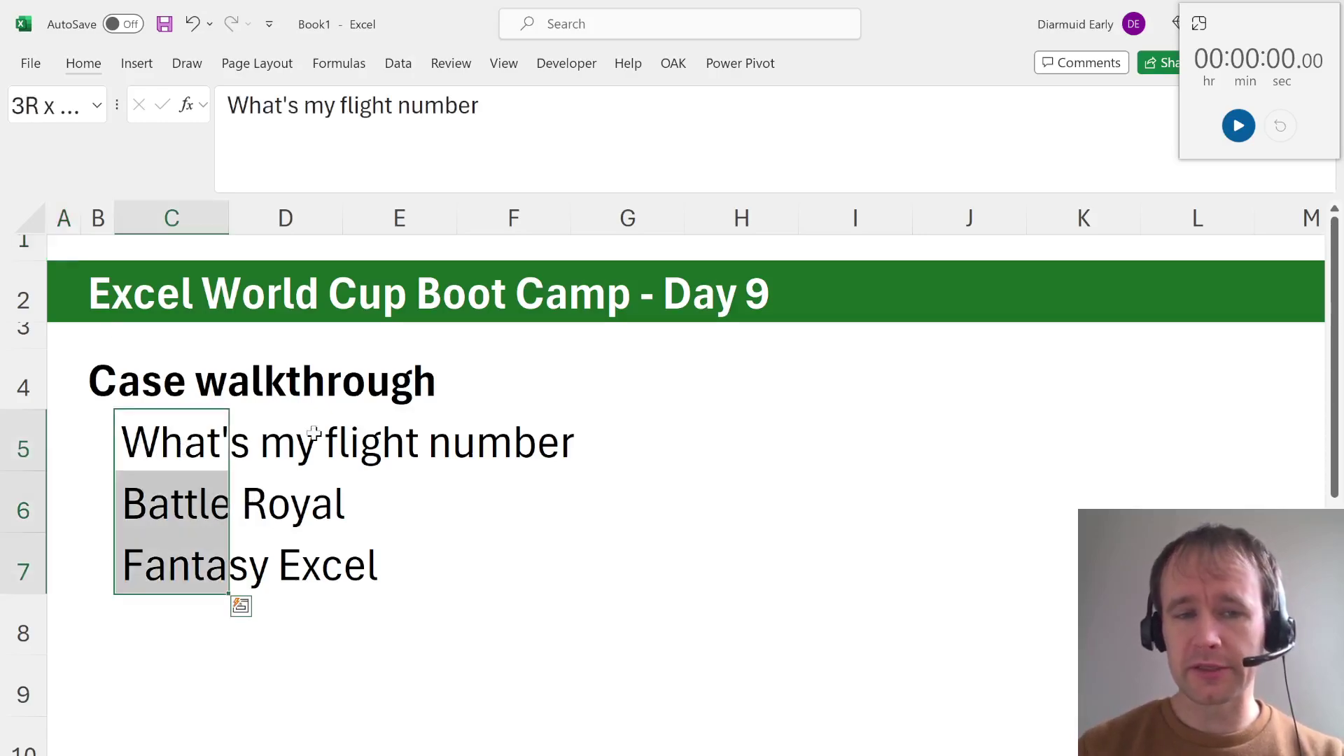
click(669, 464)
Enter =INDEX(C5:C7,RANDBETWEEN(1,3)) in cell C9 to pick one of the three listed cases at random
click(155, 651)
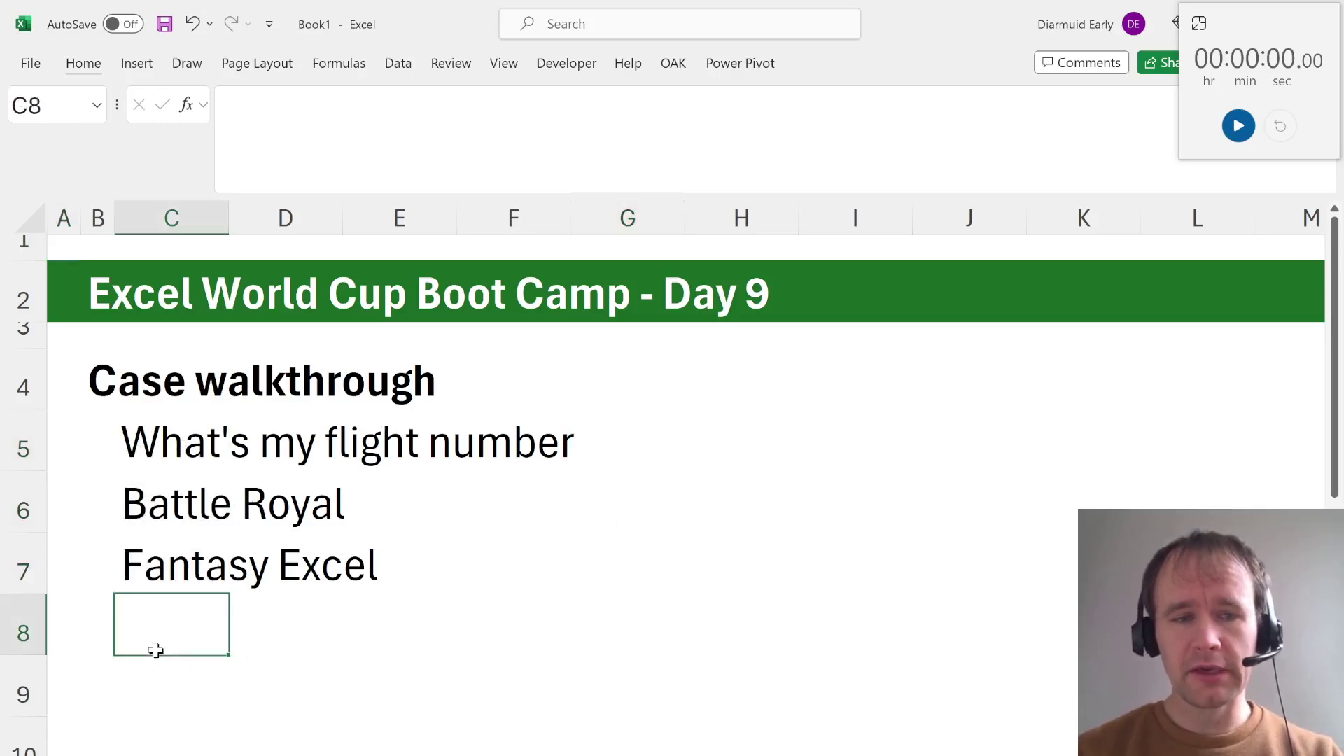
key(Down)
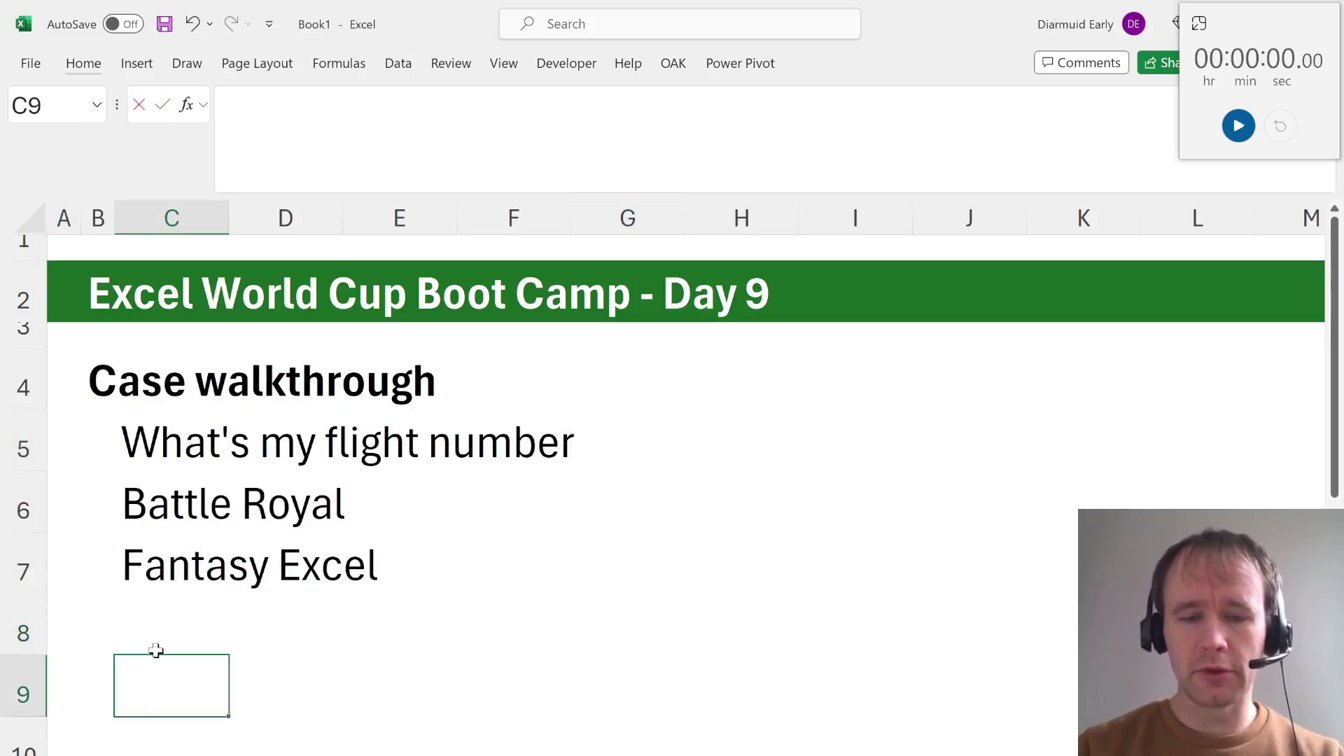
text(=ind)
key(Tab)
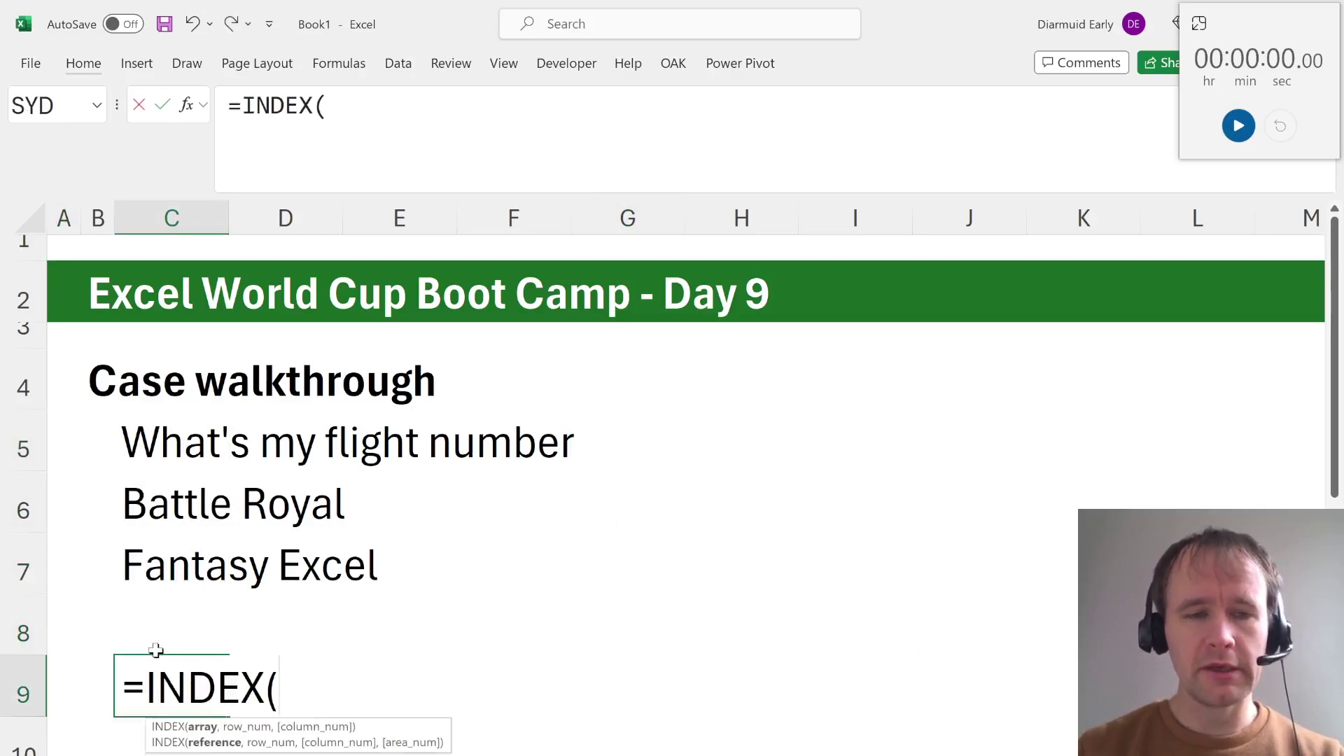
key(Up)
key(Up)
key(shift+Up)
key(shift+Up)
text(,)
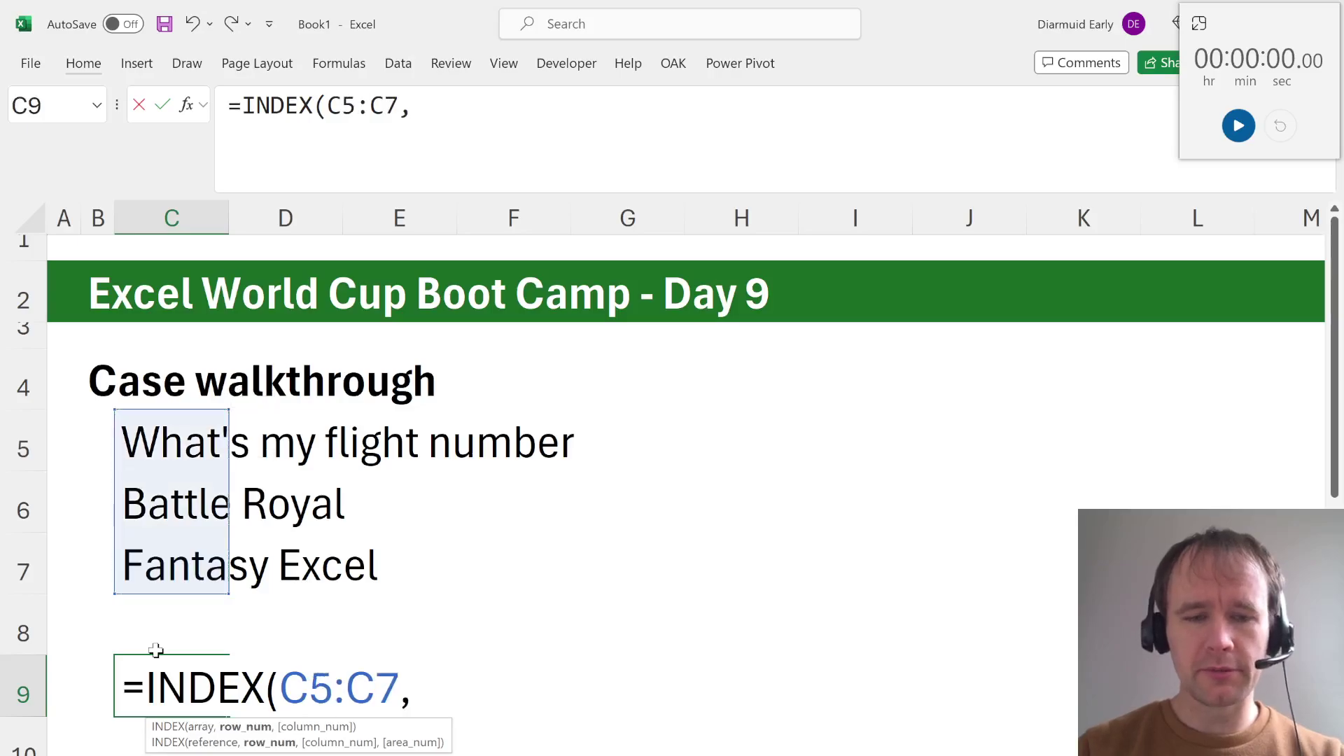
text(randb)
key(Tab)
text(1)
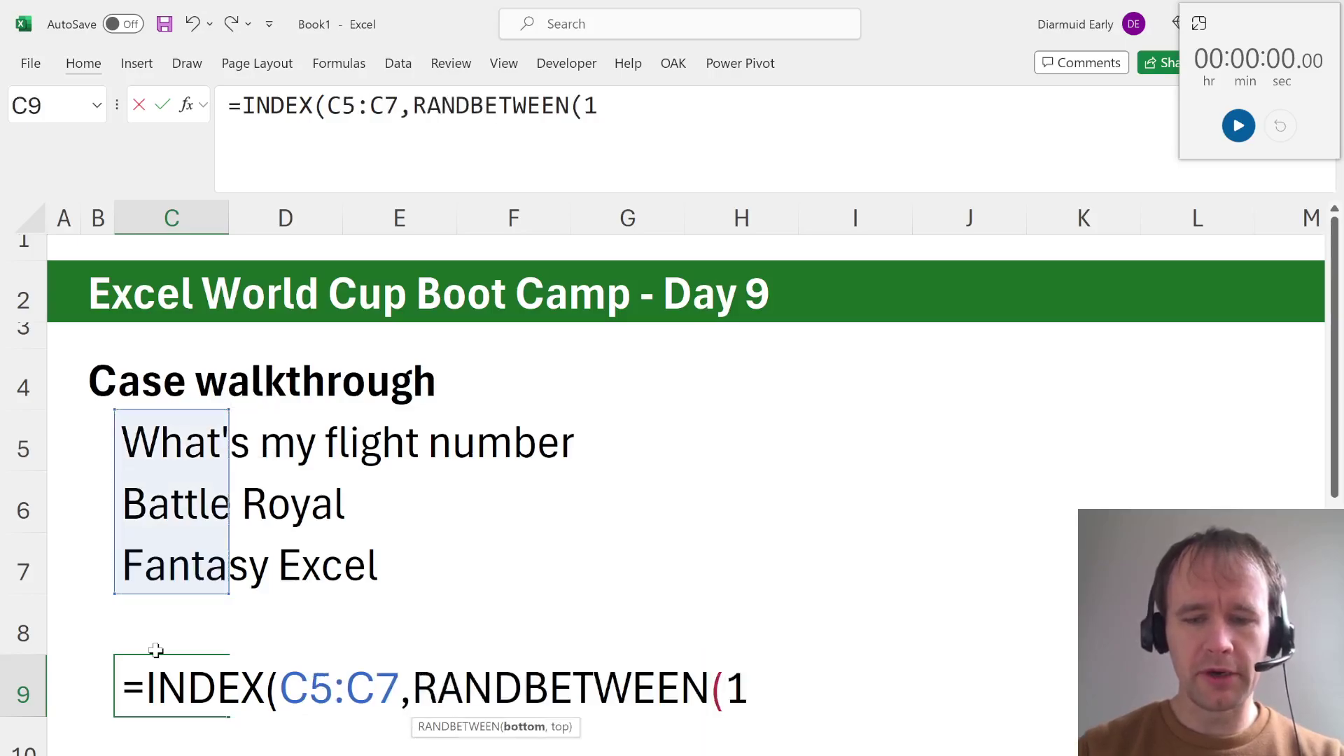
key(BackSpace)
text(1,3)))
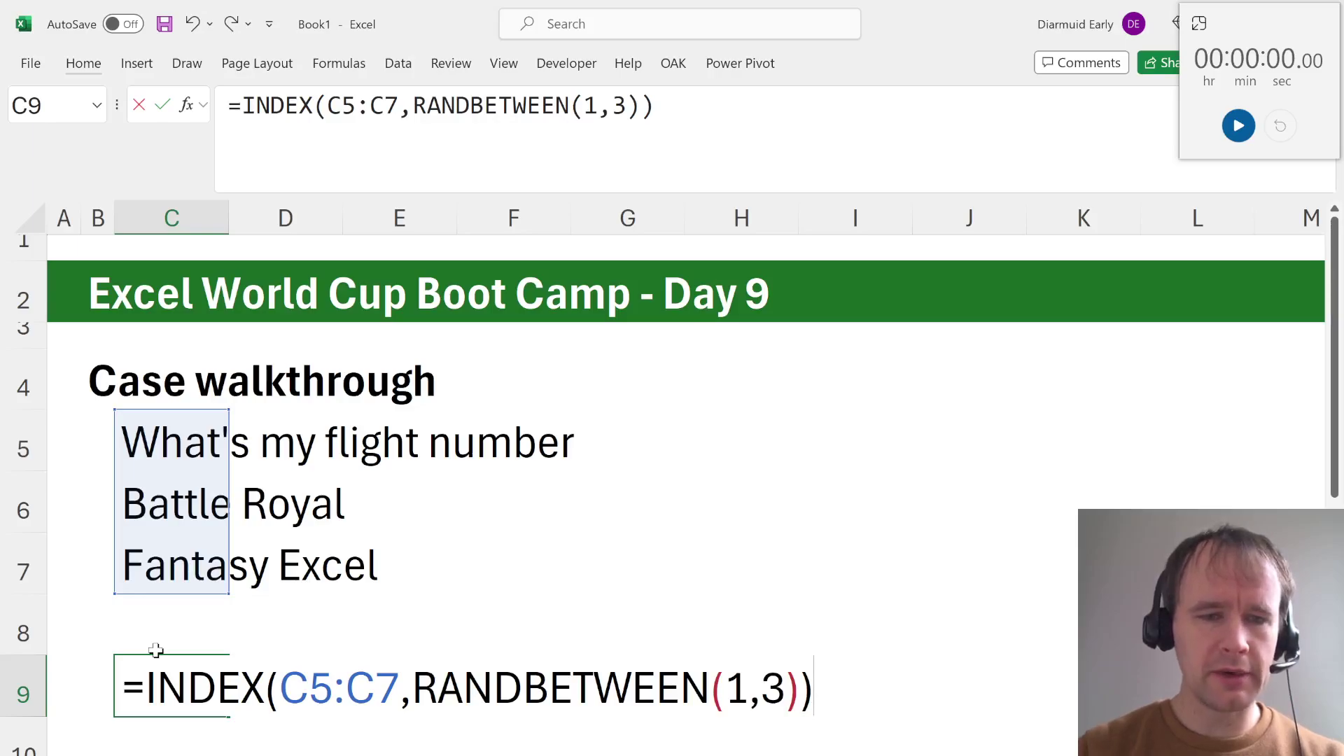
key(ctrl+Return)
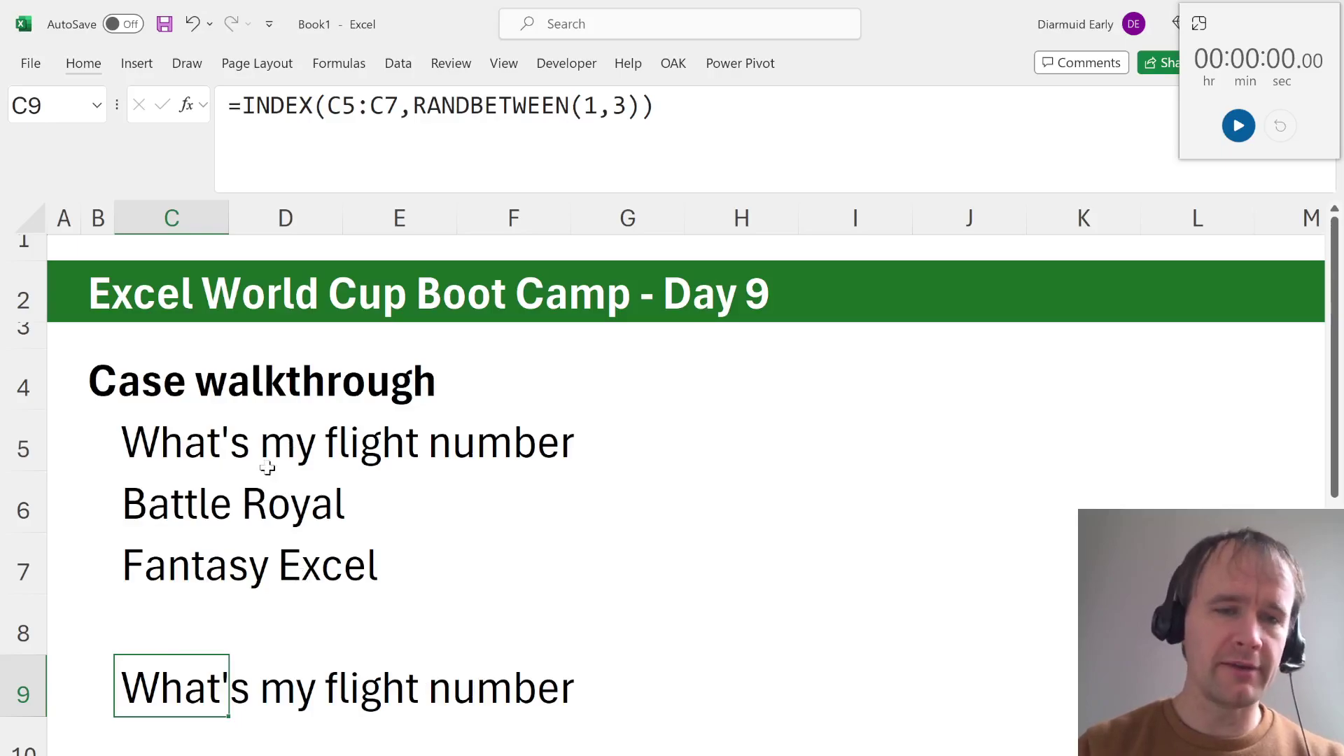
Switch to Microsoft Edge and open the "What's My Flight Number" case page, going down to its intro video
drag(144, 451, 151, 568)
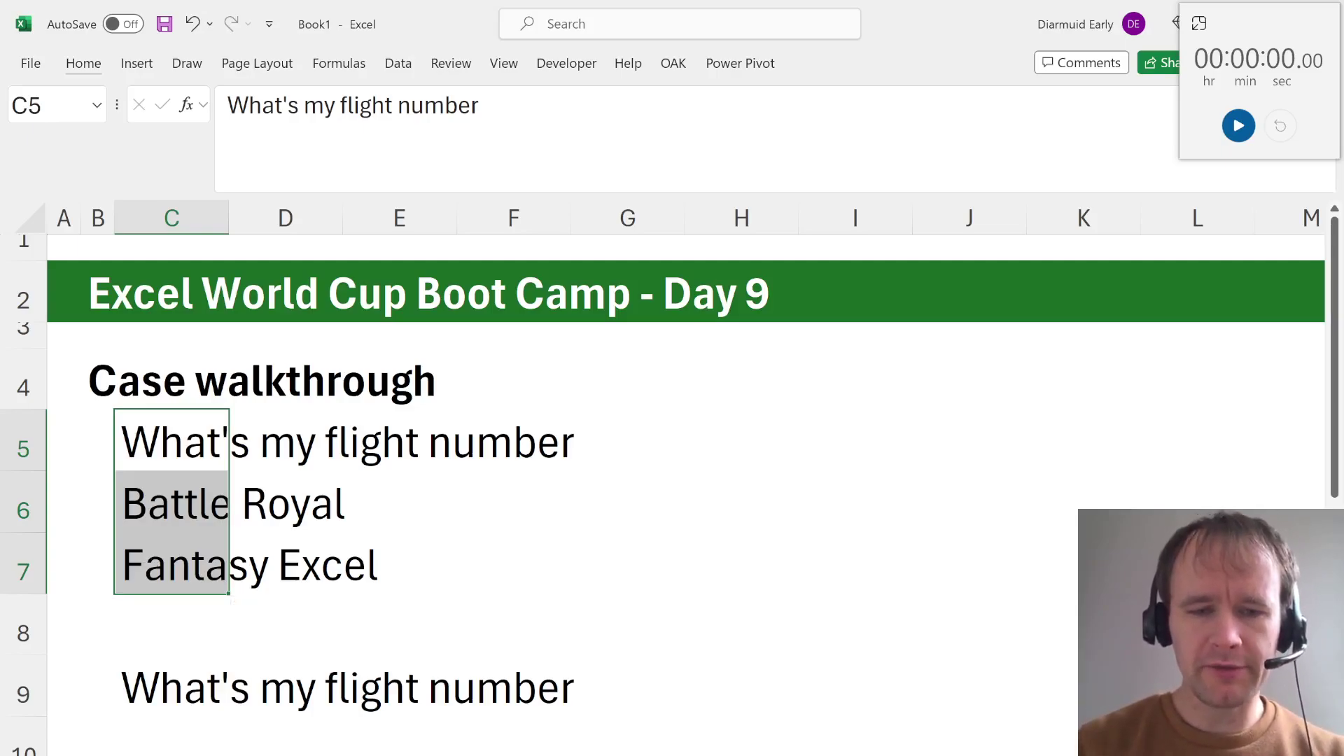
mouse_move(452, 755)
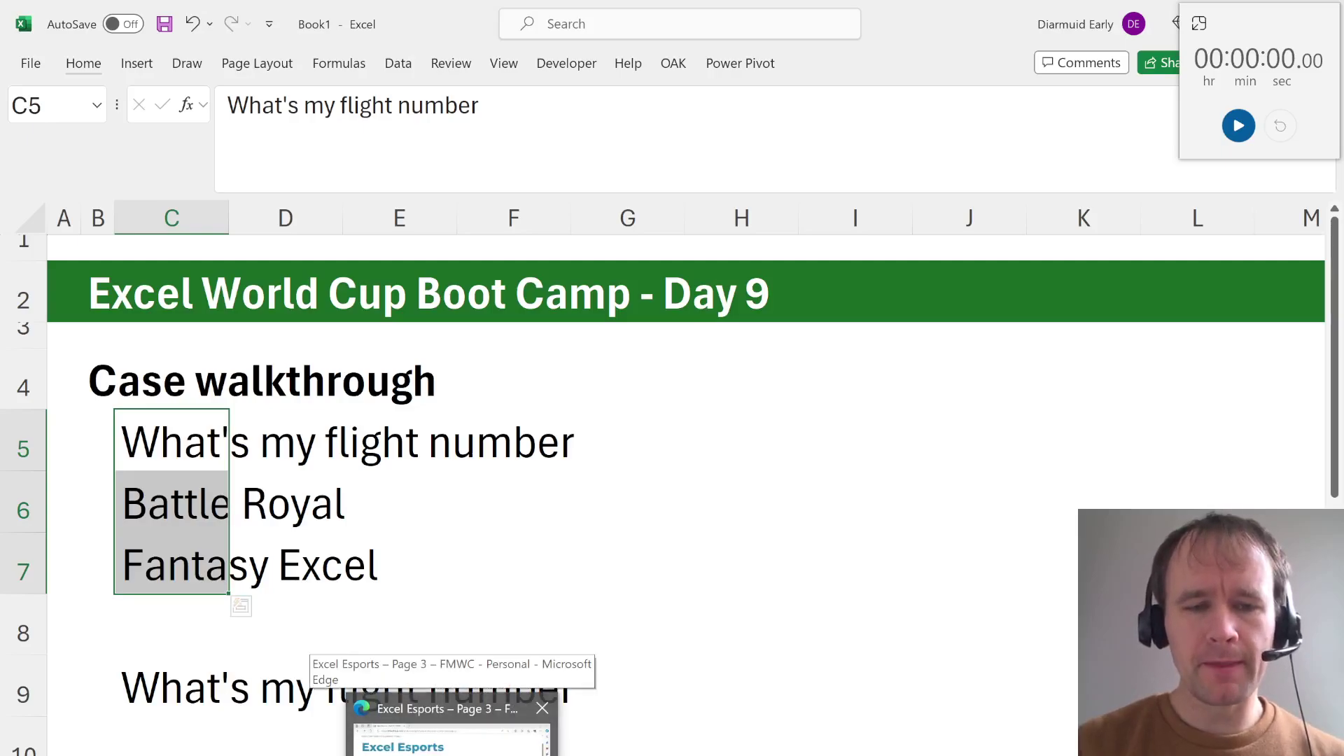
click(451, 739)
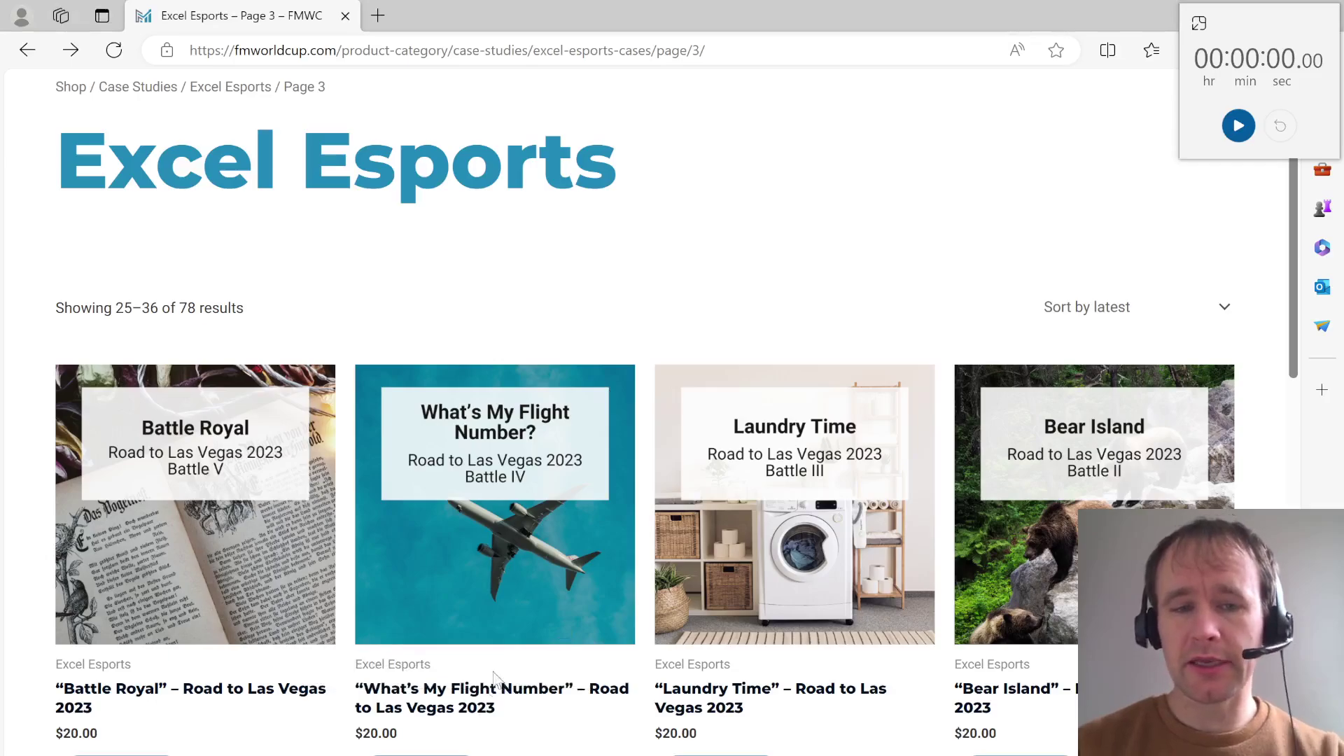
click(550, 545)
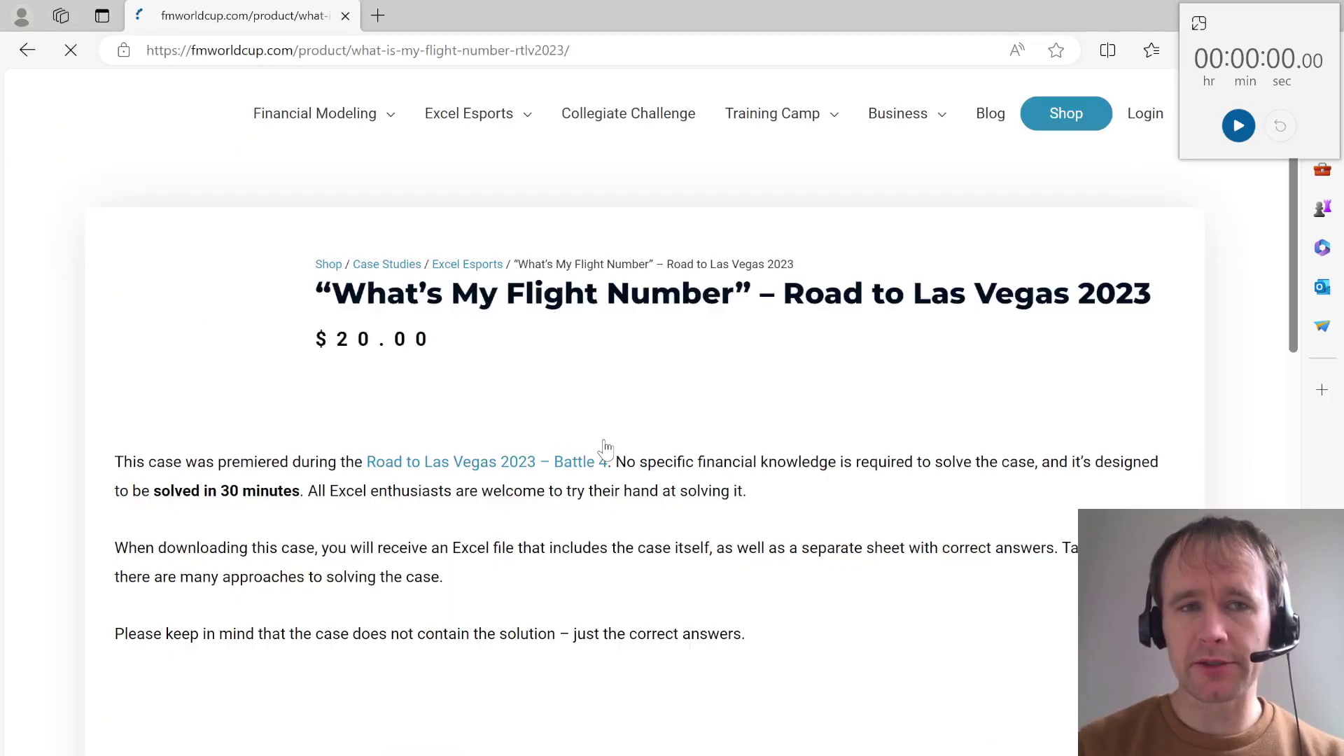
scroll(604, 614, down, 7)
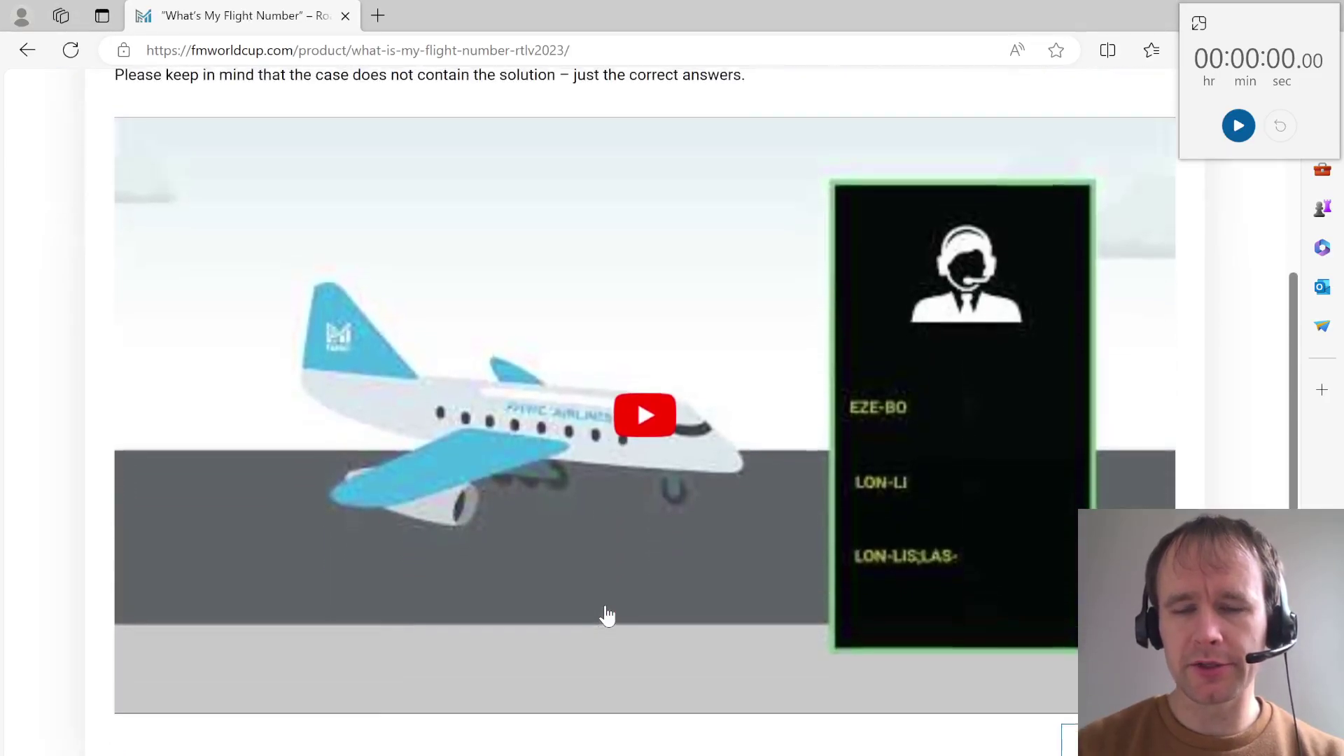
scroll(606, 614, up, 1)
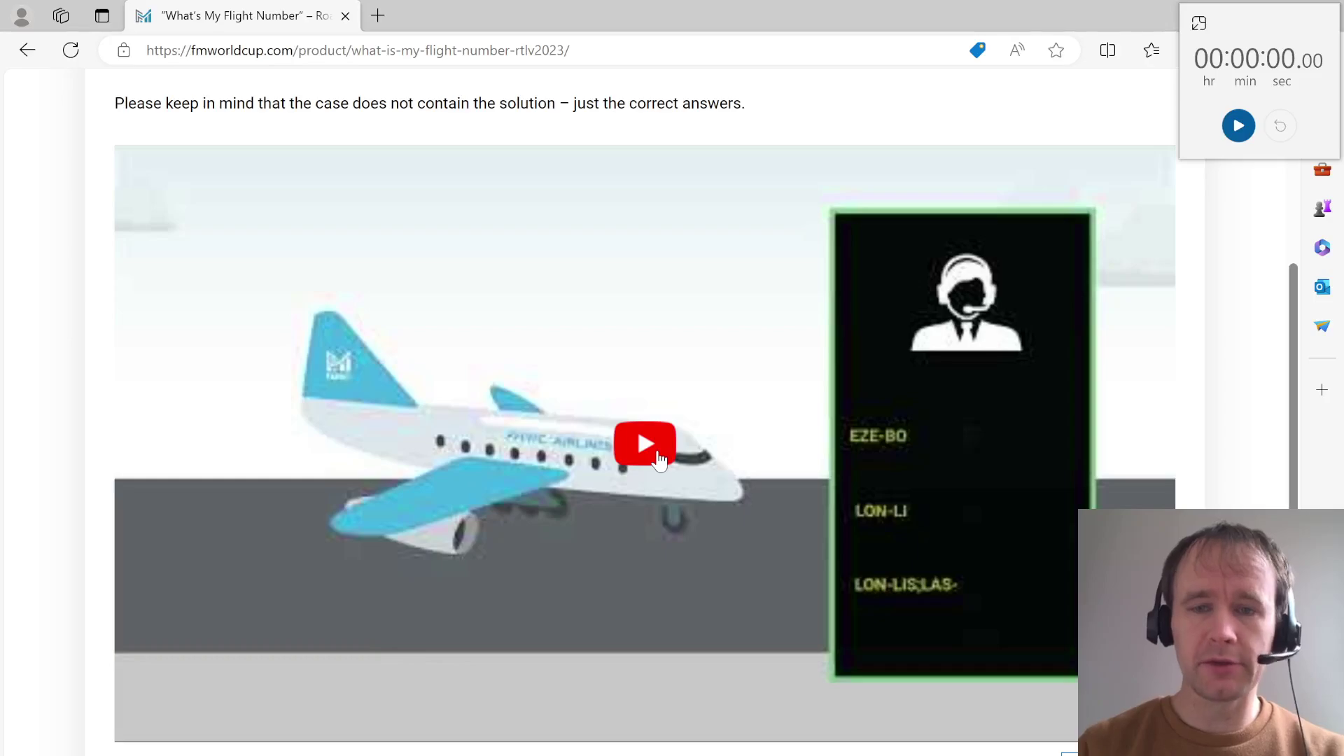
Play the case's intro video, skip ahead to about 0:19 and pause it shortly after
click(661, 461)
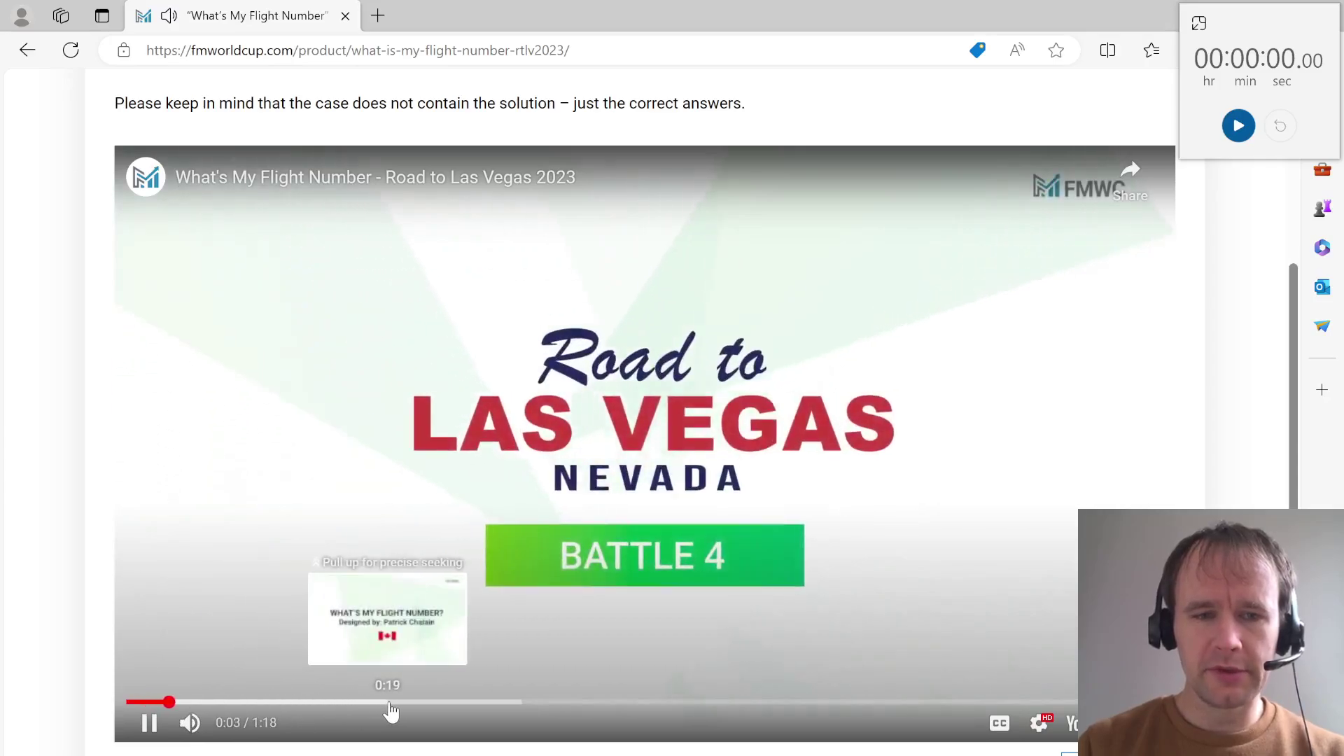
click(393, 705)
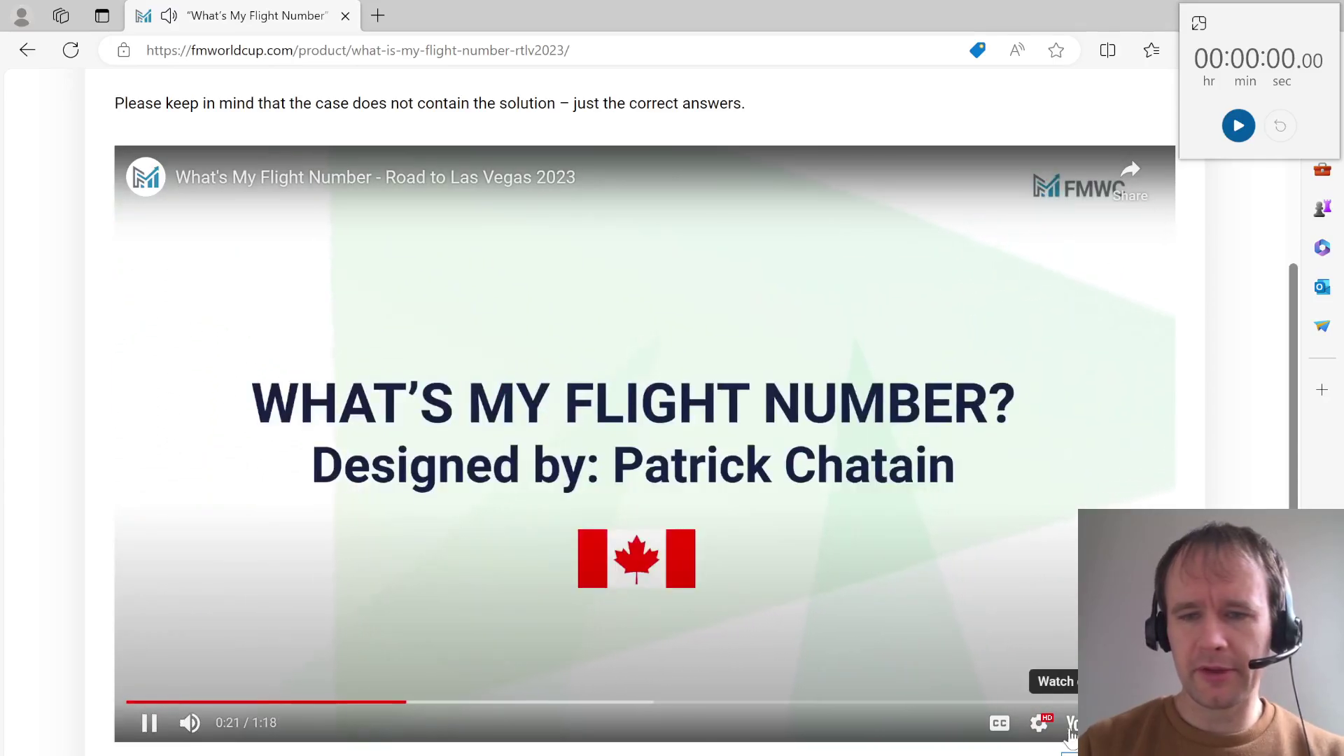
drag(711, 702, 618, 625)
click(619, 625)
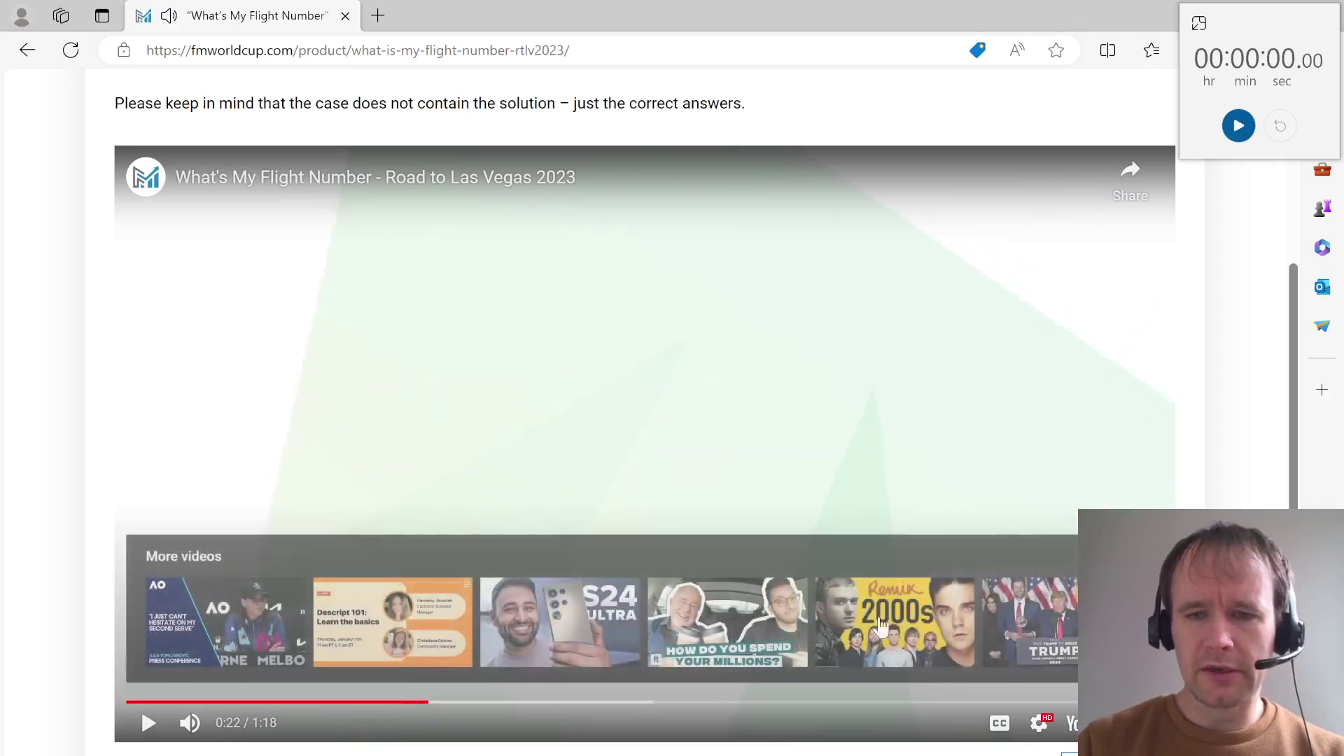
click(1040, 725)
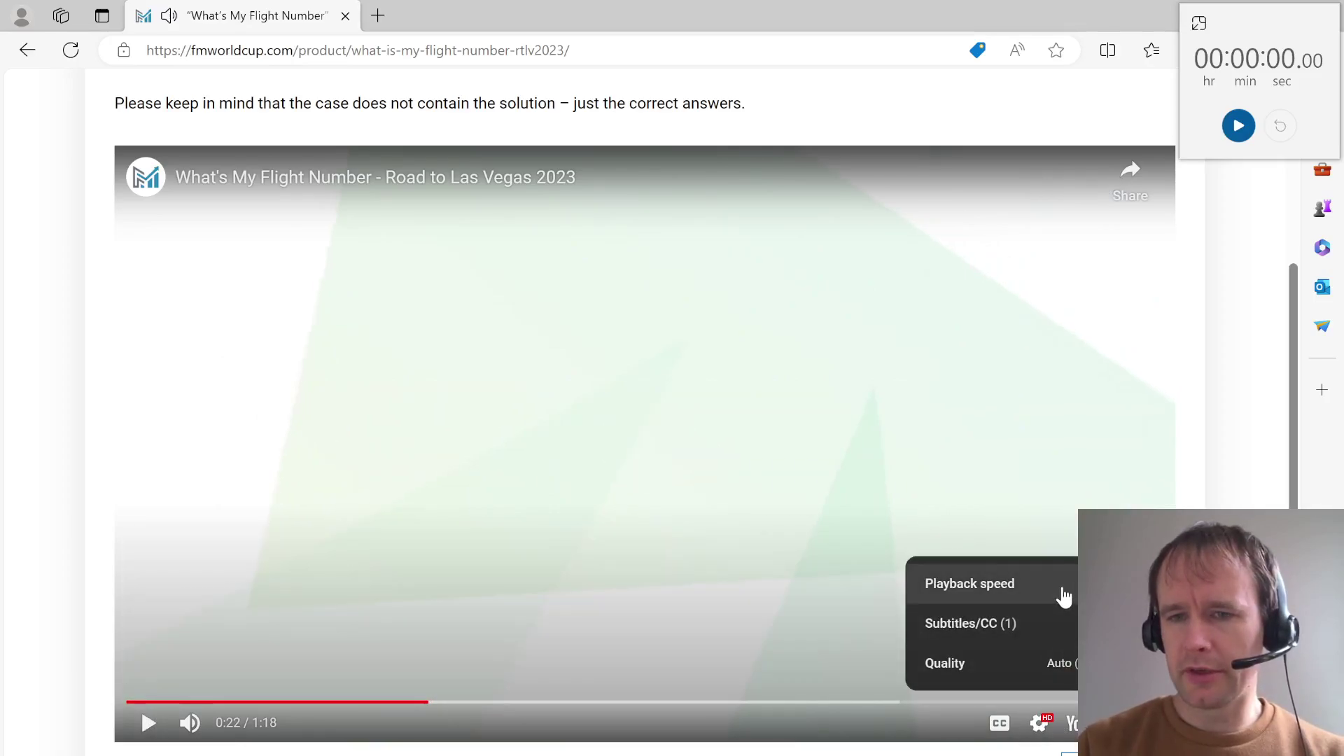
click(1059, 594)
click(966, 589)
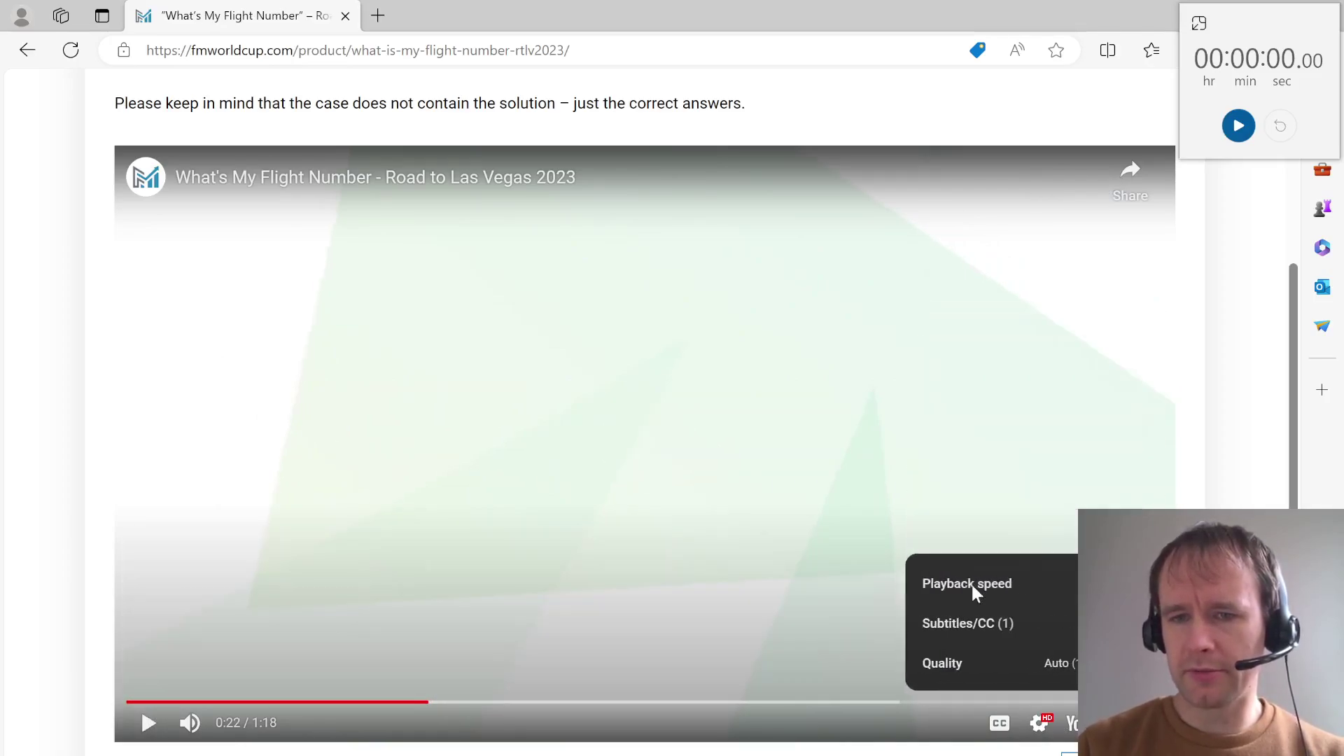
click(422, 593)
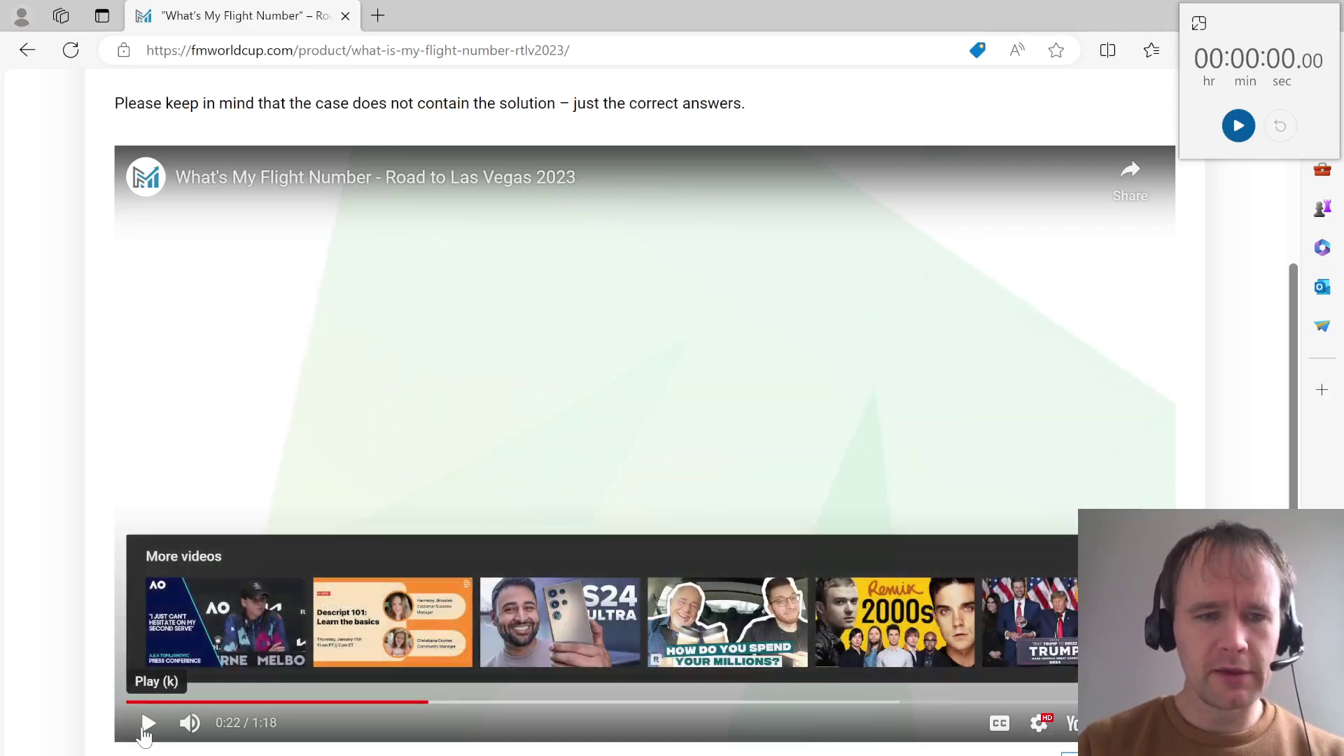
Resume the intro video, pause it at the case sheet, and go back to 1:01 to read the instructions
click(148, 722)
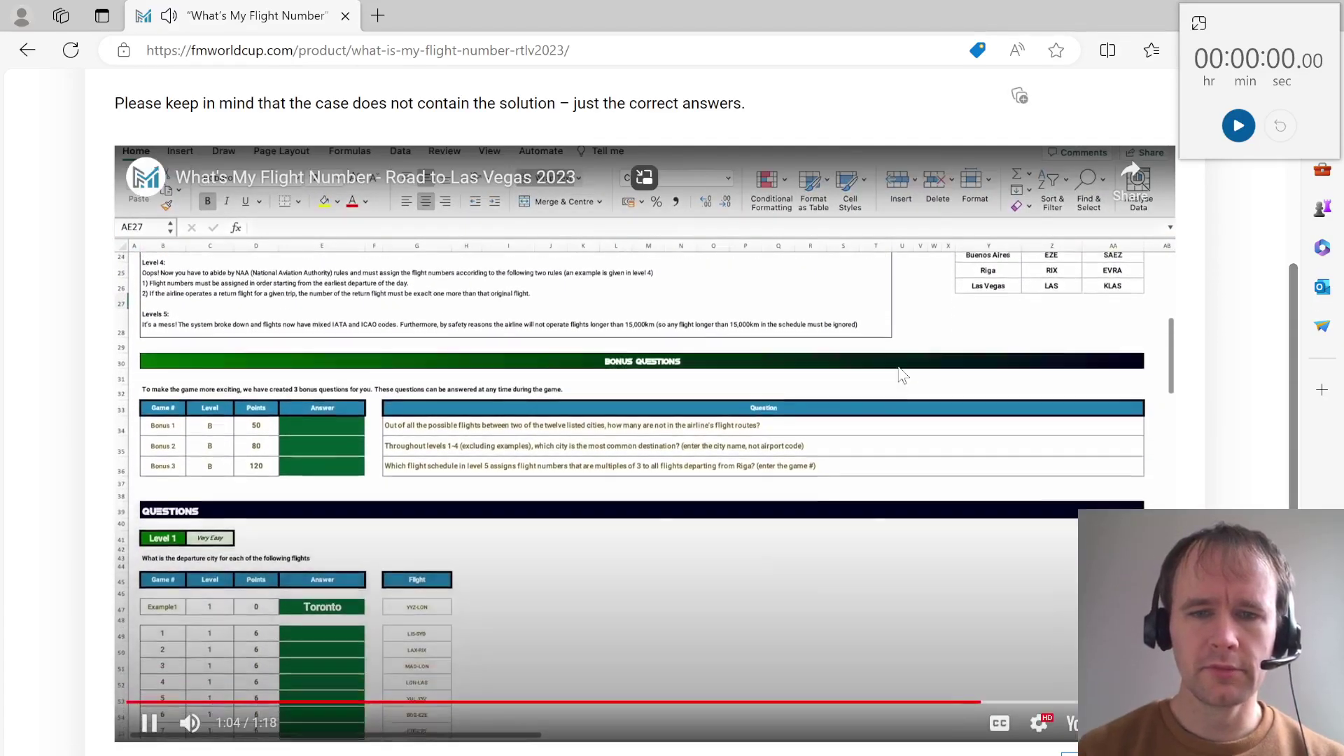
click(899, 374)
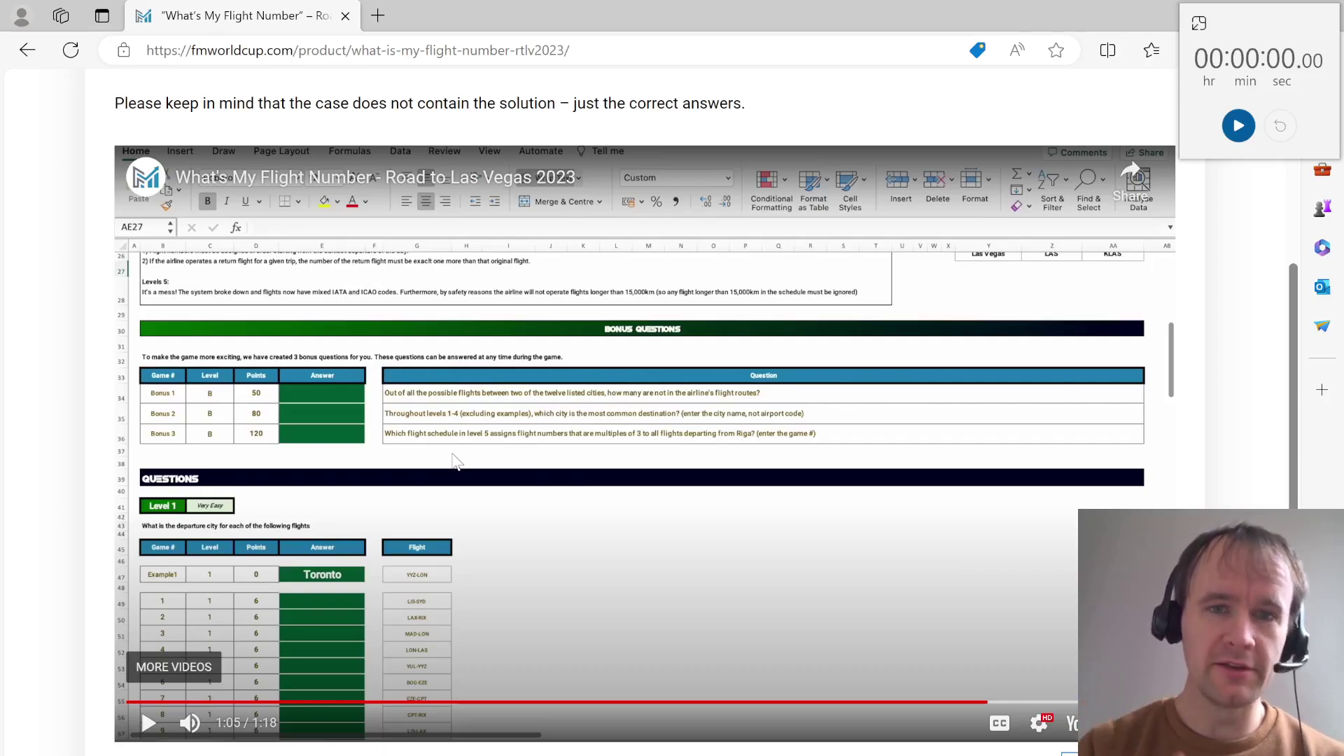
key(Left)
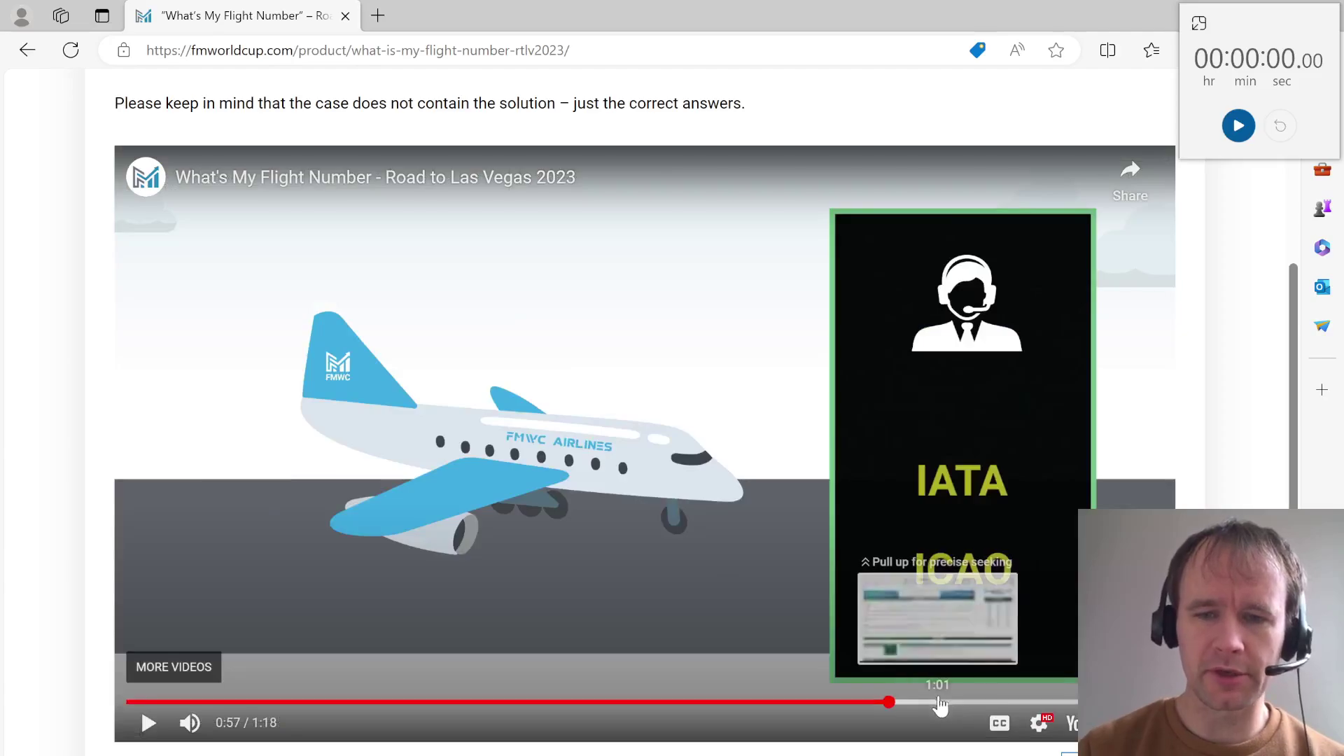
click(939, 701)
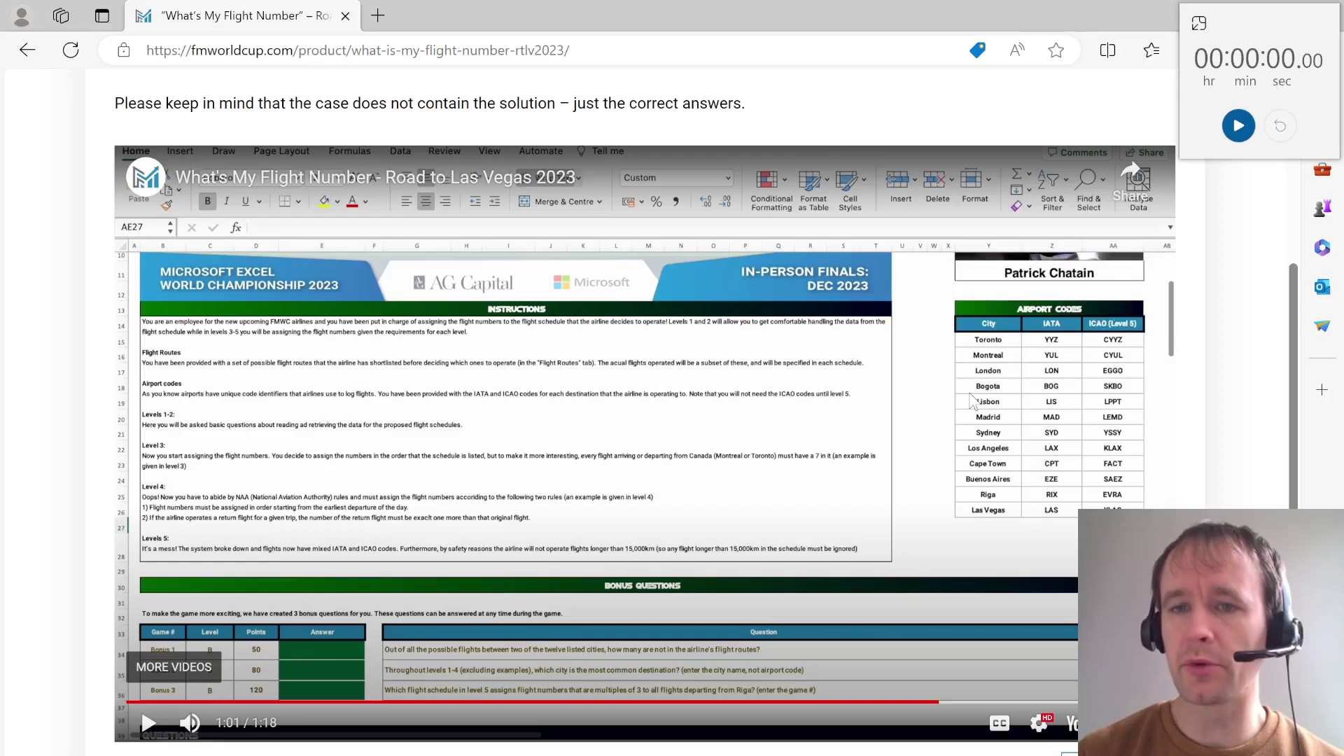
Play the rest of the intro video, pausing to examine the Level 1 and Level 2 questions
click(839, 418)
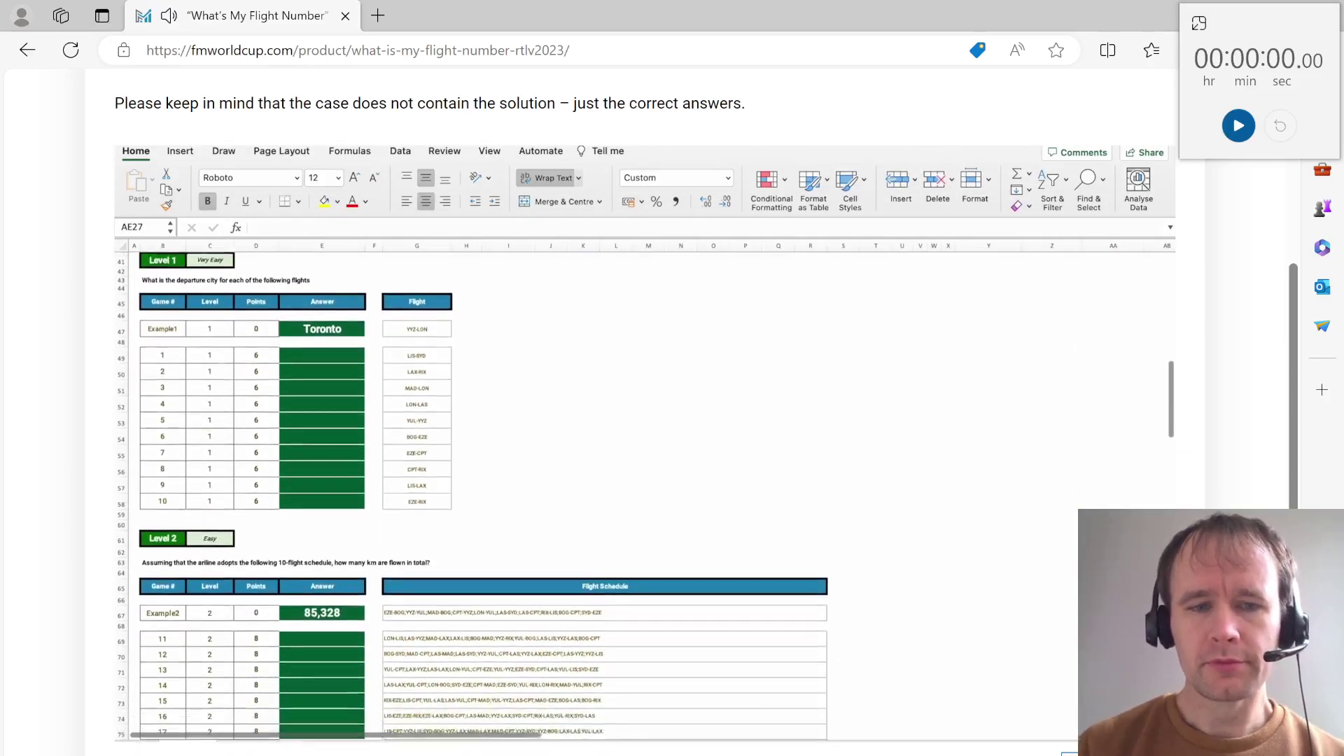
click(840, 418)
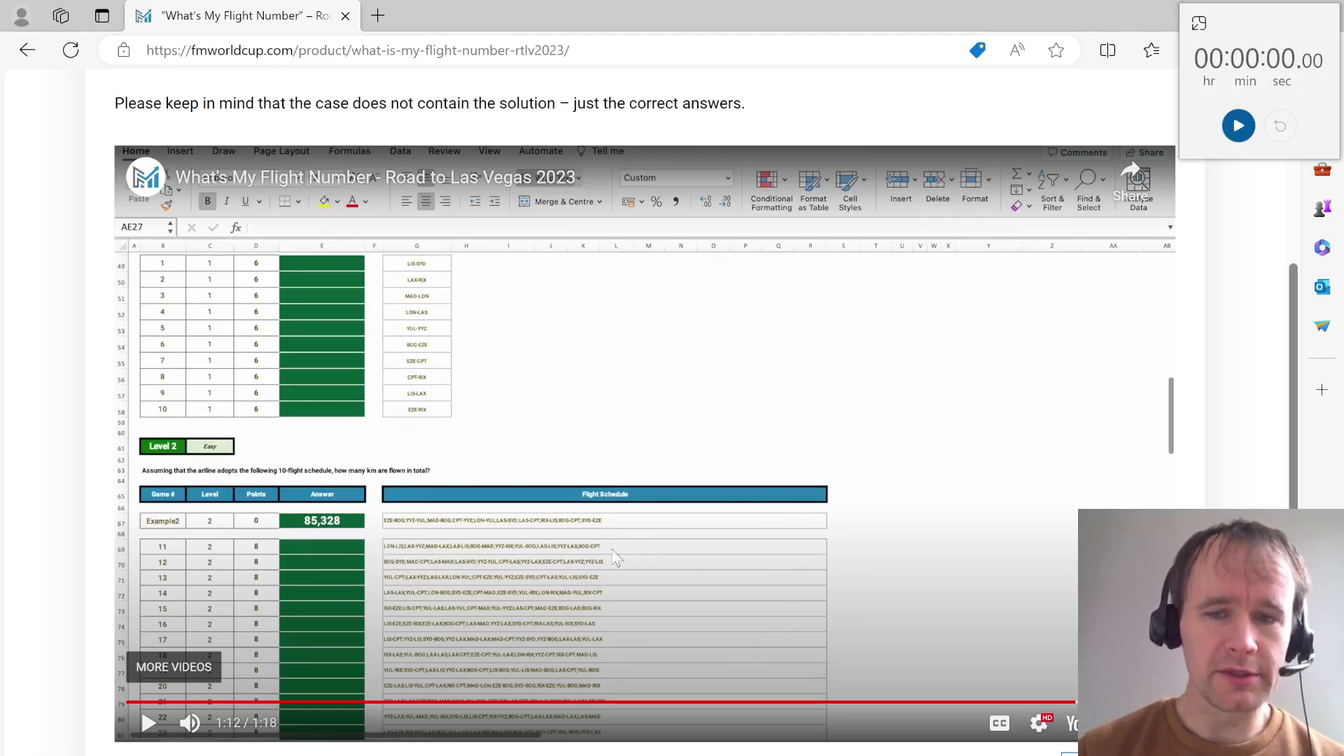
click(651, 426)
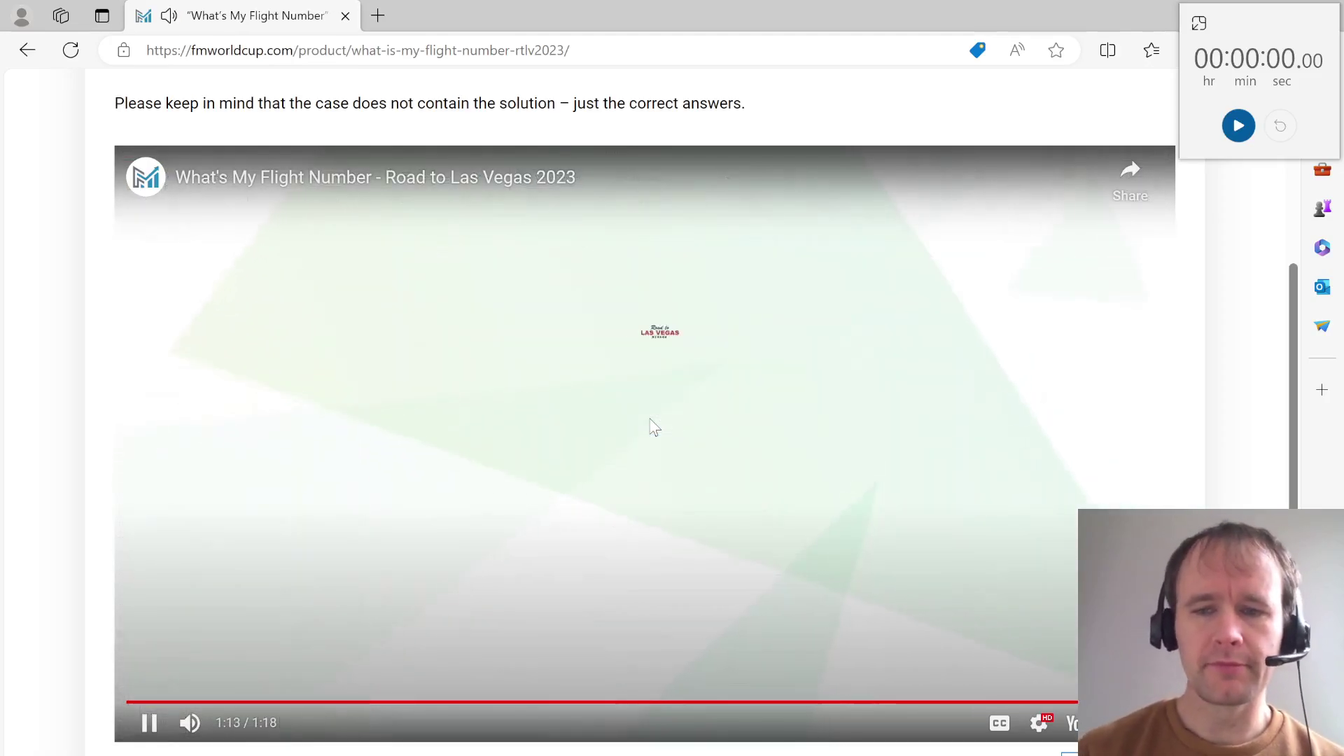
click(654, 431)
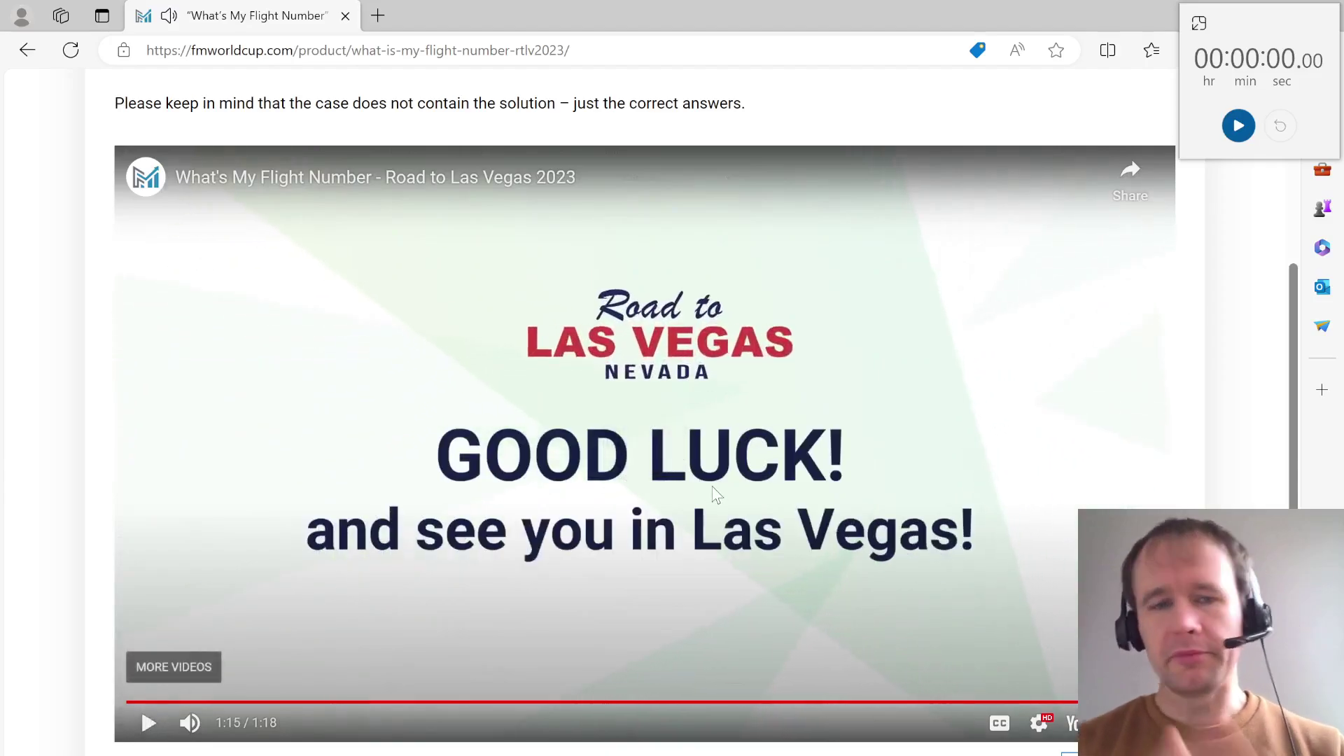
Switch to File Explorer and open the "4. What Is My Flight Number" workbook from the RTLV cases folder
key(alt+Tab)
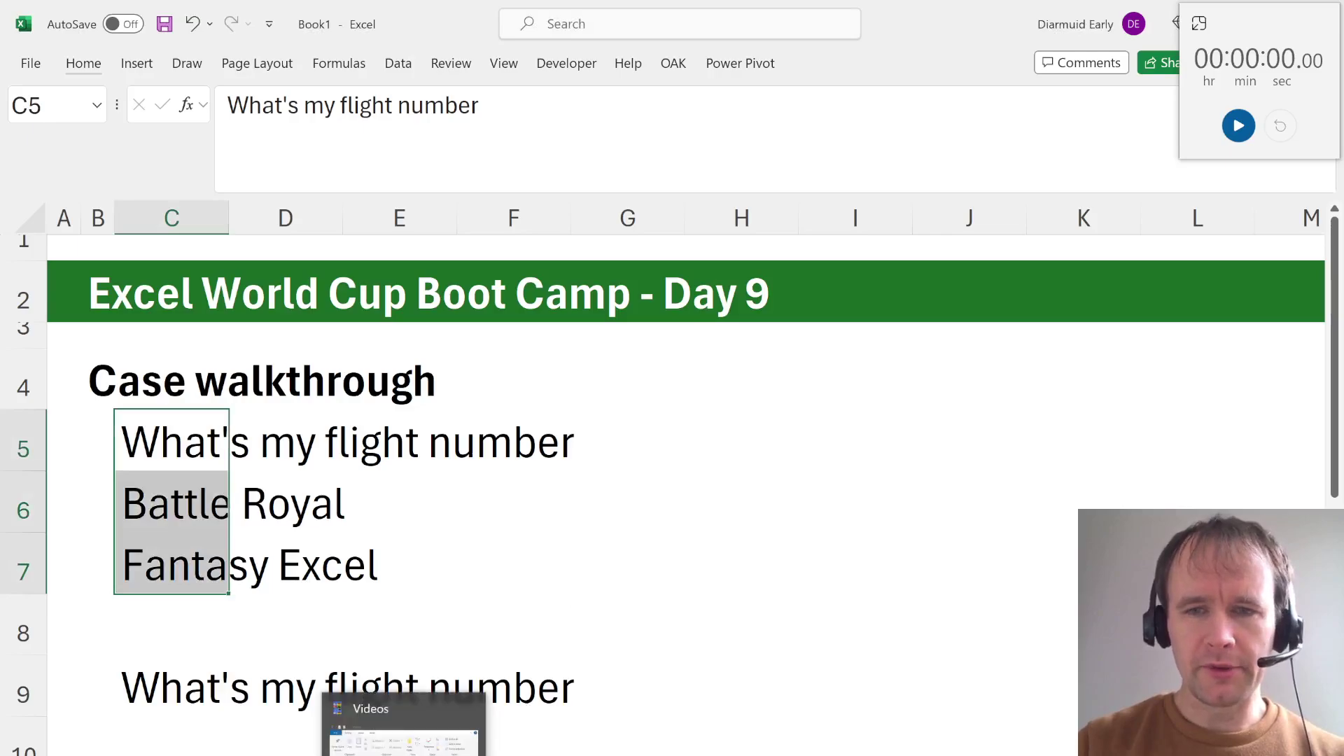
click(405, 755)
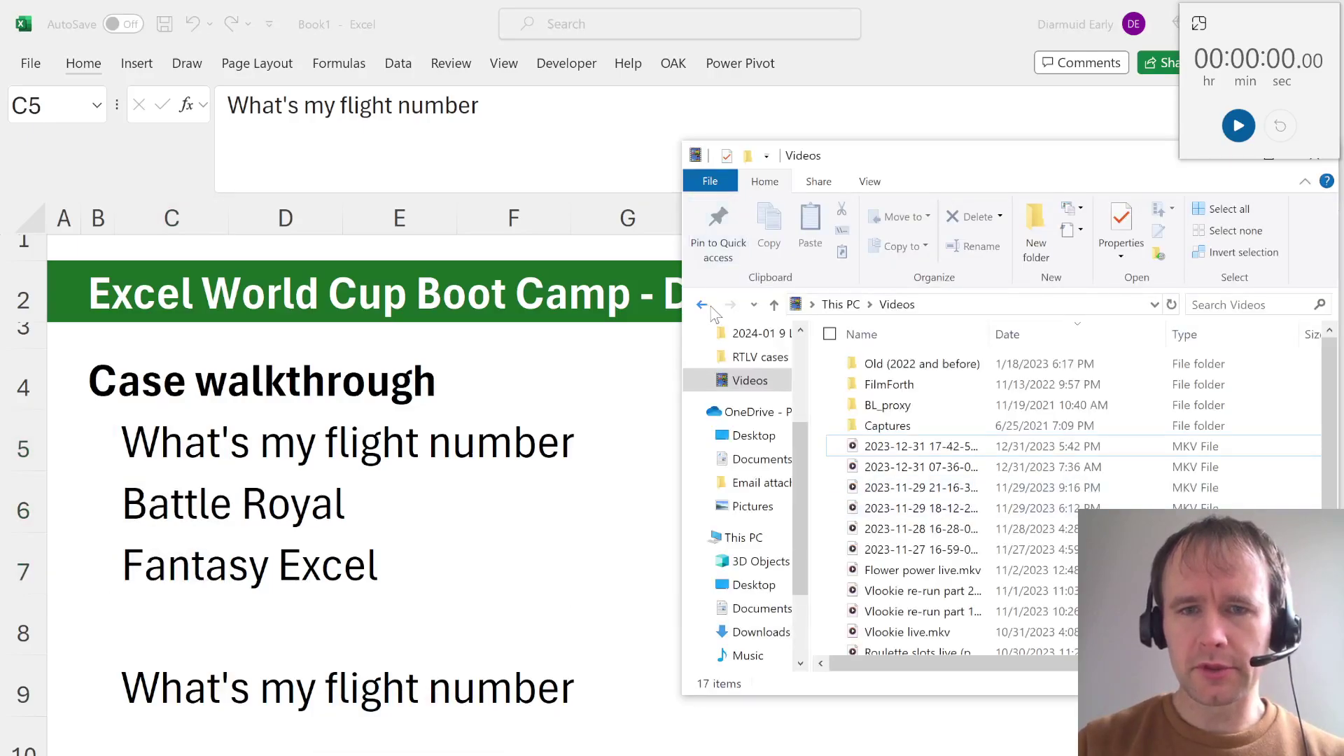
click(763, 359)
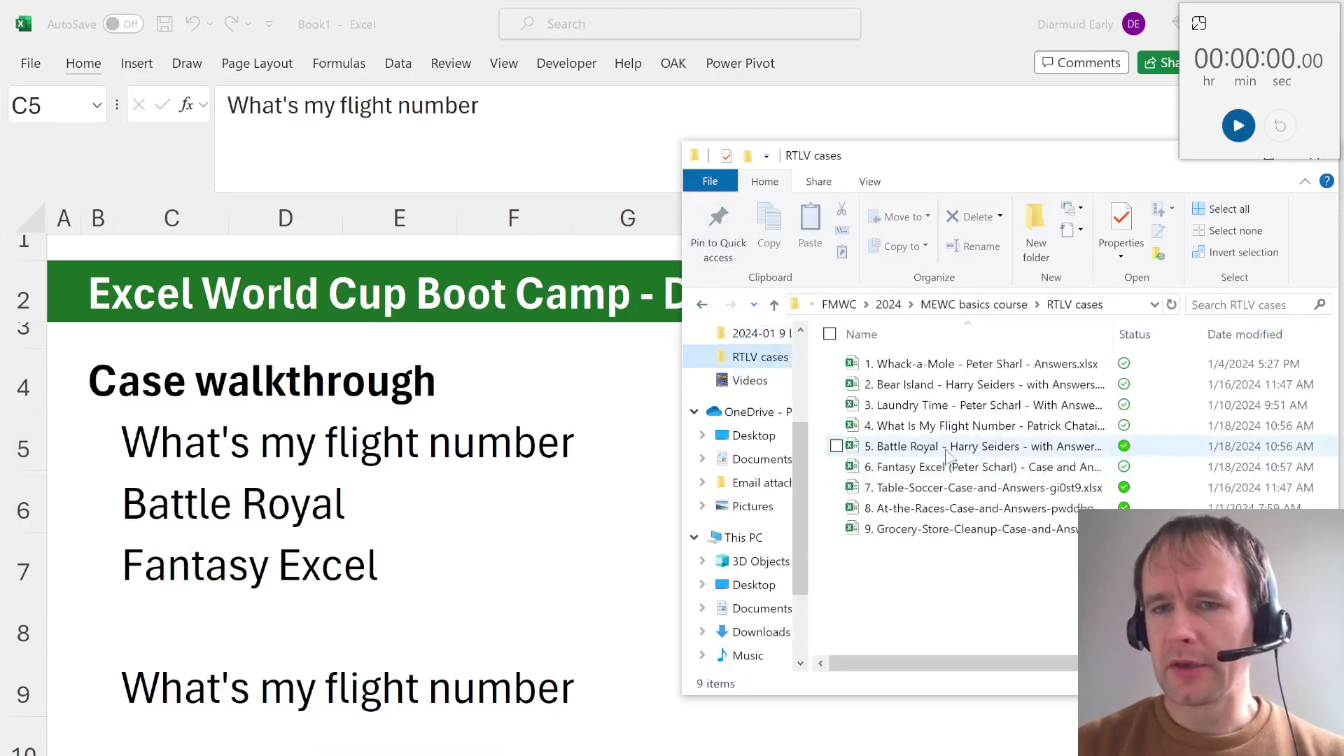
double_click(899, 431)
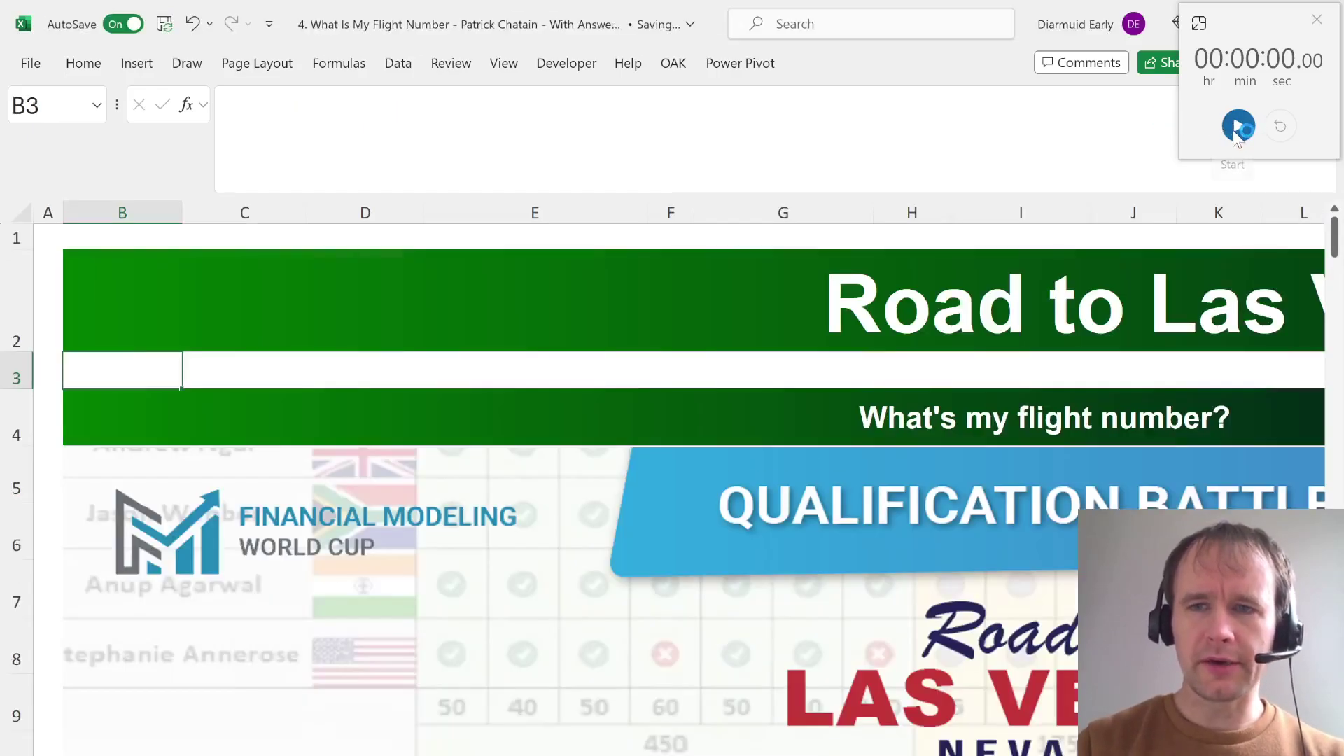
Start the stopwatch and hide the duplicate case sheet that follows the first case sheet
click(1237, 128)
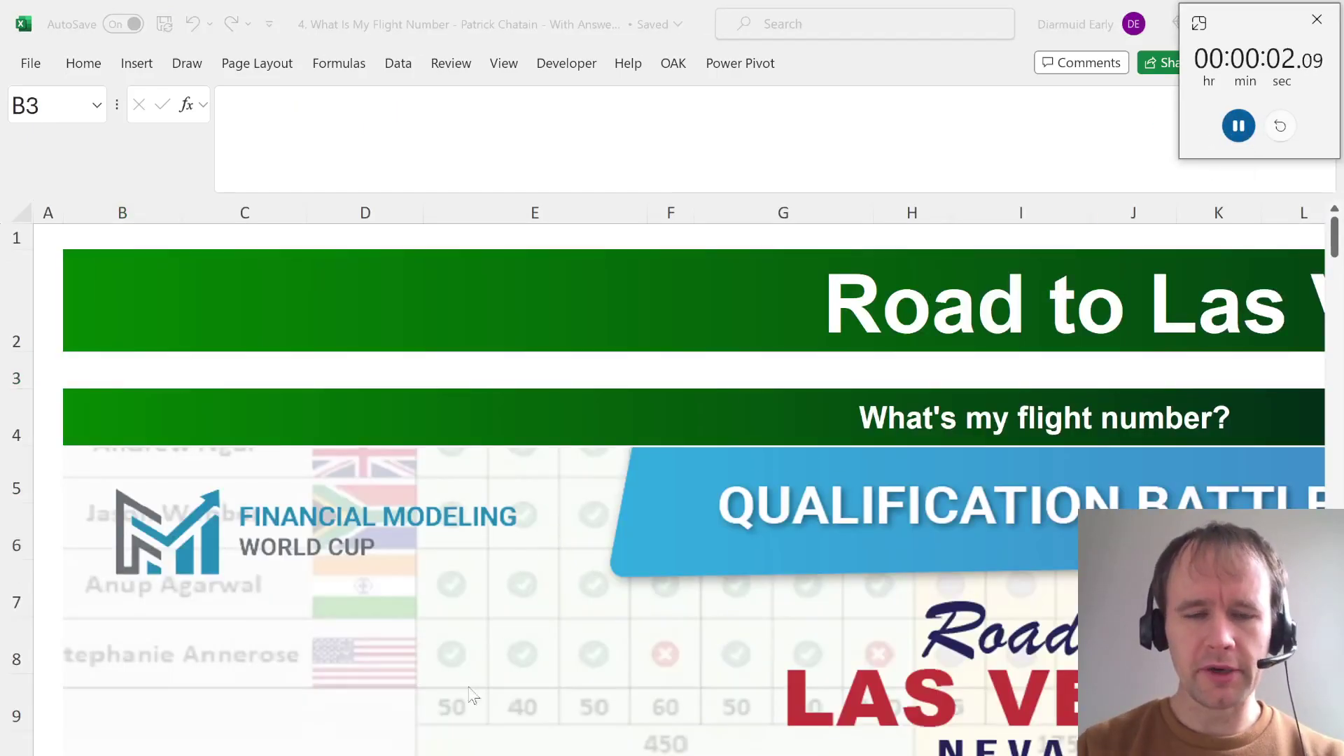
scroll(452, 721, down, 1)
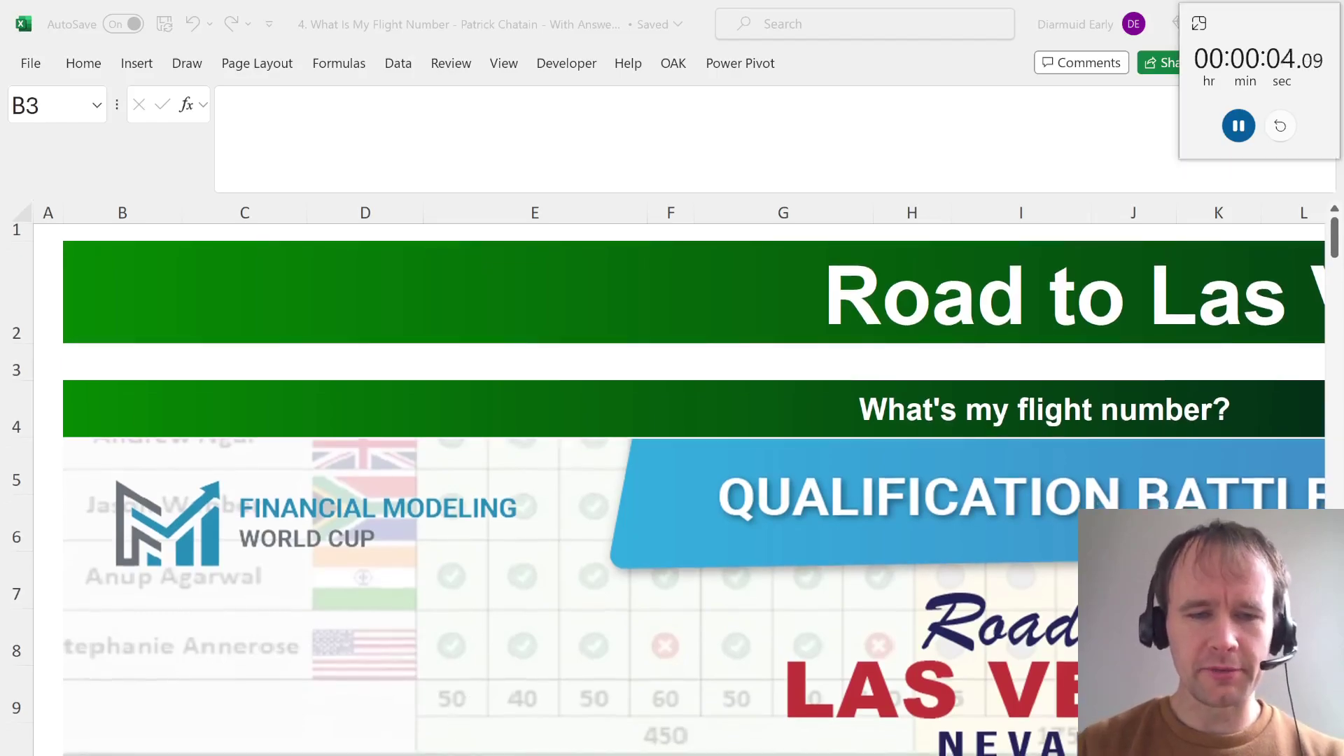
key(alt+Tab)
key(ctrl+Page_Down)
key(alt+o)
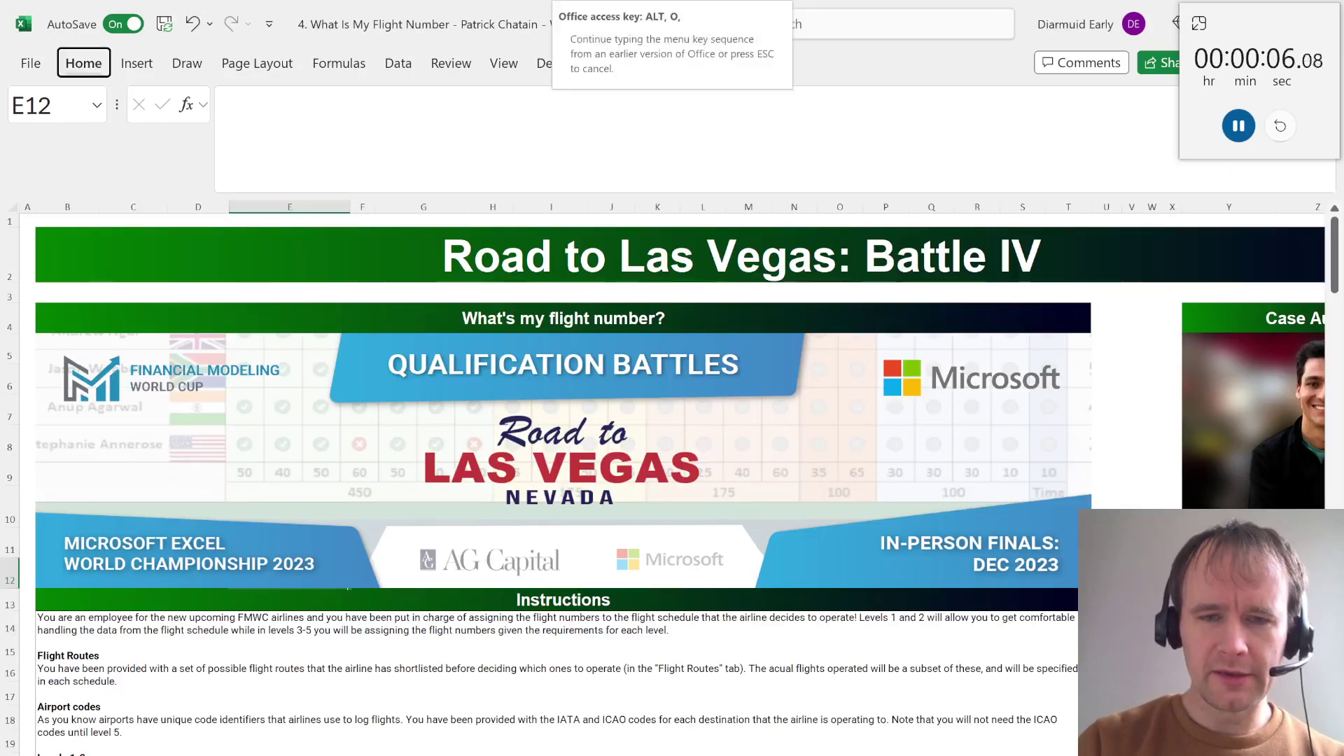
key(h)
key(h)
key(ctrl+Page_Up)
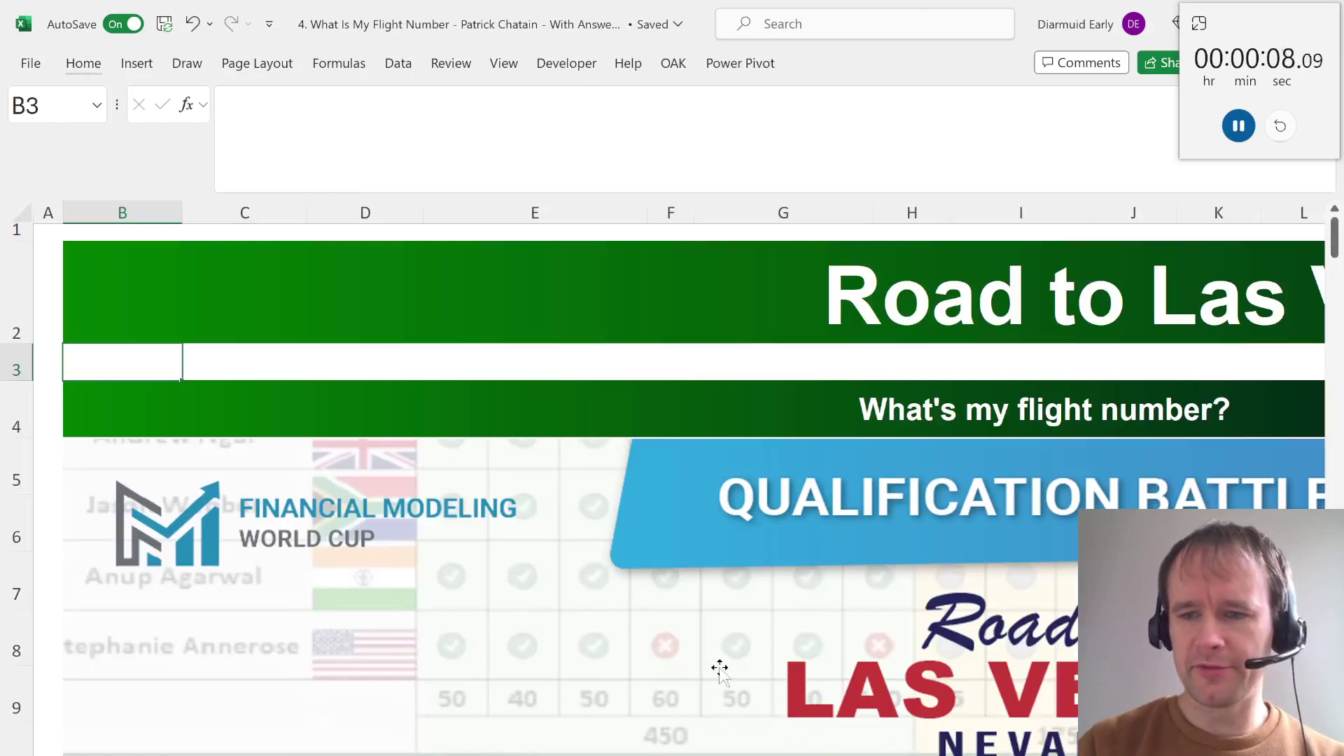
Read the case instructions covering flight routes, airport codes and Levels 1 to 5
scroll(745, 614, down, 1)
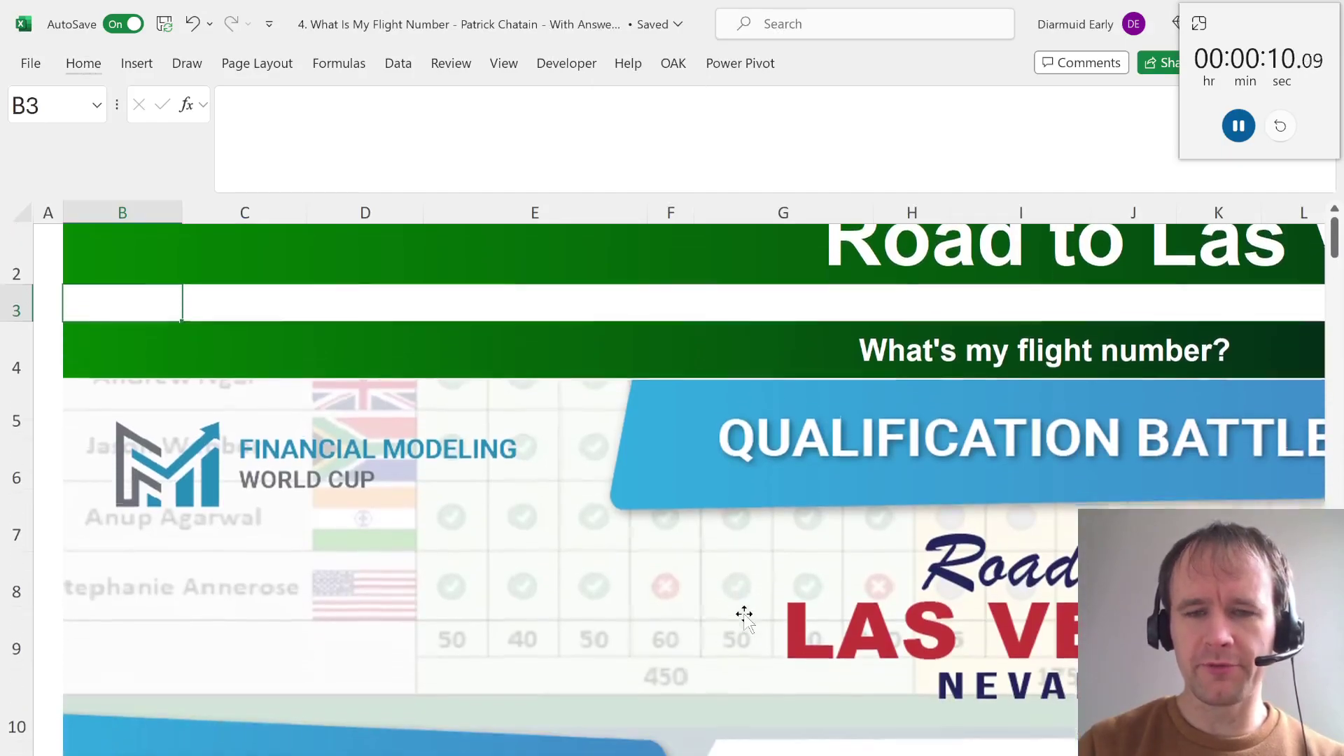
scroll(744, 614, down, 2)
ctrl+scroll(655, 416, down, 2)
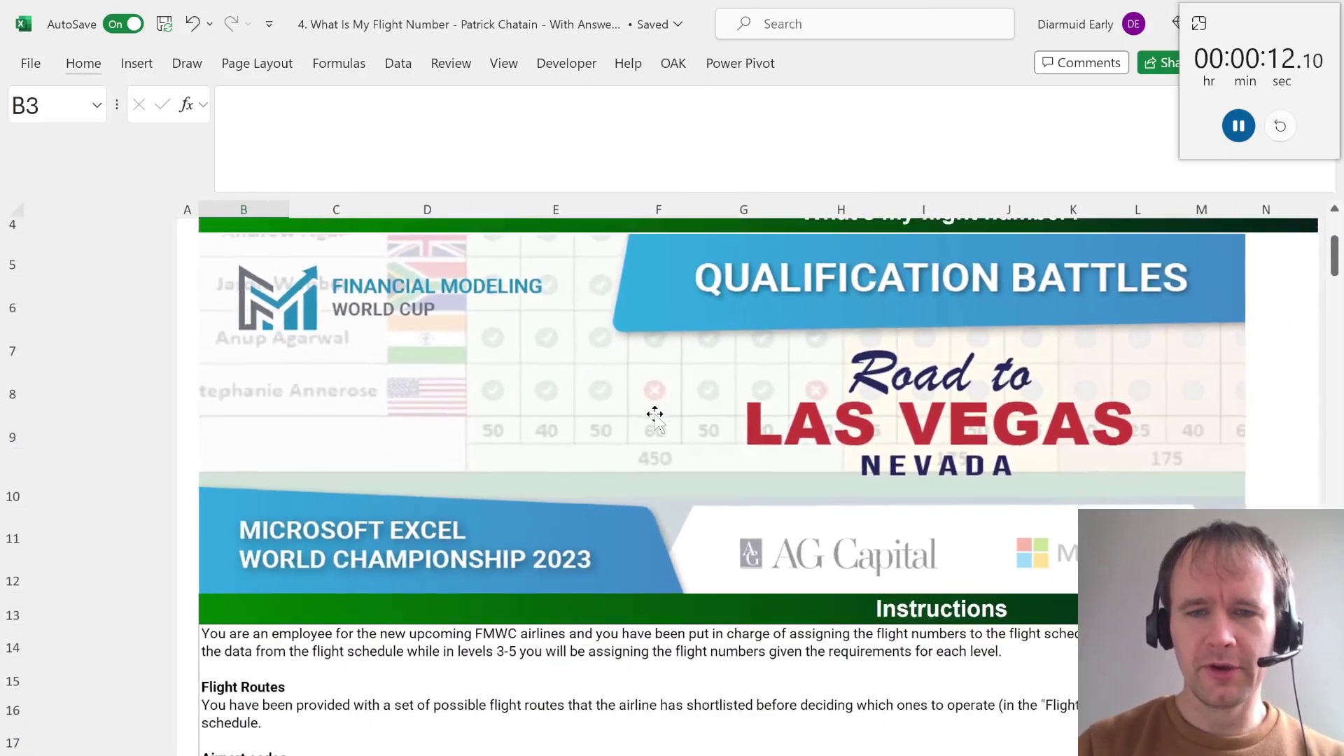
ctrl+scroll(655, 415, down, 3)
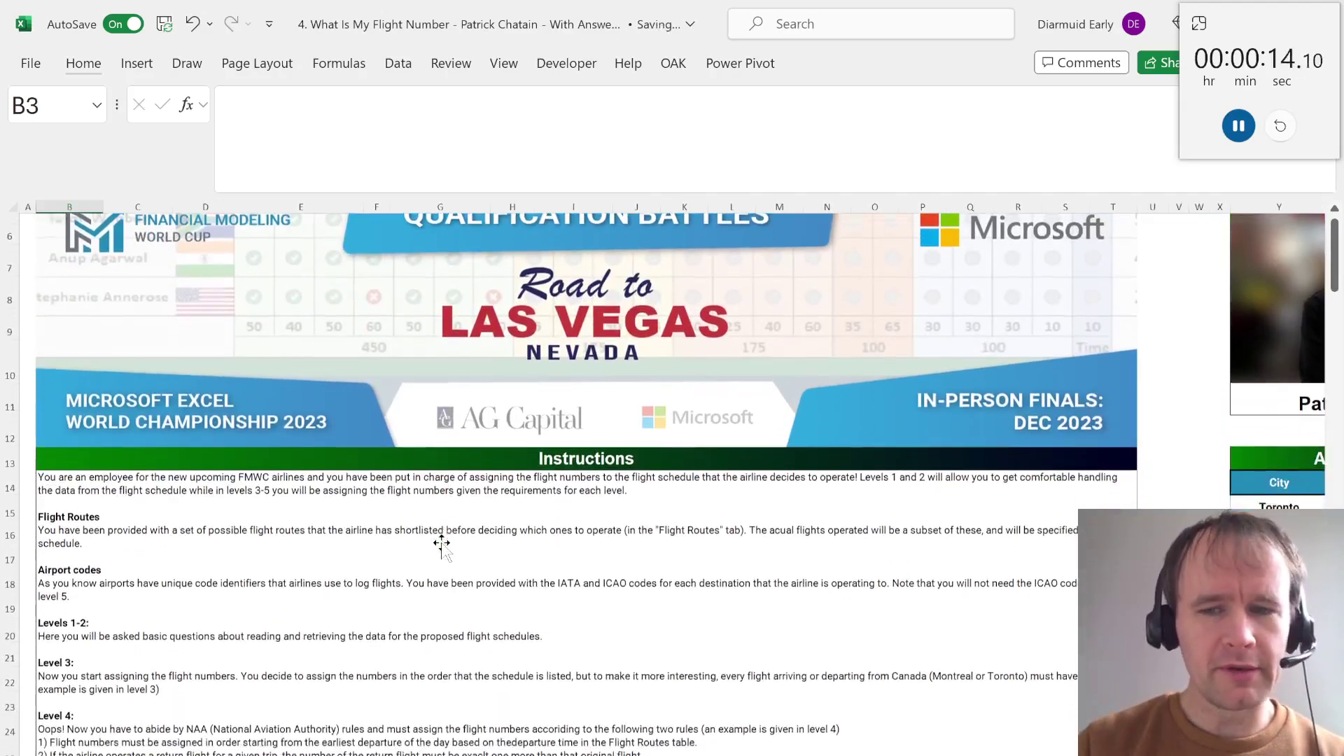
scroll(442, 544, down, 2)
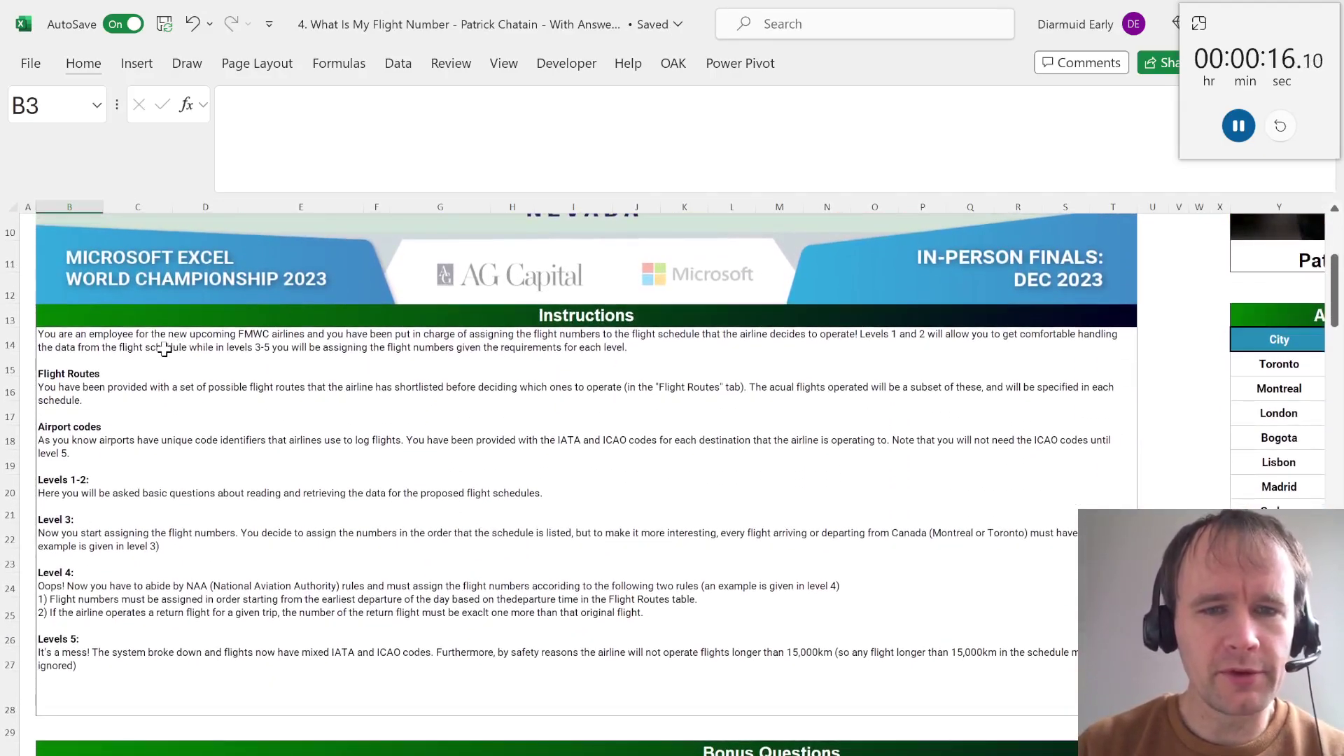
click(164, 349)
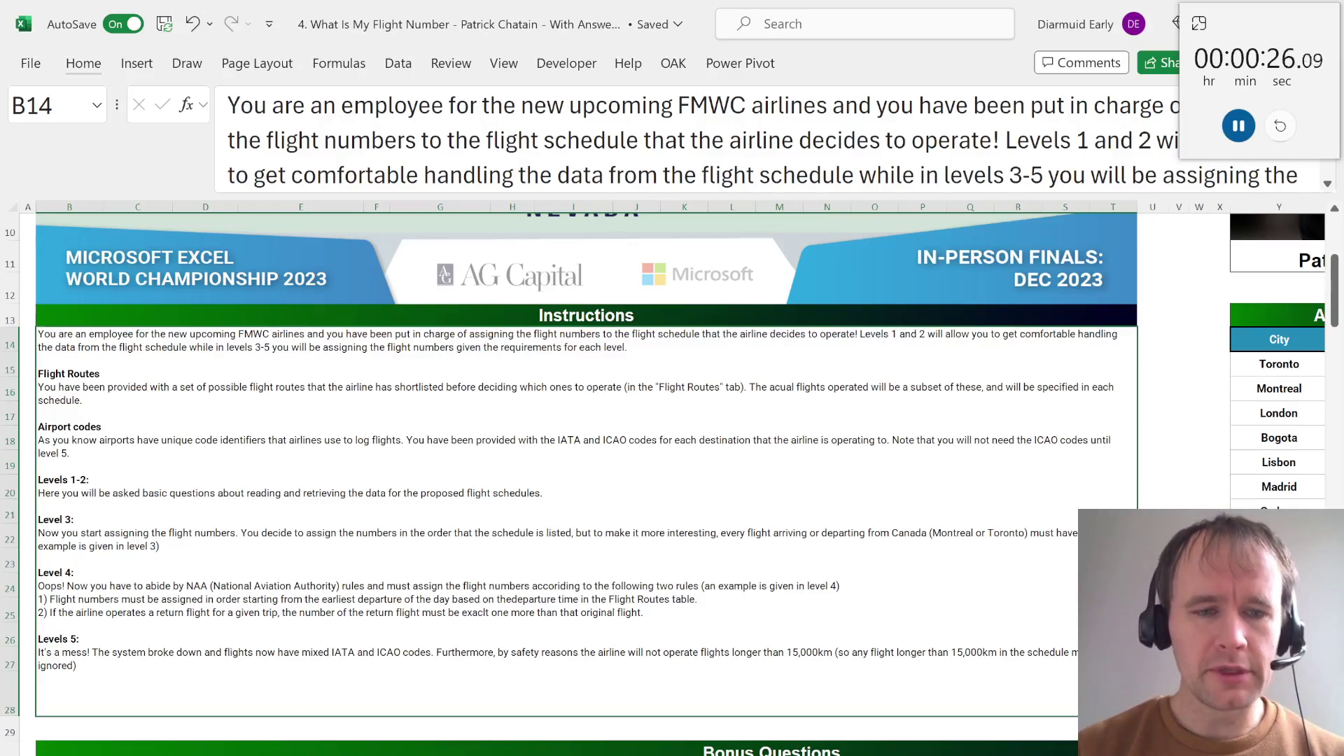
Examine the first route on the Flight Routes sheet, checking whether the km suffix is part of the distance value
key(ctrl+Page_Down)
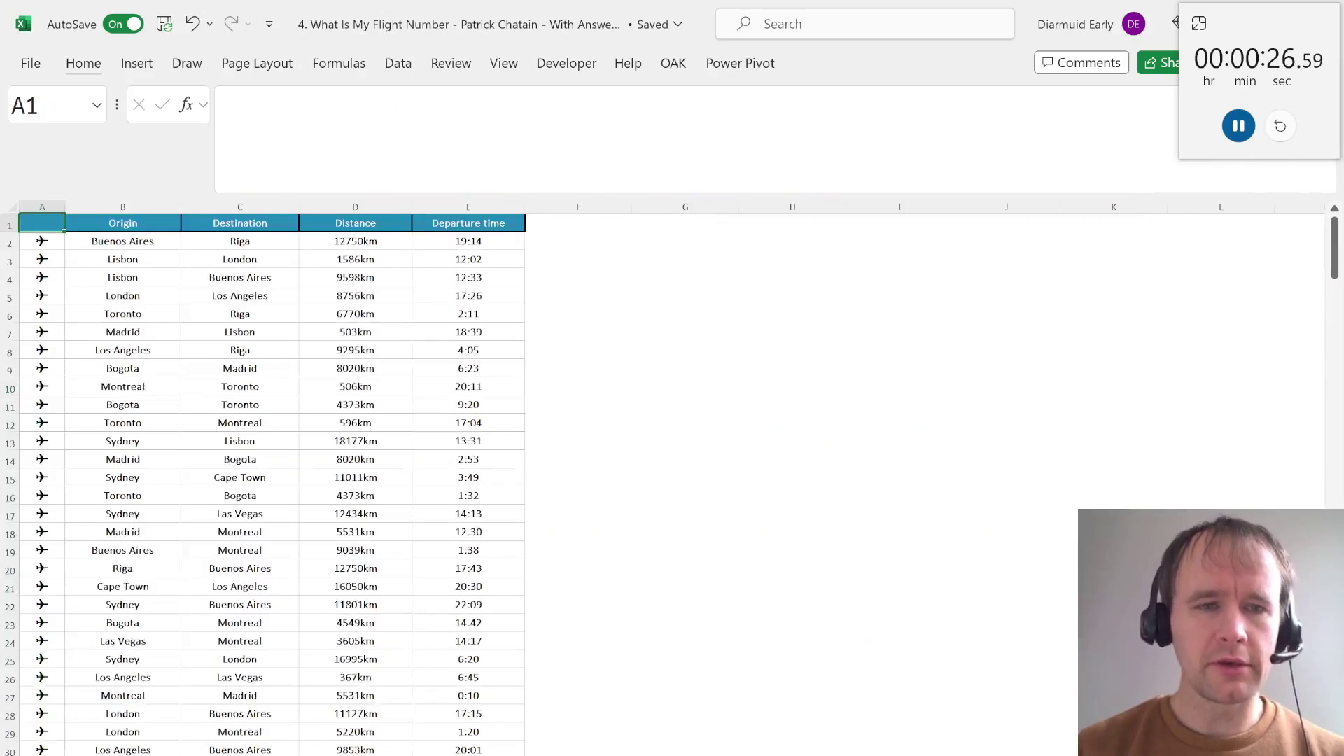
click(117, 238)
key(Right)
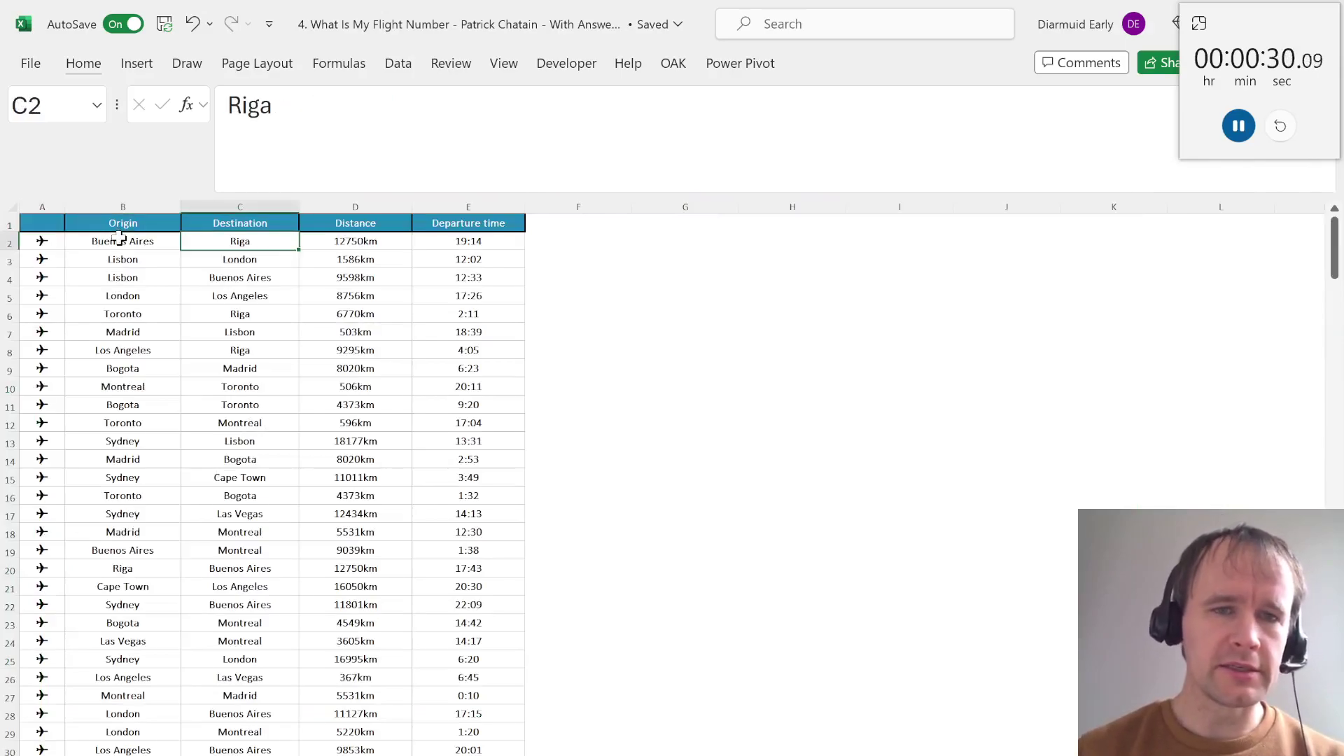
key(Right)
key(Right)
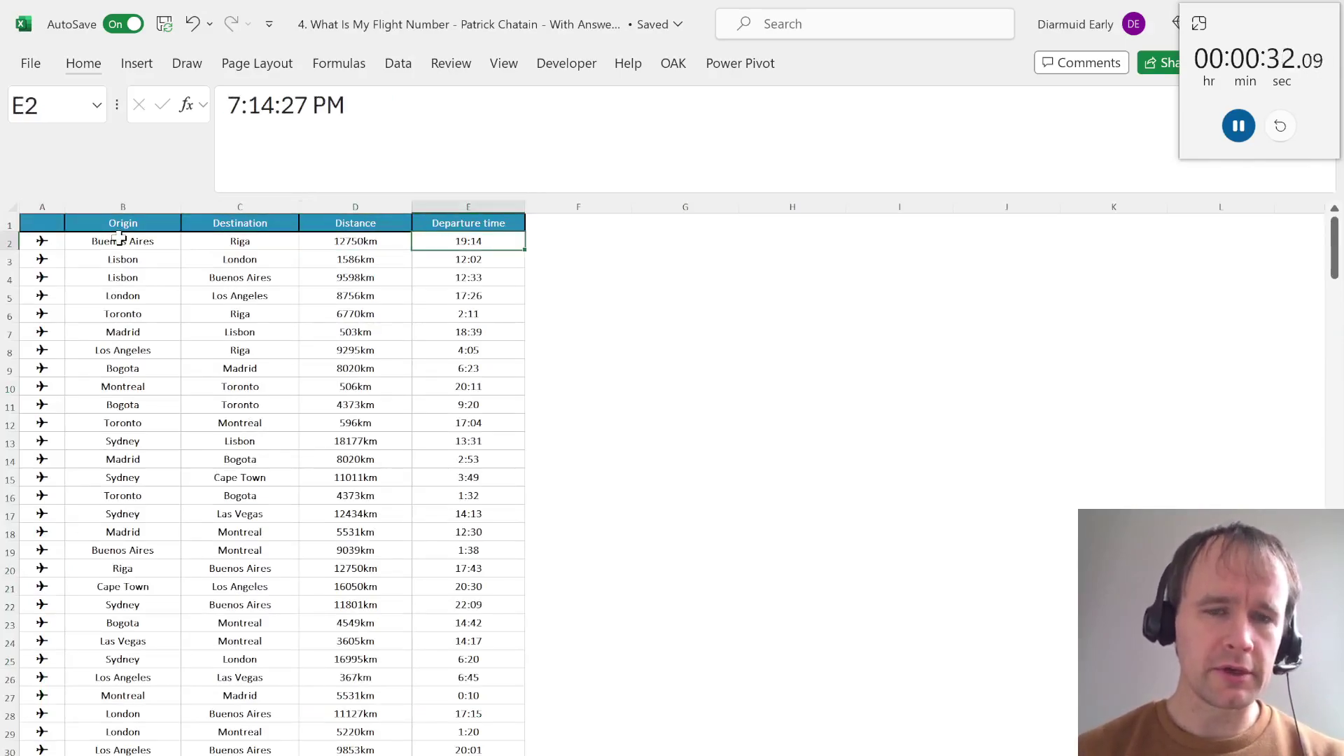
key(Left)
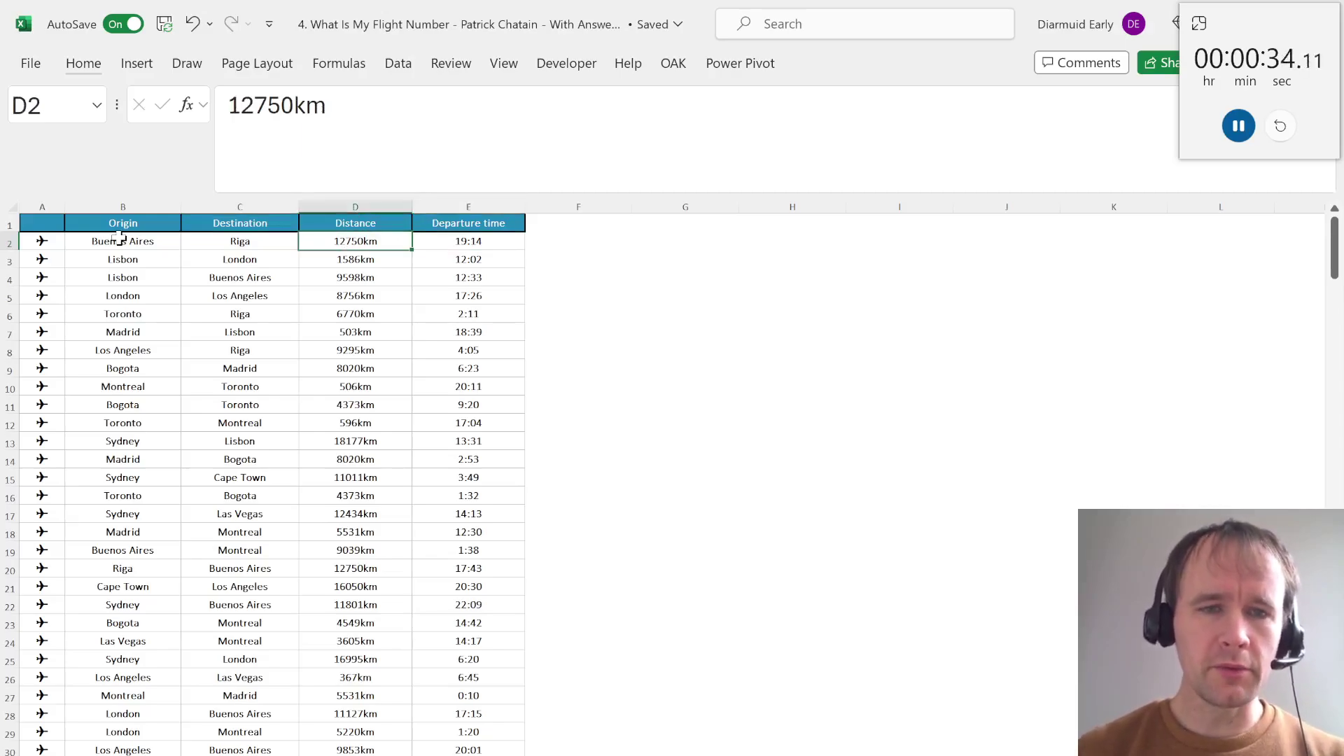
key(ctrl+shift+Down)
key(ctrl+Up)
key(Down)
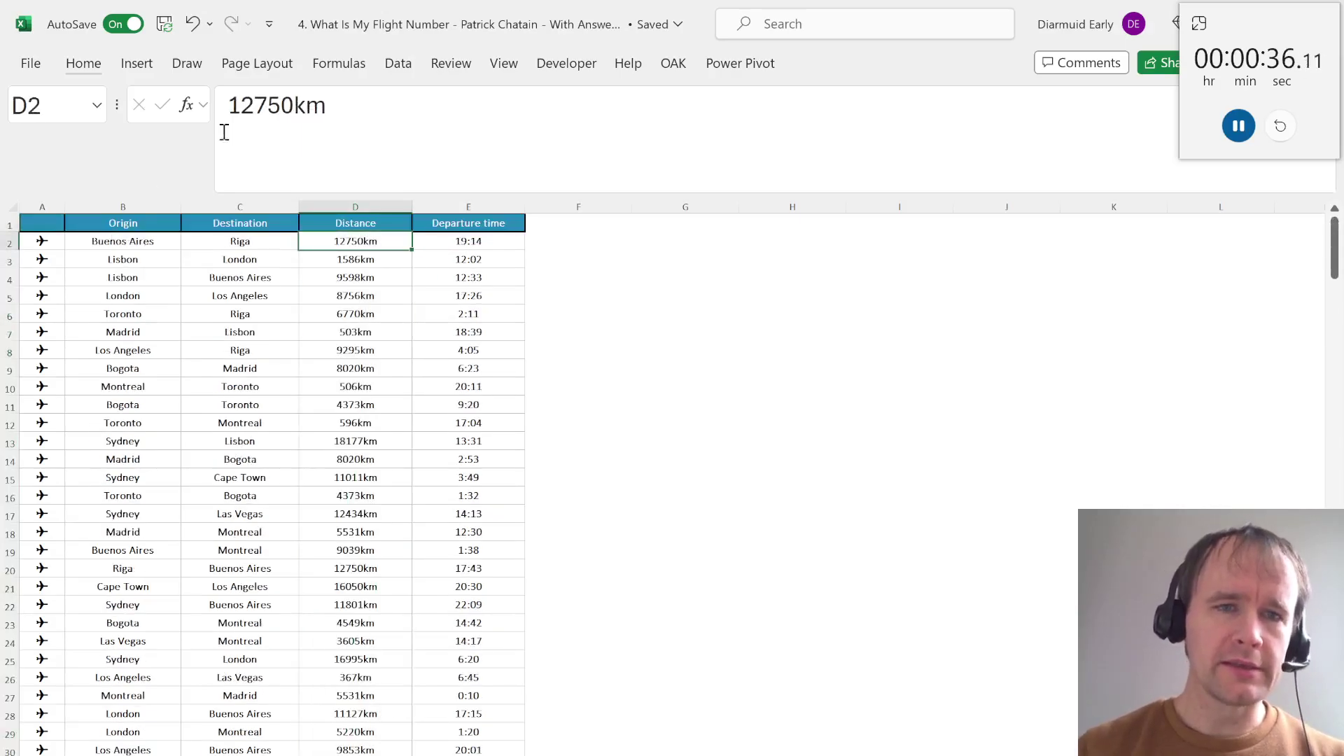
drag(303, 115, 367, 141)
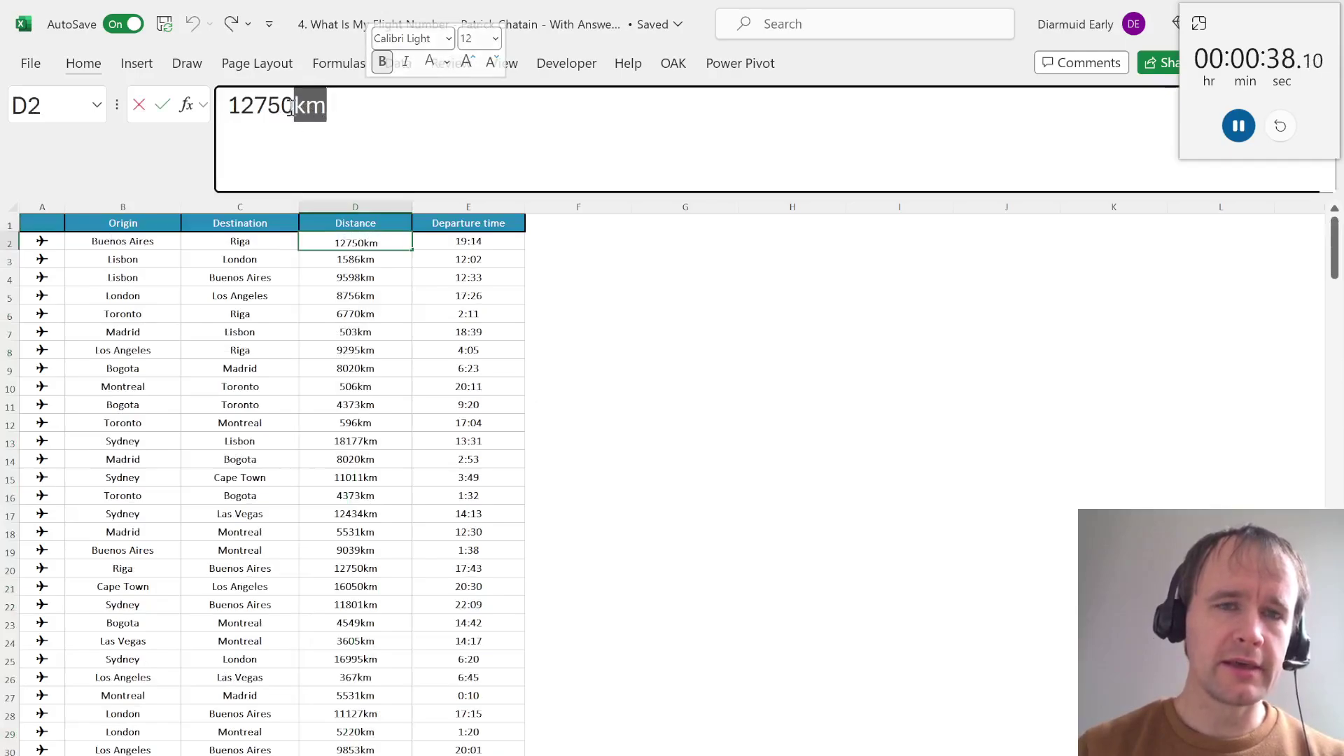
key(Escape)
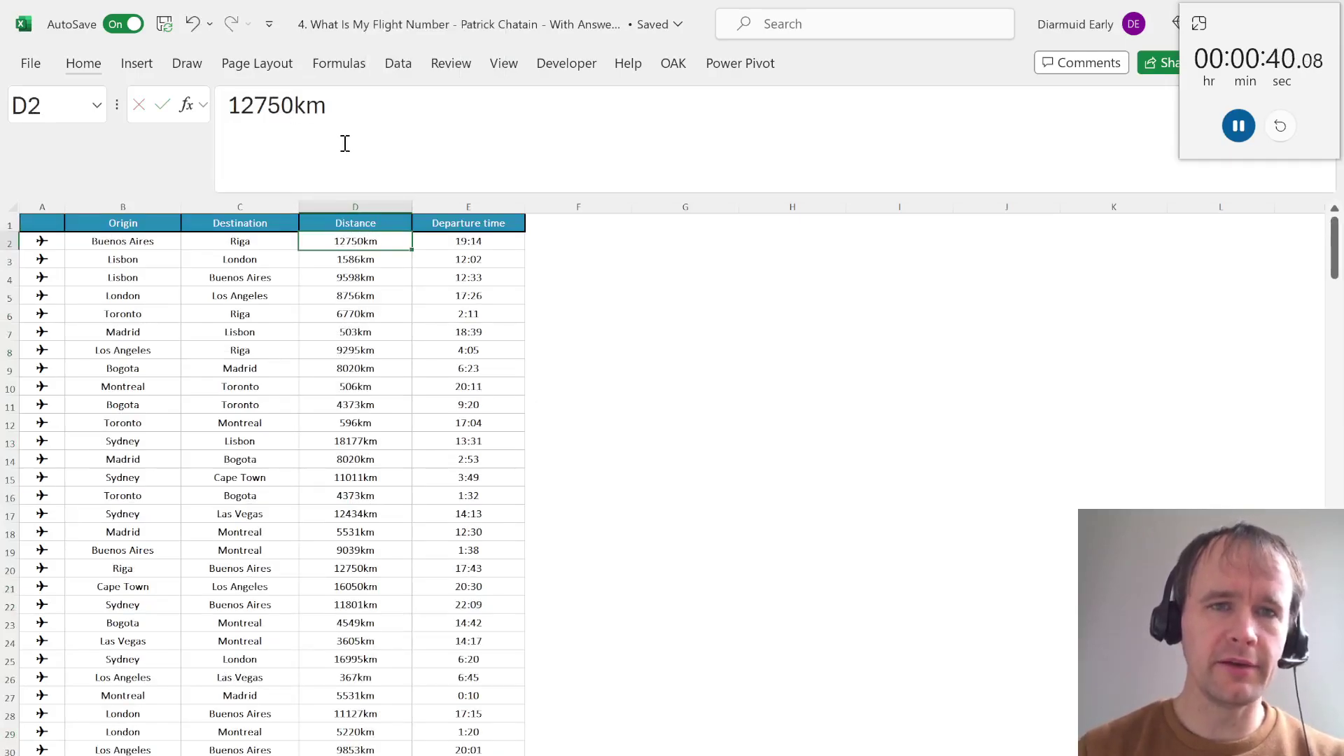
drag(230, 109, 348, 129)
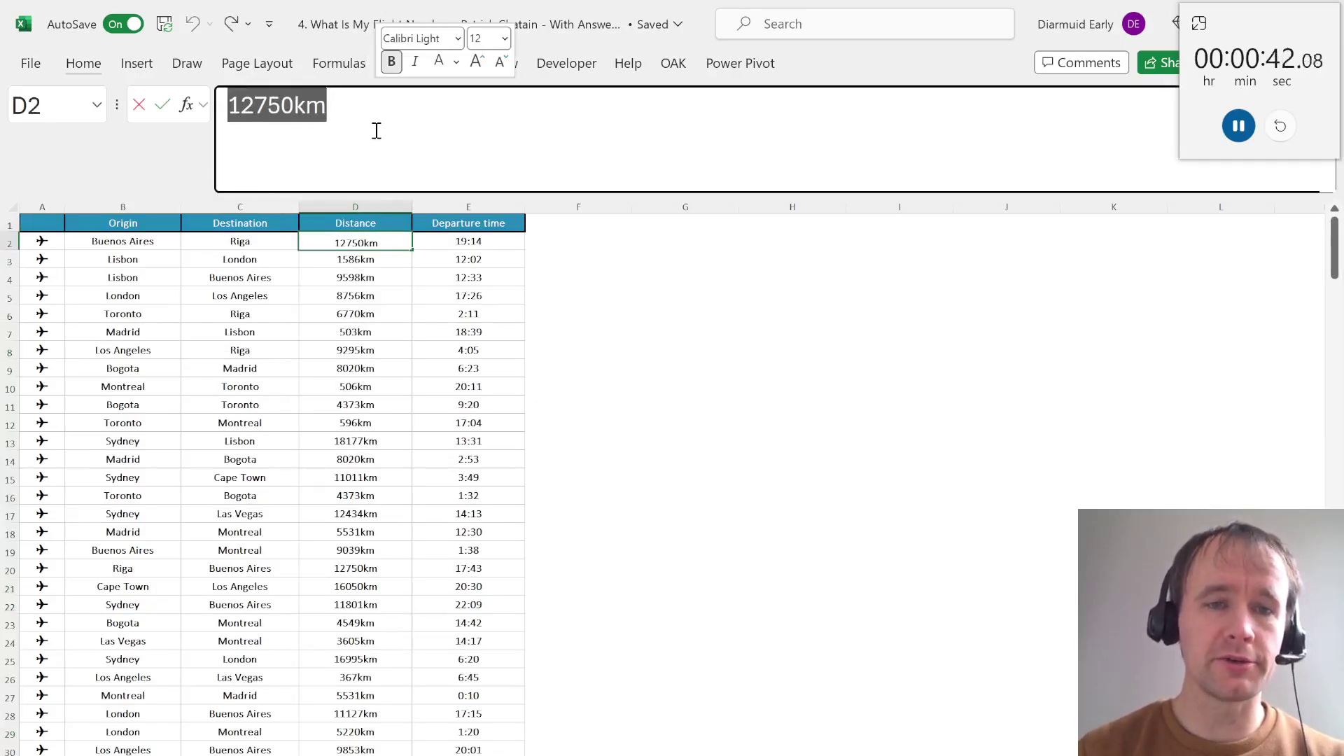
key(Escape)
Try the custom number format 0\k\m on the value 1234 in cell G2, and clear the test value
click(623, 242)
key(Right)
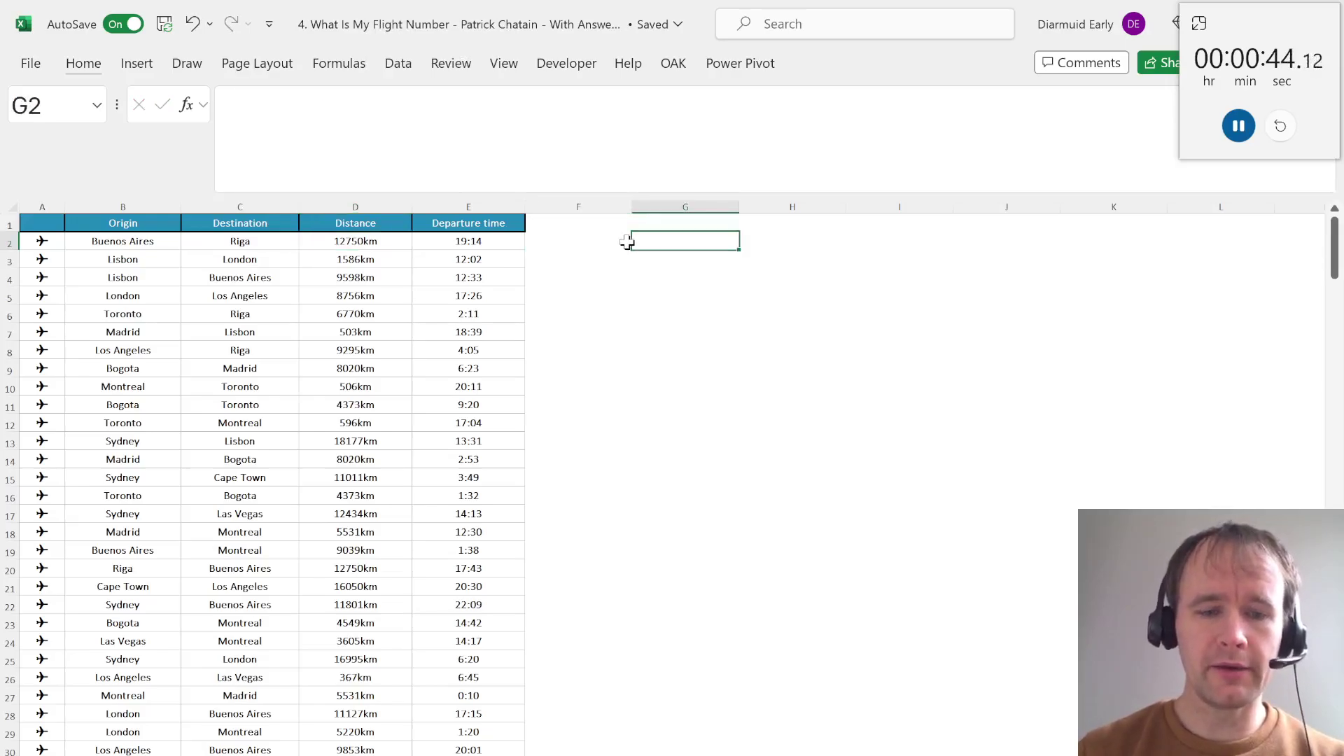
text(1234)
key(ctrl+Return)
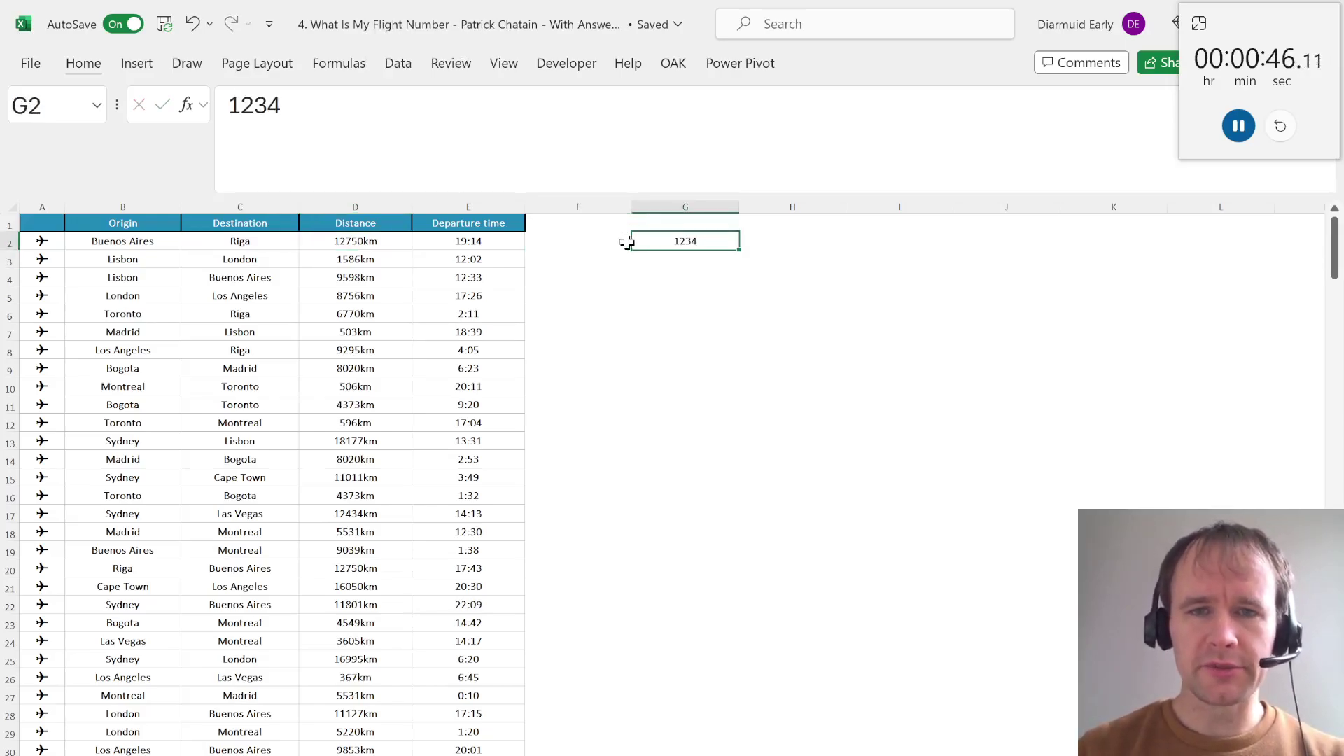
key(ctrl+1)
click(213, 450)
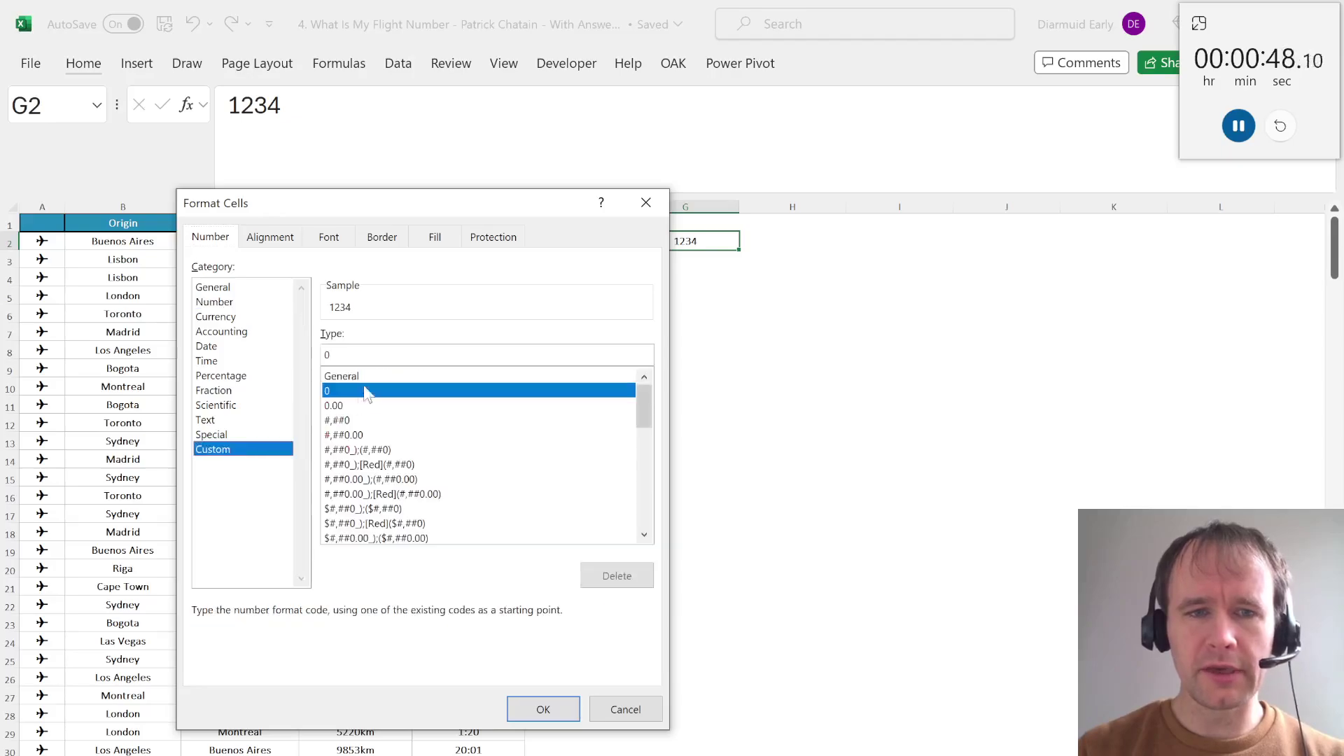
click(361, 353)
text(\k\m)
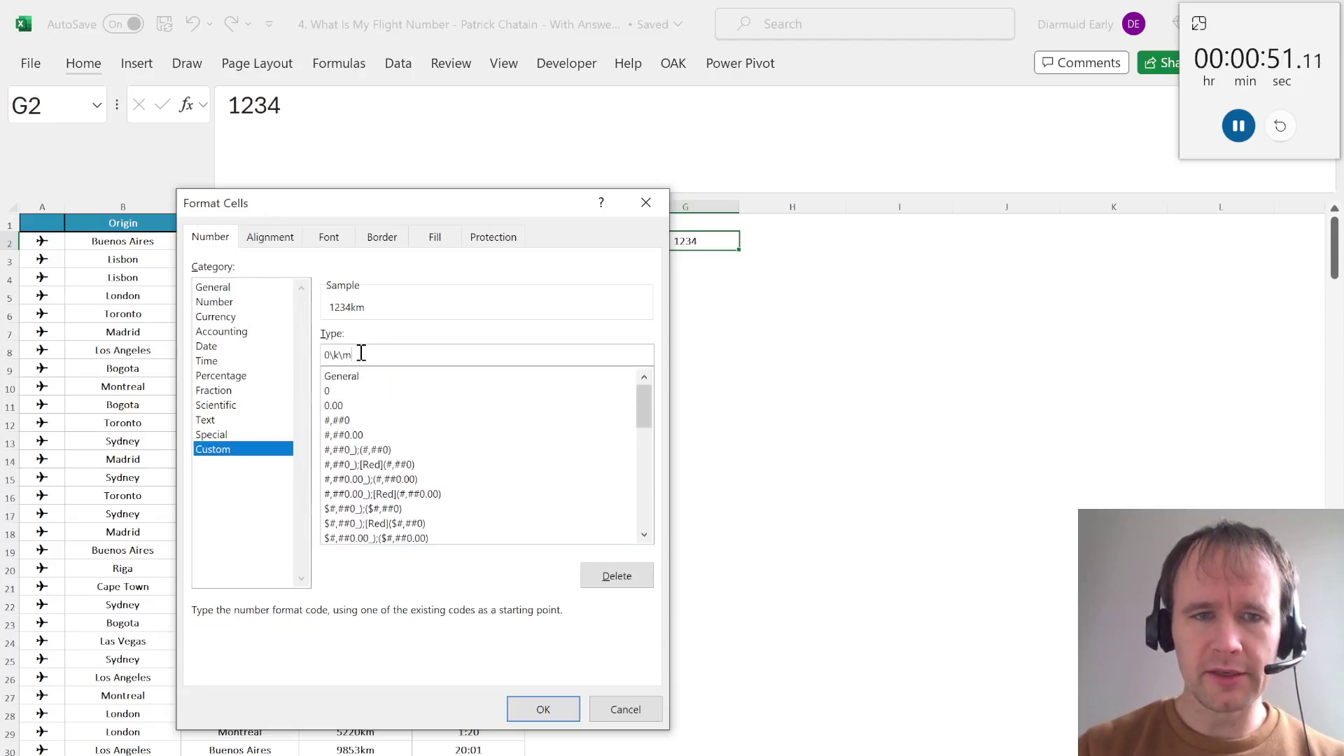
key(Return)
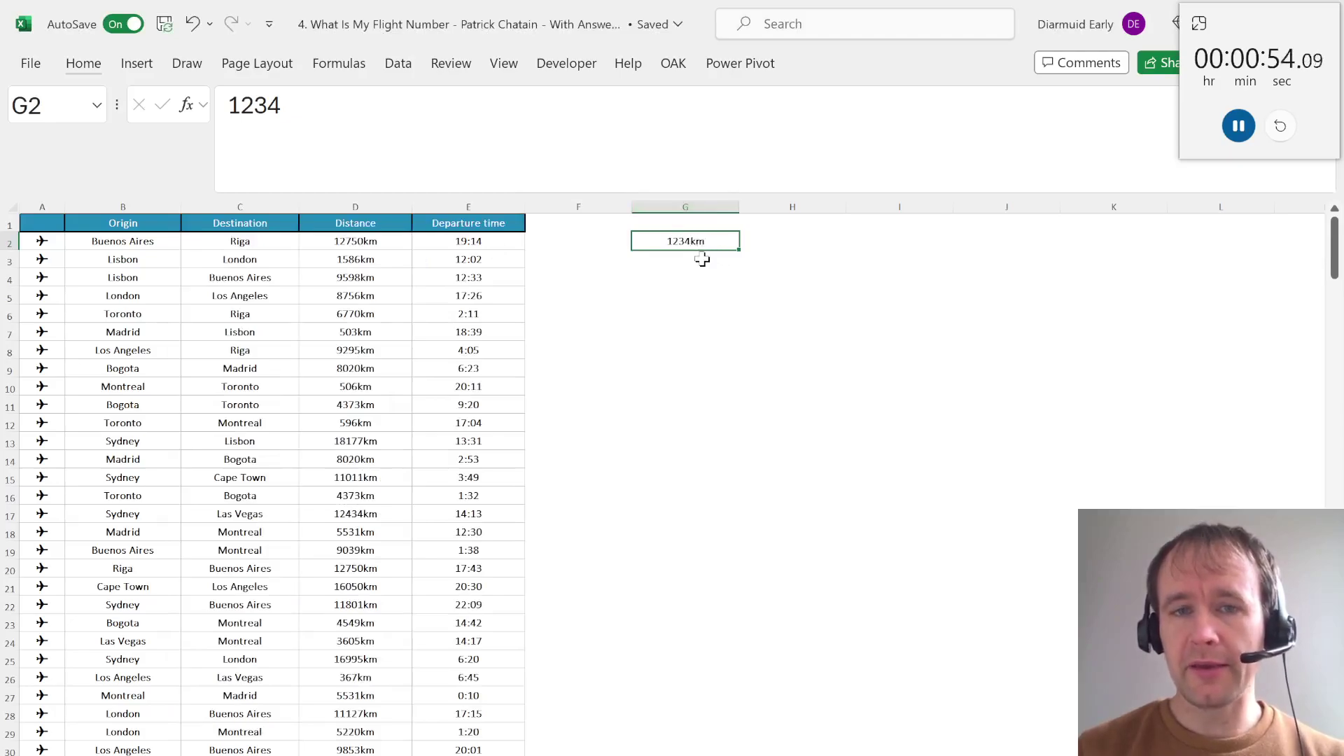
key(Delete)
Remove "km" from all the distances in column D by replacing it with nothing
click(364, 238)
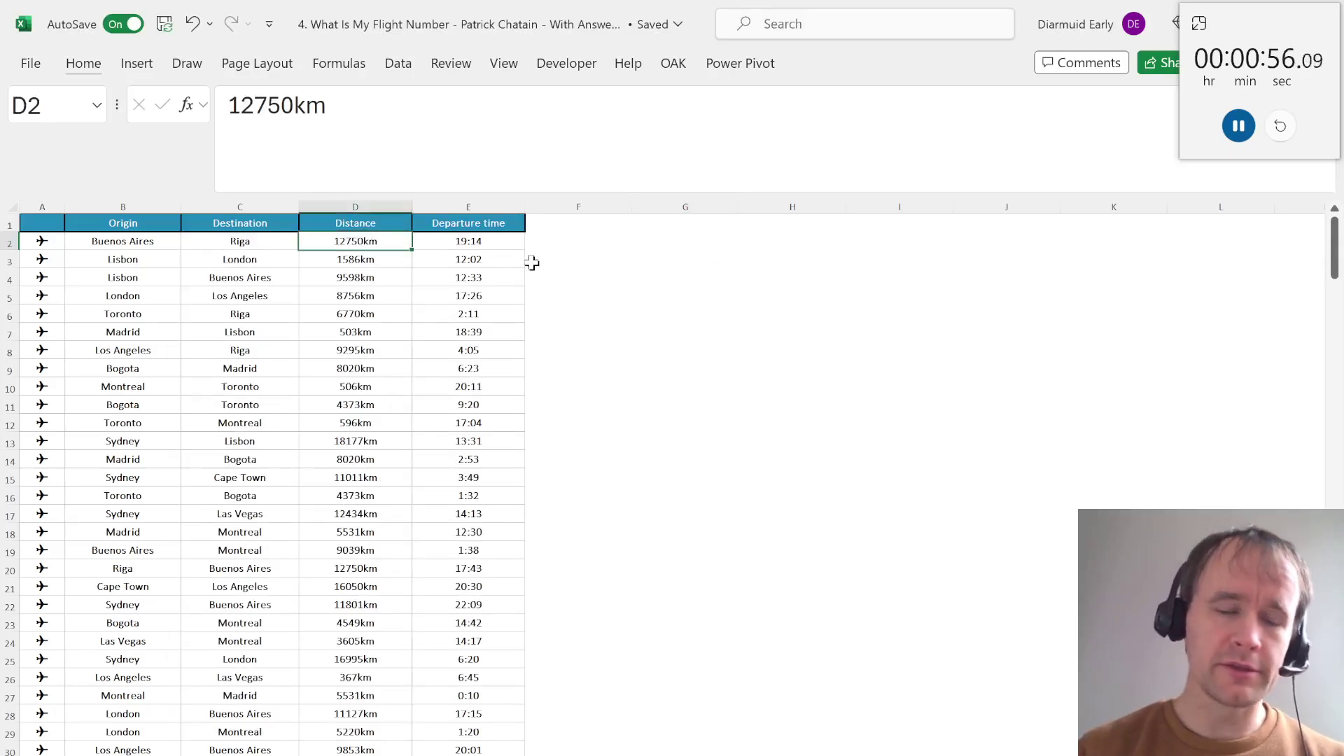
key(Up)
key(Left)
key(Left)
key(Left)
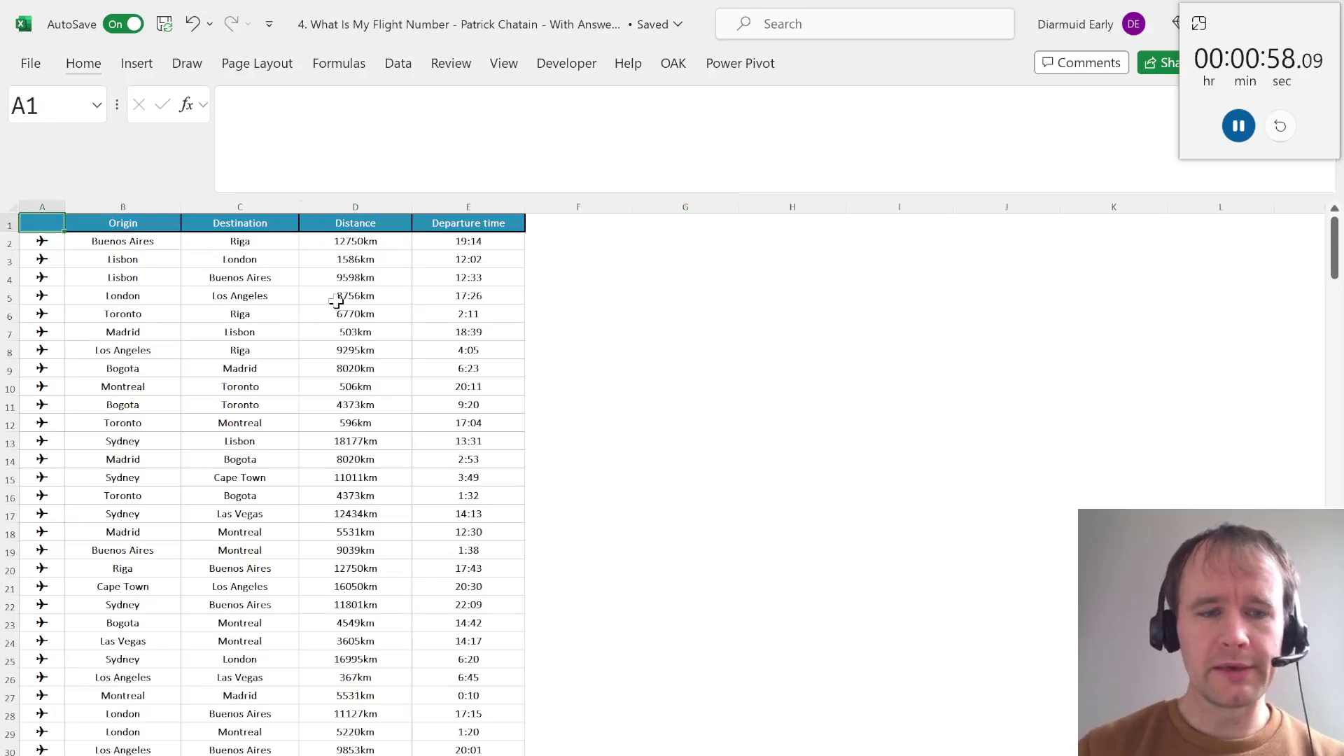
click(367, 259)
key(Up)
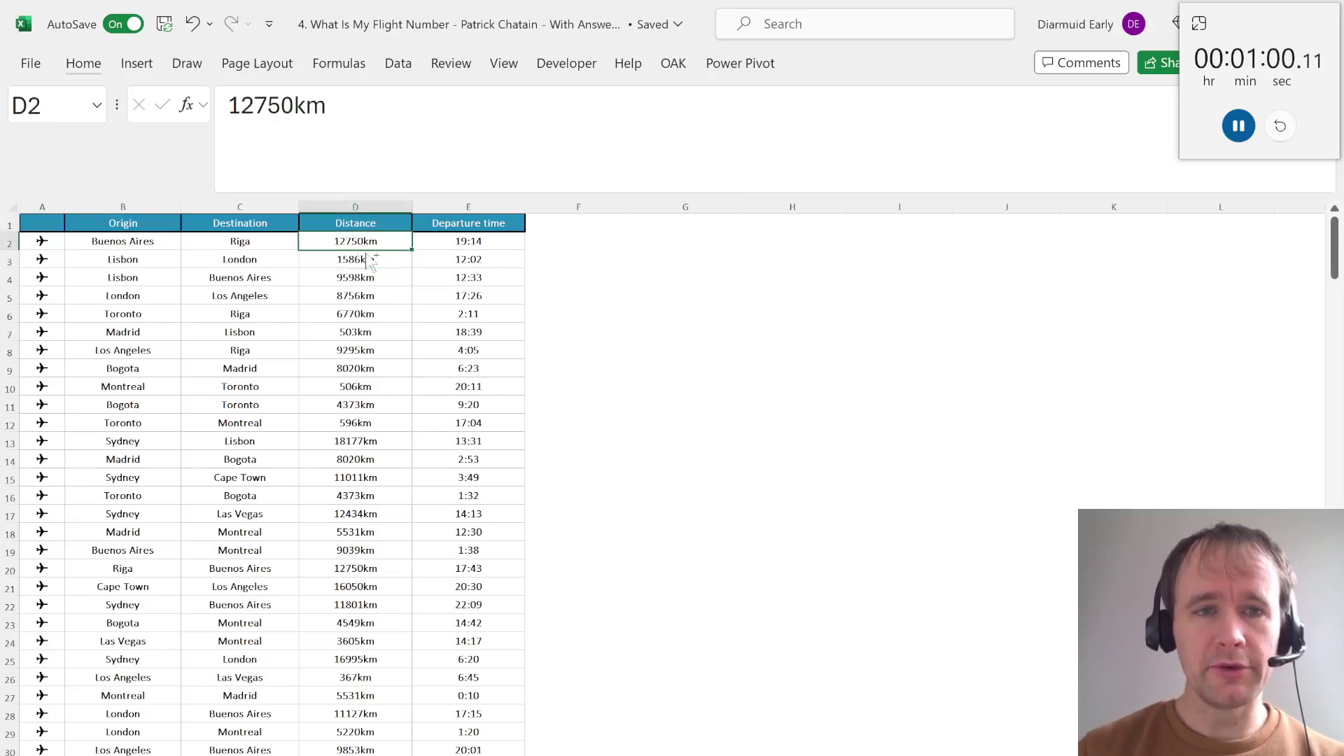
key(ctrl+shift+Down)
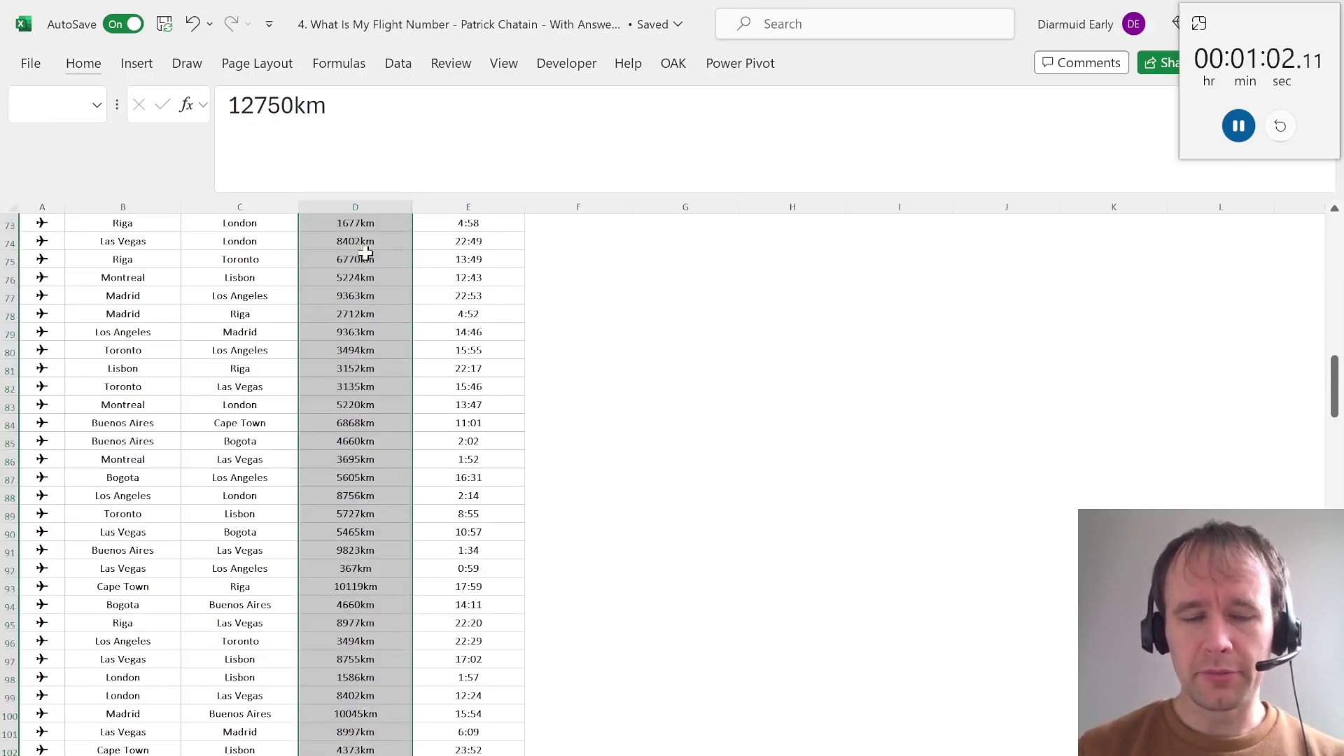
key(ctrl+f)
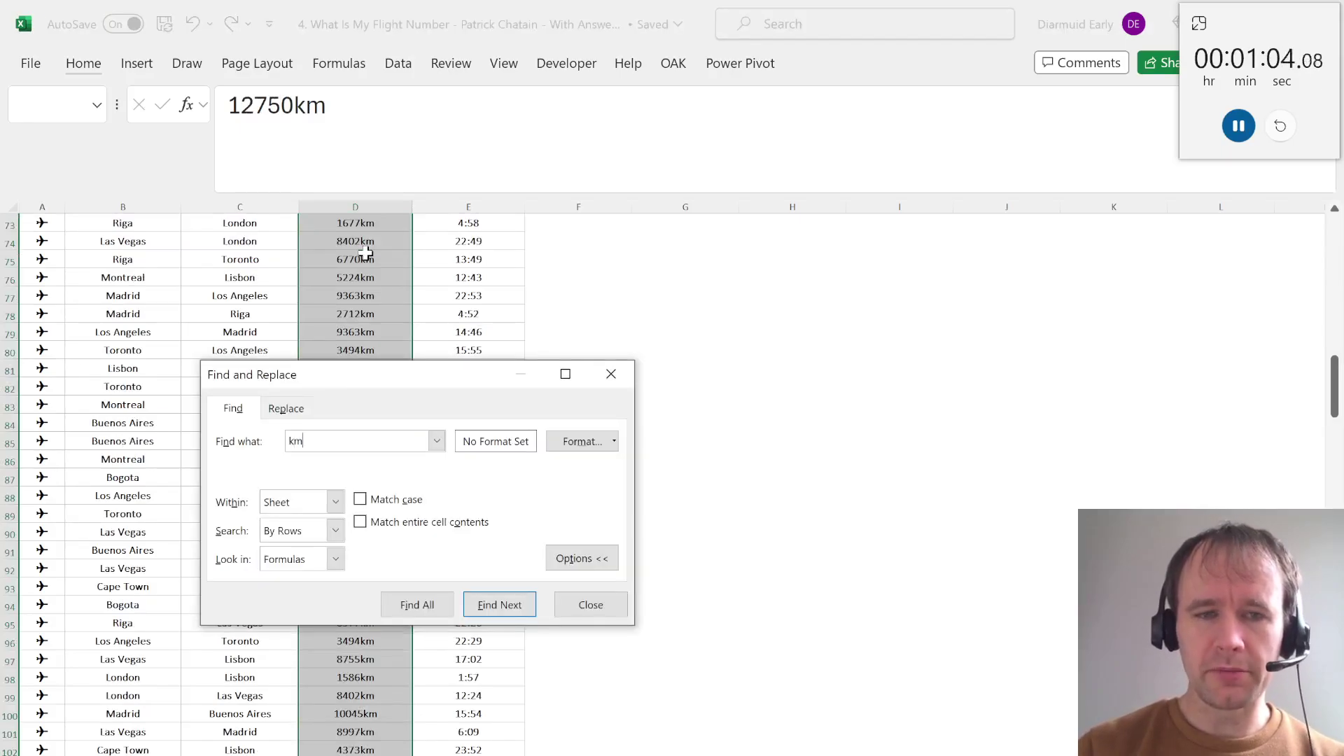
key(ctrl+h)
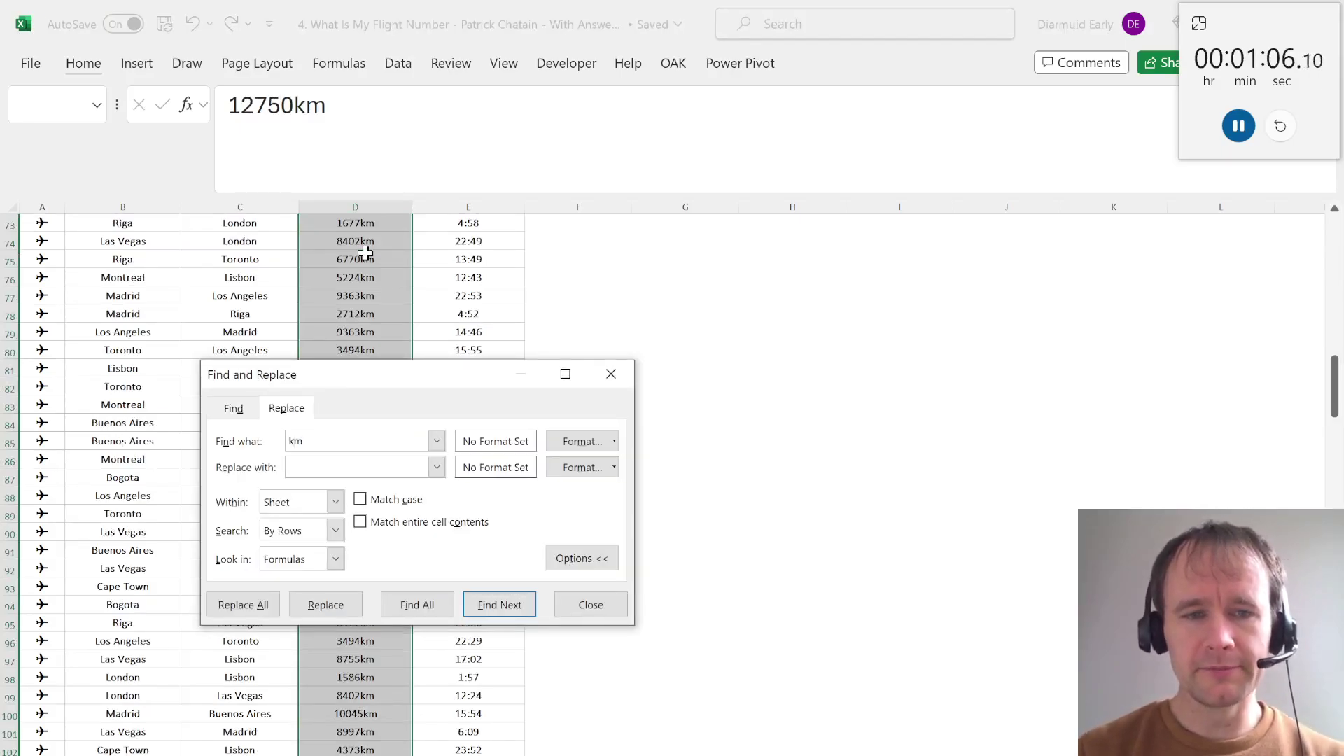
key(alt+a)
key(Return)
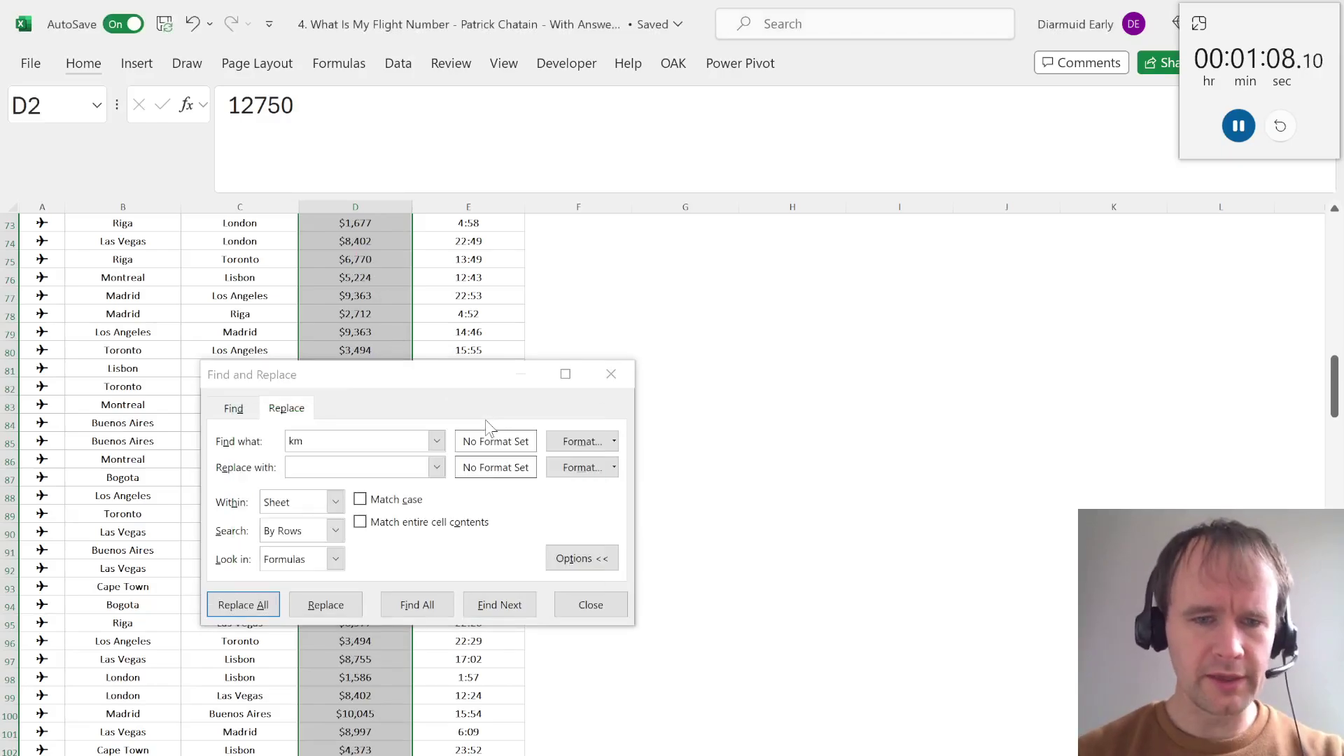
click(612, 374)
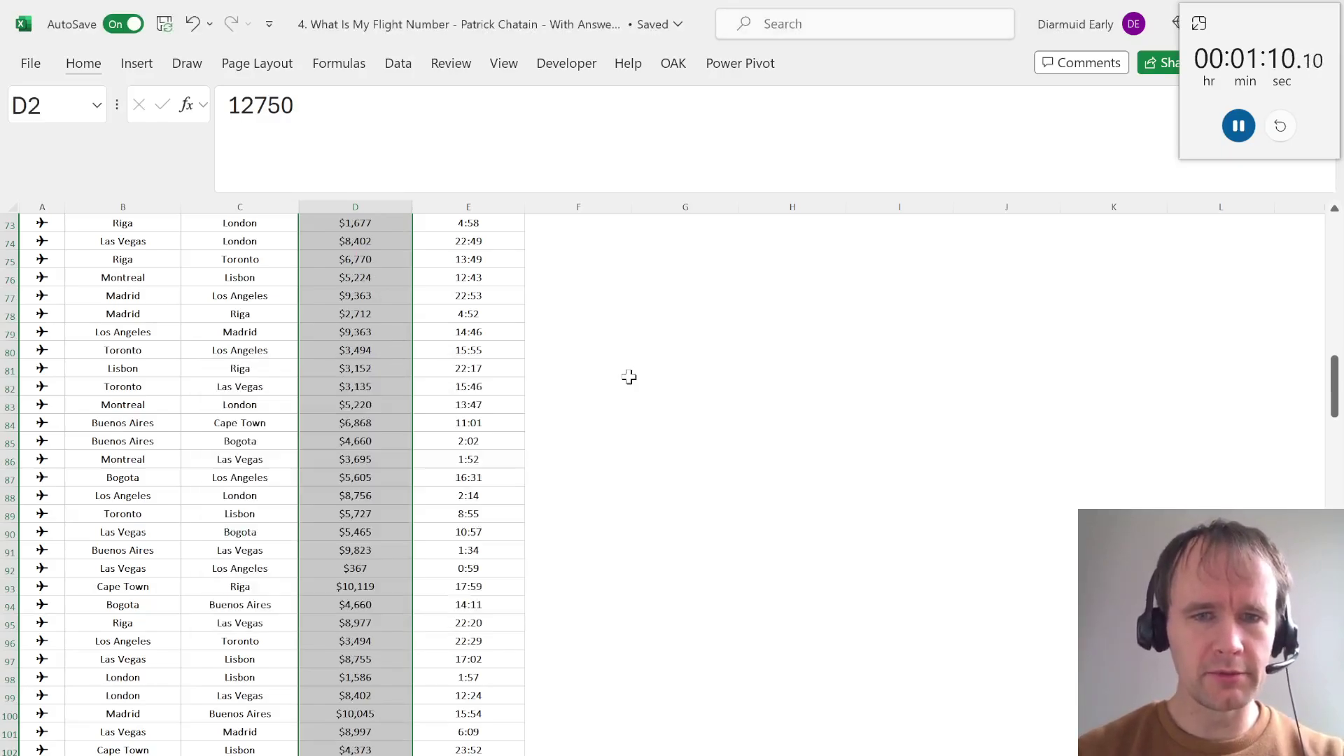
Format the distances in column D with a thousands separator and no currency symbol
key(ctrl+BackSpace)
key(alt+h)
key(k)
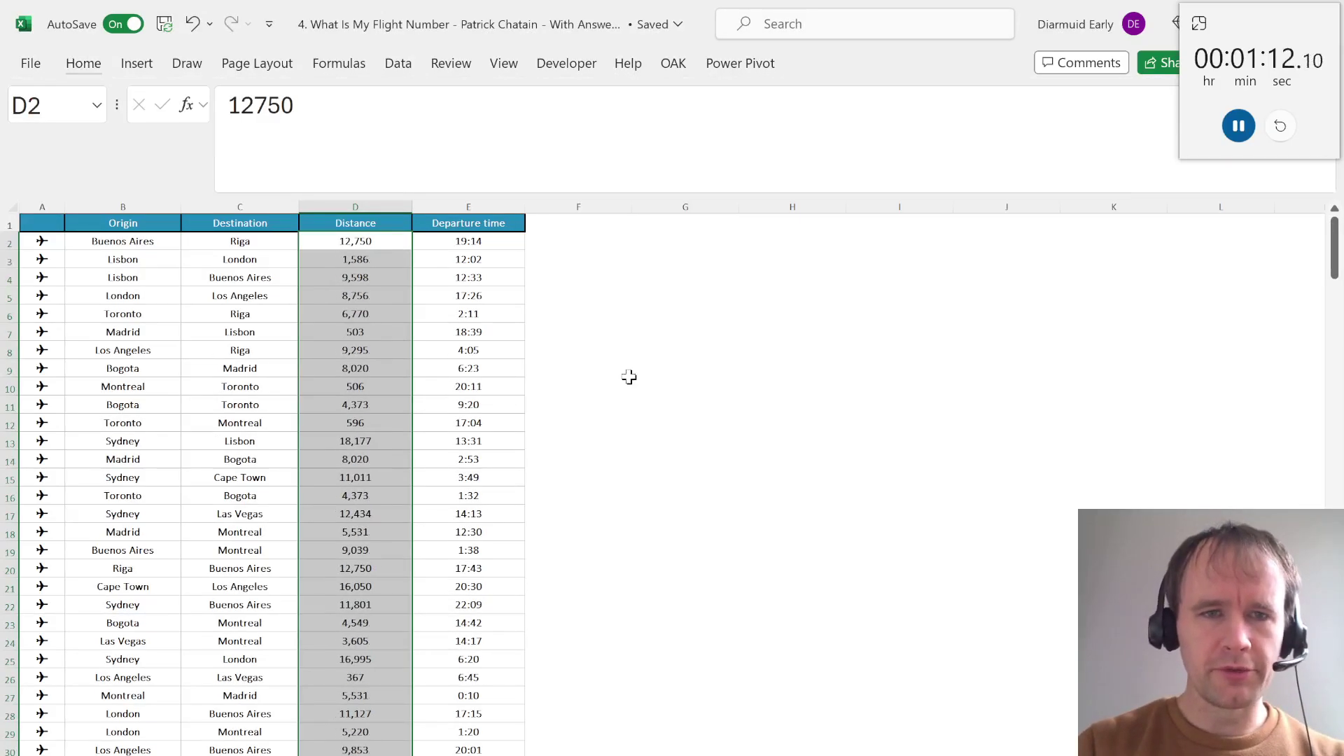
Check the values in the Departure time column of the Flight Routes table, and return to the case instructions sheet
key(Up)
key(Left)
key(Left)
key(Right)
key(Right)
key(Right)
key(Down)
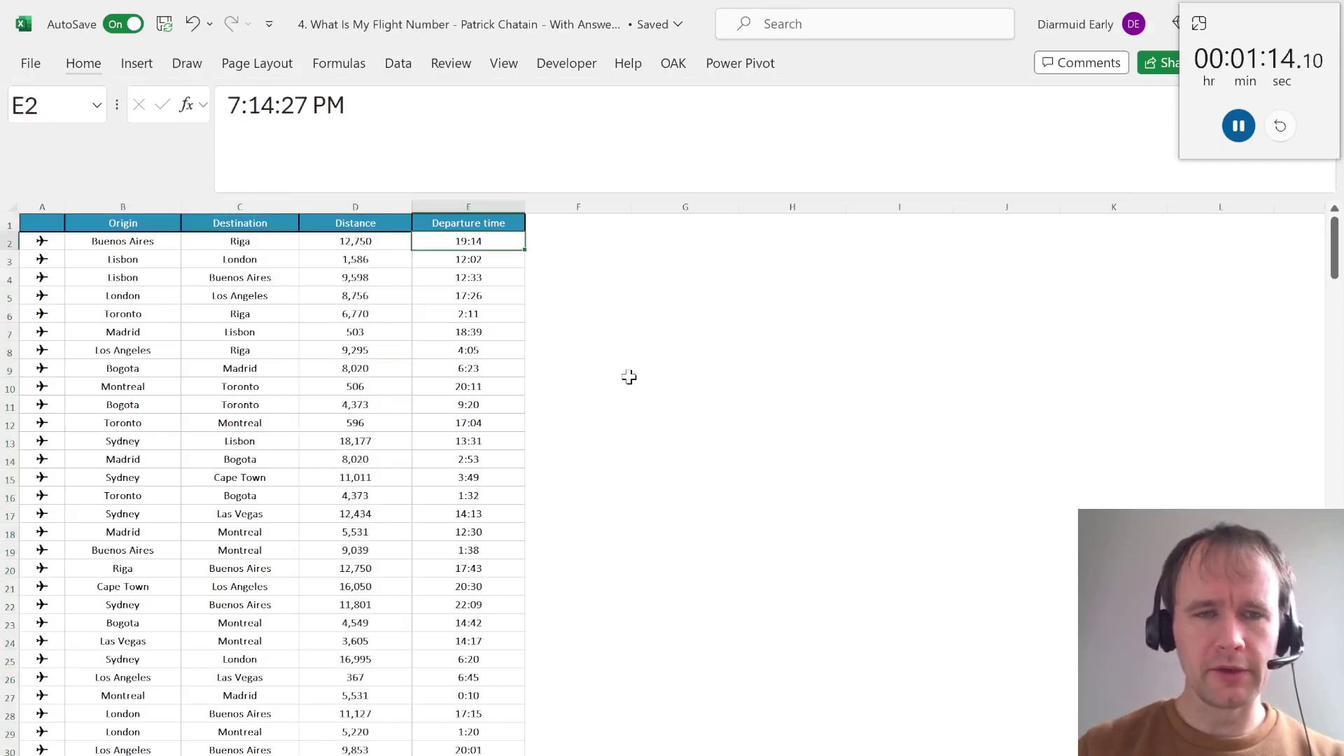
key(Down)
key(Down)
key(Down)
key(Down)
key(Down)
key(ctrl+Up)
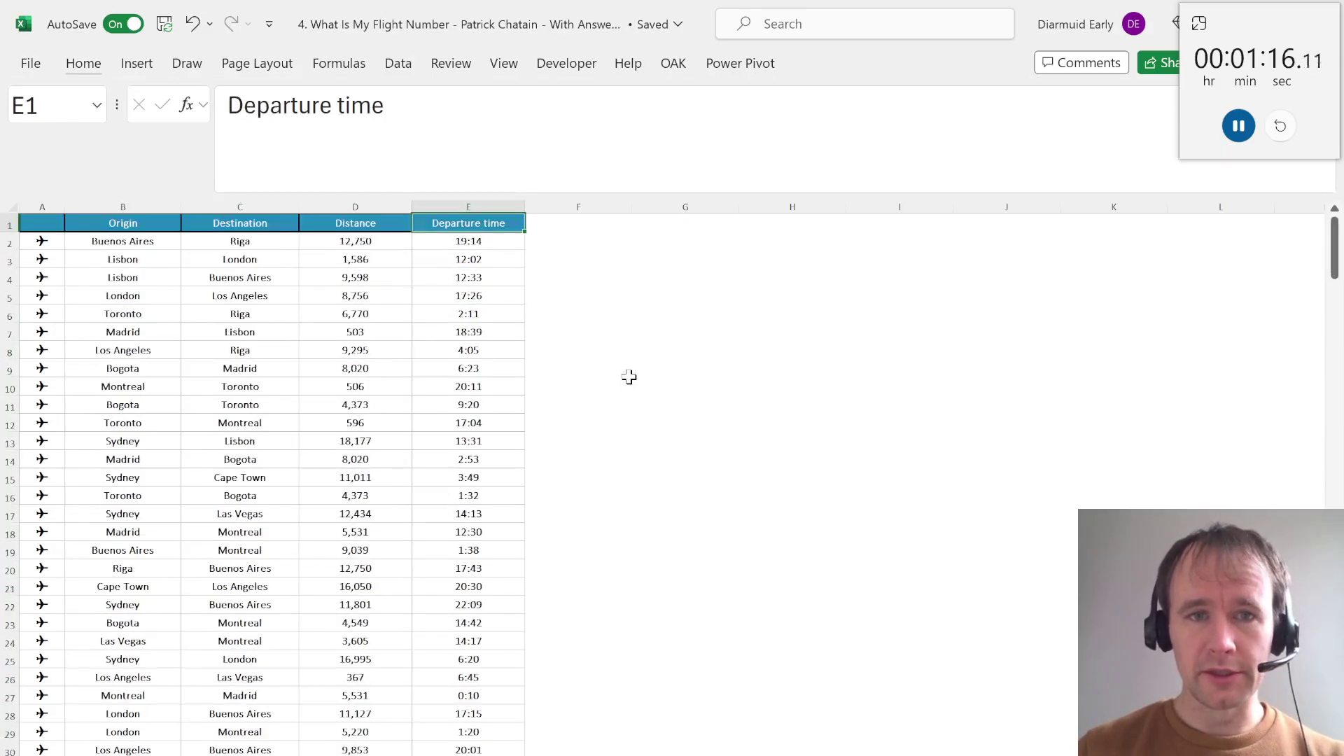
key(Down)
key(Right)
key(Right)
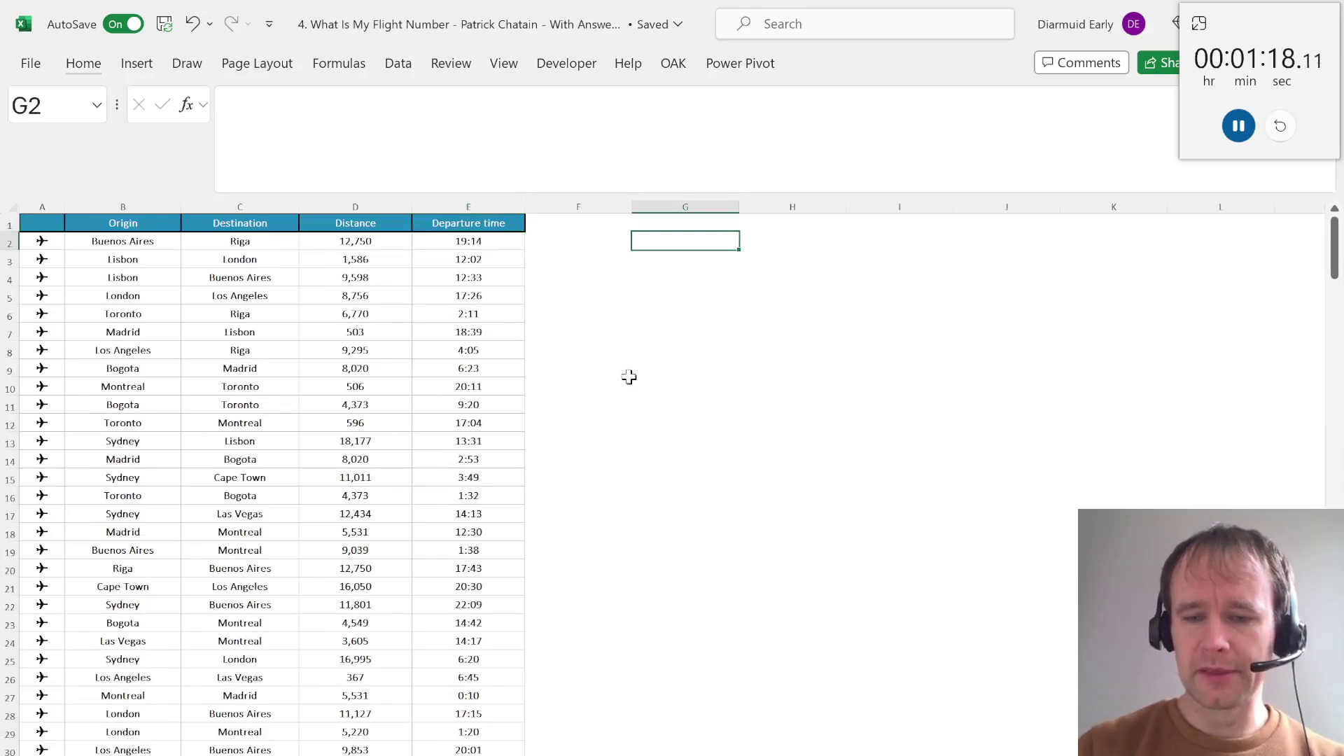
key(Home)
key(Up)
key(ctrl+Page_Up)
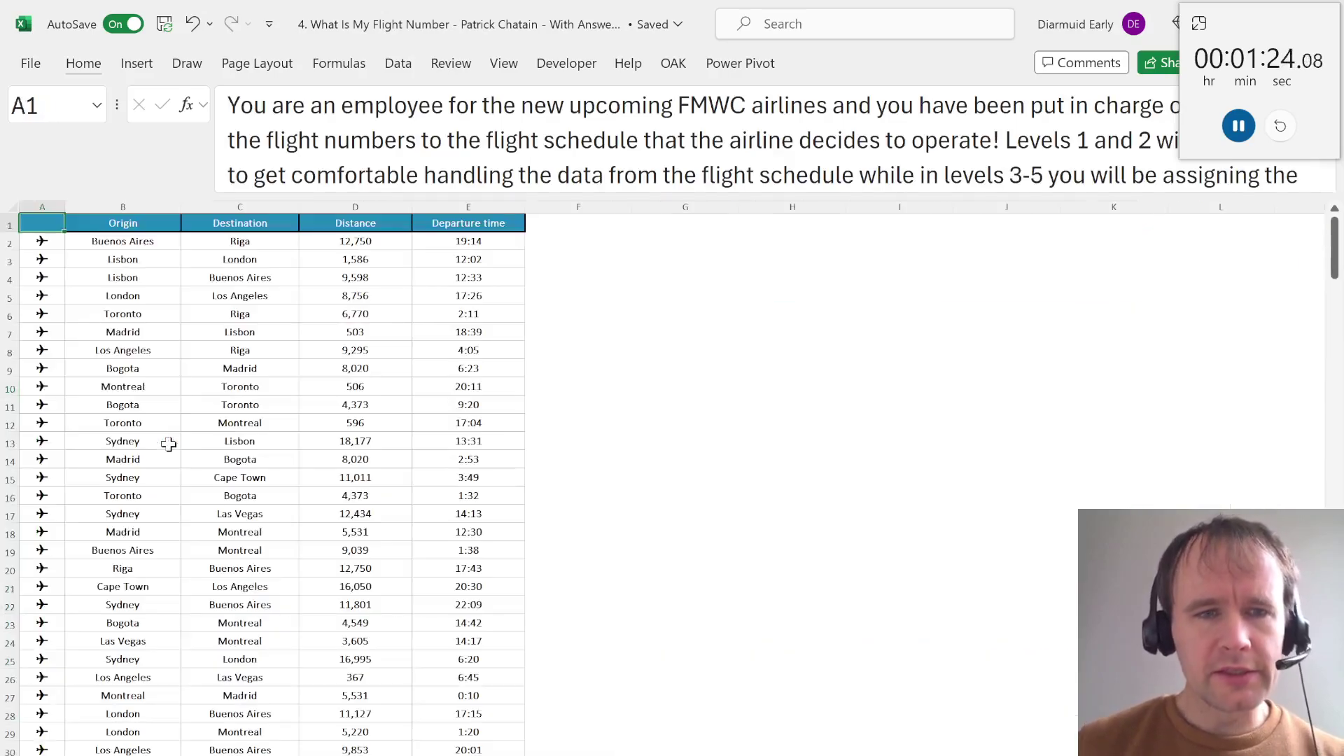
Check the Distance column of the Flight Routes table and go back to the case instructions
key(ctrl+Page_Down)
click(303, 243)
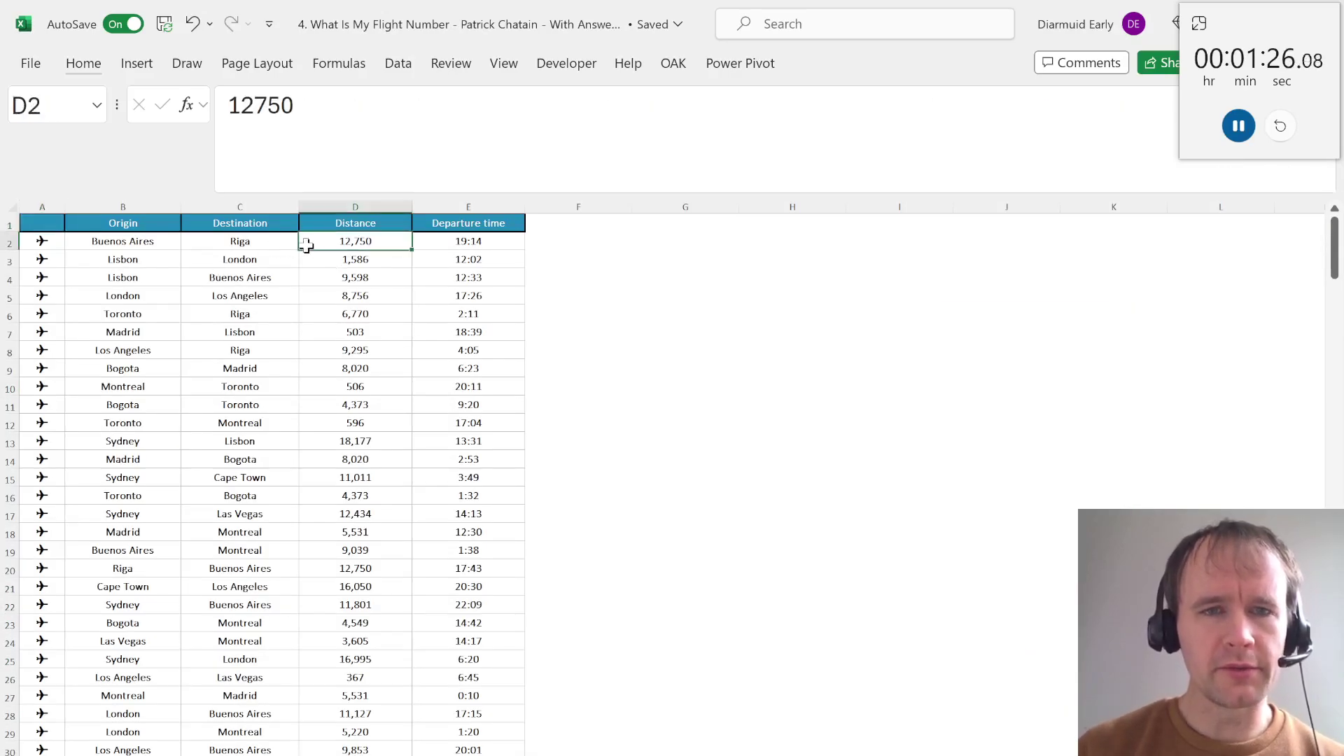
key(Left)
key(Left)
key(Left)
key(Up)
key(ctrl+Page_Up)
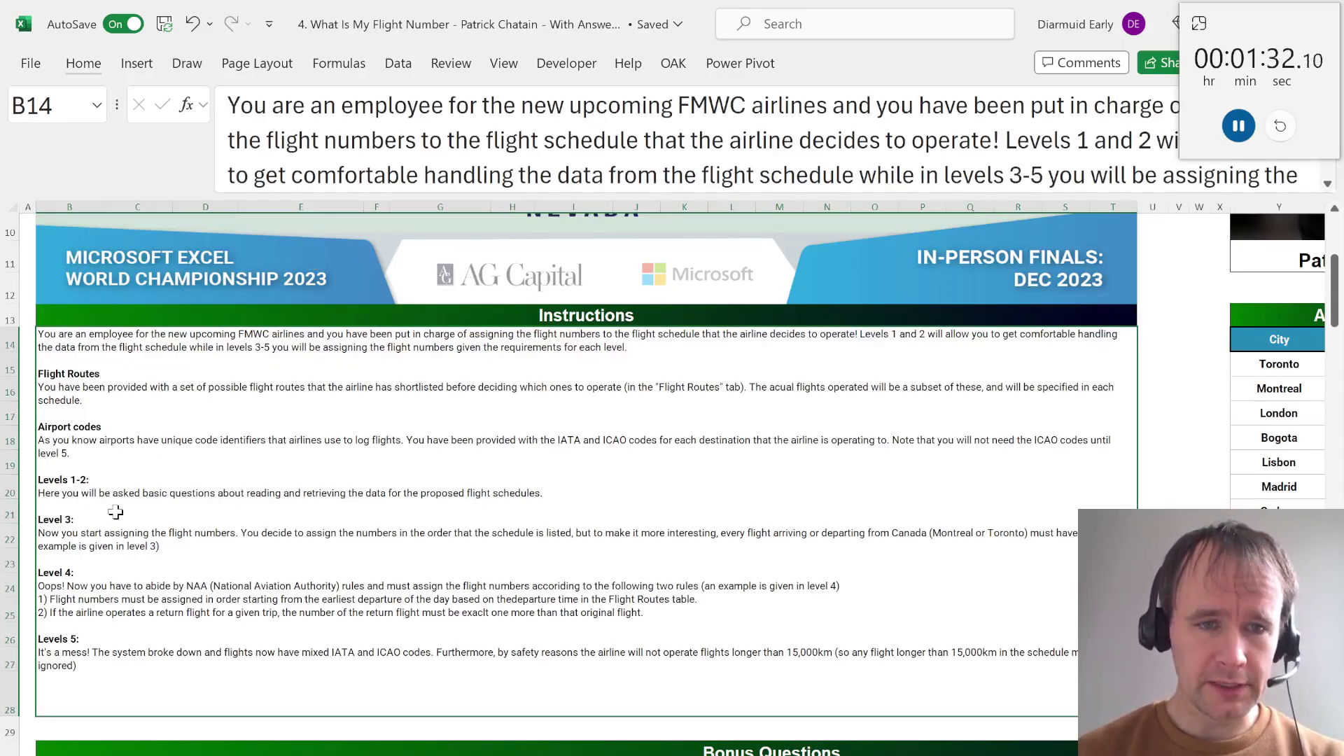
Examine the Level 1 and Level 2 questions, the format of their flight codes, and the Airport codes table
scroll(323, 545, down, 3)
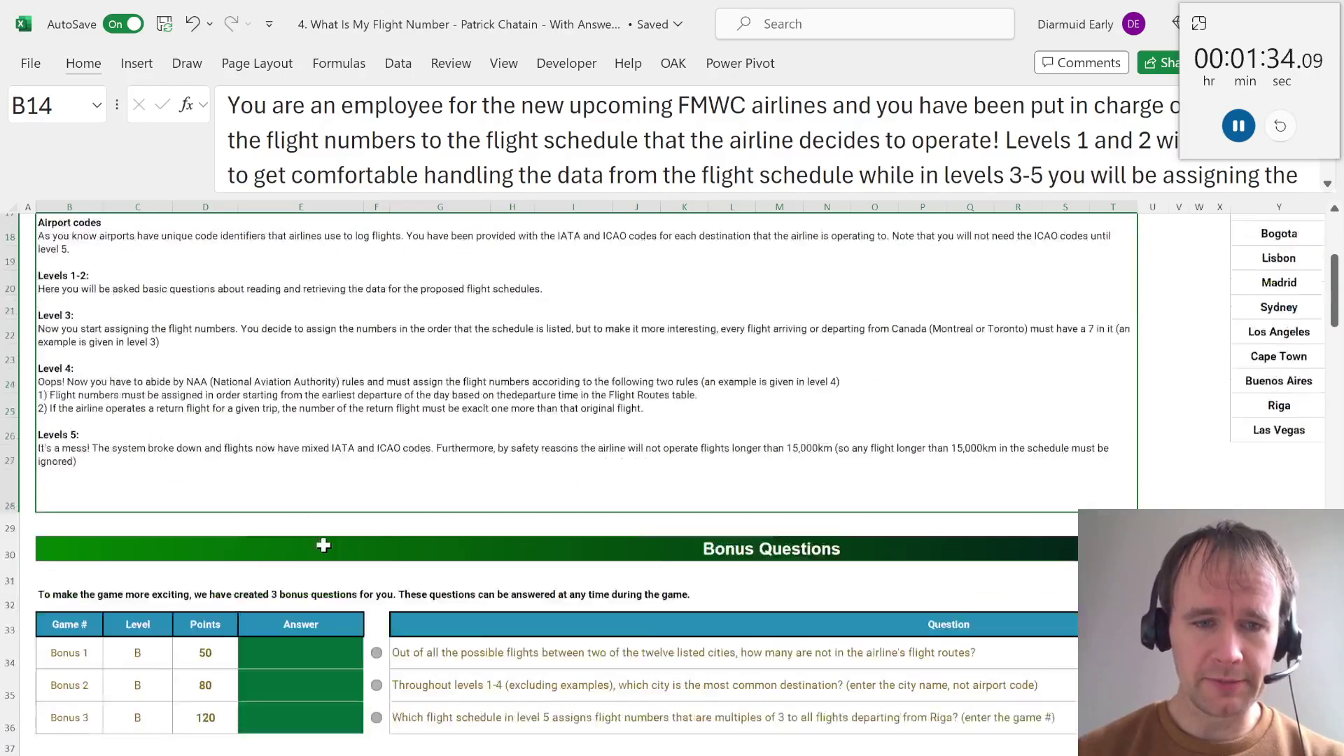
scroll(323, 545, down, 6)
click(432, 524)
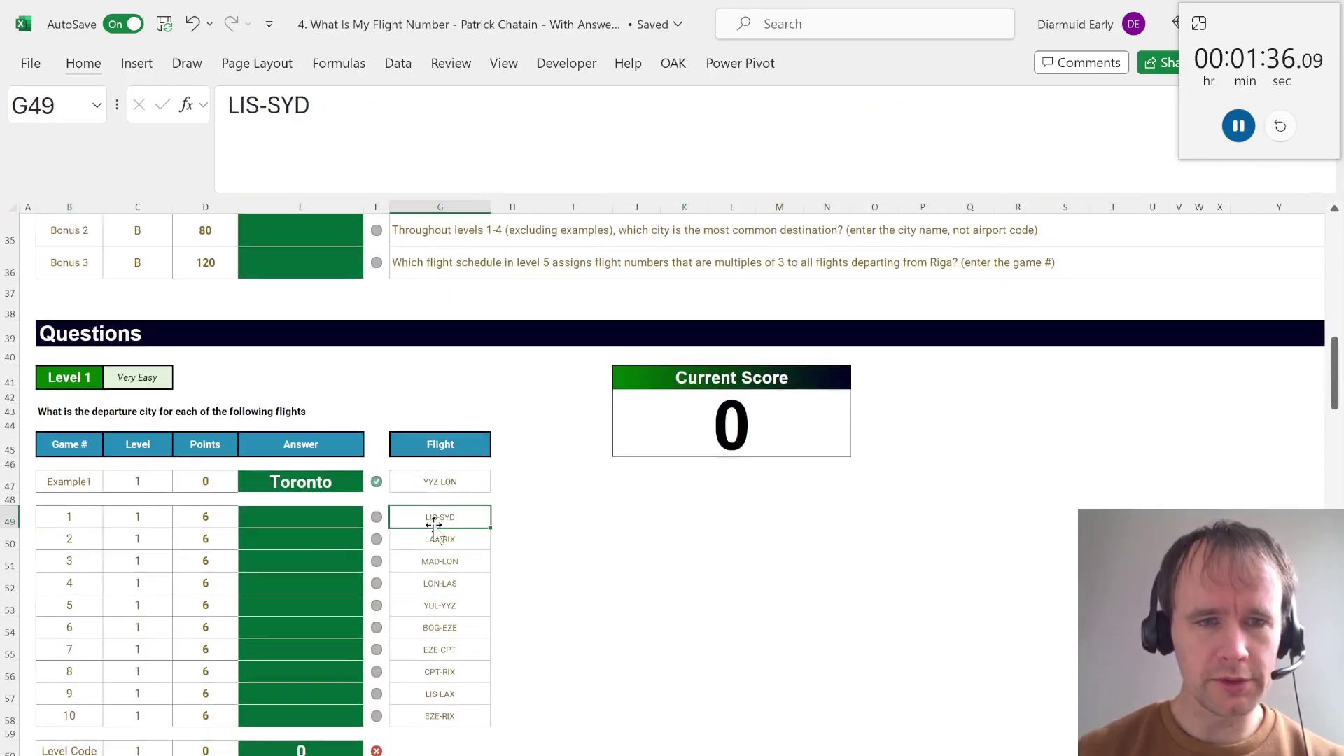
scroll(465, 651, down, 7)
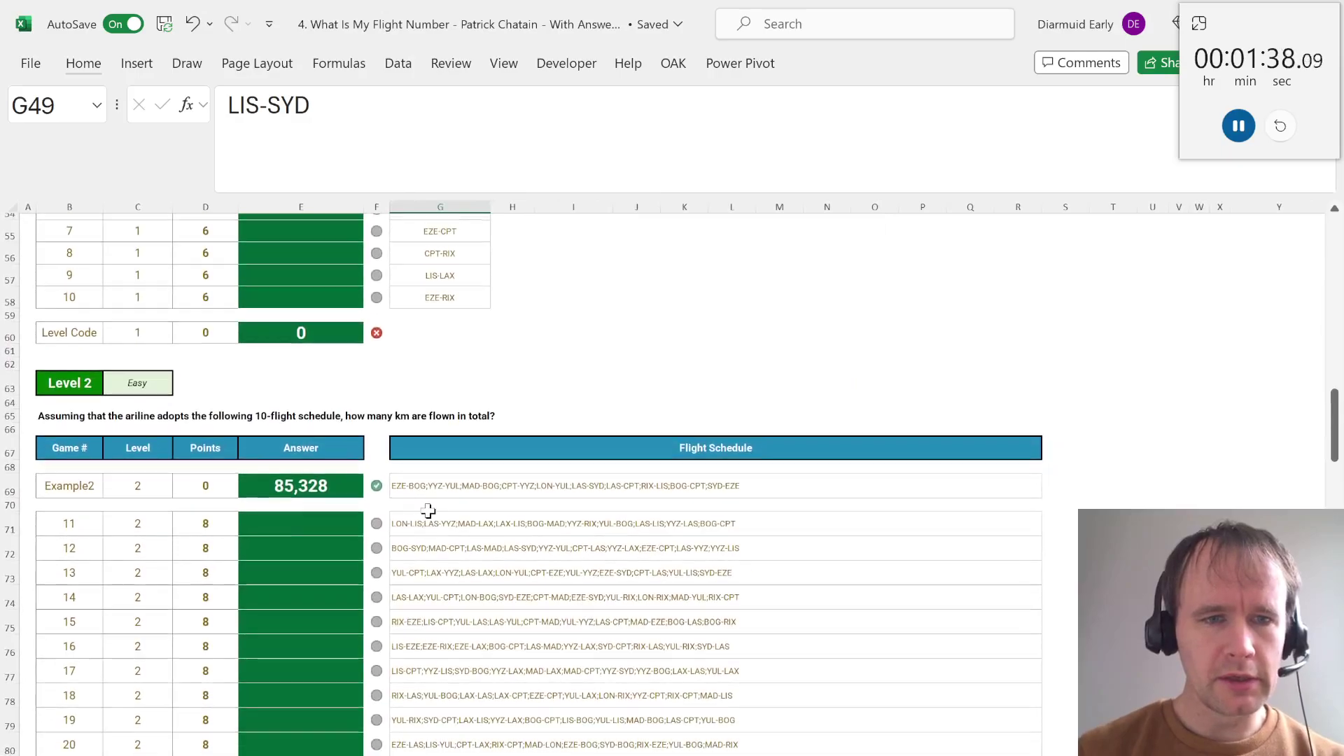
click(423, 518)
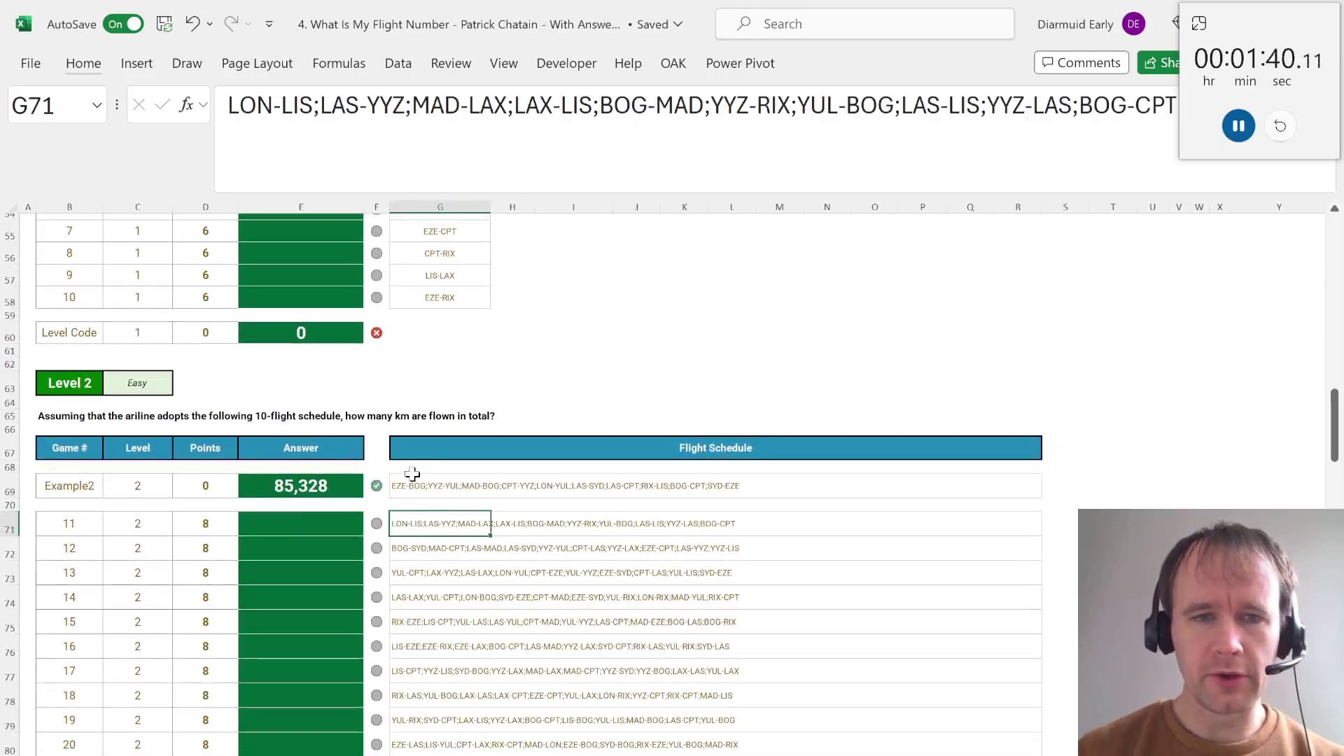
scroll(423, 493, up, 15)
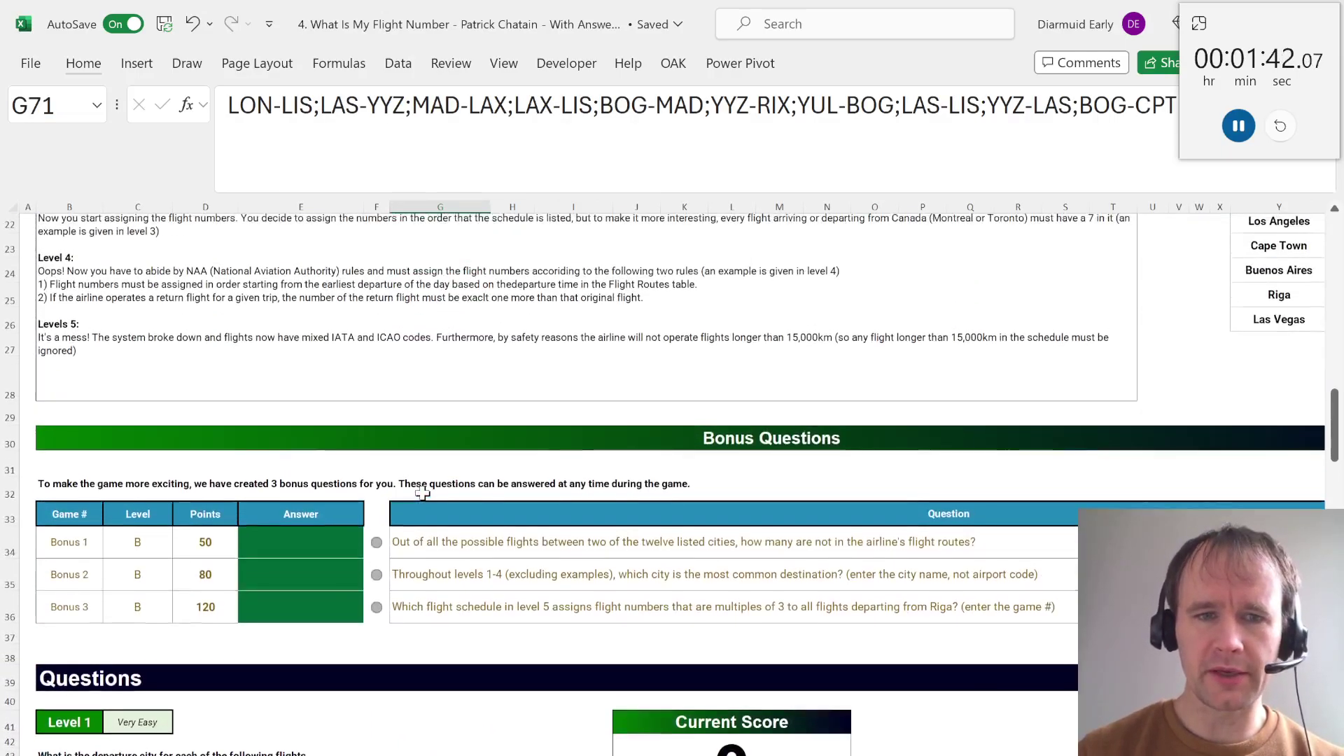
scroll(423, 493, up, 2)
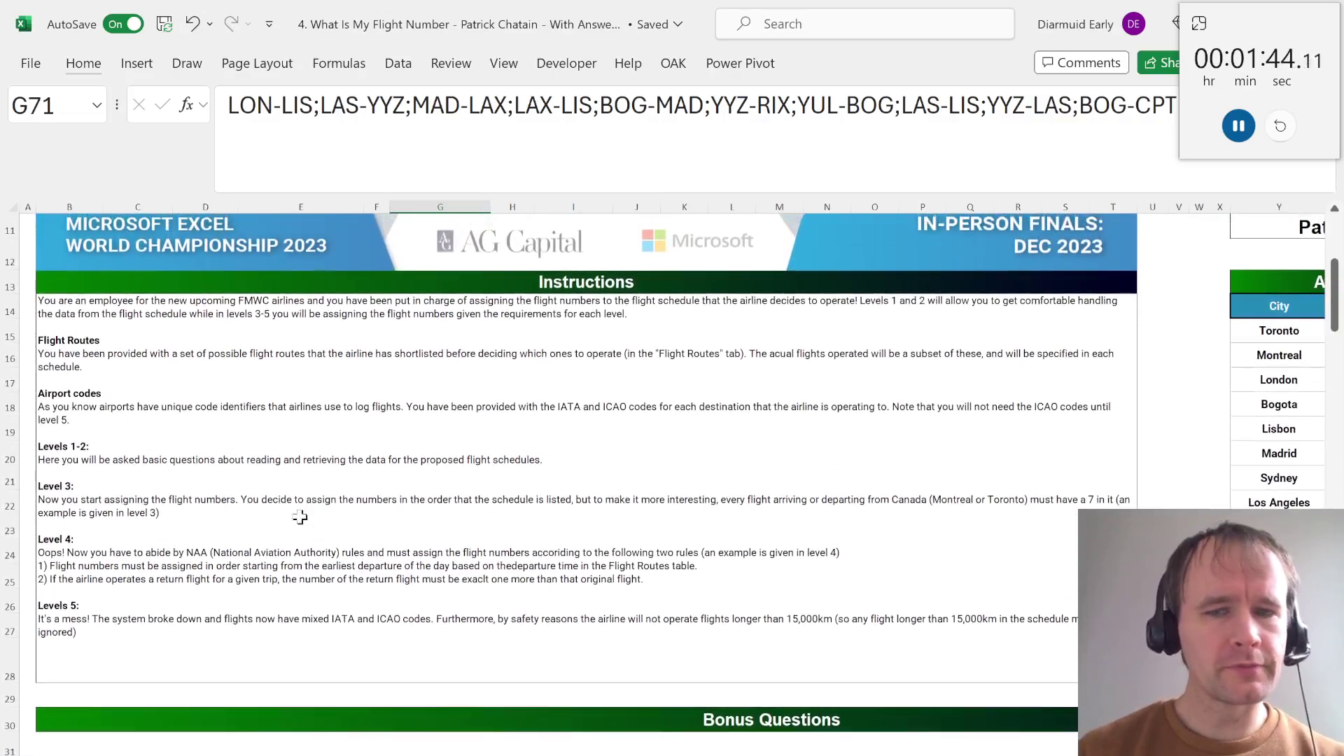
scroll(367, 562, up, 1)
scroll(367, 563, right, 5)
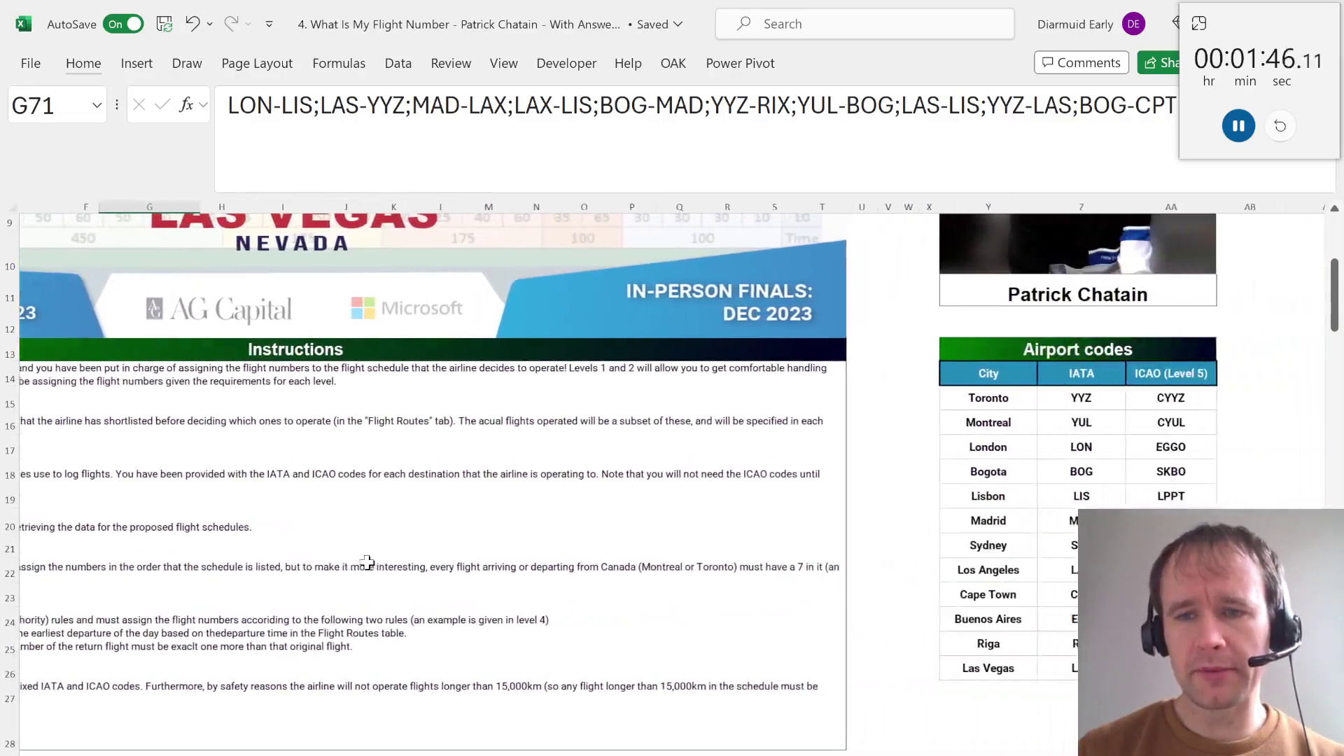
scroll(367, 562, left, 4)
scroll(366, 562, down, 10)
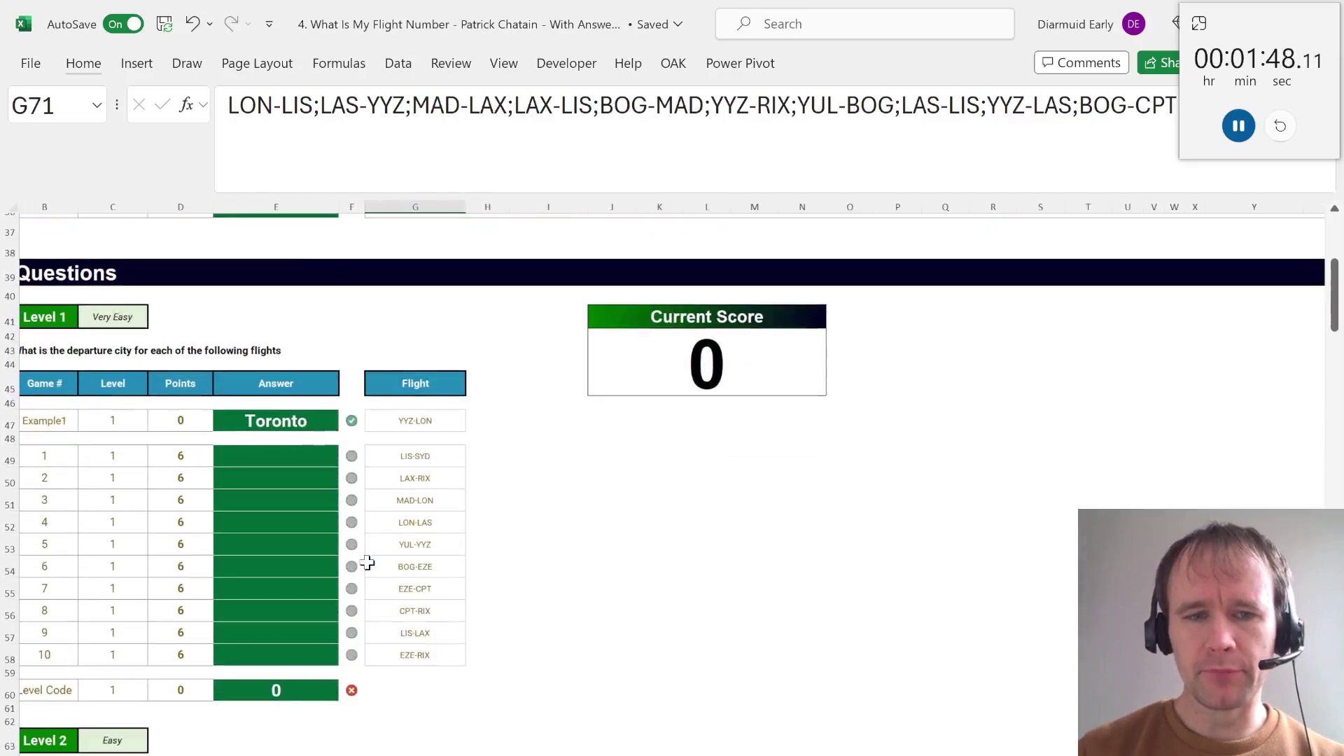
scroll(486, 531, down, 5)
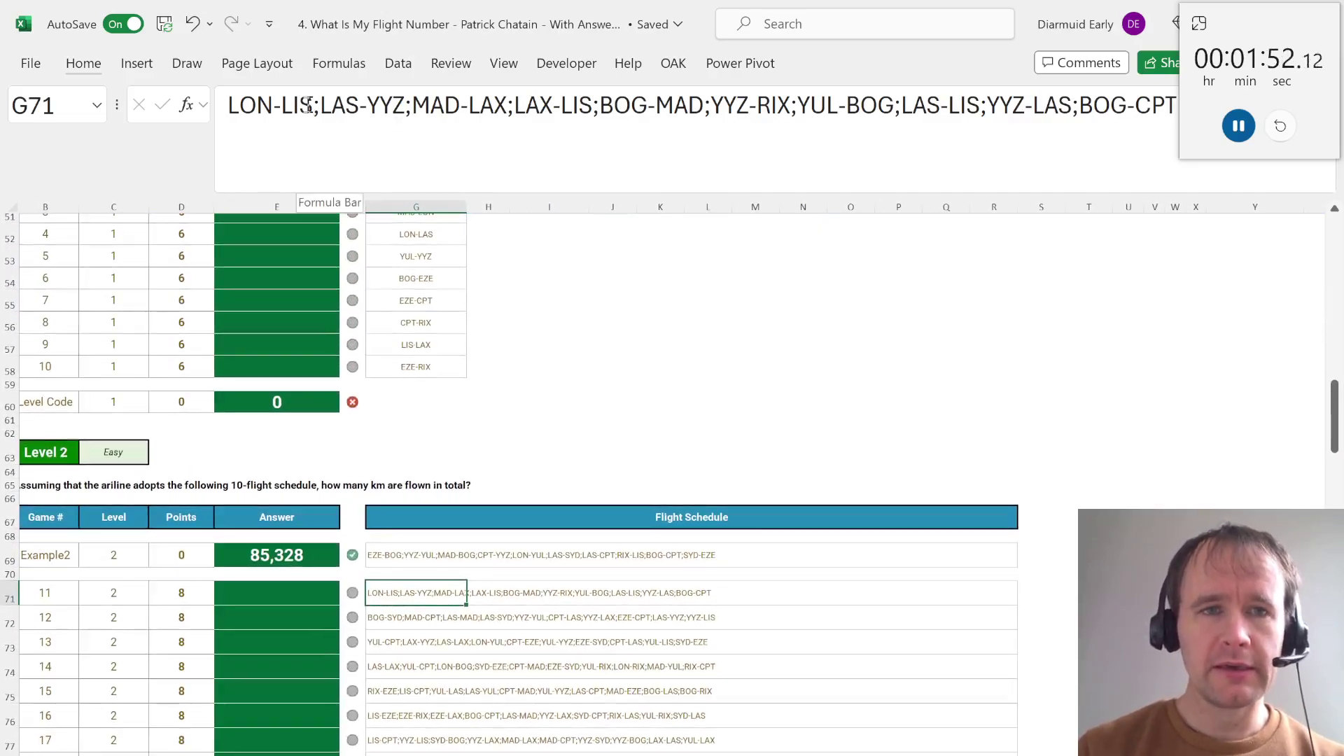
drag(313, 105, 200, 116)
key(Escape)
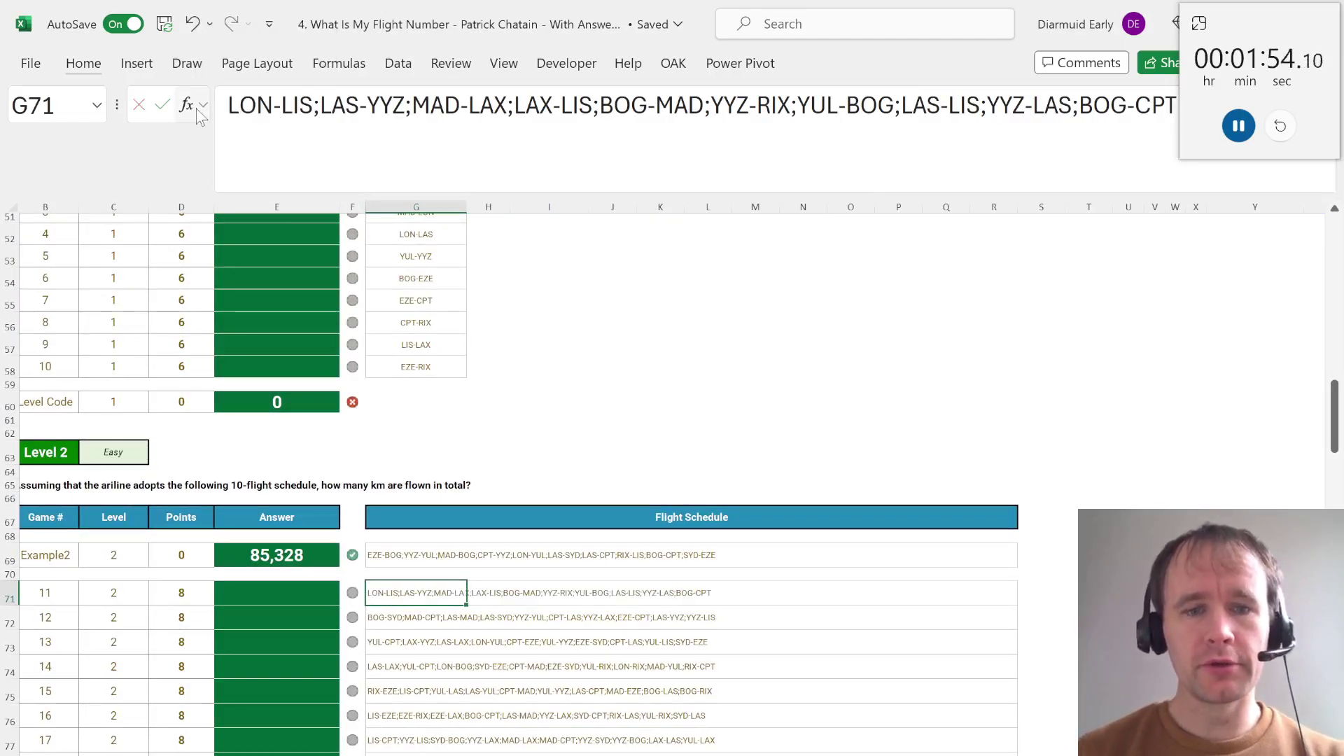
key(ctrl+Page_Down)
click(539, 242)
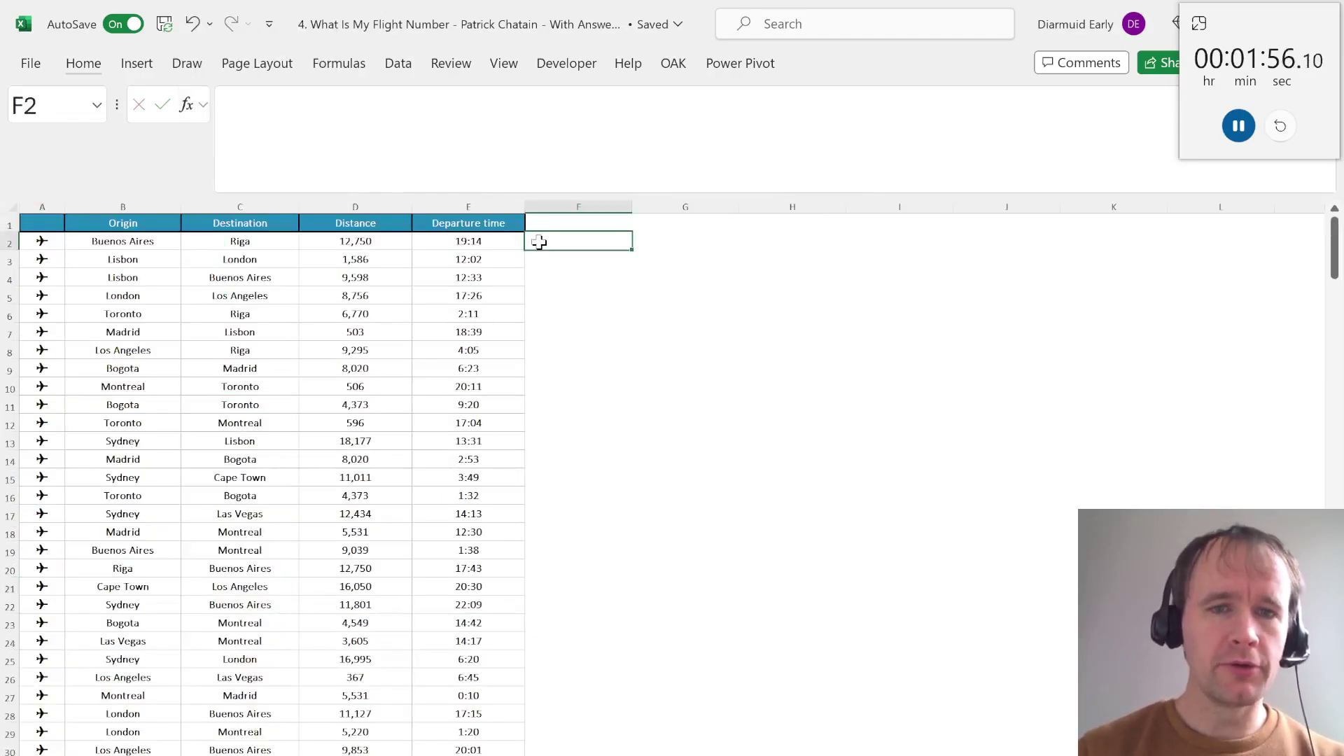
key(Up)
text(Flight)
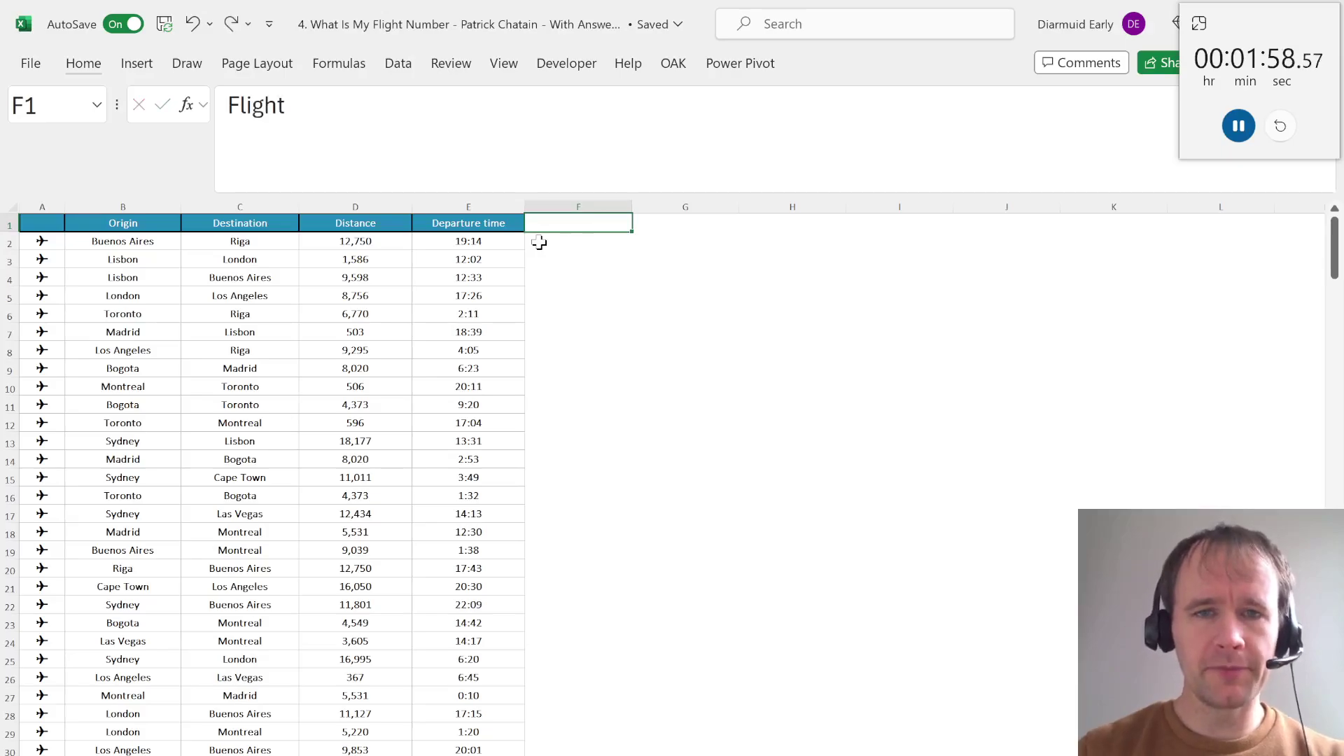
key(Escape)
key(Left)
key(Down)
key(ctrl+Page_Up)
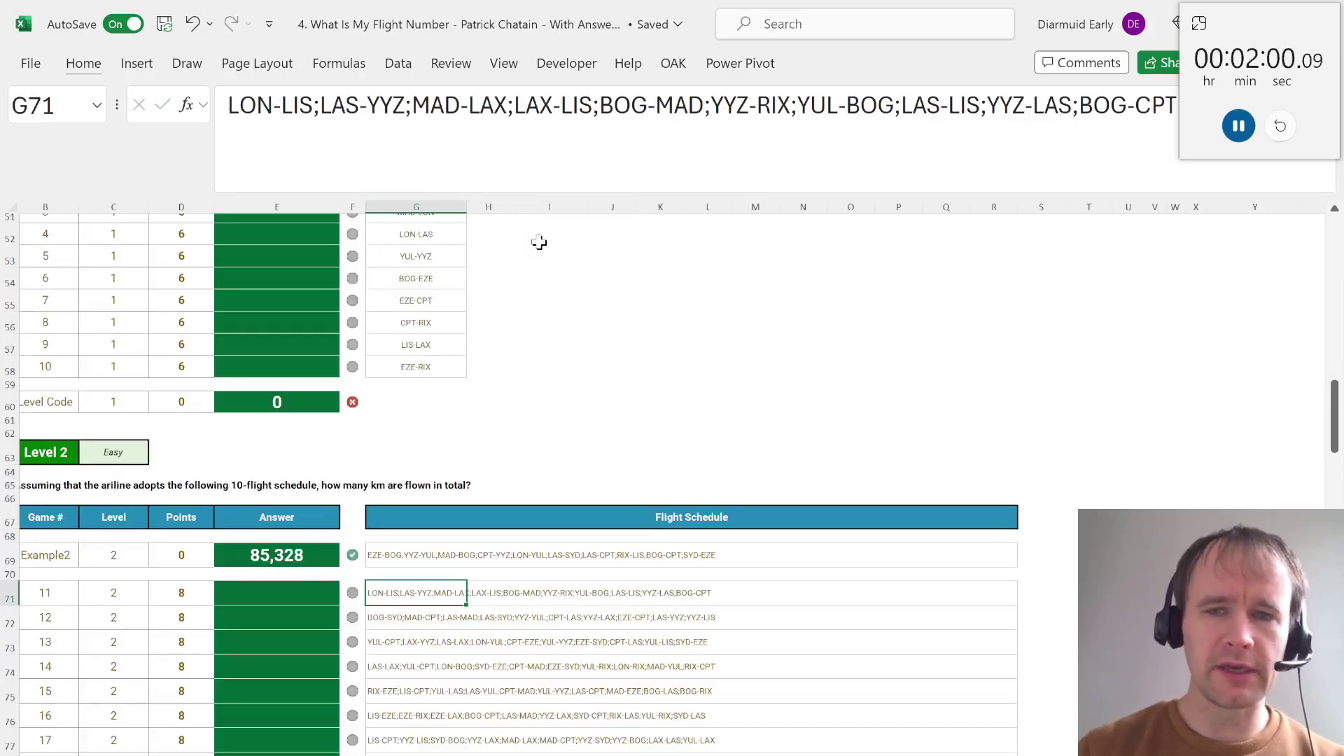
Define the named range City for the twelve city names in the Airport codes table
scroll(1095, 399, up, 20)
drag(905, 416, 879, 690)
click(51, 106)
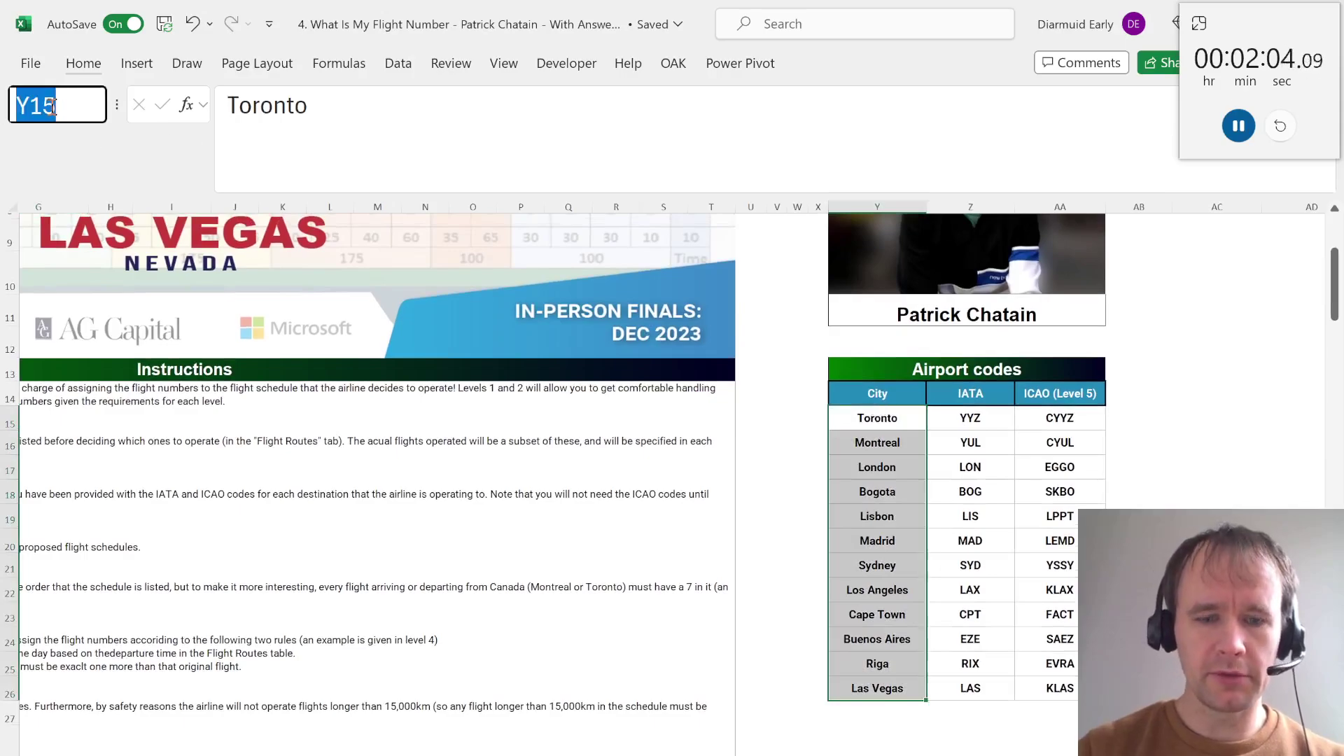
text(City)
key(Return)
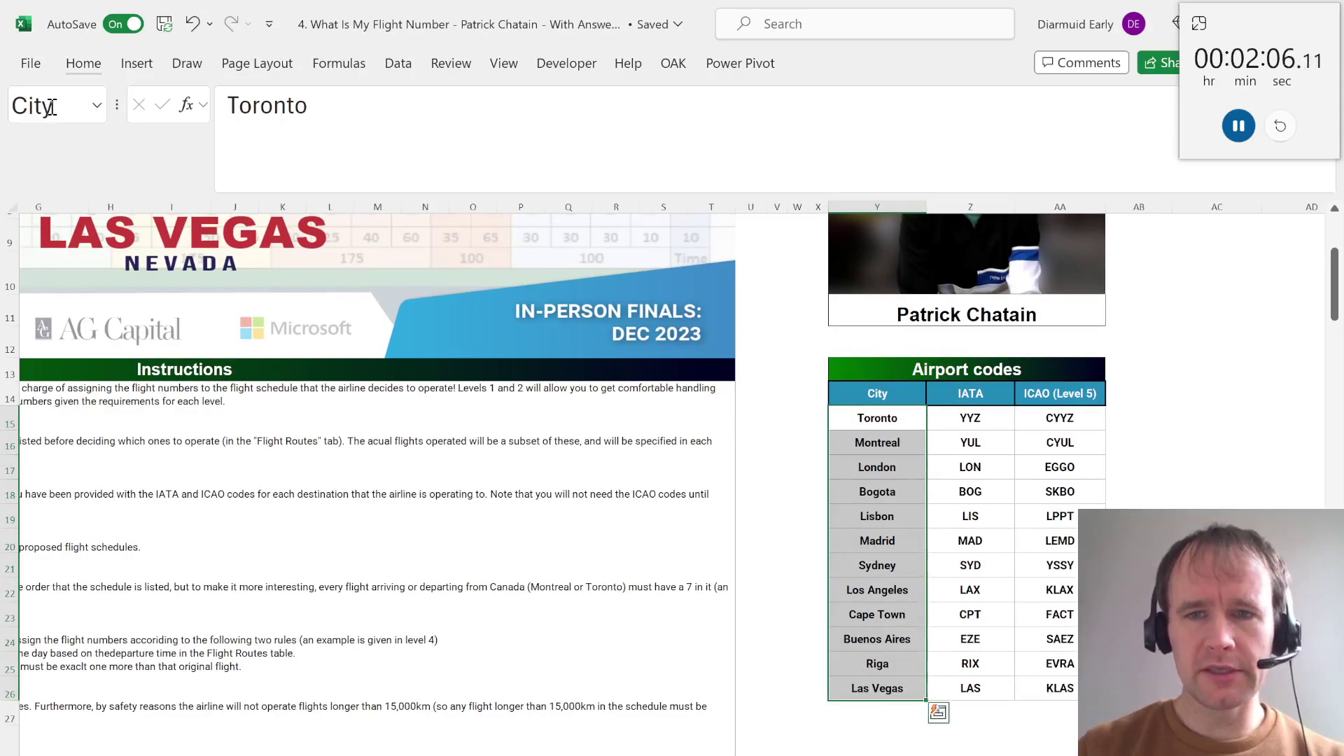
Define the named range Code for the IATA codes in the Airport codes table
drag(971, 418, 970, 688)
click(53, 105)
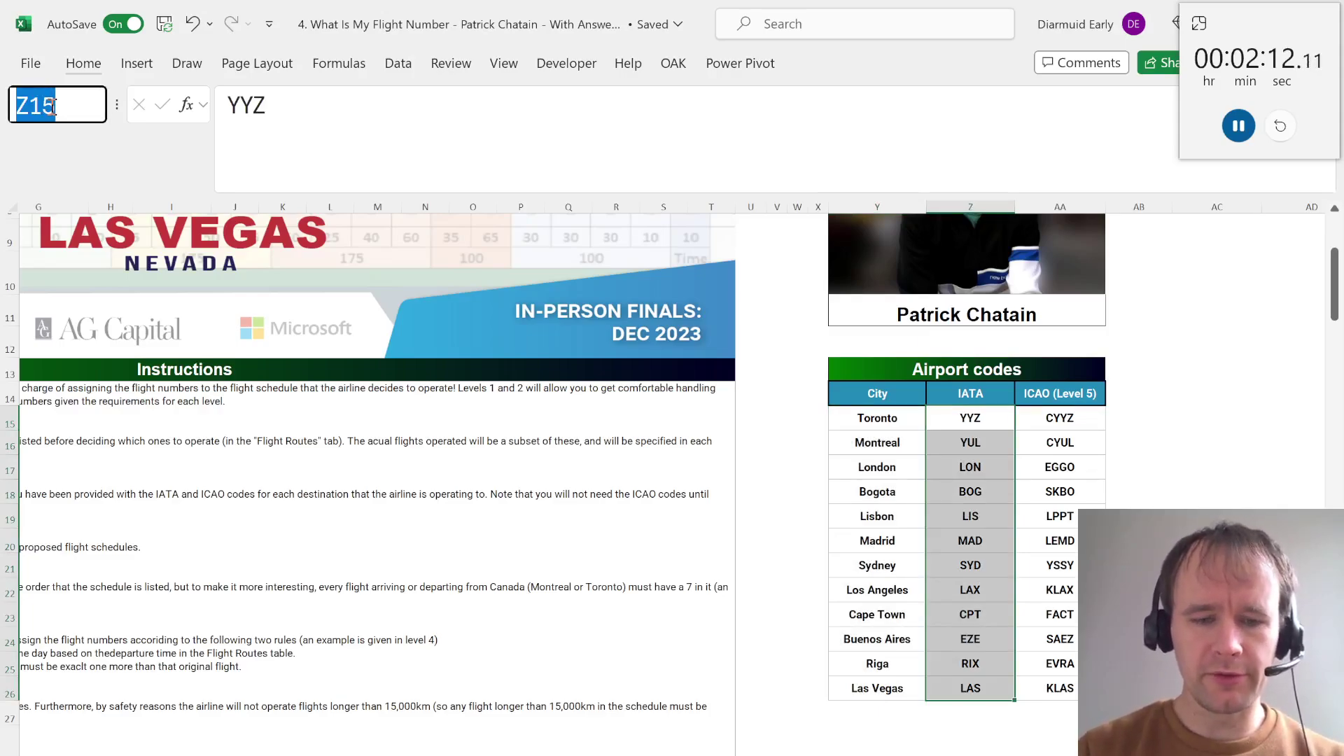
text(Code)
key(Return)
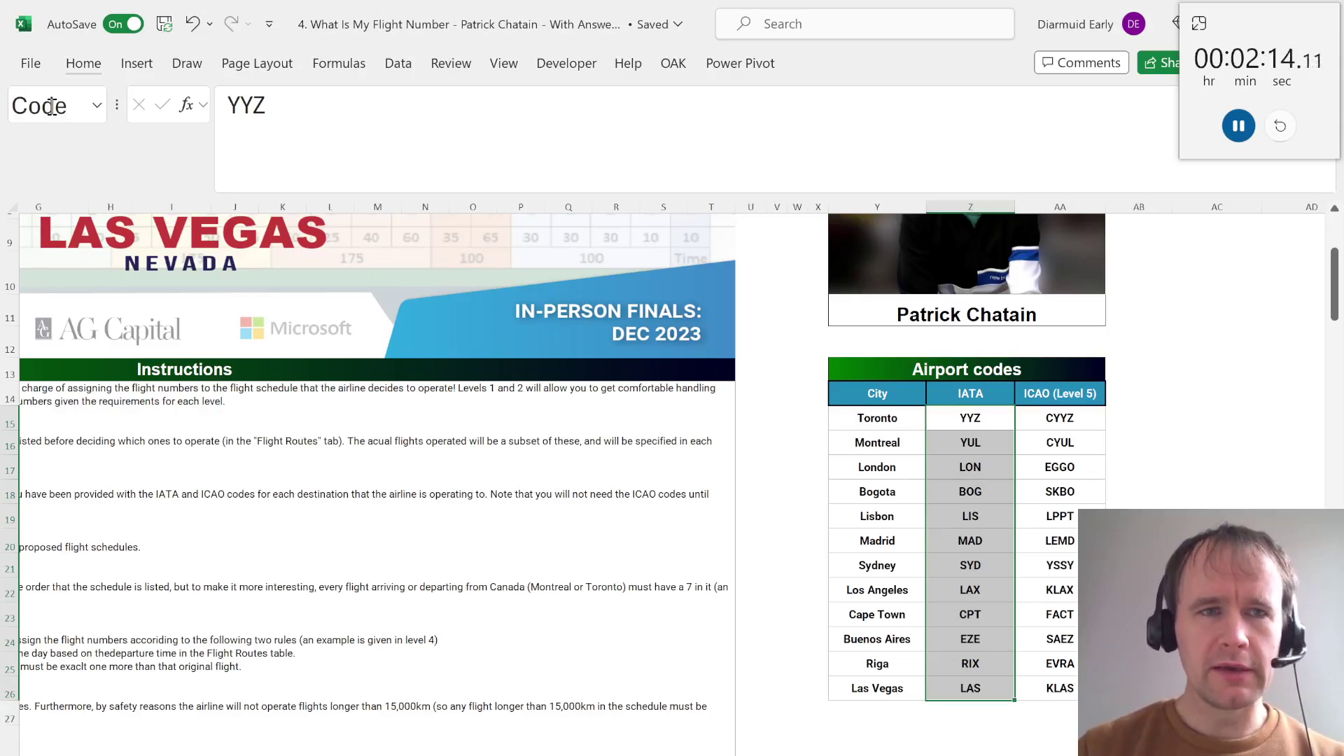
click(52, 105)
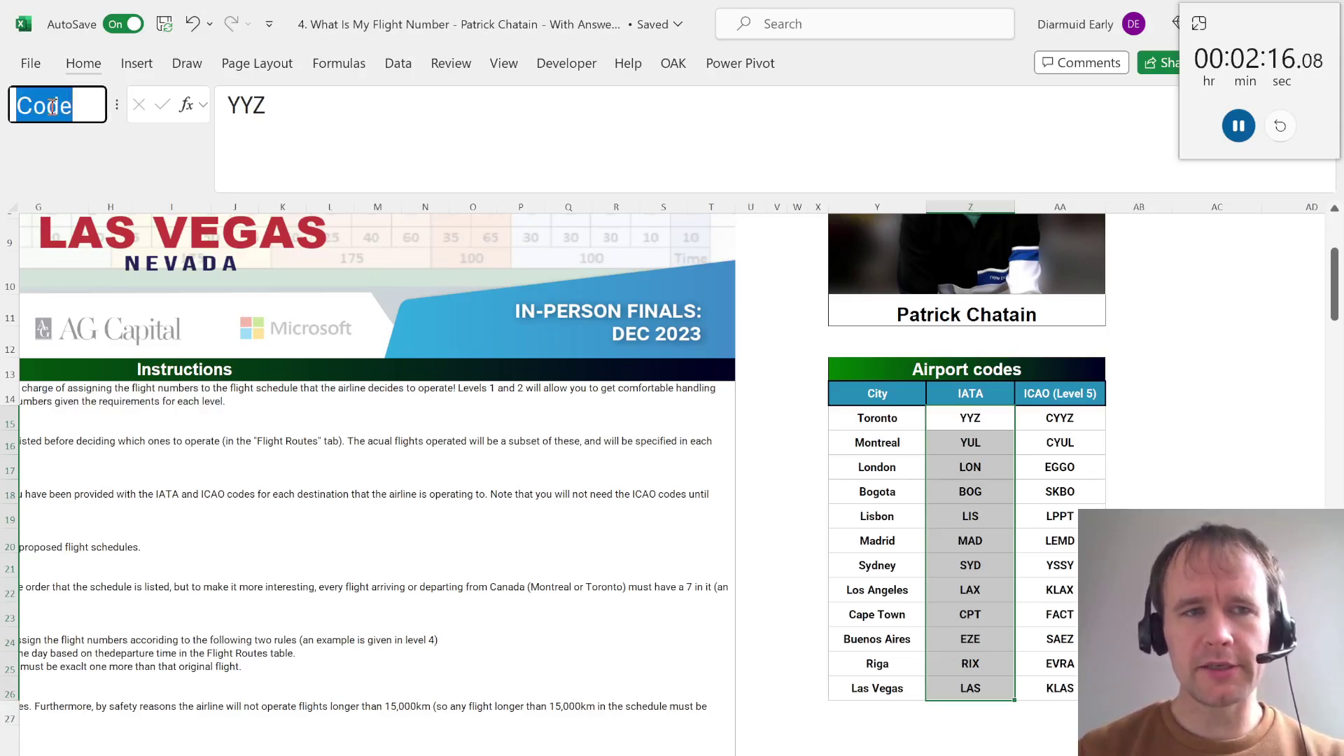
key(Escape)
Define the named range ICAO for the ICAO codes in the Airport codes table
key(Right)
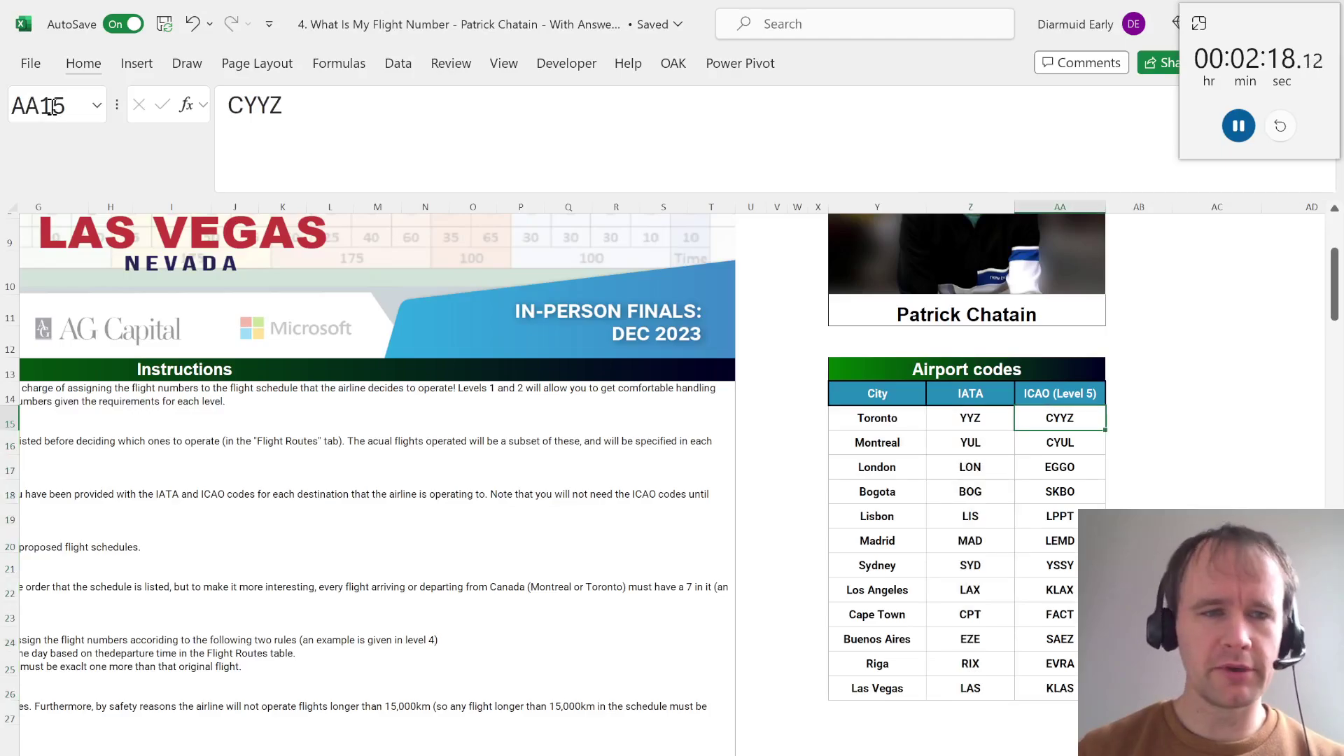
key(ctrl+shift+Down)
click(52, 105)
text(ICAO)
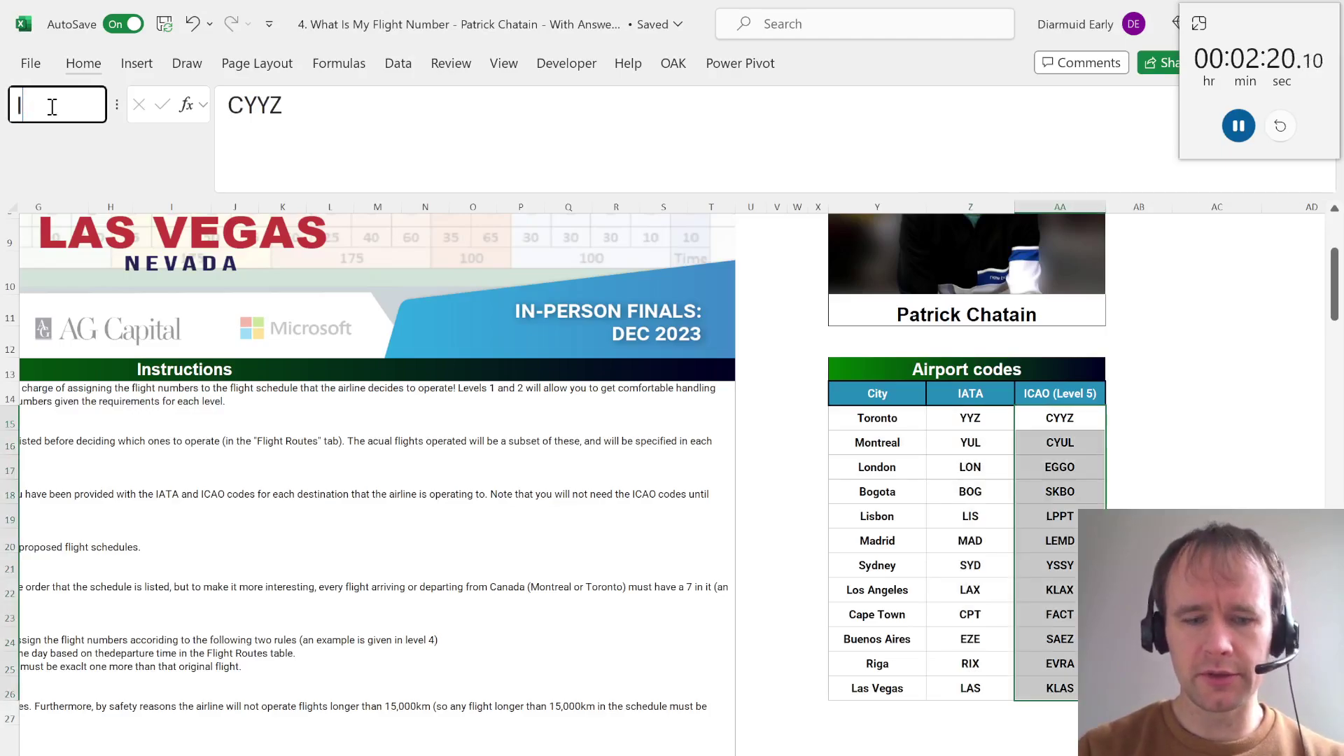
key(Return)
key(Left)
key(Left)
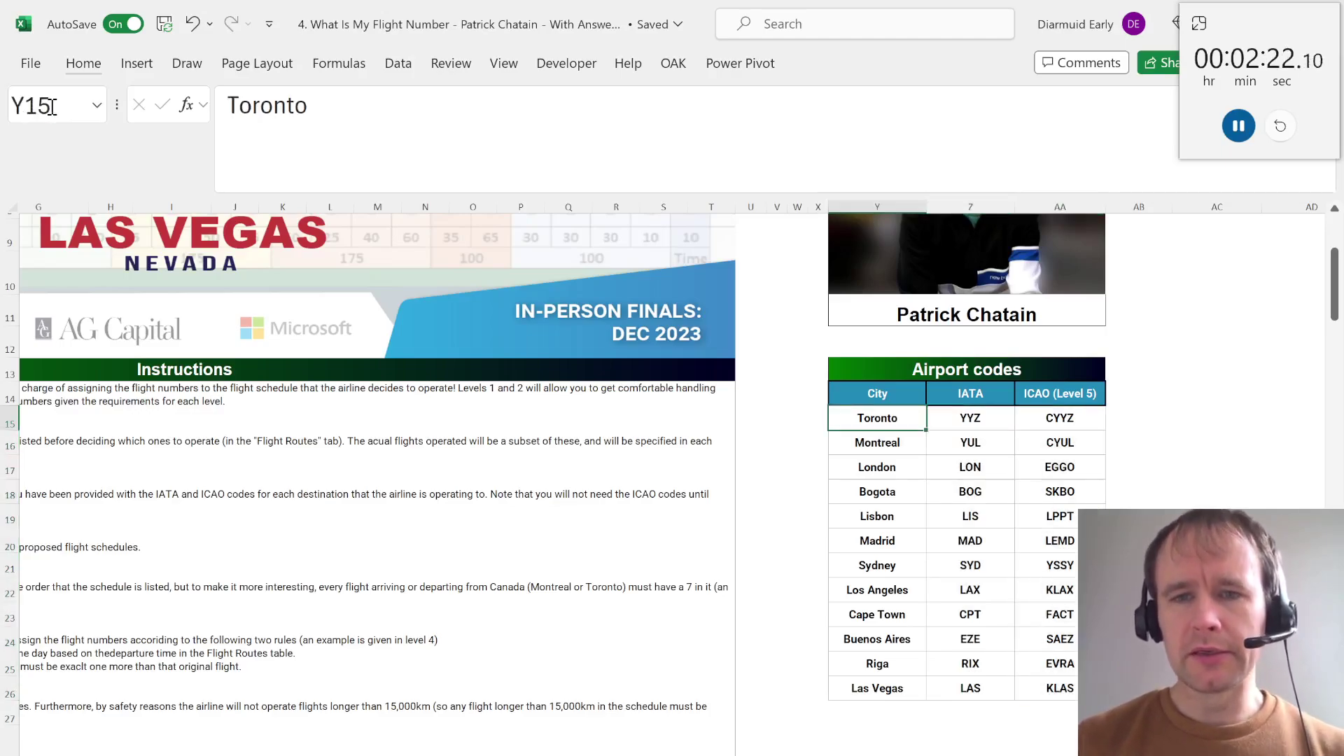
Look up the IATA codes for all origins and destinations with =XLOOKUP(B2:C104,City,Code) in F2 of the Flight Routes sheet
key(ctrl+Page_Down)
key(Right)
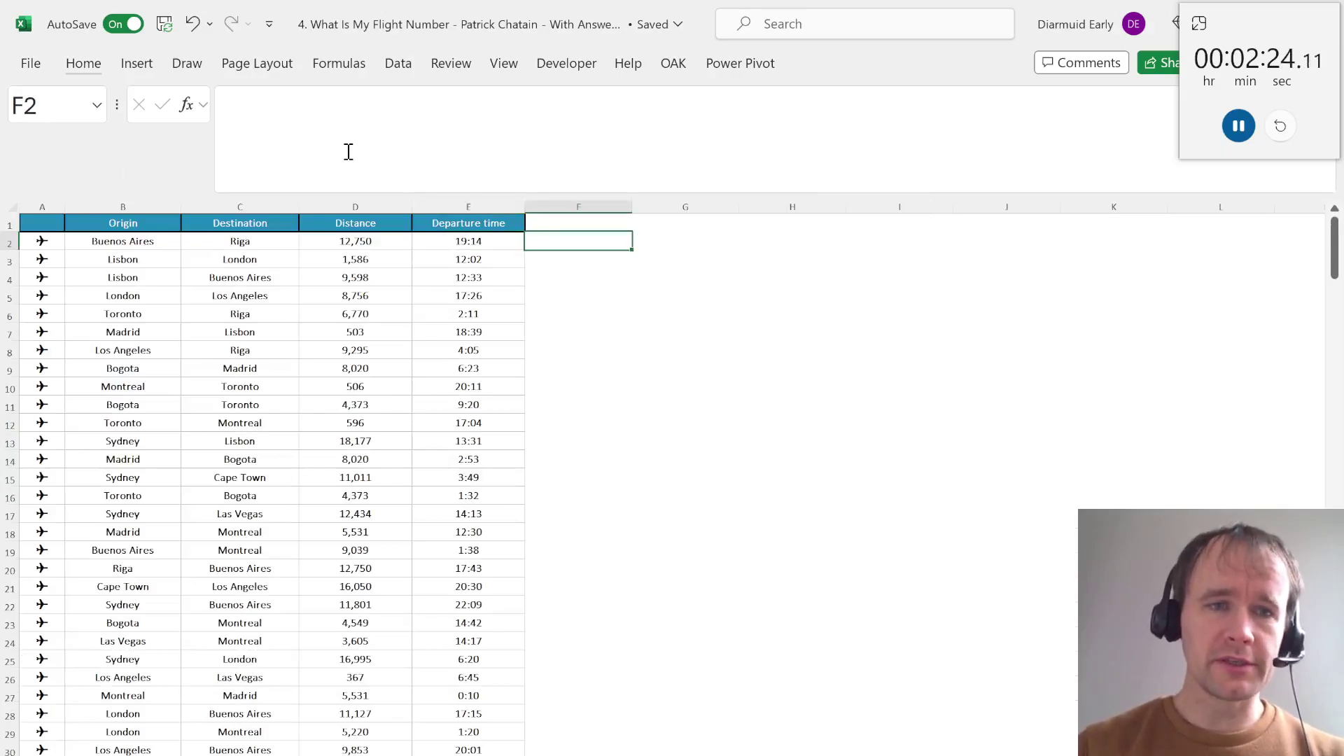
text(=xl)
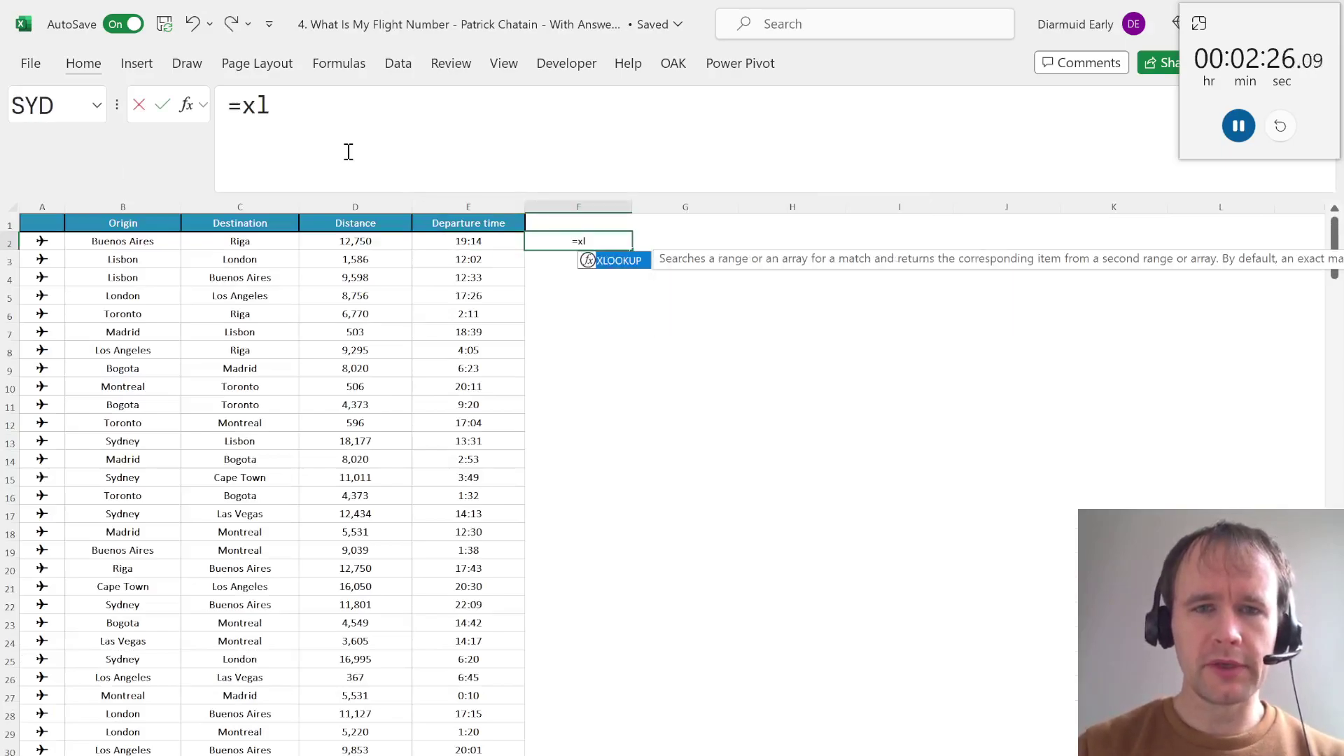
key(Tab)
key(Left)
key(Left)
key(Left)
key(Left)
key(ctrl+shift+Down)
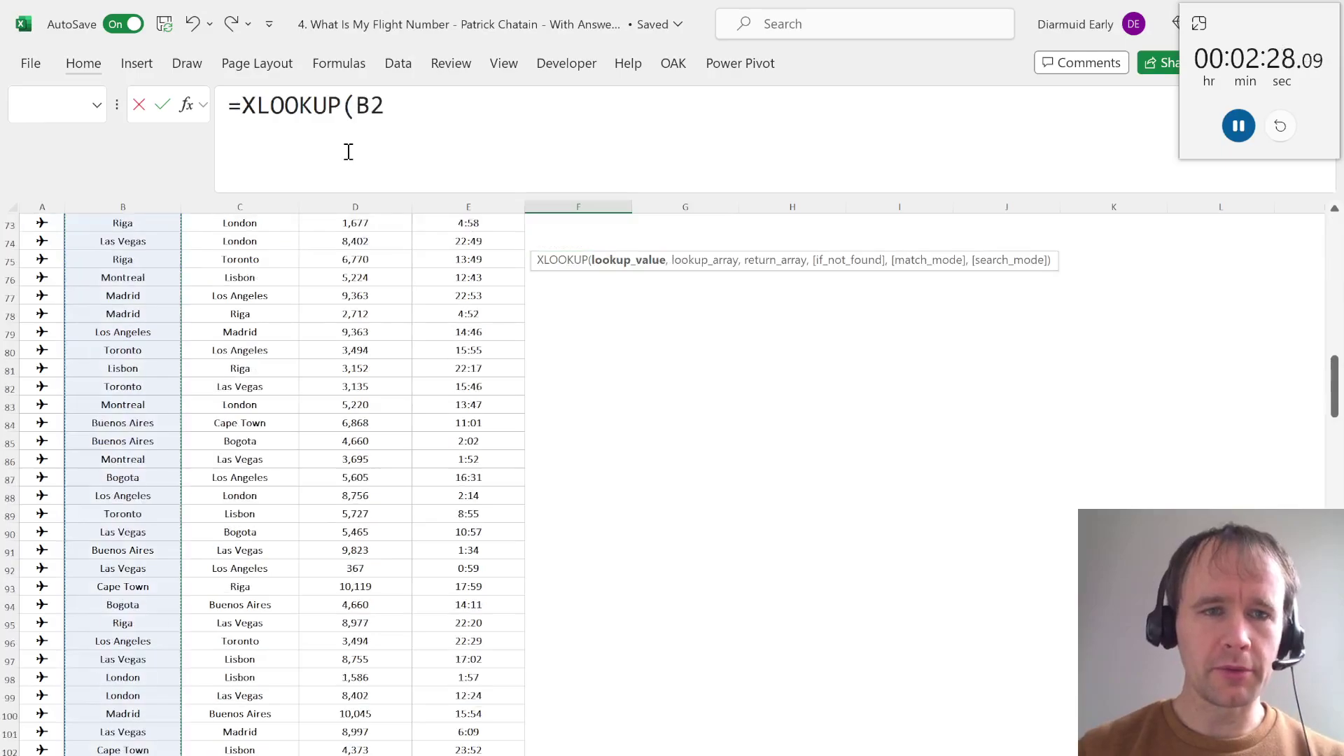
key(shift+Right)
scroll(443, 413, up, 20)
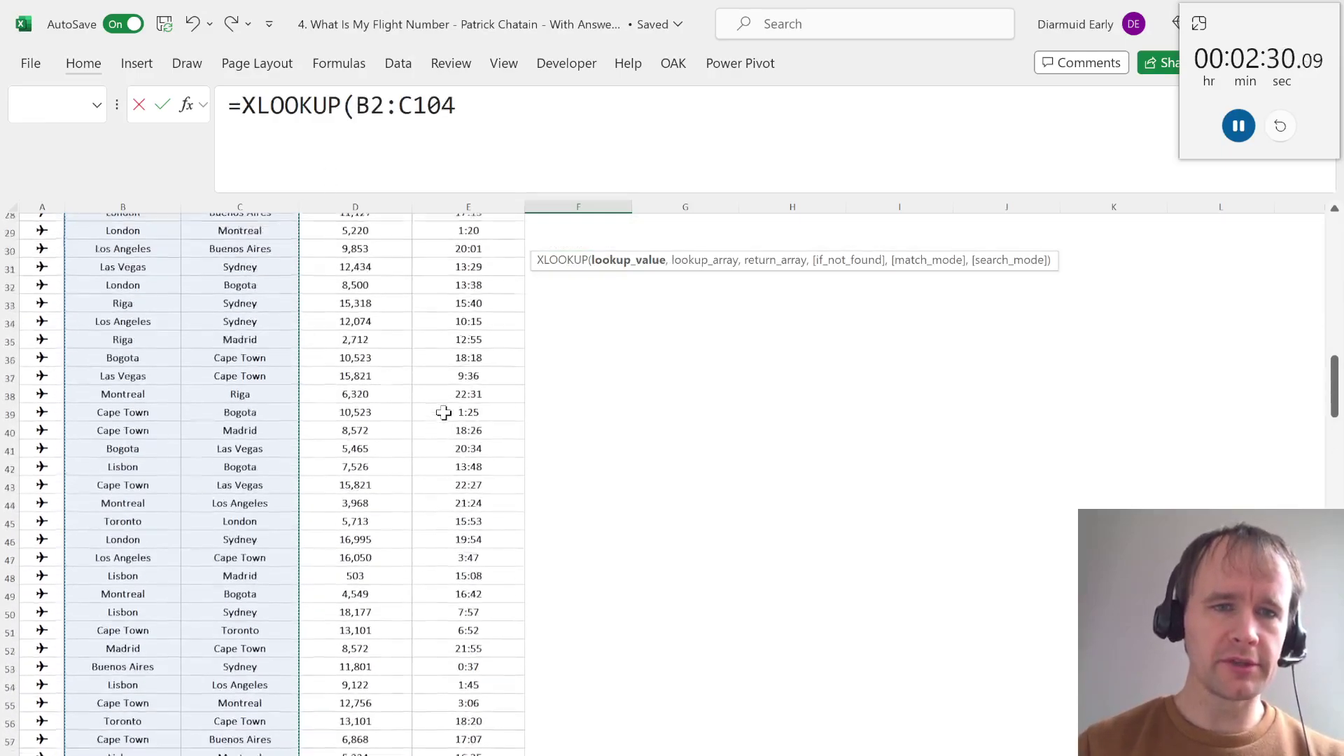
text(,)
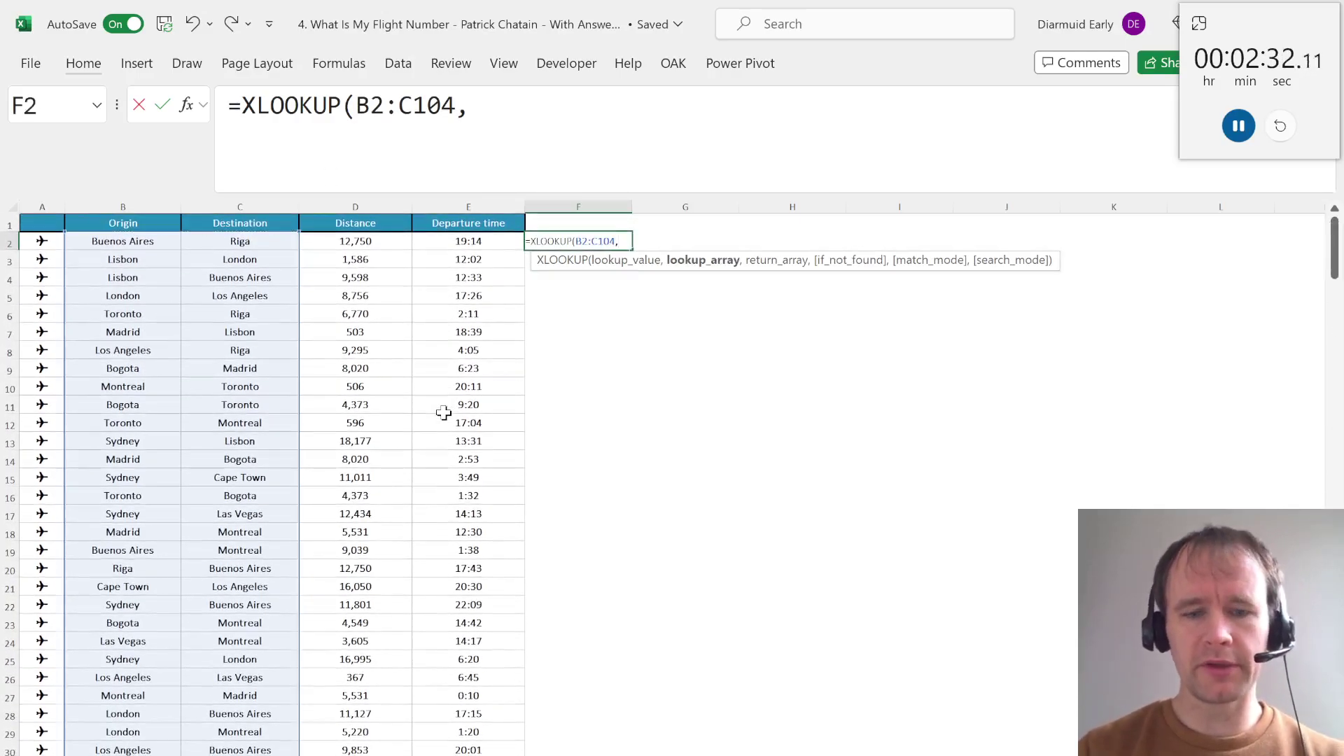
text(City,)
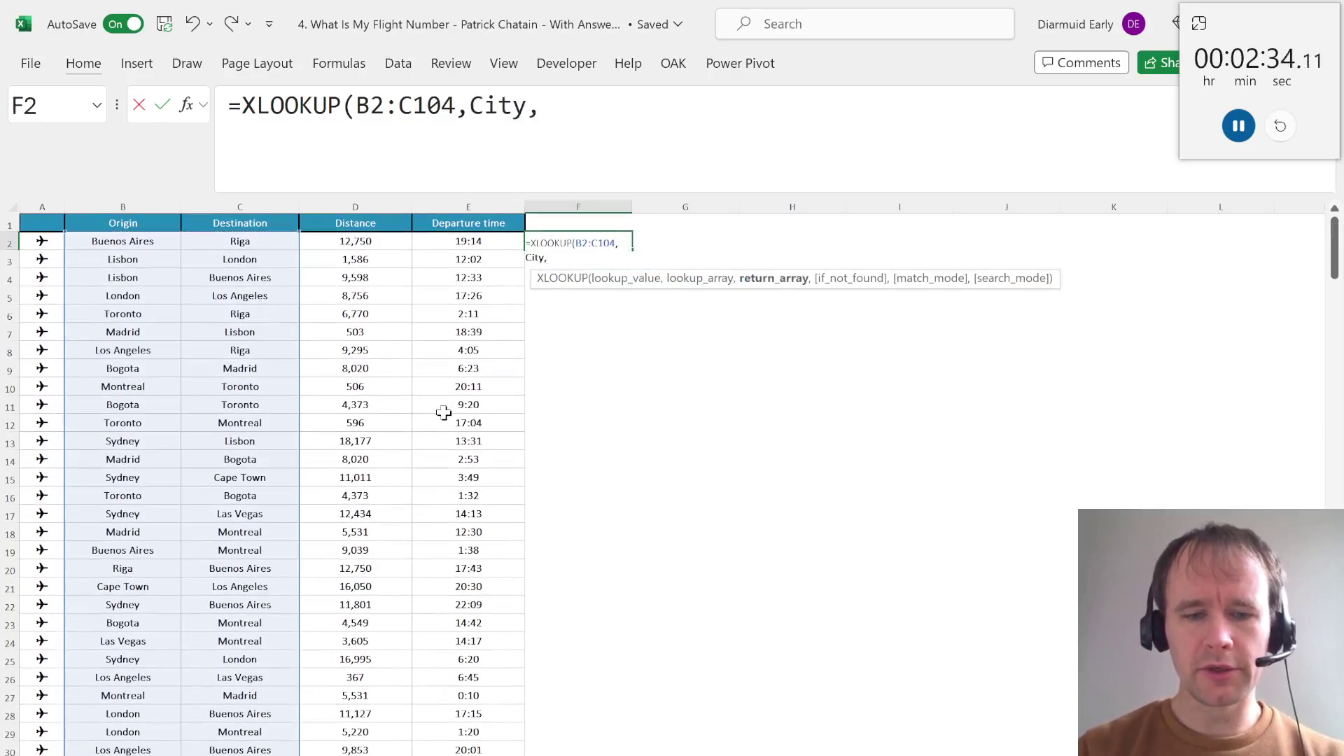
text(code))
key(Return)
Copy the Origin and Destination headers from B1:C1 to F1:G1 above the looked-up codes
key(Up)
key(Up)
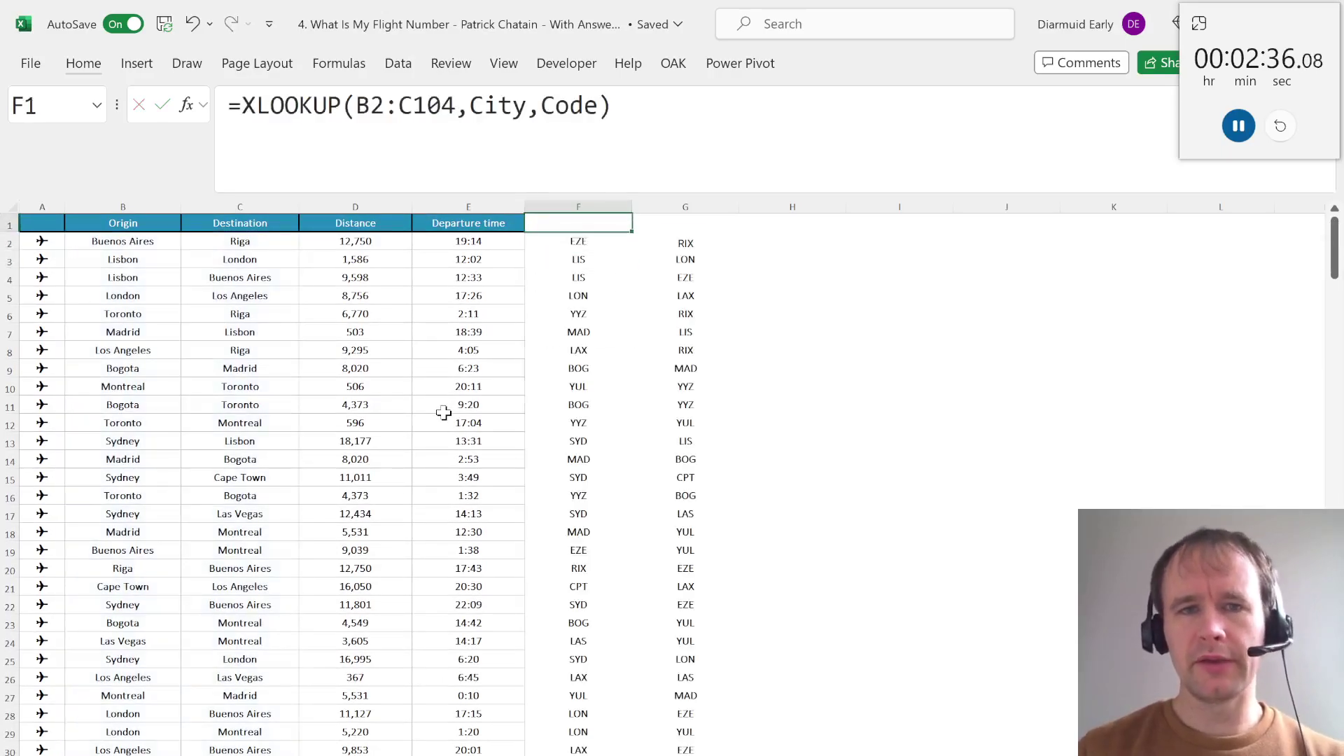
key(Left)
key(Left)
key(Left)
key(Left)
key(shift+Right)
key(ctrl+c)
key(Right)
key(Right)
key(Right)
key(Right)
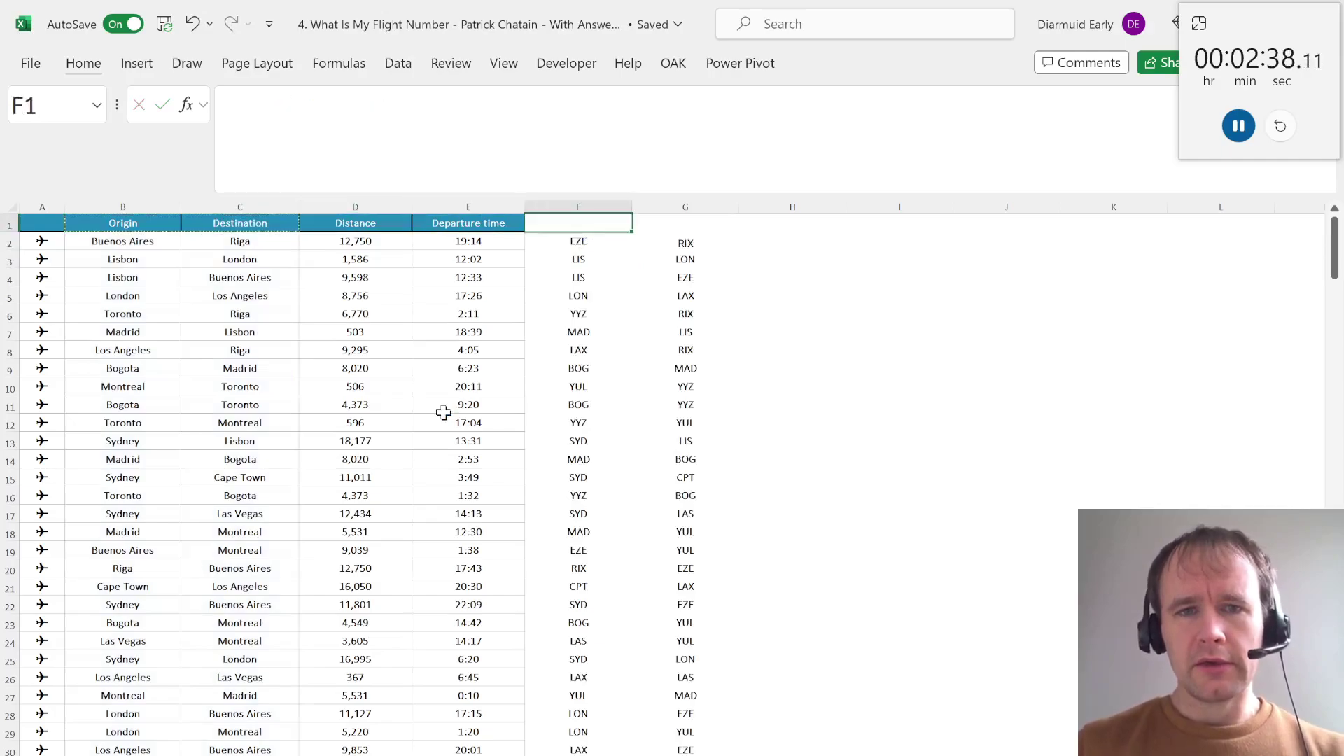
key(ctrl+v)
Add a "Route code" header in H1 with the same formatting as the neighbouring header
key(Right)
key(Right)
key(Escape)
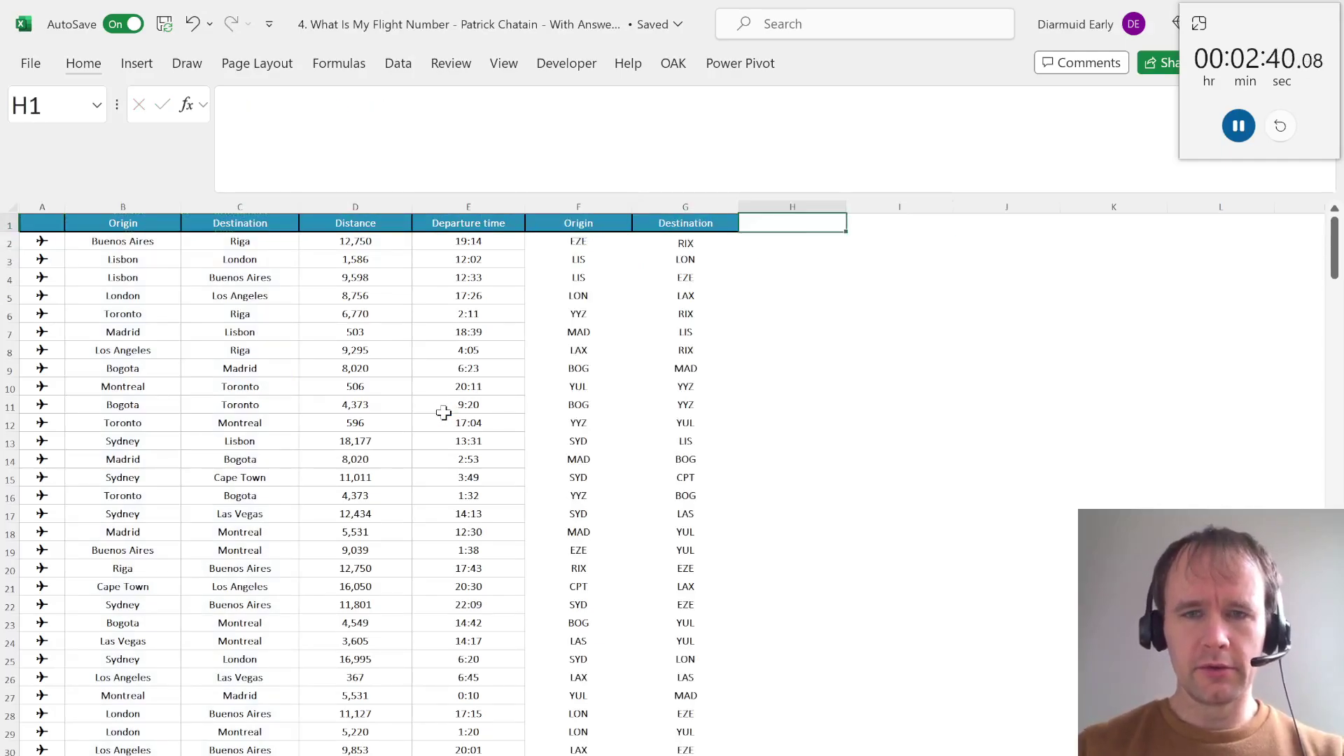
key(ctrl+r)
text(Route code)
key(Return)
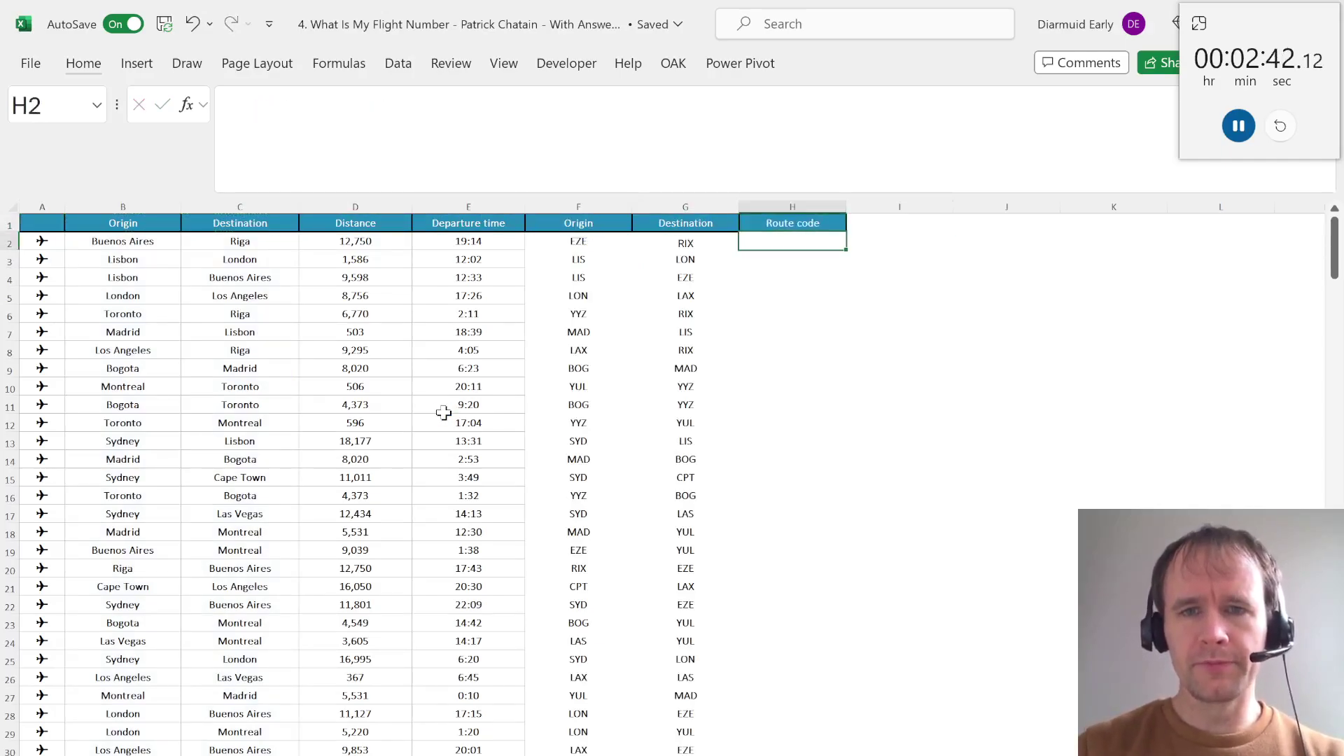
Build the first route code in H2 with the formula =F2&"-"&G2
text(=)
key(Left)
key(Left)
text(&)
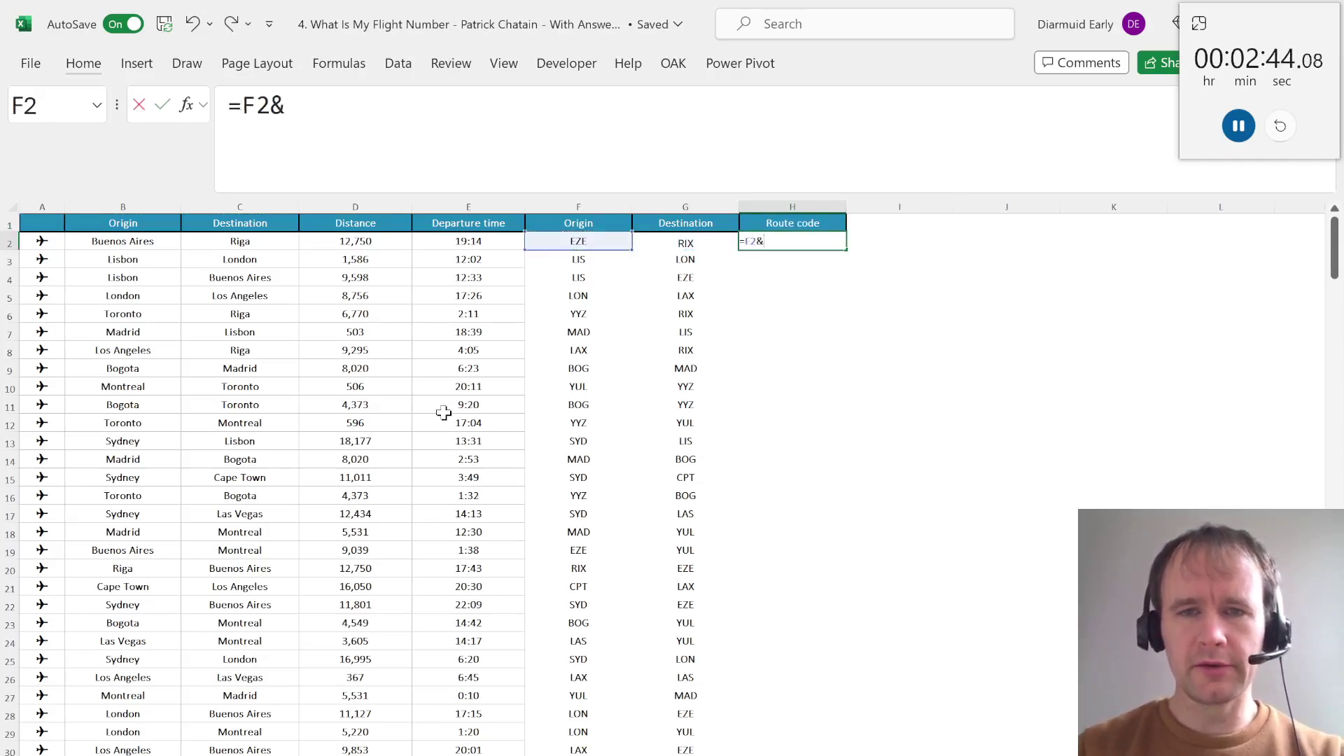
text("-"&)
key(Left)
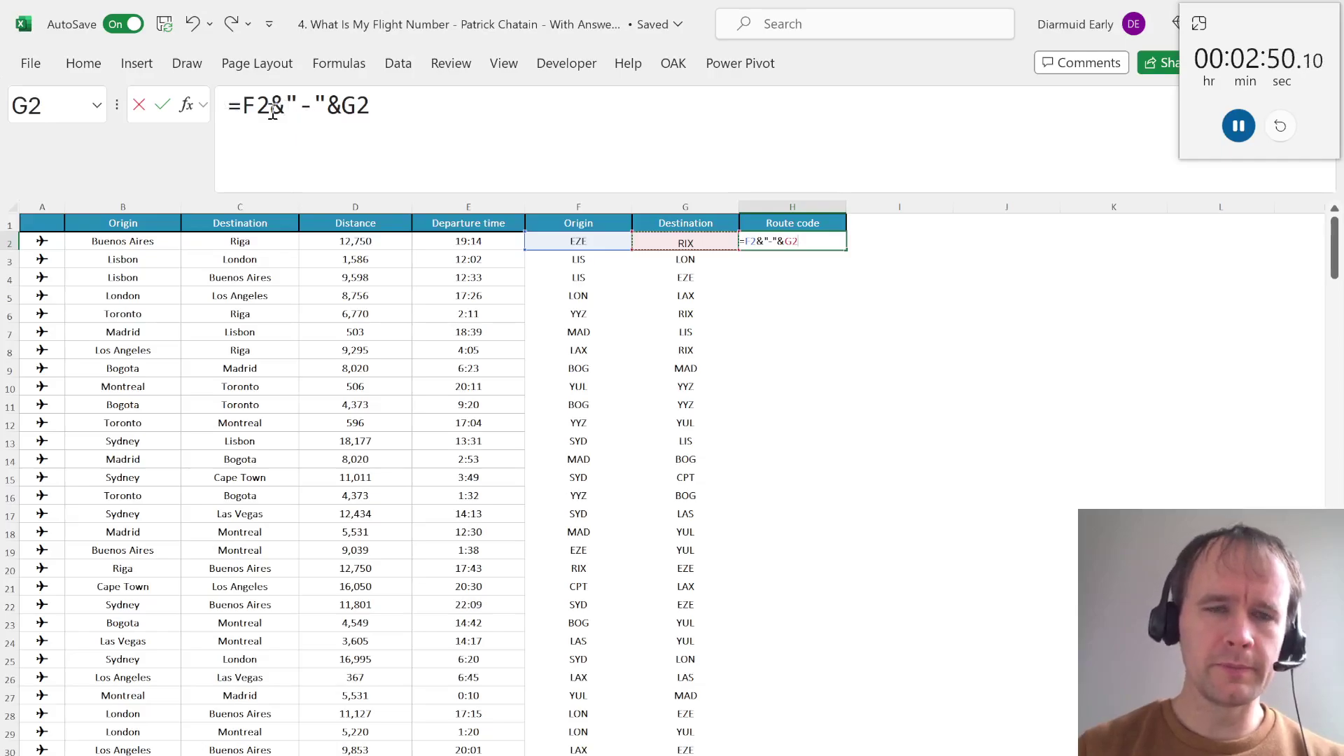
key(Return)
Fill the route code formula from H2 down column H to the last flight route
key(Up)
key(Left)
key(Right)
key(Left)
key(Left)
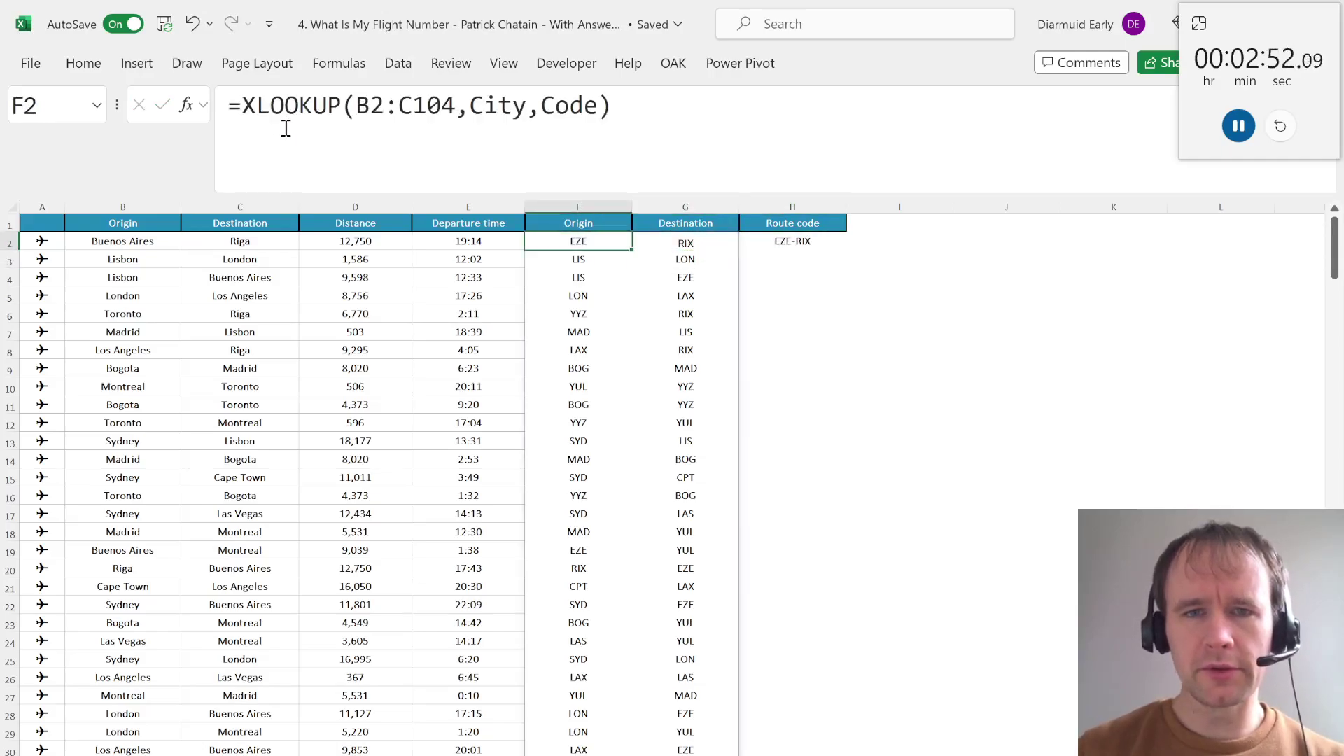
key(ctrl+shift+Down)
key(Right)
key(ctrl+shift+Down)
key(ctrl+Up)
key(Down)
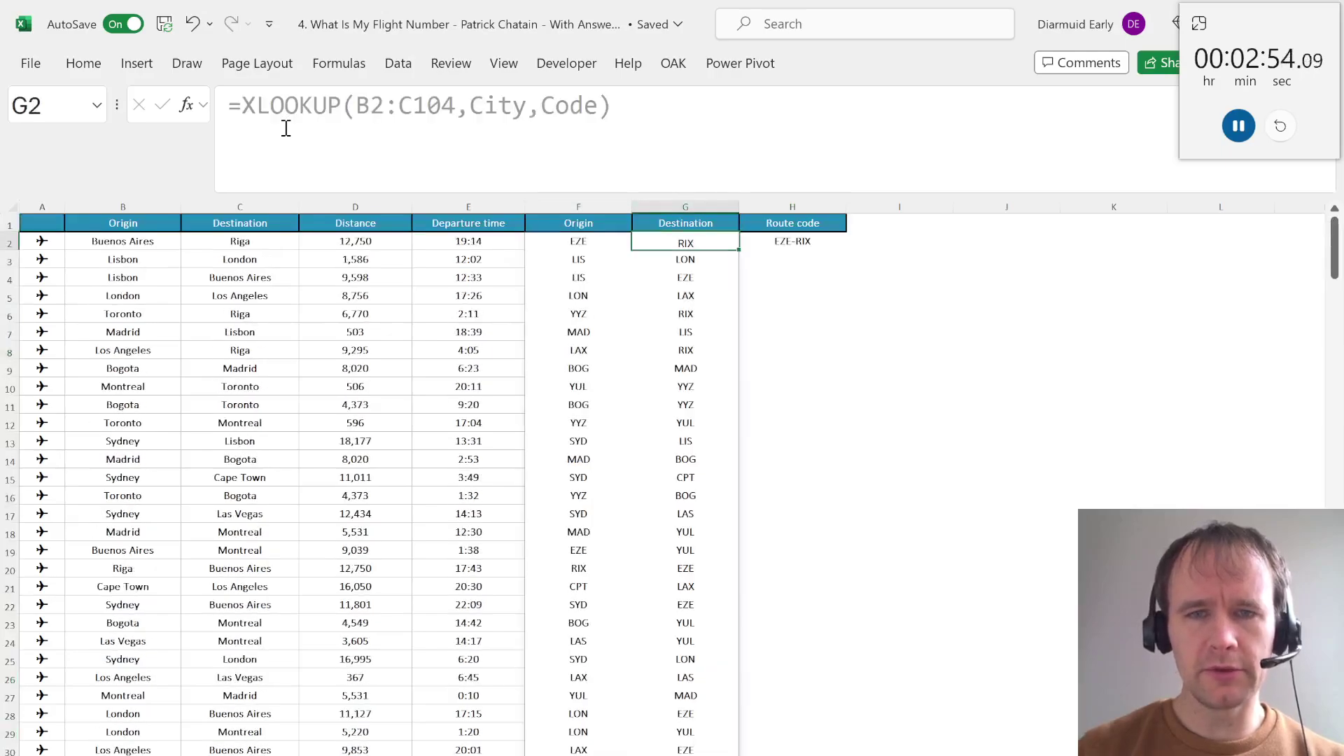
key(ctrl+Down)
key(Right)
key(ctrl+shift+Up)
key(ctrl+d)
key(Up)
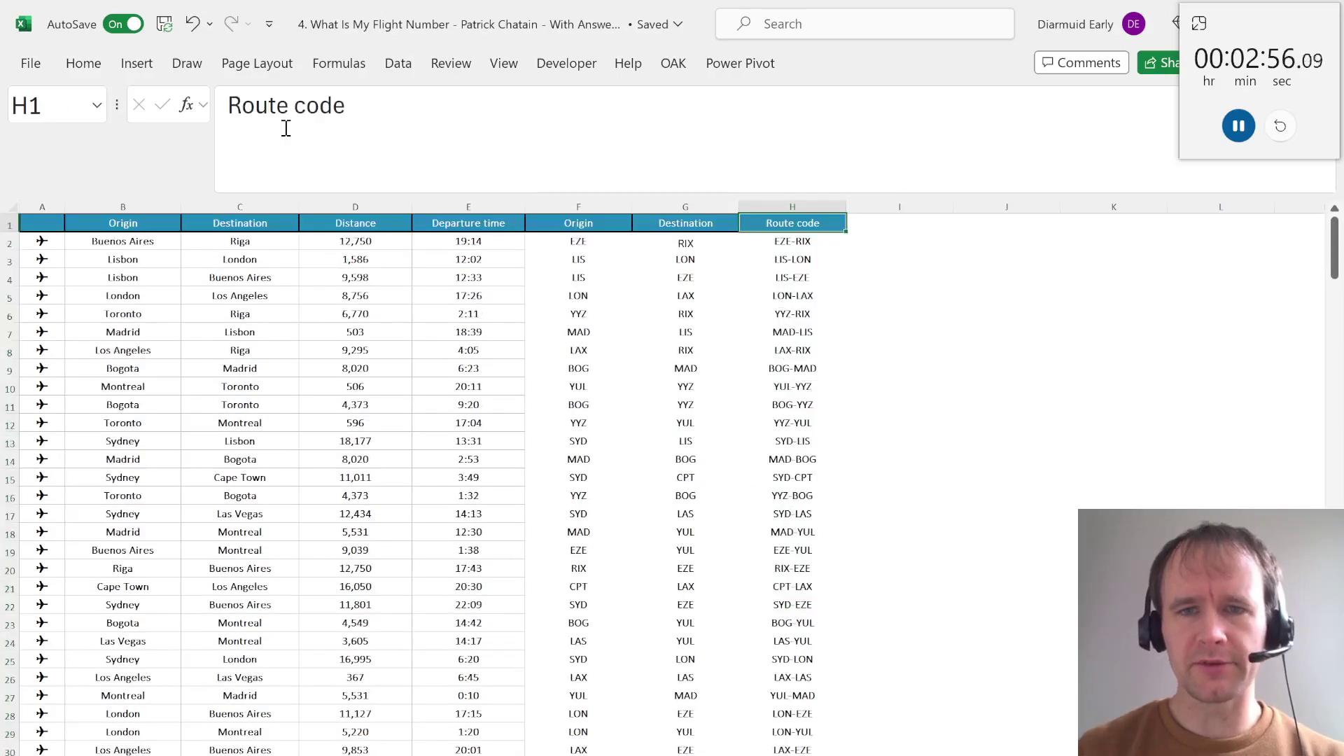
Define the named range Dist for all the distances in column D, starting at D2
key(Down)
key(Up)
key(ctrl+Left)
key(Left)
key(Down)
key(Right)
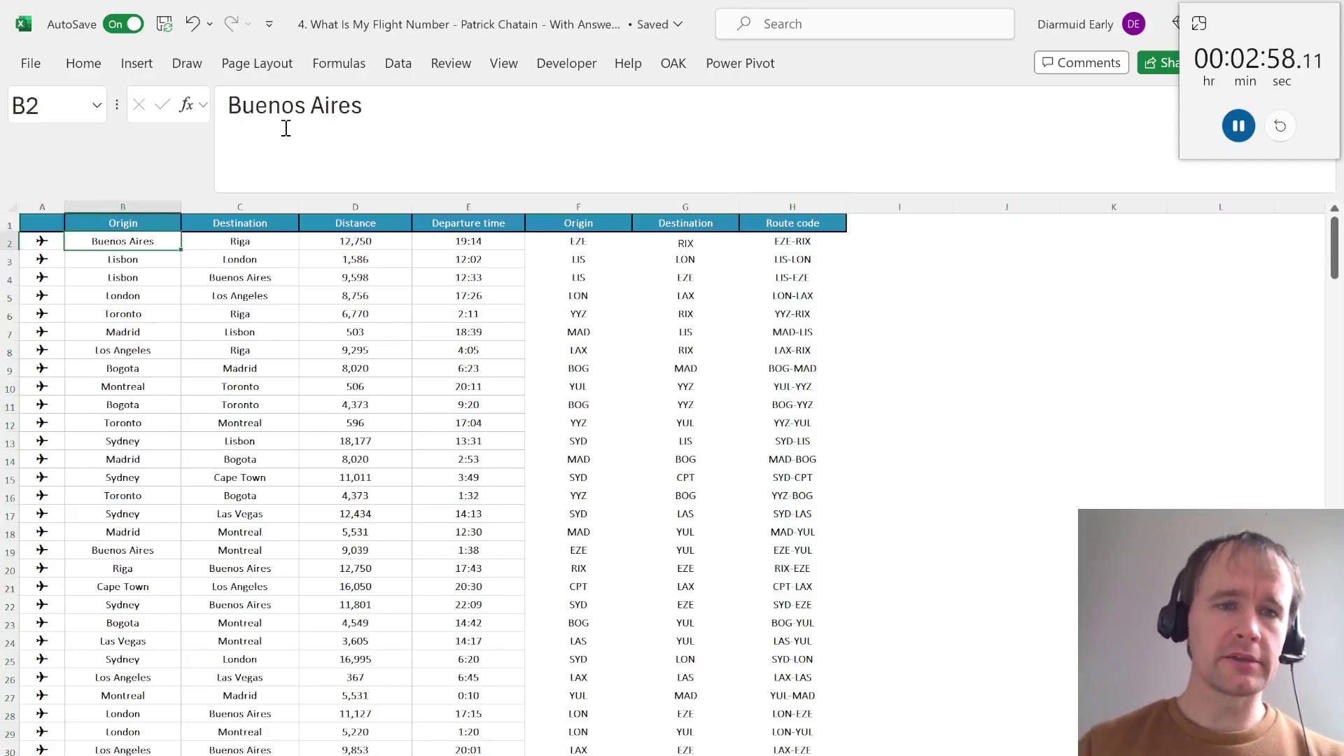
key(Right)
key(Right)
key(ctrl+shift+Down)
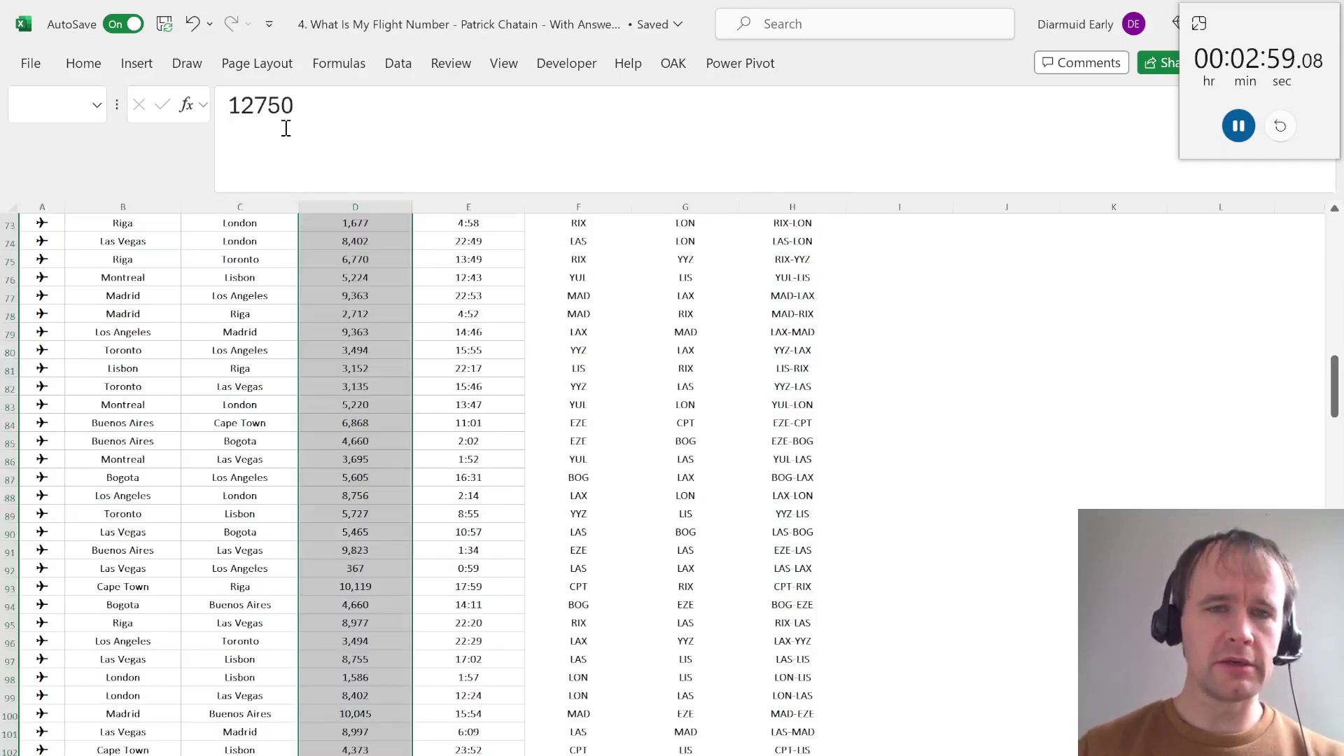
click(50, 105)
text(Dist)
key(Return)
Define the named range DepTime for all the departure times in column E, starting at E2
key(Right)
key(ctrl+shift+Down)
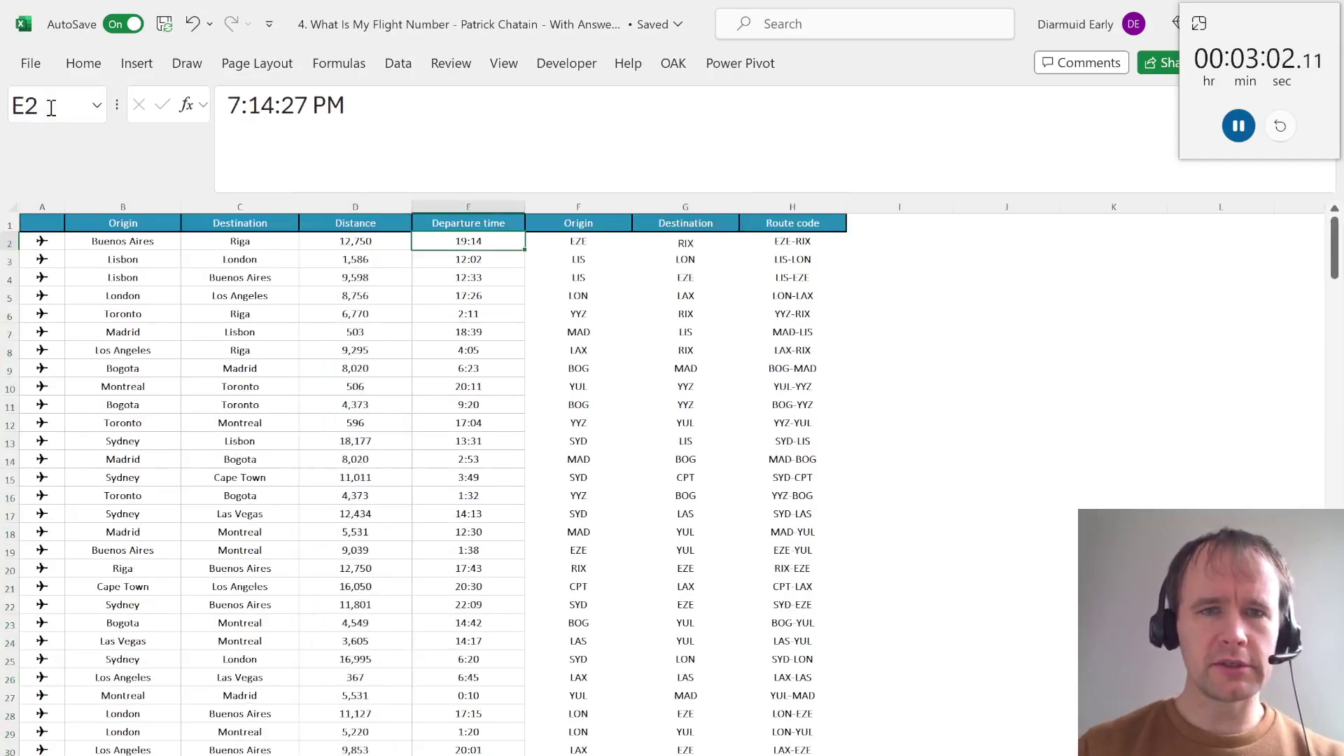
click(51, 105)
text(DepTime)
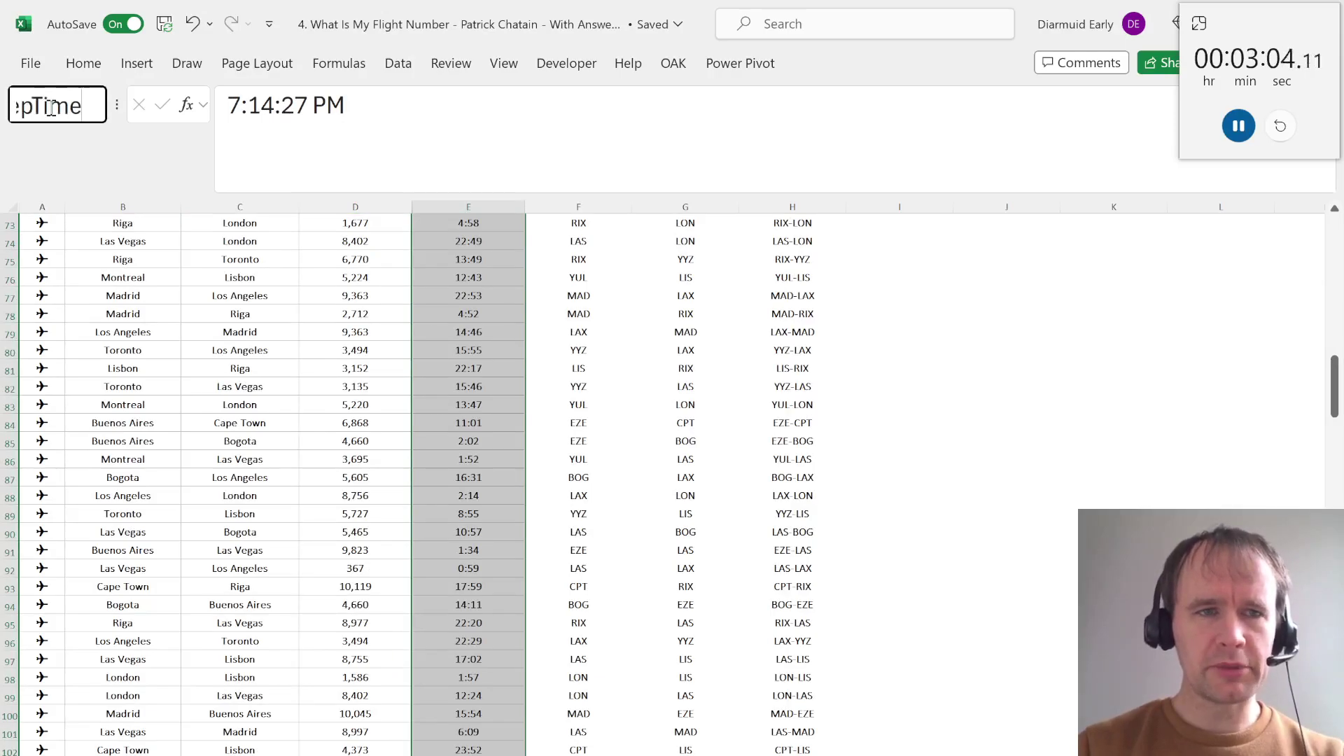
key(Return)
Define the named range RtCd for all the route codes in column H, starting at H2
key(Right)
key(Right)
key(Right)
key(ctrl+shift+Down)
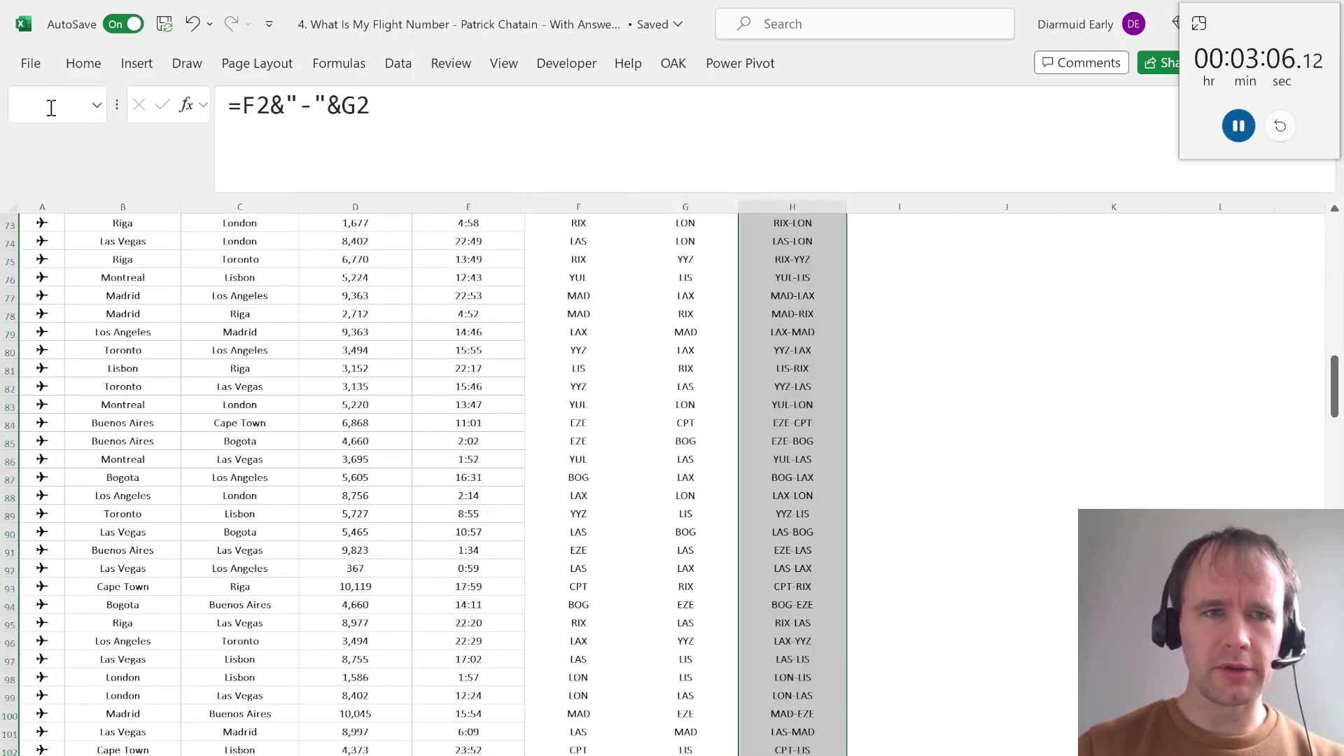
click(54, 111)
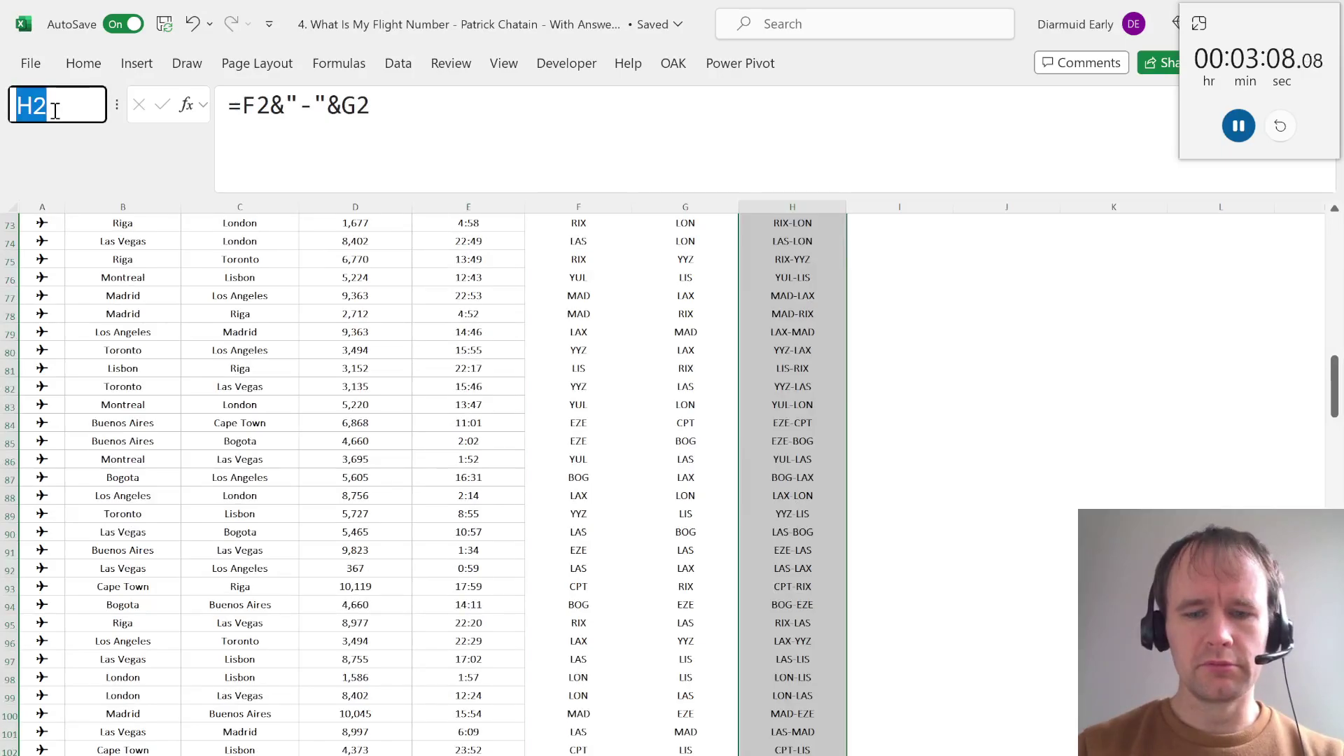
text(R)
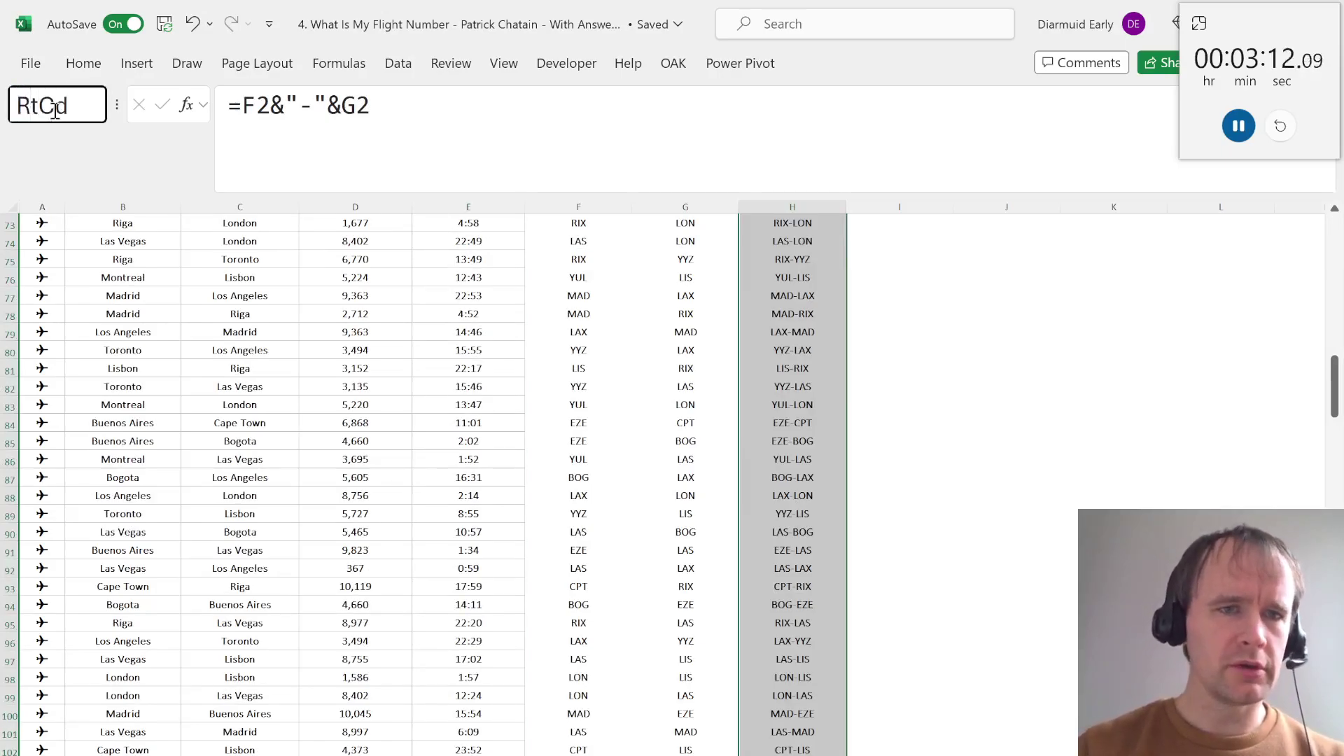
text(tCd)
key(Return)
key(ctrl+Home)
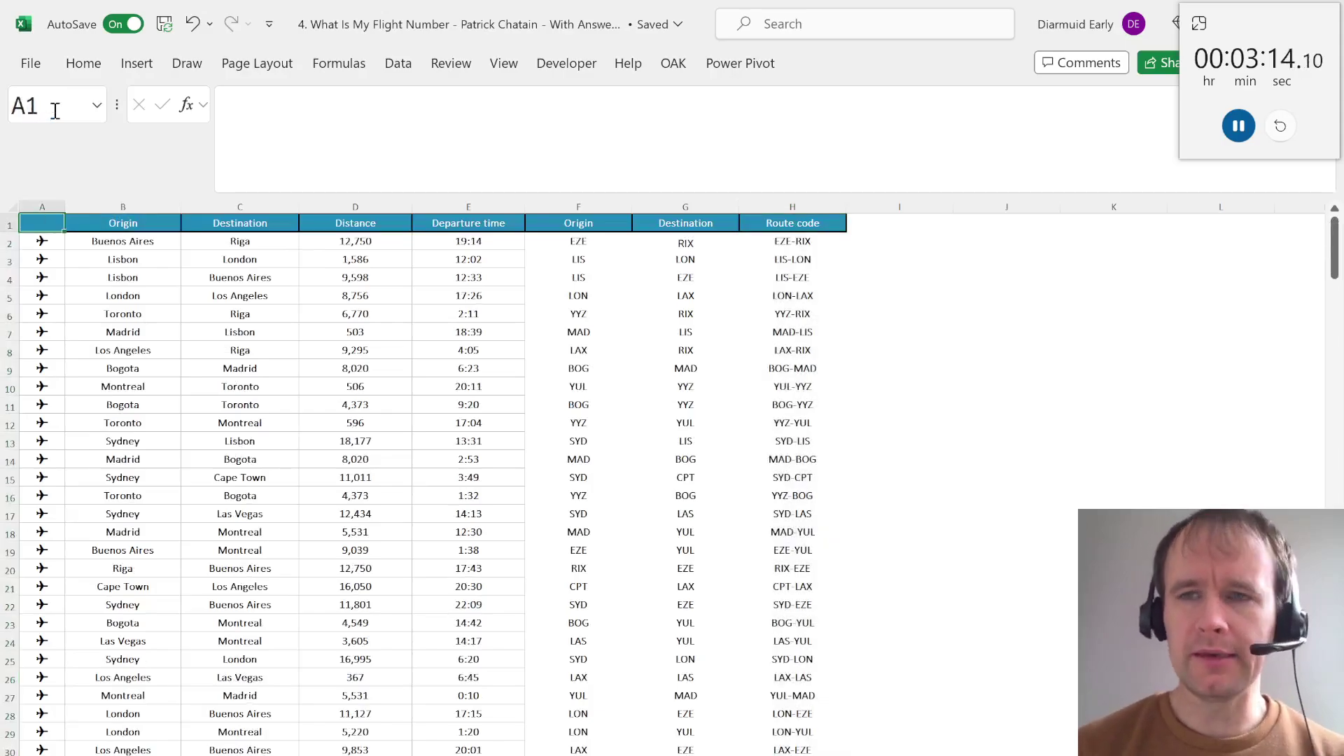
Go back to the case sheet and read the instructions, the bonus questions and the Level 1 question with its flight codes
key(ctrl+Page_Up)
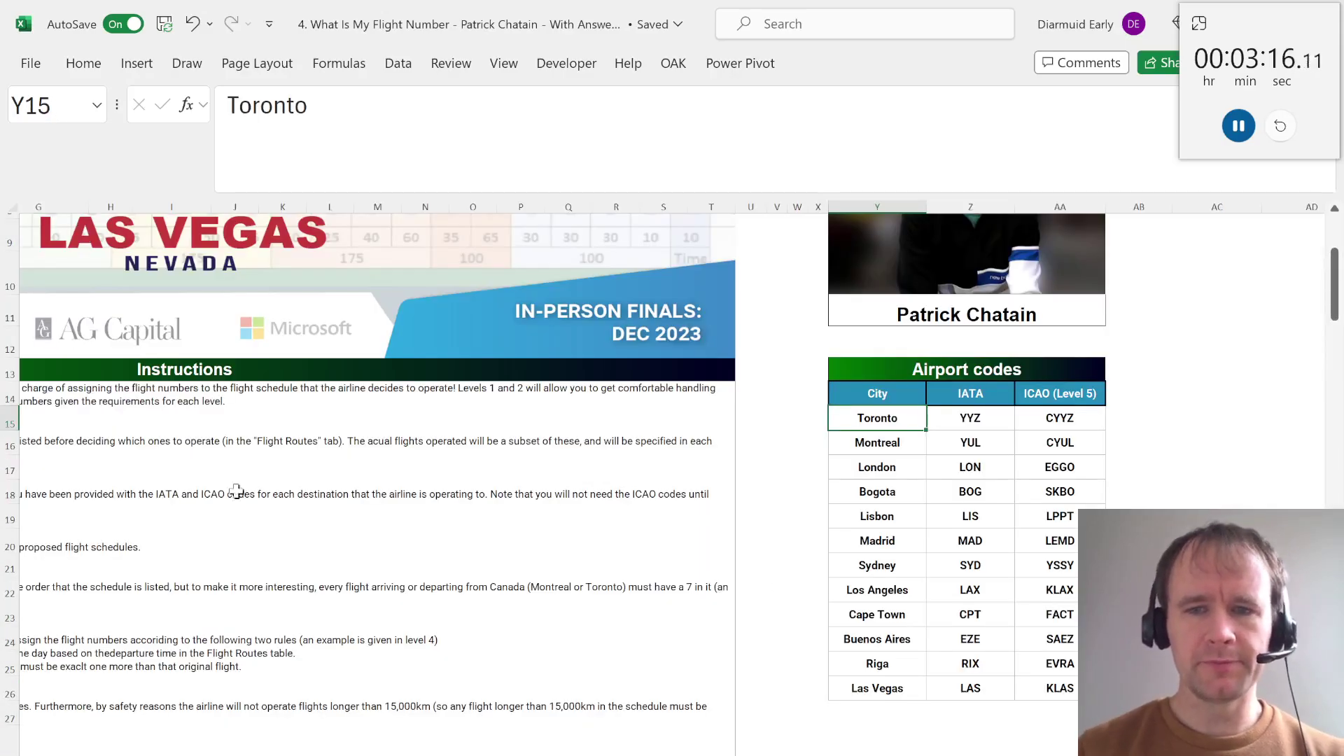
scroll(252, 502, left, 3)
scroll(261, 502, down, 5)
scroll(260, 502, down, 5)
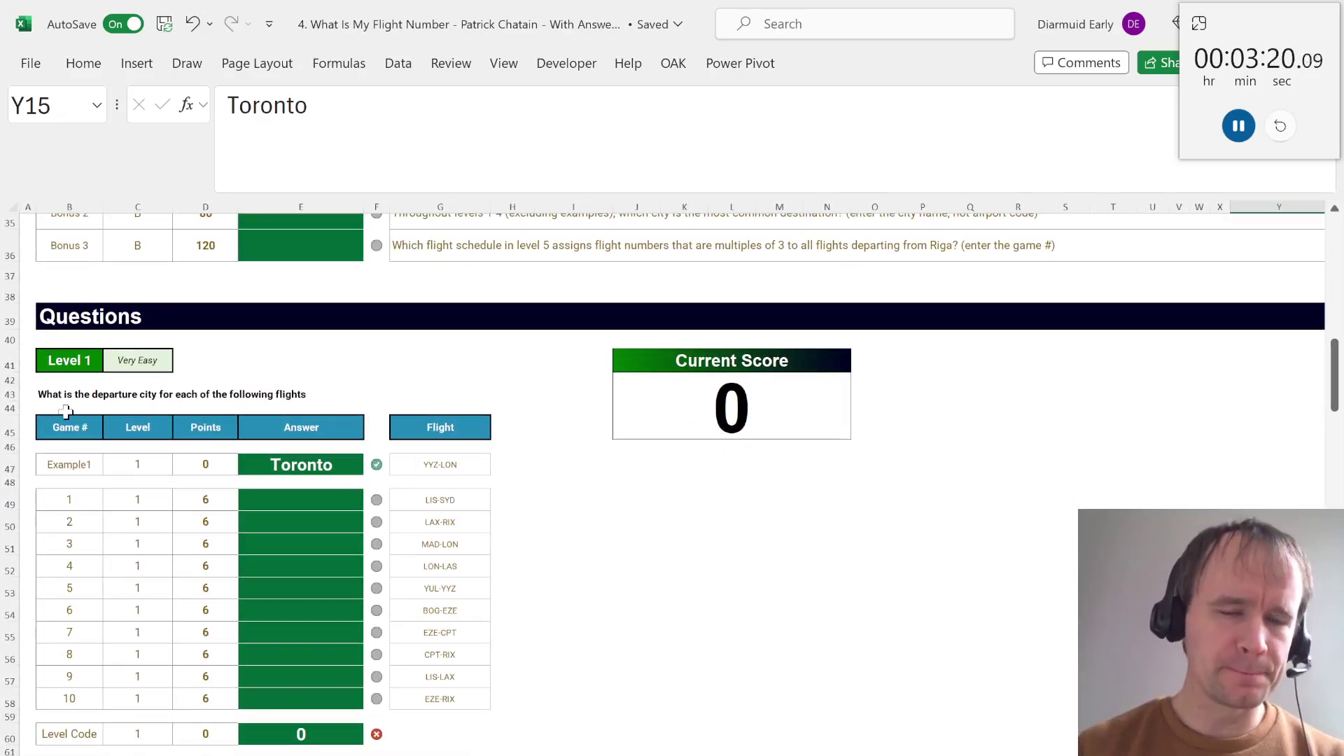
scroll(235, 399, up, 6)
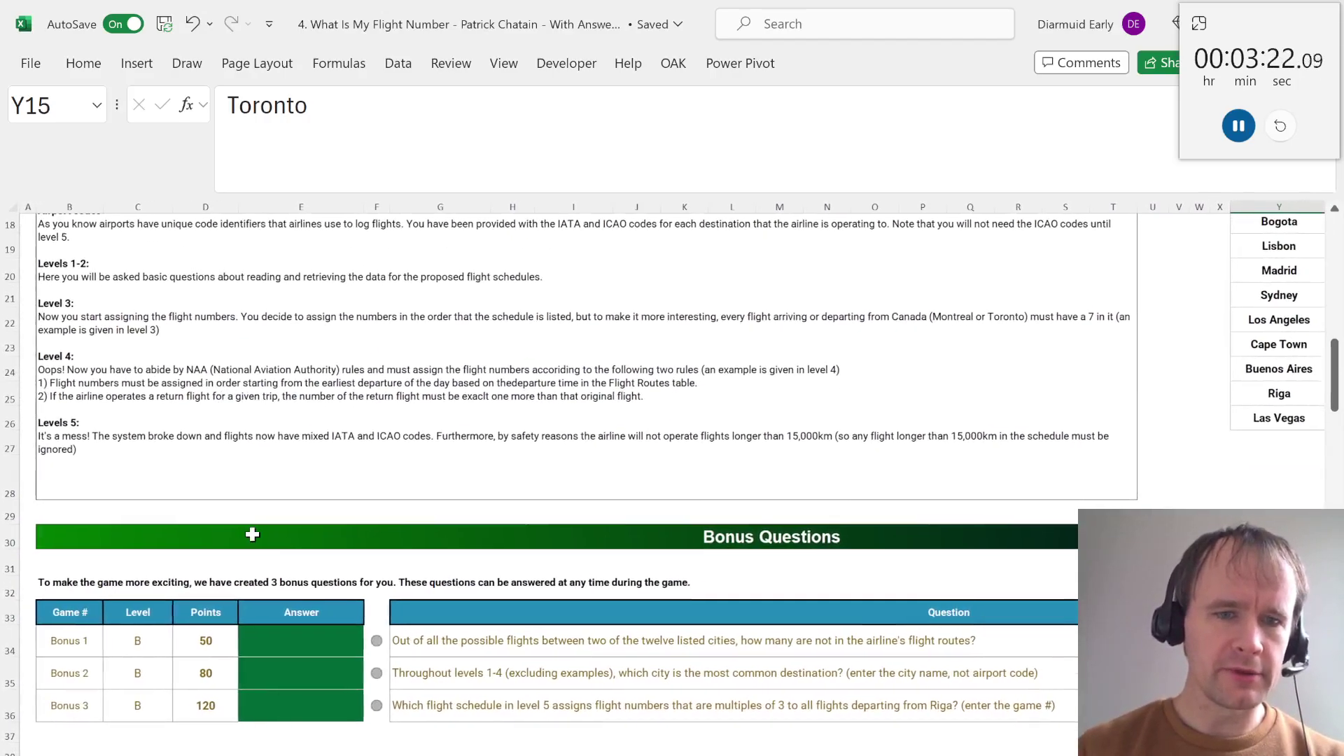
scroll(236, 399, down, 6)
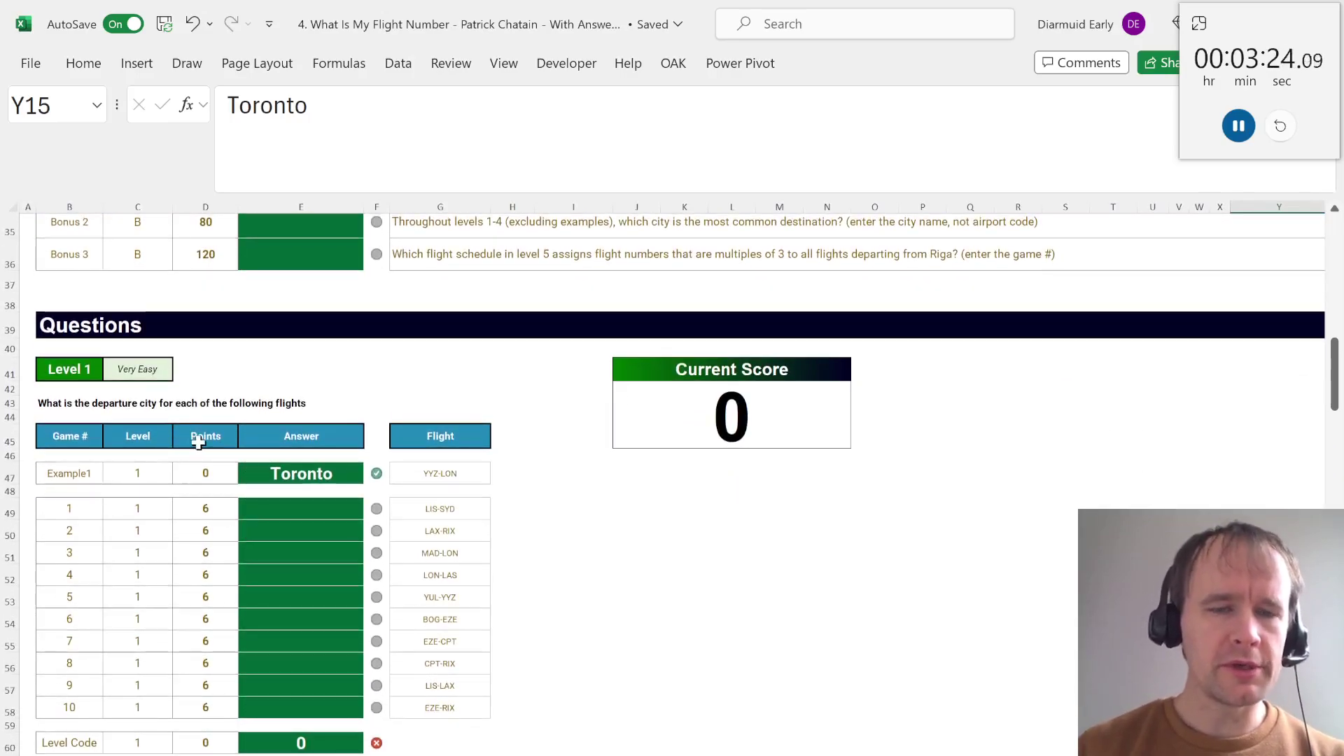
scroll(518, 483, up, 10)
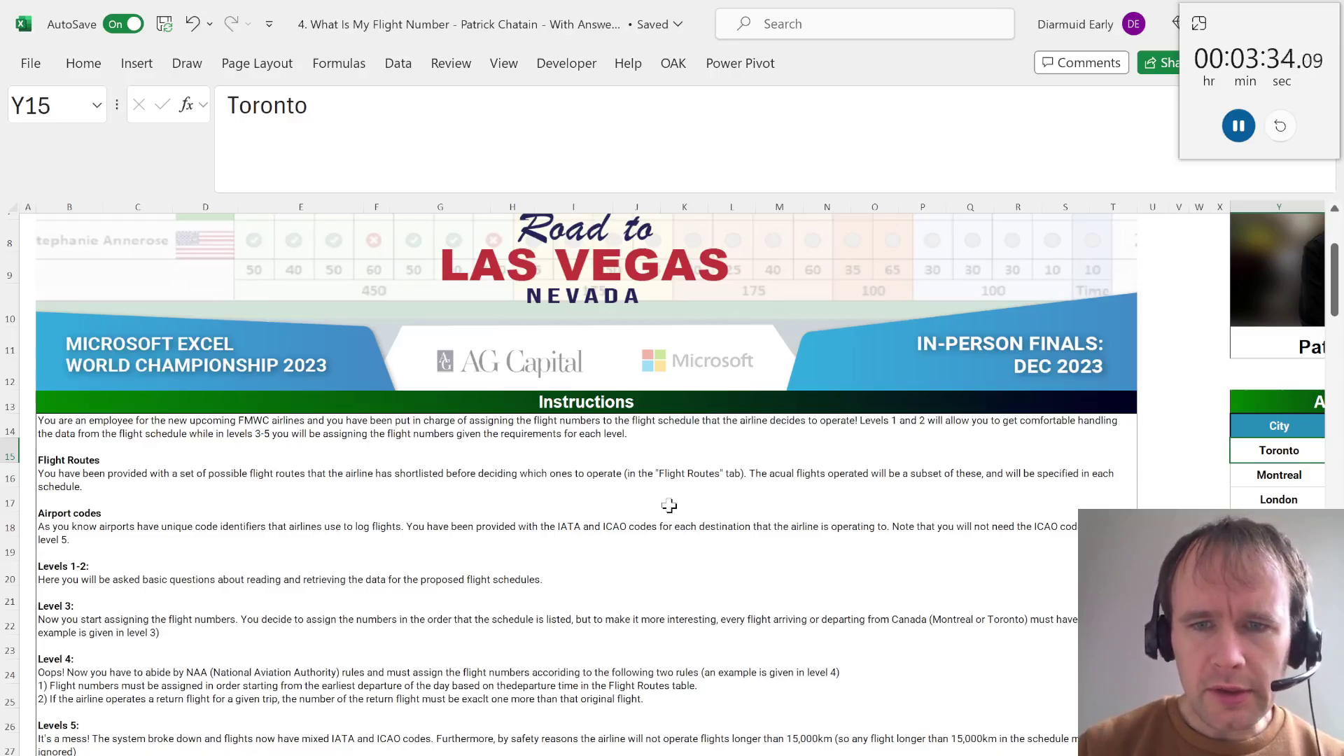
scroll(725, 591, down, 1)
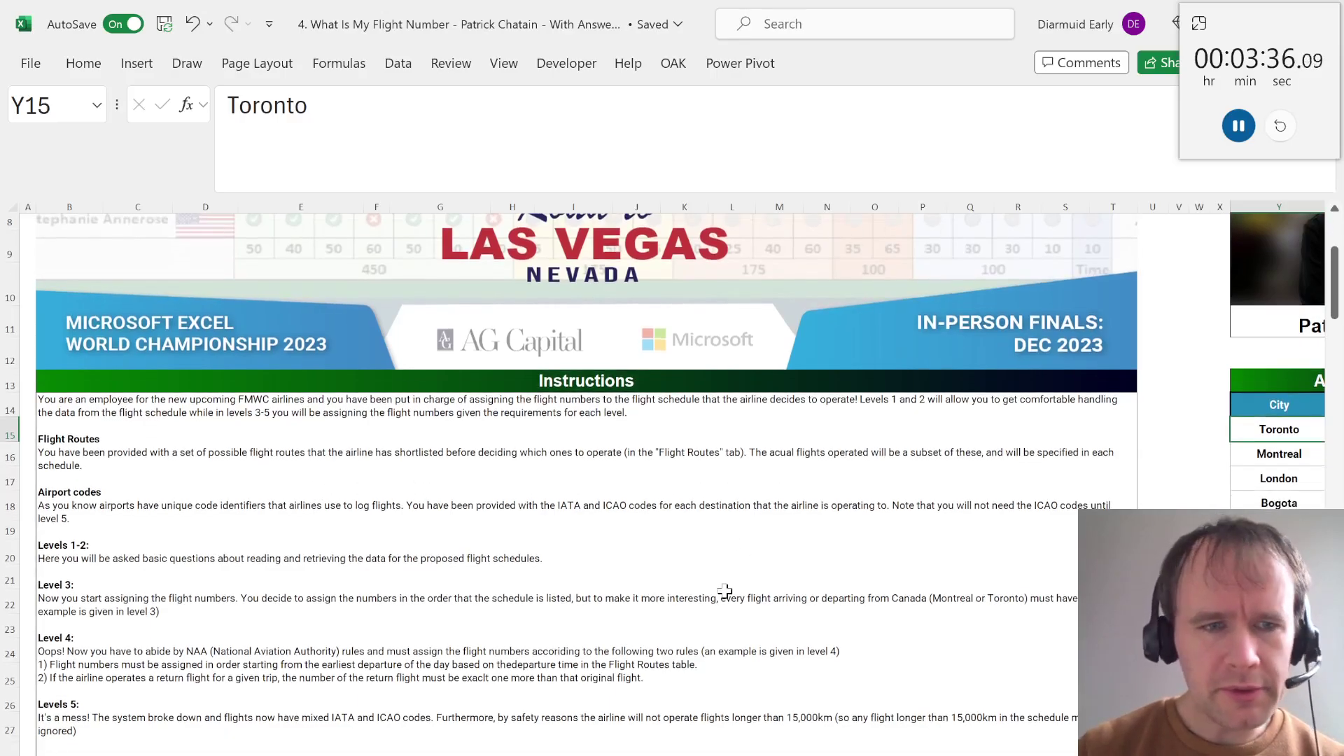
scroll(725, 592, down, 2)
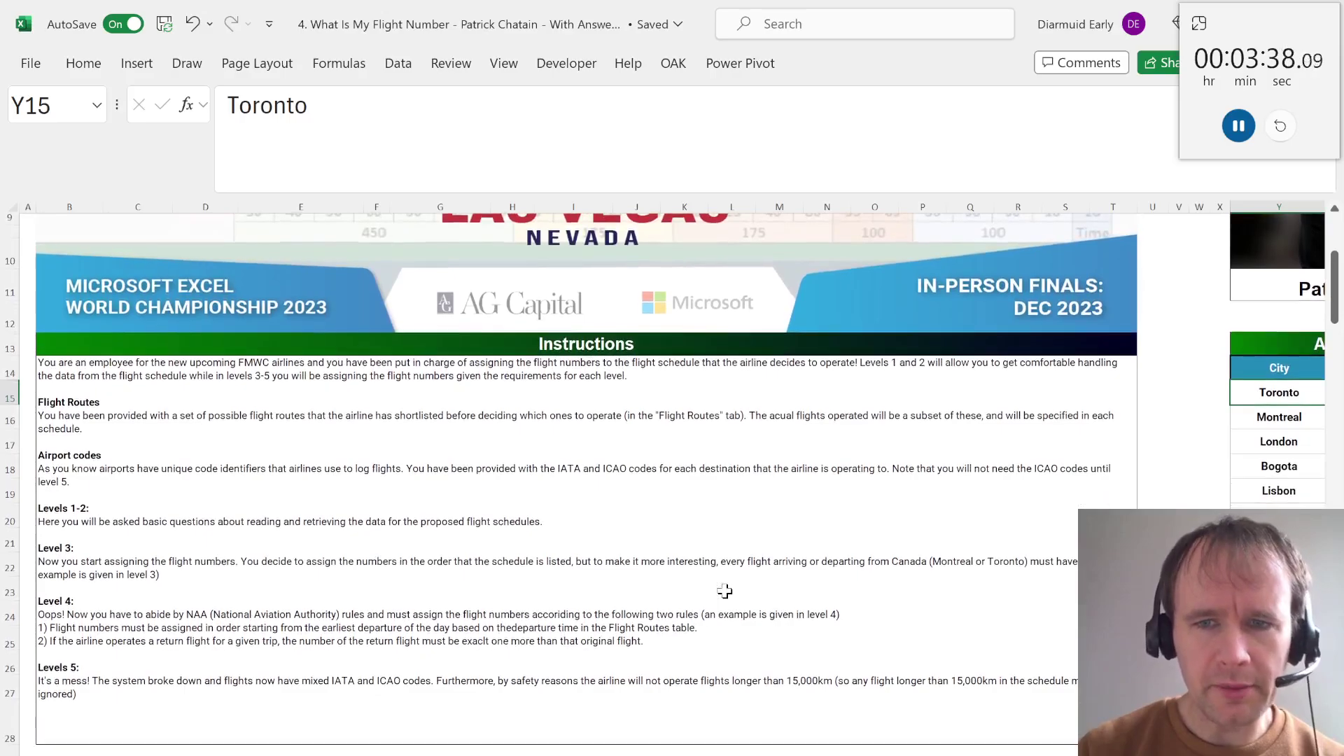
scroll(724, 592, down, 7)
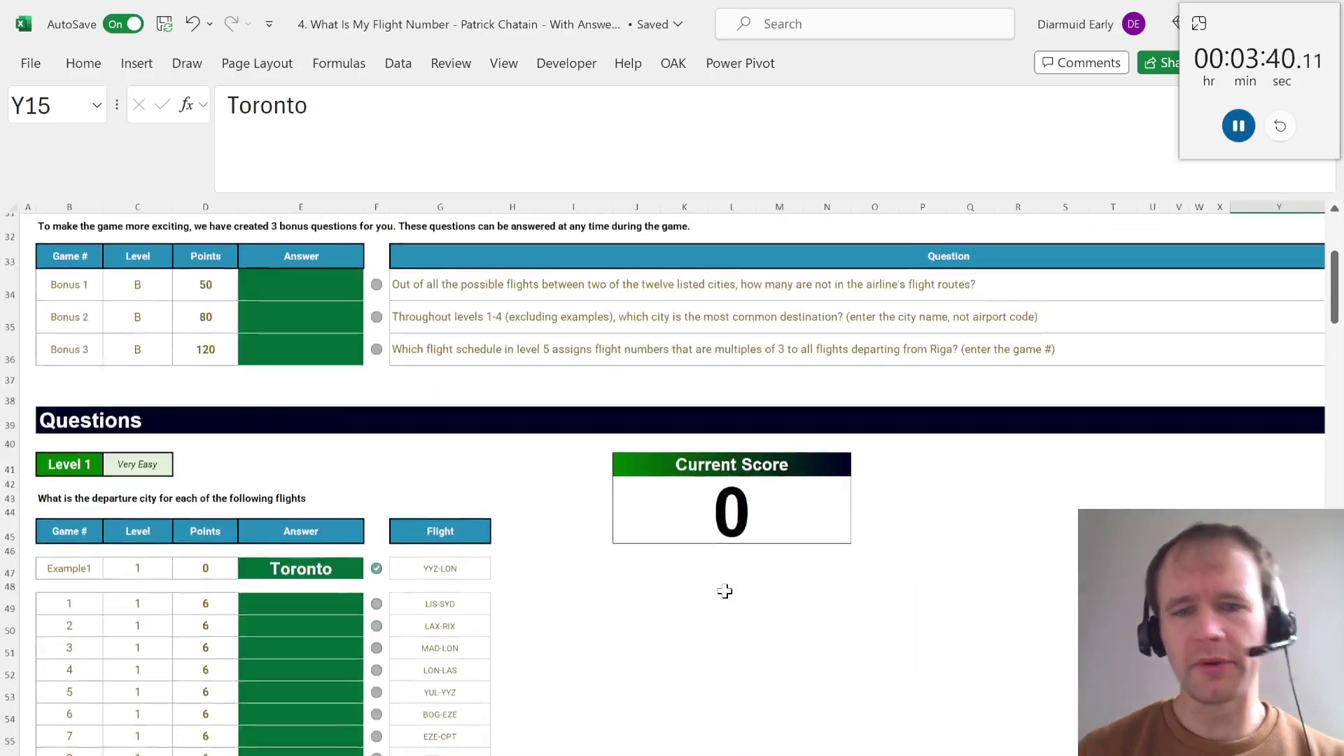
scroll(724, 592, down, 4)
click(421, 360)
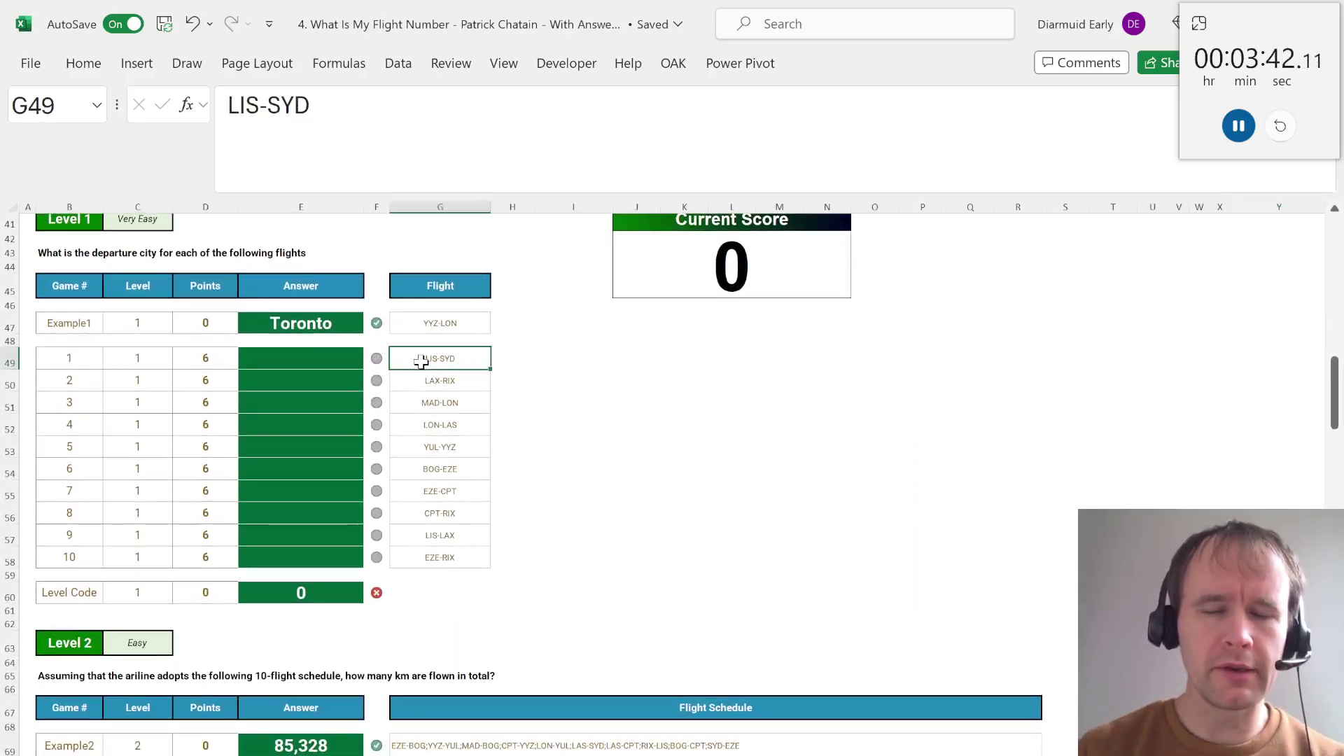
drag(230, 107, 336, 99)
key(Escape)
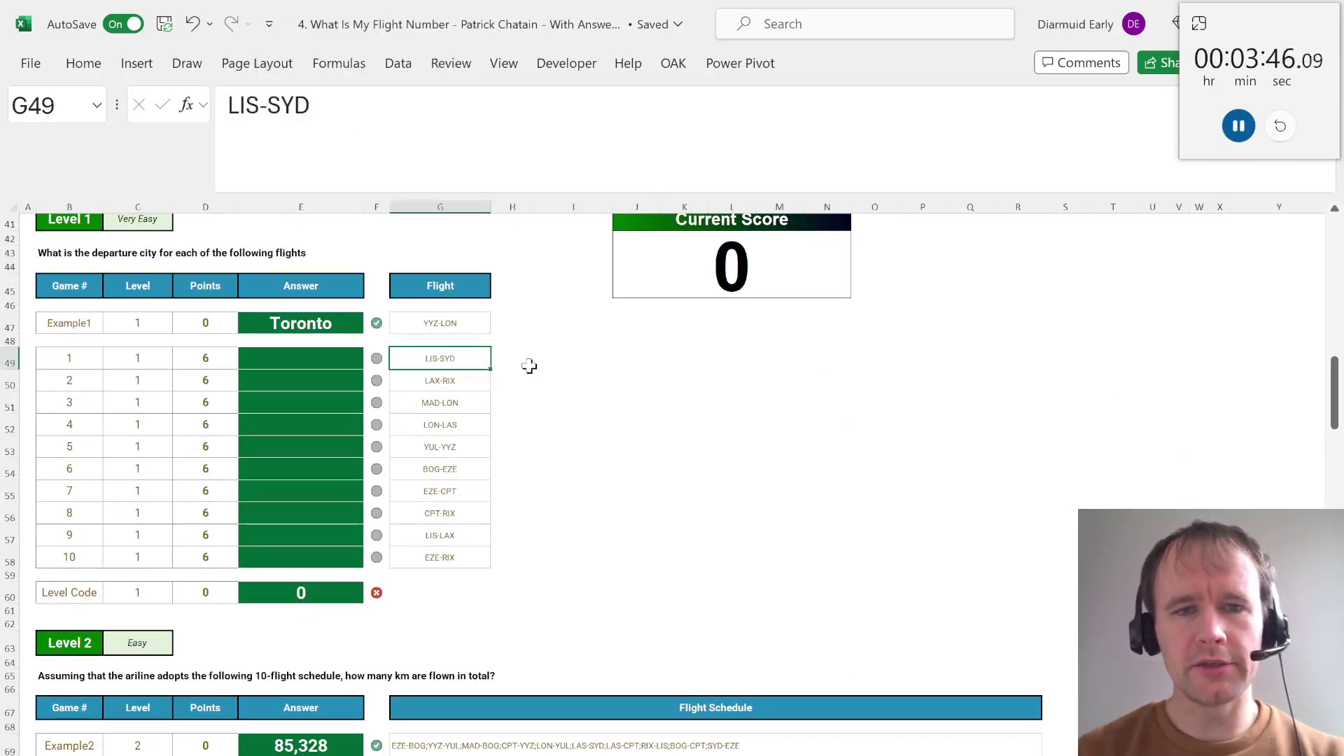
Extract the departure codes of the Level 1 flights with =TEXTBEFORE(G49:G58,"-") in H49
click(530, 366)
text(=textb)
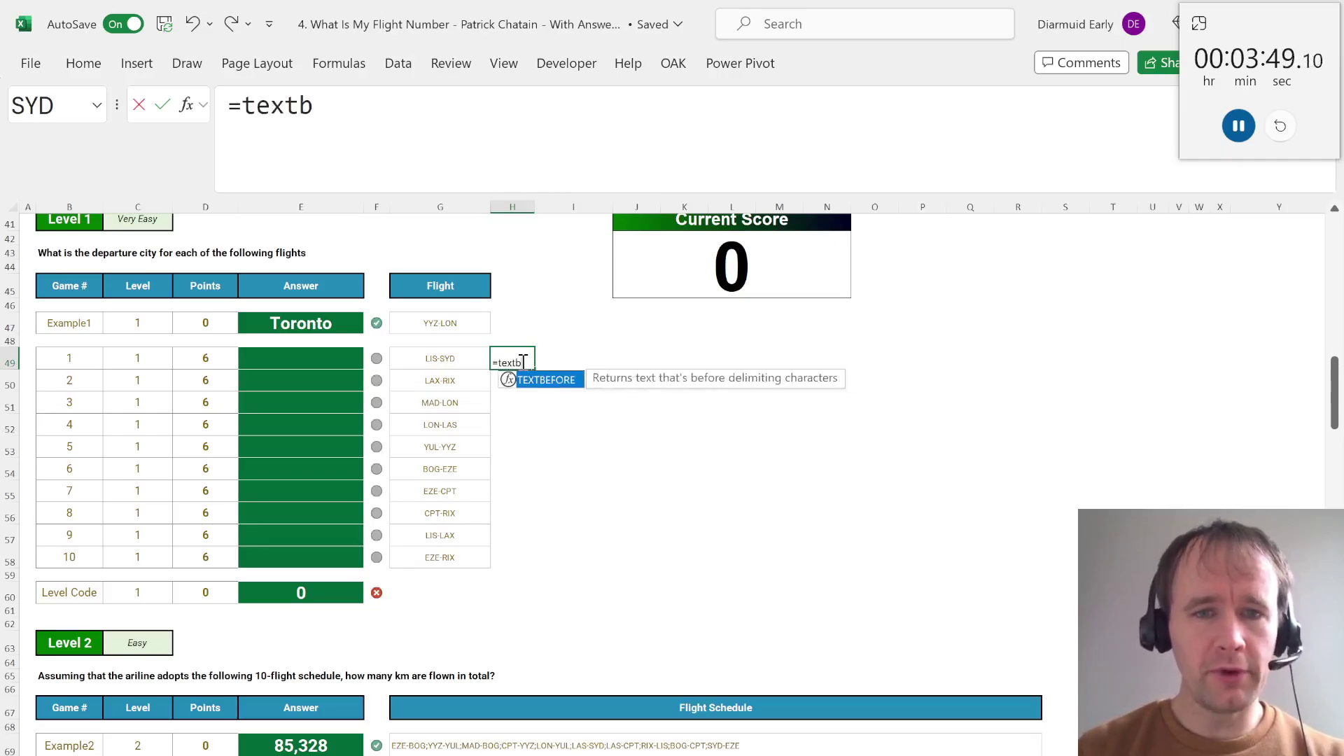
key(Tab)
key(Left)
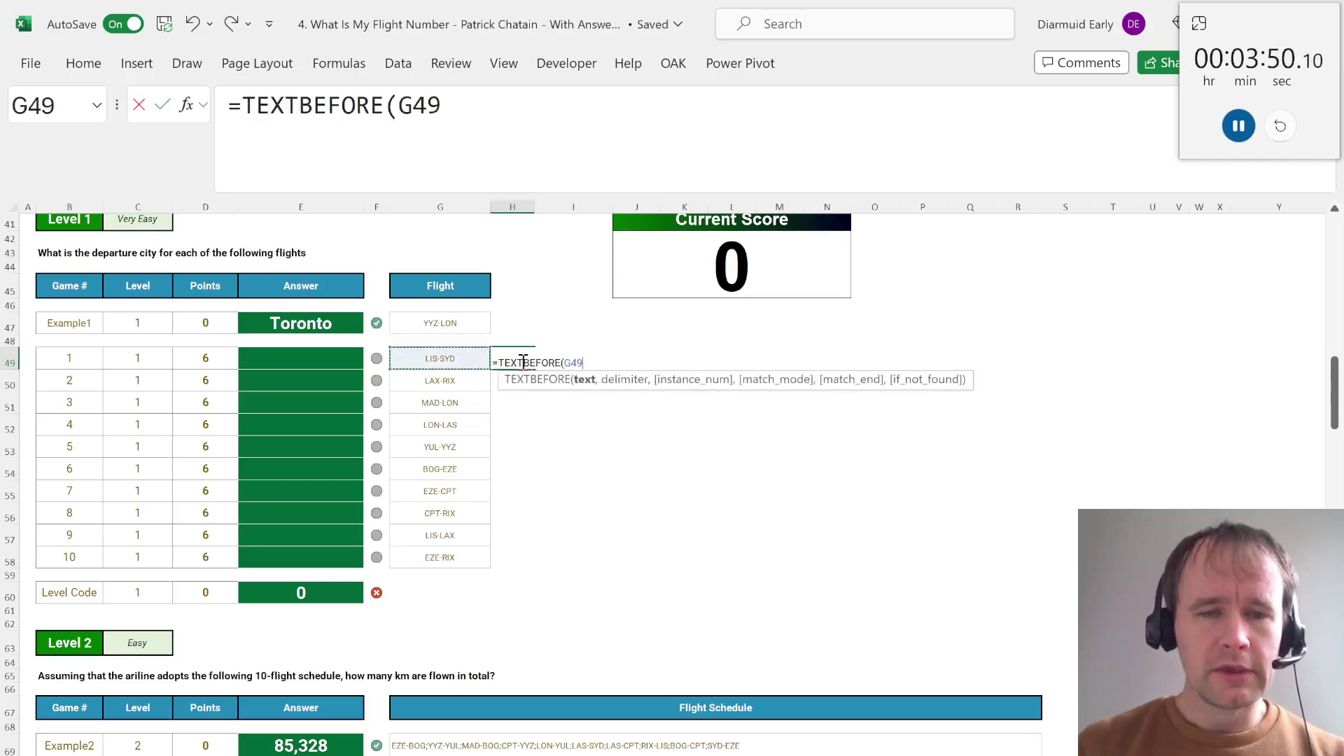
key(ctrl+shift+Down)
text(,"-")
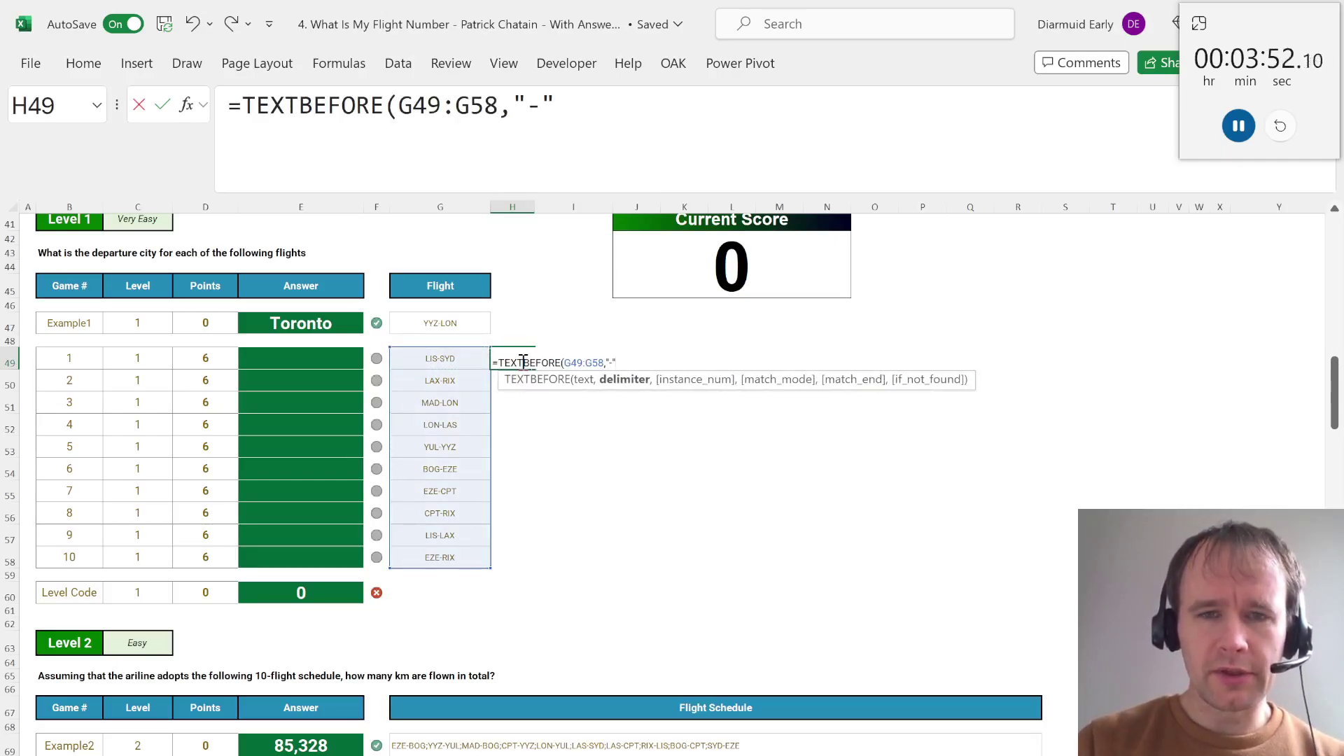
text())
key(Return)
key(Up)
key(ctrl+shift+Down)
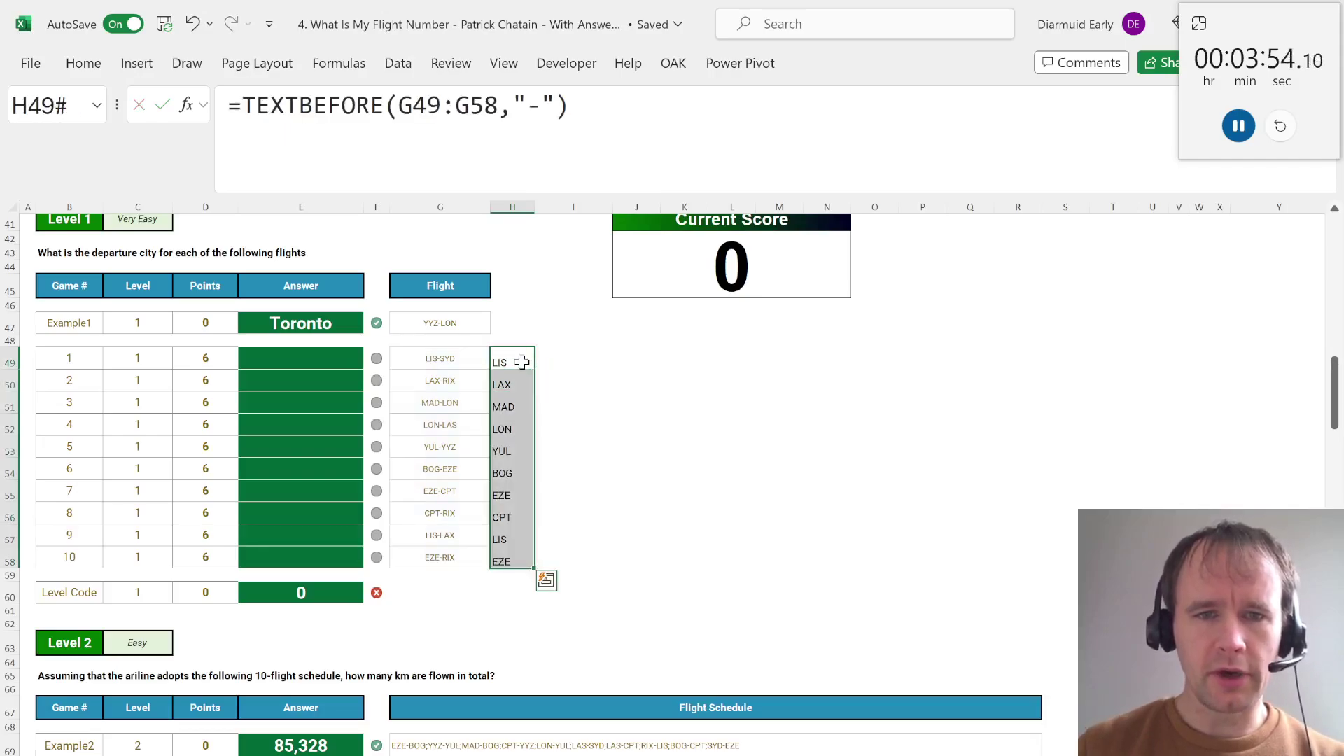
Split the Level 1 flight codes at the hyphen with =TEXTSPLIT(G49:G58,"-") in I49
key(Right)
text(=texts)
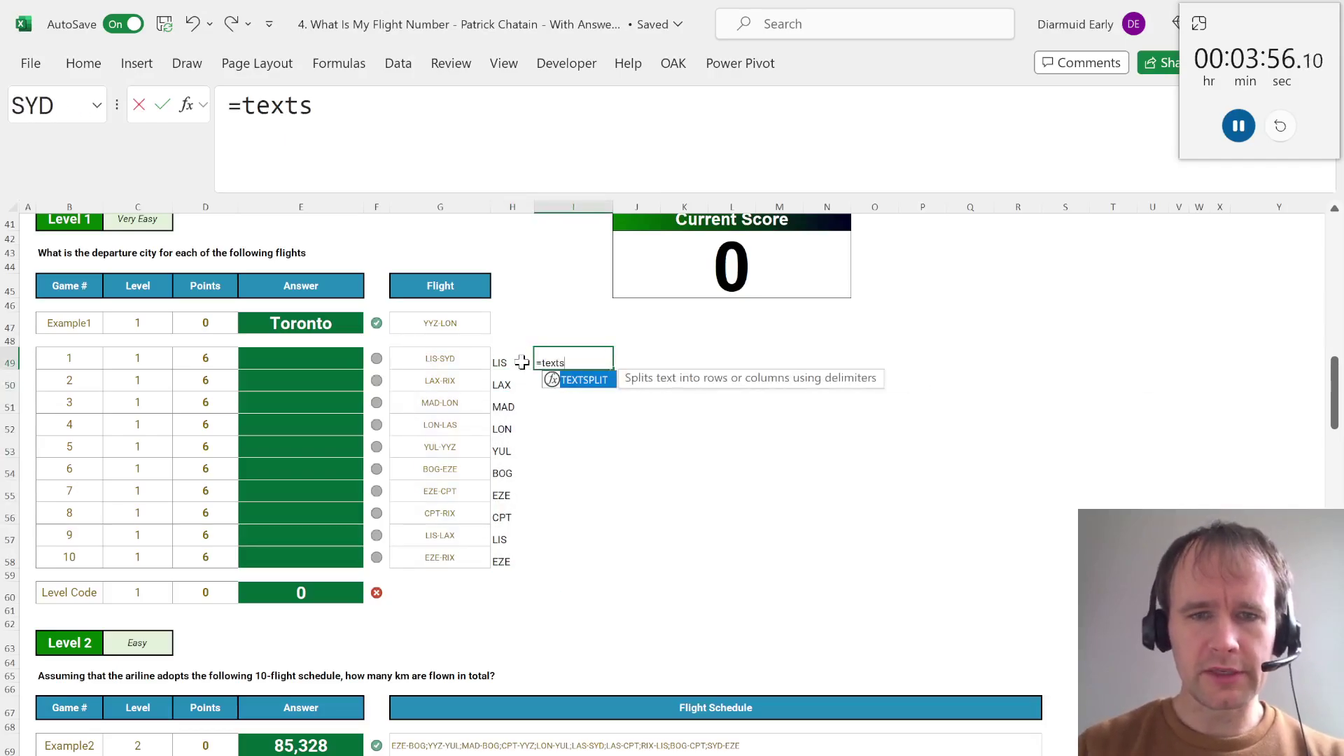
key(Tab)
key(Left)
key(Left)
key(ctrl+shift+Down)
text(,)
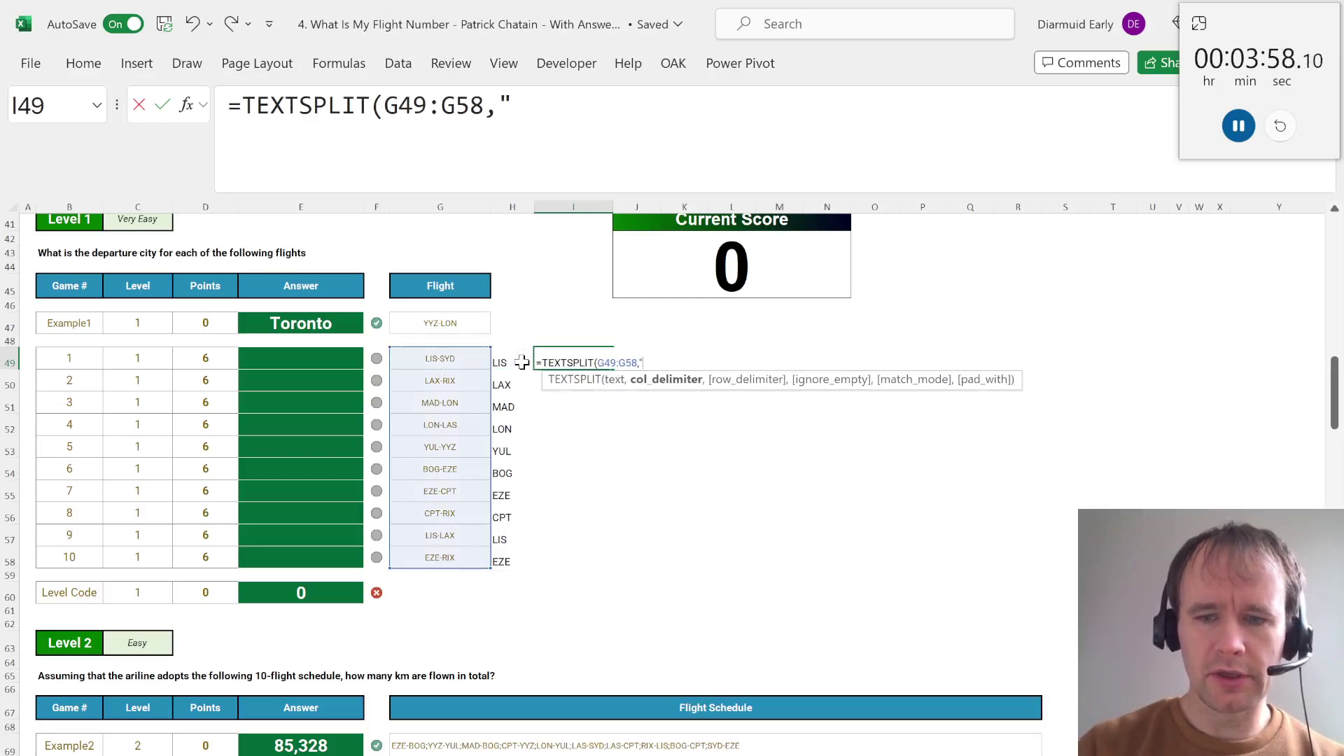
text("-"))
key(Return)
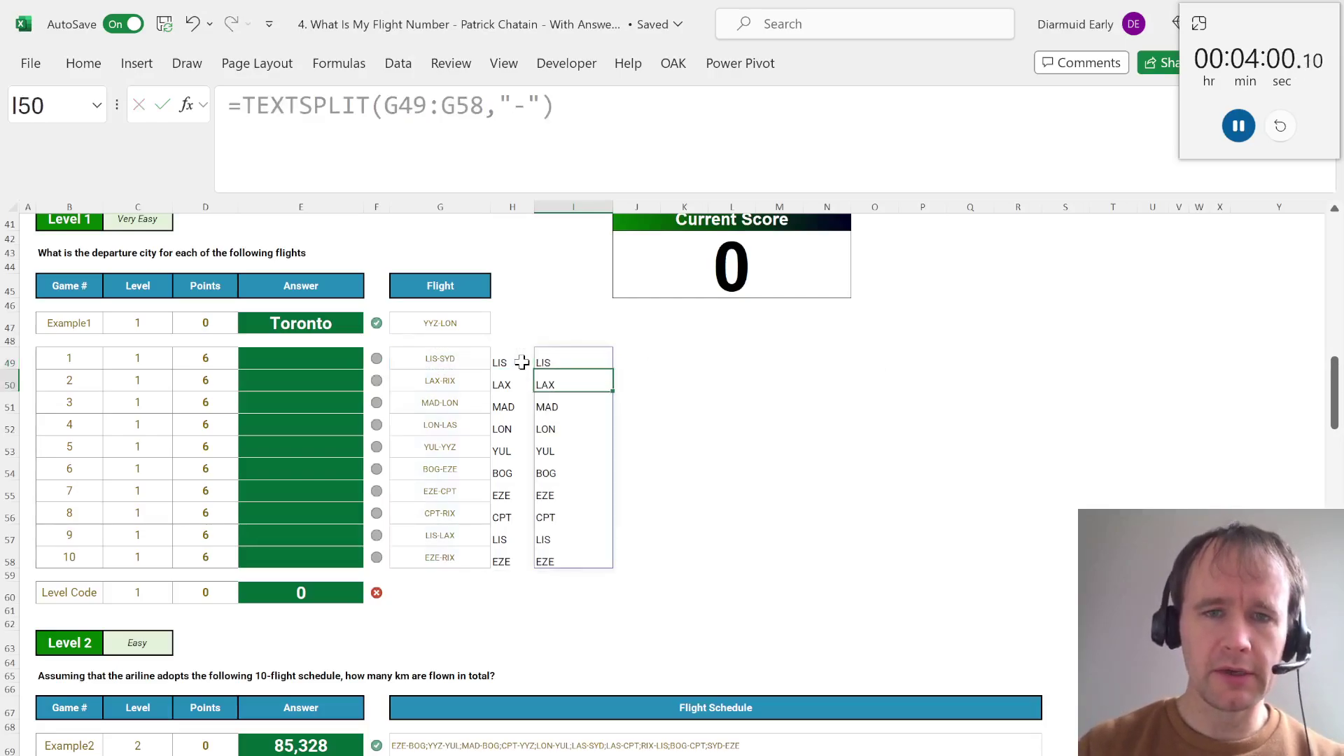
Check how far the TEXTSPLIT result in I49 spills across the row and down the column
key(Up)
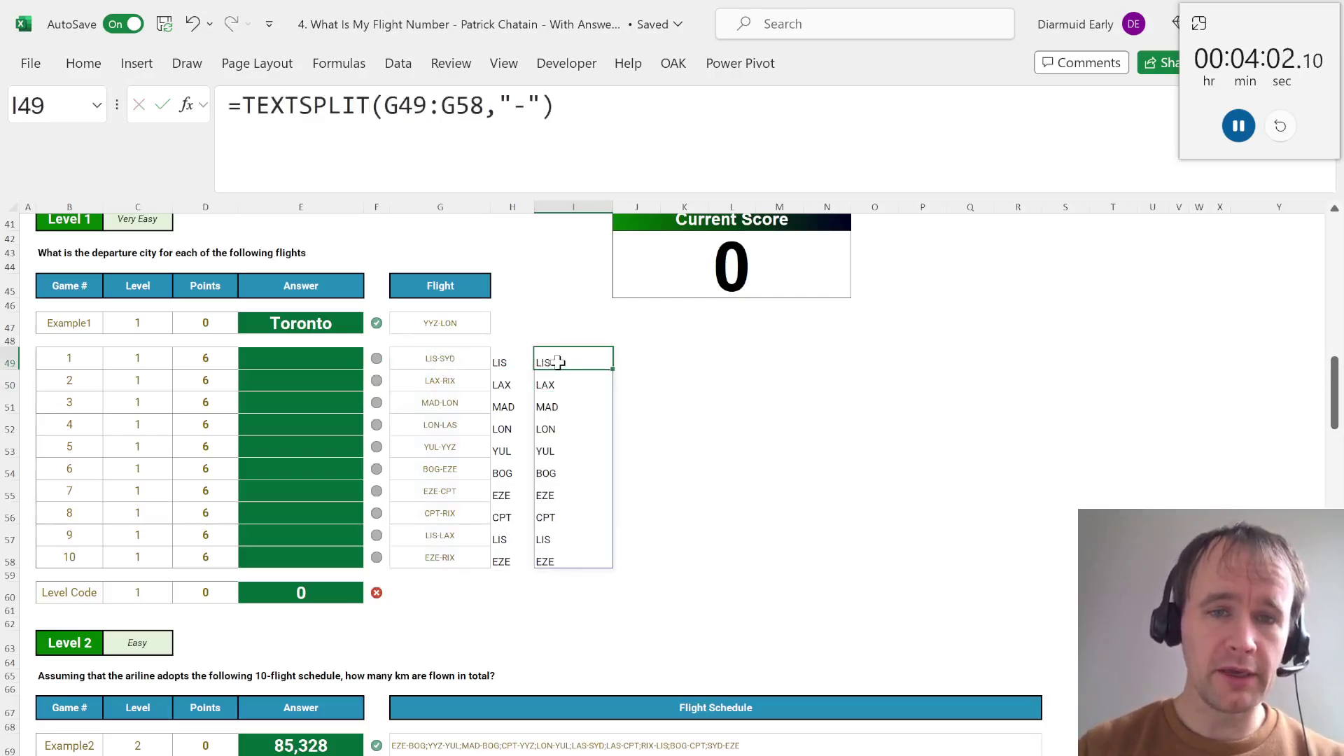
key(shift+Right)
key(shift+Right)
key(shift+Right)
key(shift+Right)
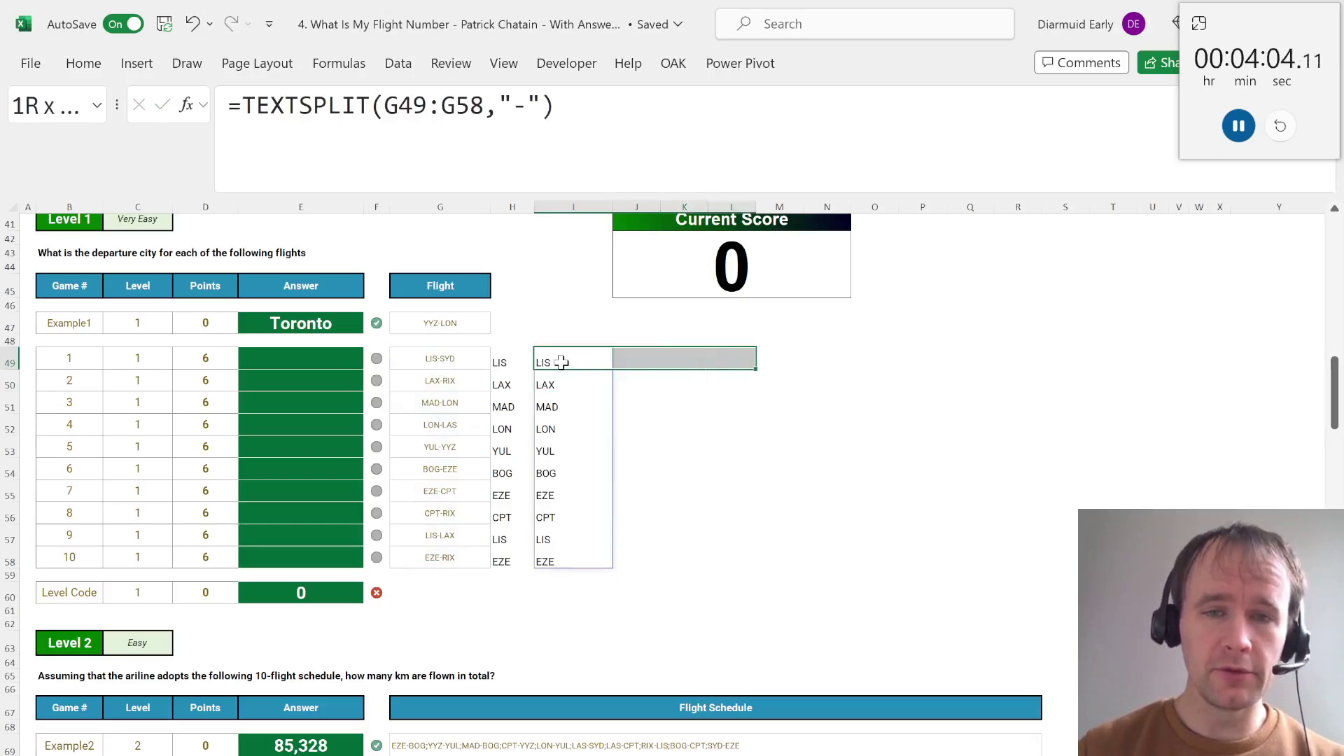
key(Left)
key(Right)
key(ctrl+shift+Down)
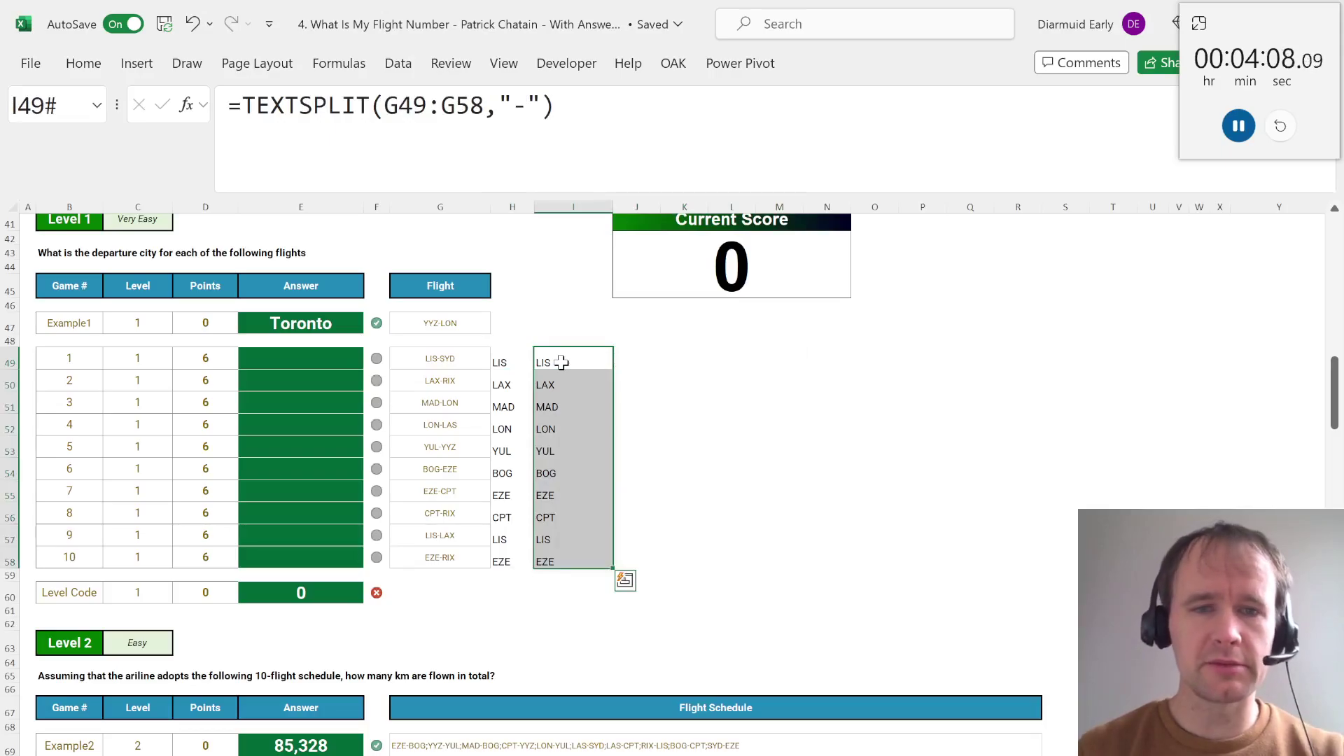
Extract the departure codes of the Level 1 flights with =LEFT(G49:G58,3) in J49
key(Right)
text(=LEFT()
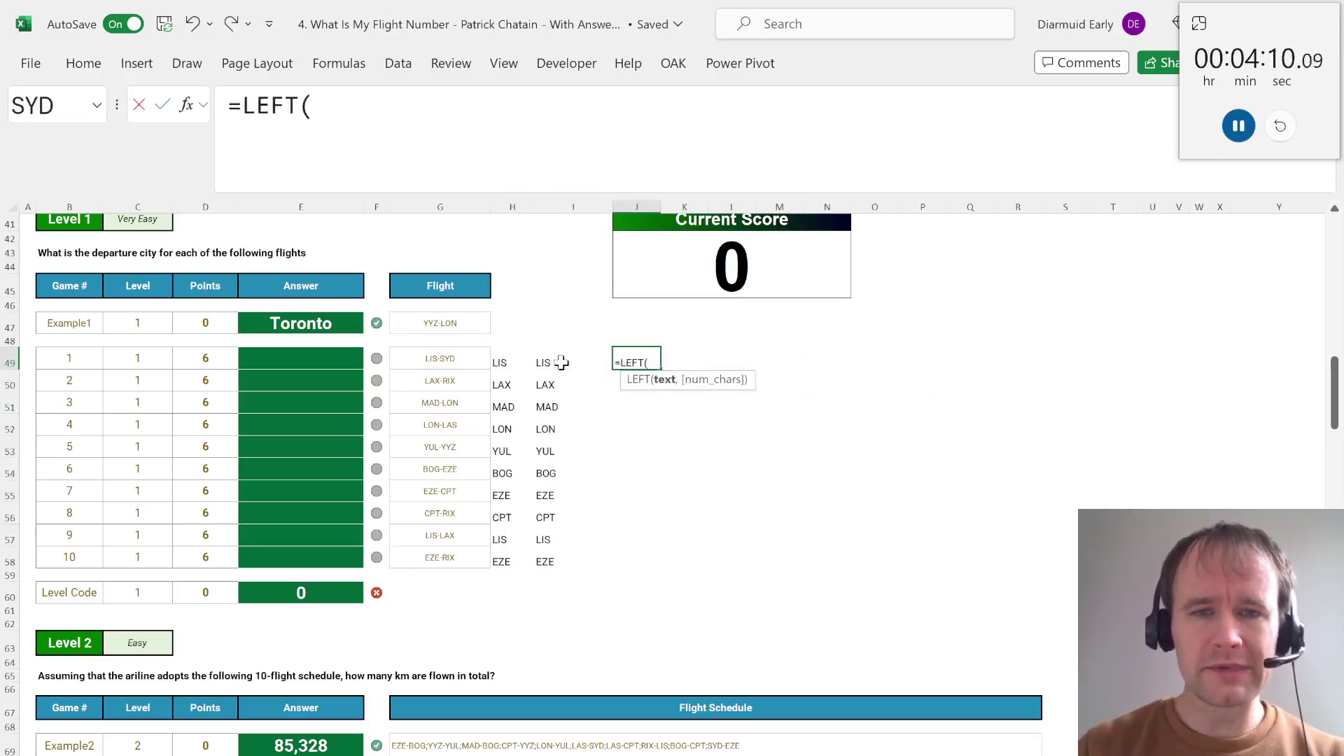
key(Left)
key(Left)
key(Left)
key(ctrl+shift+Down)
text(,3)
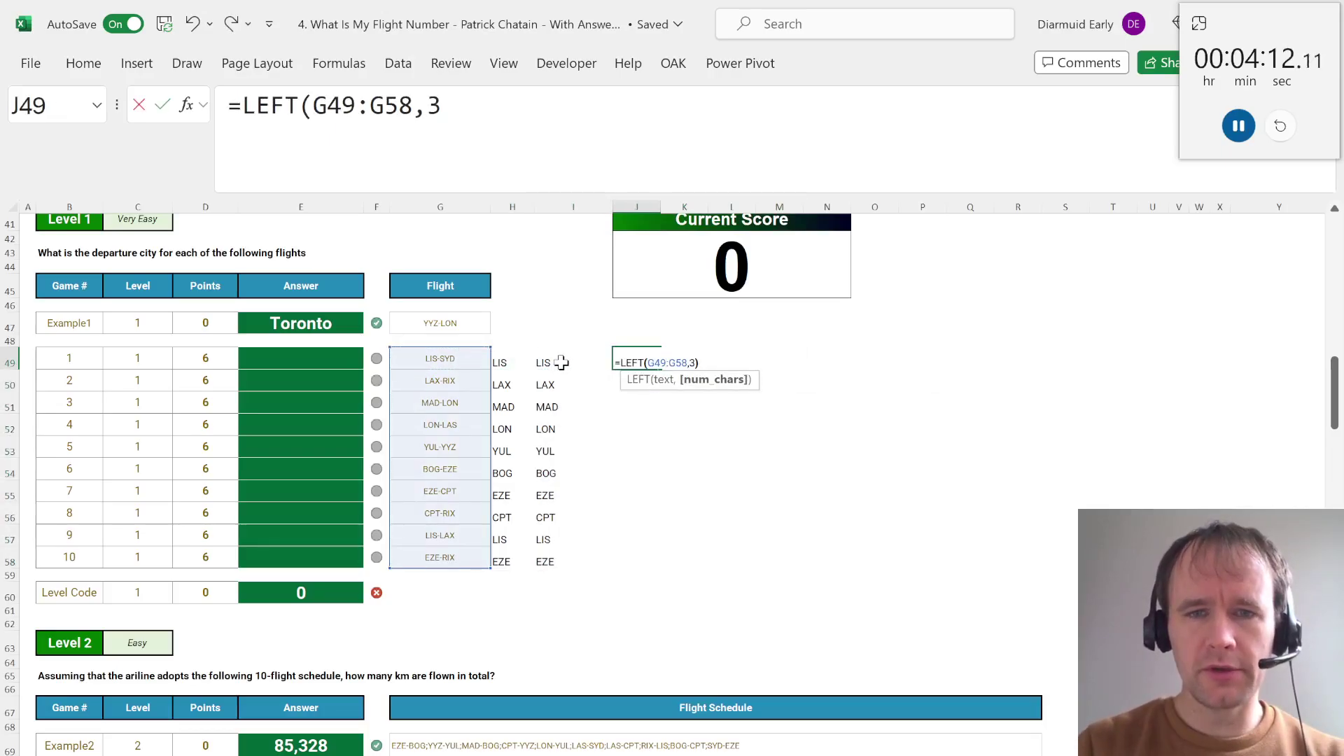
text())
key(ctrl+Return)
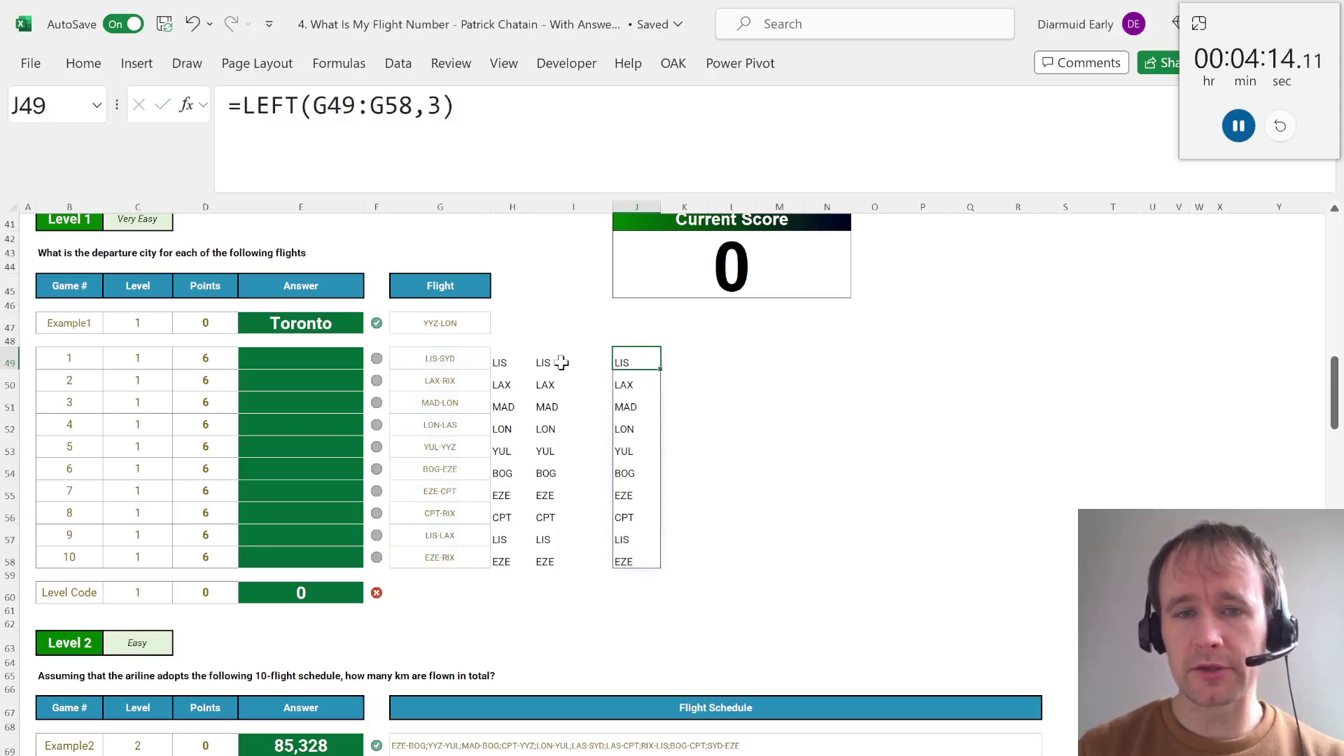
Check the named range covering the ICAO column of the Airport codes table
scroll(561, 362, up, 10)
scroll(561, 362, right, 2)
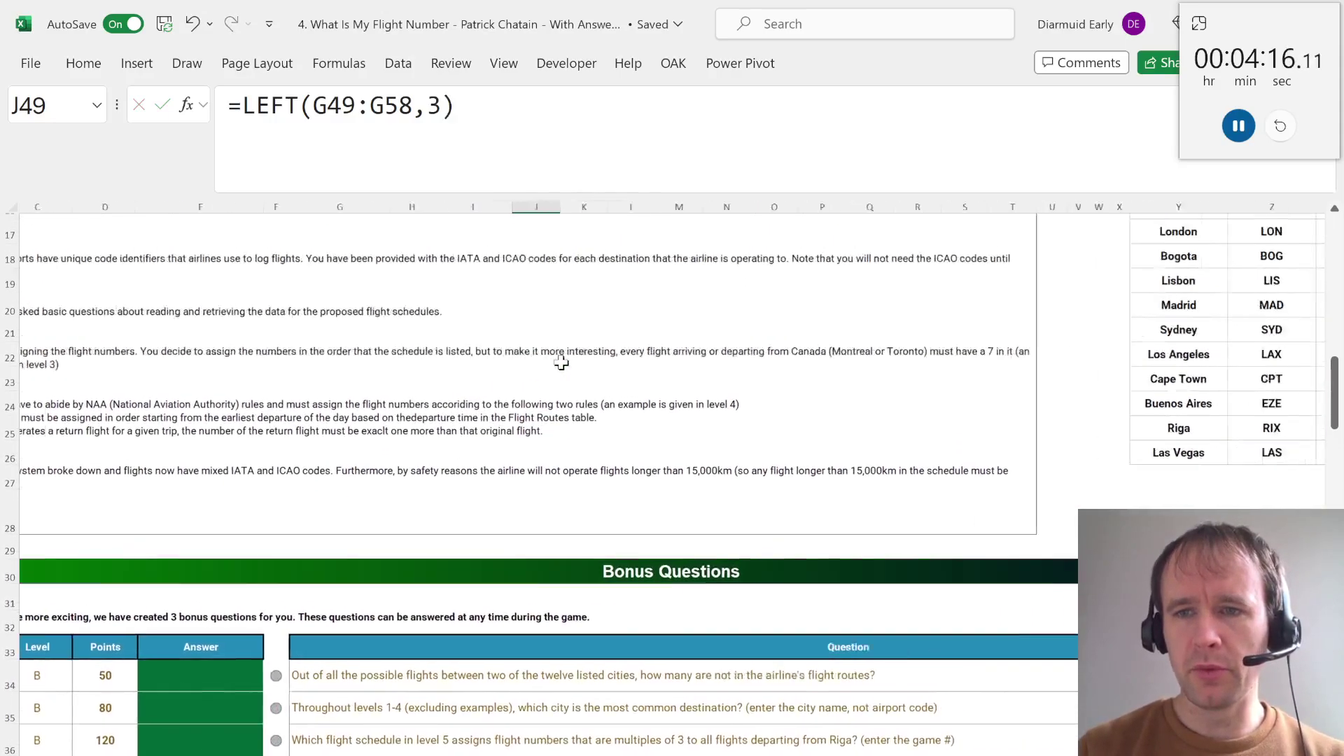
scroll(561, 362, up, 1)
click(1195, 365)
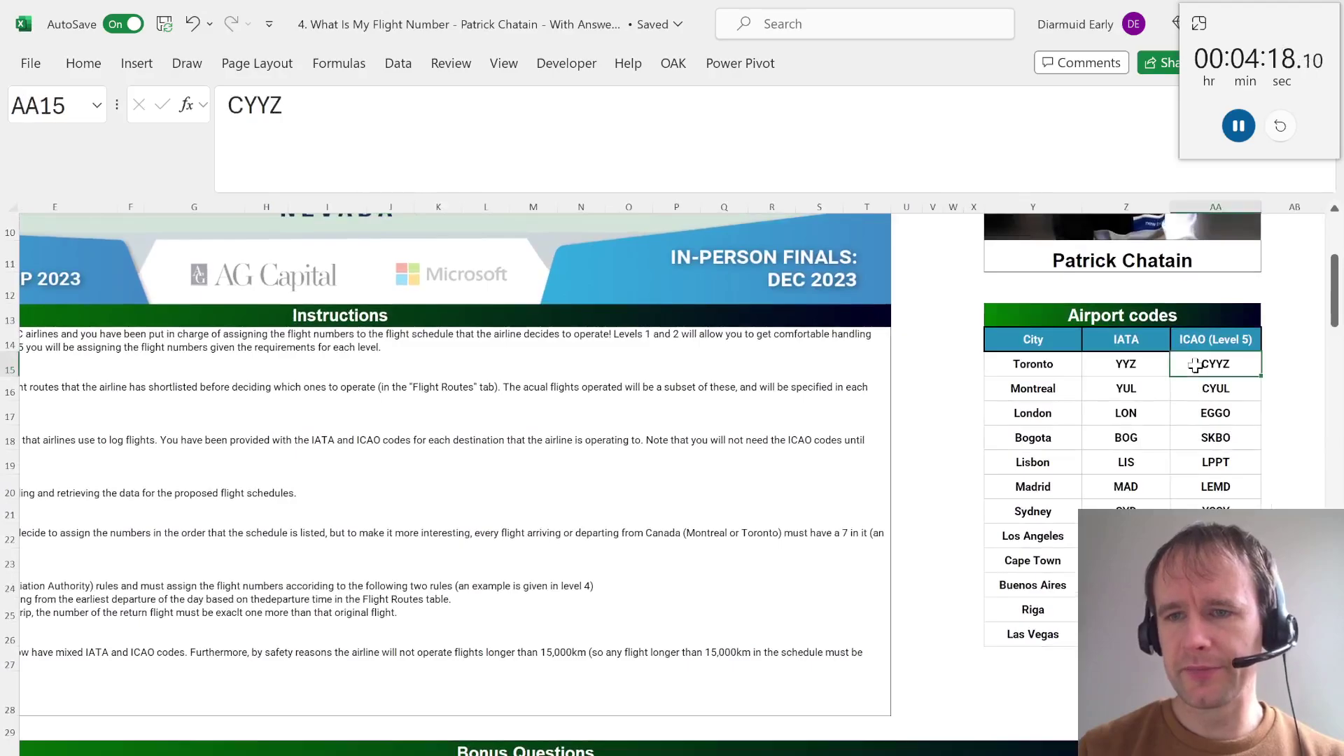
key(ctrl+shift+Down)
key(Left)
key(Right)
key(ctrl+shift+Down)
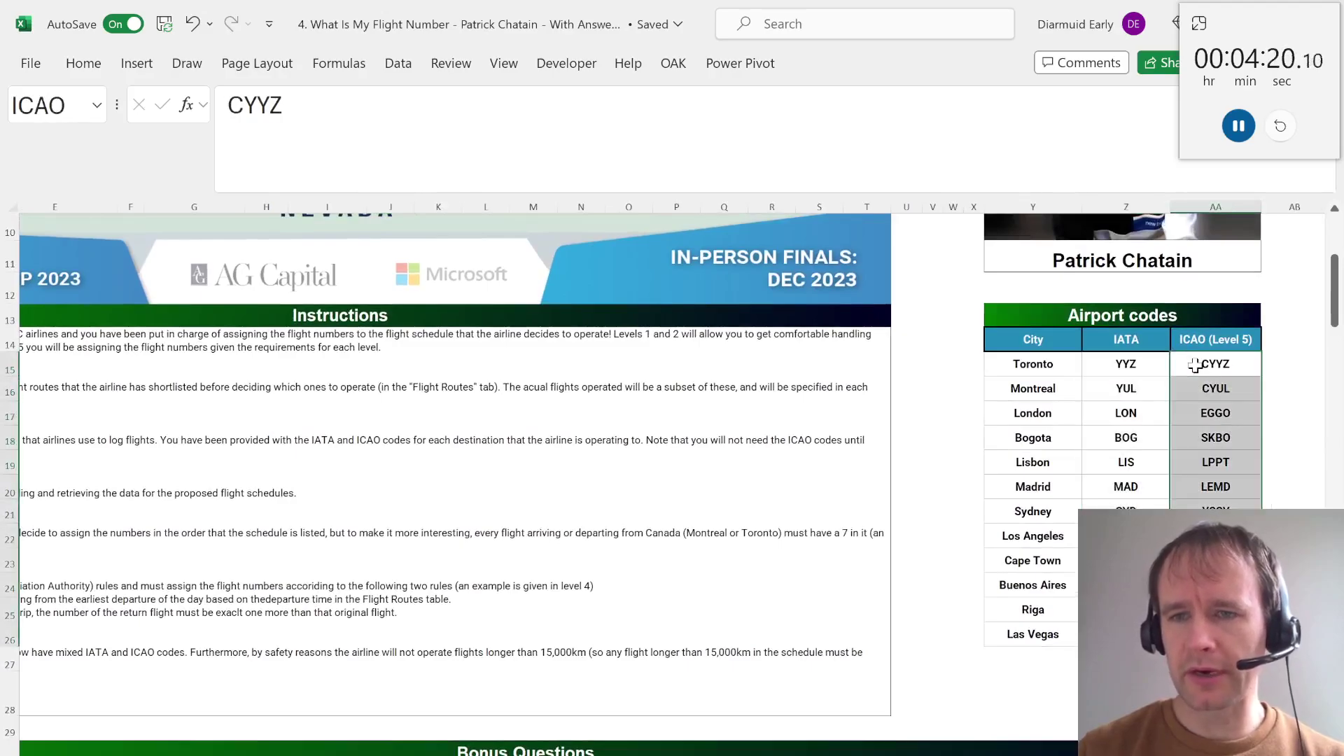
key(Home)
Go back to Level 1 and compare the departure-code results spilled from H49 and J49
scroll(696, 549, down, 10)
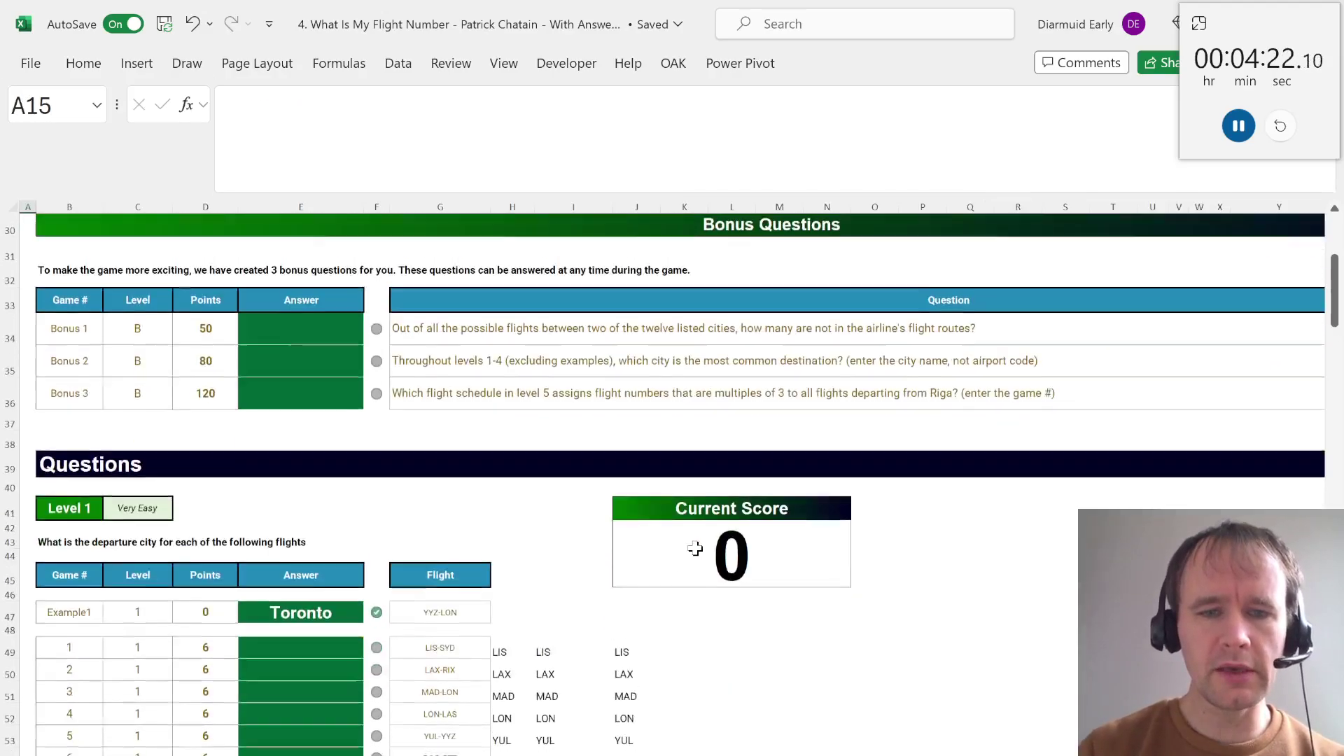
click(513, 378)
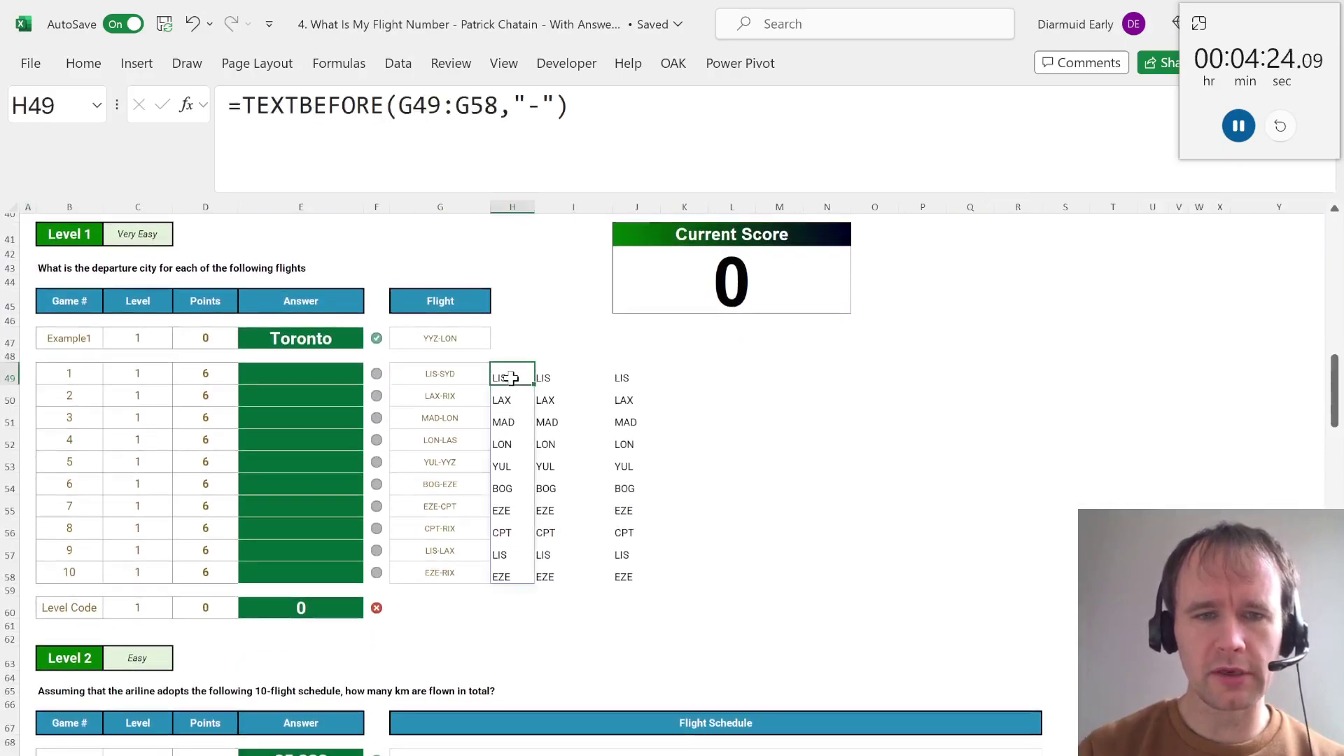
key(Right)
key(Right)
key(ctrl+shift+Down)
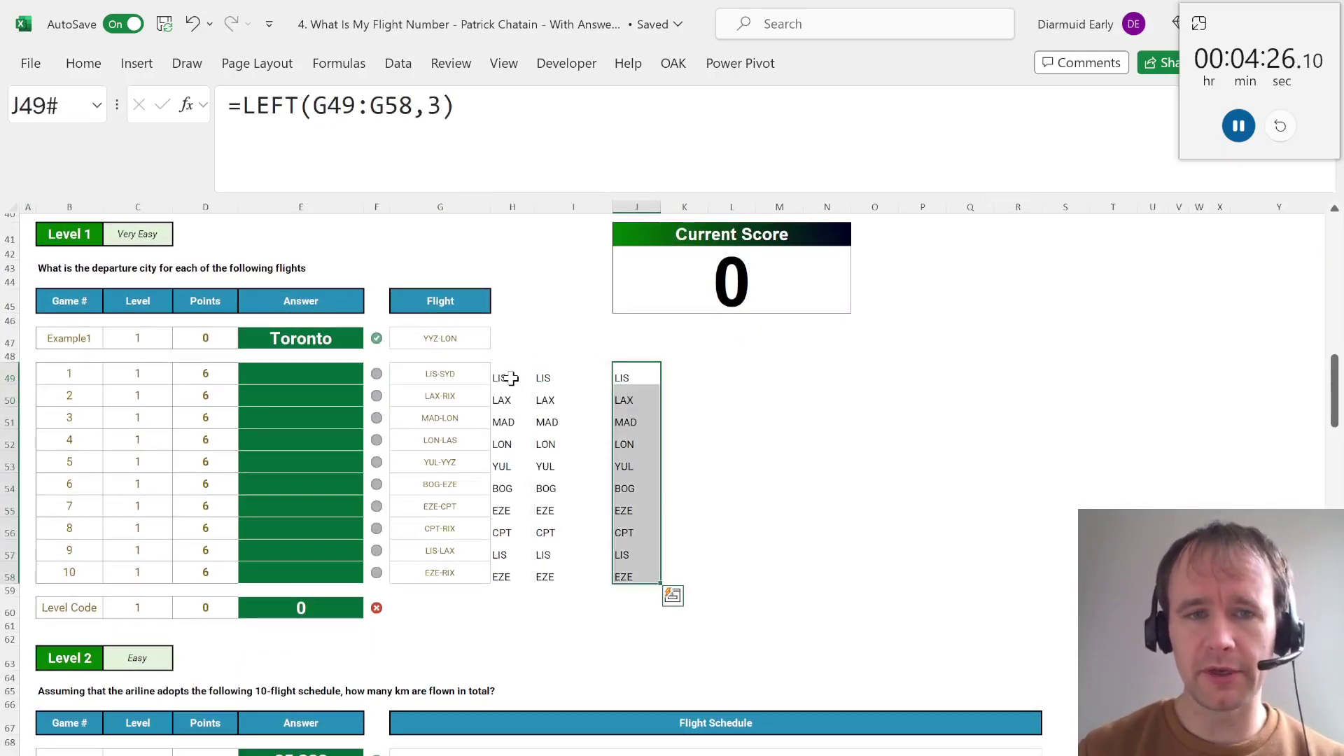
Start an XLOOKUP formula in answer cell E49 with the spilled codes H49# as its lookup value
key(Left)
key(Left)
key(Left)
key(Left)
key(Left)
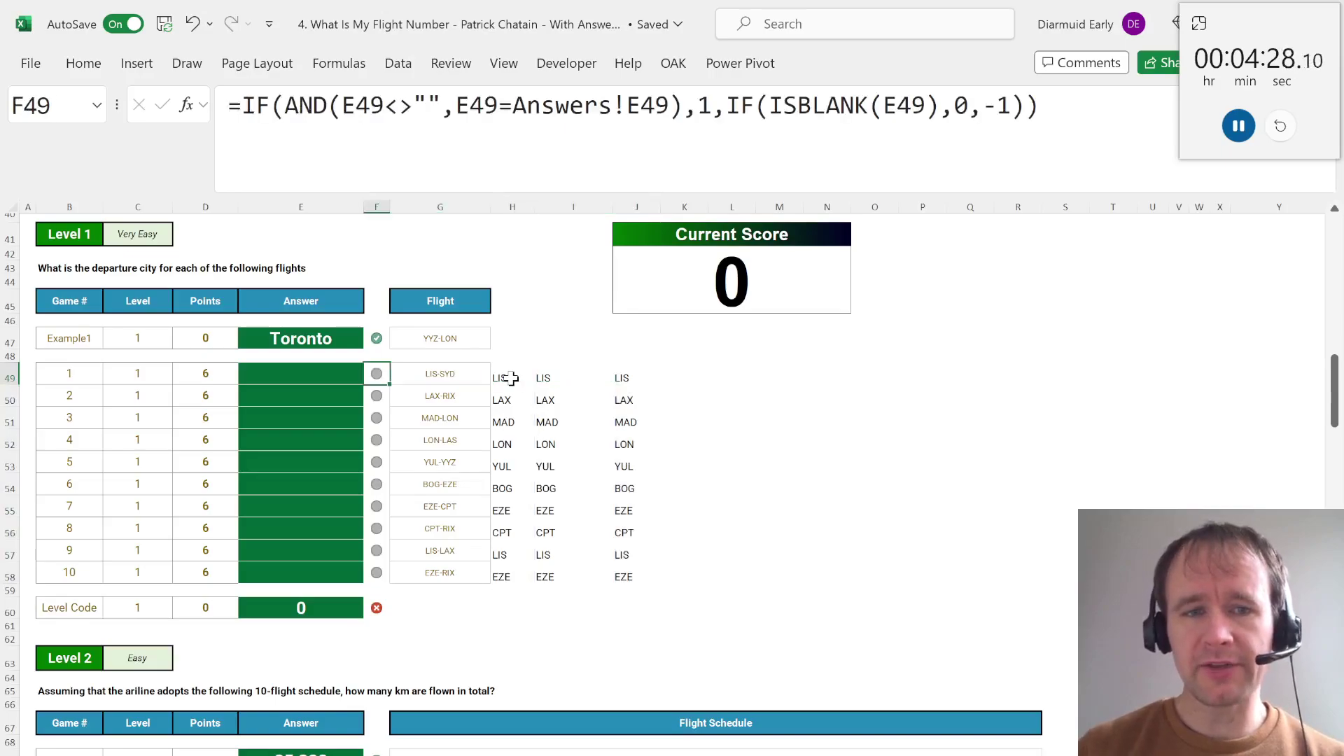
text(=xl)
key(Tab)
key(Right)
key(Right)
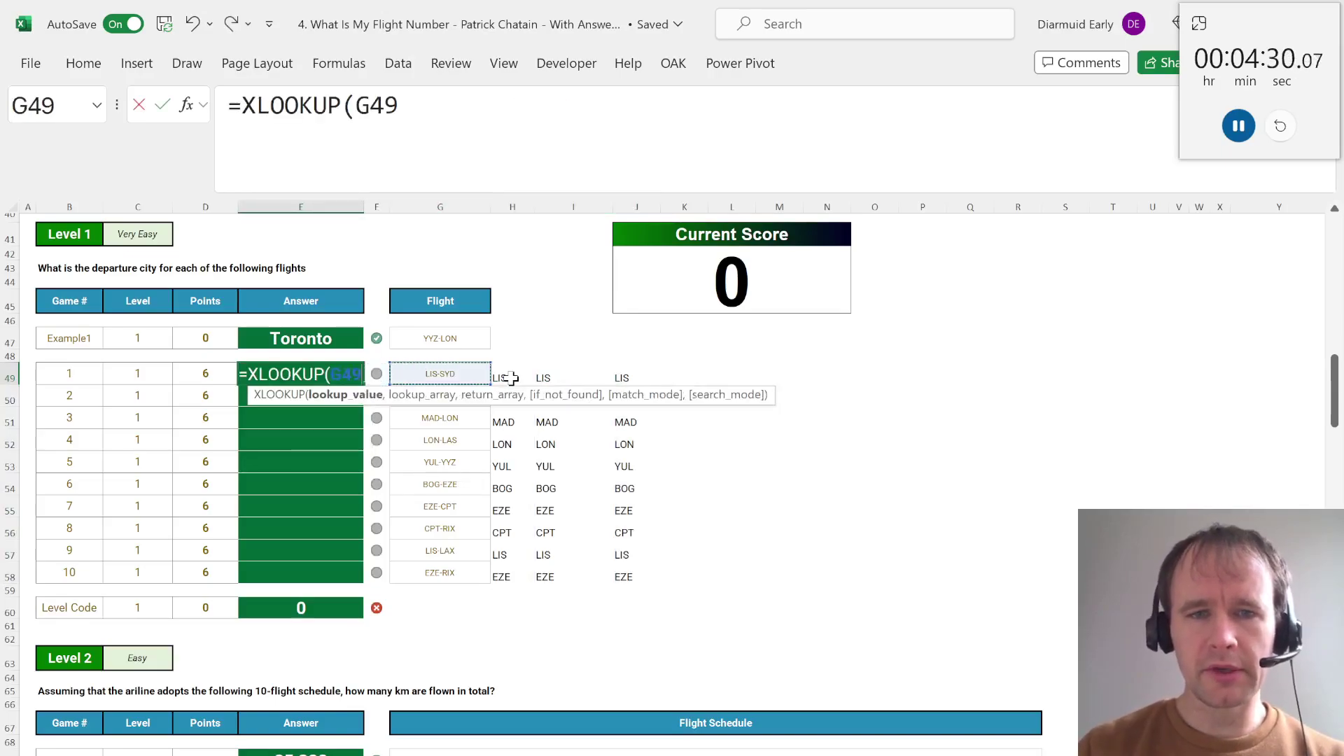
key(Right)
key(ctrl+shift+Down)
text(,c)
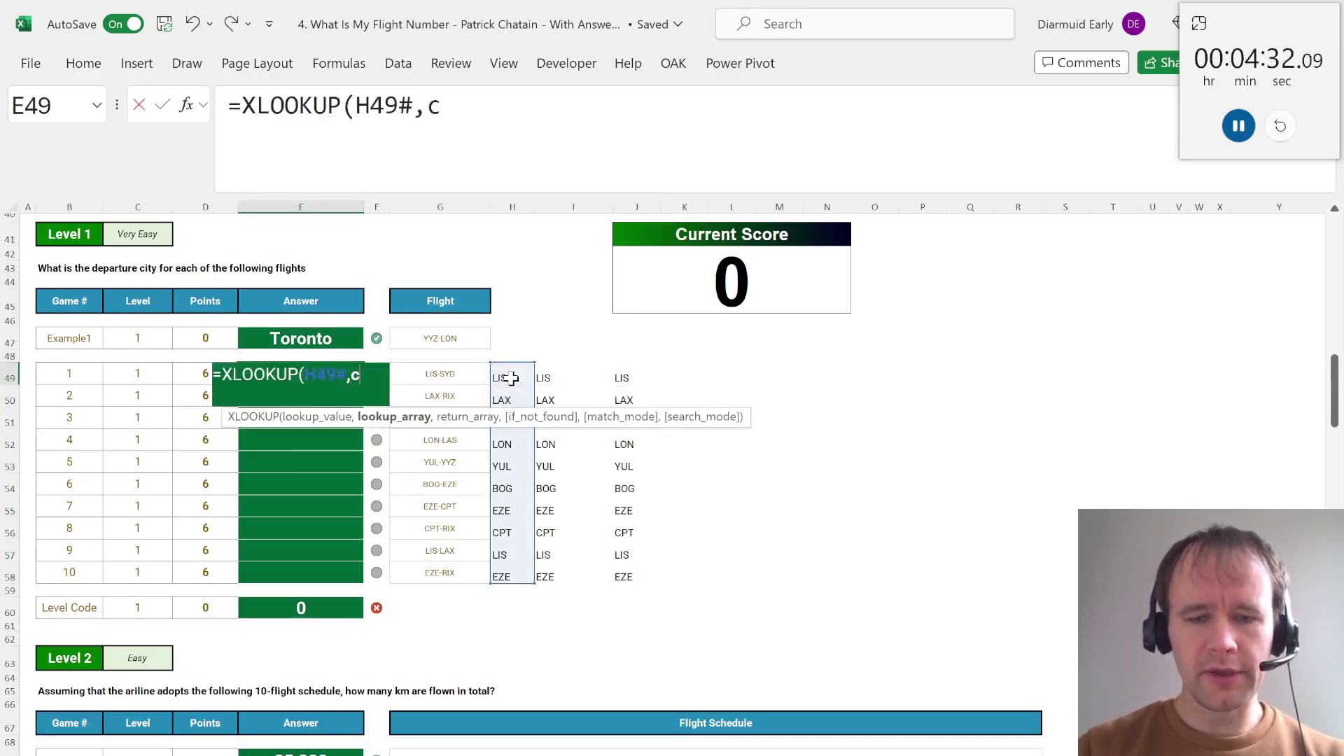
text(it)
key(Tab)
text(,)
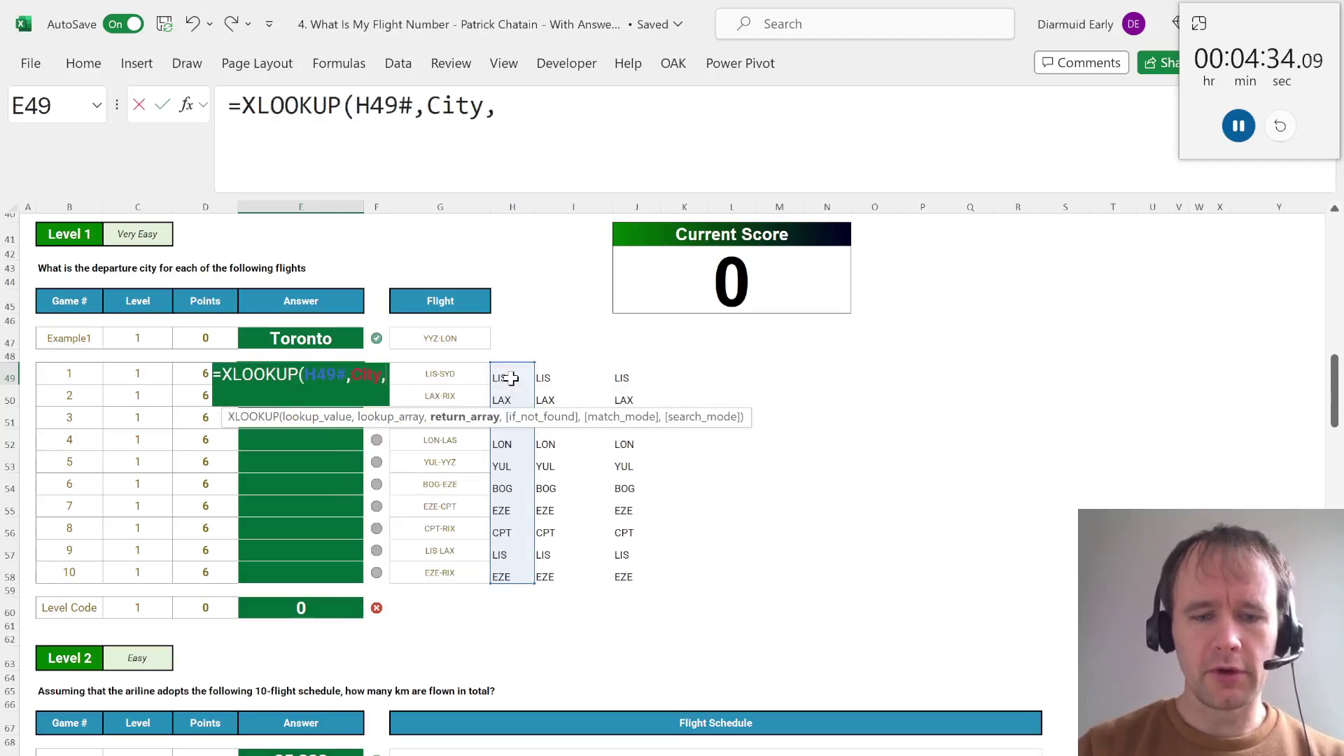
key(BackSpace)
key(BackSpace)
key(BackSpace)
key(BackSpace)
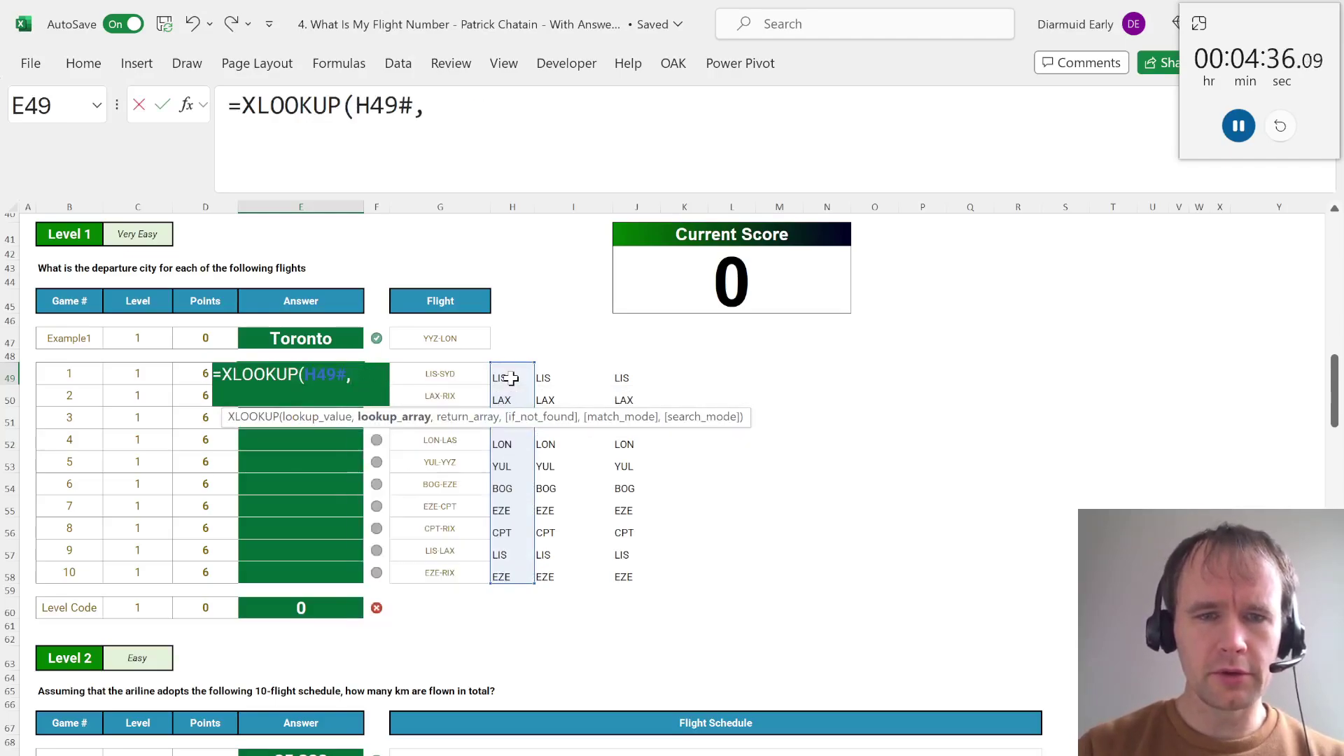
Complete the XLOOKUP in E49 with Code as lookup array and City as return array
text(cod)
key(Tab)
text(,cit)
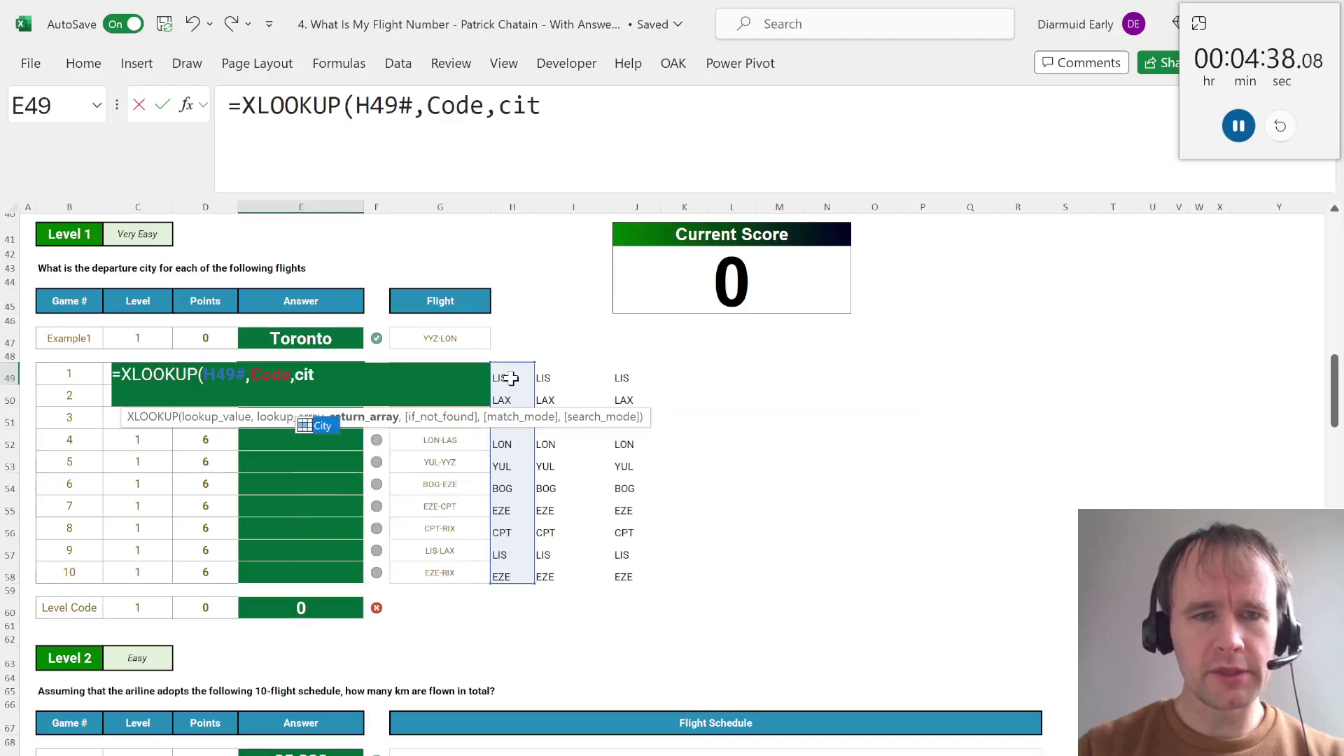
key(Tab)
key(Return)
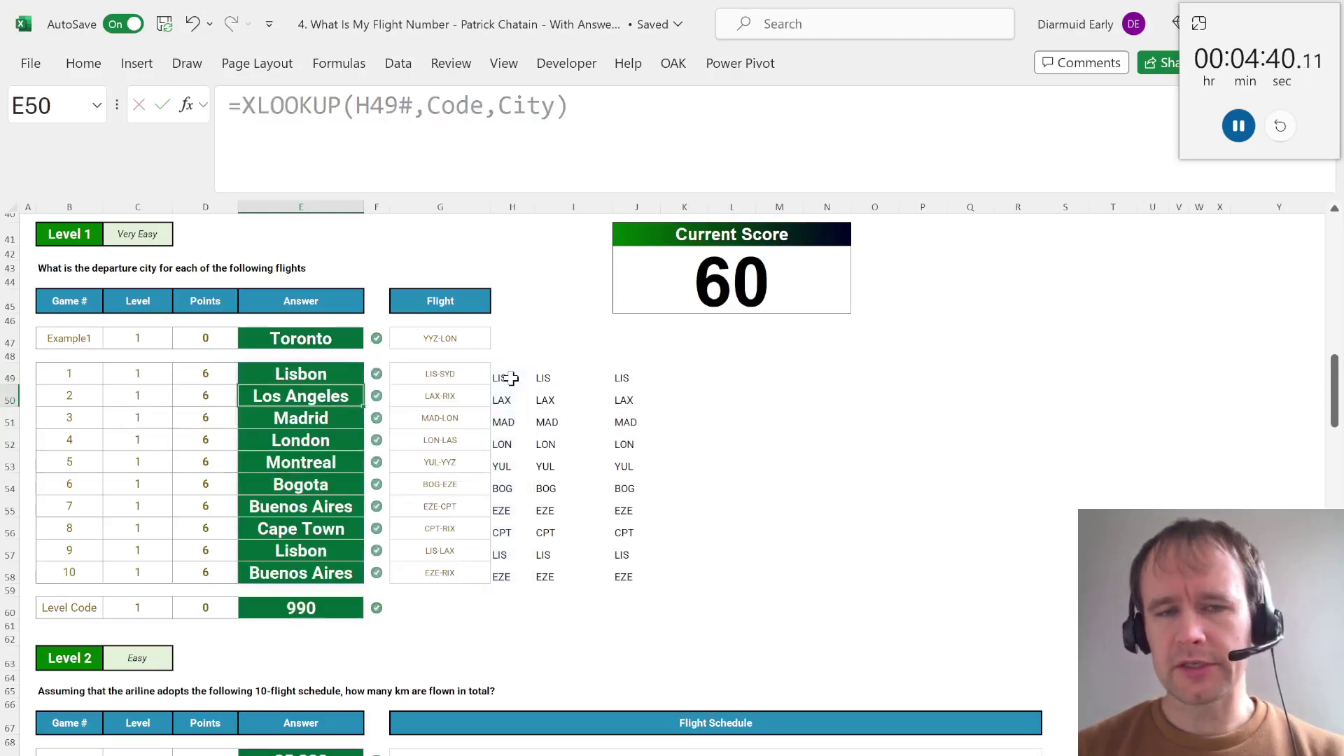
Review the Level 1 answers and inspect the check formula in F49
scroll(341, 549, down, 1)
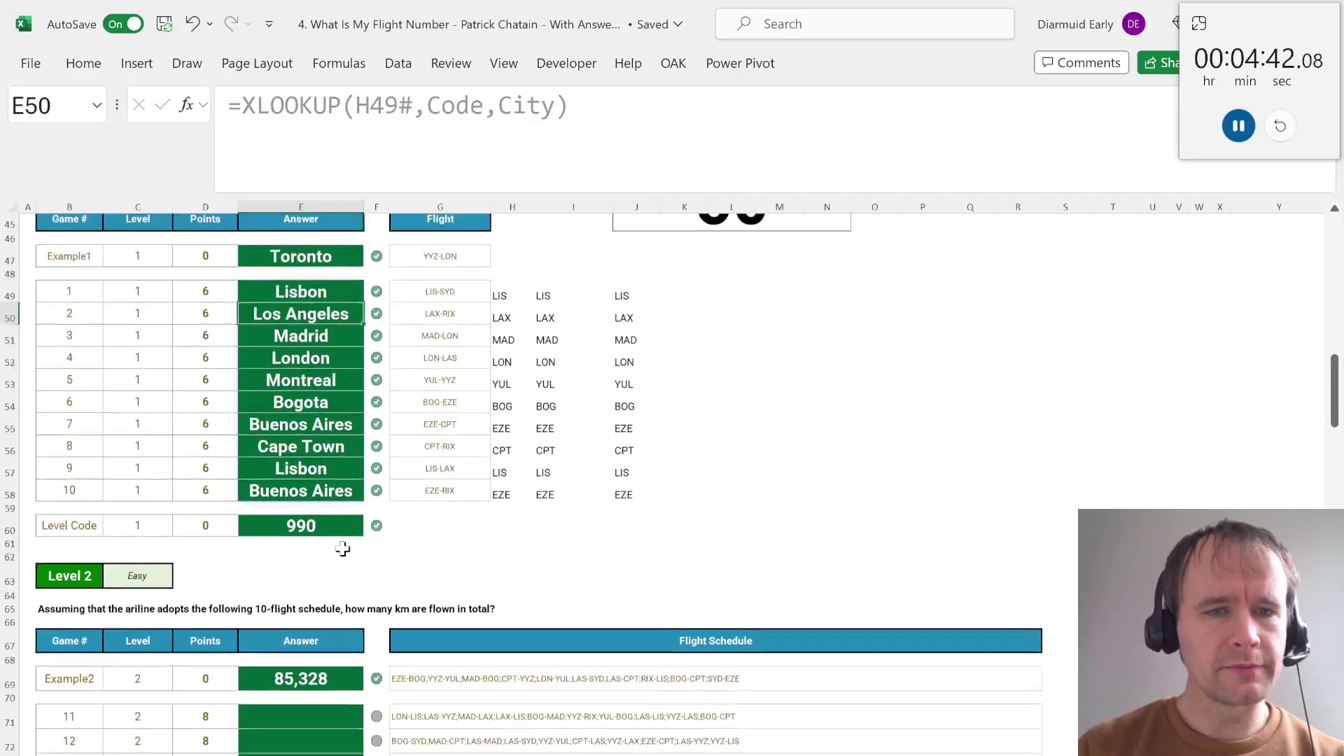
scroll(342, 550, up, 2)
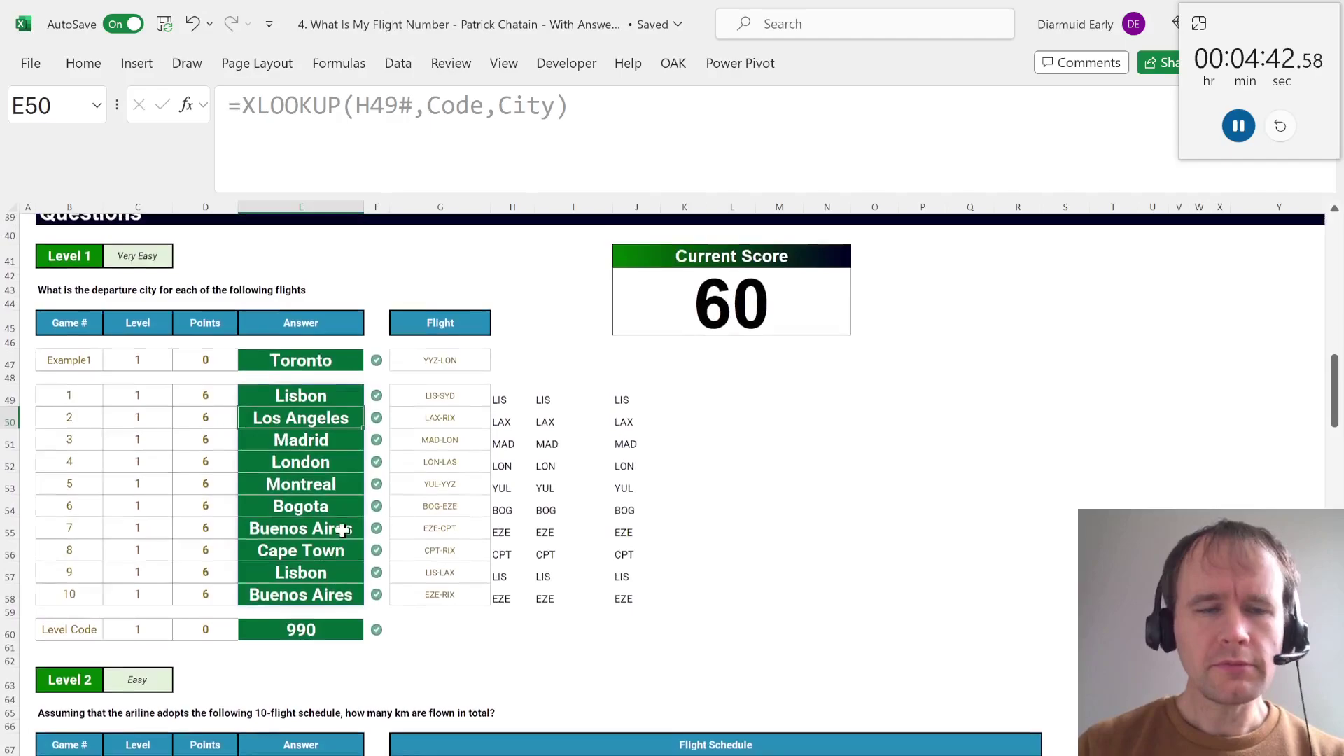
click(298, 397)
click(380, 397)
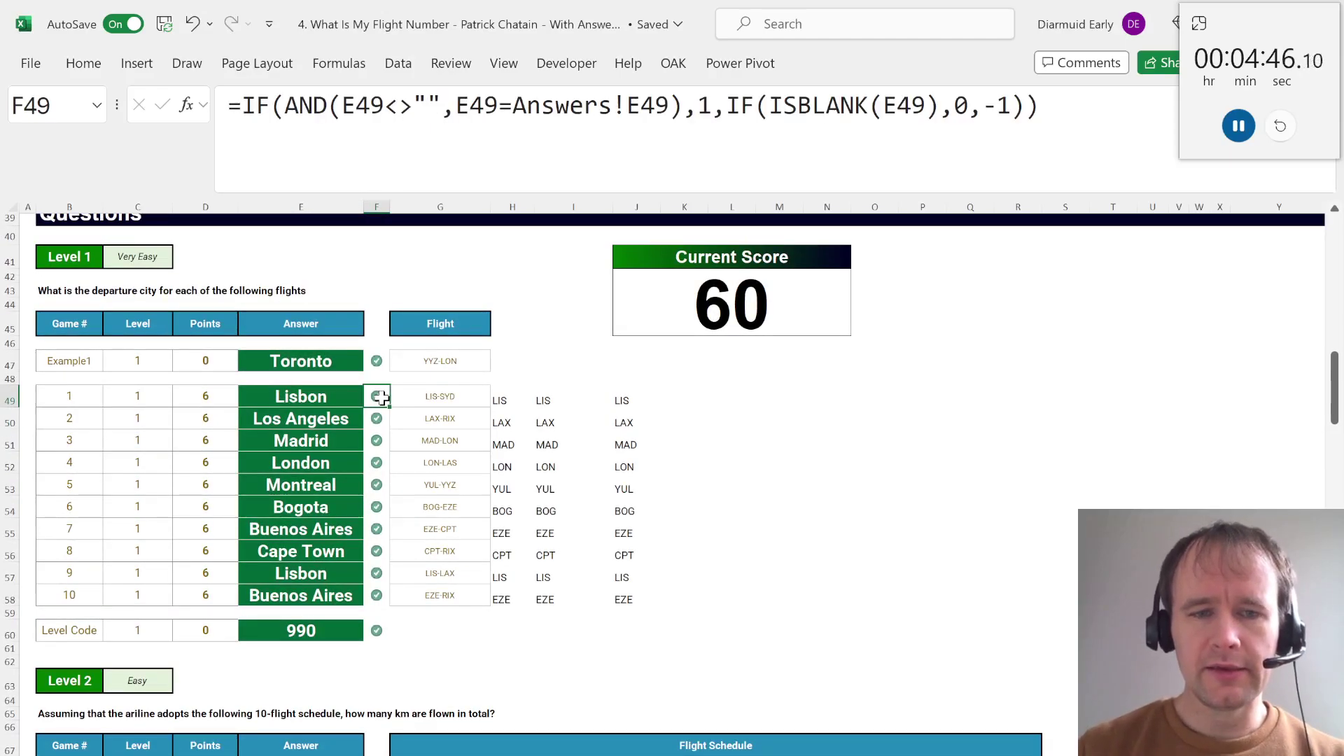
Try hiding the answer-check column F, inspect the Current Score formula, and undo the hiding
key(ctrl+shift+Down)
key(ctrl+0)
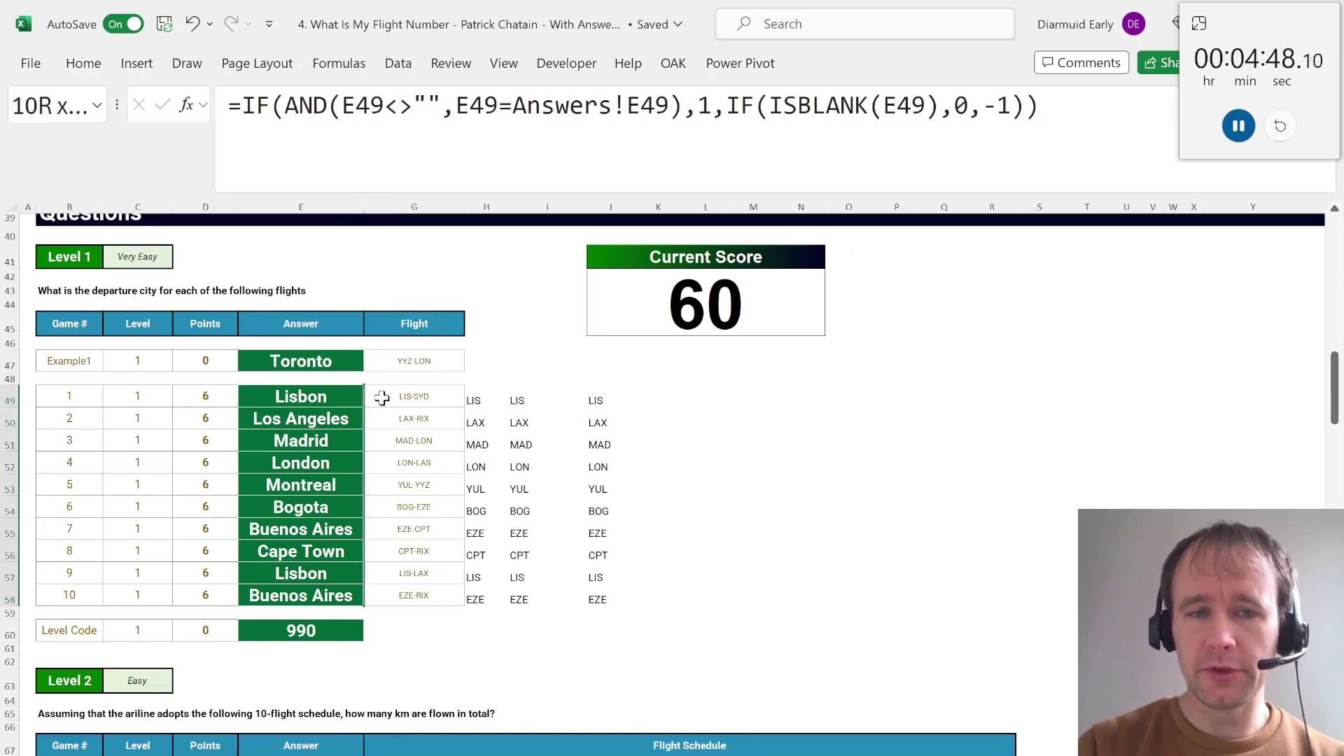
click(683, 301)
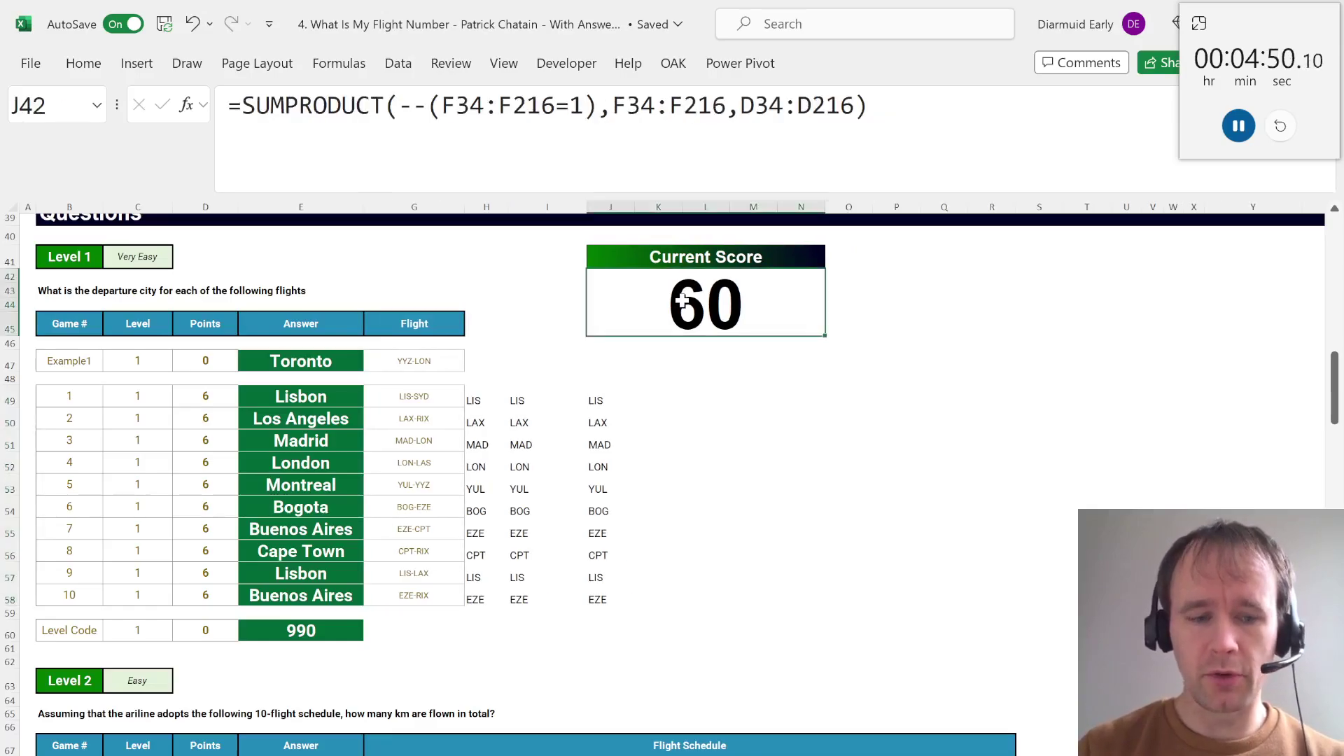
key(ctrl+z)
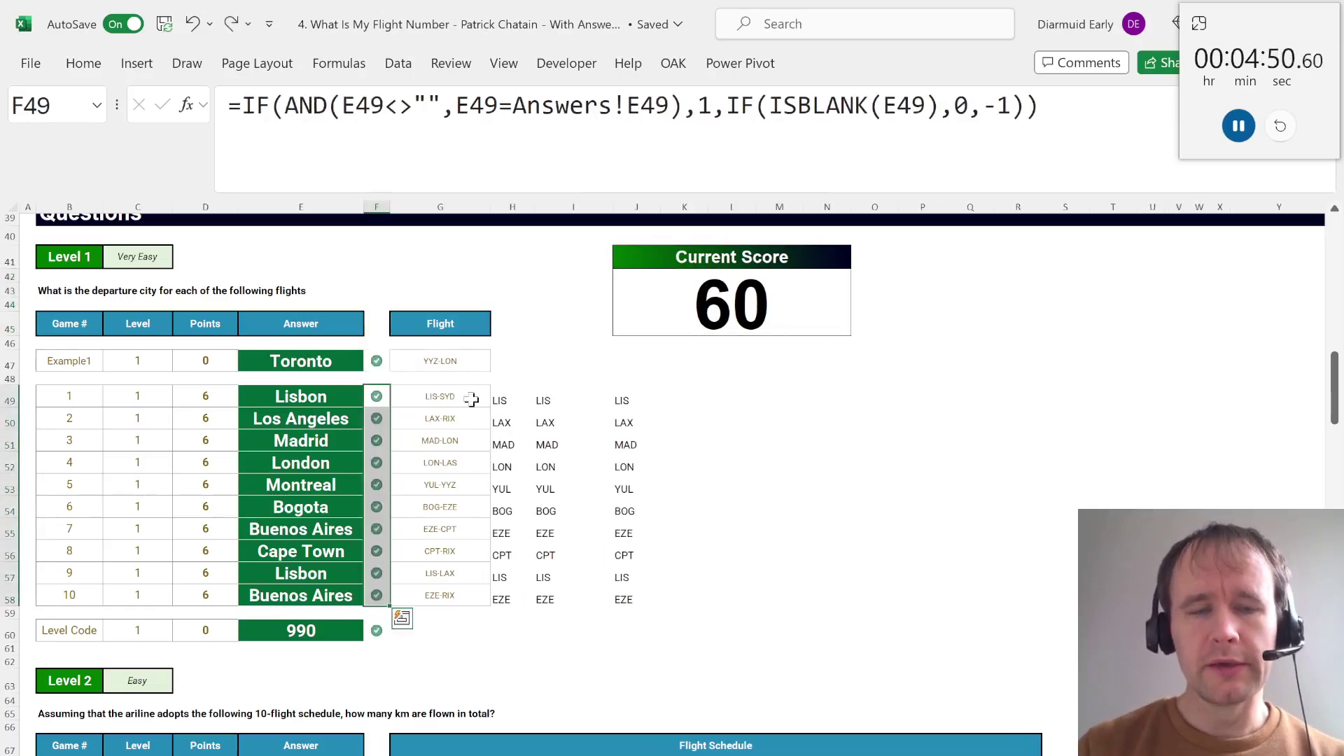
Copy the XLOOKUP formula from E49 into example answer cell E47 and point its lookup value to H47
click(312, 363)
click(322, 399)
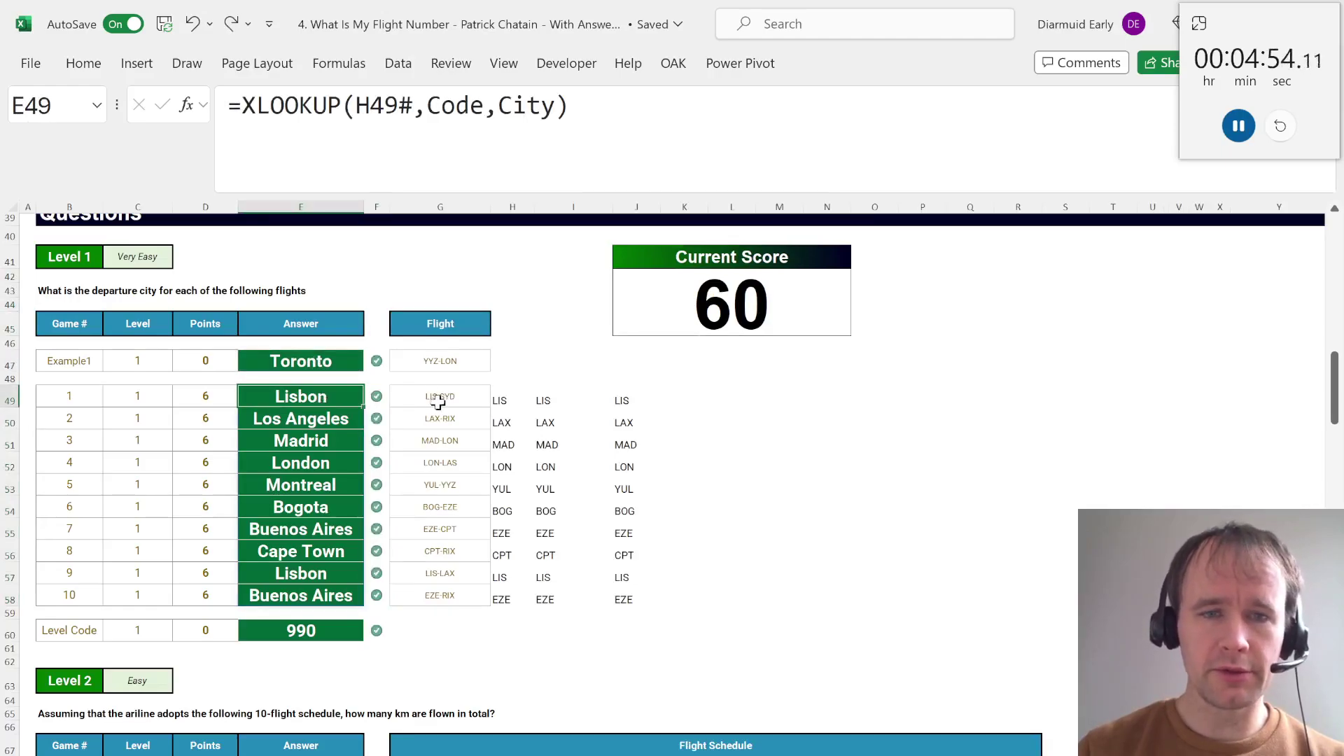
click(595, 106)
drag(595, 107, 3, 112)
key(ctrl+c)
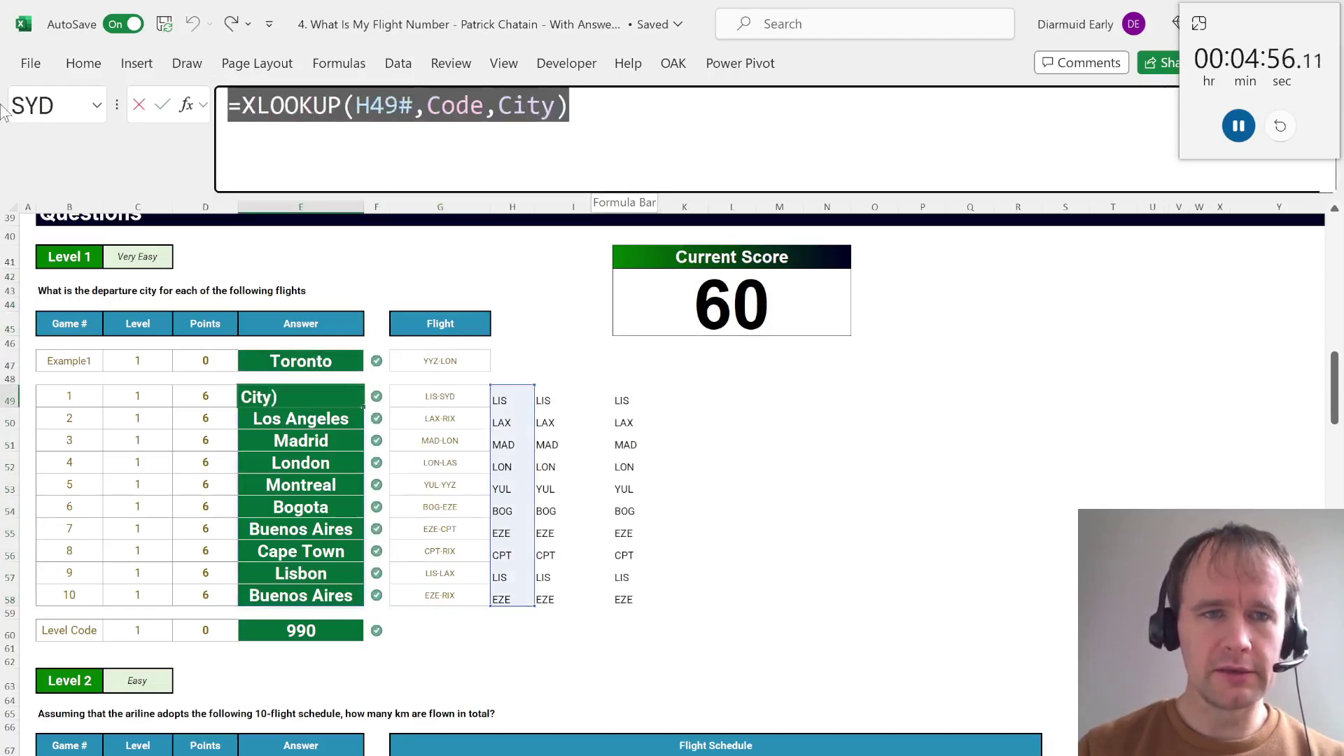
click(287, 231)
click(294, 358)
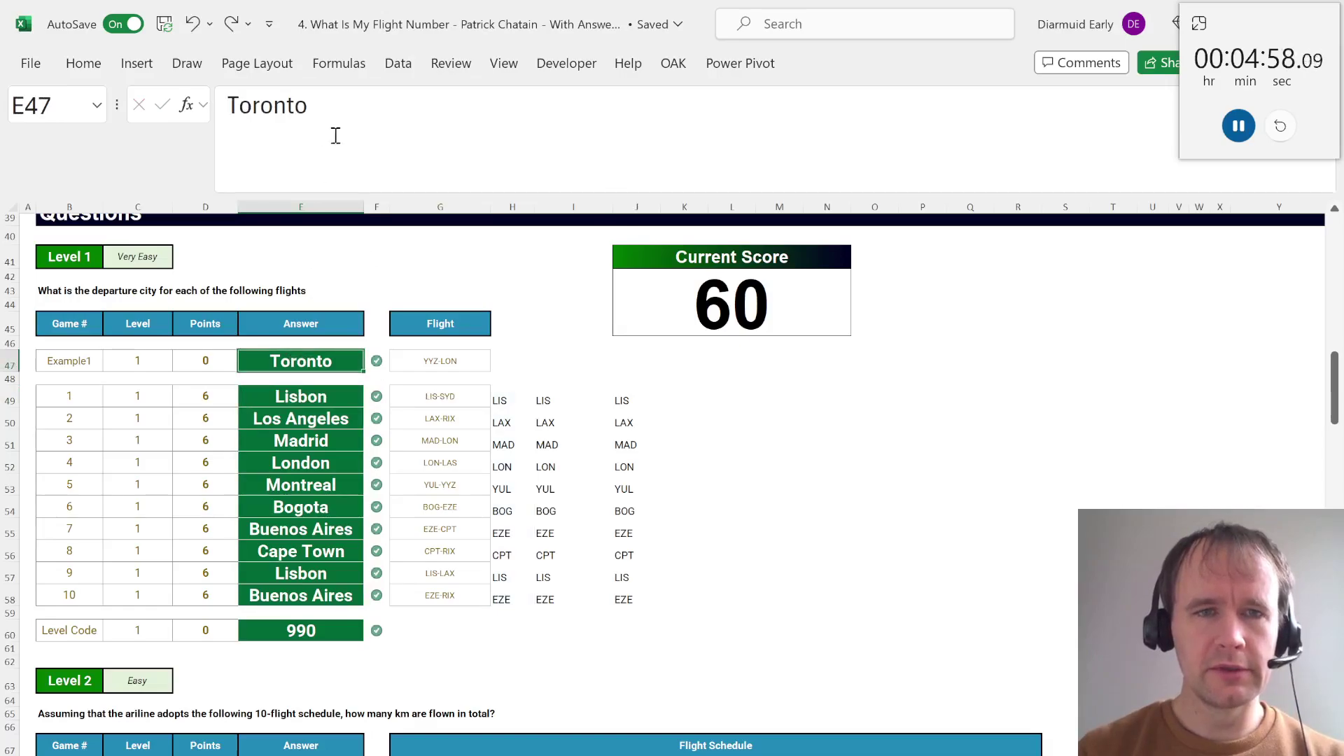
drag(336, 135, 89, 51)
key(ctrl+v)
double_click(379, 103)
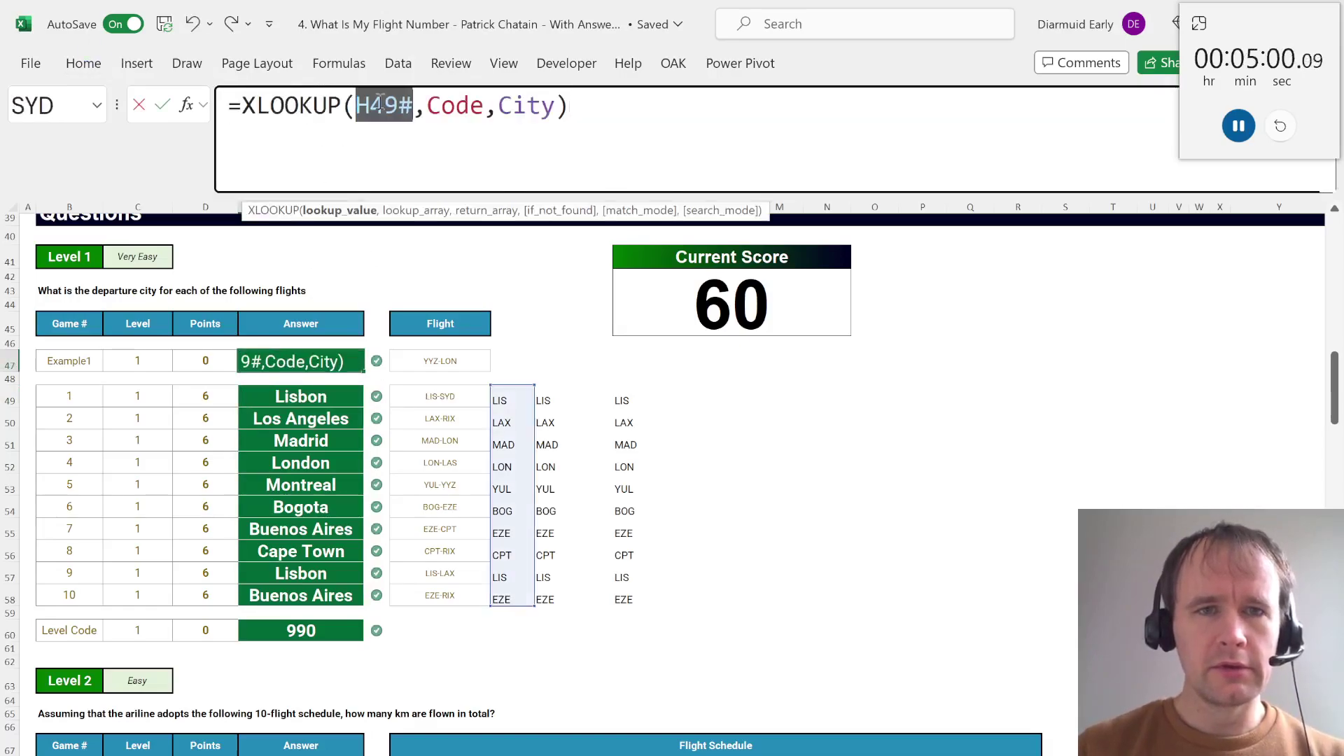
click(503, 361)
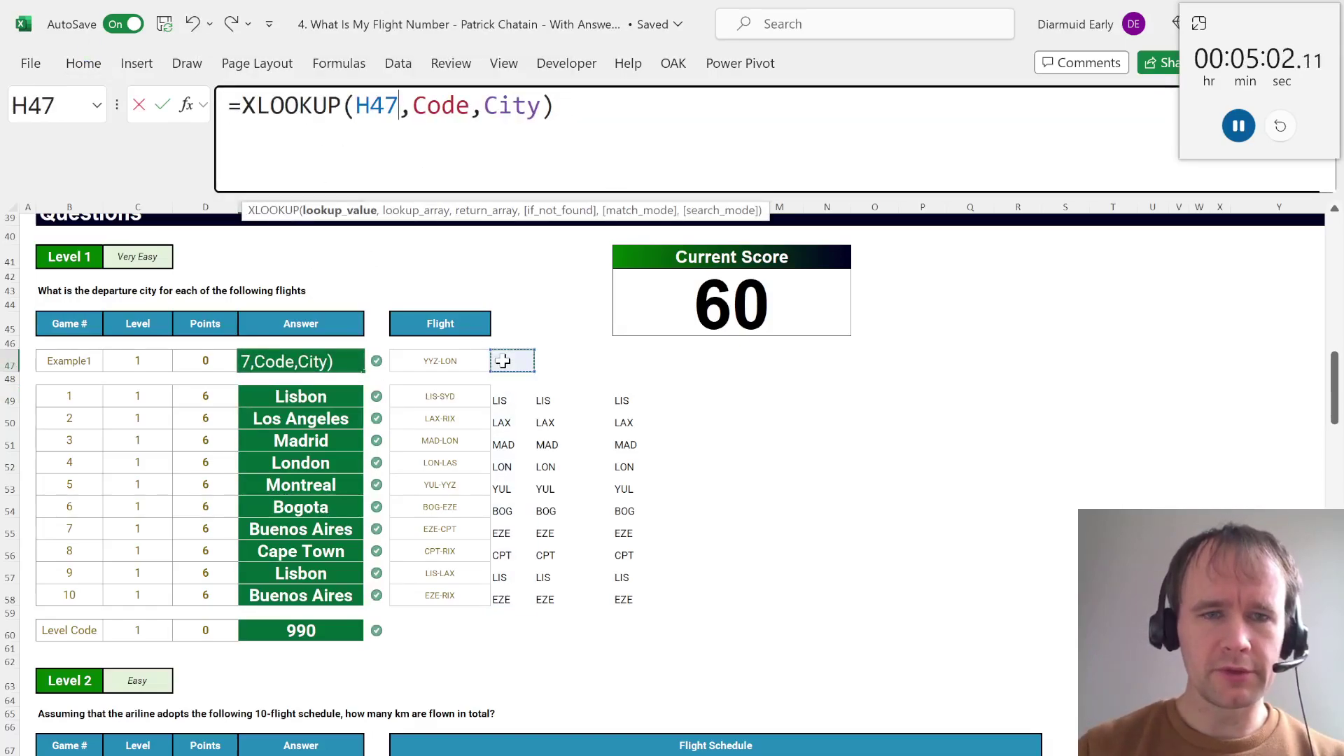
key(Return)
Copy the TEXTBEFORE formula from H49 into H47 and shorten its text range to G49
click(503, 361)
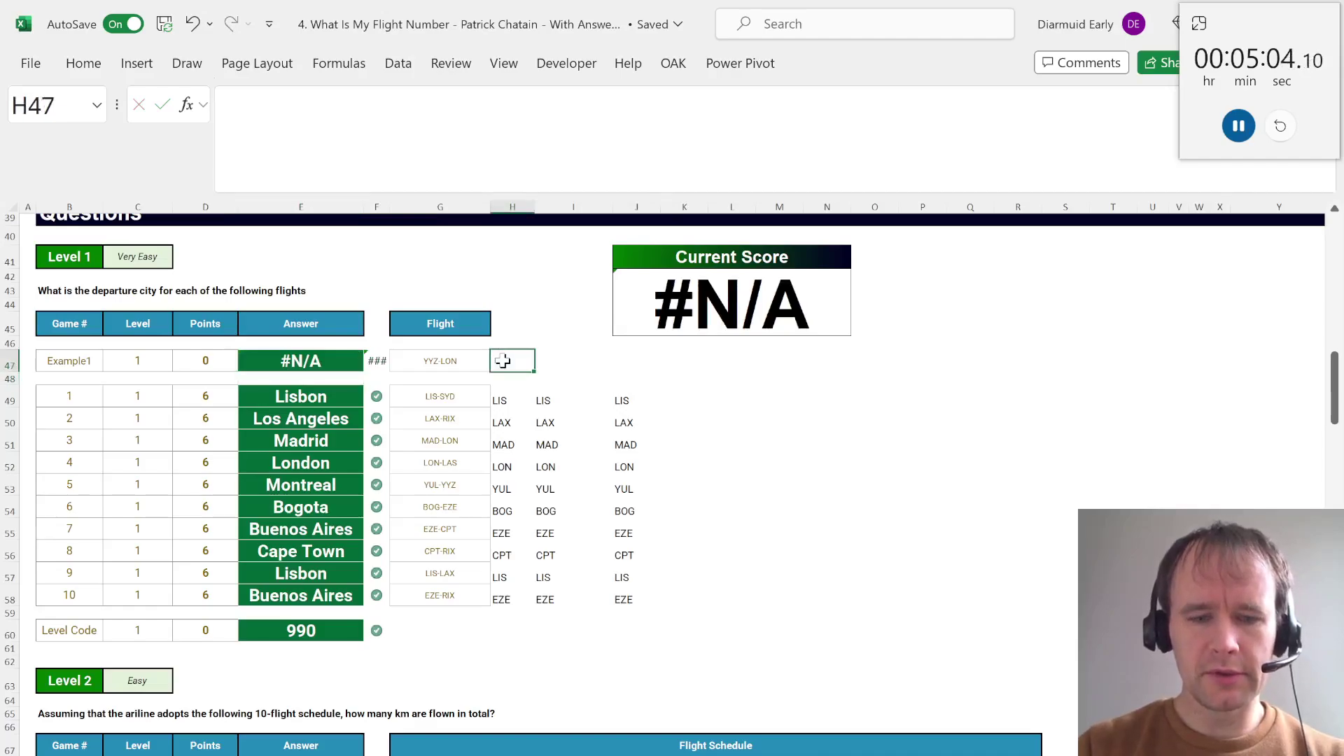
key(Down)
key(Down)
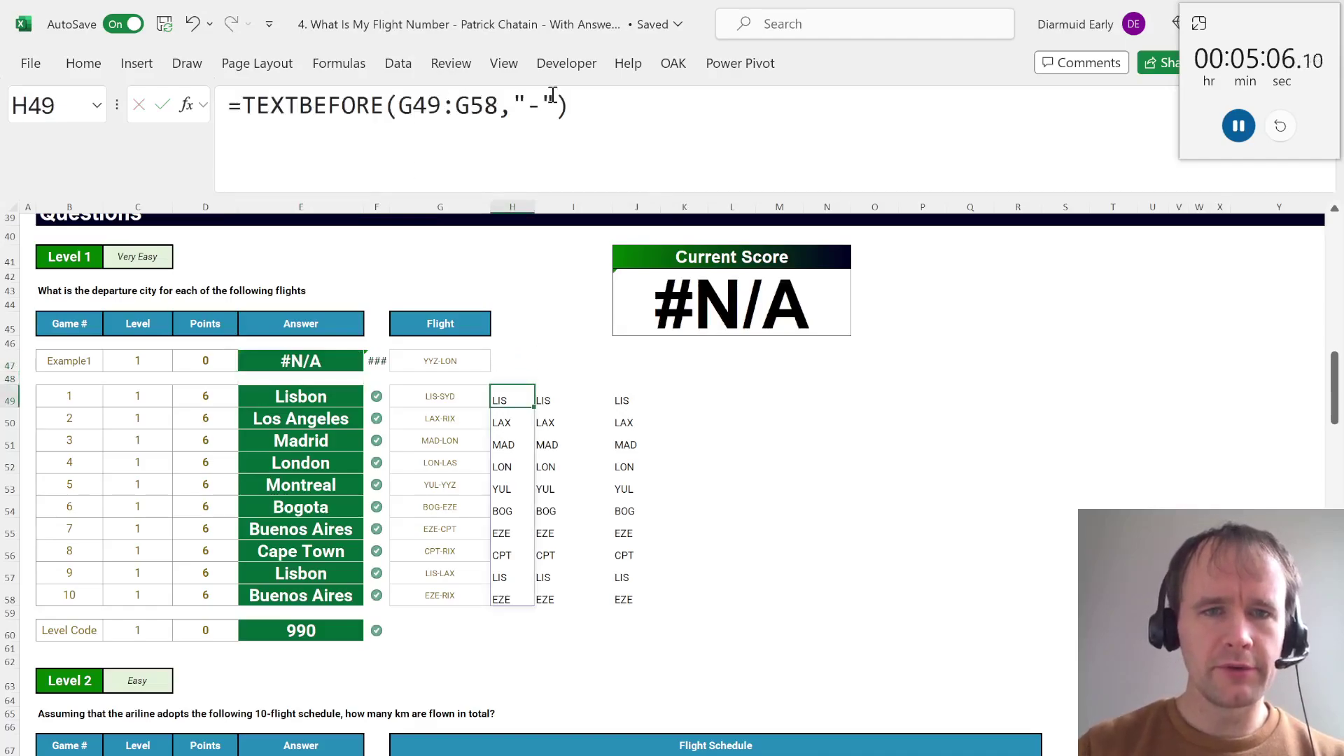
drag(620, 105, 4, 94)
key(Escape)
key(Up)
key(Up)
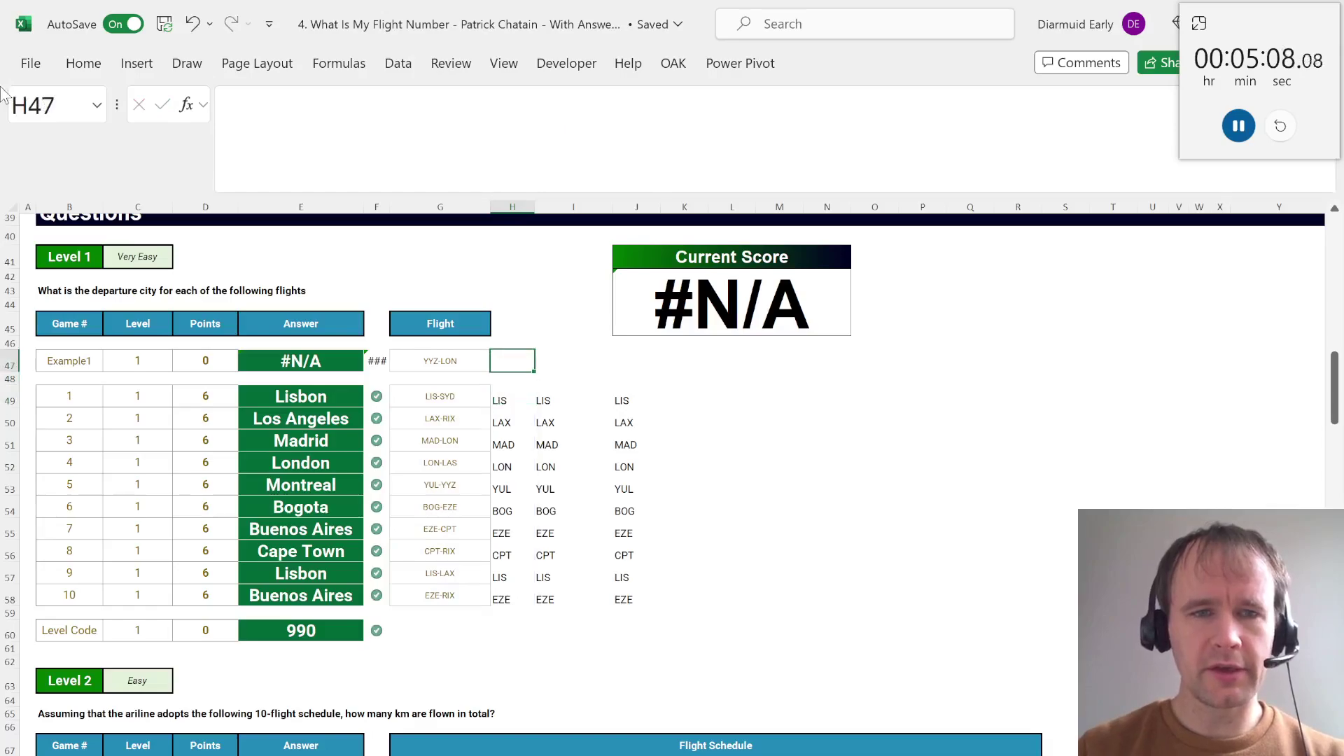
click(280, 117)
key(ctrl+v)
click(505, 112)
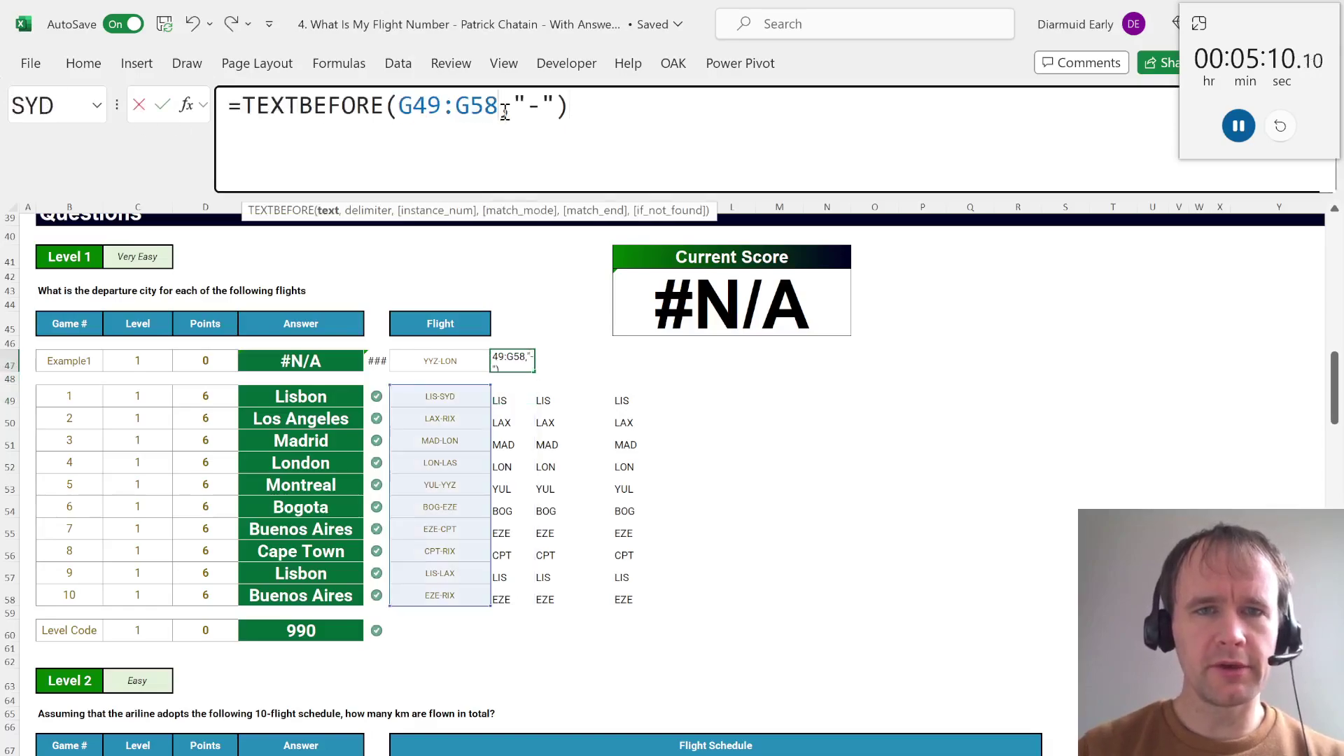
key(BackSpace)
key(BackSpace)
key(BackSpace)
key(BackSpace)
key(Return)
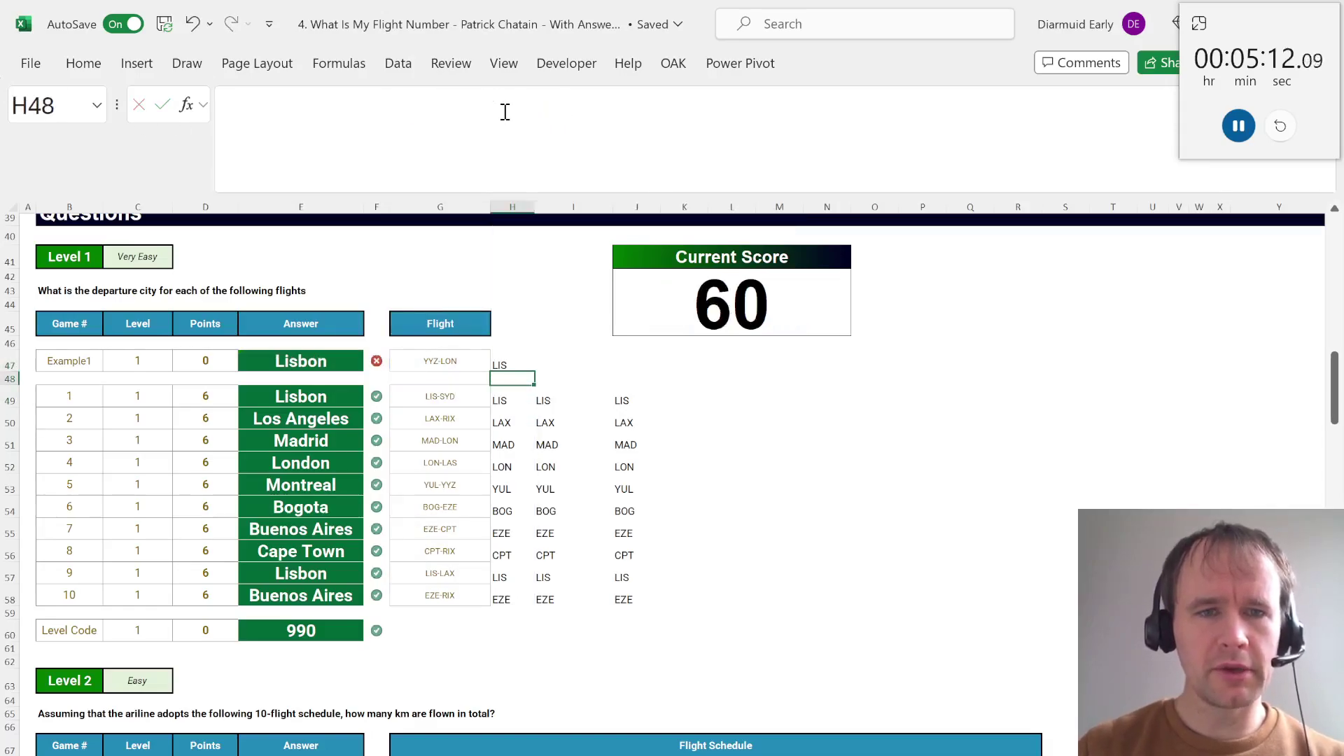
Change the TEXTBEFORE reference in H47 to the example flight in G47
key(Up)
key(Left)
key(Right)
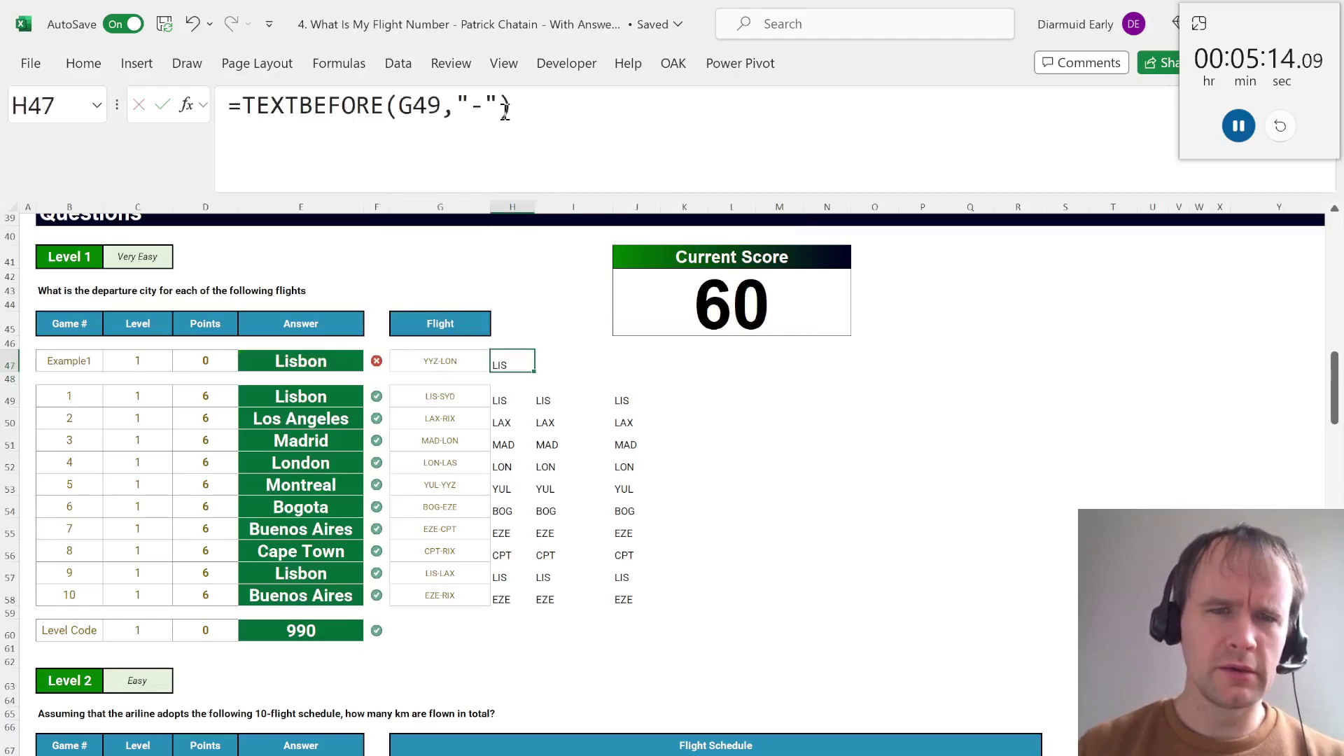
double_click(448, 112)
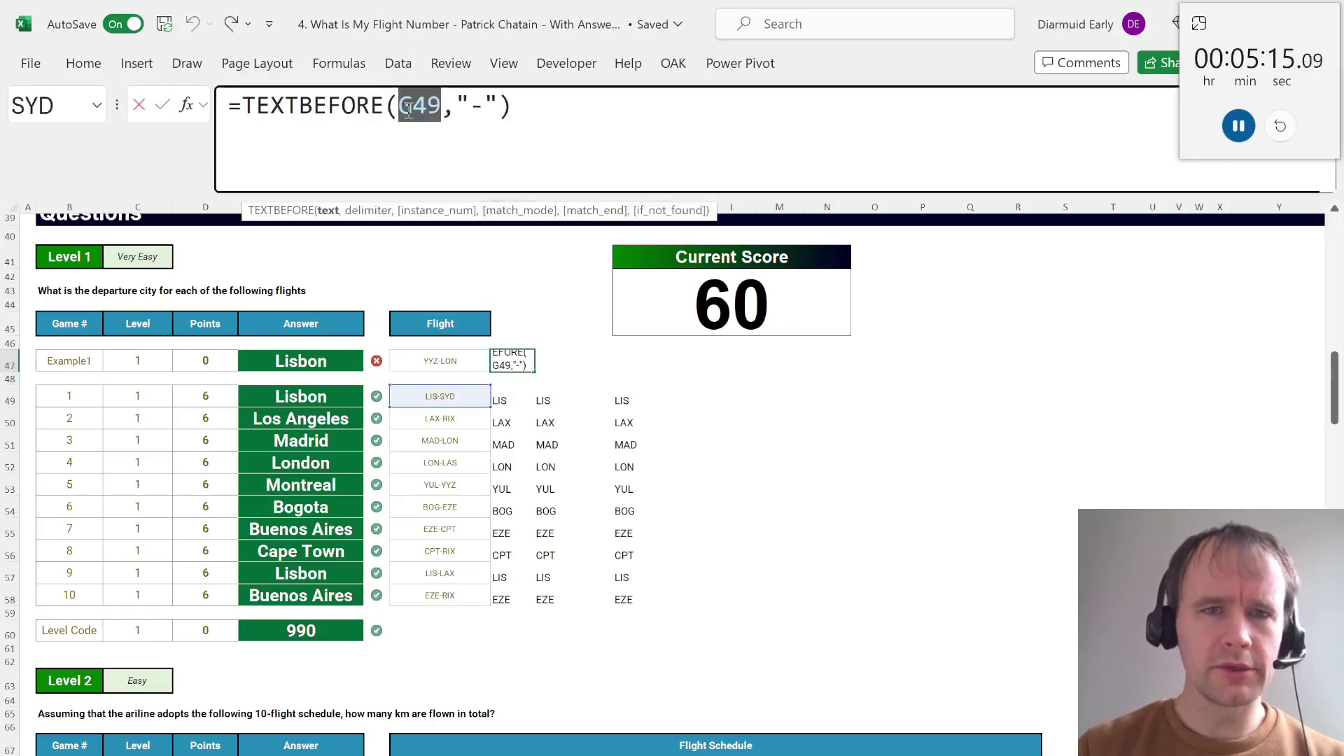
click(445, 357)
key(Return)
click(445, 358)
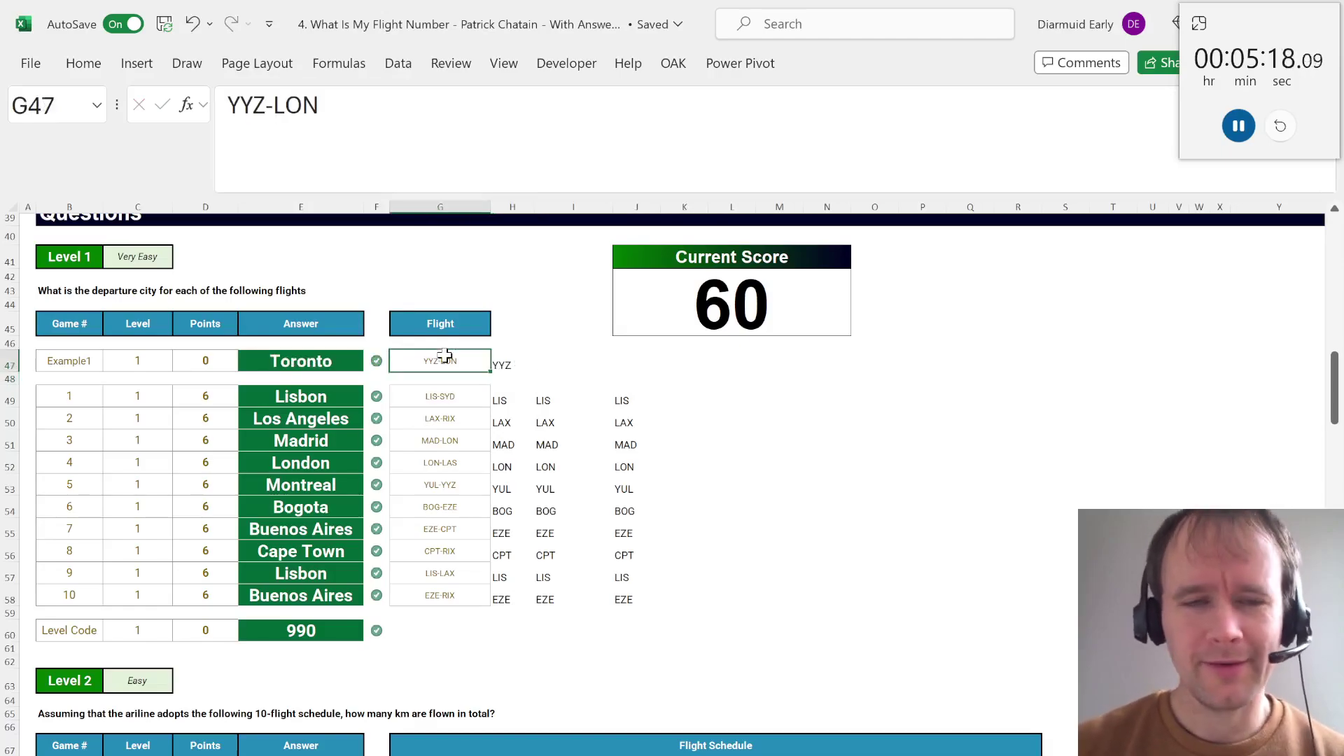
Examine the Level 1 example row, the first three answers and the Level Code formula in E60
key(Left)
key(Left)
key(Left)
key(shift+space)
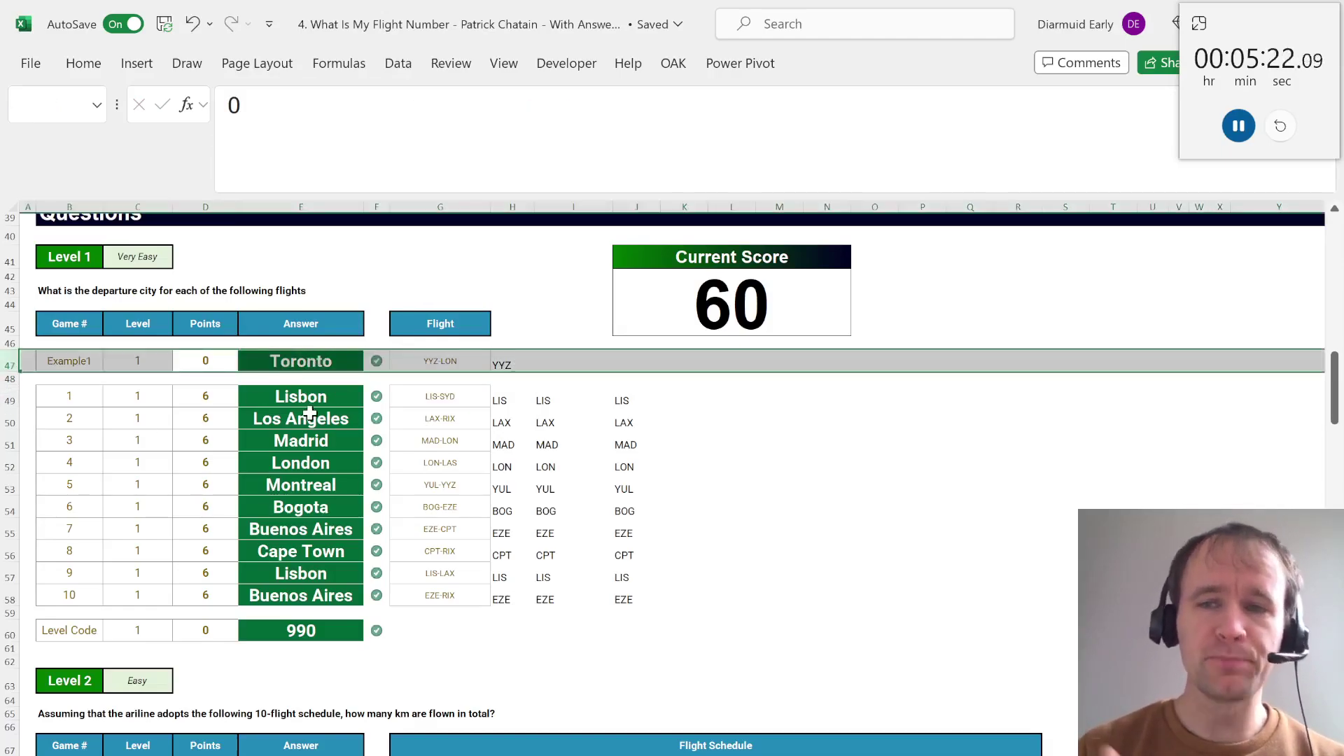
drag(276, 395, 273, 440)
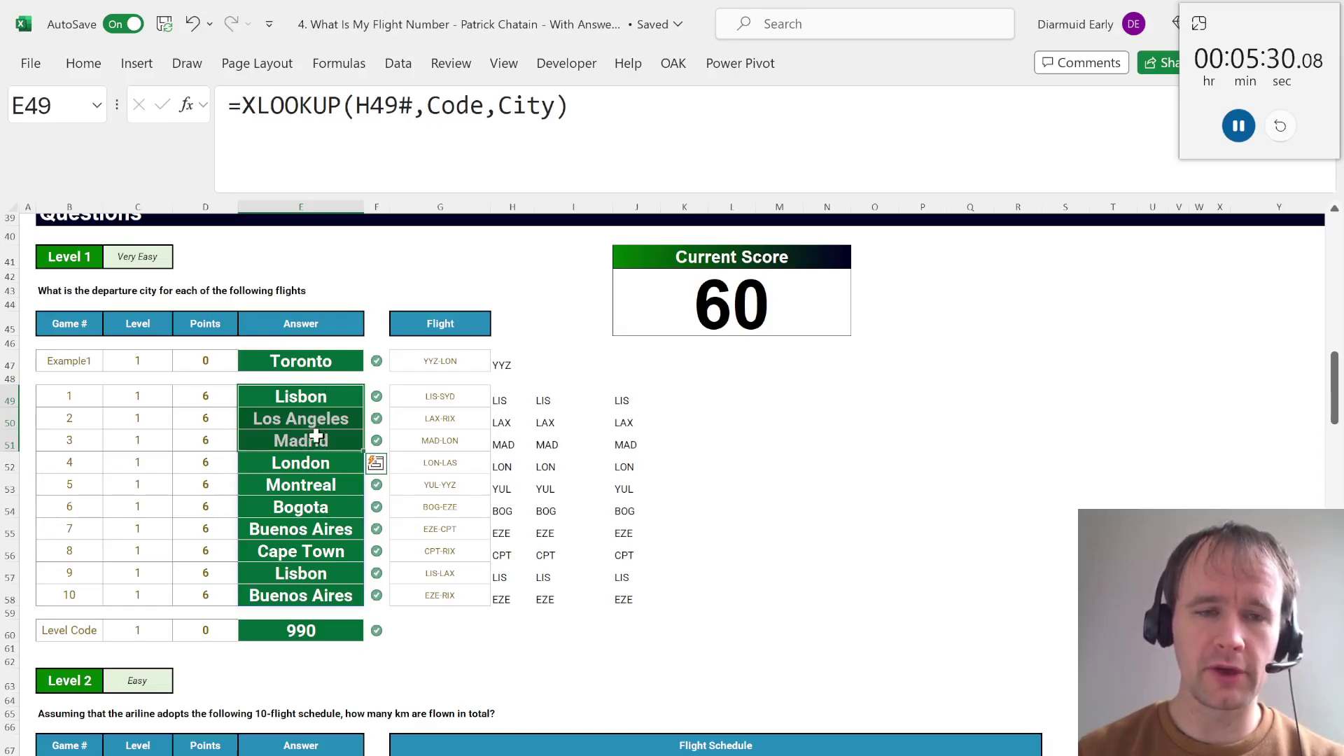
click(306, 633)
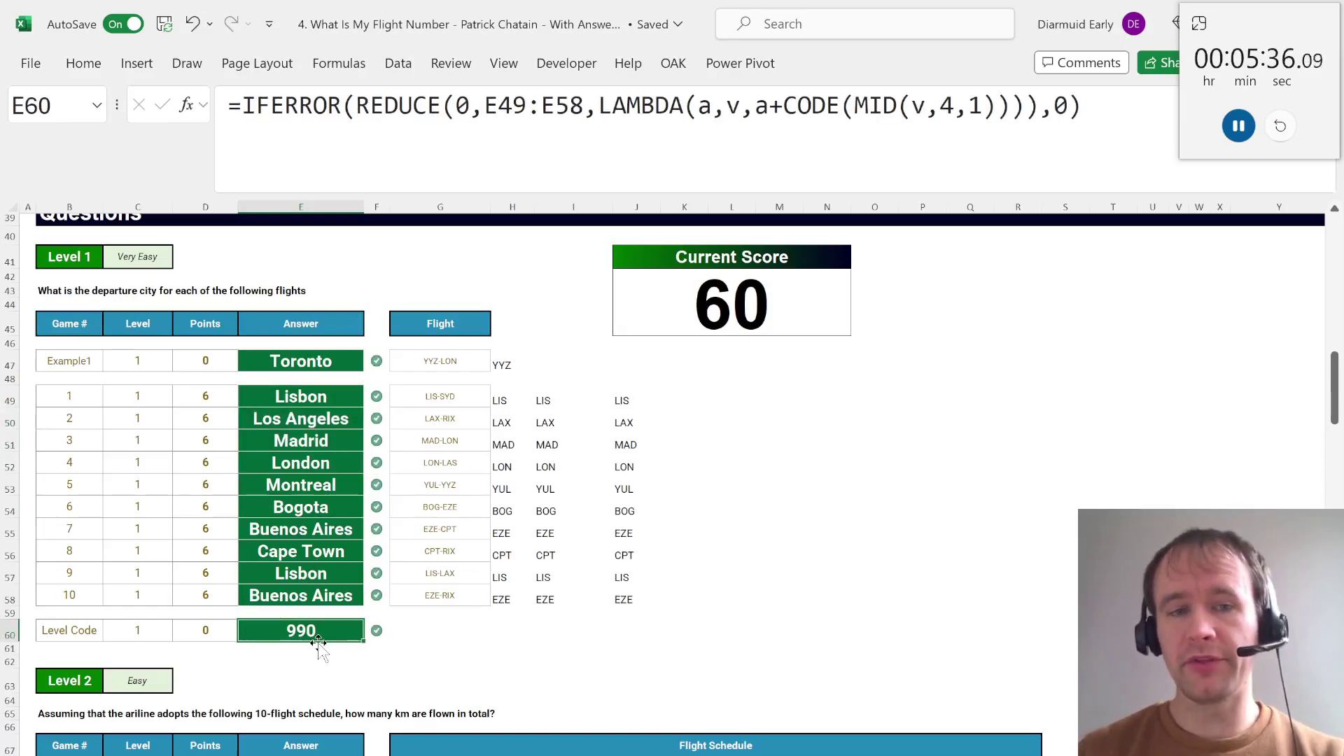
click(589, 137)
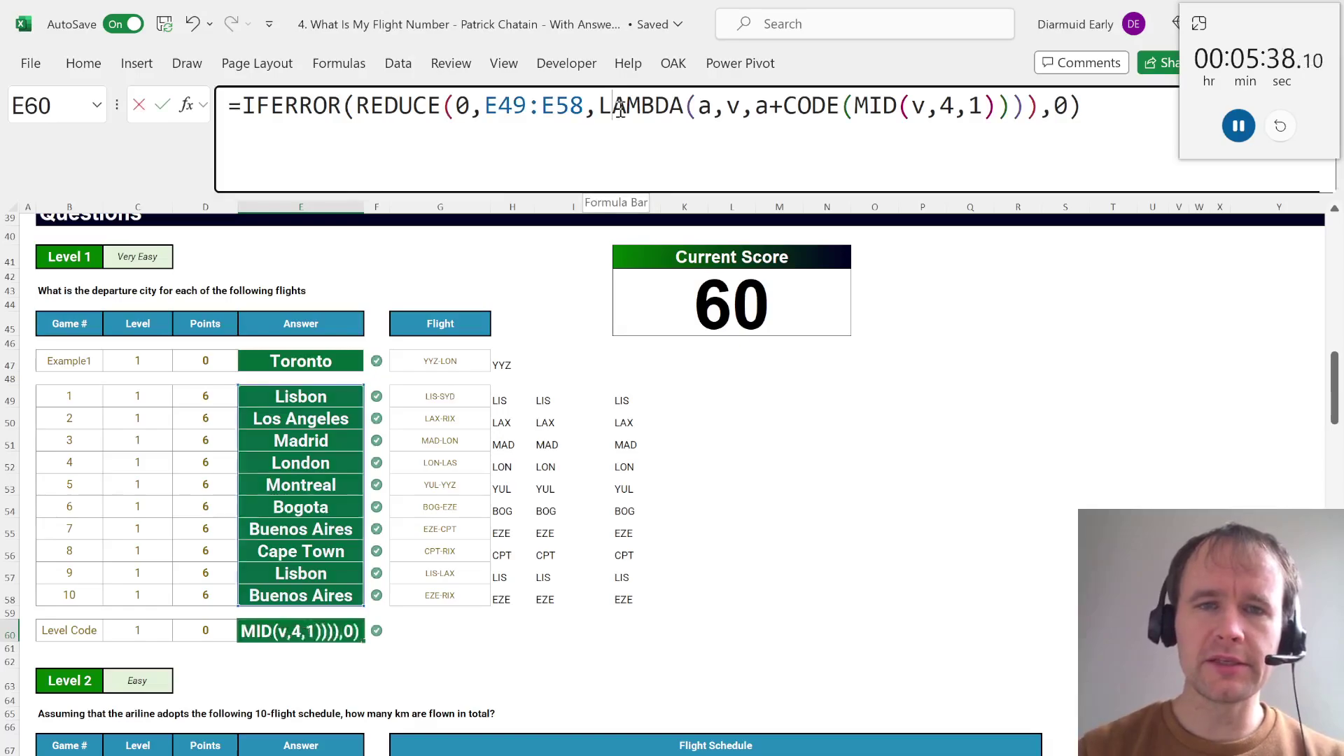
click(619, 110)
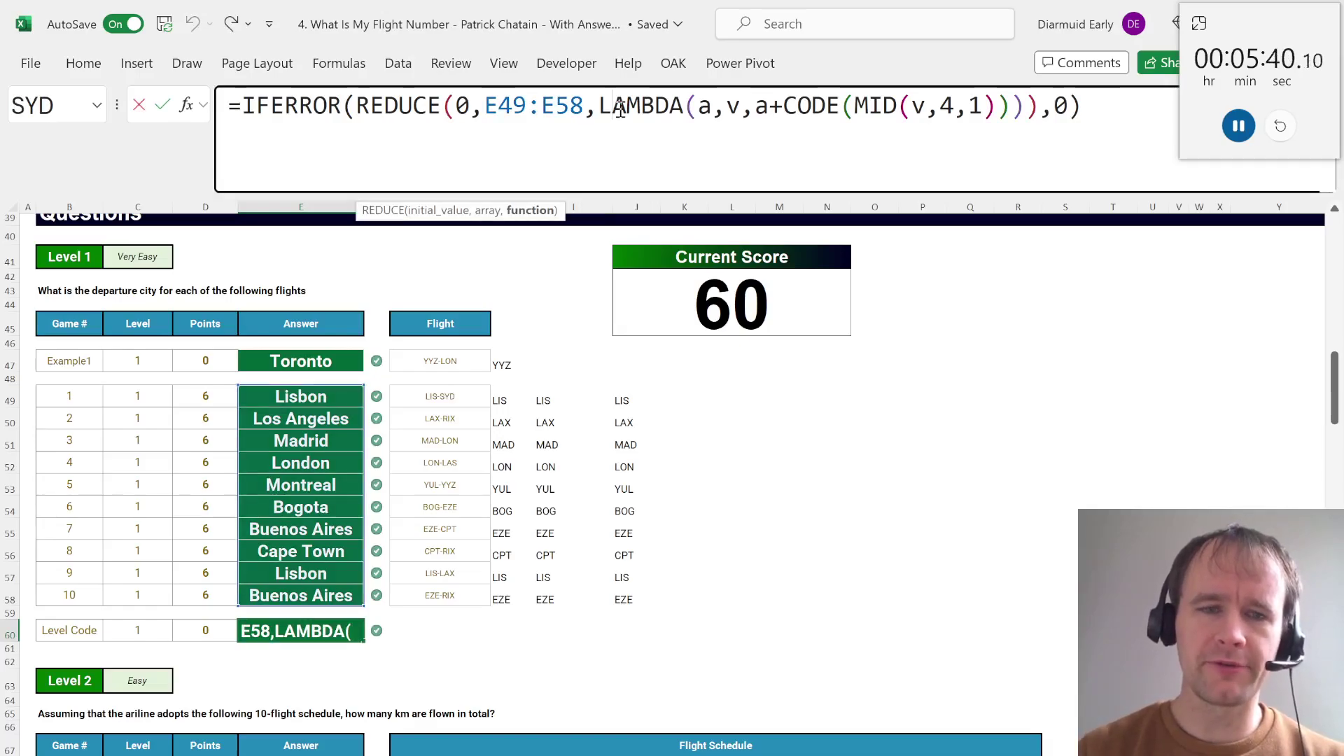
key(Escape)
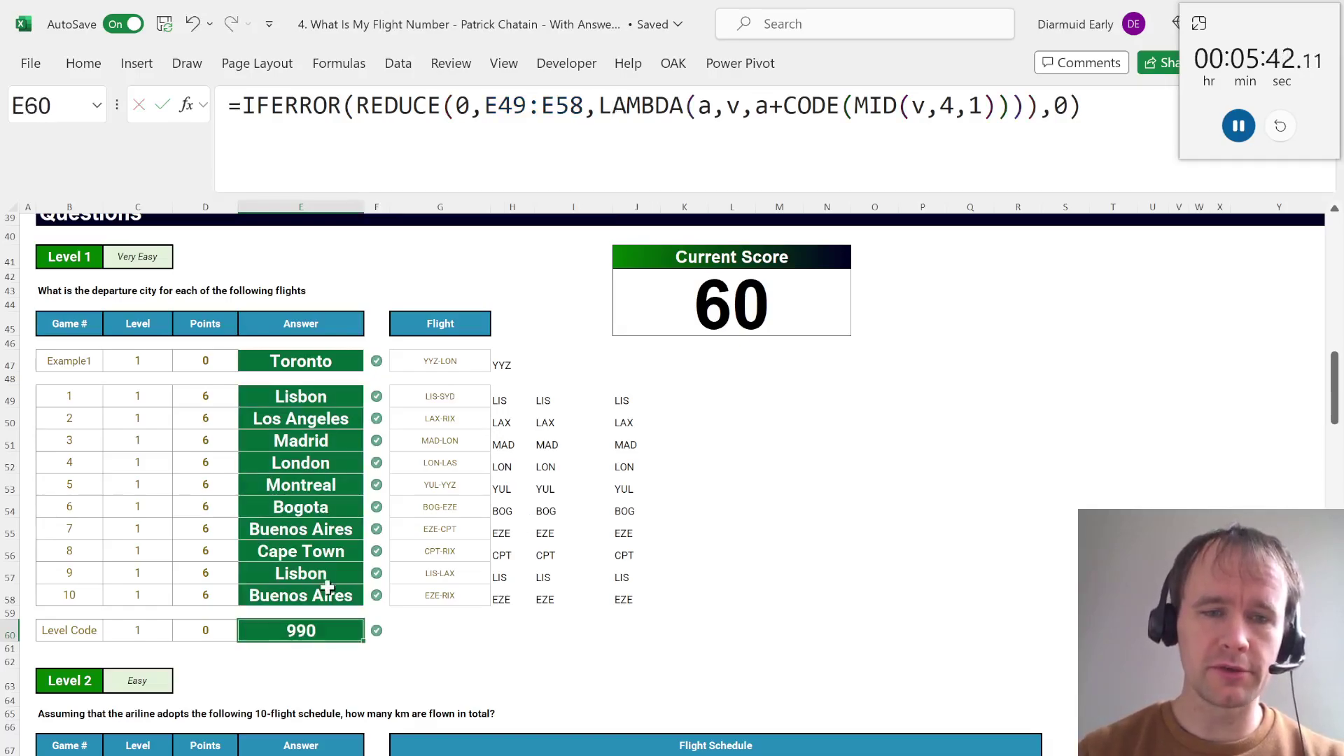
Check the Level 1 answers in E49:E58 against the range used by the Level Code formula in E60
drag(321, 395, 320, 439)
click(205, 464)
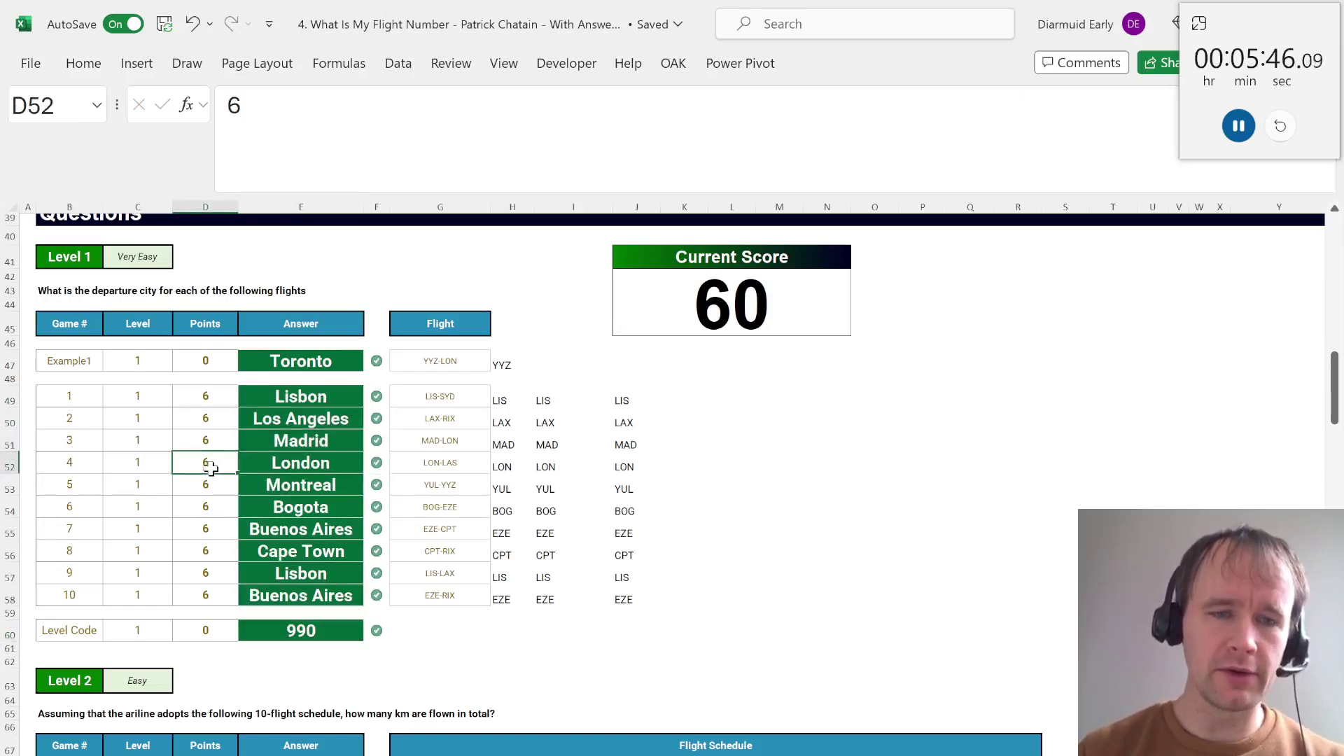
key(ctrl+shift+Down)
click(315, 636)
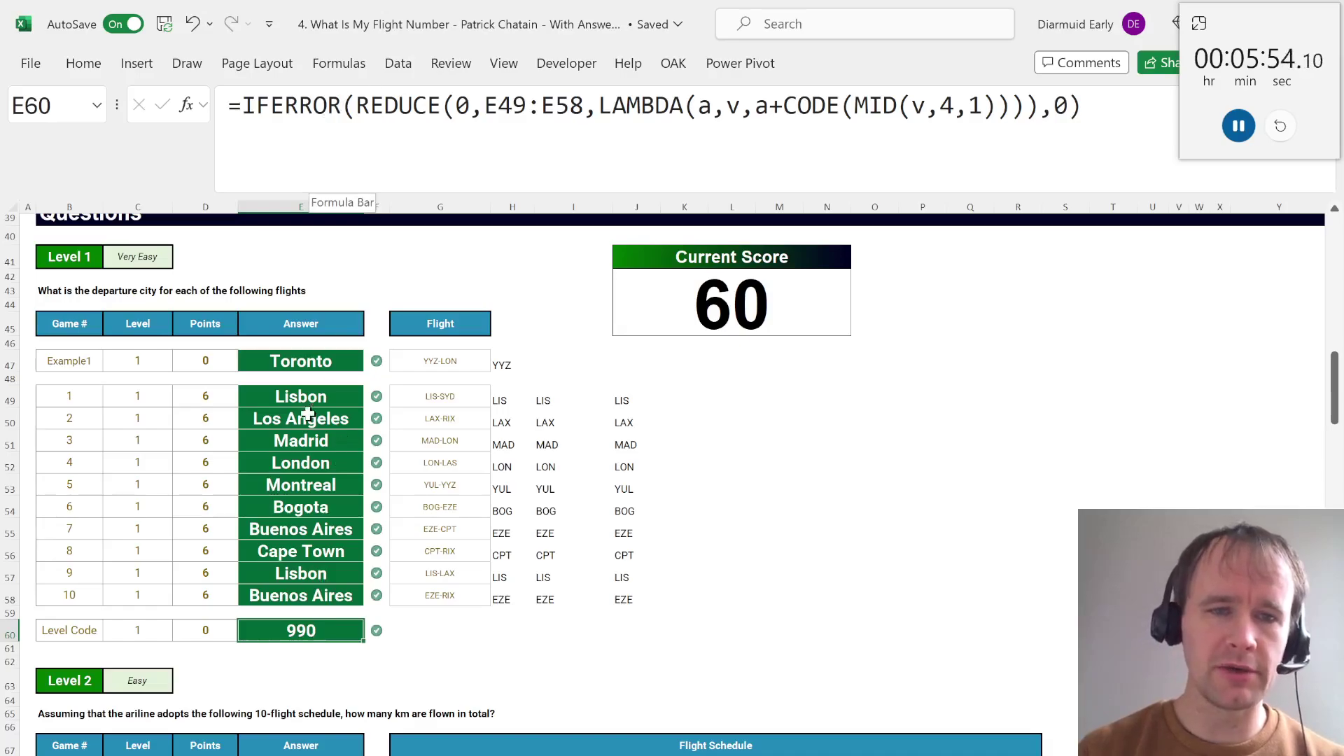
drag(312, 397, 301, 601)
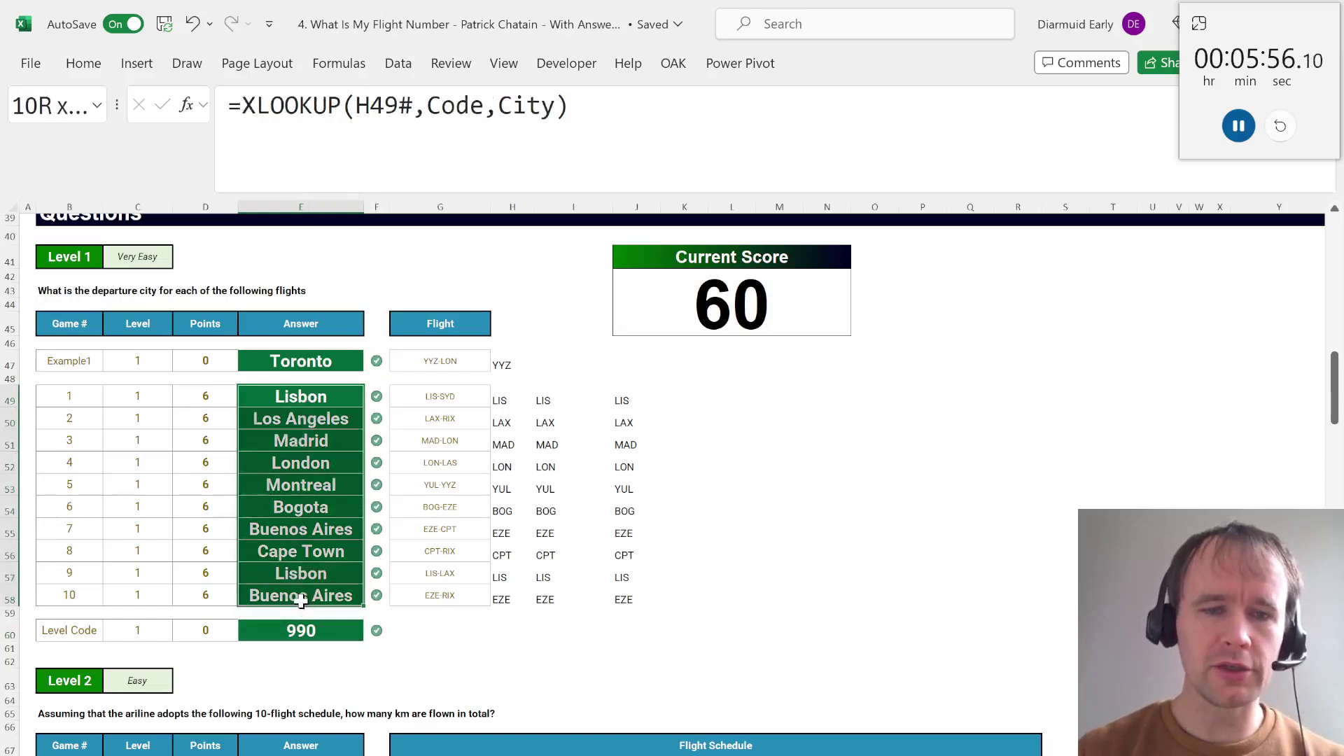
click(300, 644)
click(280, 634)
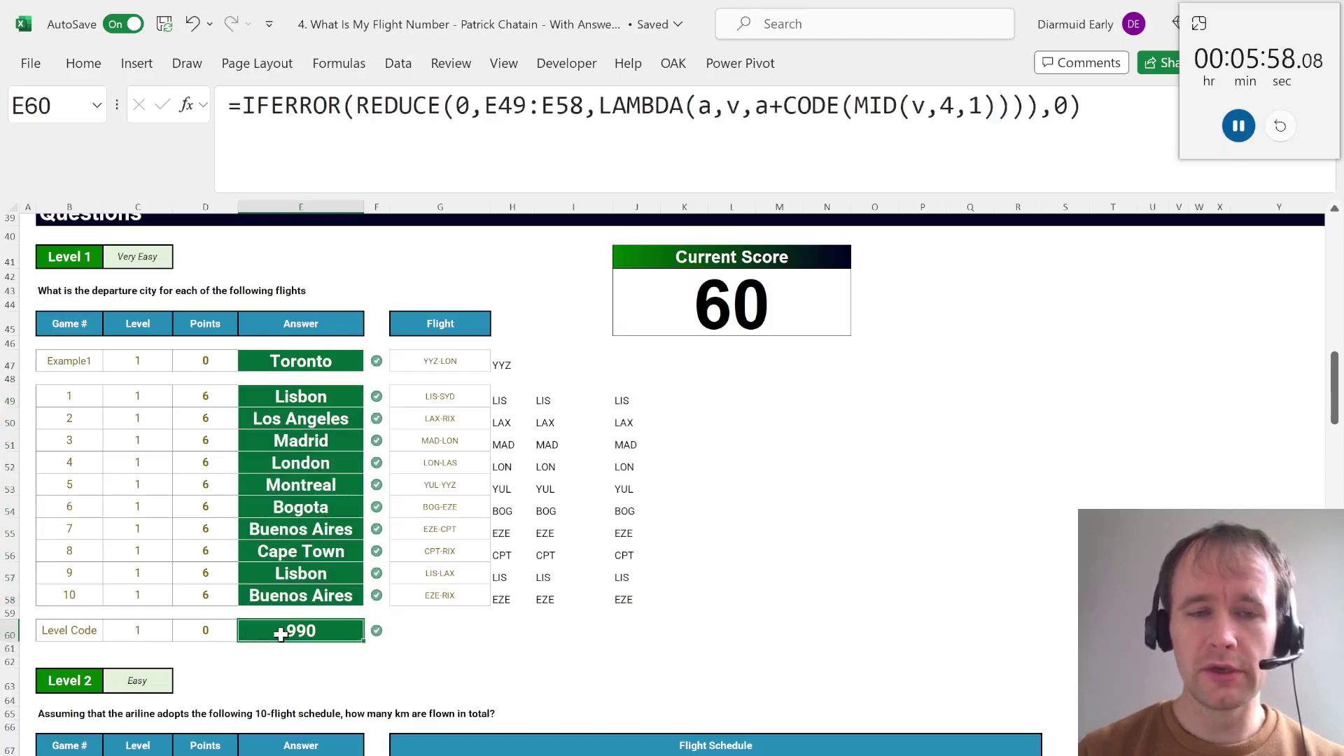
Review the Level 1 points in D49:D58 alongside the Level Code, the example formula in E47 and the first answers
click(207, 441)
key(Up)
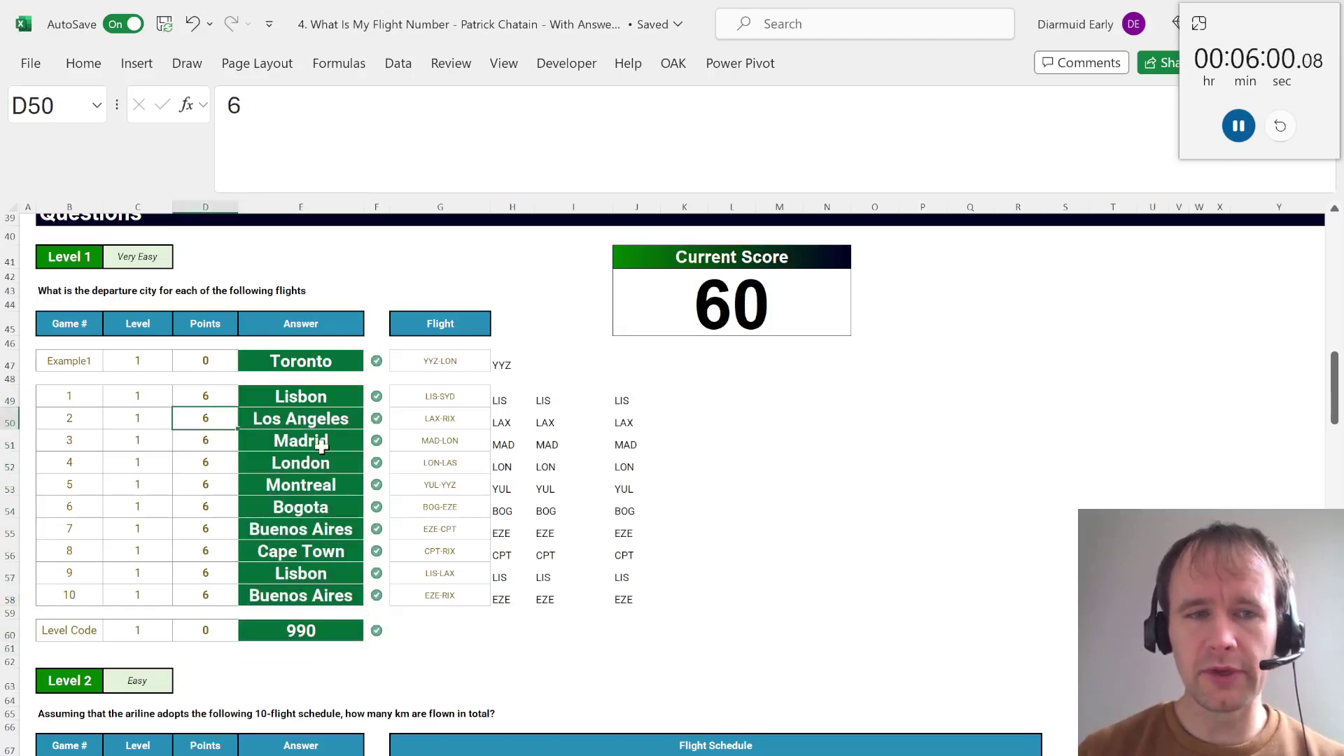
key(Up)
key(ctrl+shift+Down)
key(ctrl+v)
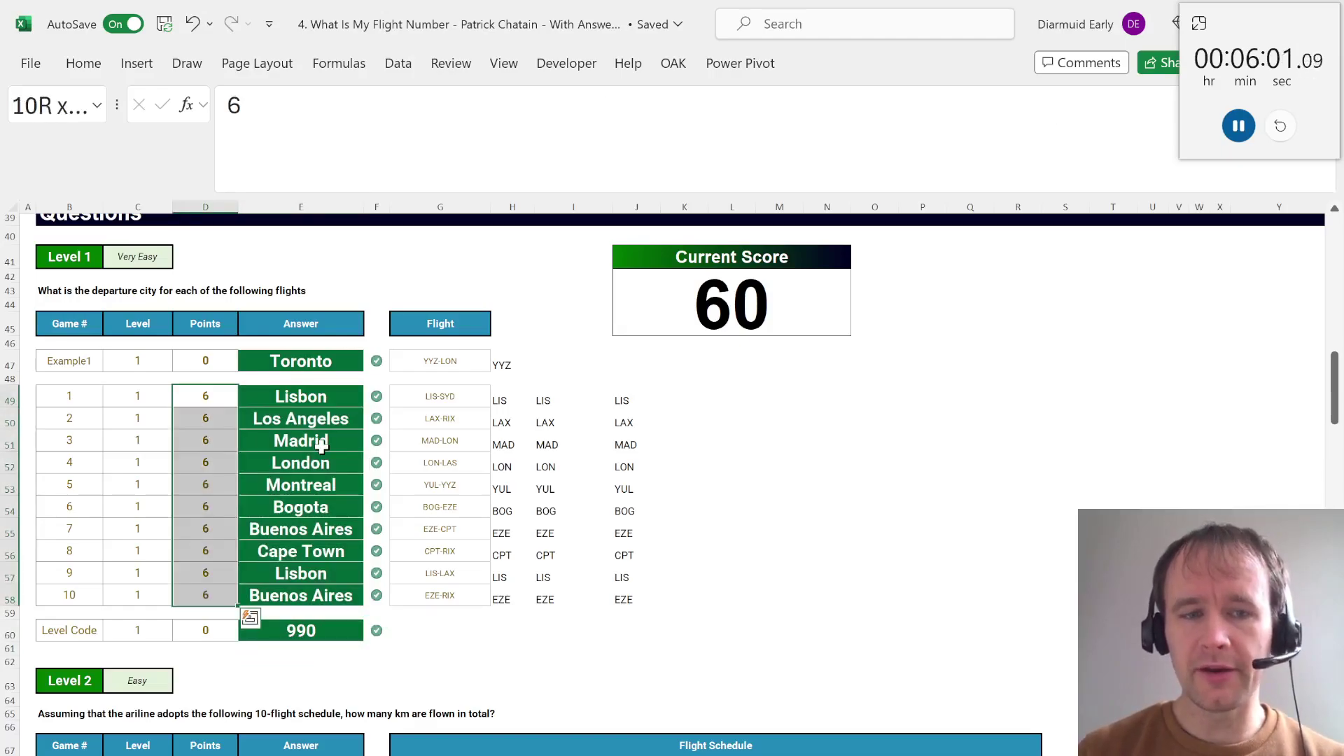
click(294, 574)
click(280, 635)
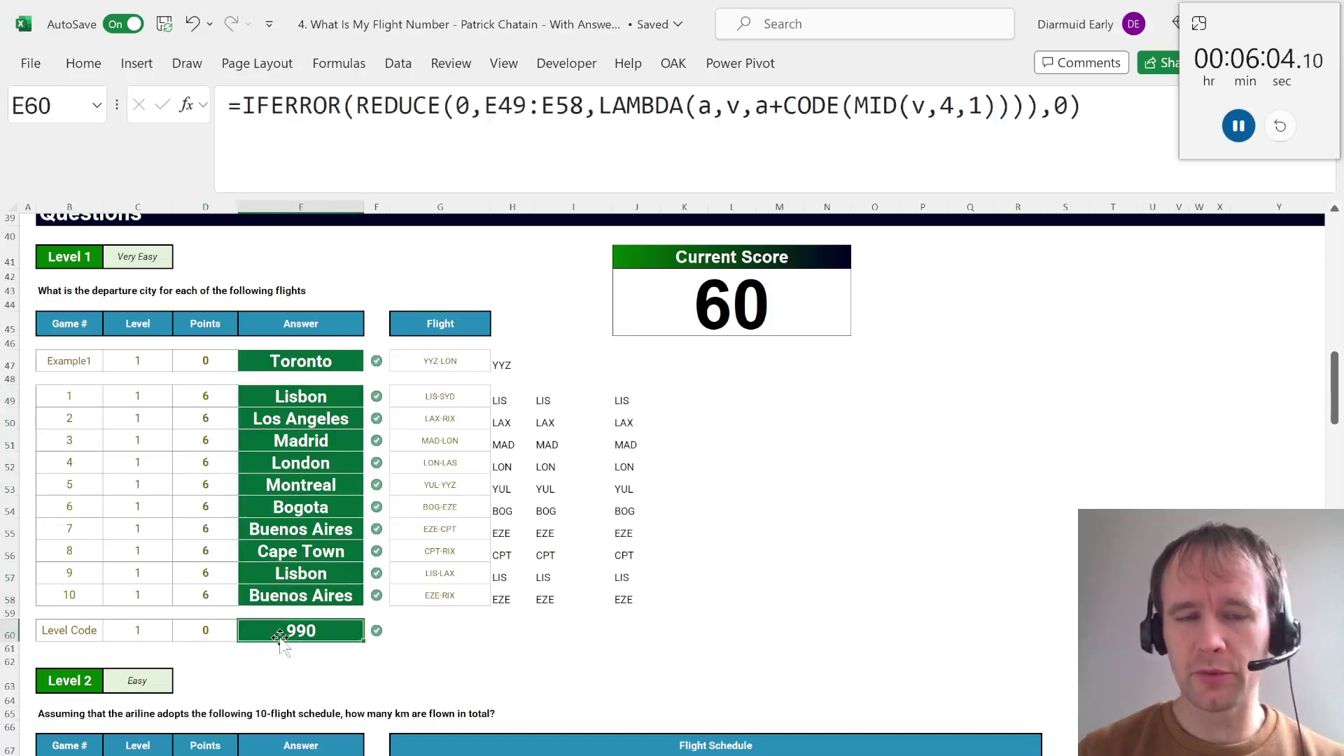
drag(207, 397, 206, 441)
key(ctrl+v)
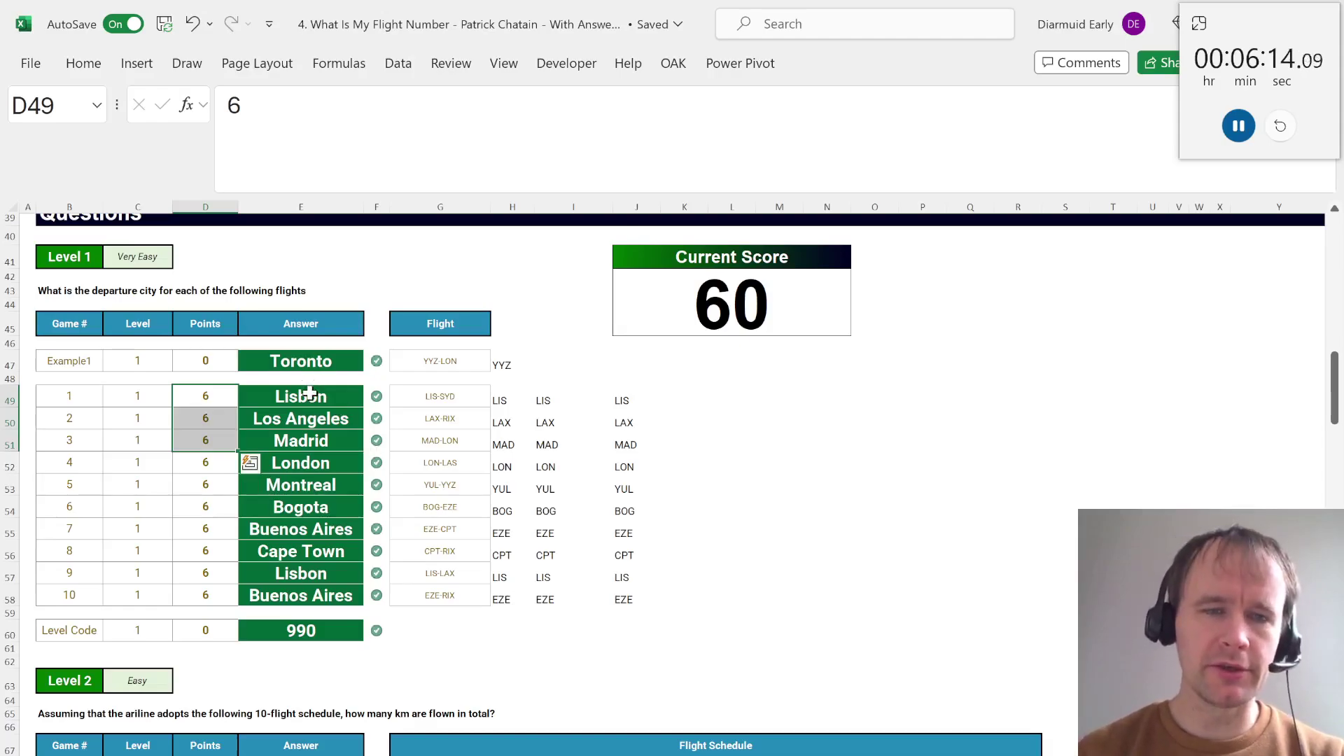
click(299, 362)
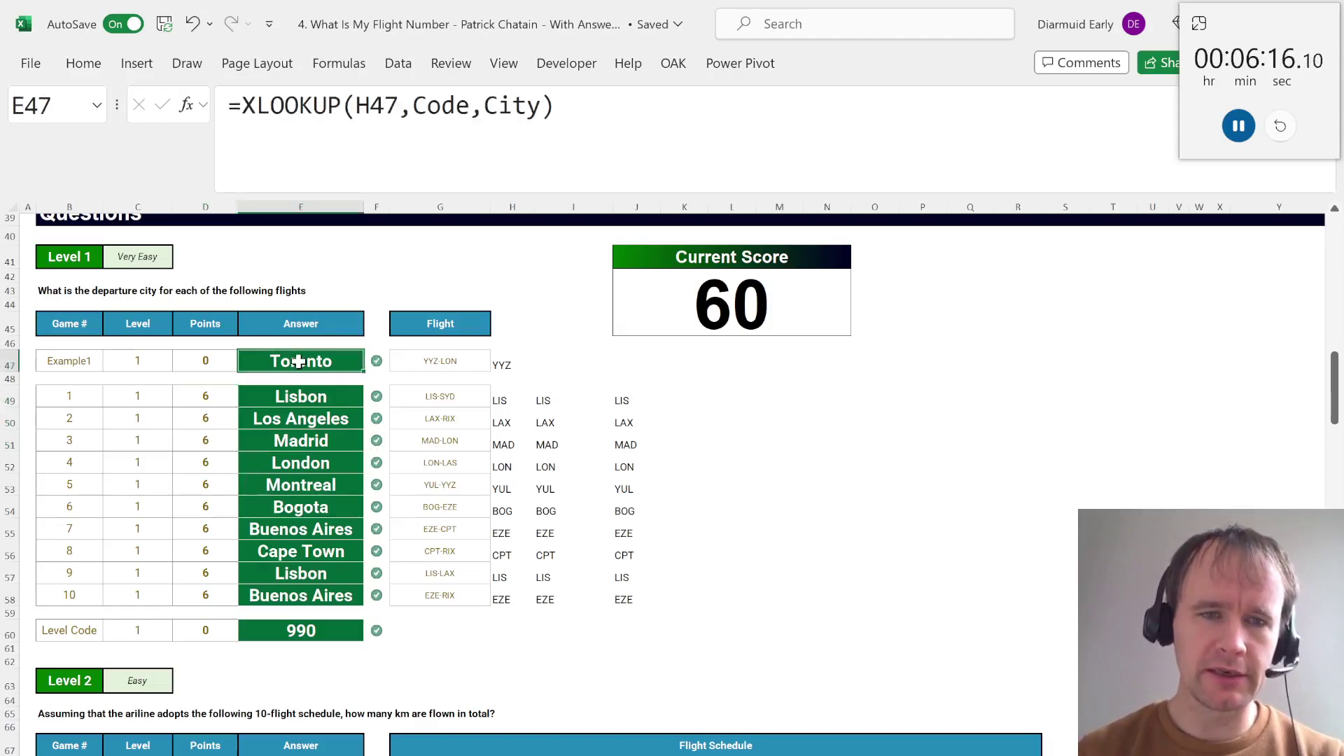
click(289, 402)
drag(291, 406, 291, 442)
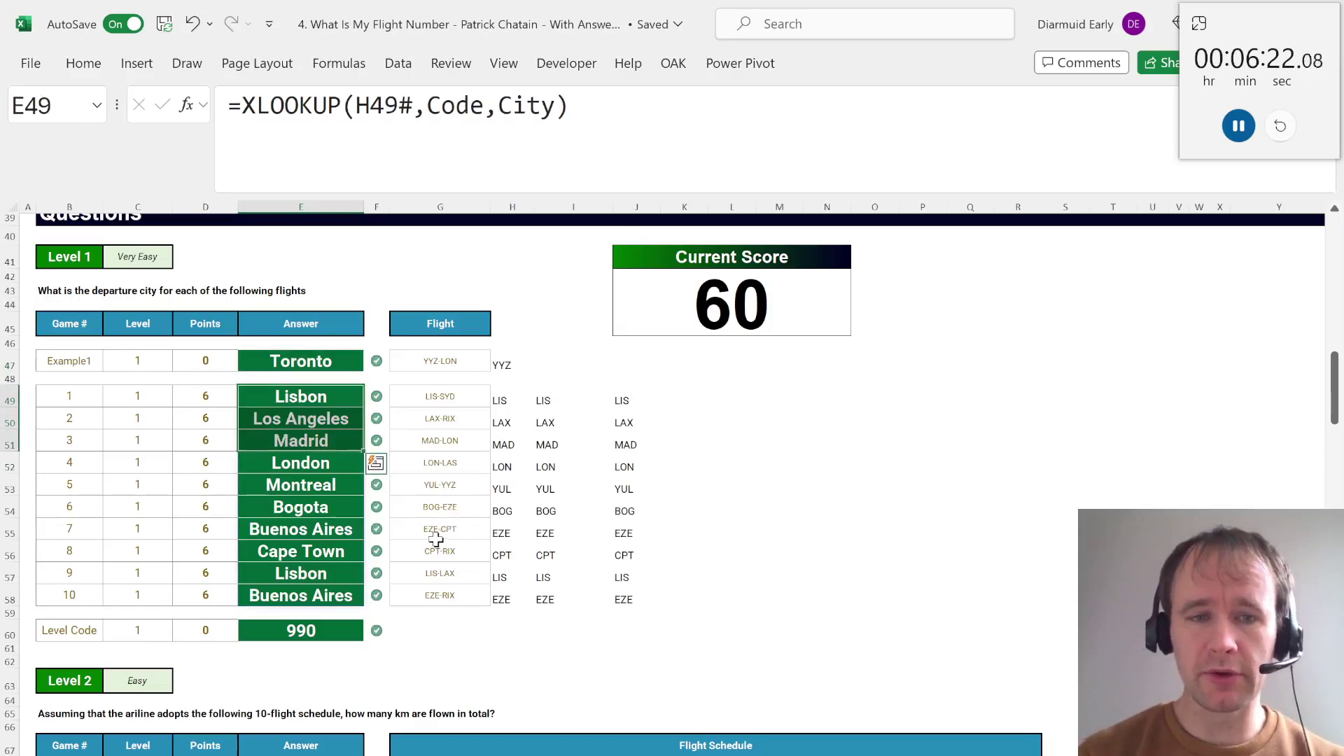
Review the Airport codes table and bonus questions, as well as the Level 2 question and its example flight schedule in G69
click(419, 513)
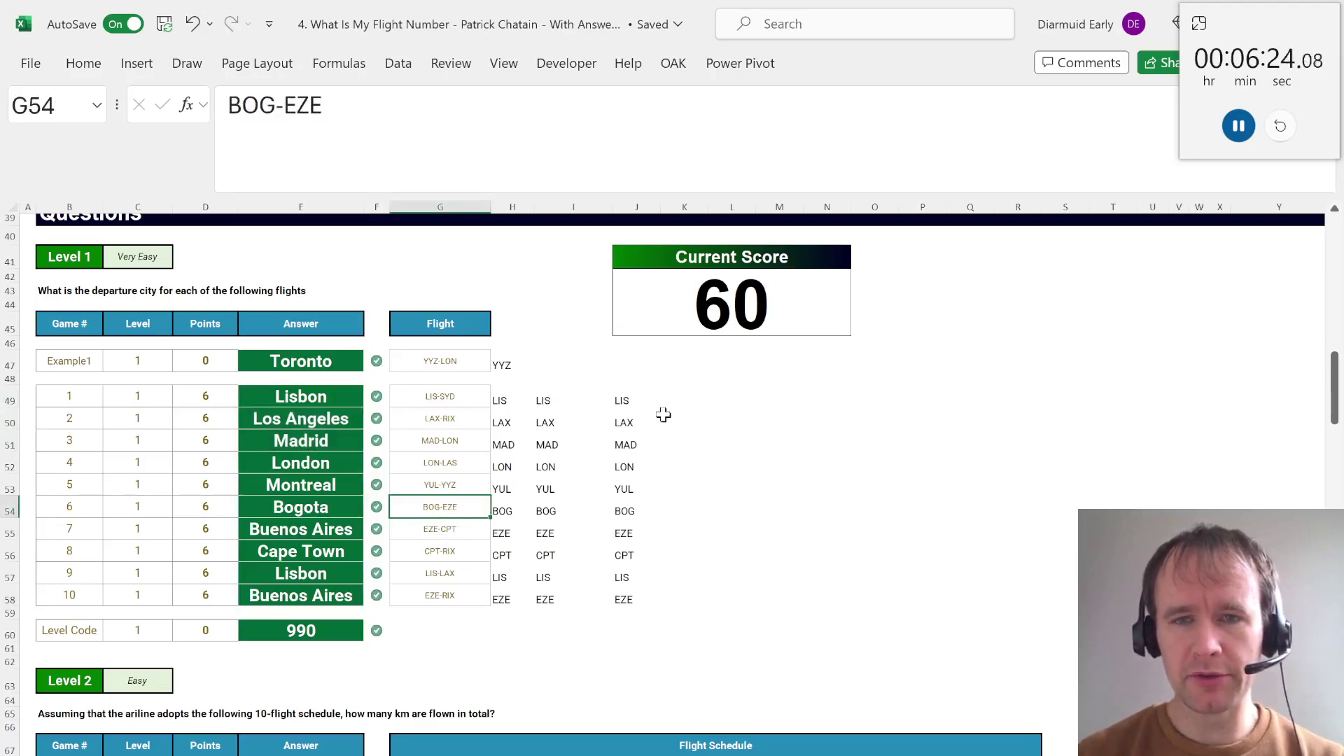
scroll(663, 415, up, 9)
scroll(663, 415, right, 5)
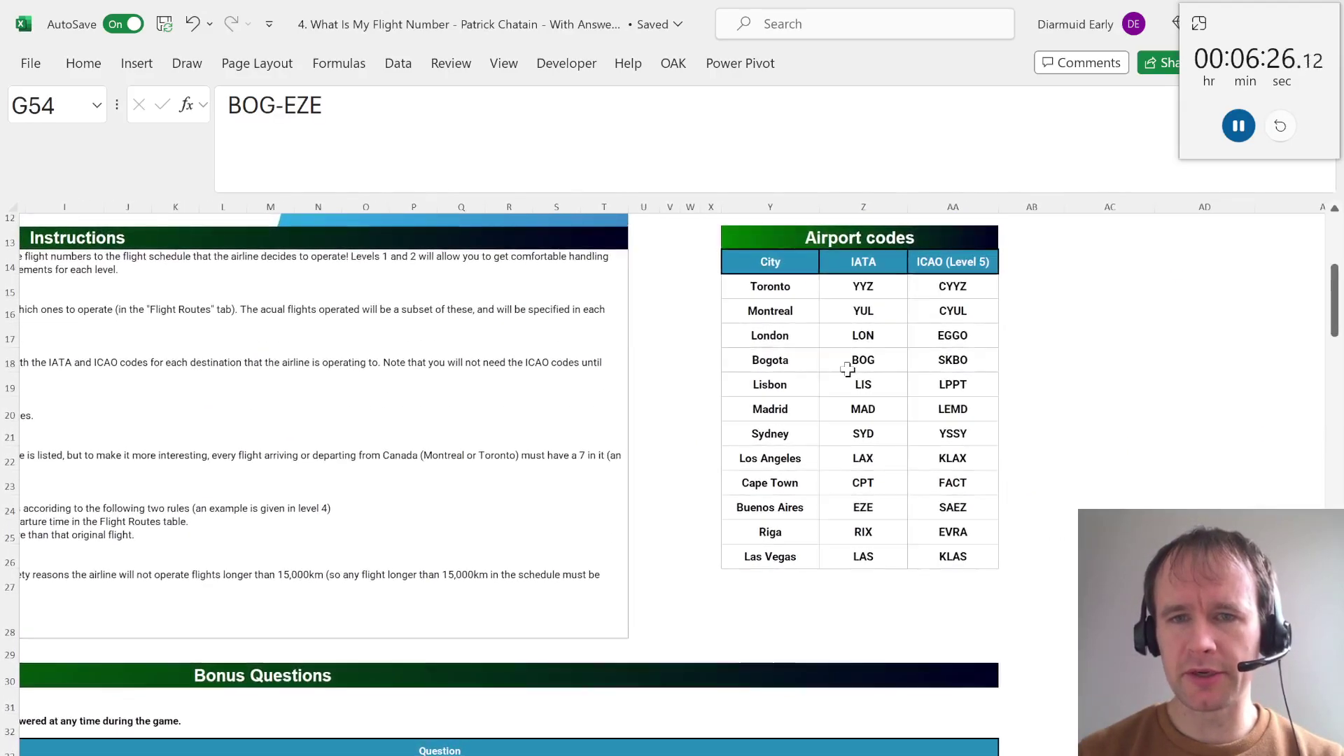
scroll(676, 423, down, 5)
scroll(676, 424, left, 5)
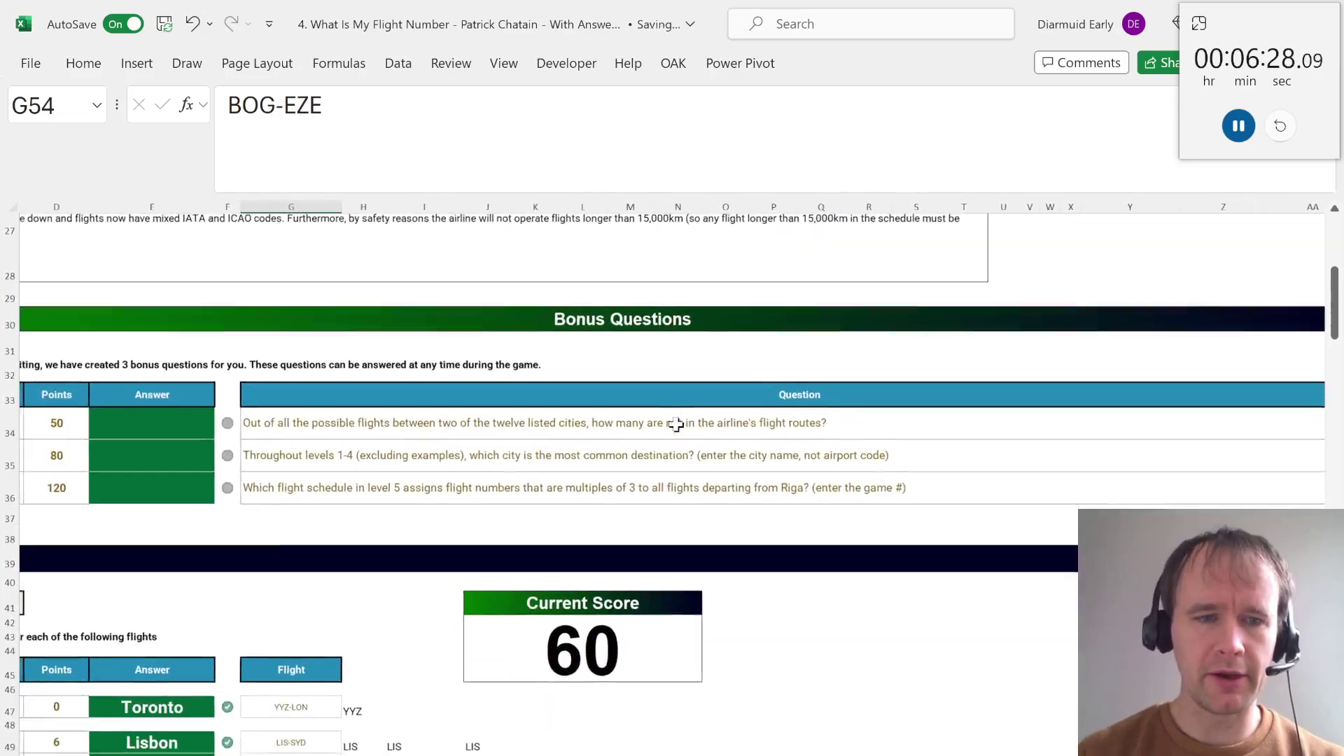
scroll(675, 424, left, 2)
scroll(675, 423, down, 6)
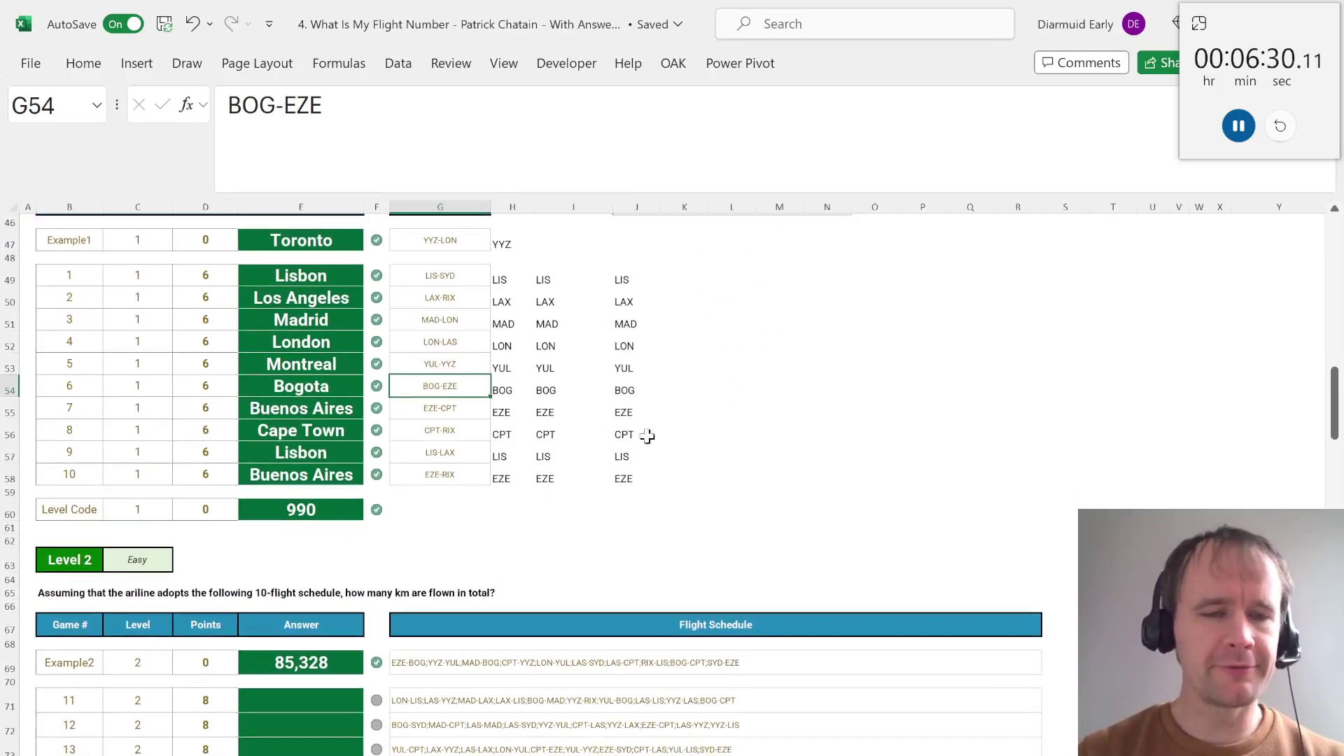
scroll(355, 627, down, 3)
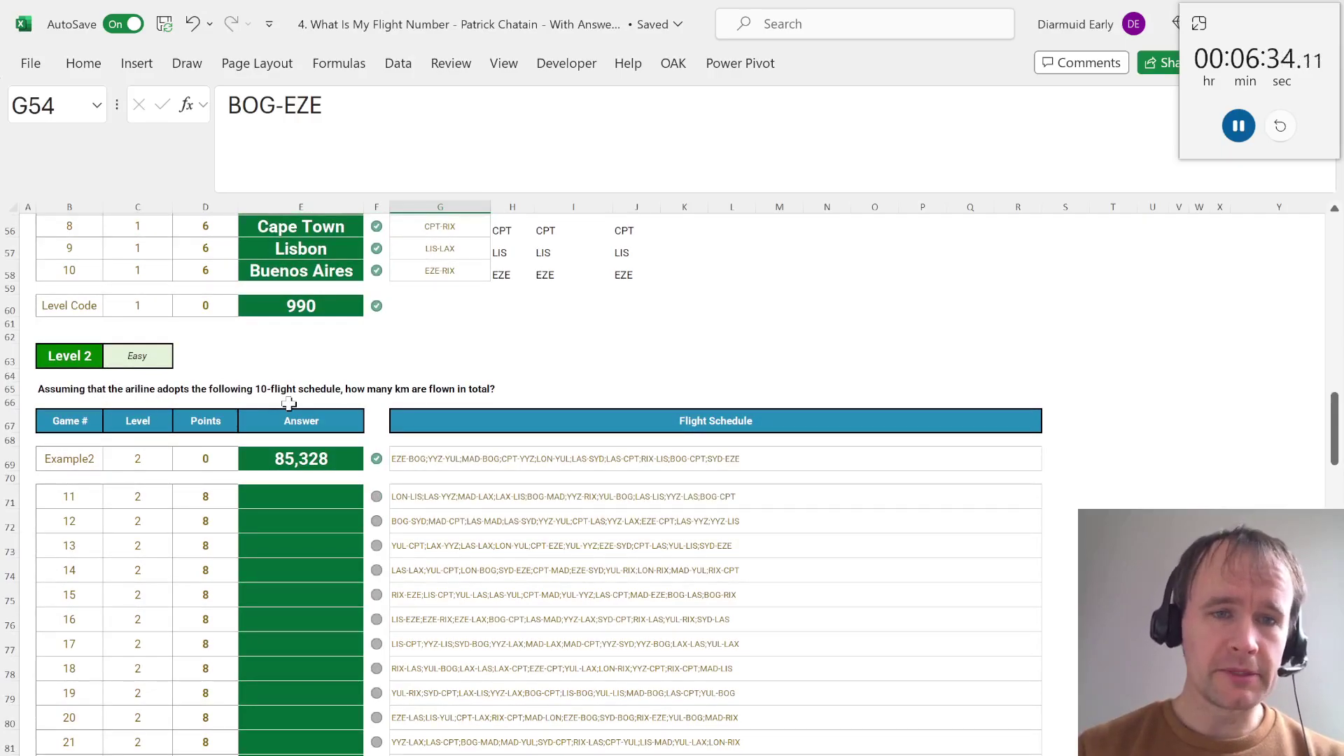
click(408, 458)
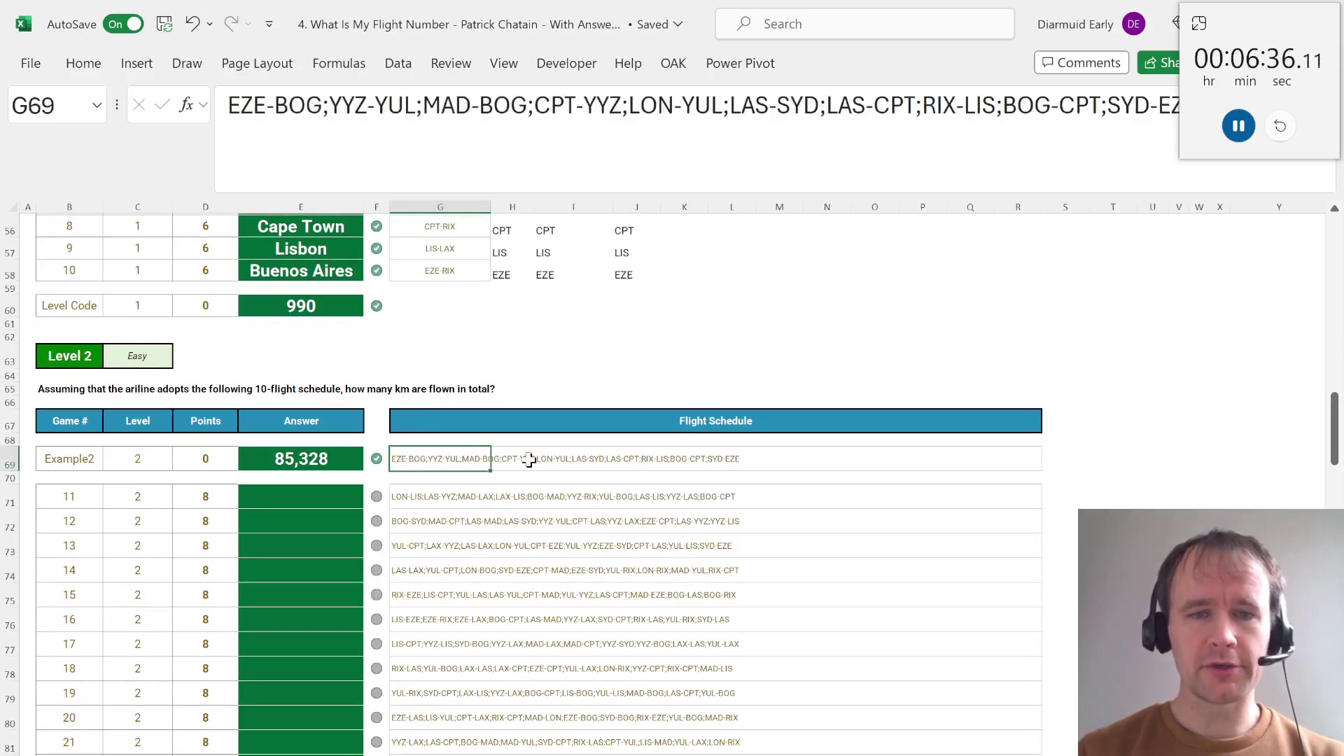
Compare the Route code column on the flight routes sheet with the flight codes in the Level 2 example schedule in G69
key(ctrl+Page_Down)
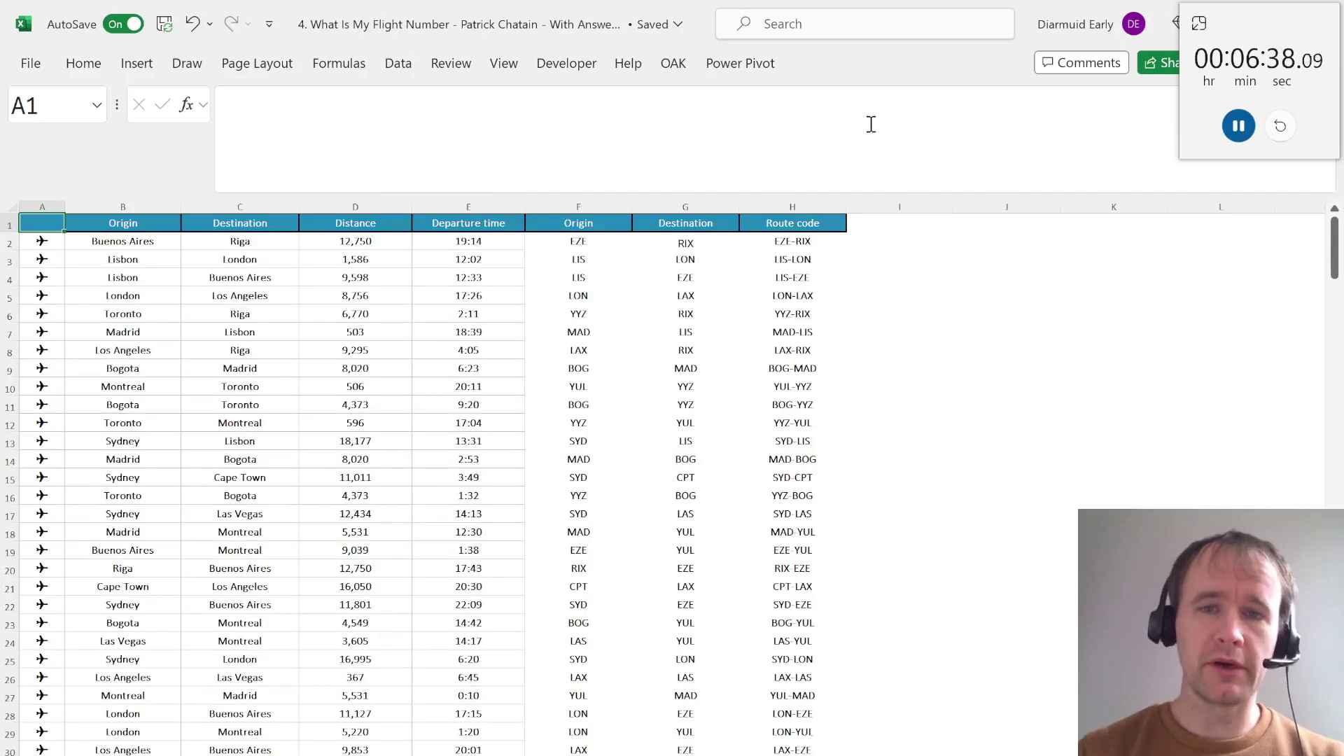
click(787, 204)
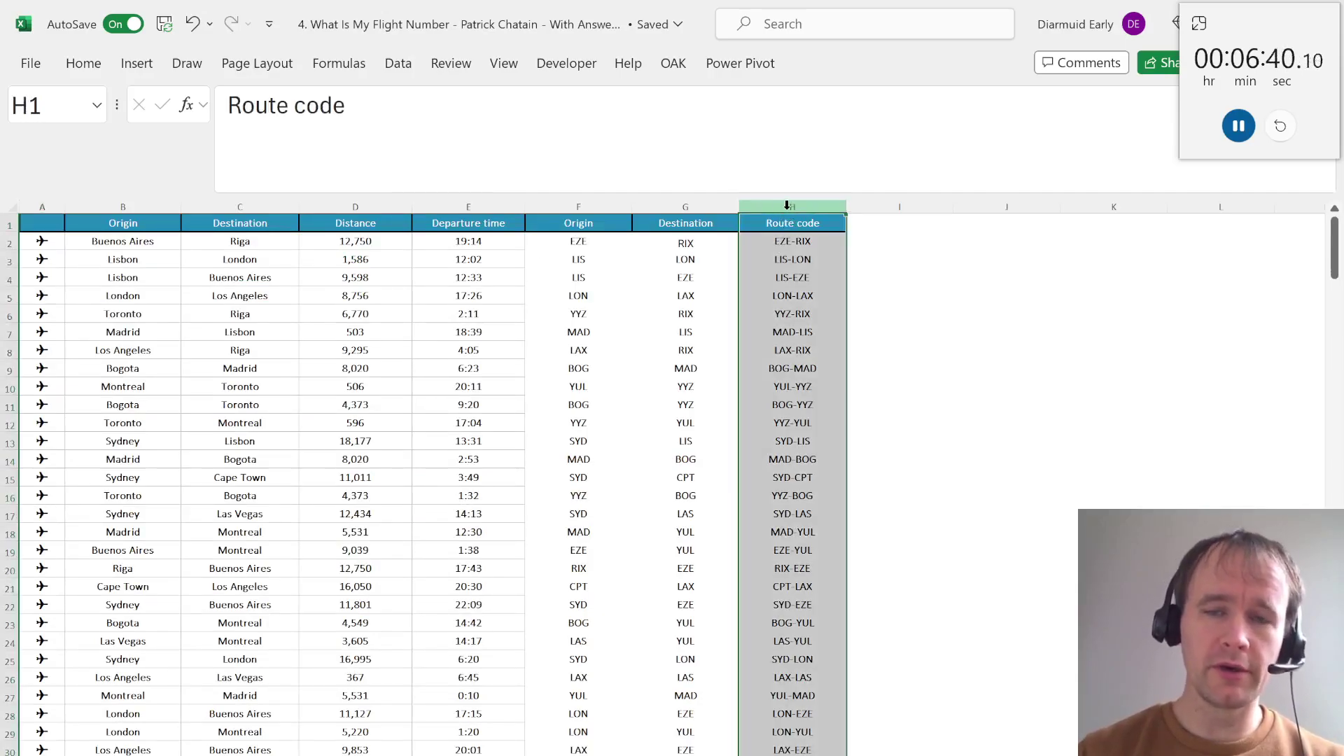
key(ctrl+Left)
key(ctrl+Page_Up)
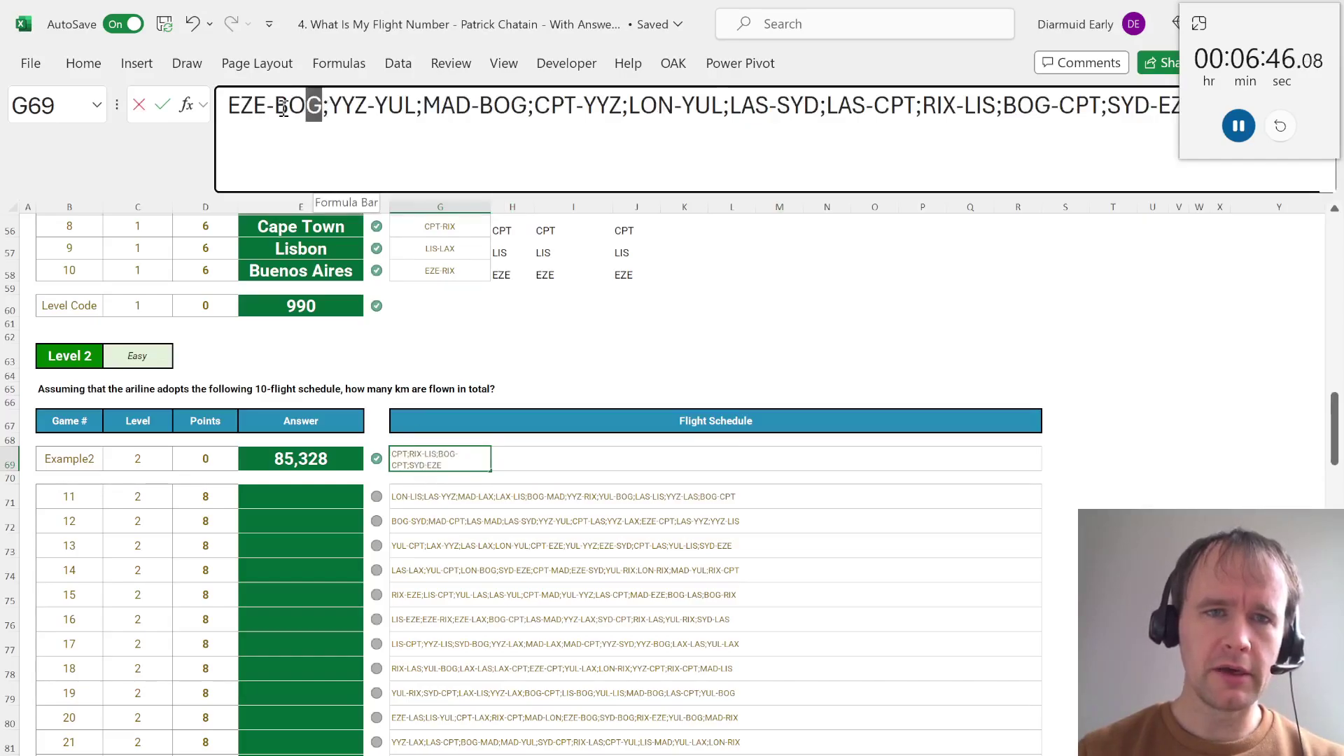
double_click(325, 105)
key(Escape)
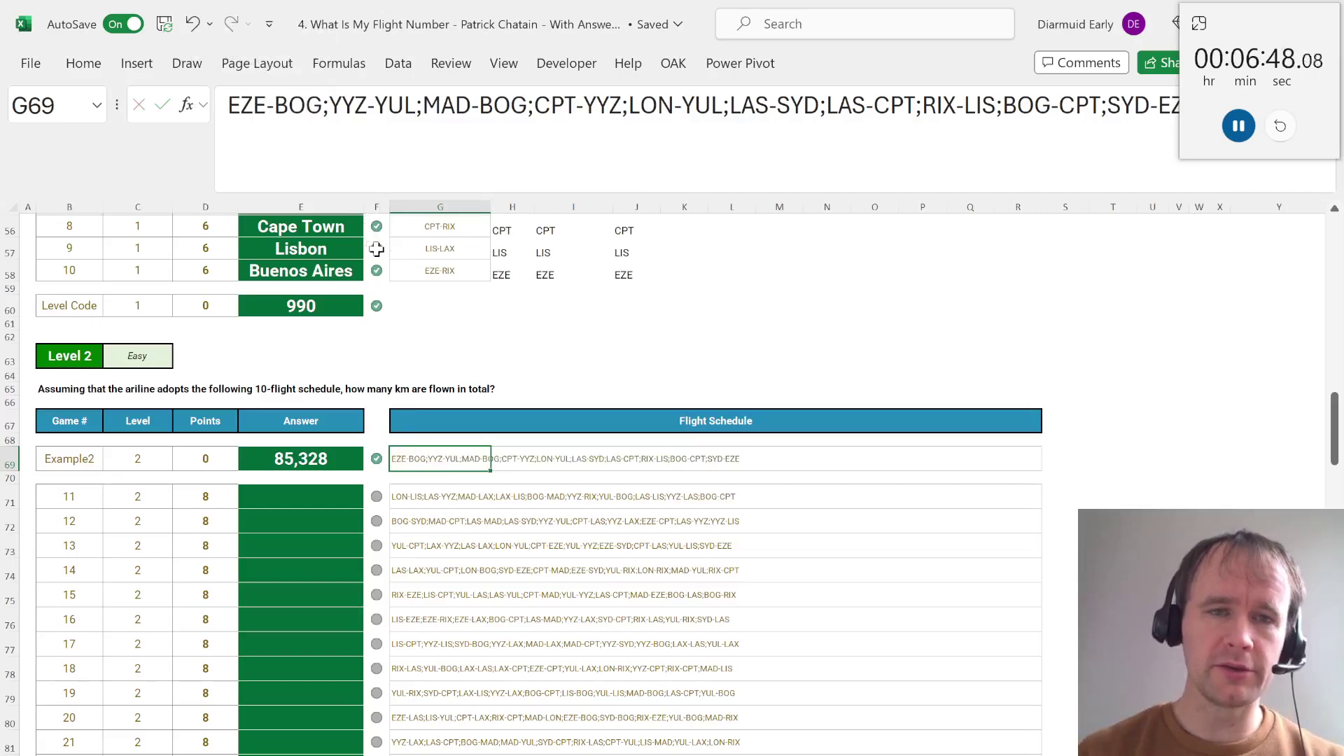
Examine the Origin, Destination and Distance columns on the flight routes sheet
key(ctrl+Page_Down)
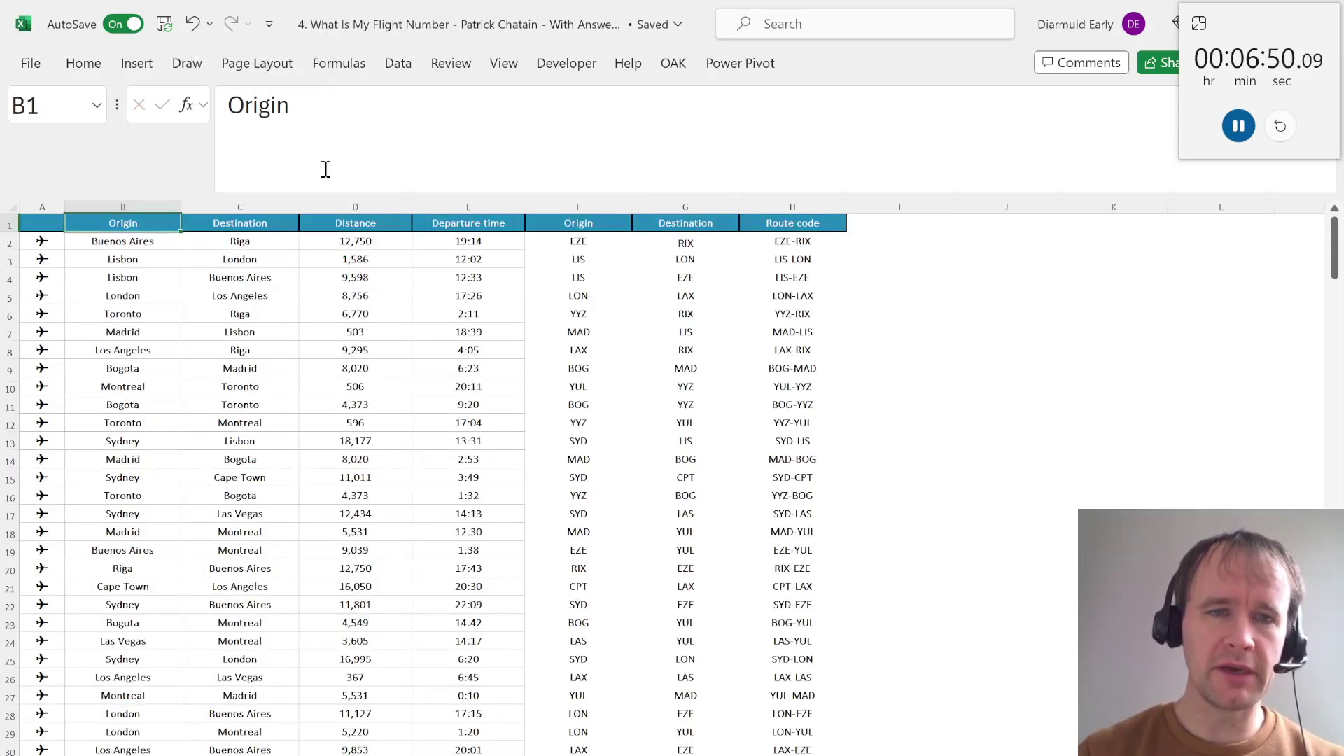
key(Down)
key(ctrl+shift+Down)
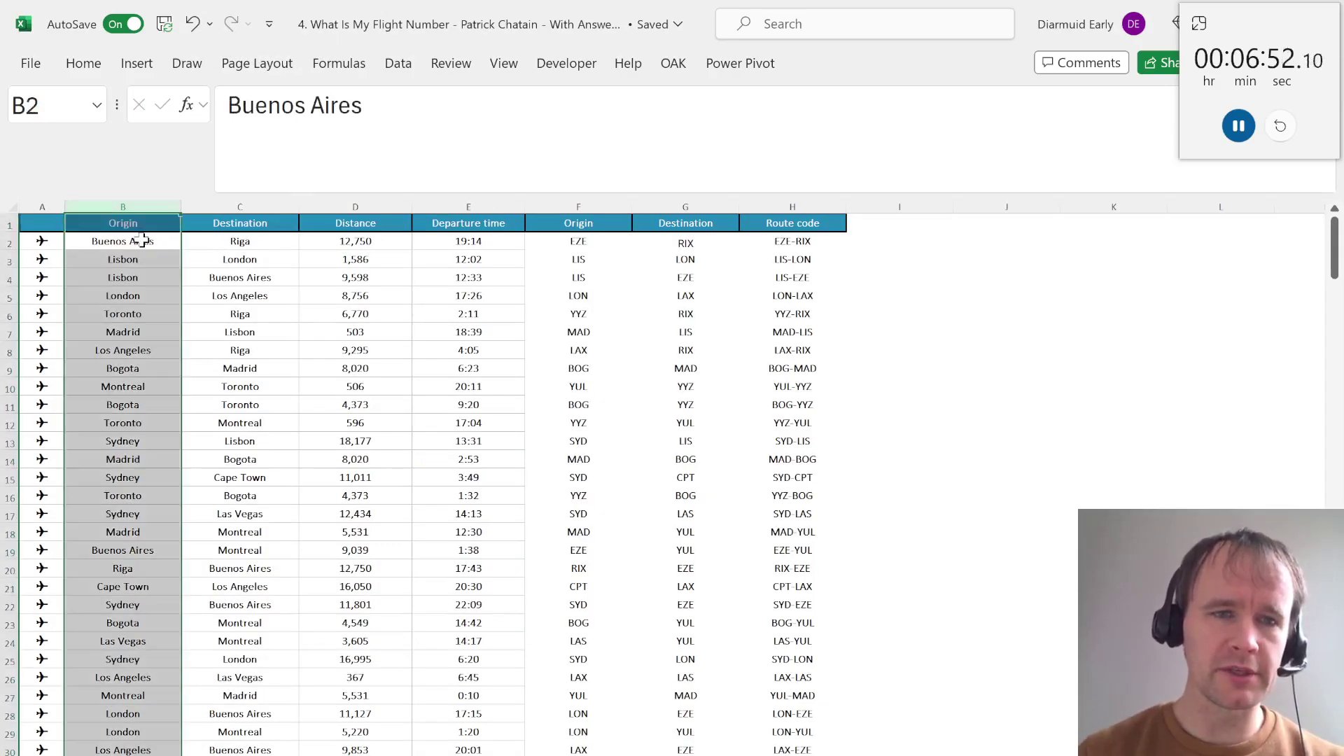
key(Right)
key(ctrl+shift+Down)
key(Right)
key(ctrl+shift+Down)
key(ctrl+Up)
key(Left)
key(Left)
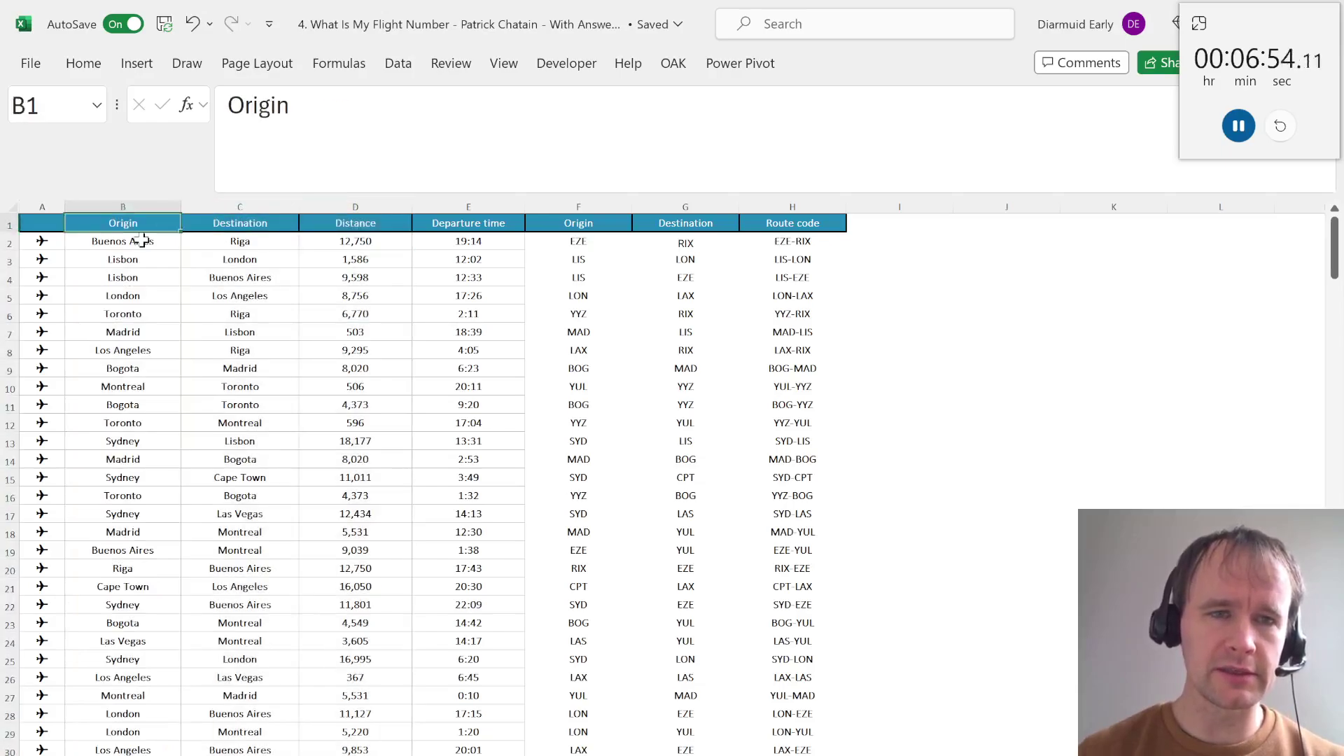
key(Left)
In L69 on the questions sheet, enter =TEXTSPLIT(G69,";") to split the Level 2 example schedule into individual flights and select them
key(ctrl+Page_Up)
key(Right)
key(Right)
key(Right)
key(Right)
key(Right)
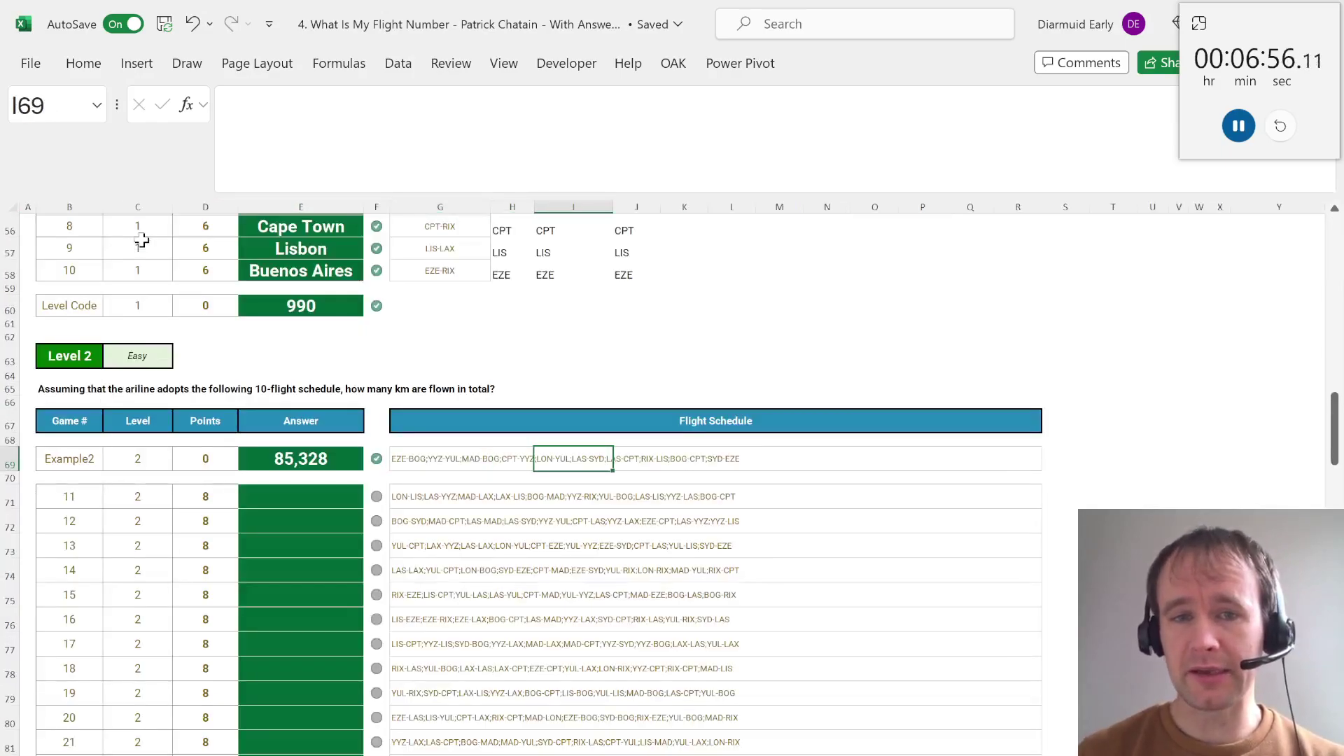
text(=texts)
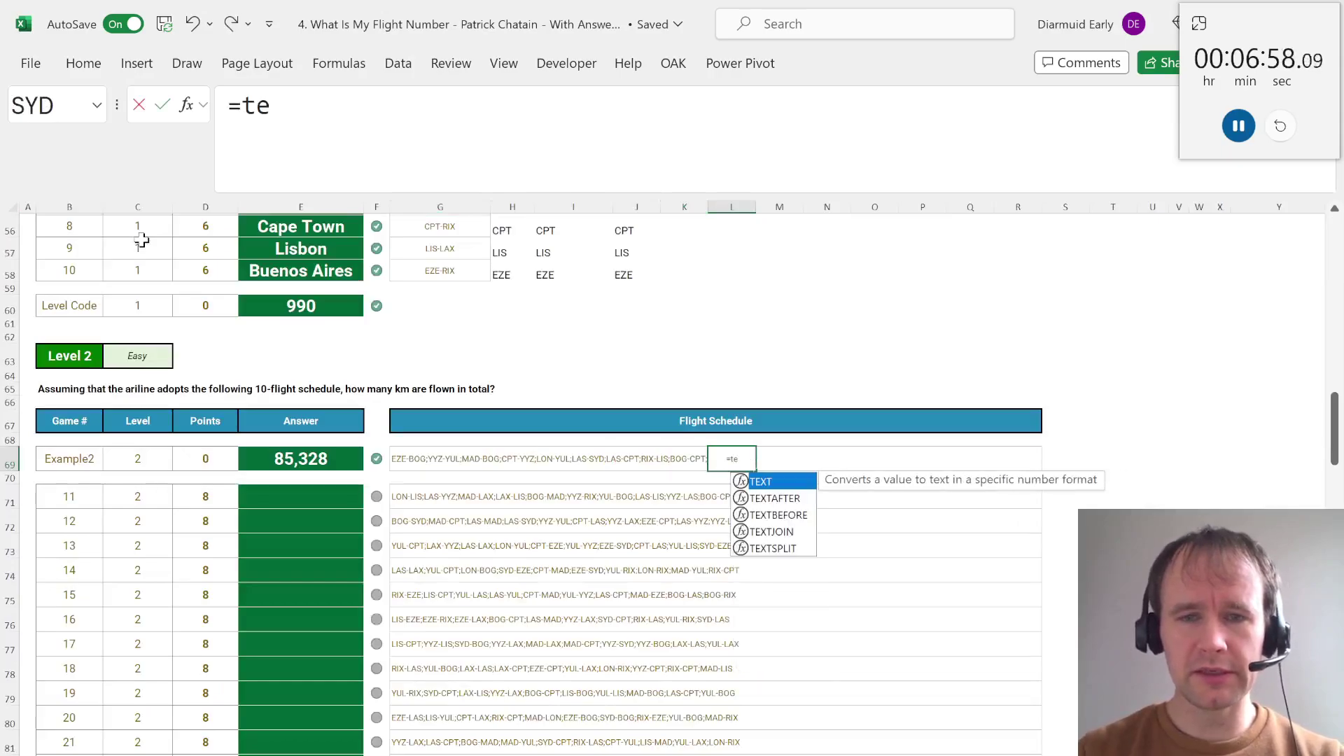
key(Tab)
key(Left)
key(Left)
key(Left)
key(Left)
key(Left)
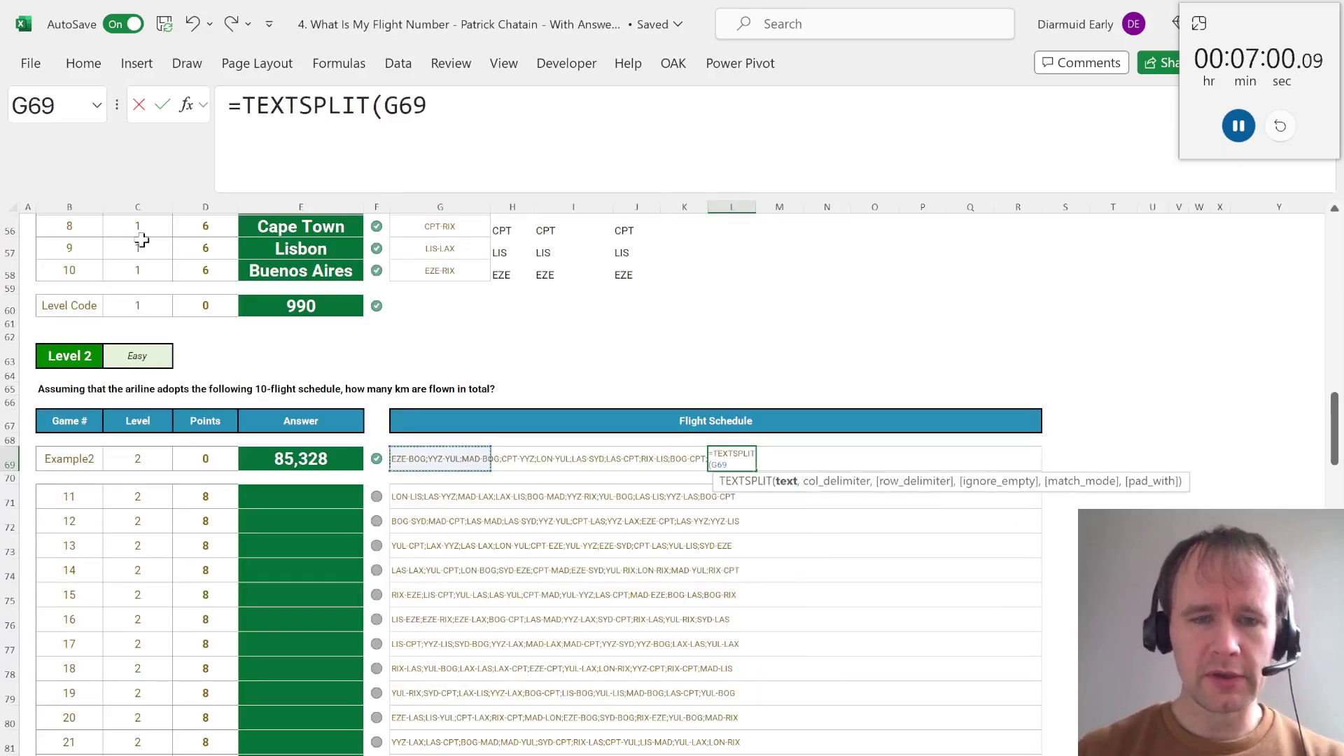
text(,";")
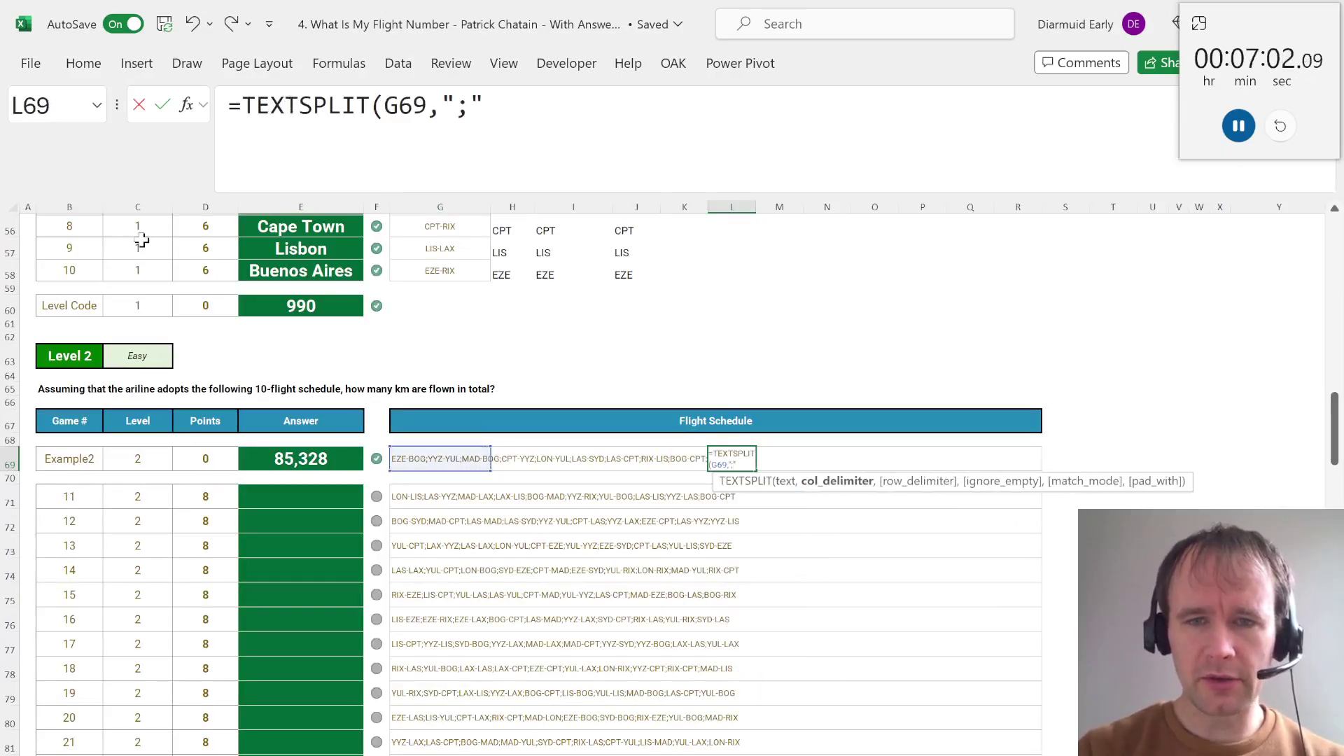
text())
key(Return)
key(Up)
key(ctrl+shift+Right)
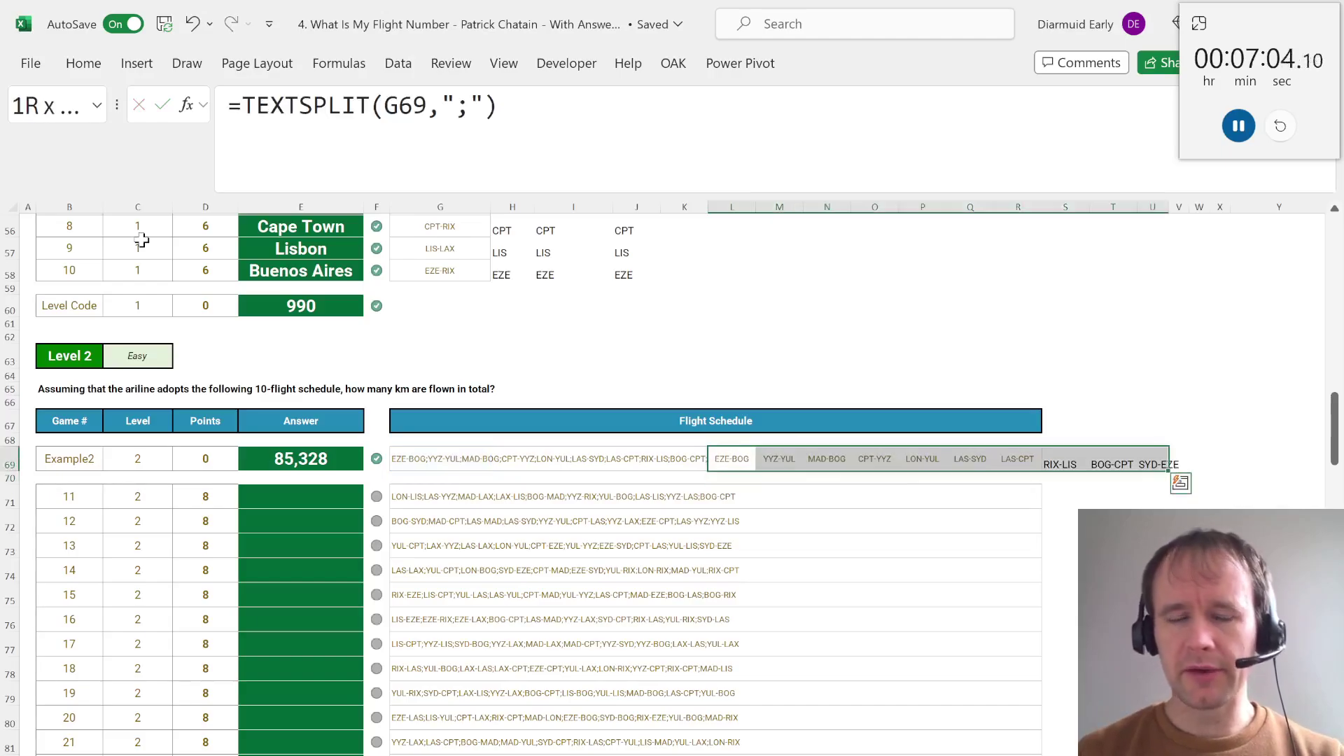
In X69, enter =XLOOKUP(L69#,RtCd,Dist) to look up the distance of each split flight
key(ctrl+Right)
key(Right)
key(Right)
key(Right)
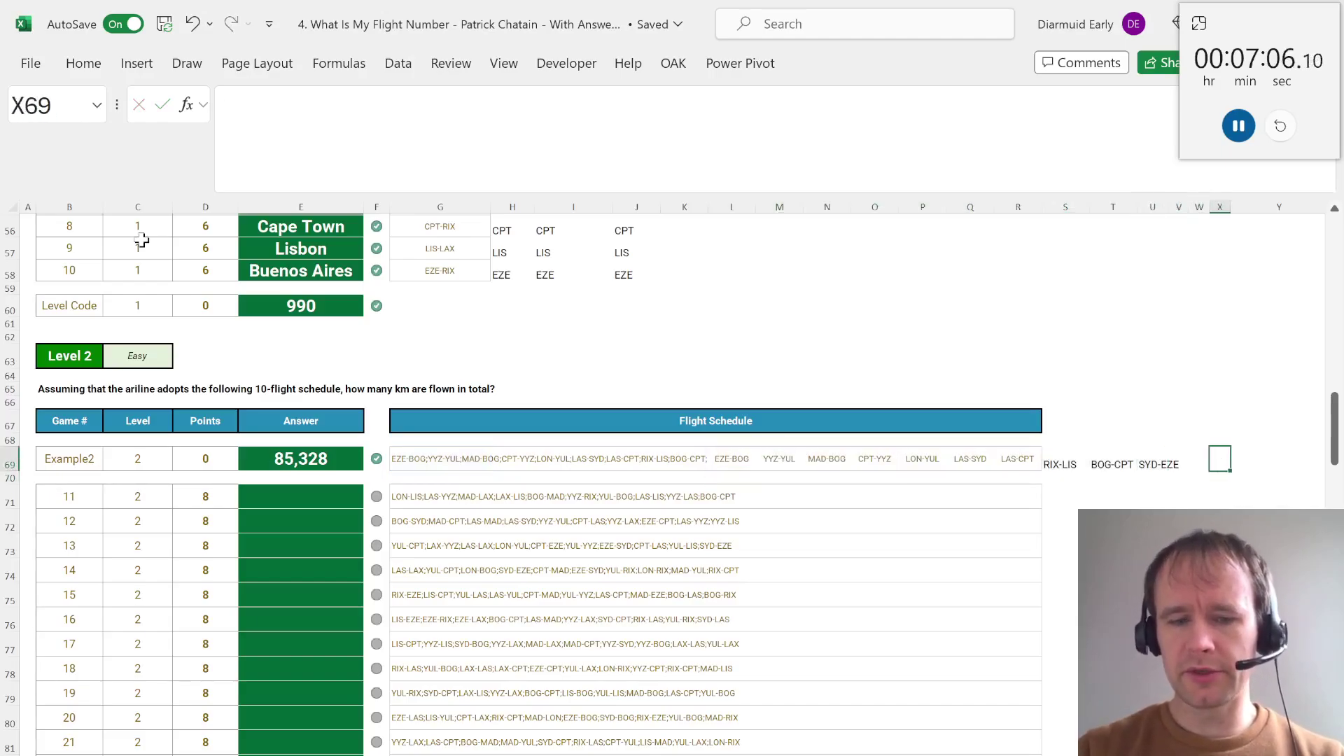
text(=x)
key(Tab)
key(Left)
key(Left)
key(Left)
key(ctrl+Left)
text(#)
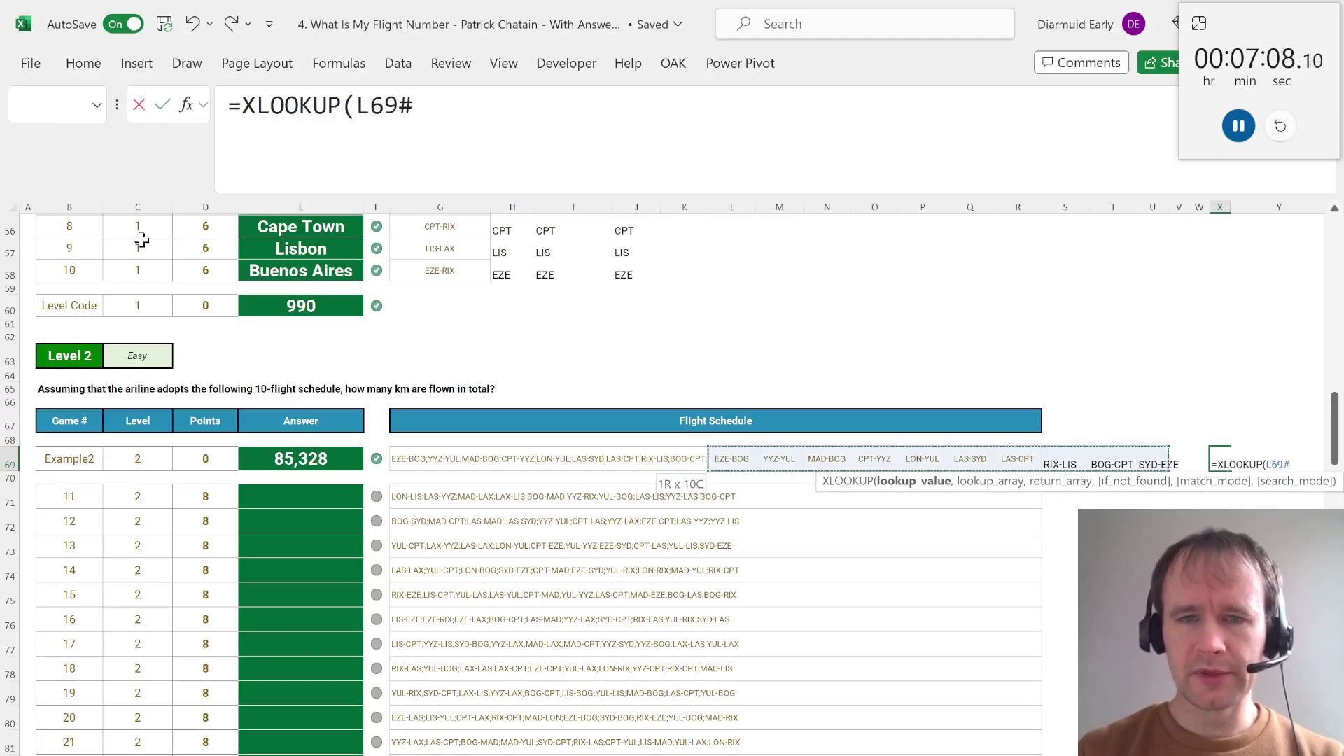
text(,)
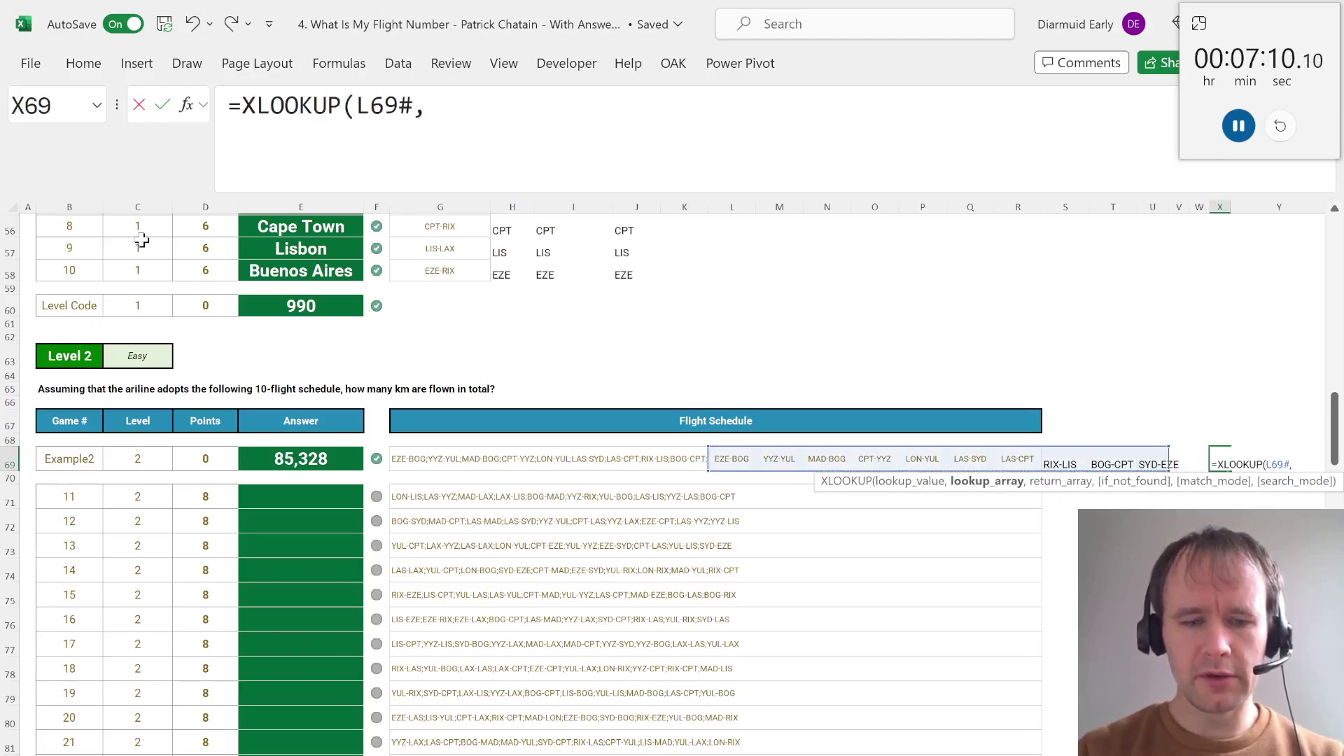
text(RtCd)
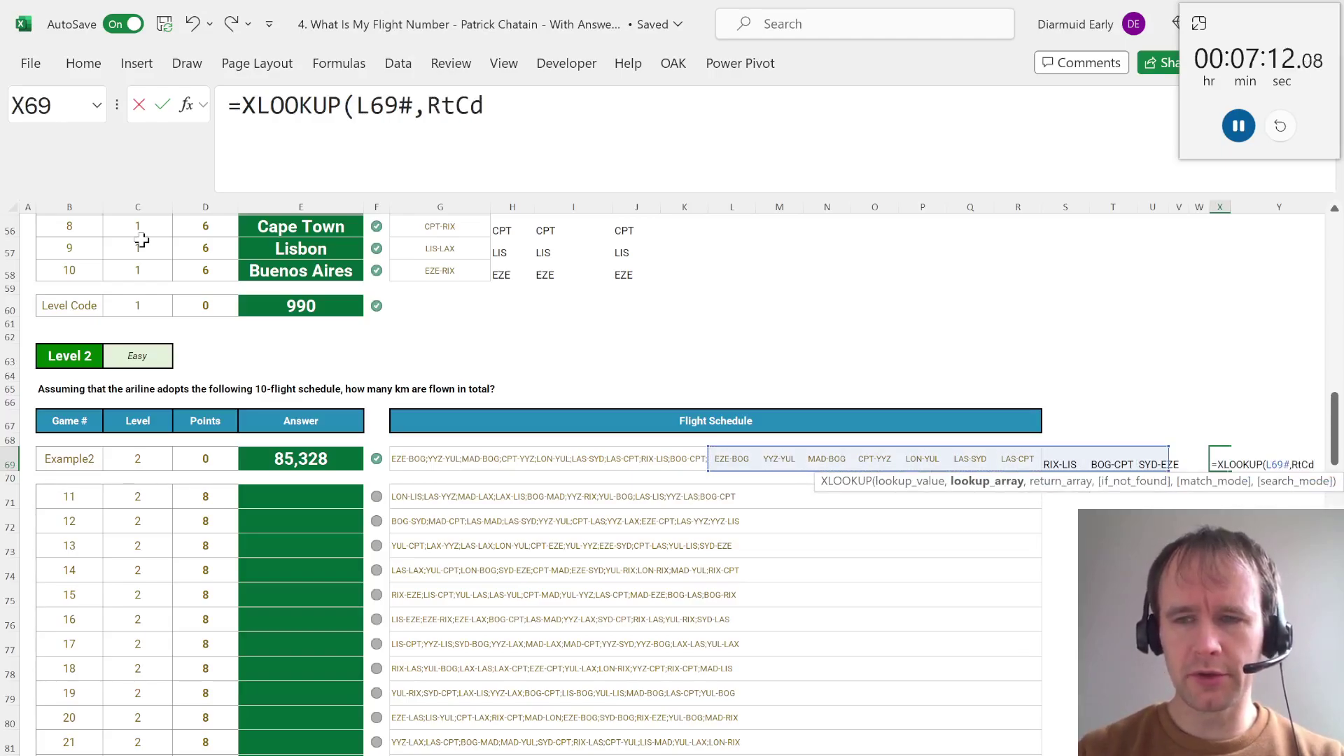
text(,)
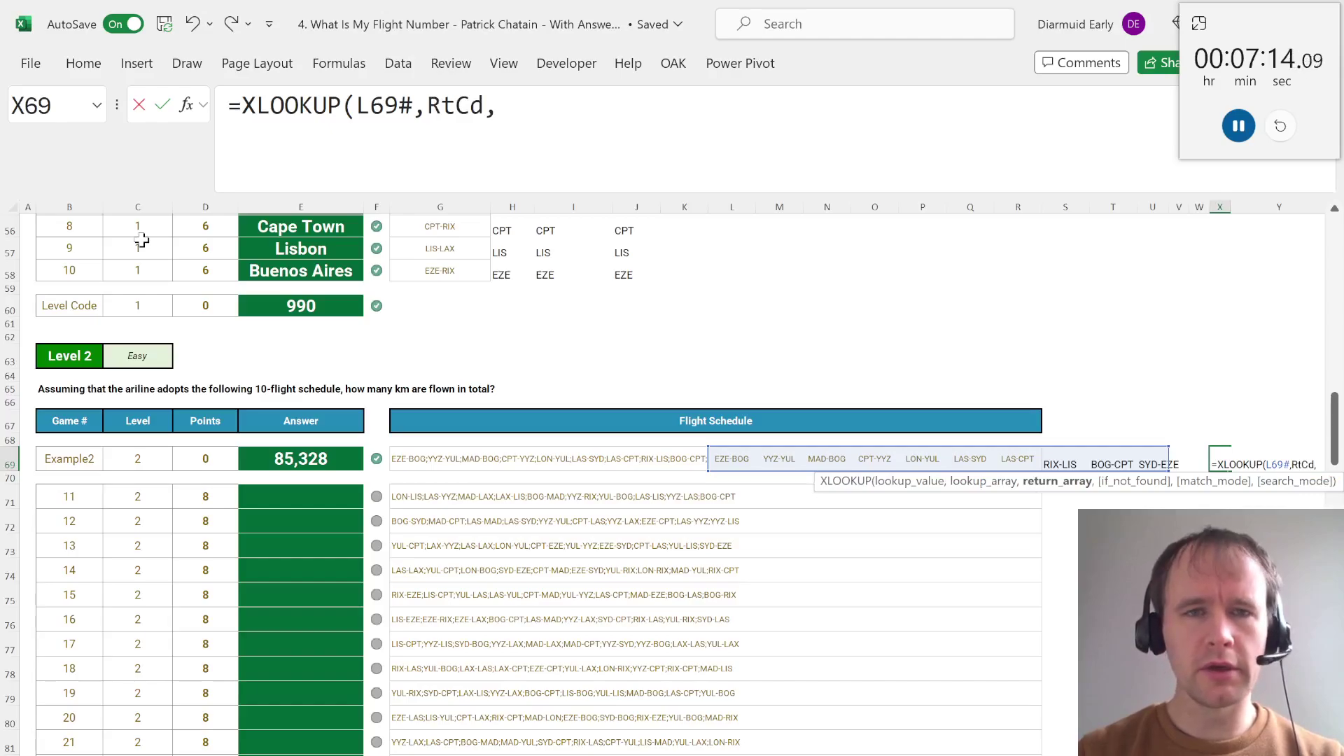
text(dis)
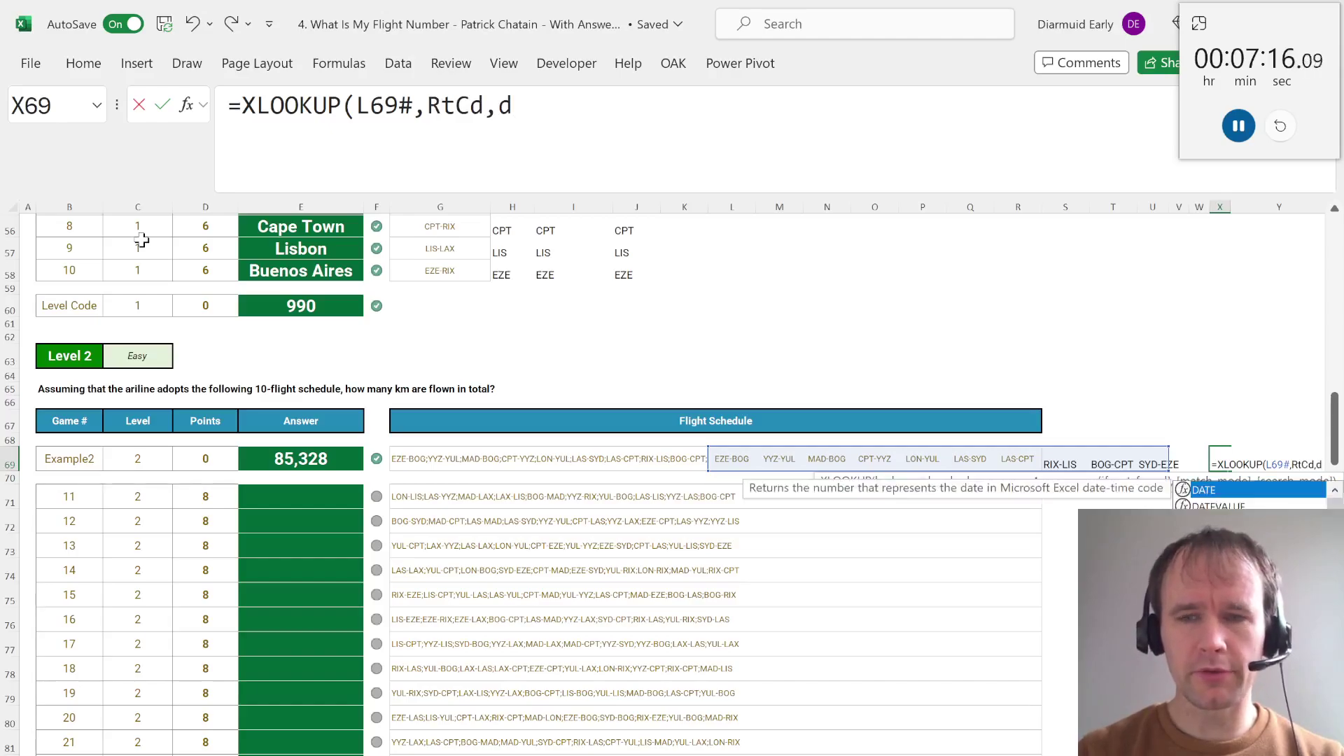
key(Tab)
text())
key(BackSpace)
key(BackSpace)
key(BackSpace)
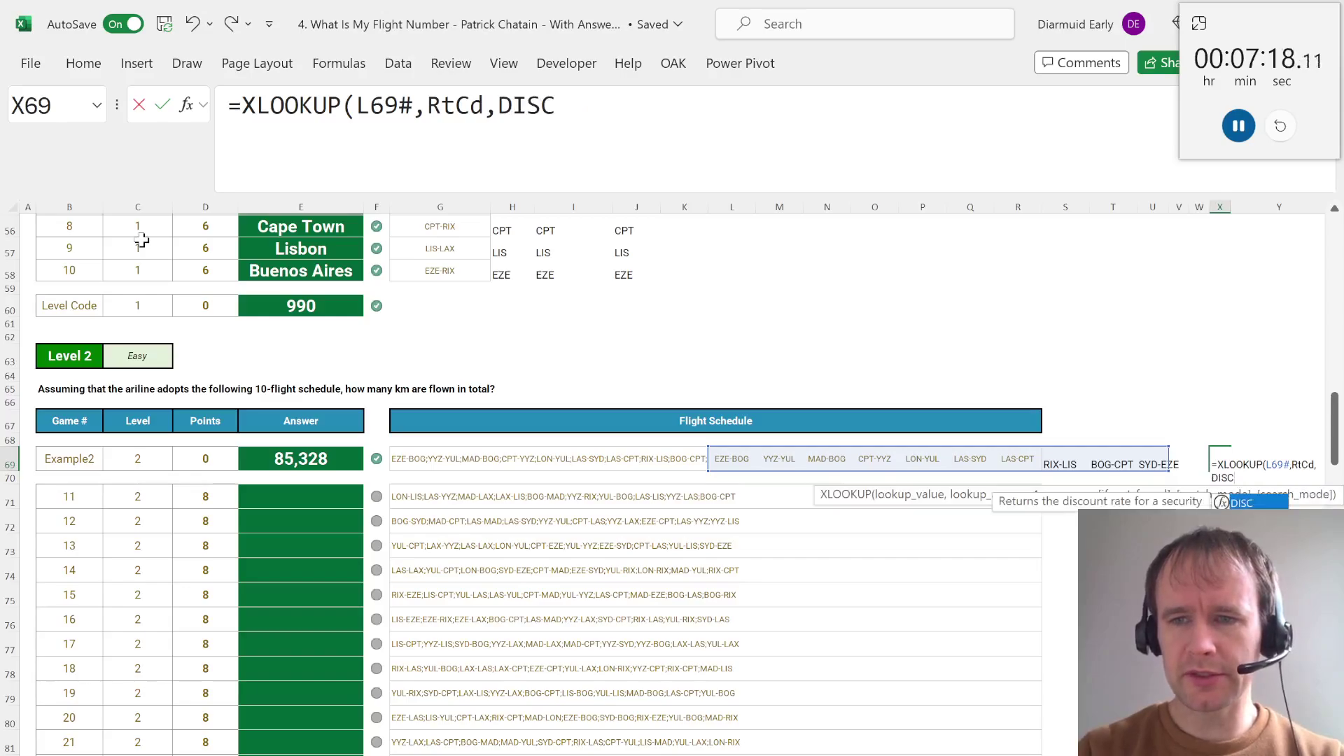
text(t)
key(Return)
key(Up)
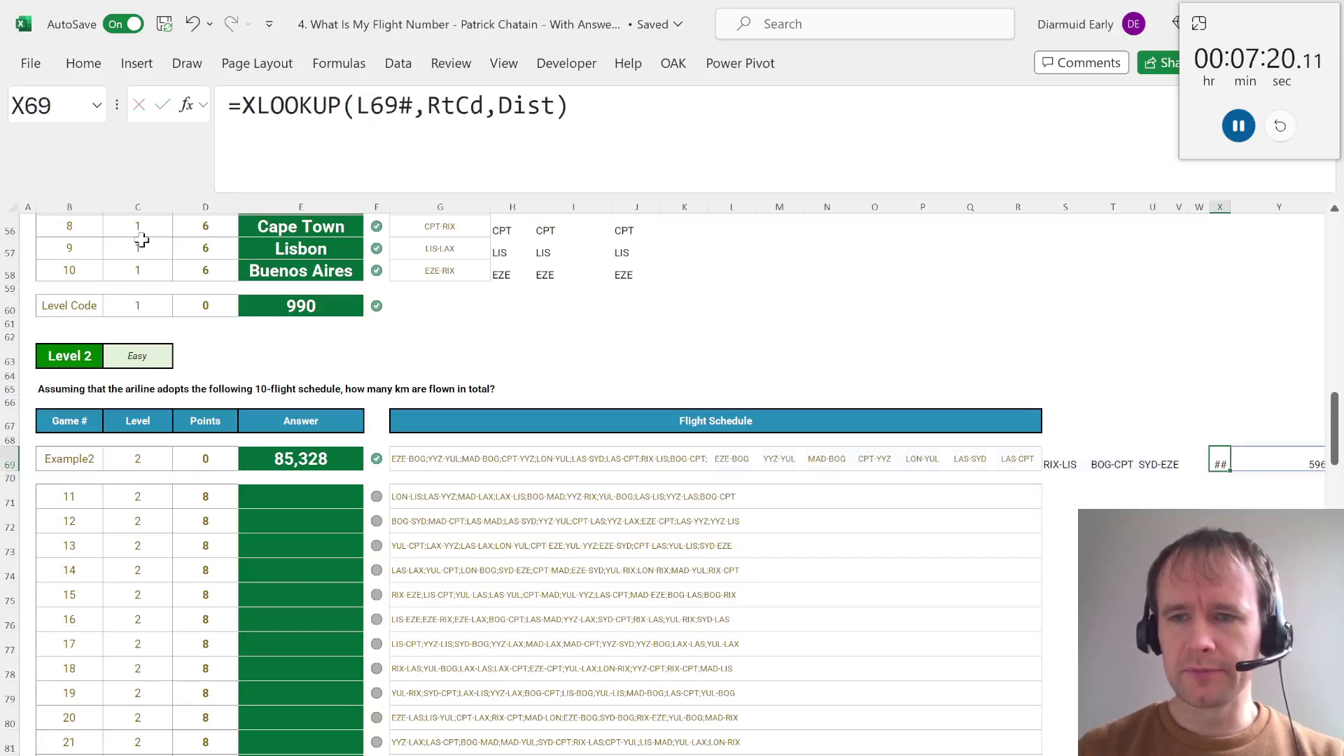
In AI69, enter =SUM(X69#) to total the flight distances of the Level 2 example
key(ctrl+Right)
key(Left)
key(Left)
key(ctrl+Left)
key(ctrl+Left)
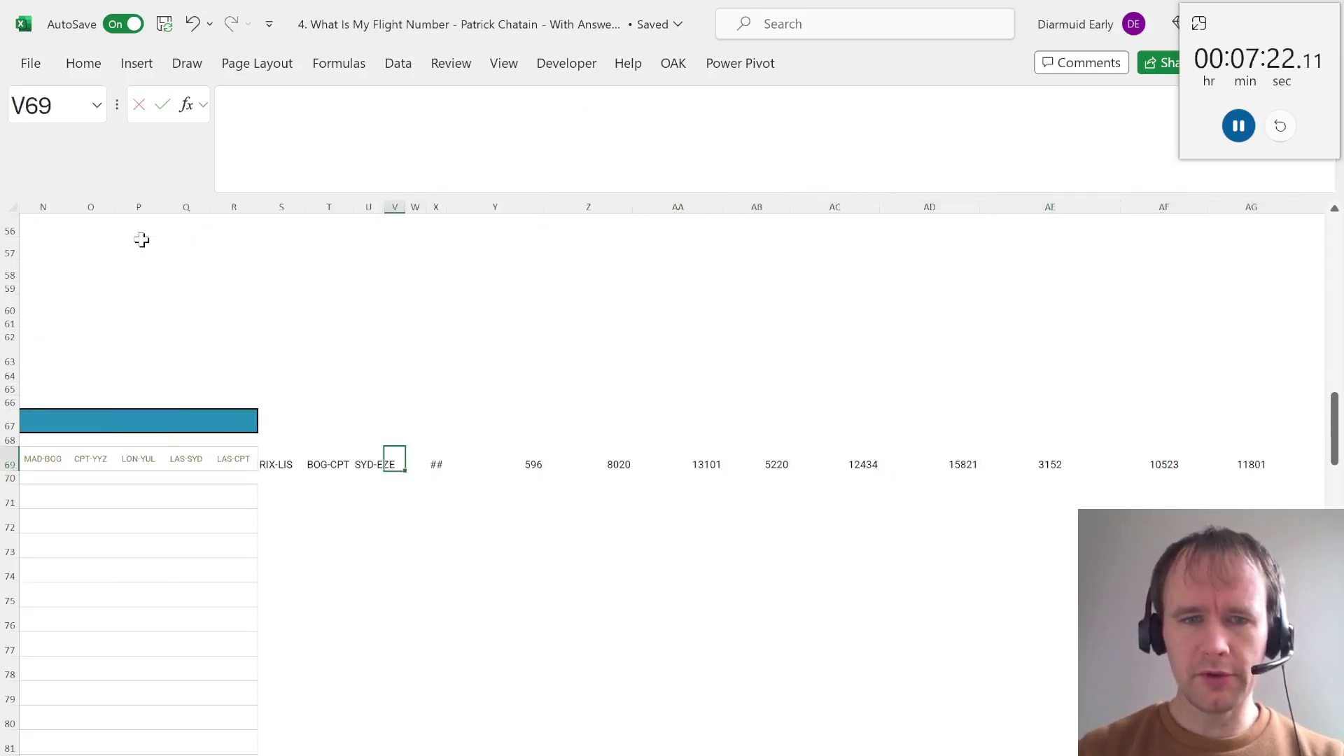
key(ctrl+Right)
key(ctrl+Right)
key(Right)
key(Right)
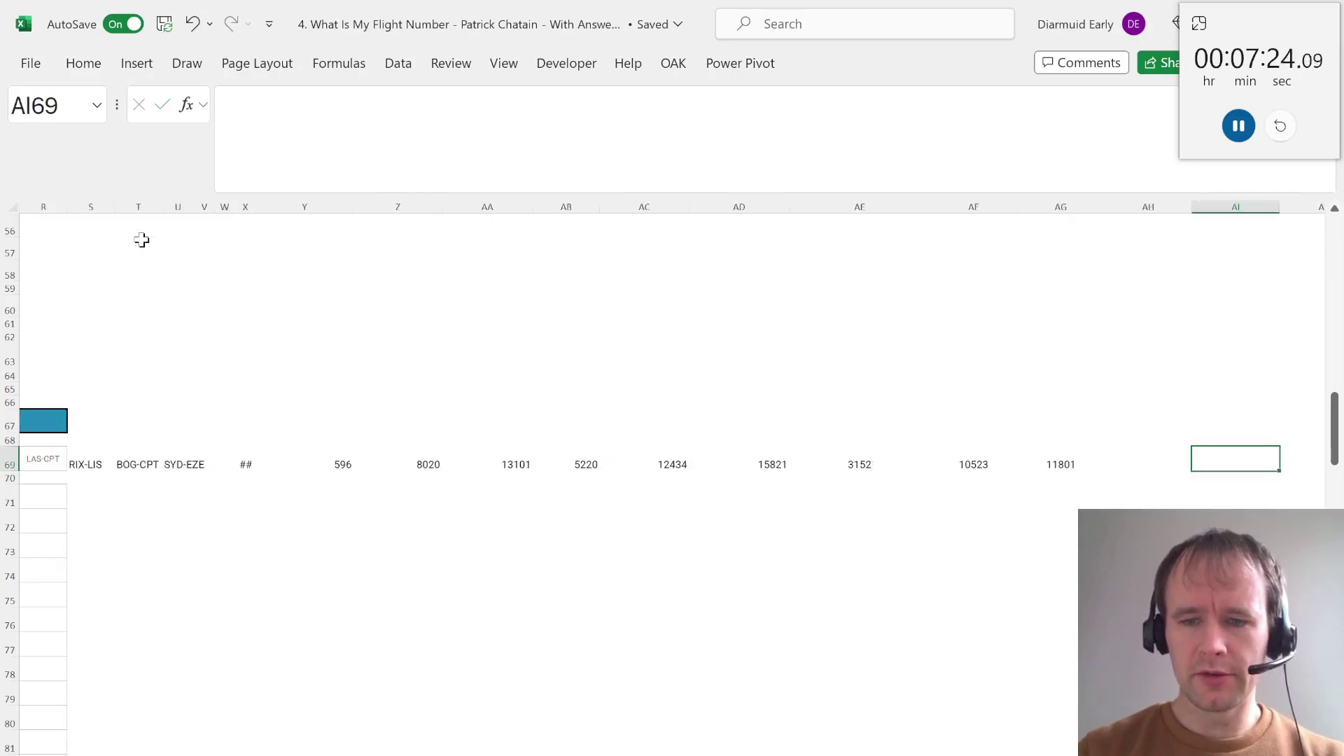
text(=su)
key(Tab)
key(Left)
key(Left)
key(ctrl+Left)
text(#)
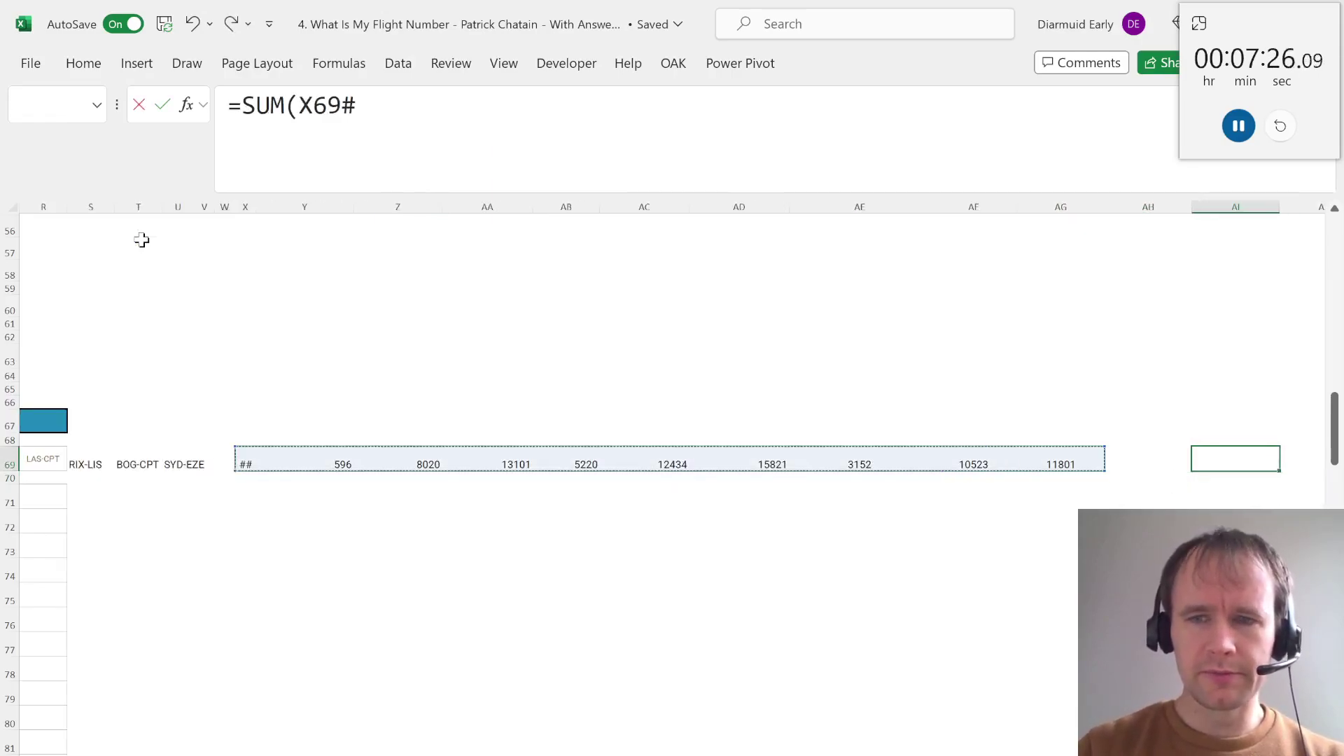
key(ctrl+Return)
Compare the total in AI69 with the Level 2 example's given answer in E69
key(ctrl+Left)
key(ctrl+Left)
key(ctrl+Left)
key(ctrl+Left)
key(ctrl+Left)
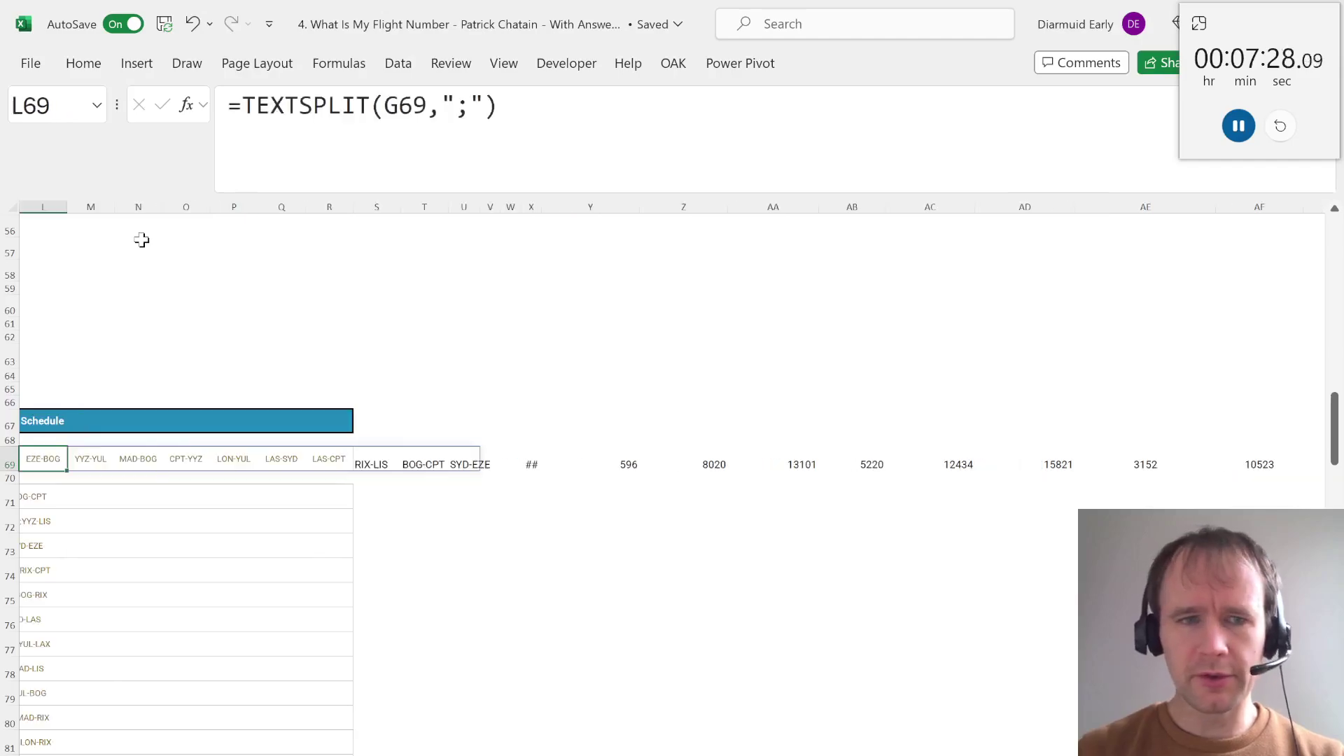
key(Right)
key(Right)
key(Right)
key(Right)
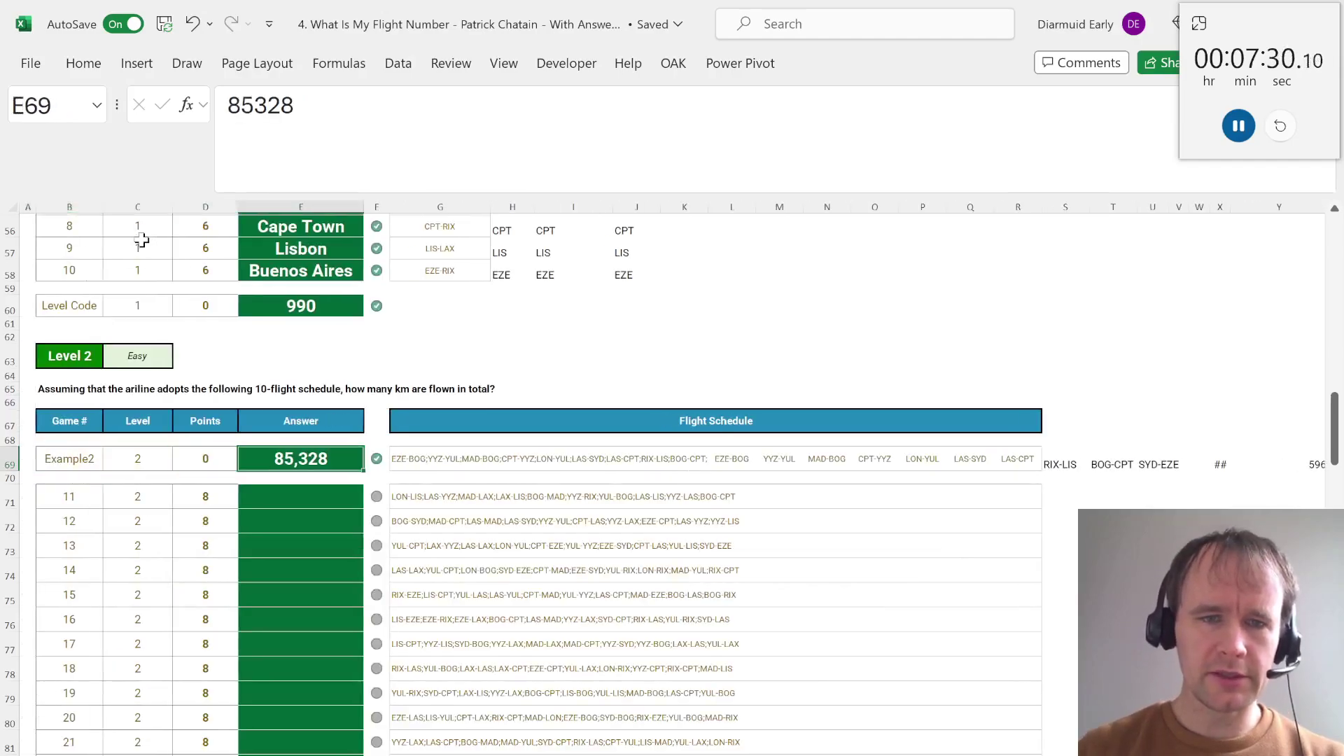
key(Right)
key(Right)
key(ctrl+Right)
key(ctrl+Right)
key(ctrl+Right)
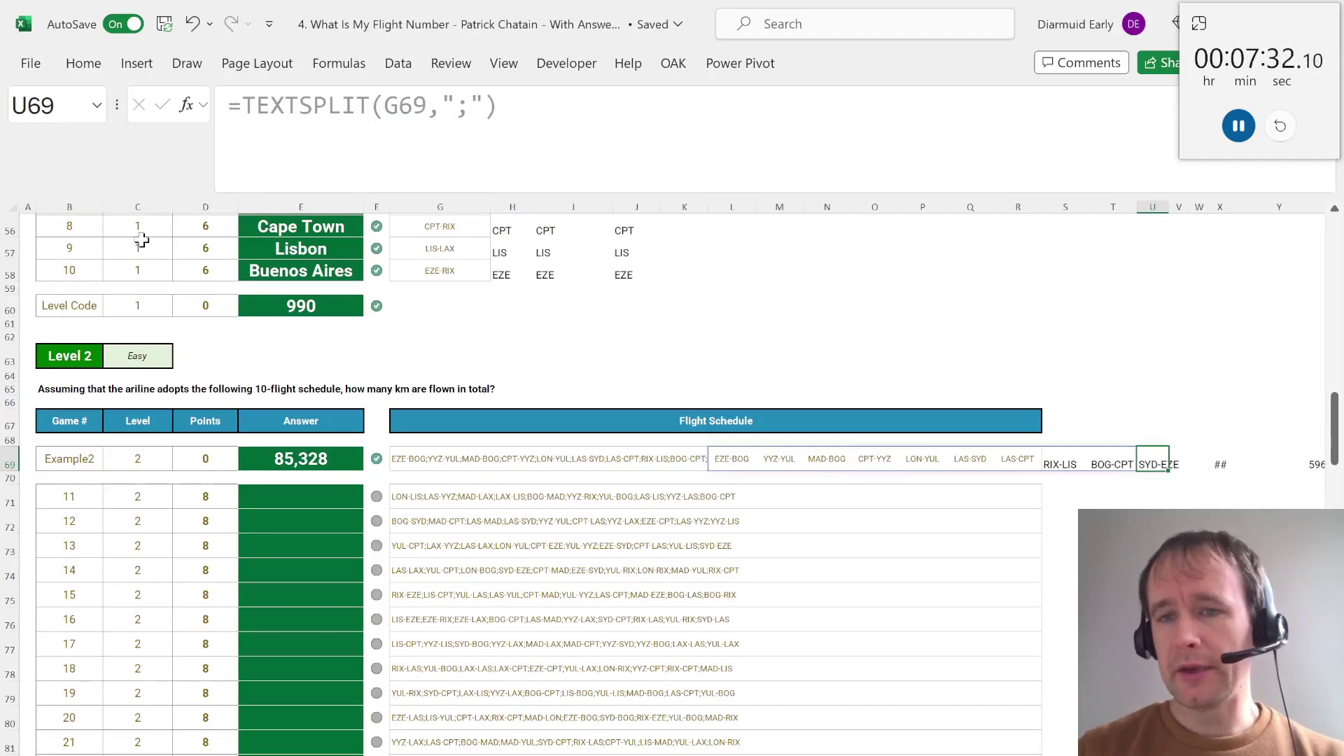
key(ctrl+Left)
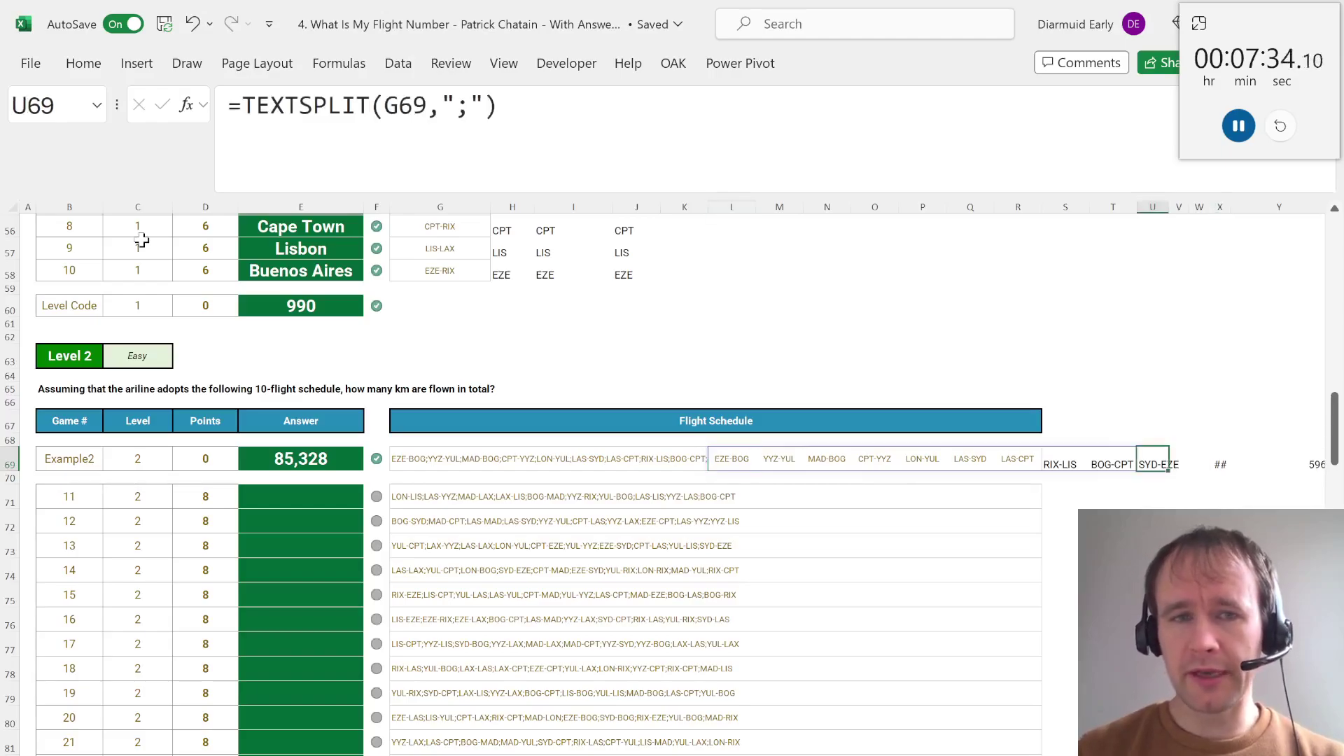
key(ctrl+Right)
key(ctrl+Right)
key(ctrl+Right)
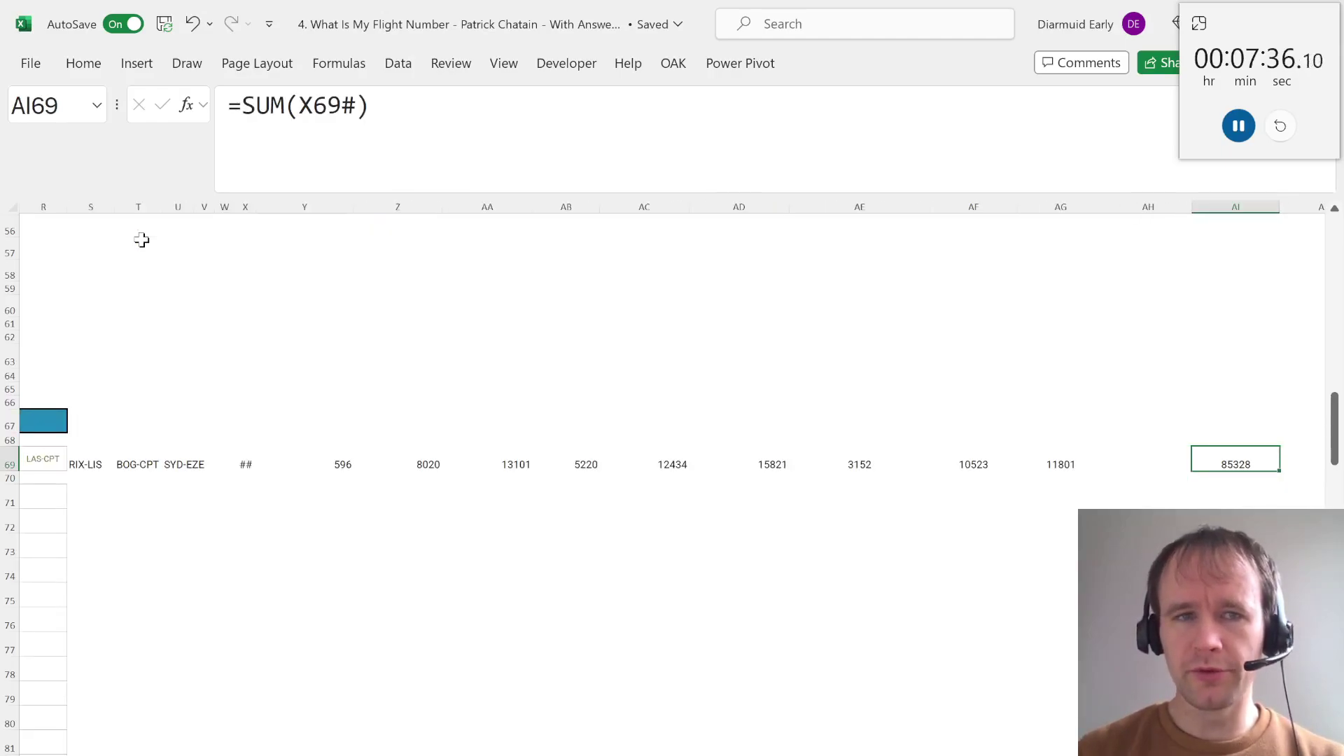
Copy TEXTSPLIT(G69,";") from the L69 formula and substitute it for L69# in the X69 lookup
key(ctrl+Left)
key(ctrl+Left)
key(ctrl+Left)
key(ctrl+Right)
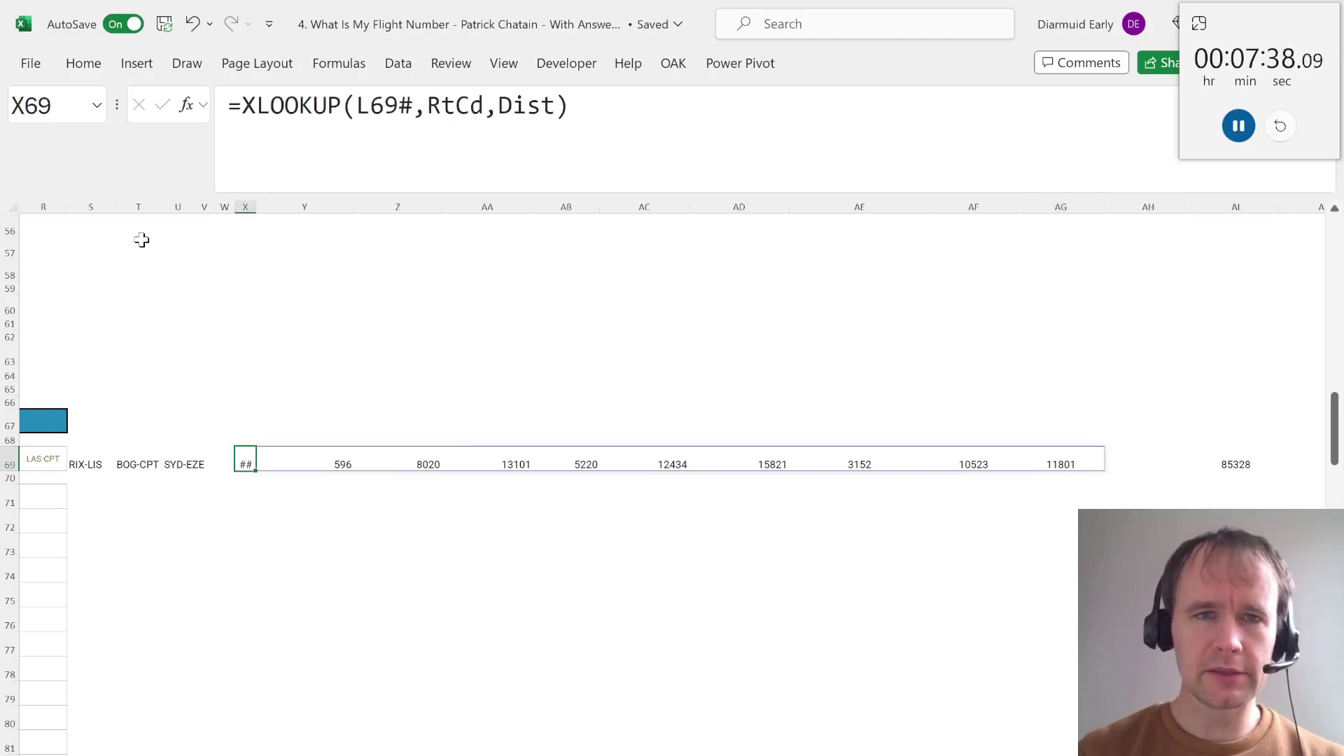
key(ctrl+Left)
key(ctrl+Left)
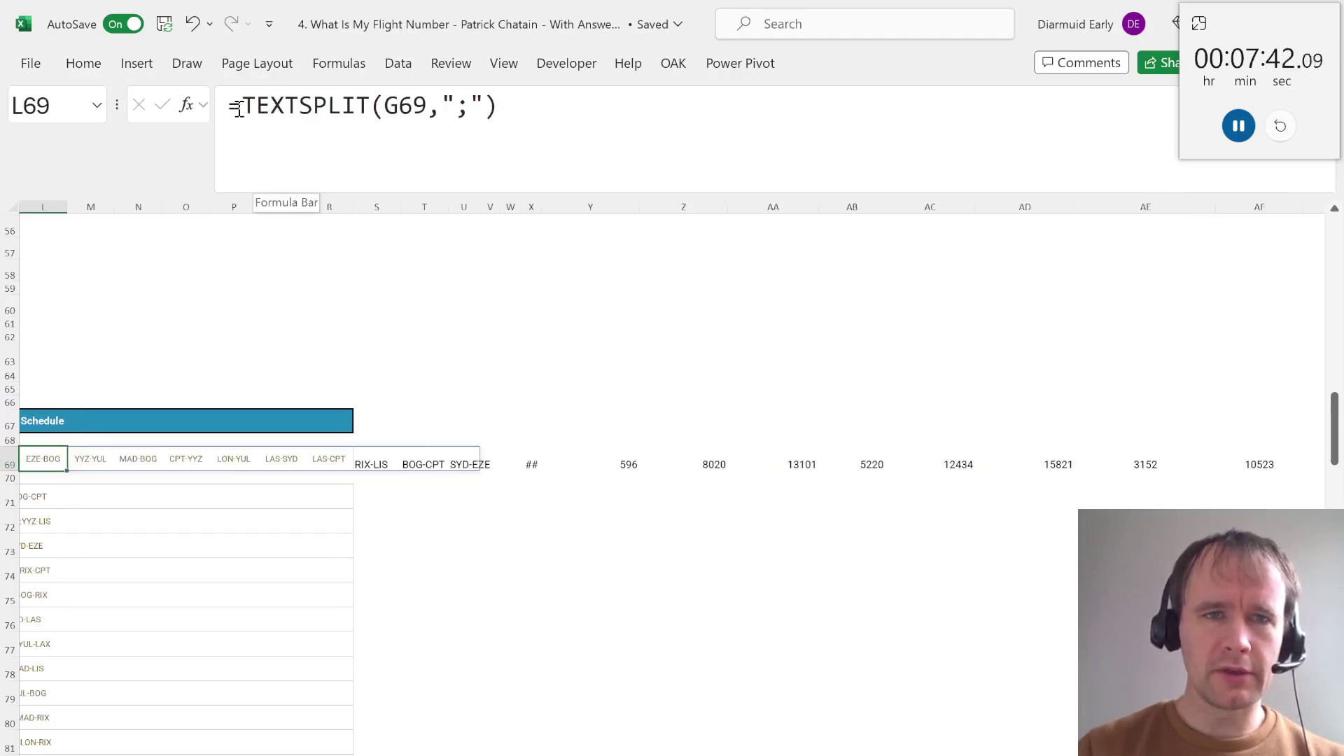
drag(239, 108, 667, 91)
key(ctrl+c)
key(Escape)
key(ctrl+Right)
key(ctrl+Right)
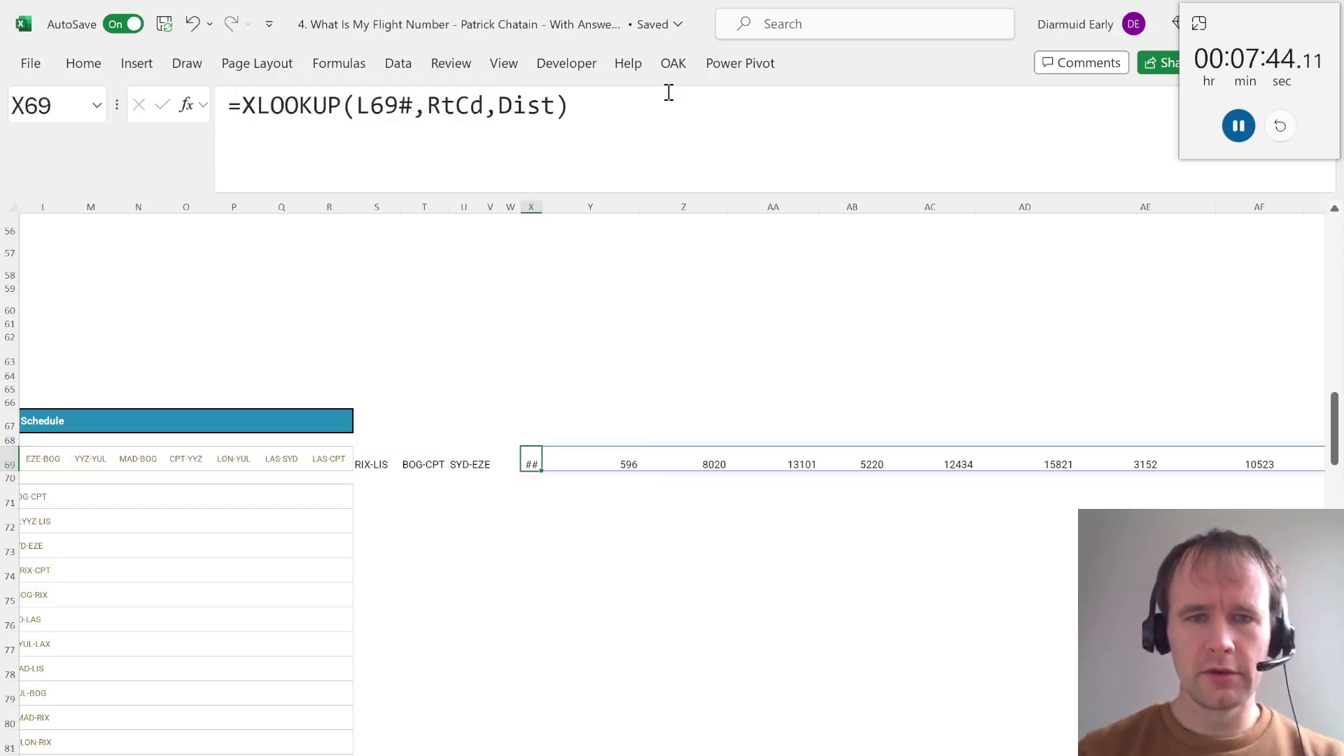
double_click(376, 106)
key(ctrl+v)
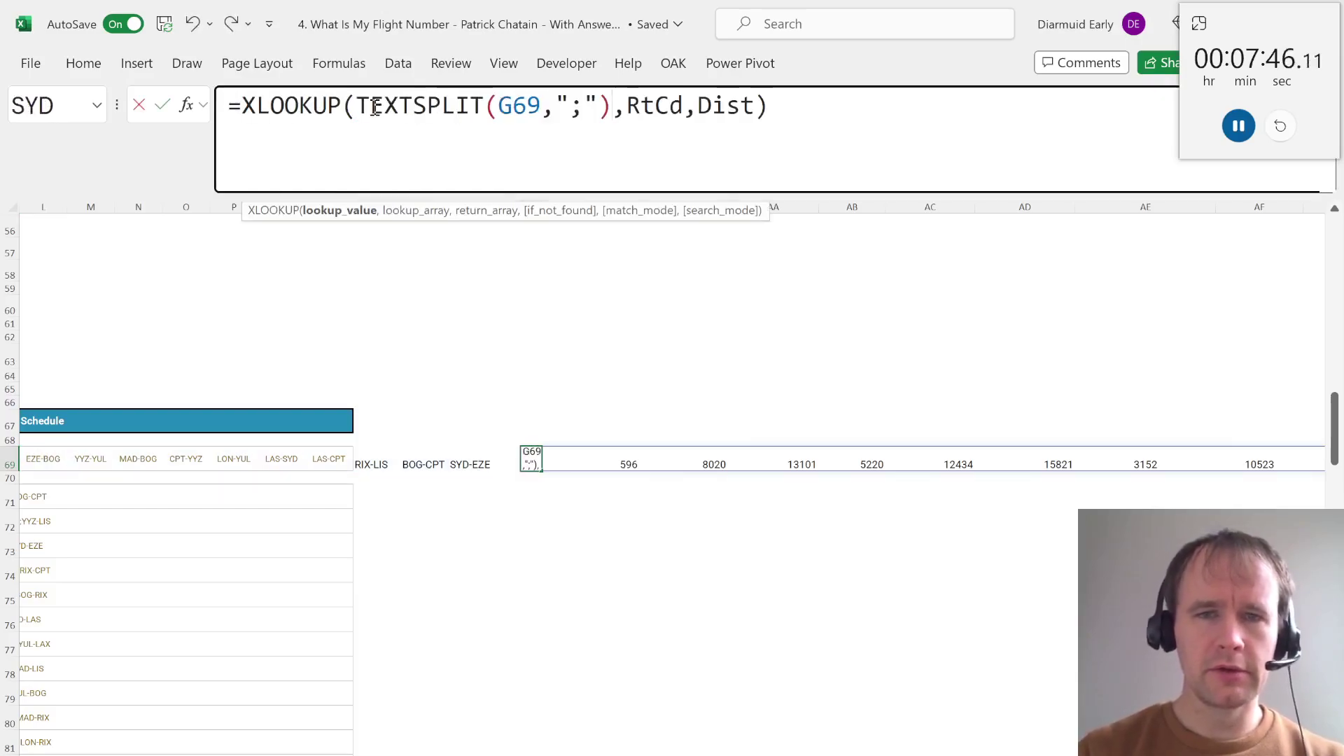
Wrap the X69 lookup in SUM to get =SUM(XLOOKUP(TEXTSPLIT(G69,";"),RtCd,Dist)), and fit column X to its contents
click(252, 106)
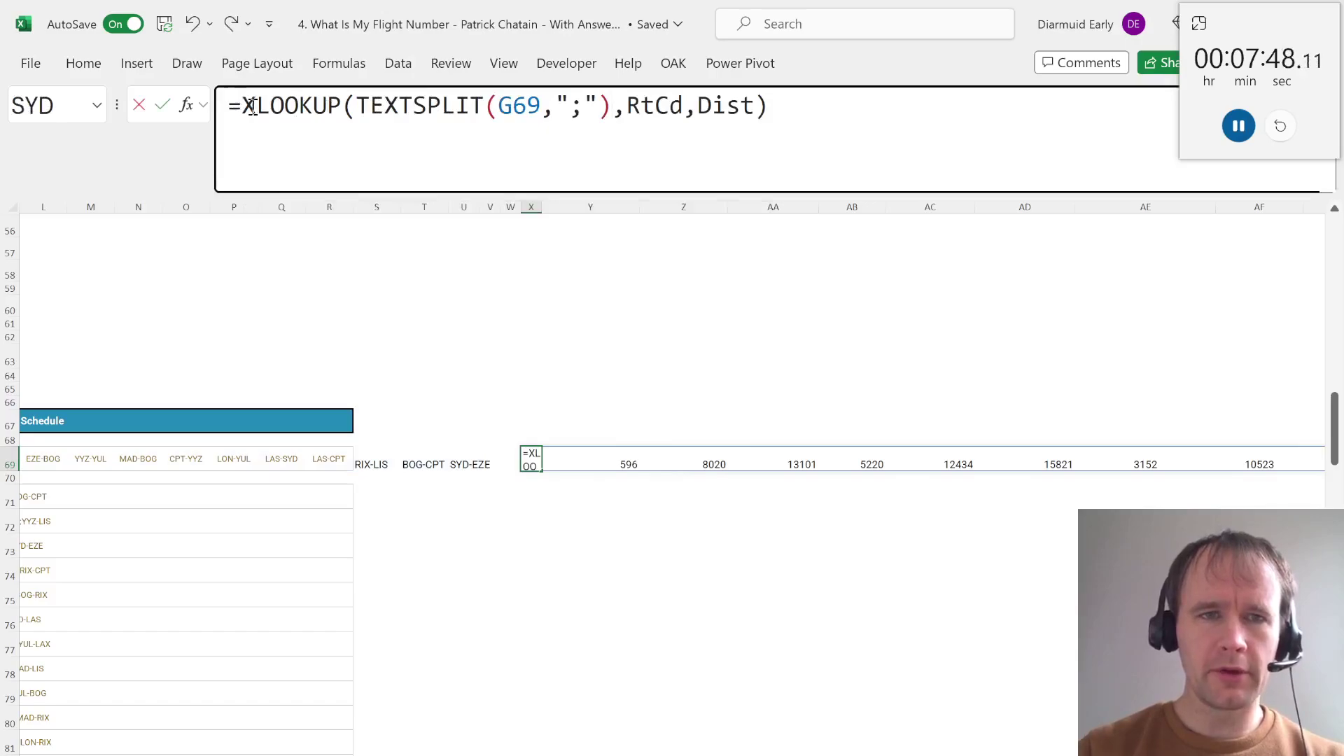
text(sum)
key(Tab)
key(End)
text())
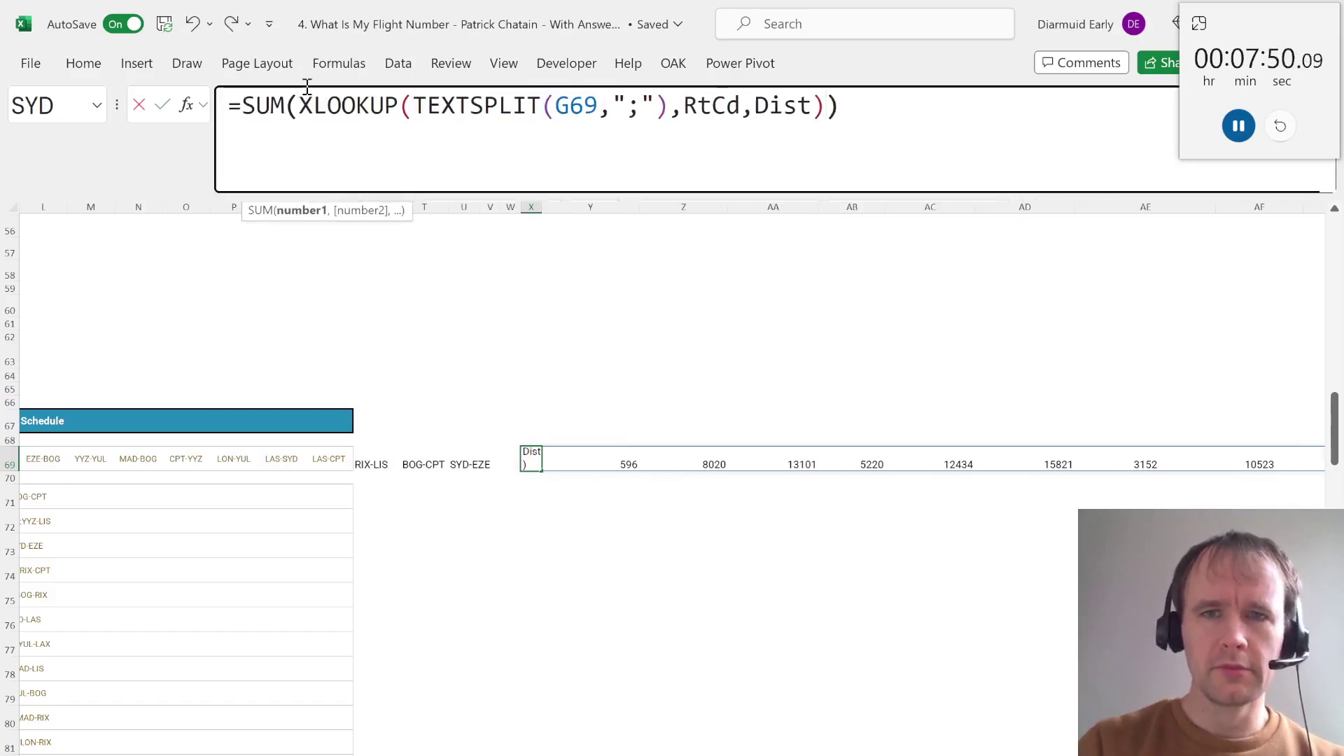
key(Return)
key(Up)
key(alt+h)
key(o)
key(i)
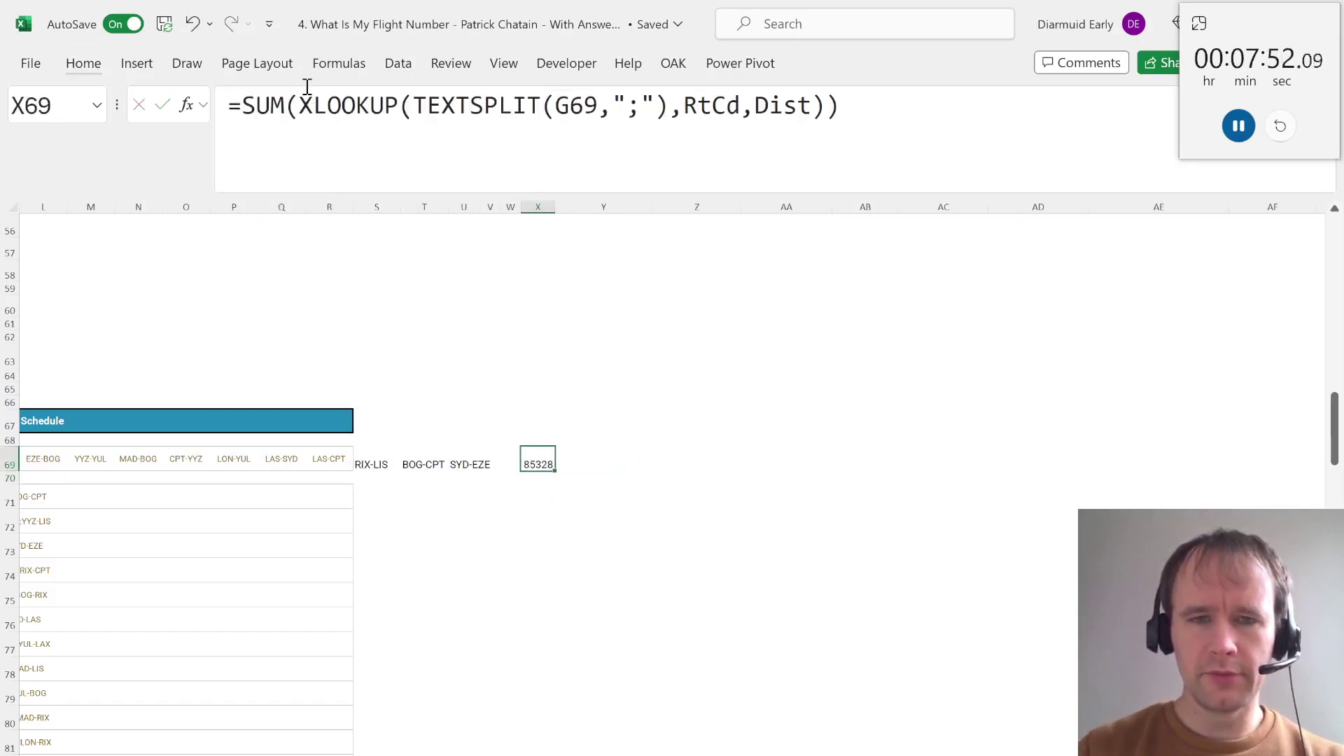
key(ctrl+Right)
key(ctrl+Left)
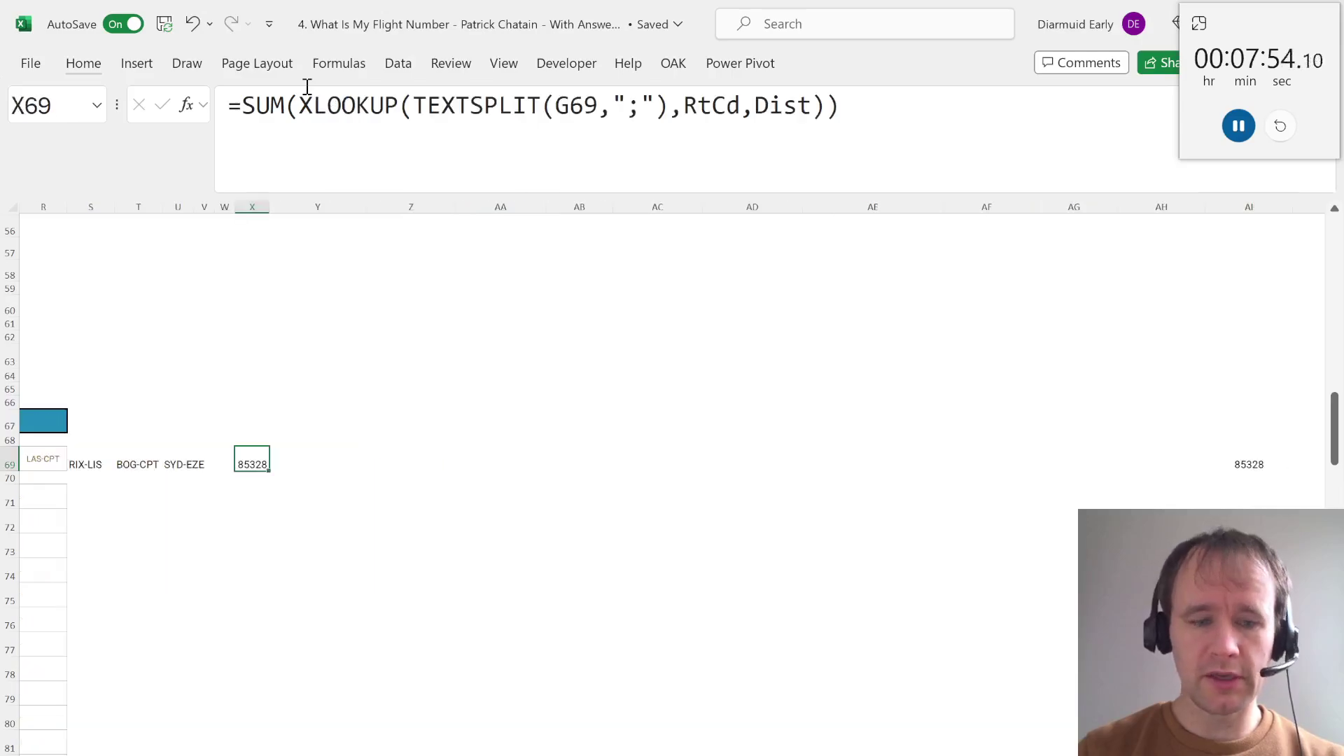
Undo the combined formula in X69 to restore the spilled lookup, and fit column X to its contents
key(ctrl+z)
key(ctrl+z)
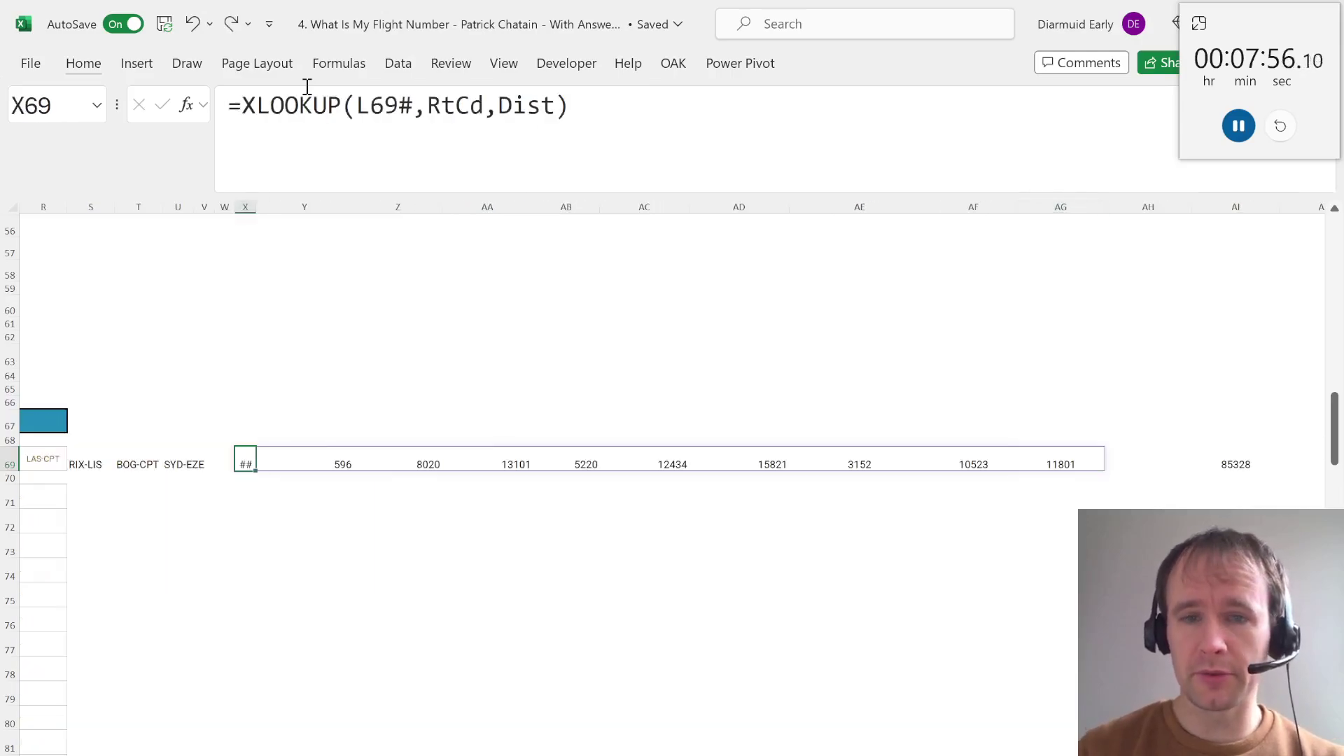
key(ctrl+y)
Trace the total in AI69 back through the distances and split flights to the Level 2 example row
key(ctrl+Right)
key(ctrl+Right)
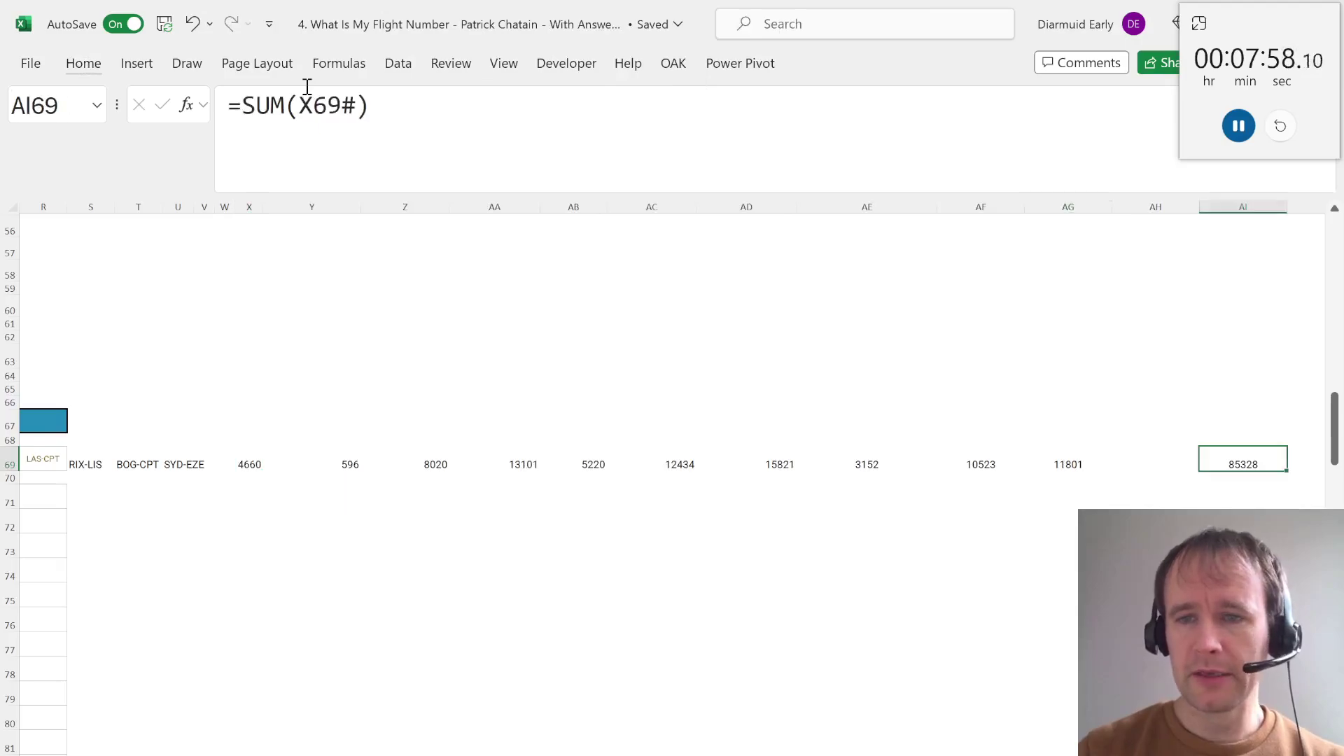
key(ctrl+Left)
key(ctrl+Left)
key(ctrl+Left)
key(ctrl+Left)
key(ctrl+Left)
key(ctrl+Left)
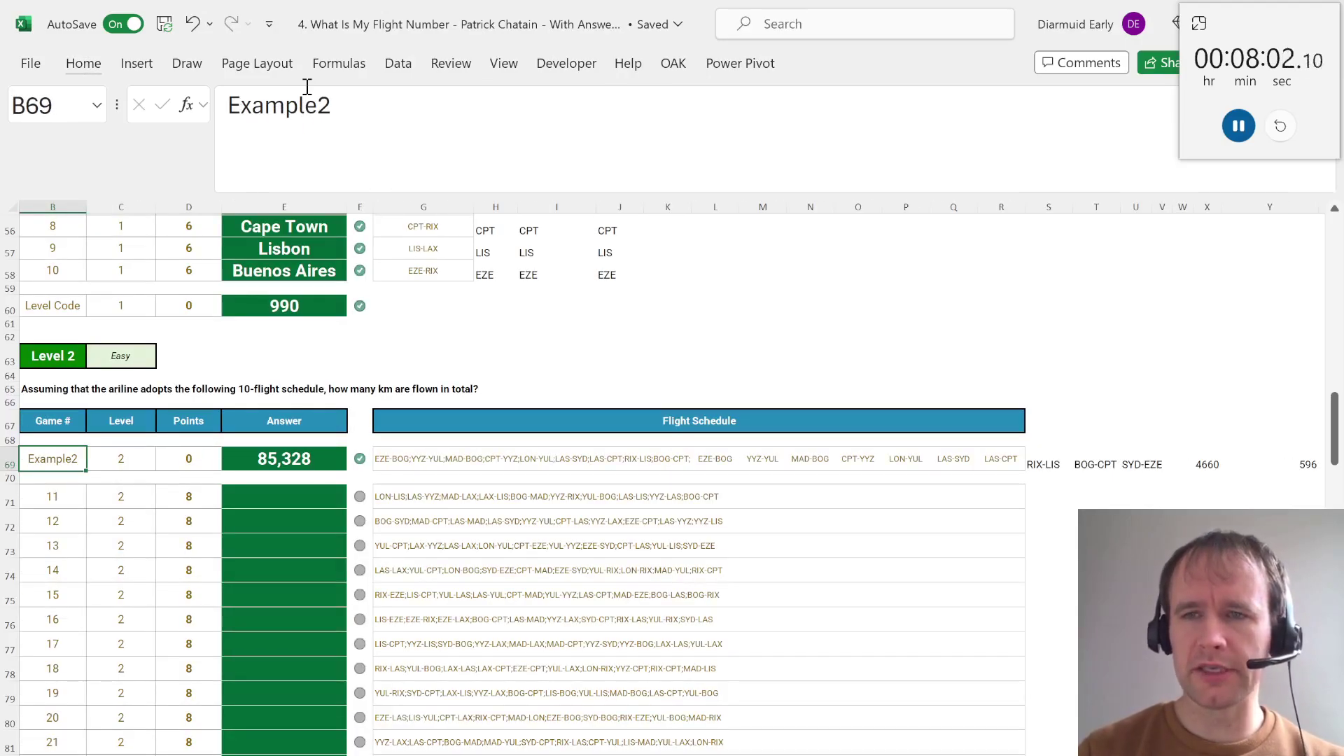
key(ctrl+Right)
key(ctrl+Right)
key(ctrl+Right)
key(ctrl+Left)
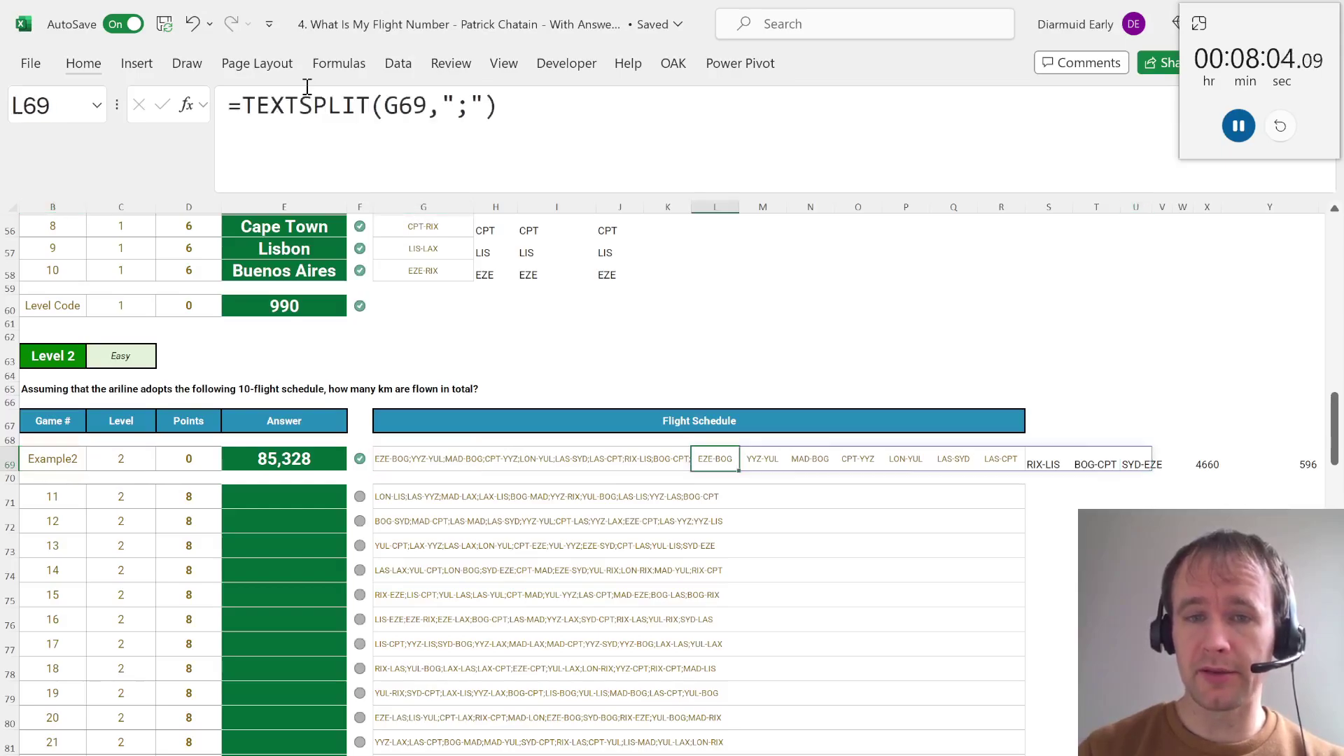
Examine the extent of the spilled flights in L69:U69 relative to the schedule rows below
key(ctrl+shift+Right)
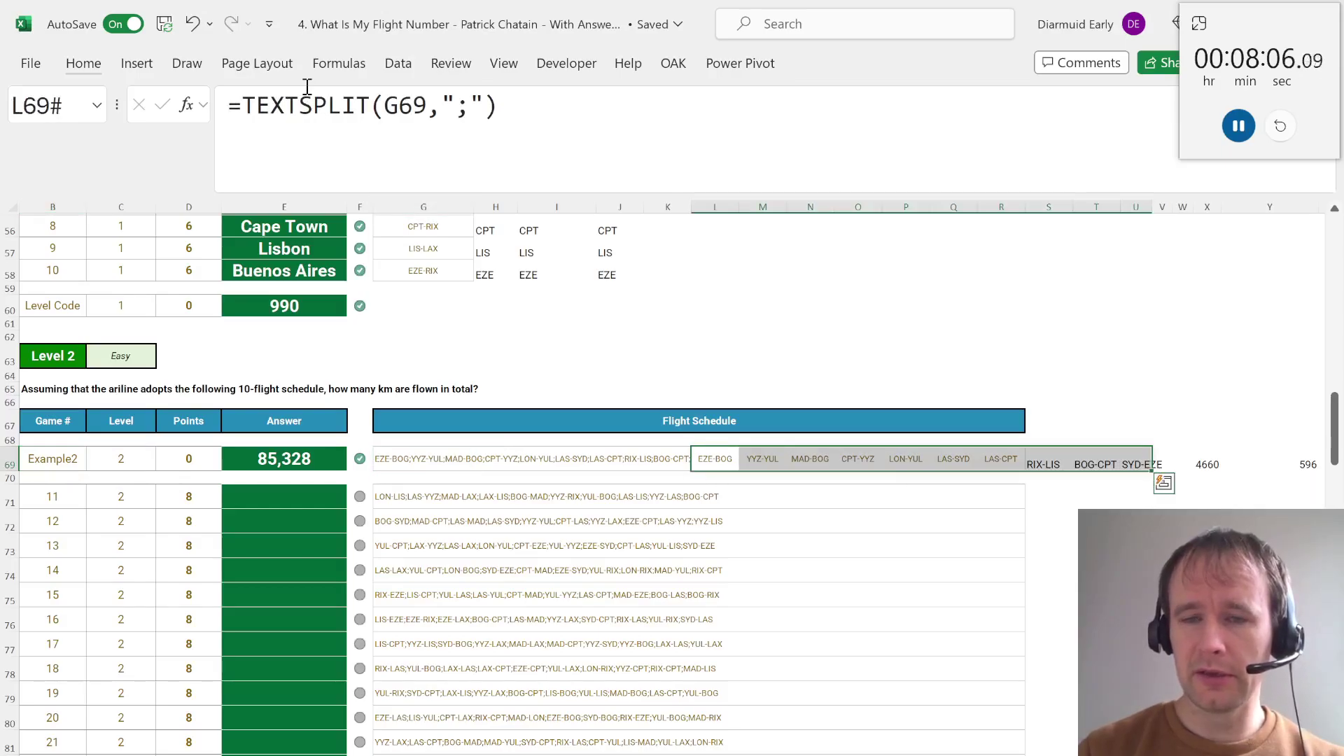
key(Left)
key(Right)
key(Down)
key(Down)
key(Down)
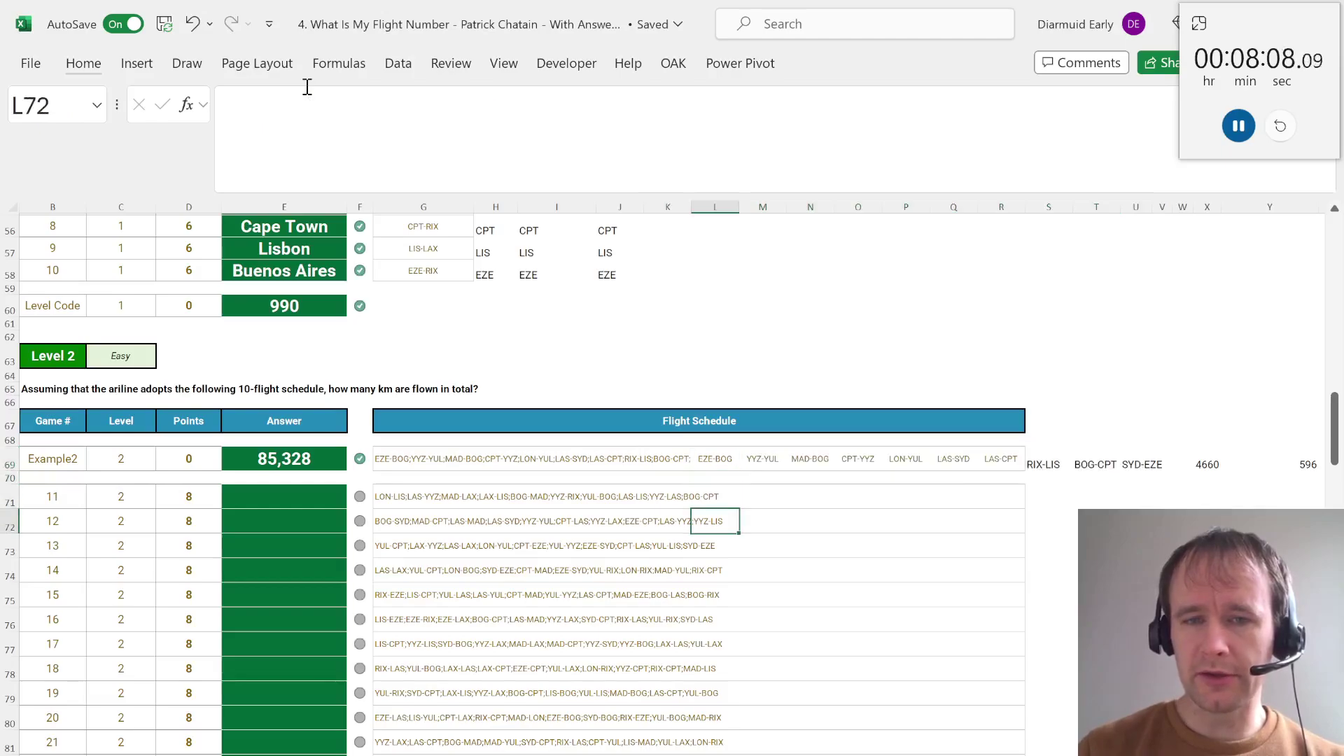
key(Up)
key(Up)
key(Up)
key(ctrl+shift+Right)
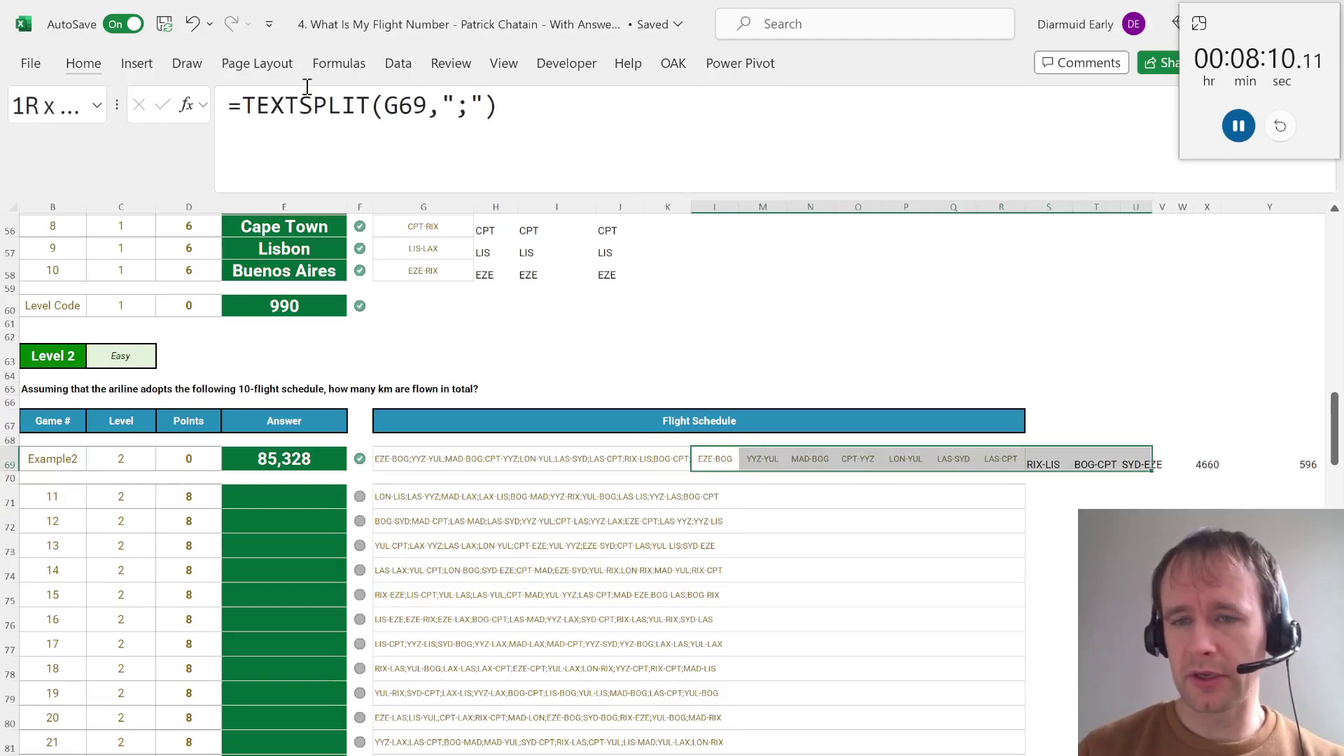
Examine the spilled distances in X69:AG69 and their position between the split flights and the total
key(ctrl+Right)
key(ctrl+Right)
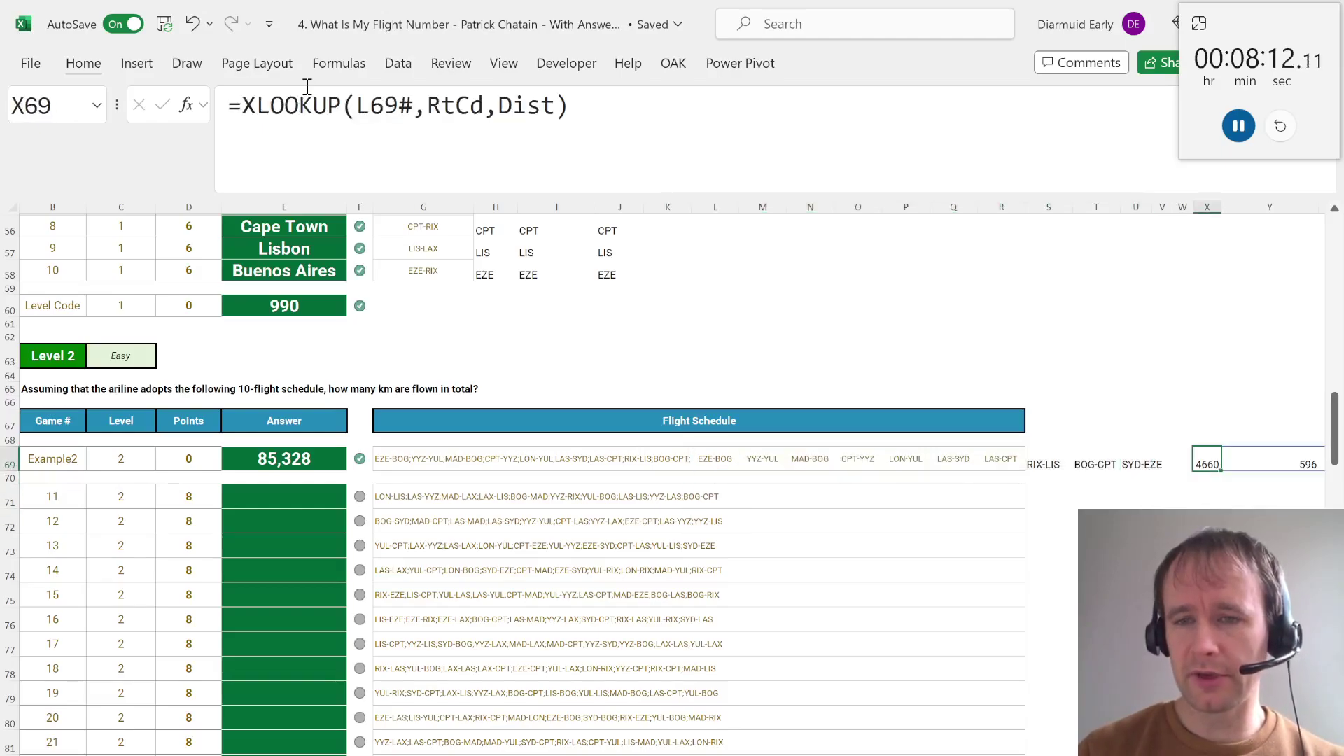
key(ctrl+shift+Right)
key(ctrl+Right)
key(ctrl+Right)
key(ctrl+Left)
key(ctrl+Left)
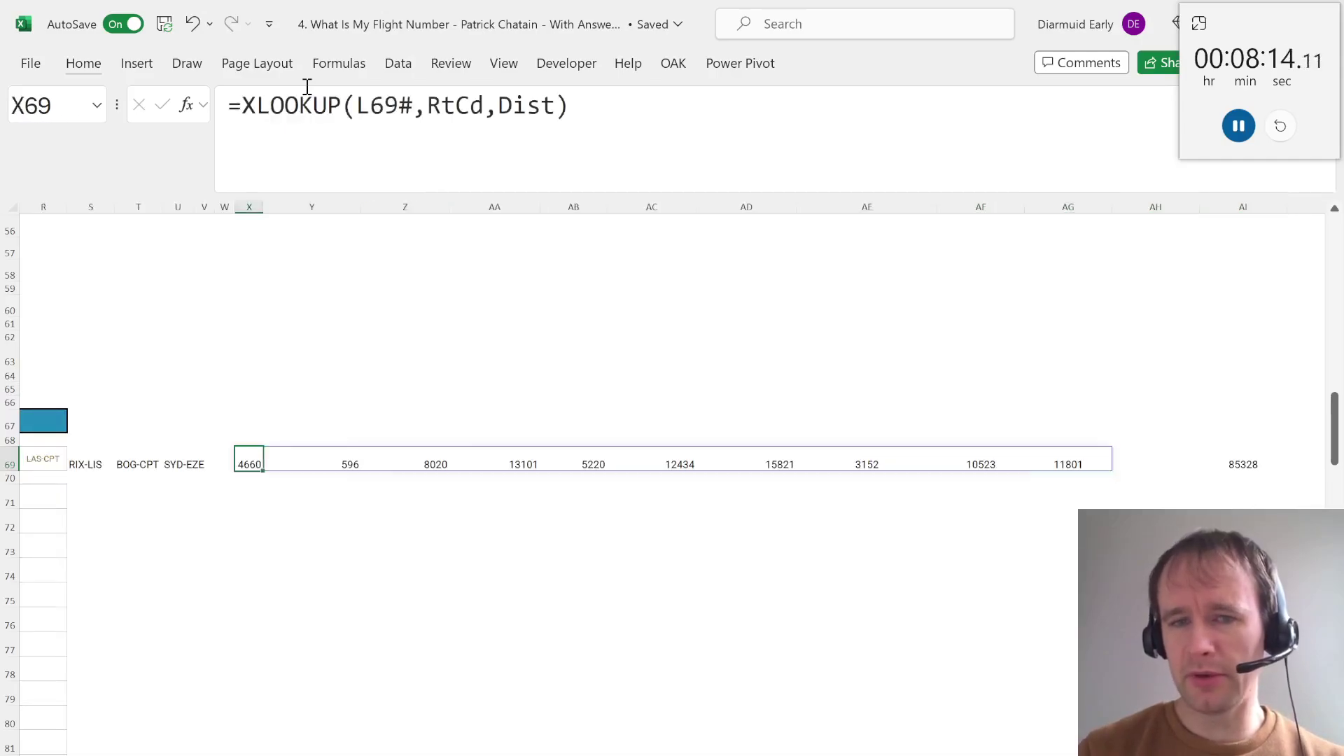
key(ctrl+shift+Right)
key(ctrl+Left)
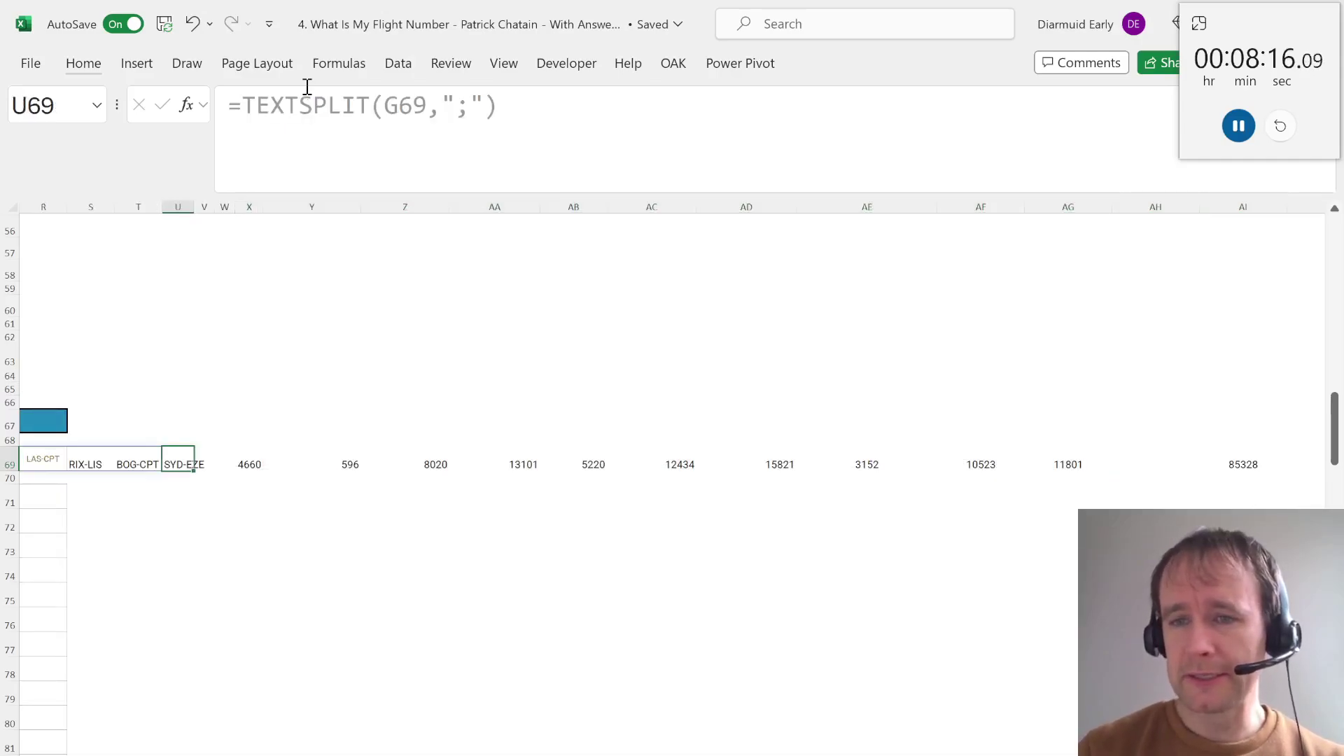
Copy the Level 2 example formulas in L69:AI69 to the game rows 71 through 90
key(ctrl+Left)
key(ctrl+Left)
key(ctrl+Left)
key(ctrl+Right)
key(ctrl+Right)
key(ctrl+shift+Right)
key(ctrl+shift+Right)
key(ctrl+shift+Right)
key(ctrl+shift+Right)
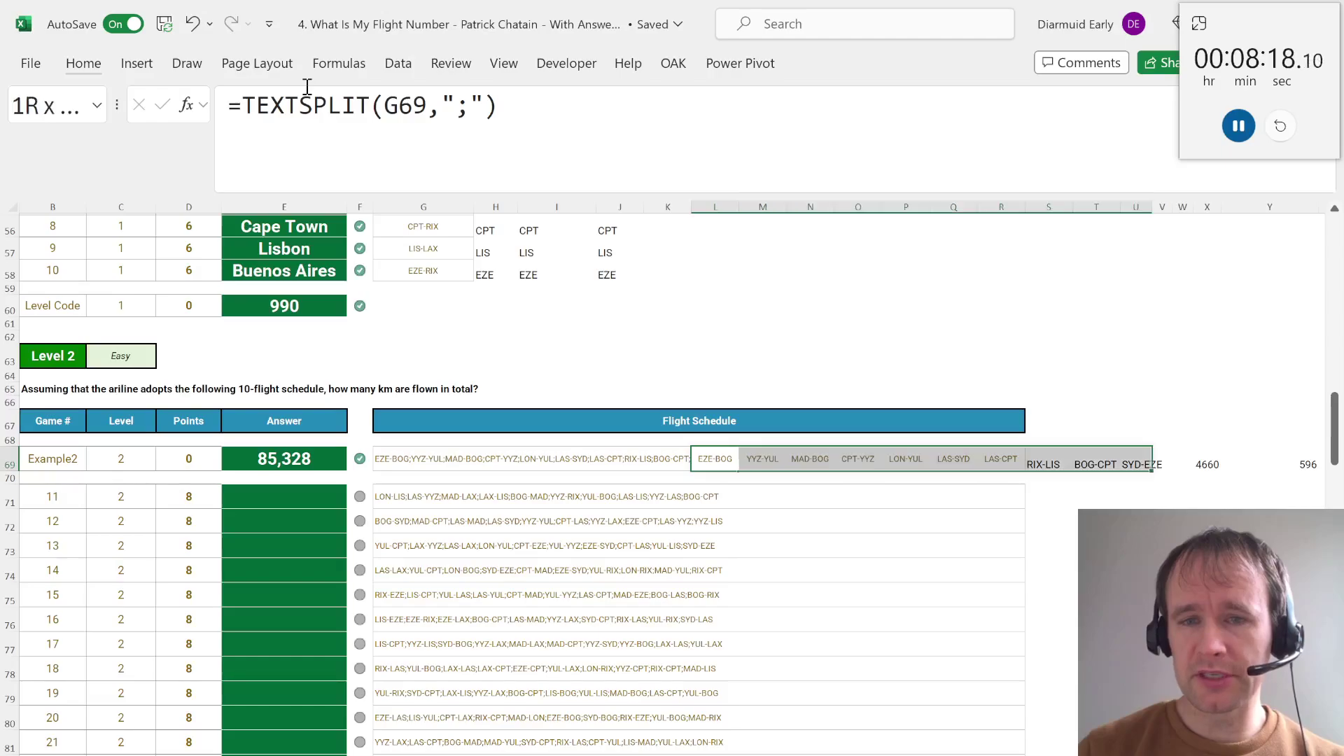
key(ctrl+c)
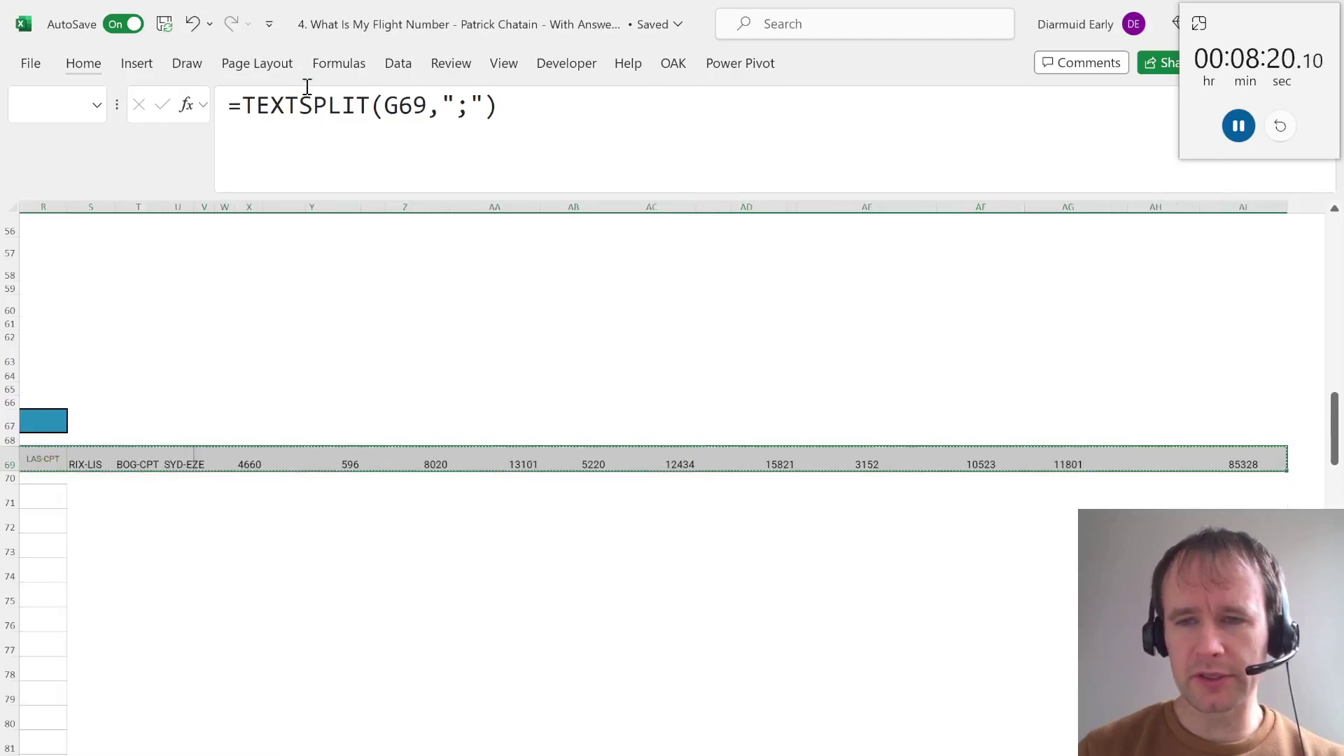
key(Down)
key(Down)
key(ctrl+v)
key(shift+Down)
key(shift+Down)
key(shift+Down)
key(shift+Down)
key(shift+Down)
key(shift+Down)
key(shift+Down)
key(shift+Down)
key(shift+Down)
key(shift+Down)
key(shift+Down)
key(shift+Down)
key(shift+Down)
key(shift+Down)
key(shift+Down)
key(shift+Down)
key(shift+Down)
key(shift+Down)
key(shift+Down)
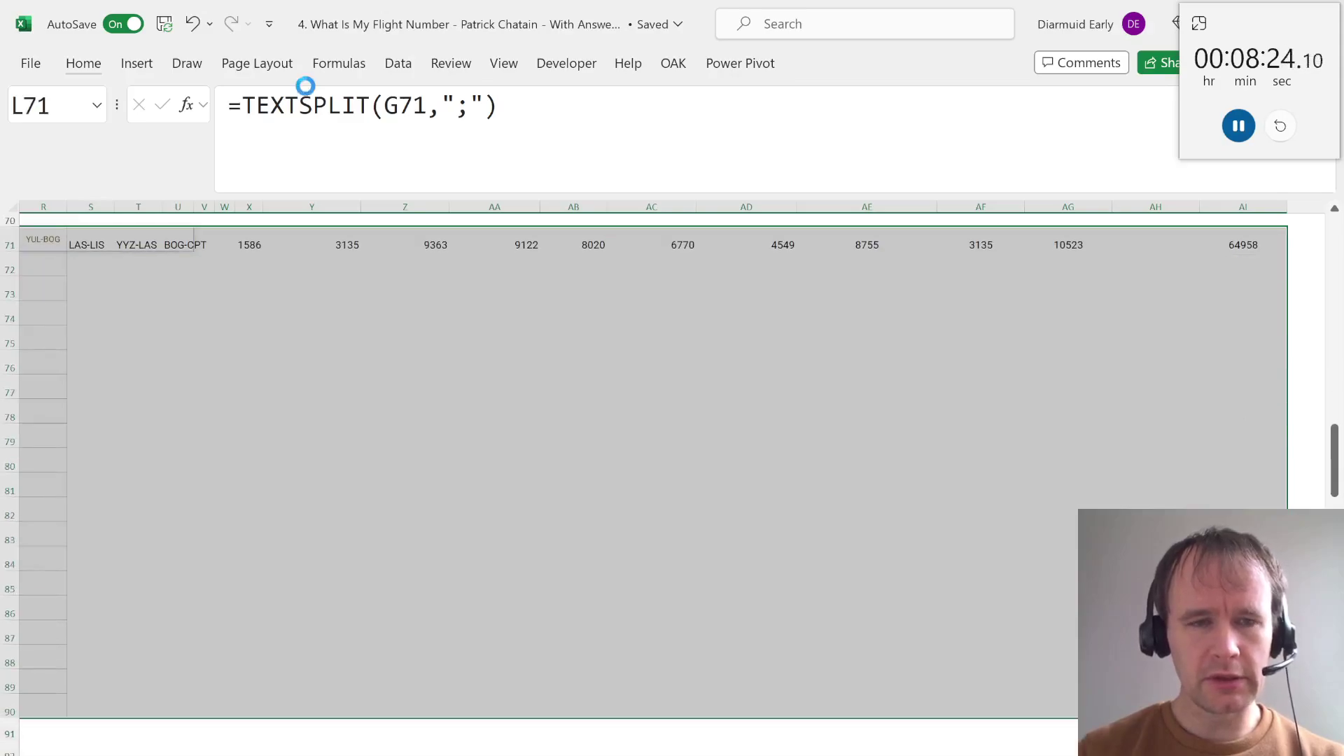
key(ctrl+v)
Fill the Level 2 answers from E71 down with a single reference to the row totals in AI71:AI90
key(Up)
key(Home)
key(Down)
key(Right)
key(Right)
key(Right)
key(Right)
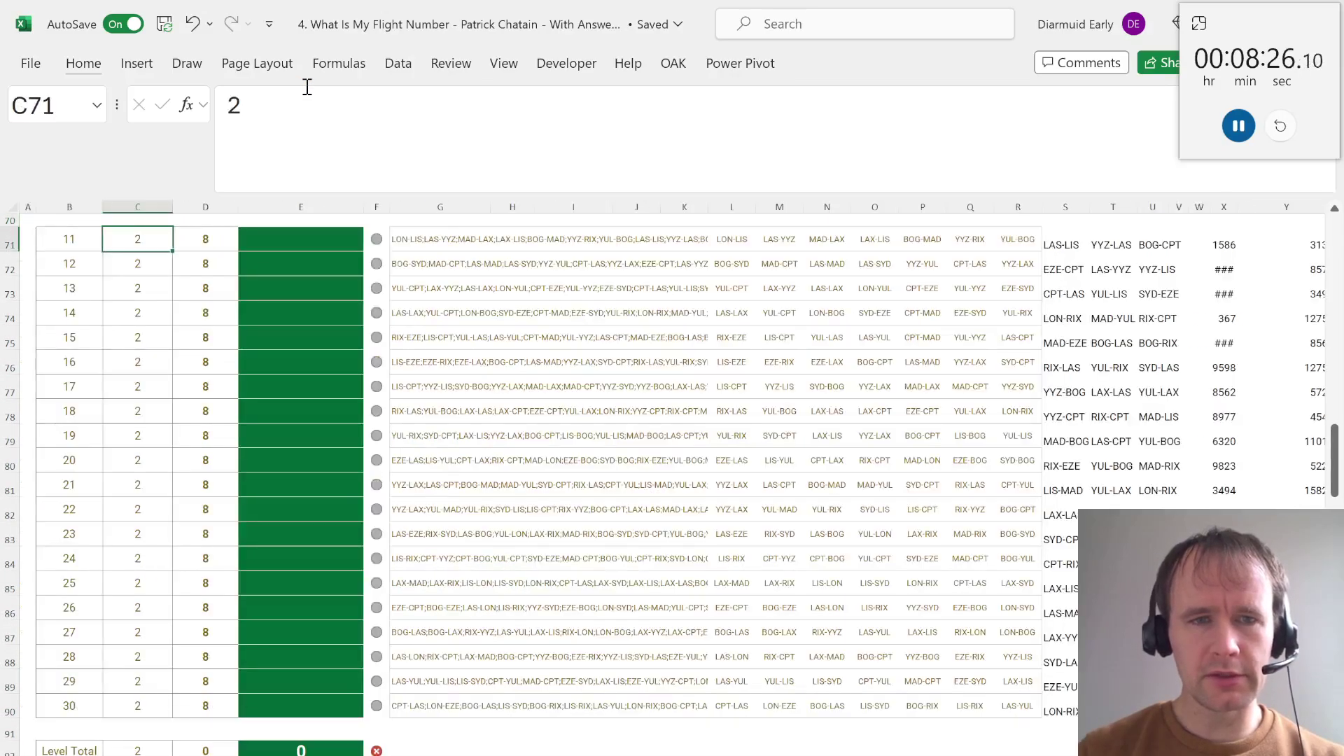
text(=)
key(Right)
key(ctrl+Right)
key(ctrl+Right)
key(ctrl+Right)
key(ctrl+Right)
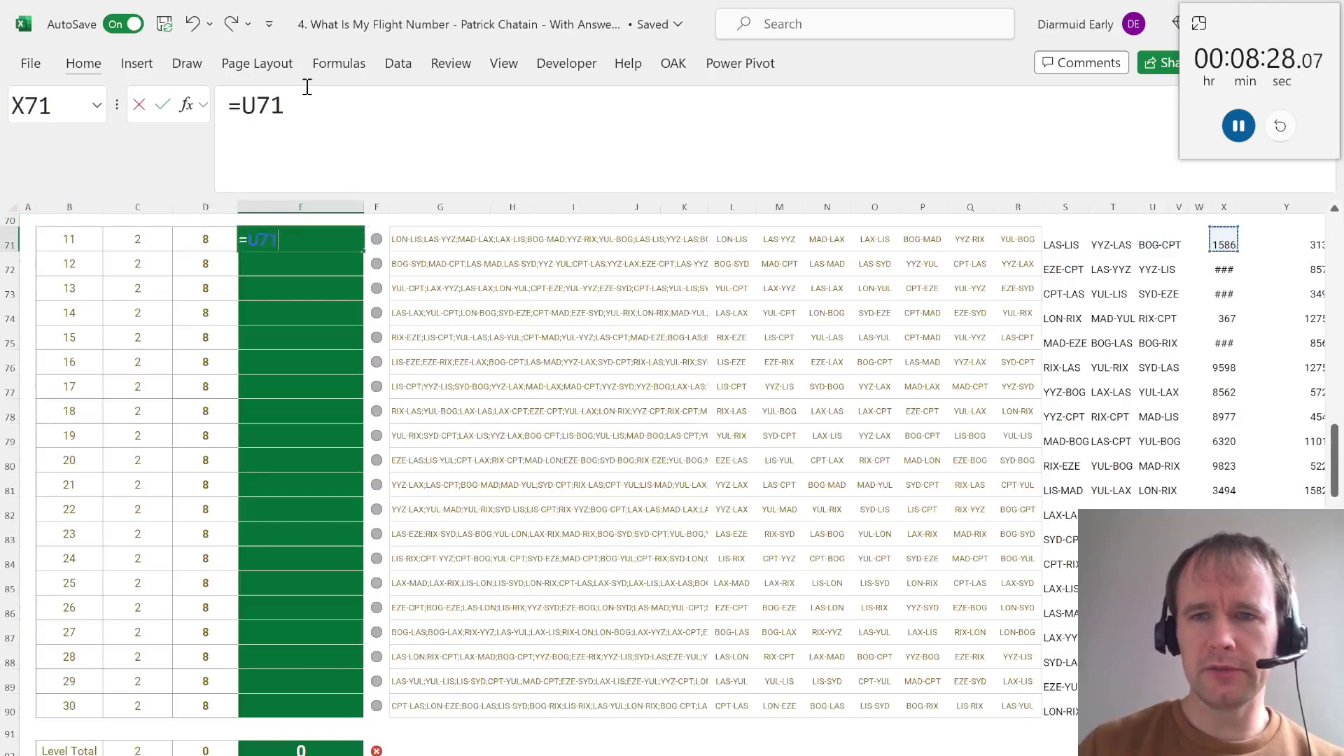
key(ctrl+shift+Down)
key(Return)
key(Left)
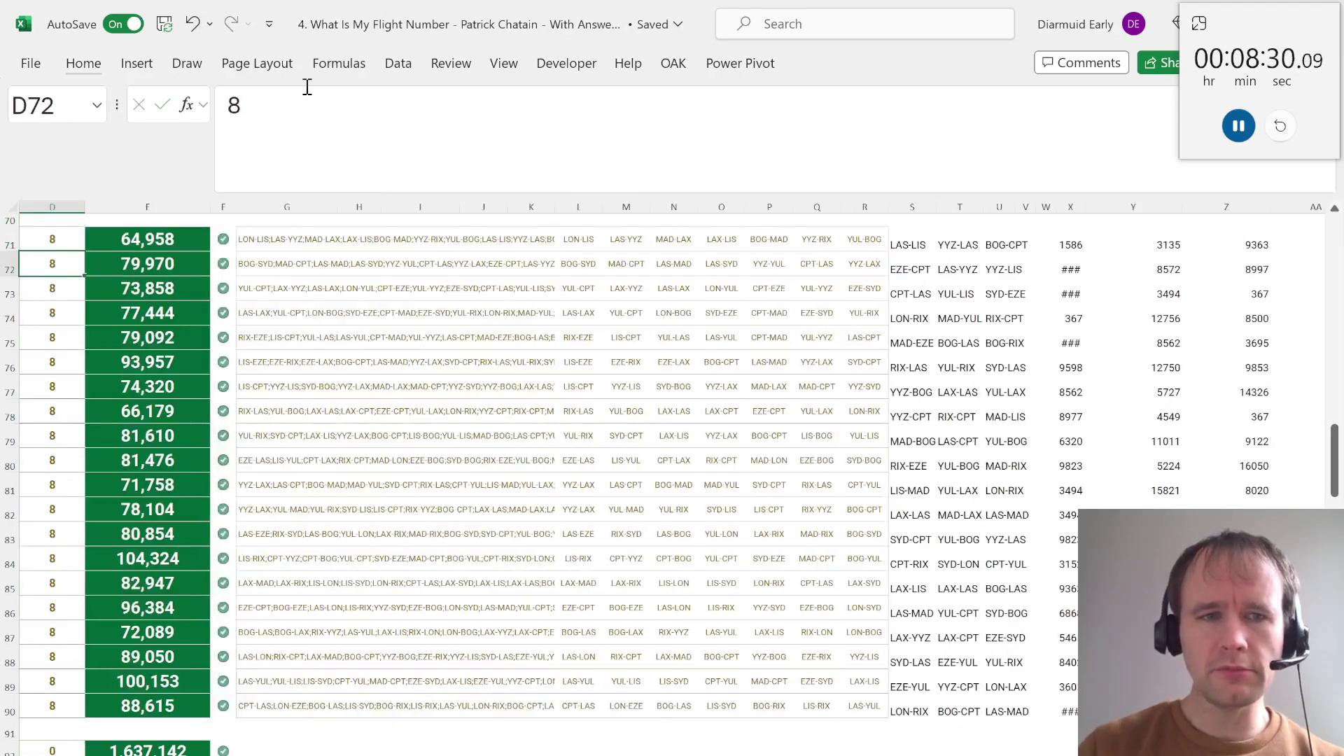
key(Left)
key(Left)
Review the completed Level 2 answers and read the Level 3 rules in the Instructions and the Level 3 section
scroll(154, 498, down, 1)
scroll(210, 511, up, 10)
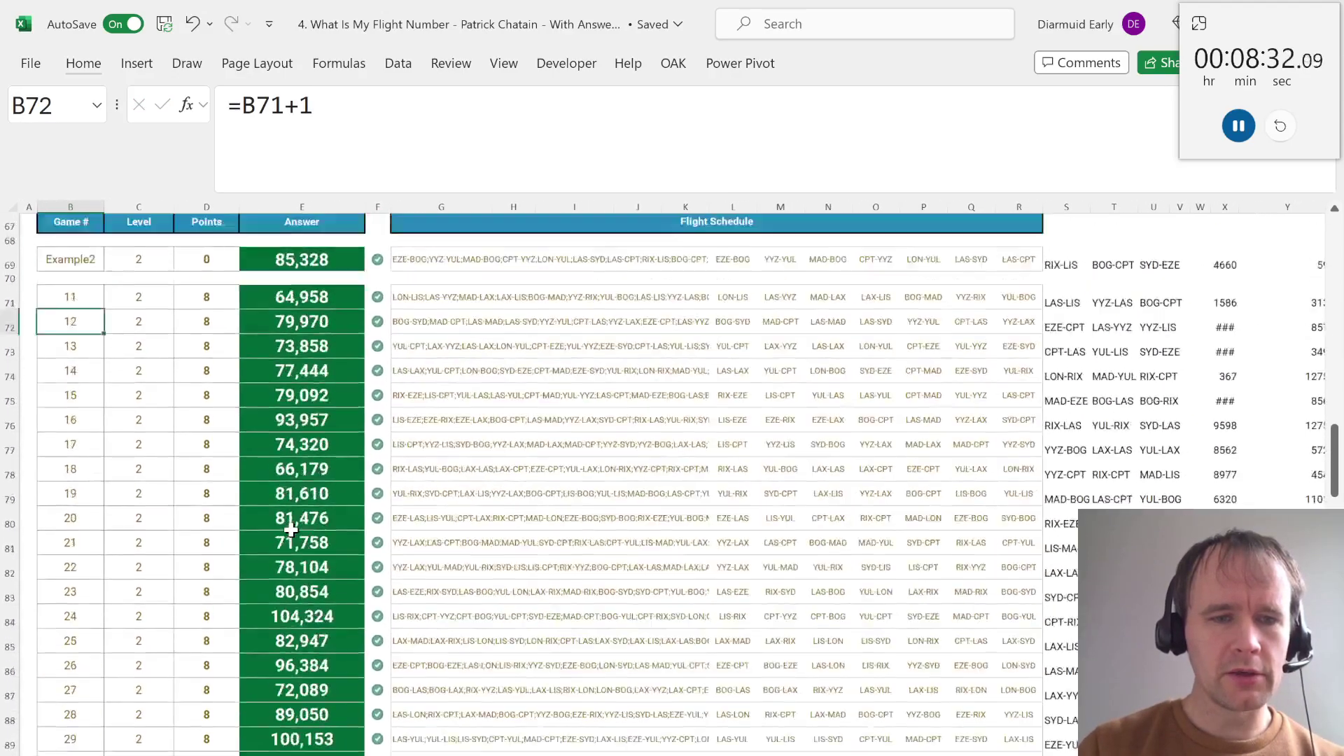
scroll(291, 530, down, 10)
scroll(292, 530, down, 4)
scroll(291, 530, up, 20)
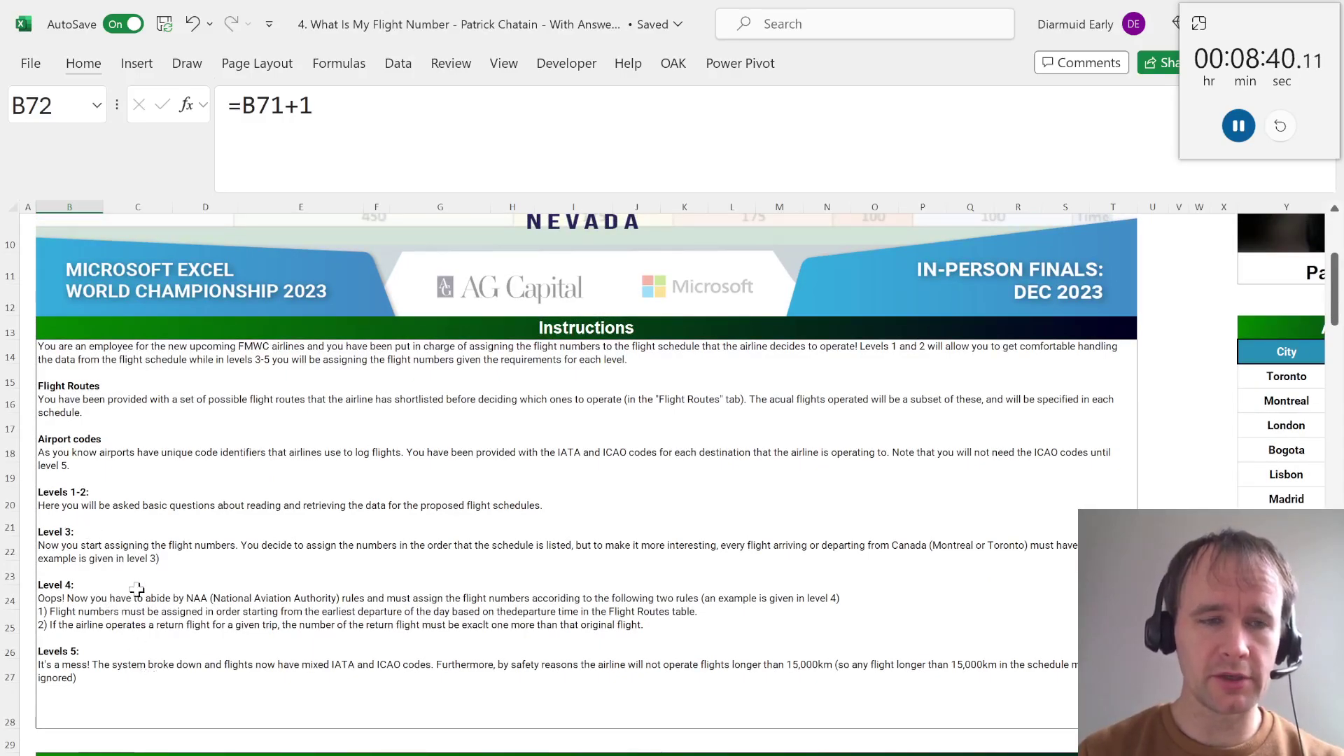
click(103, 538)
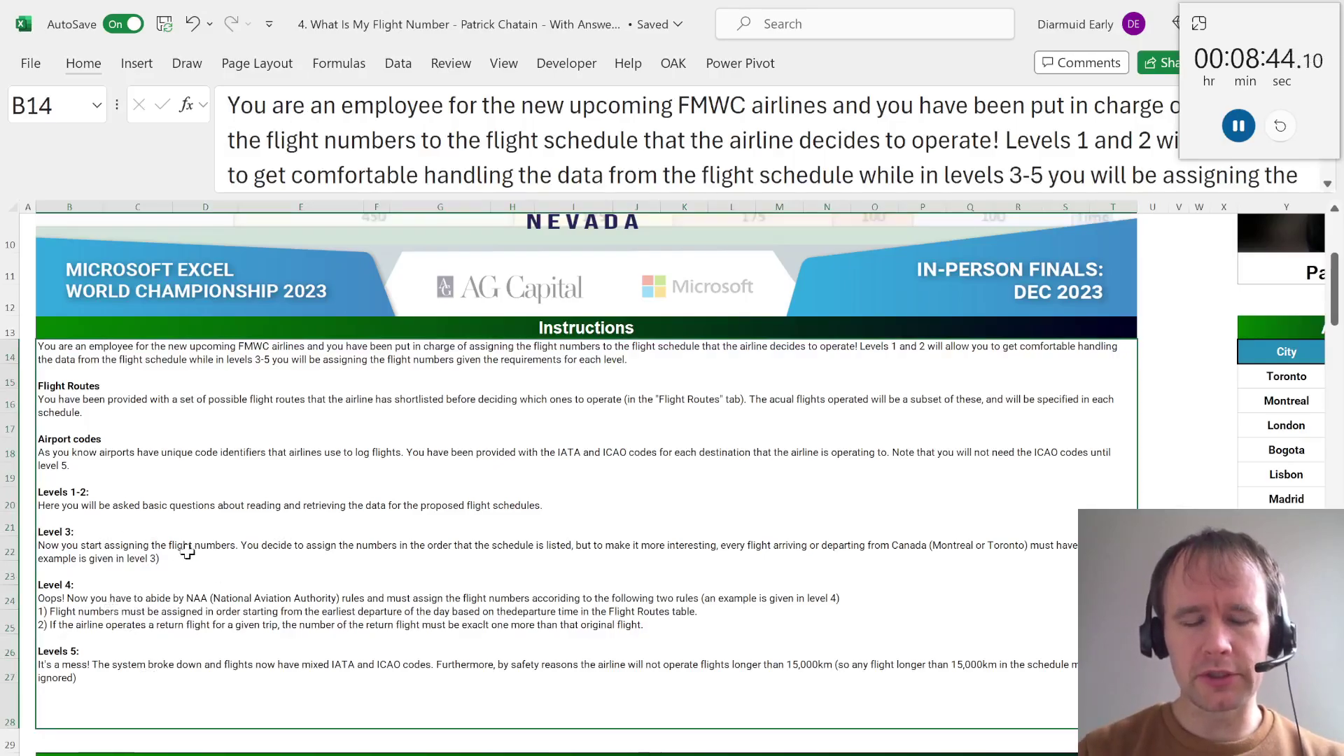
scroll(195, 564, down, 20)
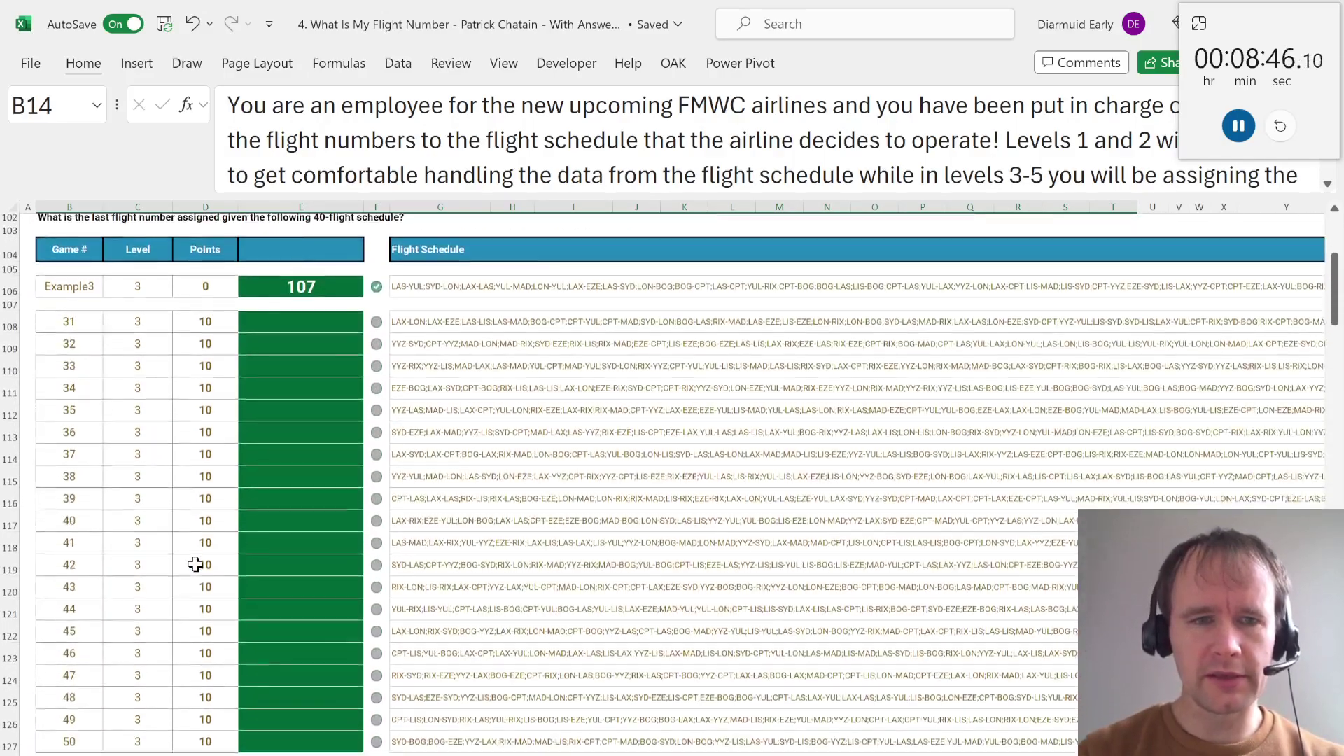
scroll(182, 394, up, 1)
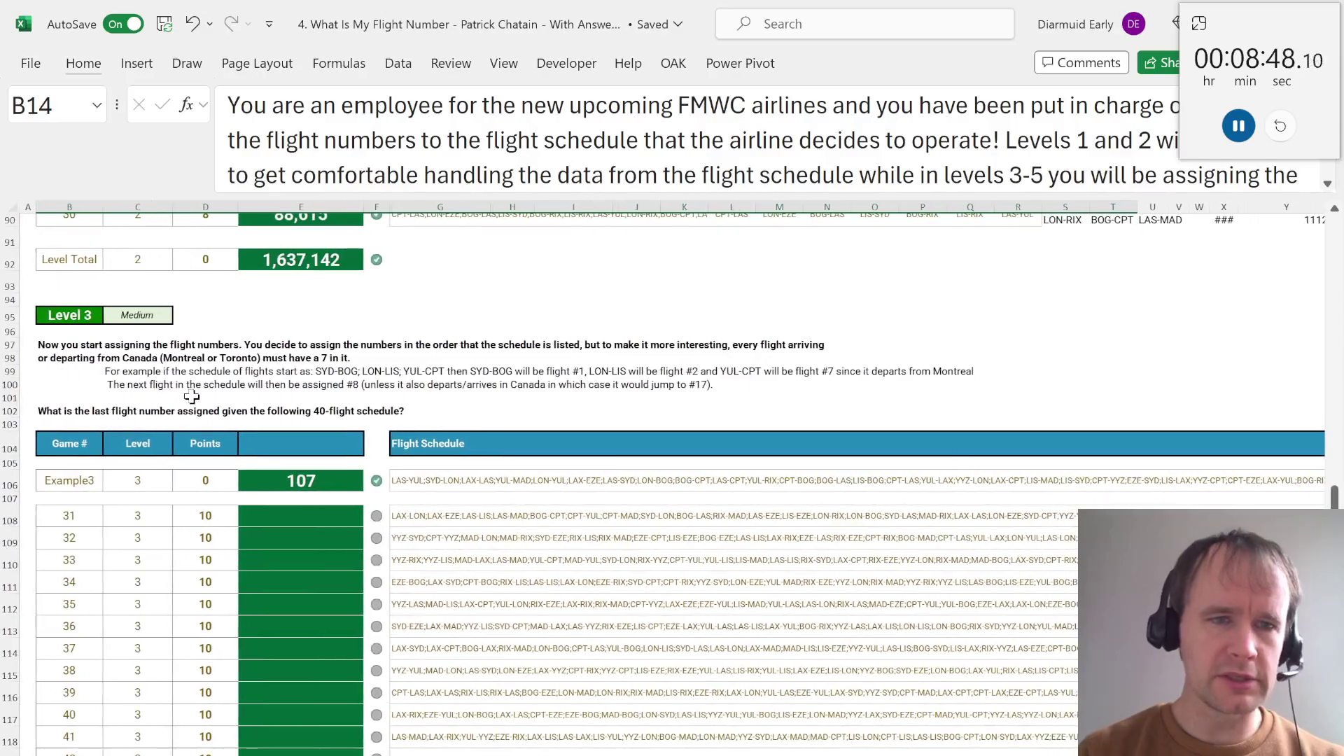
scroll(192, 397, up, 20)
scroll(192, 397, up, 3)
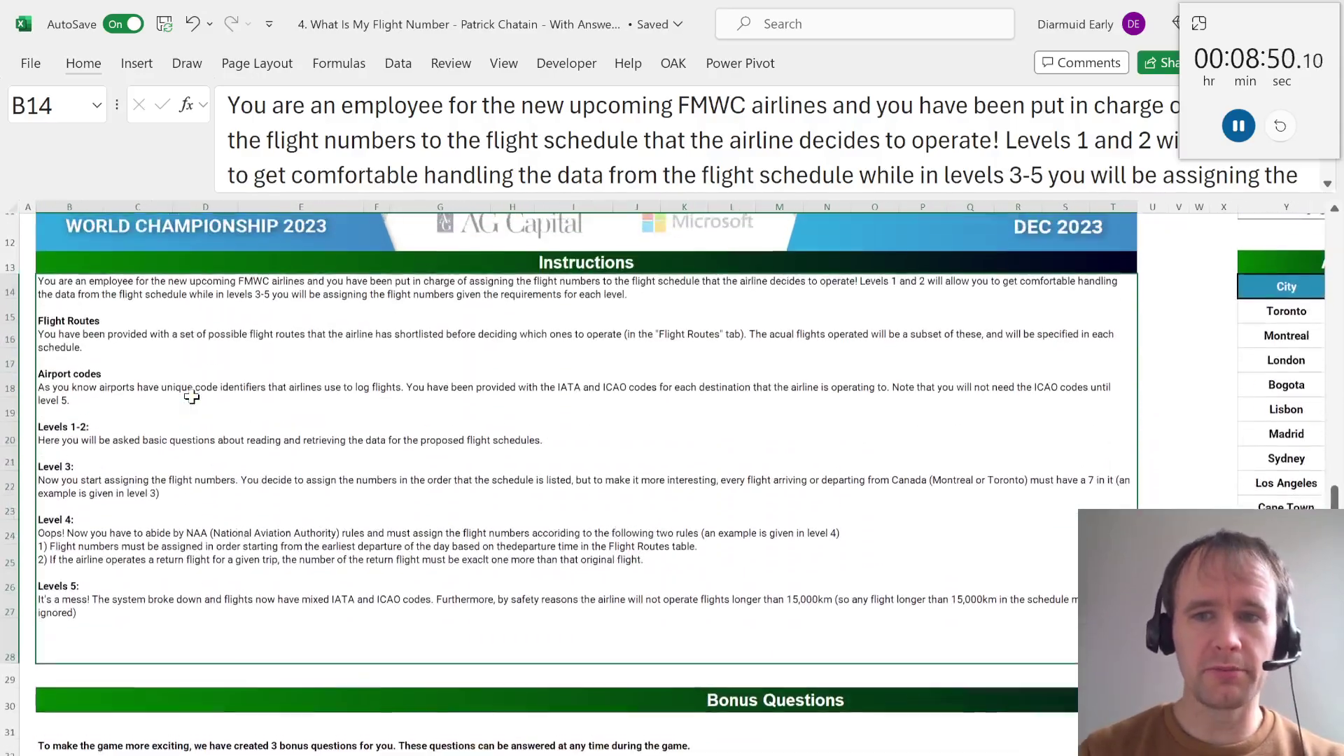
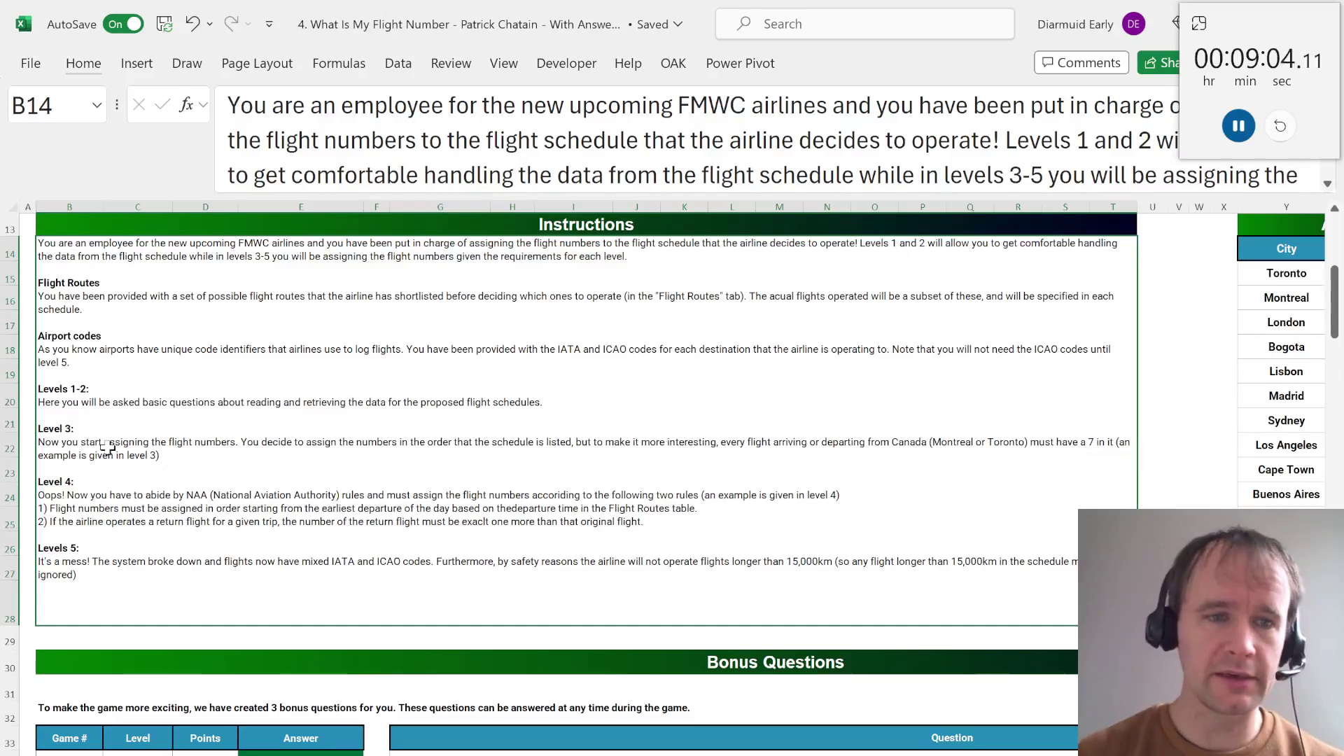
Examine the IATA and ICAO codes in the Airport codes table, focusing on those for Toronto and Montreal
scroll(1002, 287, right, 5)
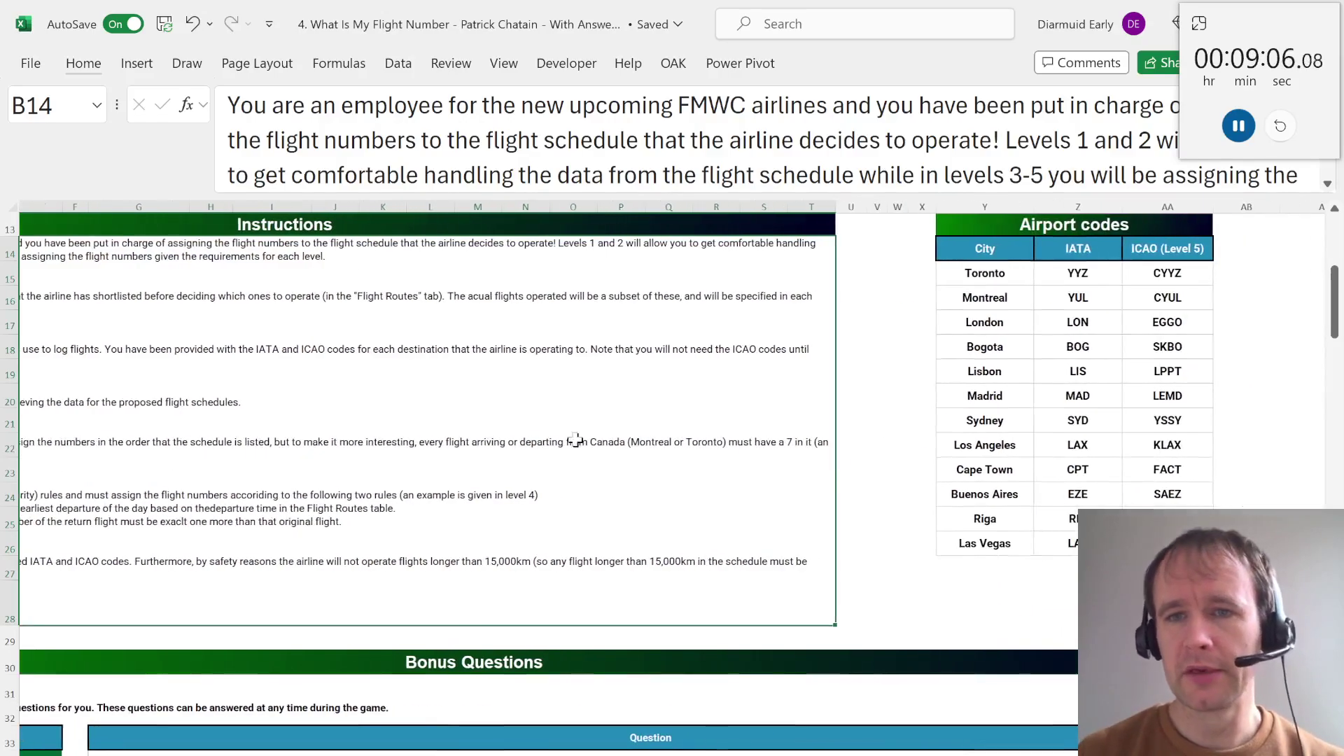
drag(1006, 277, 1008, 301)
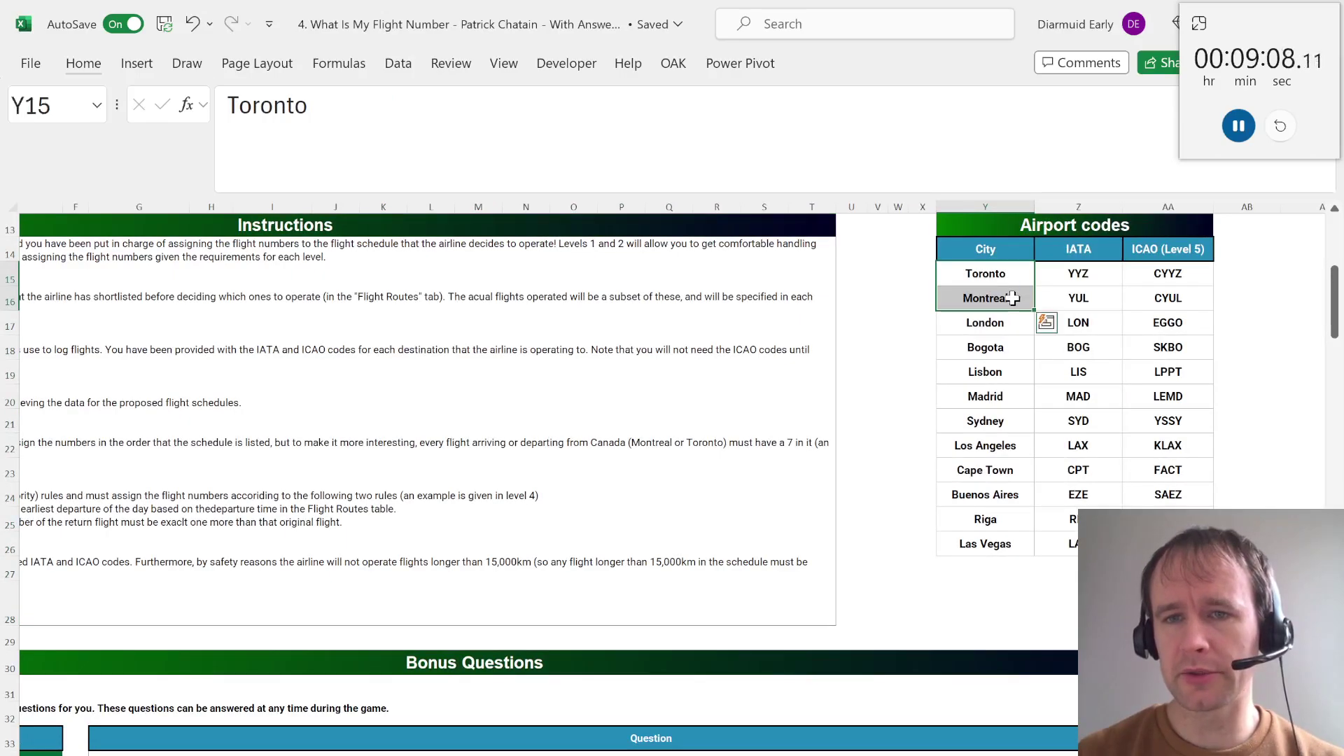
scroll(978, 360, right, 3)
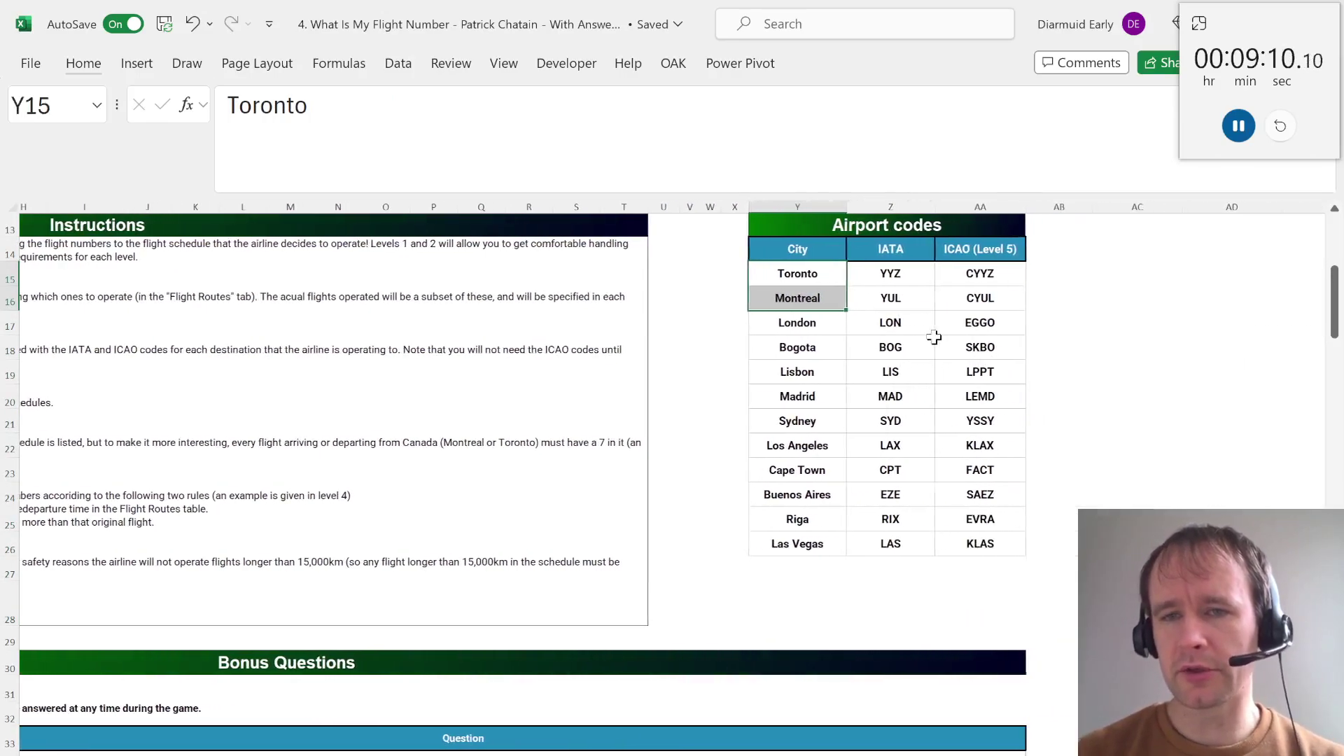
drag(889, 278, 977, 539)
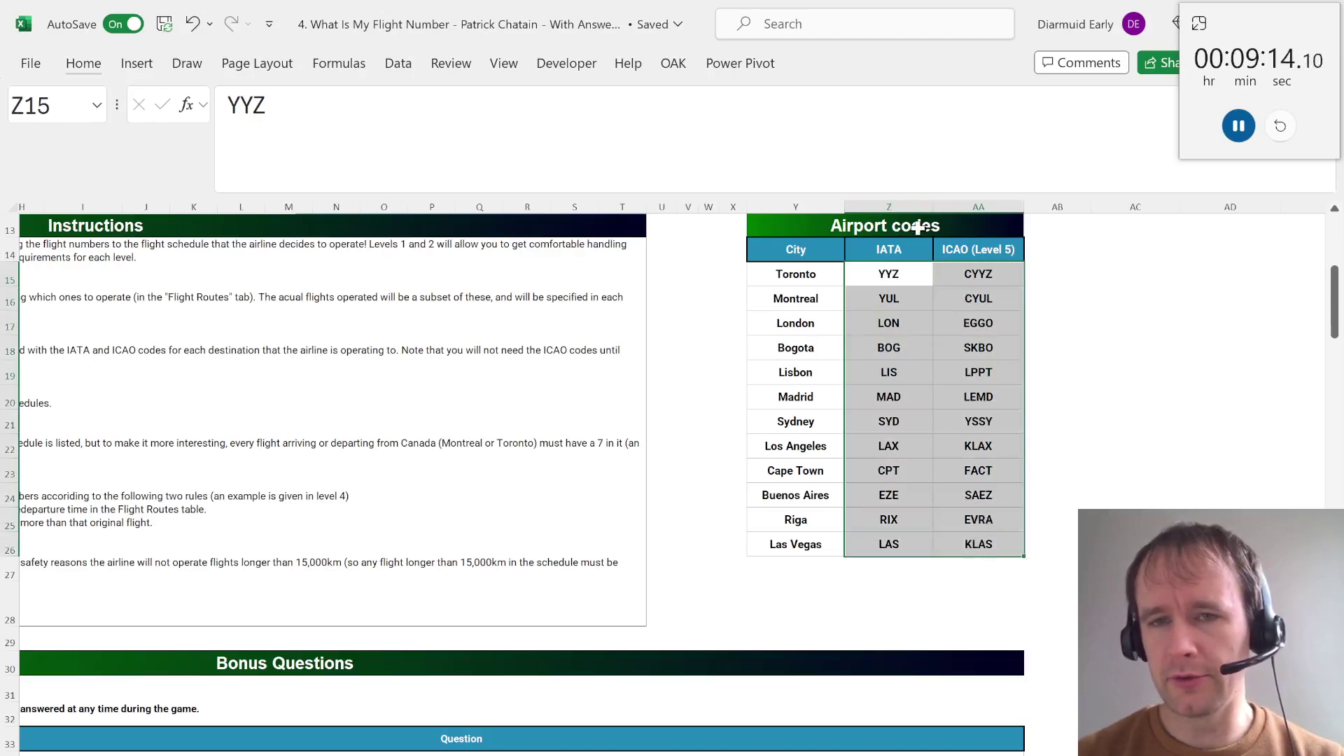
drag(909, 277, 966, 297)
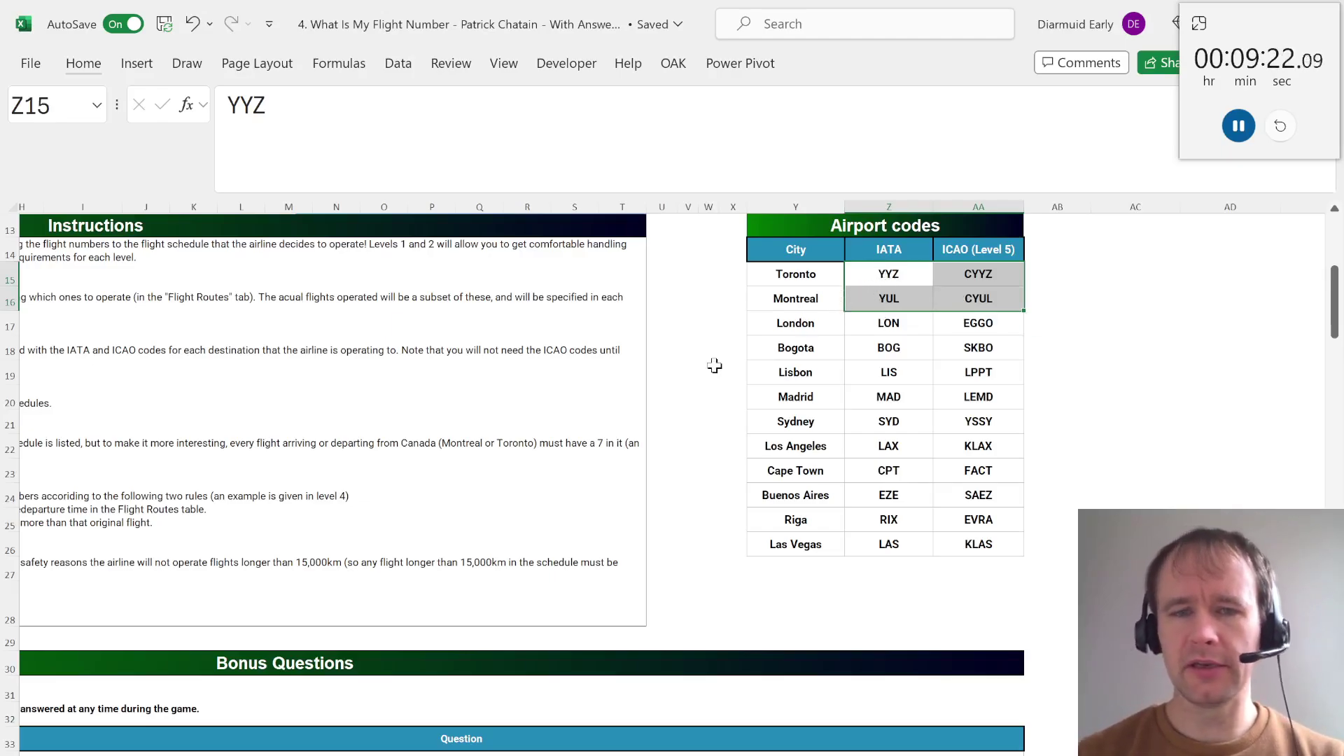
Read the Level 3 numbering rule in B97:B98 and its worked example in C99
key(ctrl+Left)
key(ctrl+Left)
key(ctrl+Left)
scroll(470, 520, down, 20)
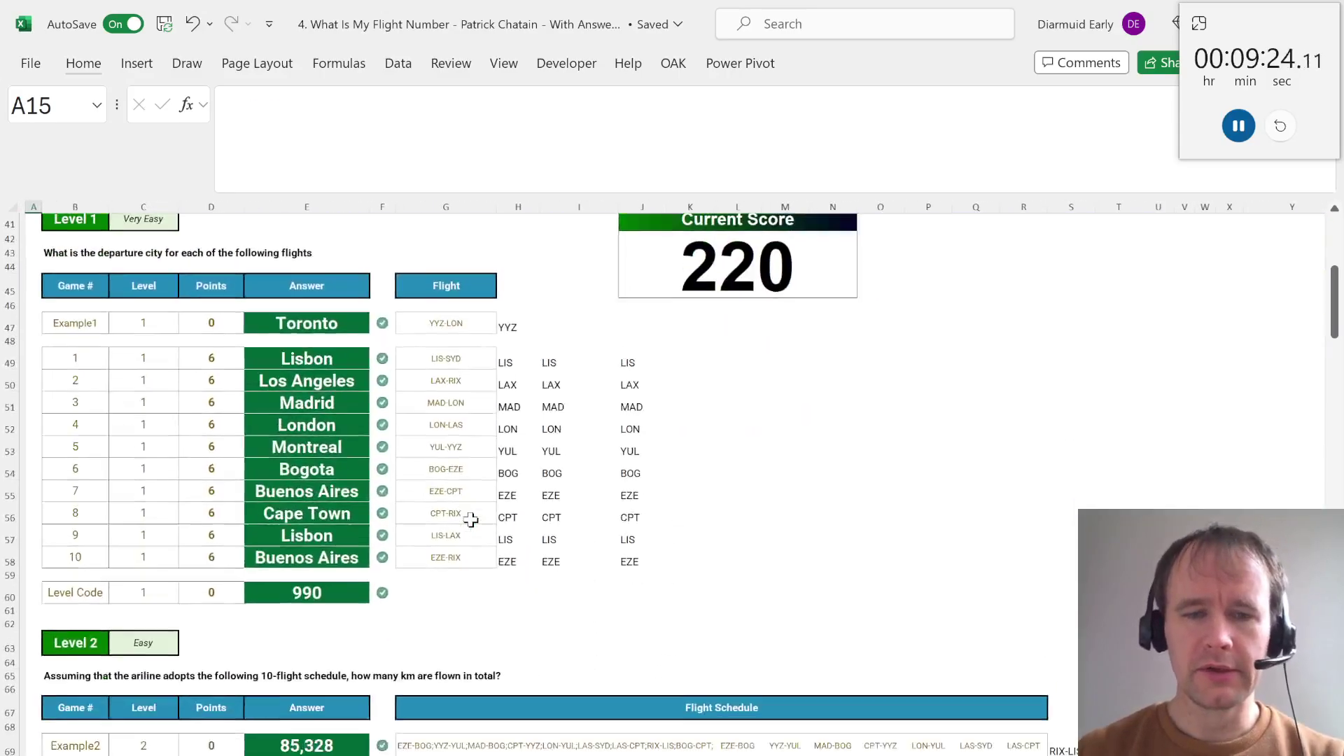
scroll(471, 520, up, 5)
scroll(470, 519, up, 2)
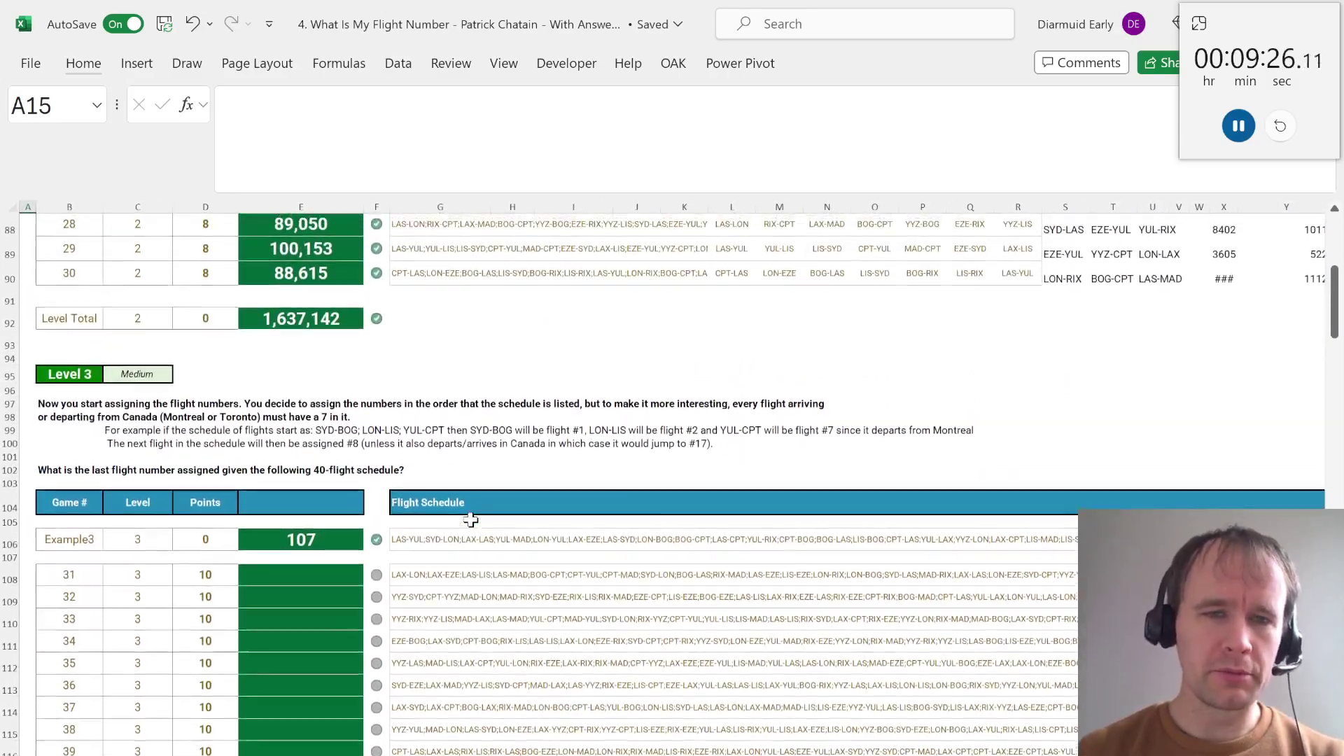
click(55, 423)
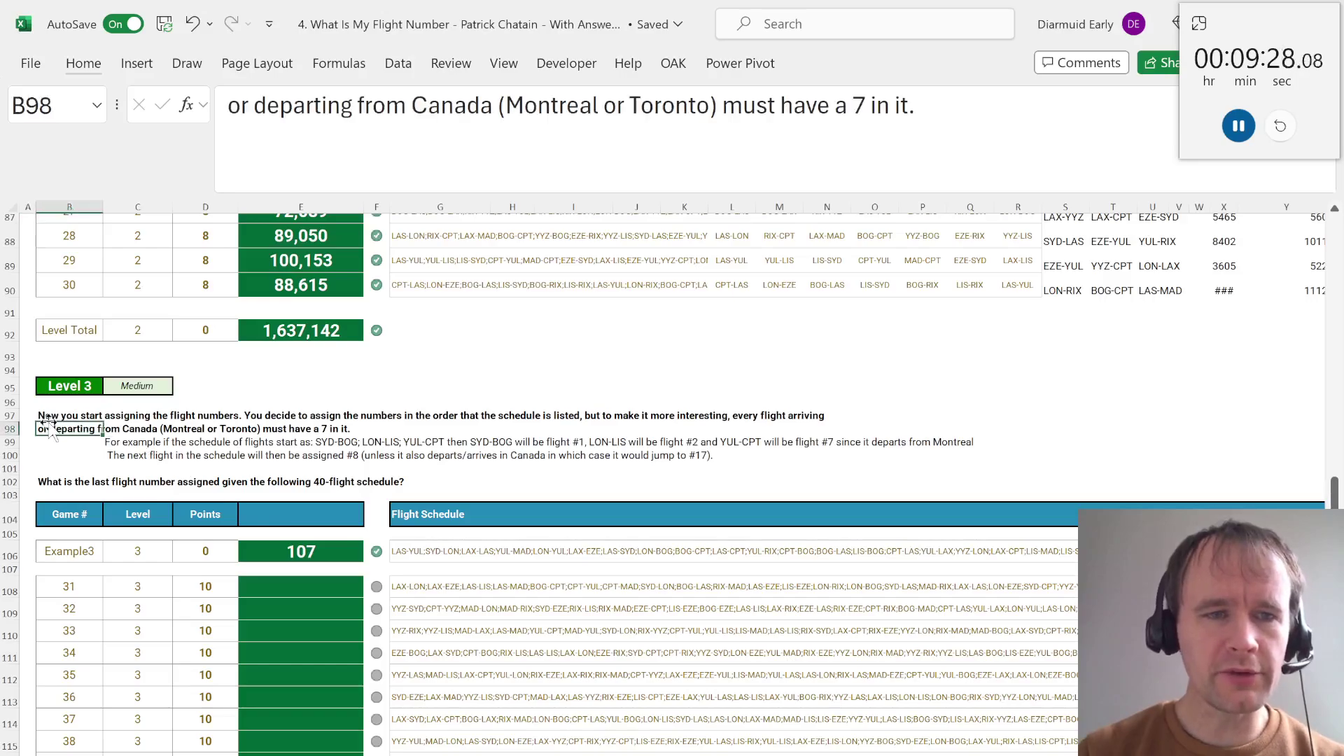
key(Up)
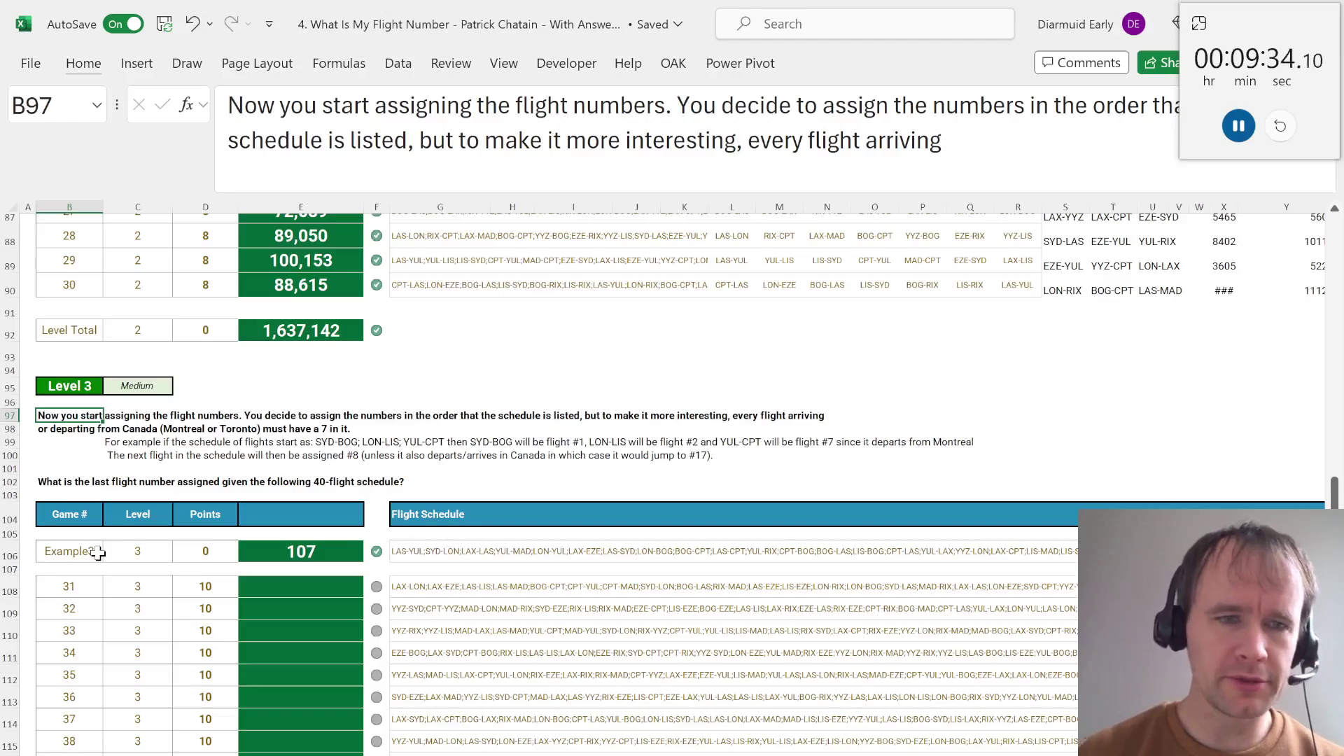
key(Down)
key(Down)
key(Right)
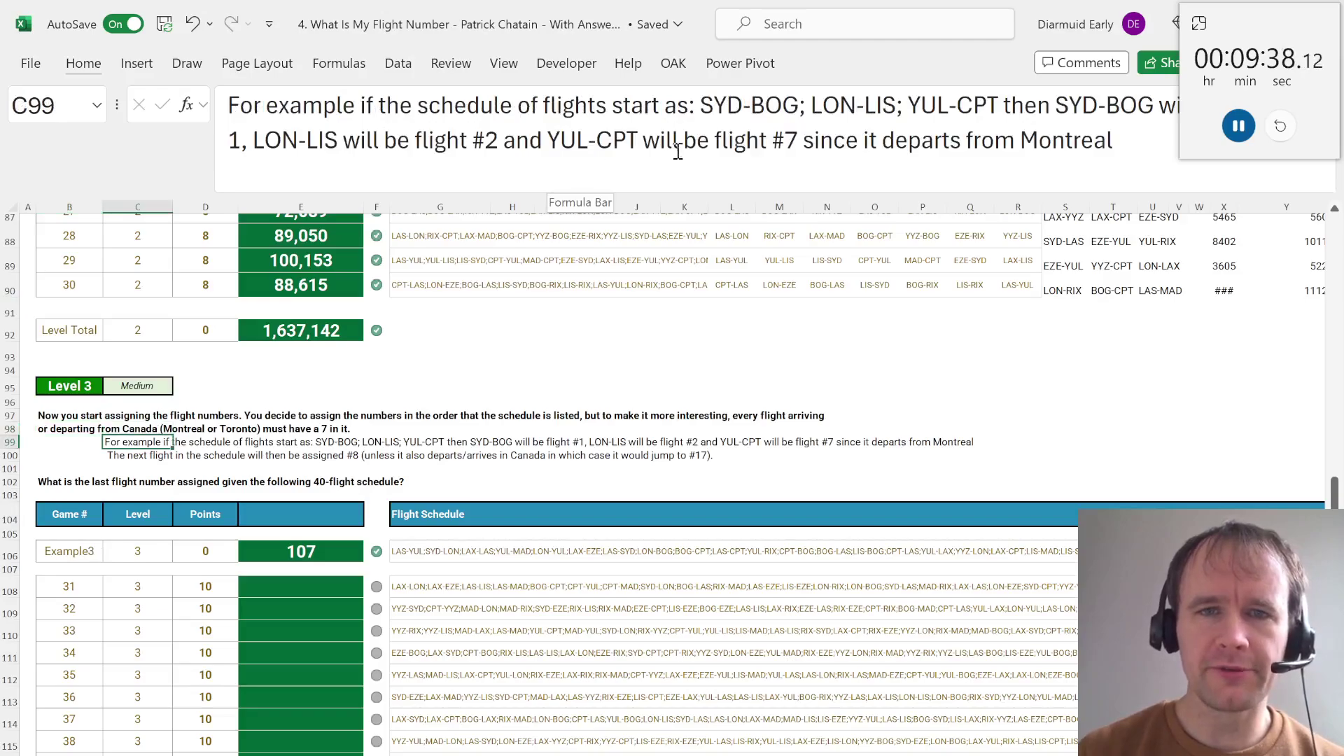
Move the timer window down off the title bar, and examine the YUL-CPT example in C99 and its continuation in C100
drag(1269, 28, 1268, 171)
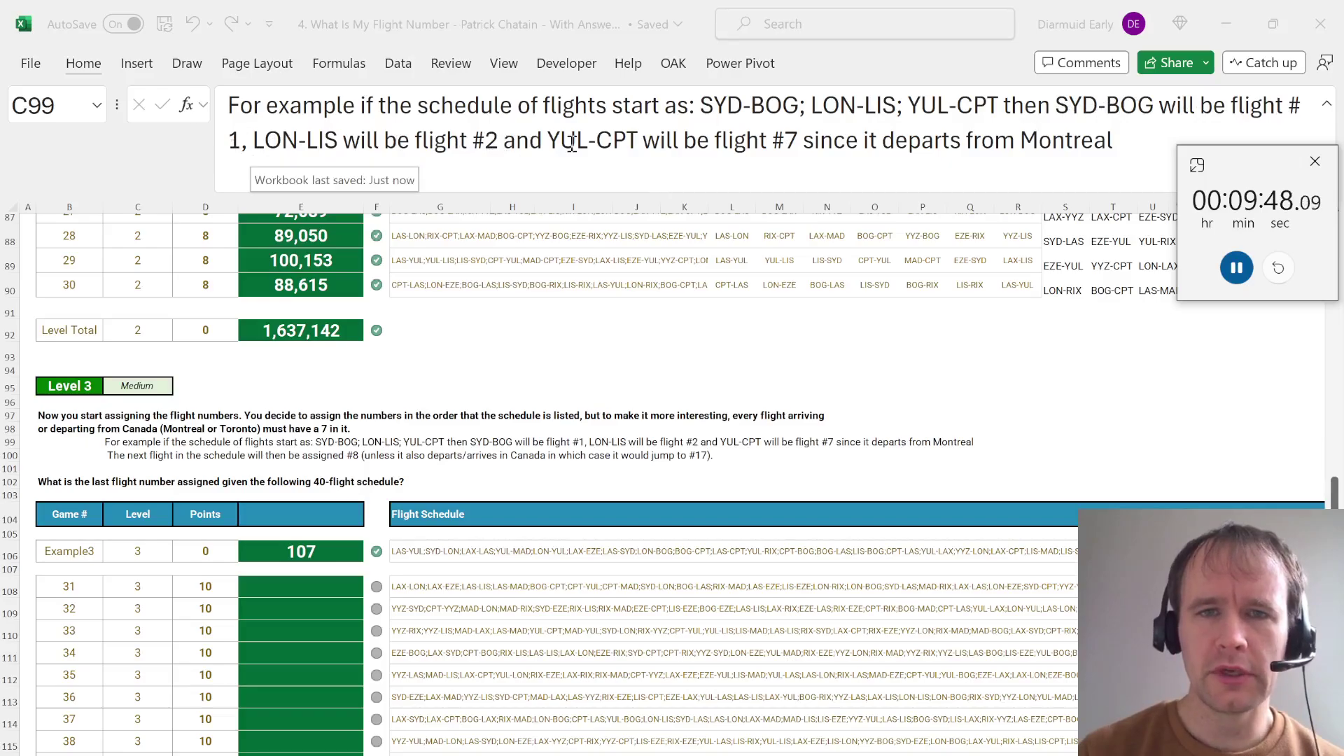
key(alt+Tab)
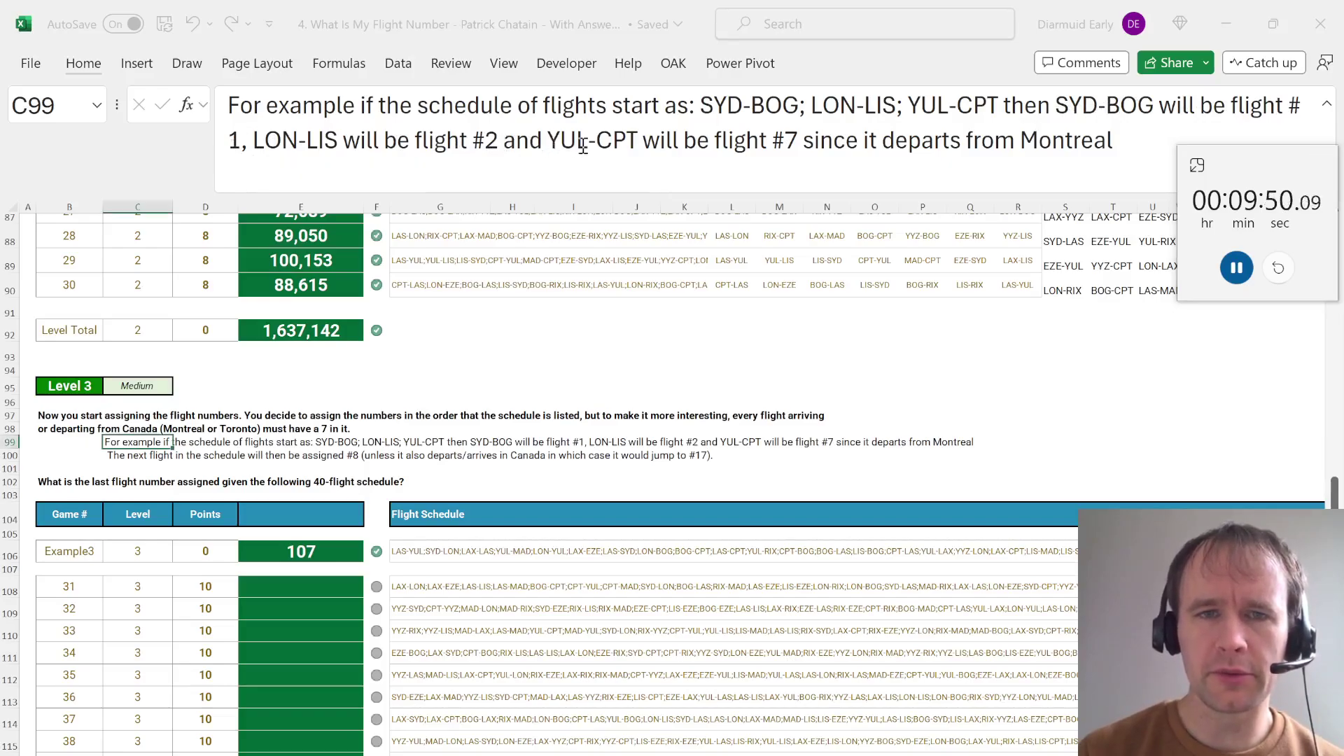
click(590, 146)
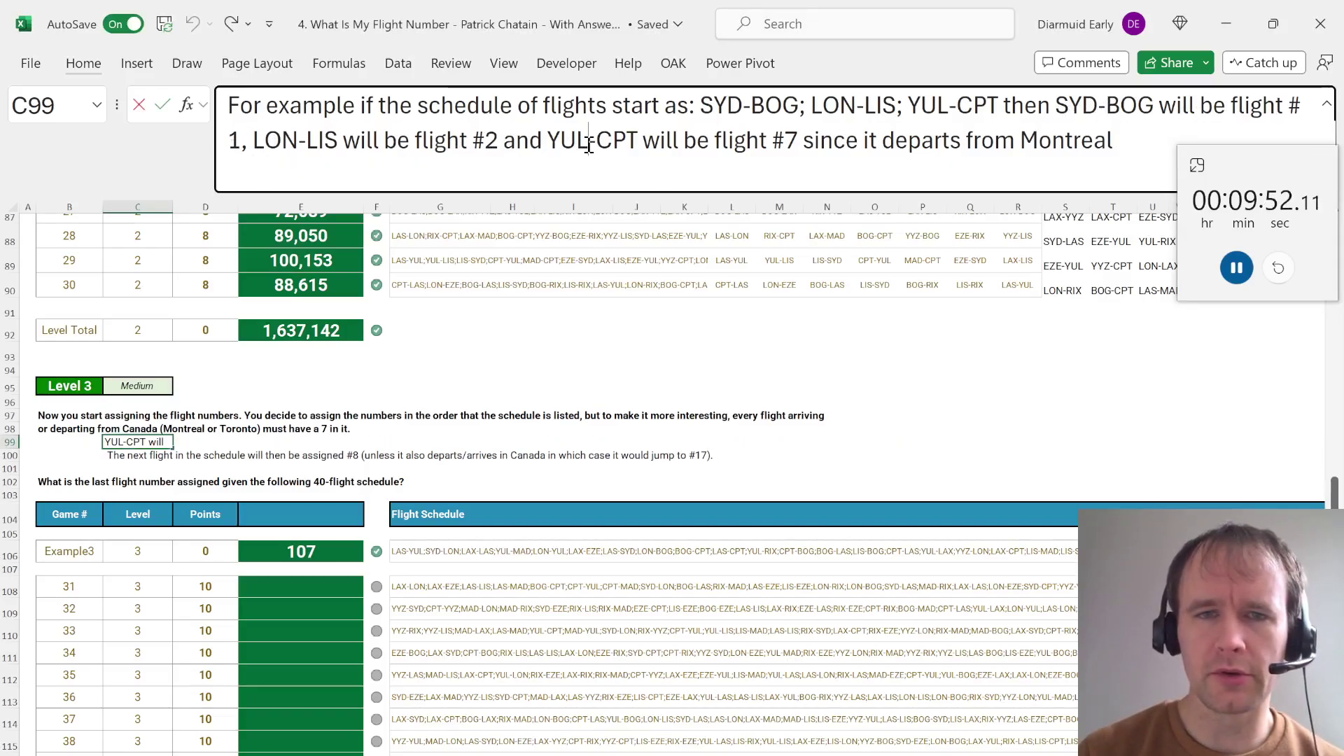
double_click(588, 142)
double_click(613, 140)
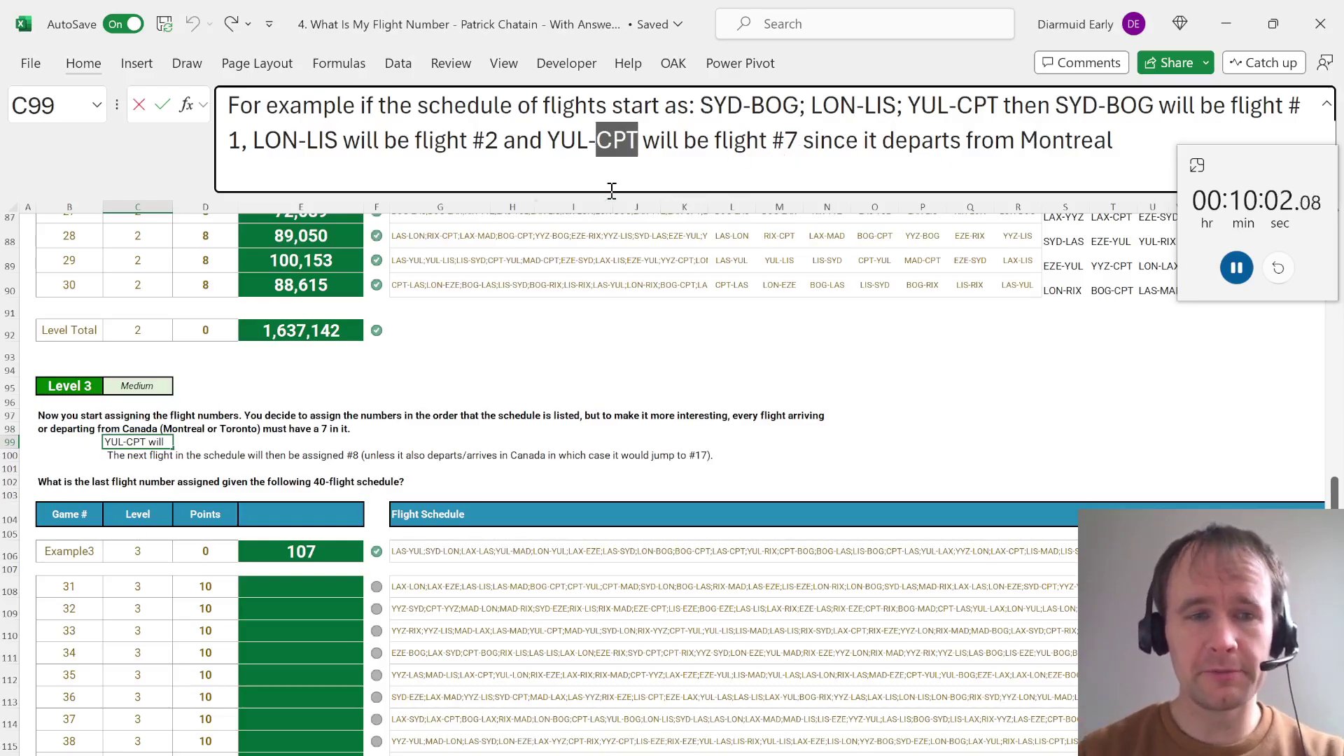
key(Escape)
key(Down)
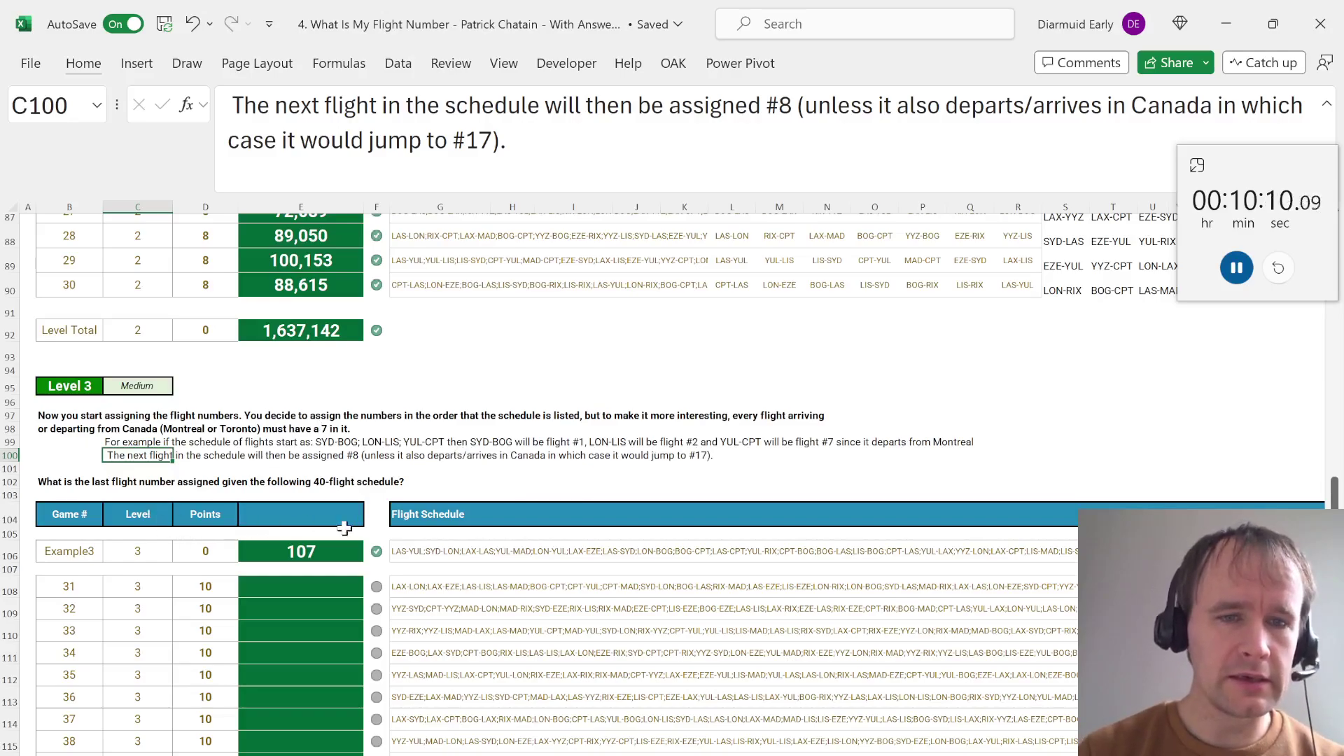
Examine the Level 3 example schedule in G106 and how far its text extends across the row
click(407, 547)
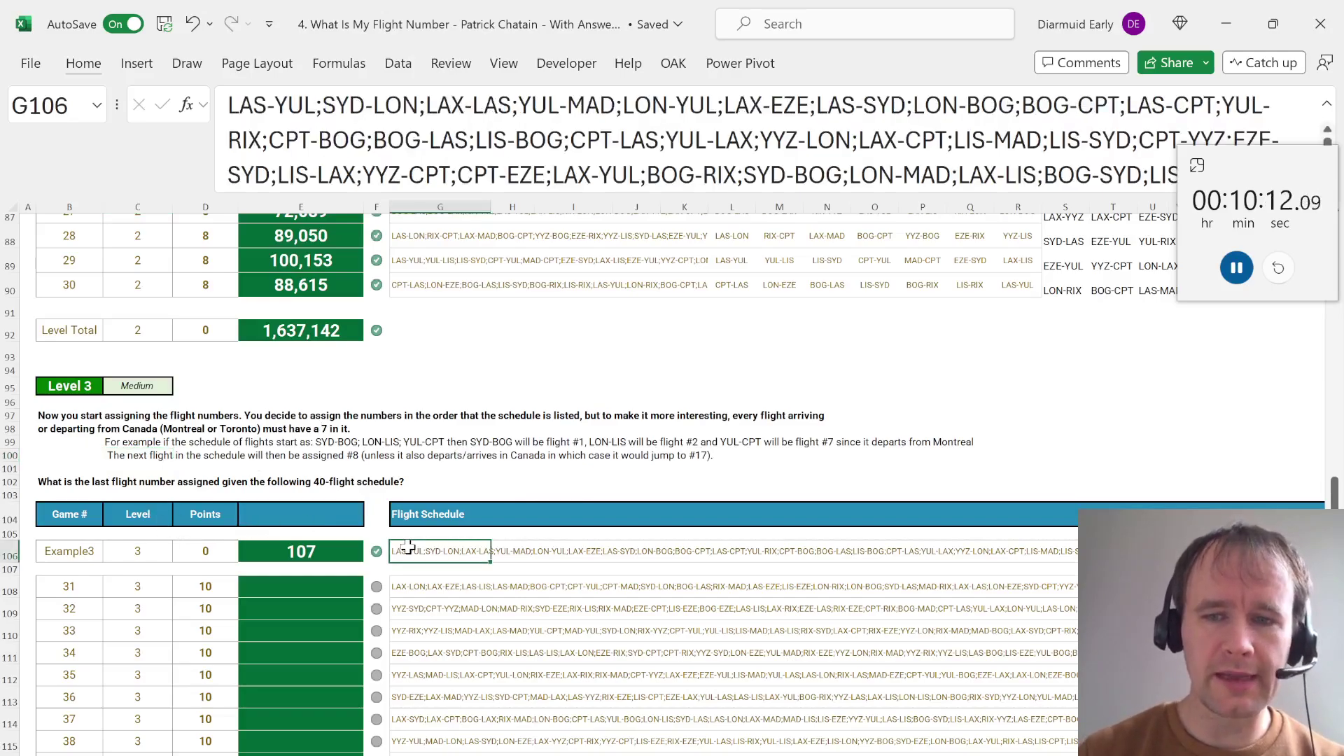
key(Right)
key(Right)
key(Right)
key(Right)
key(Right)
key(Right)
key(Right)
key(Right)
key(Right)
key(Right)
key(Right)
key(Right)
key(Right)
key(Right)
key(Right)
key(Right)
key(Right)
key(Right)
key(Right)
key(Right)
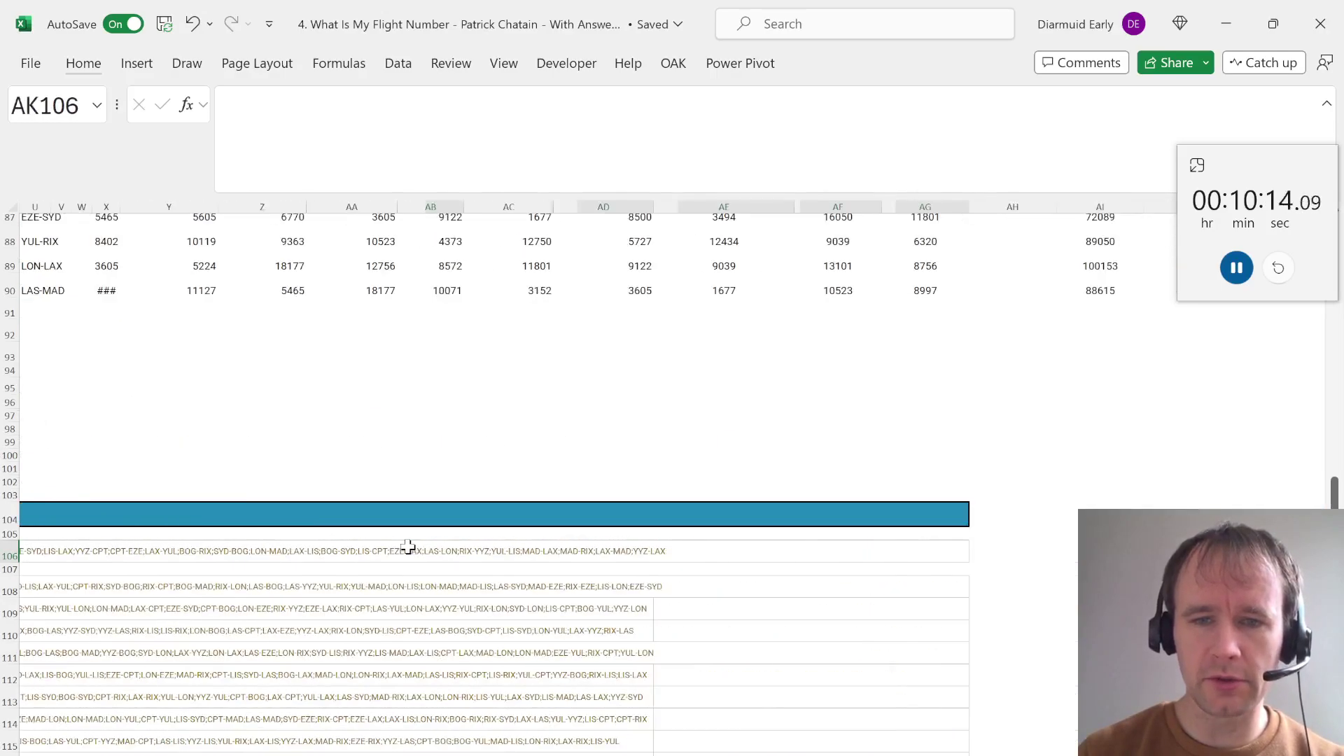
key(Home)
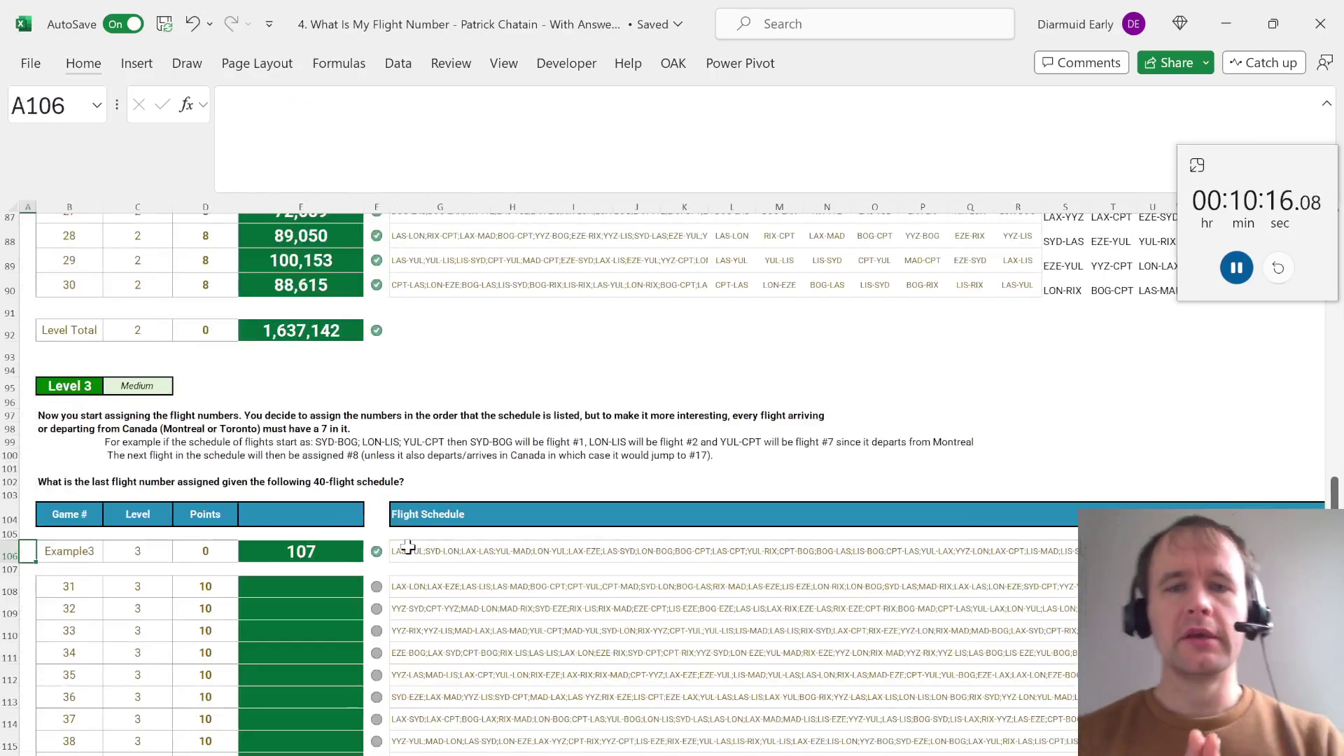
Review the layout of the Level 2 split flights and distances, and return to the Level 3 question
scroll(750, 430, up, 6)
scroll(750, 430, right, 5)
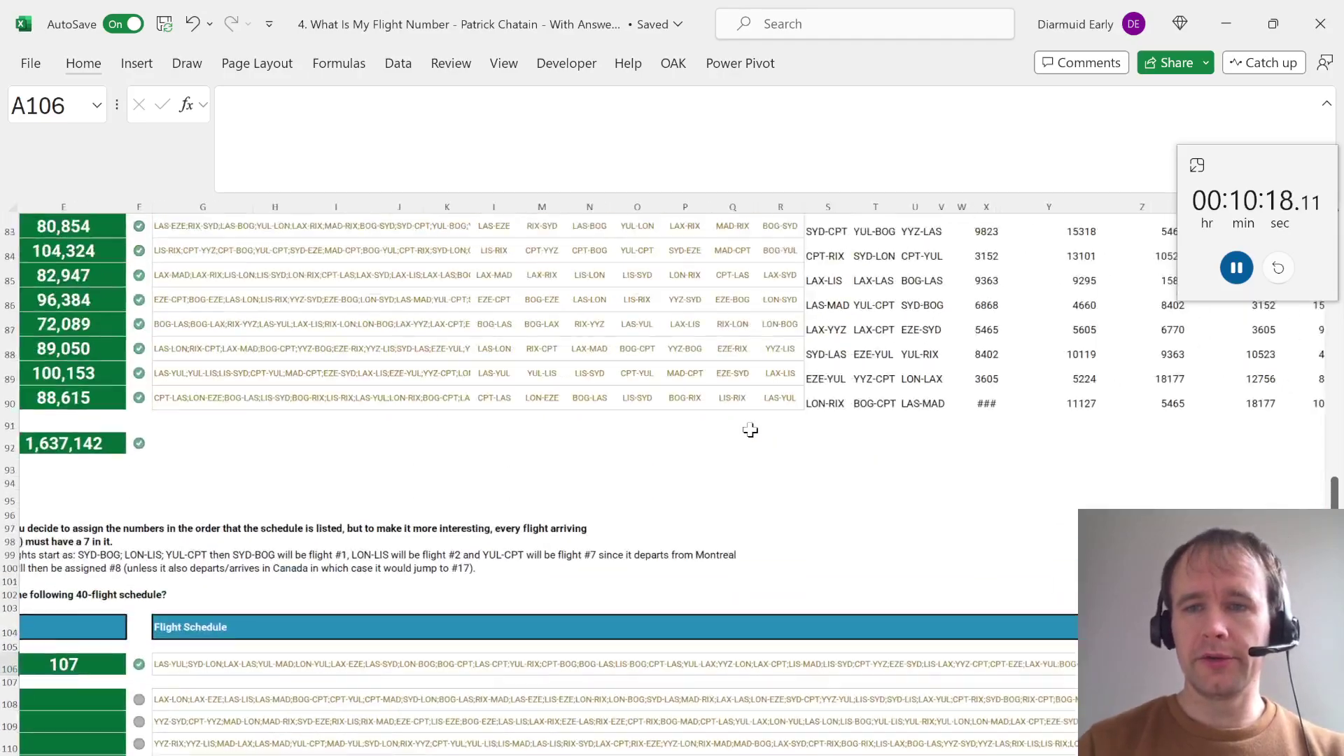
scroll(750, 430, left, 3)
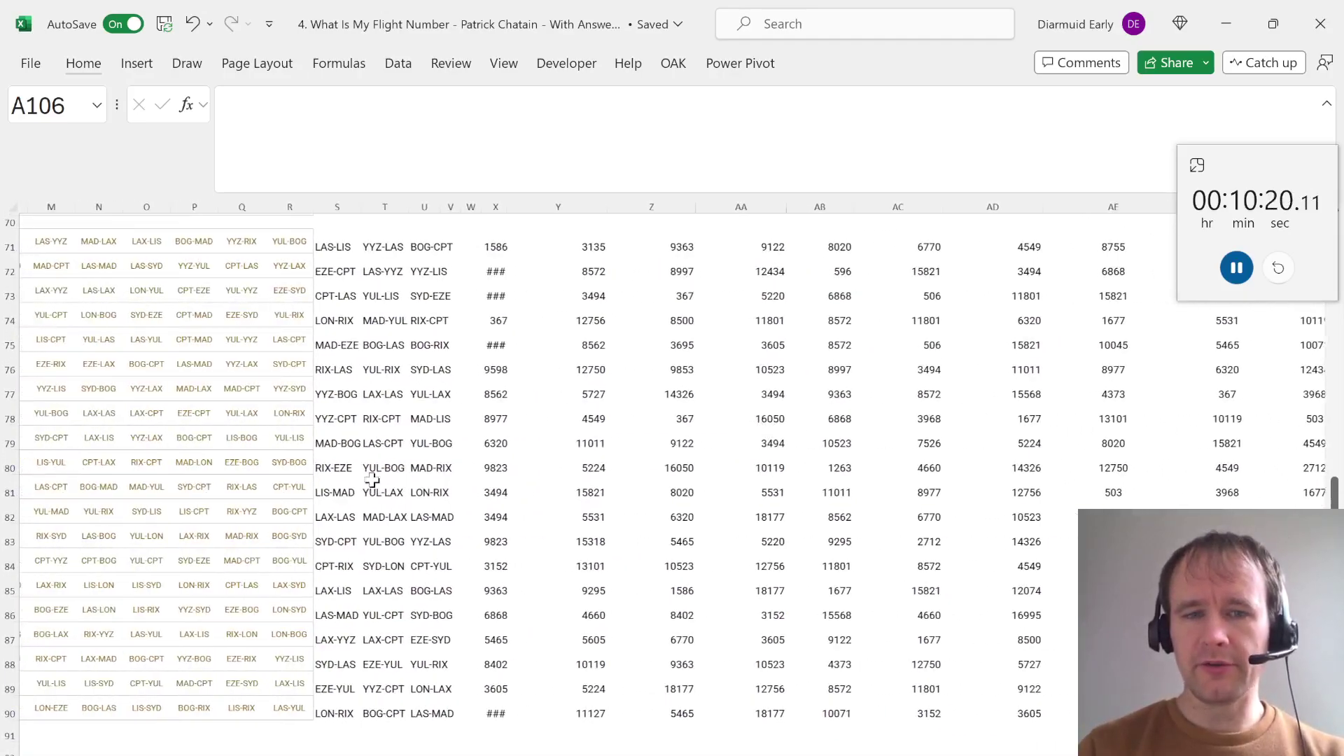
scroll(841, 456, down, 9)
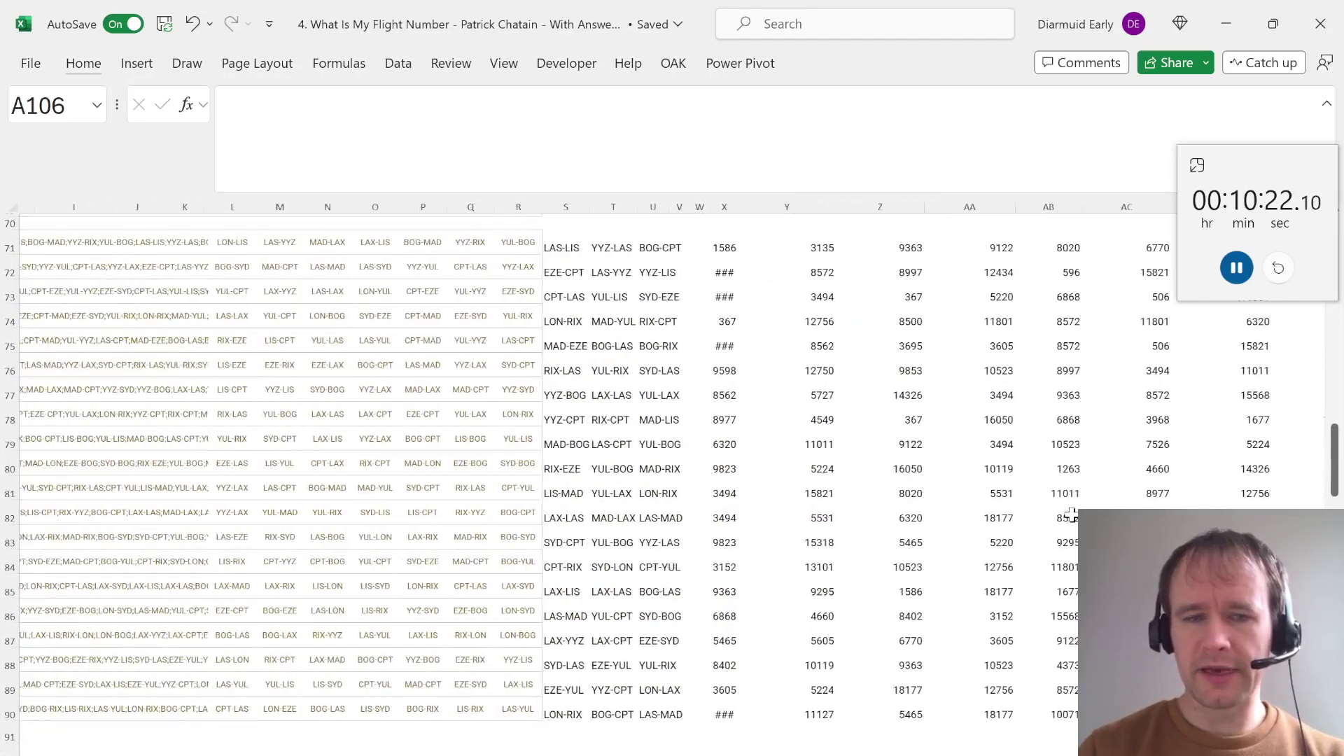
scroll(630, 385, left, 10)
scroll(409, 316, up, 2)
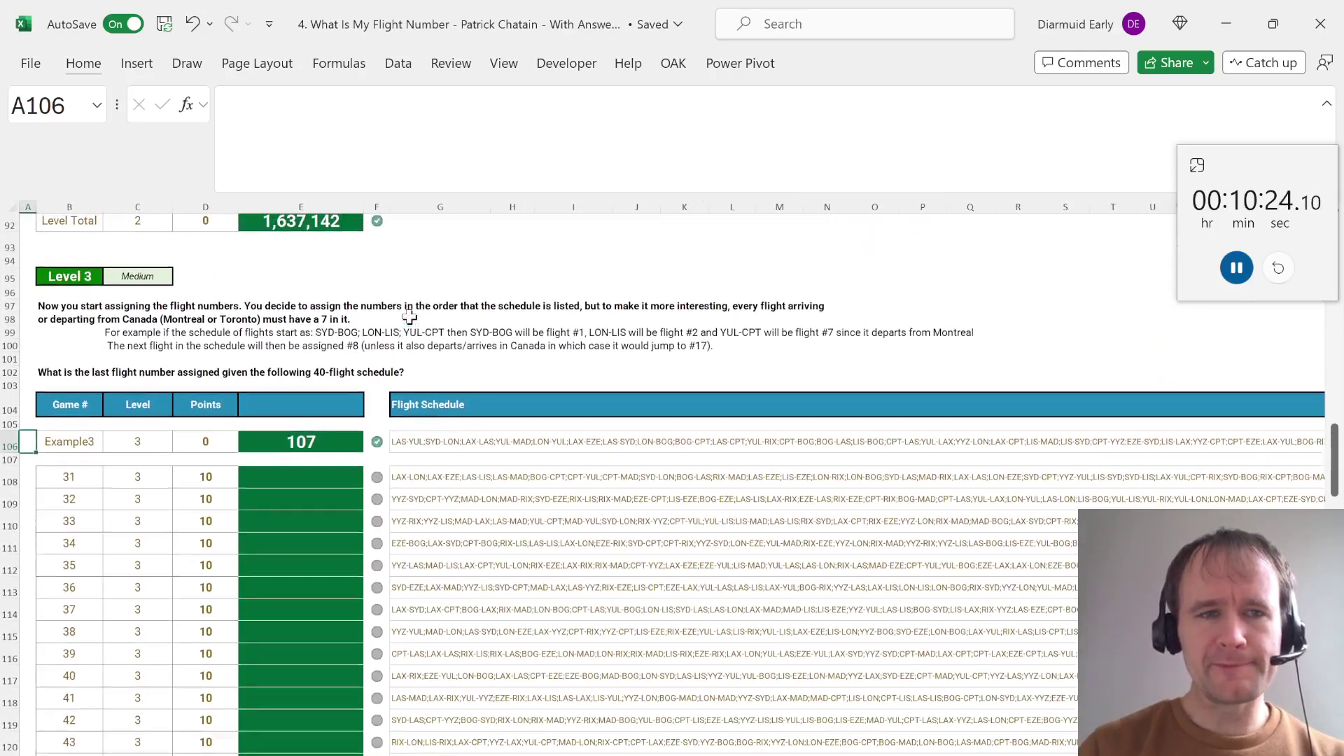
Add a new worksheet and paste the Level 3 game label Example3 from B106 into its cell A1 as a value
click(404, 448)
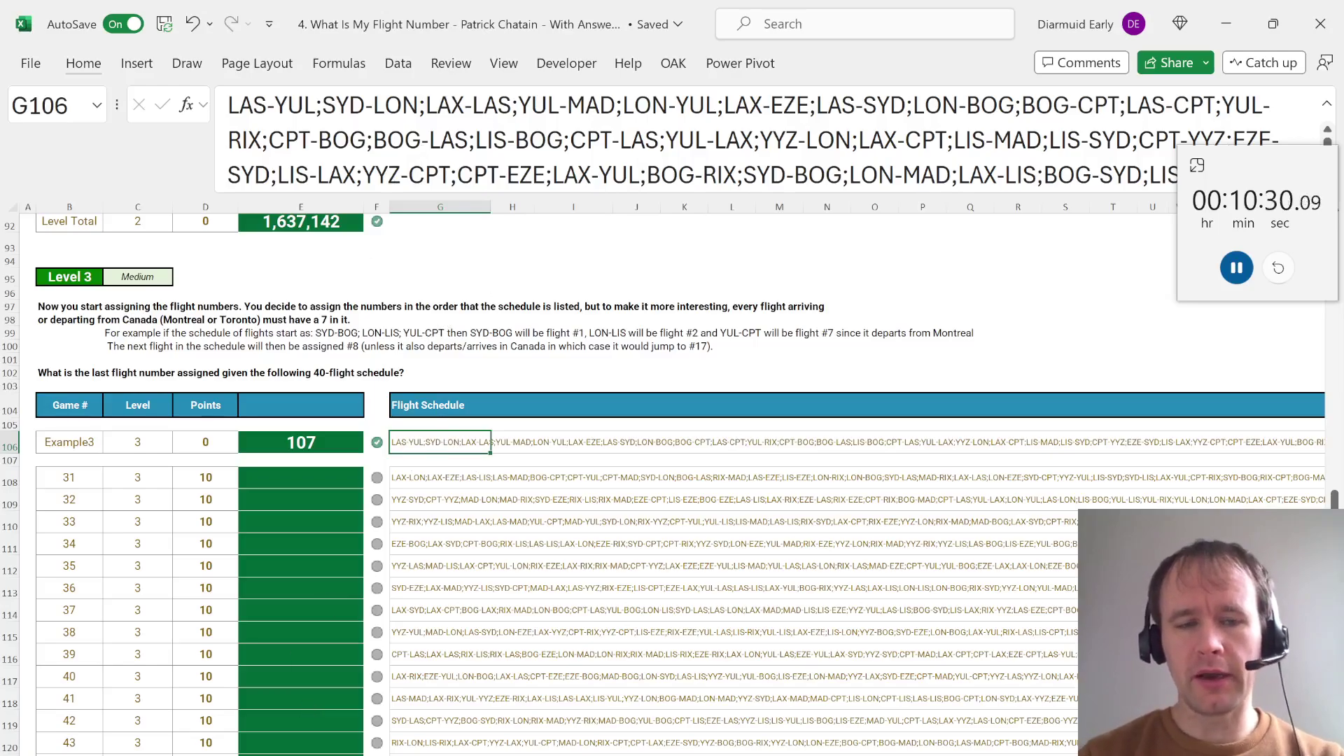
key(shift+F11)
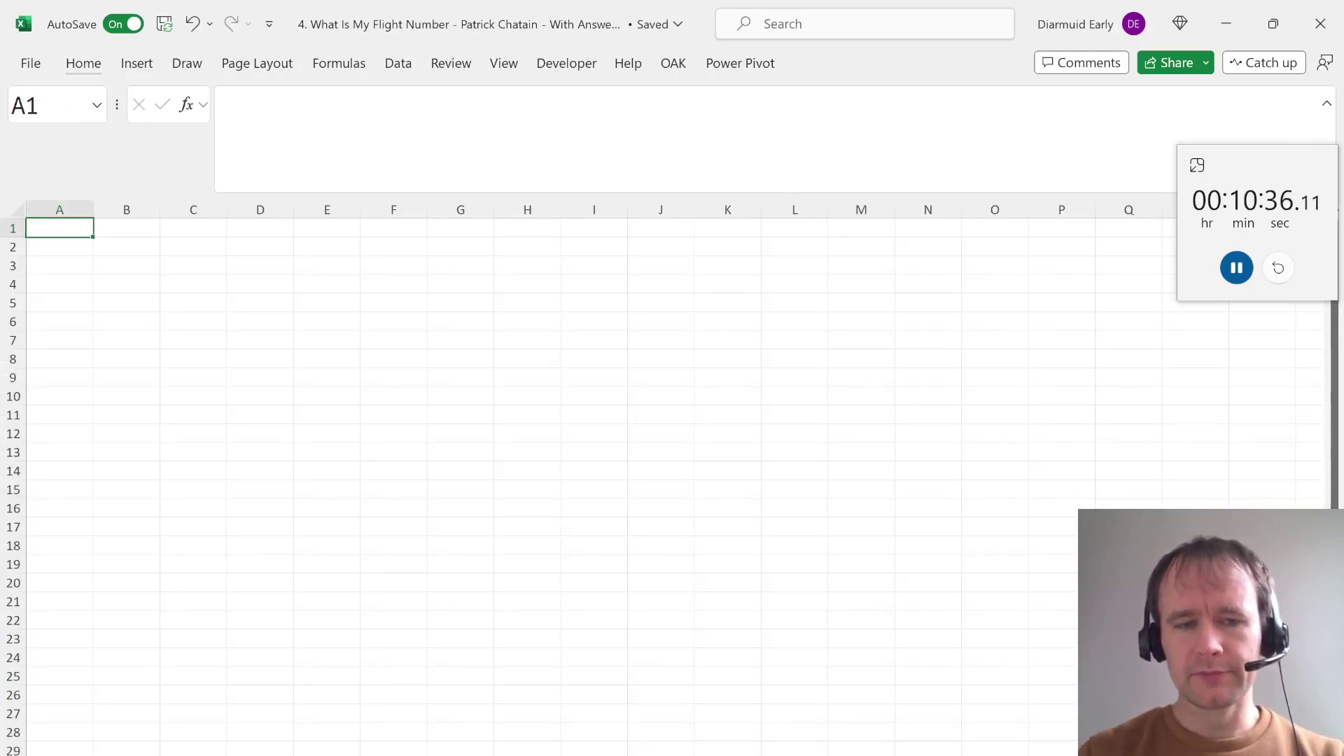
key(ctrl+Page_Down)
key(Left)
key(Left)
key(Left)
key(Left)
key(Left)
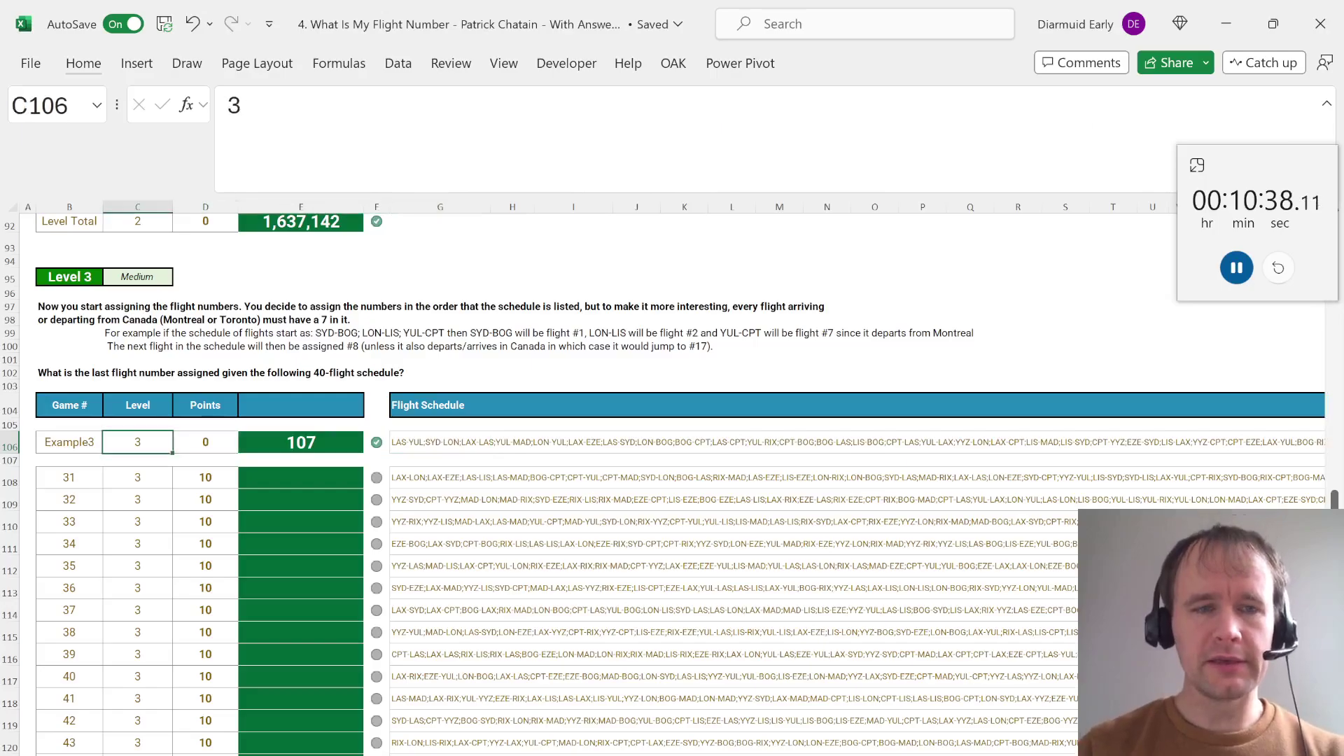
key(ctrl+Page_Up)
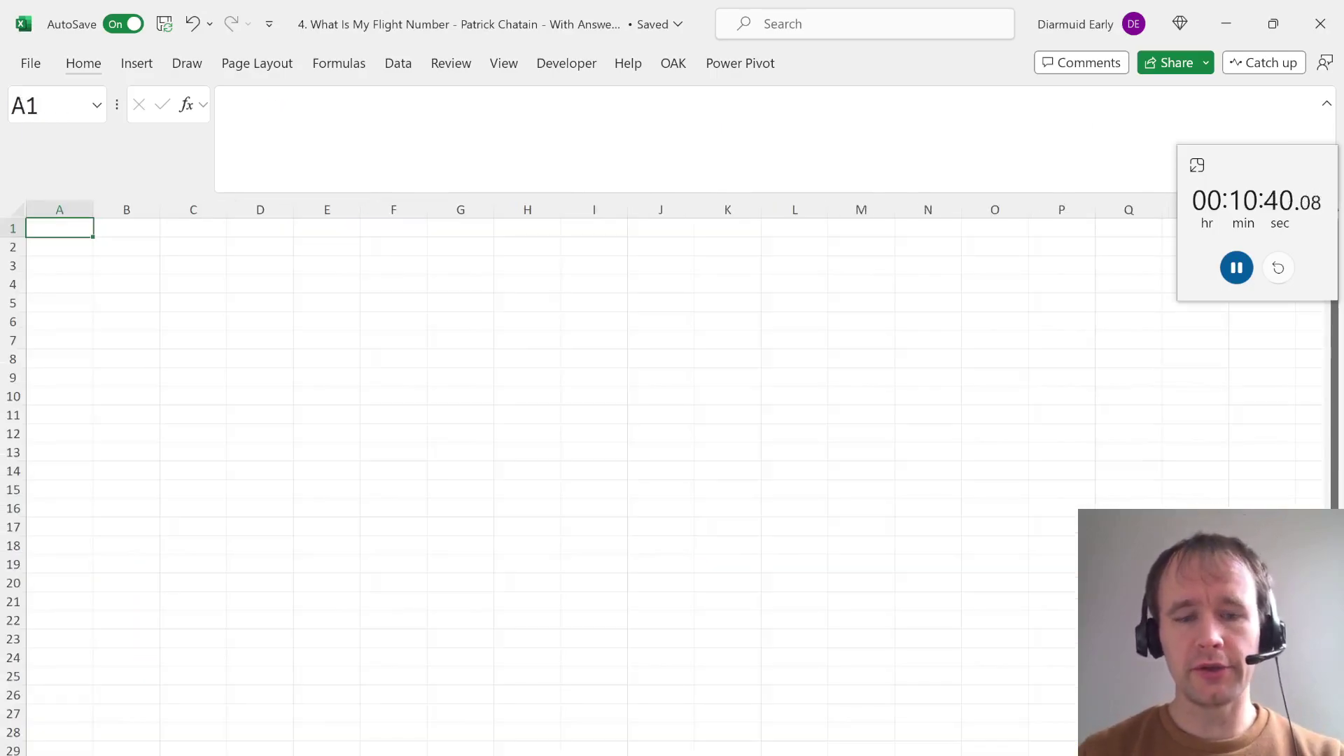
key(ctrl+alt+v)
key(Return)
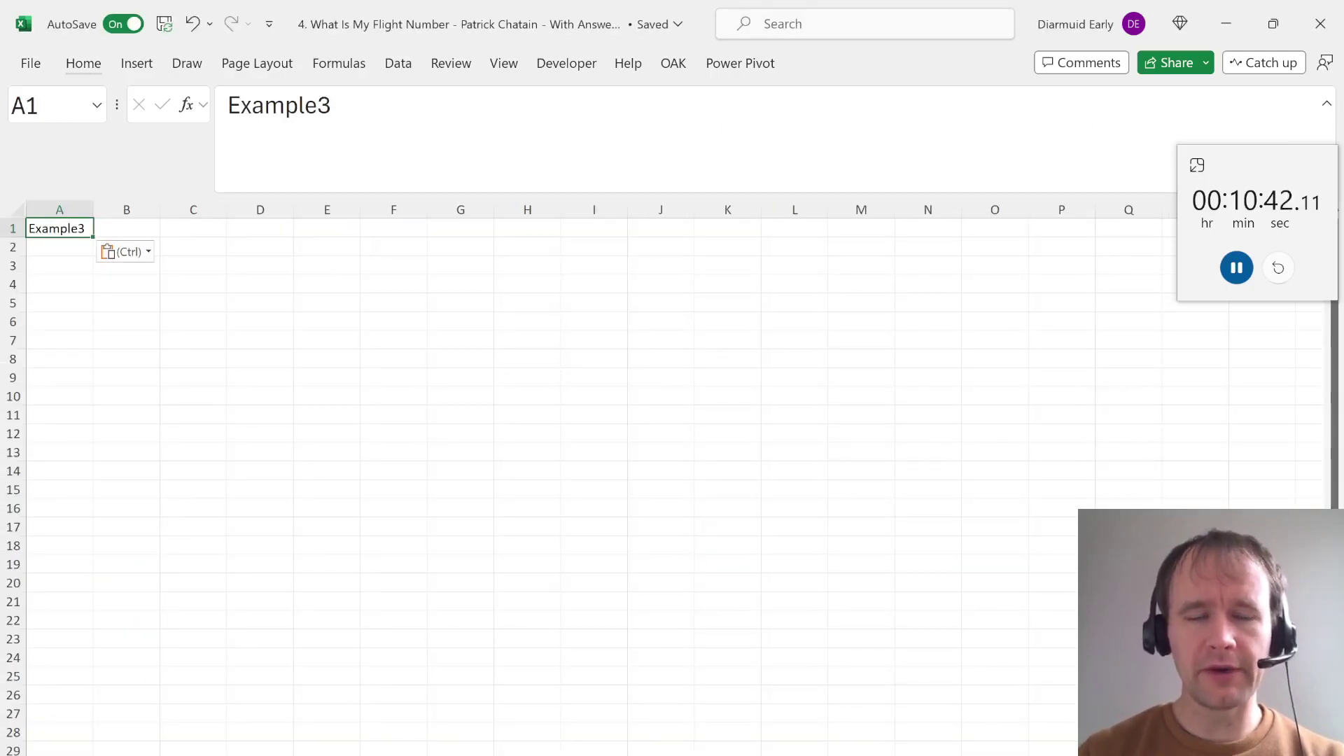
Look up the flight schedule for A1 in C1 with =XLOOKUP(A1,Case!B:B,Case!G:G)
key(Right)
key(Right)
text(=xl)
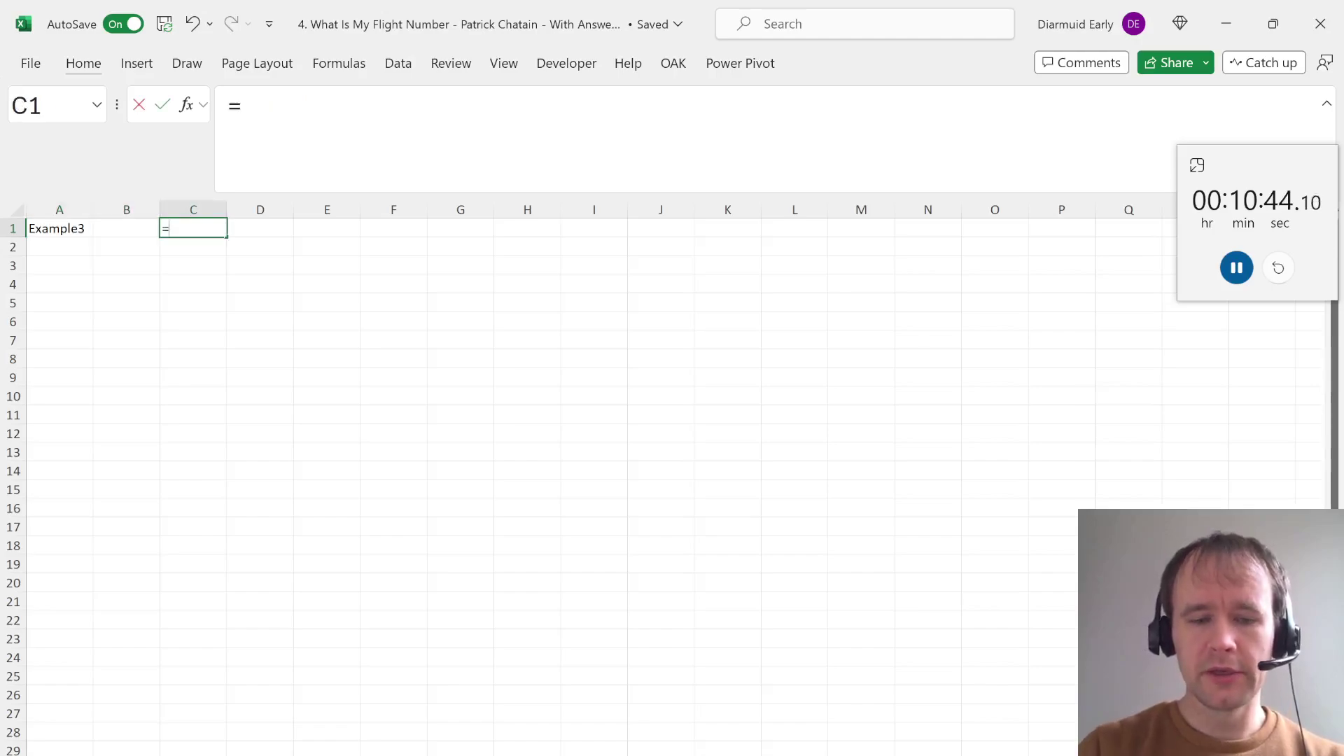
key(Tab)
key(Left)
key(Left)
text(,)
key(ctrl+Page_Down)
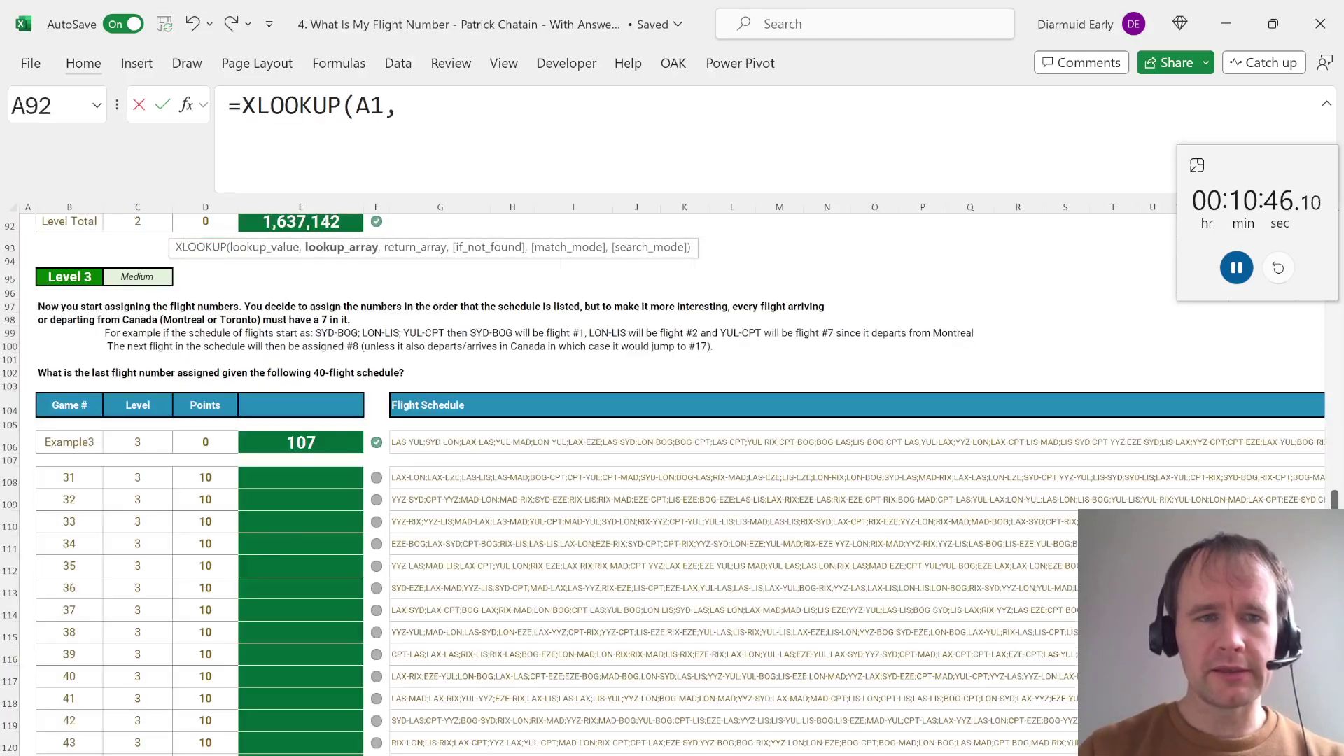
click(74, 208)
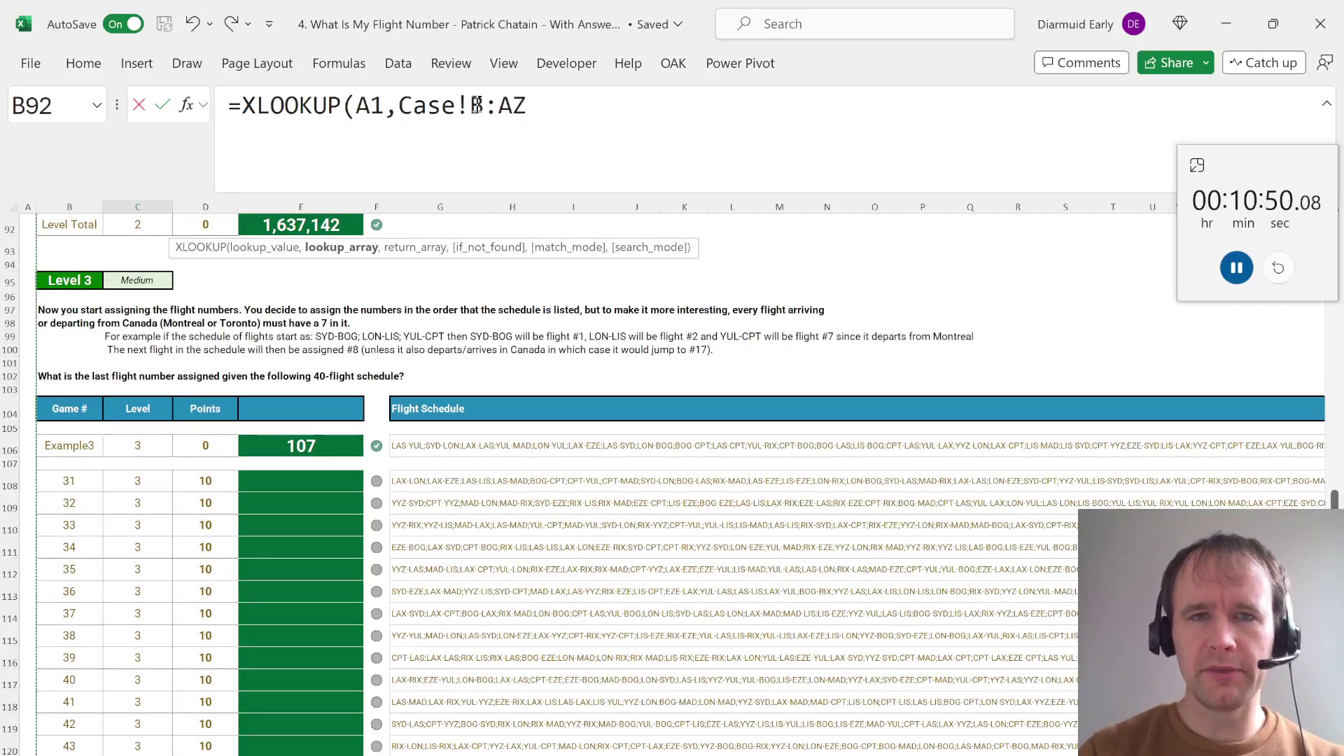
drag(497, 105, 578, 106)
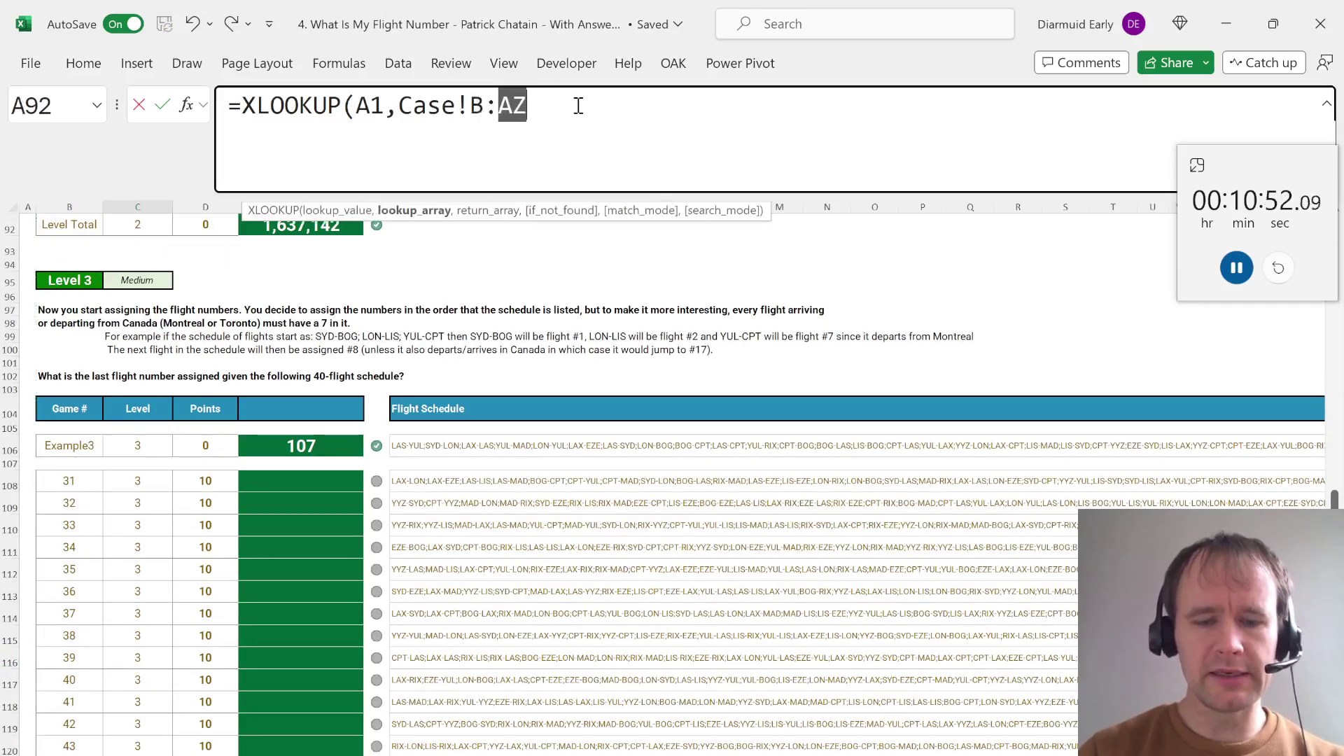
text(B,)
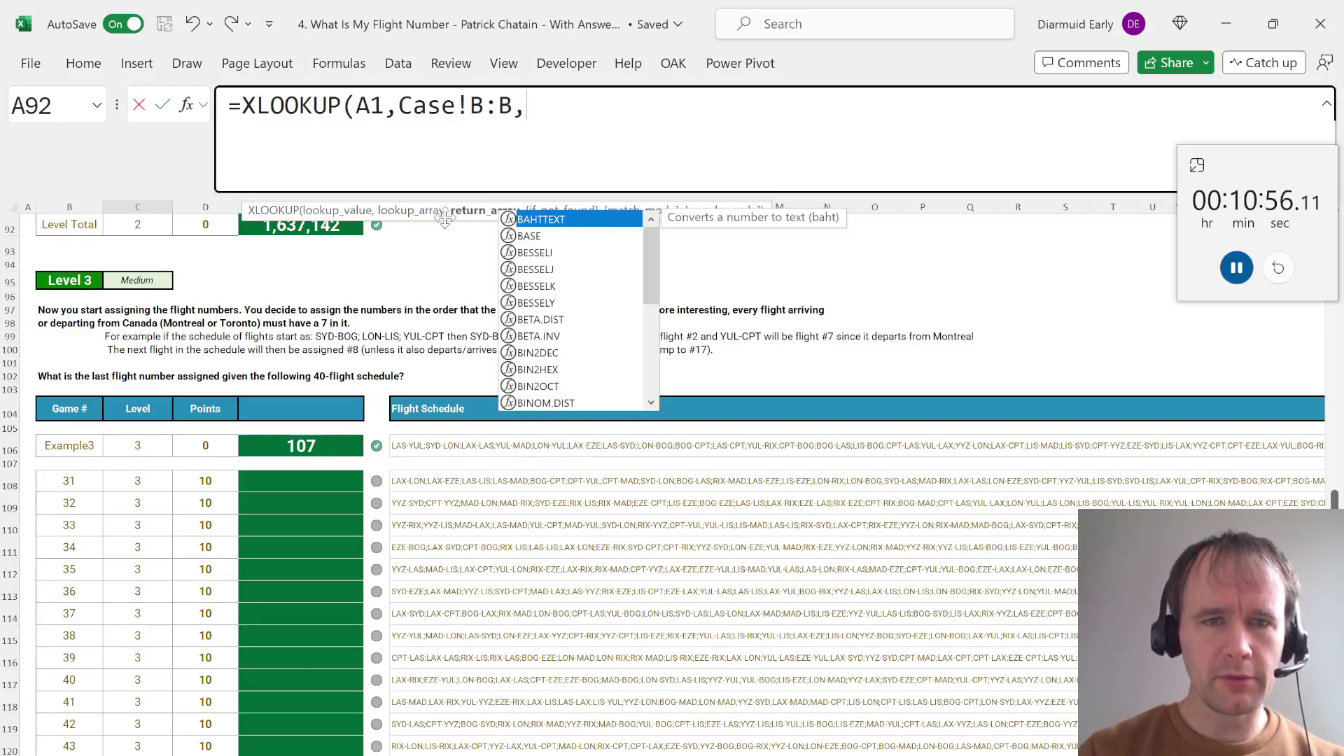
drag(441, 217, 443, 256)
click(427, 205)
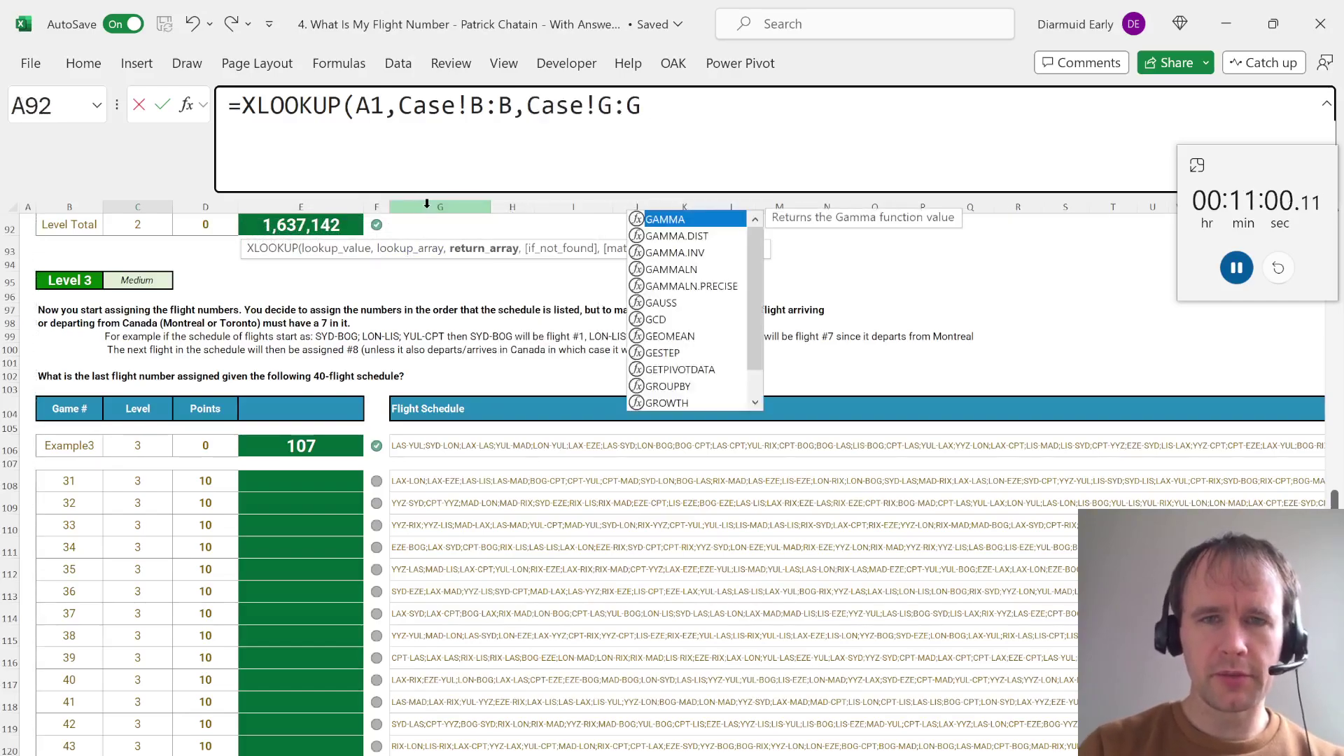
text())
key(Return)
key(Up)
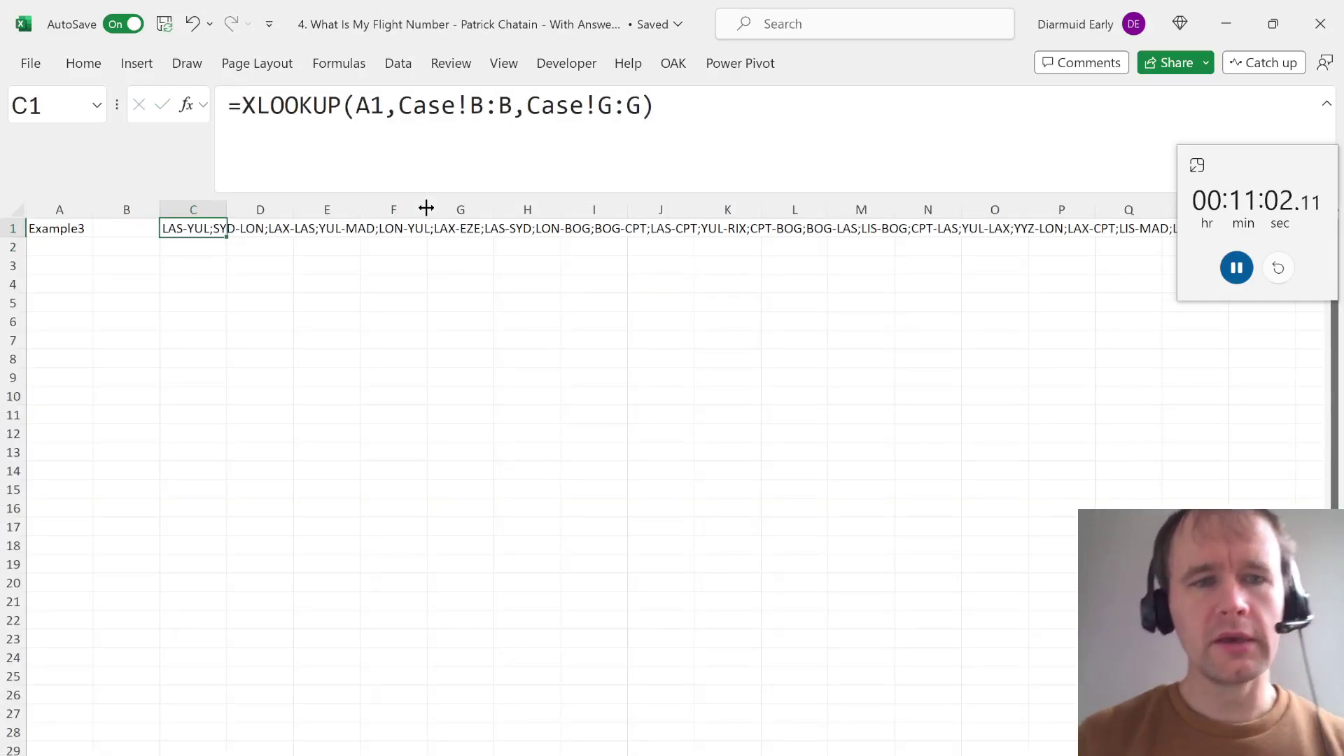
Split the schedule in C1 into one route per row from C4 with =TEXTSPLIT(C1,,";")
key(Down)
key(Down)
key(Down)
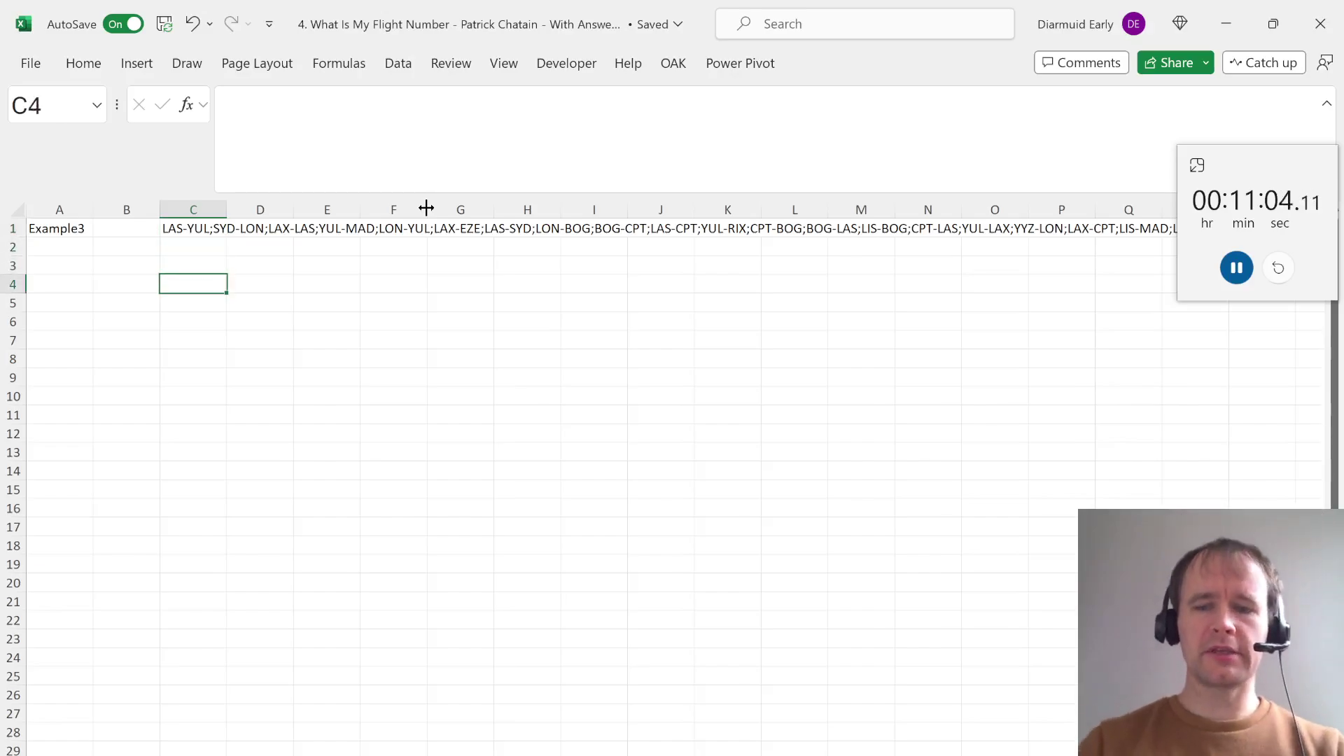
text(=texts)
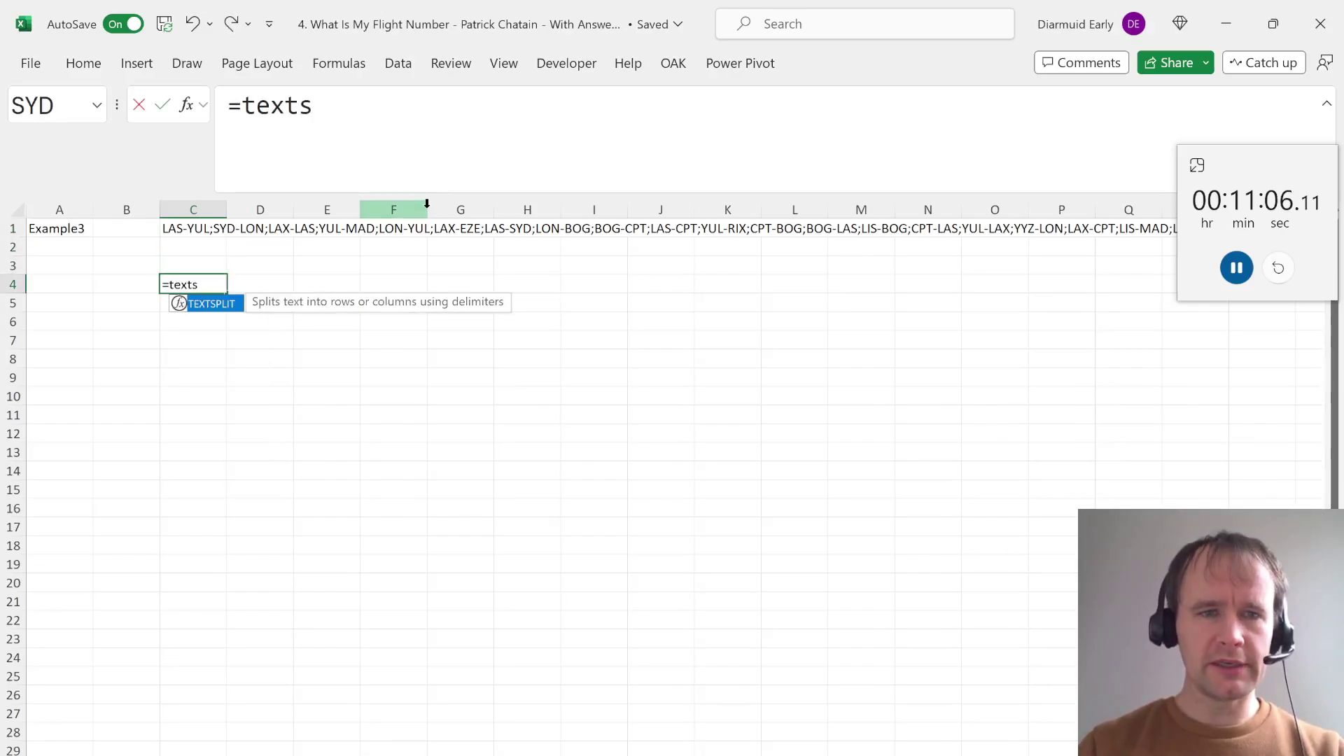
key(Tab)
key(Up)
key(Up)
key(Up)
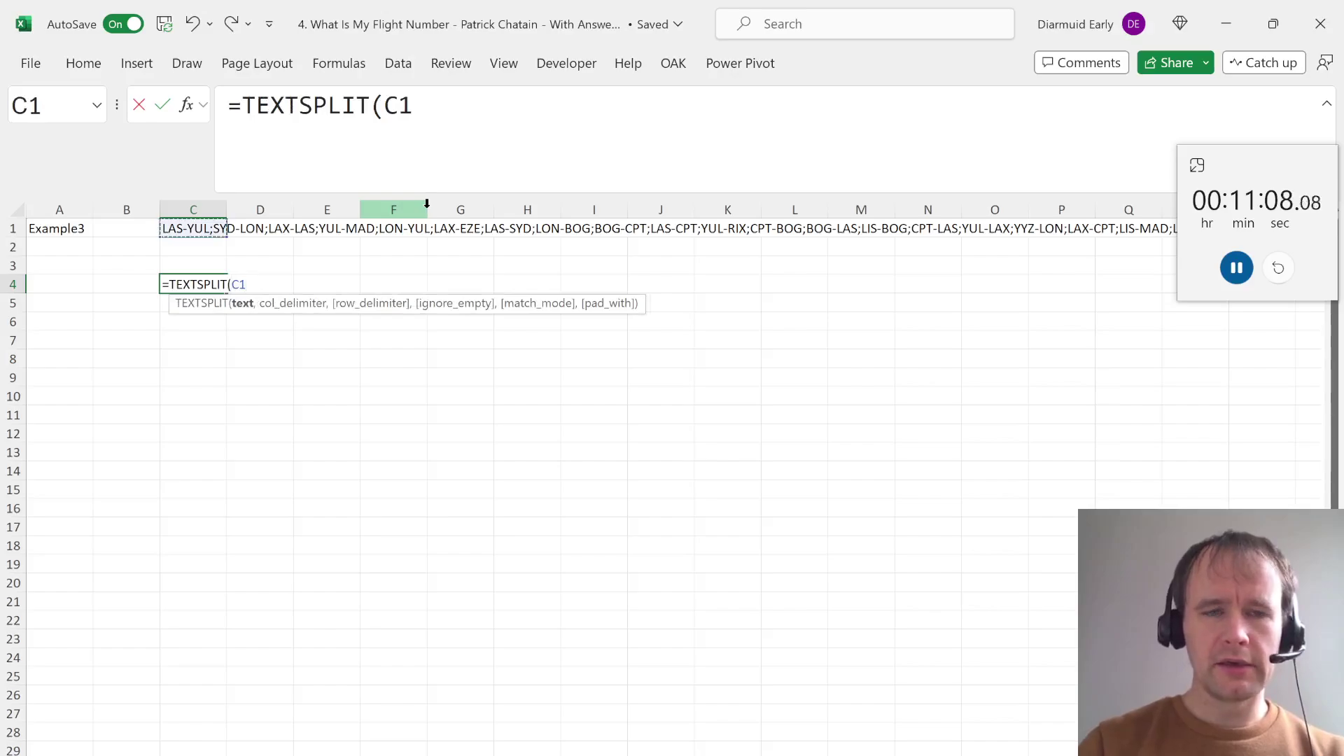
text(,,";")
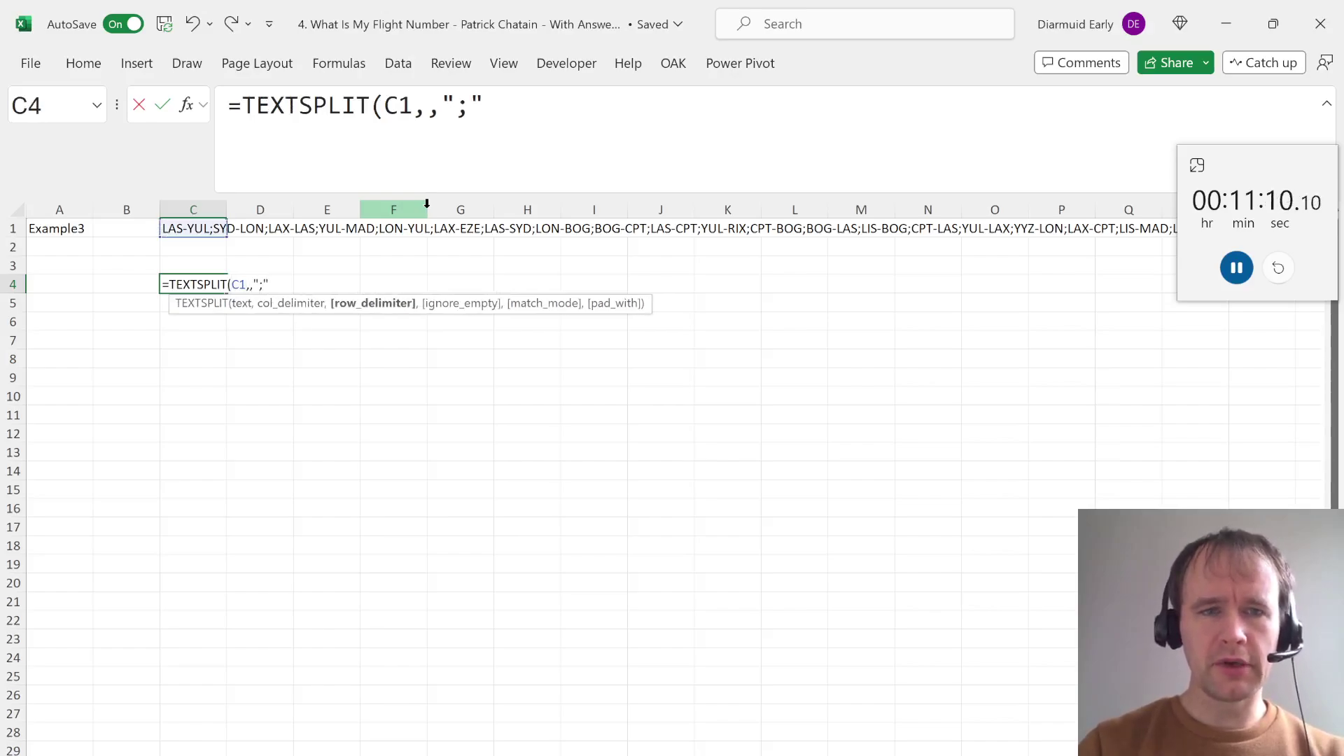
text())
key(Return)
key(Up)
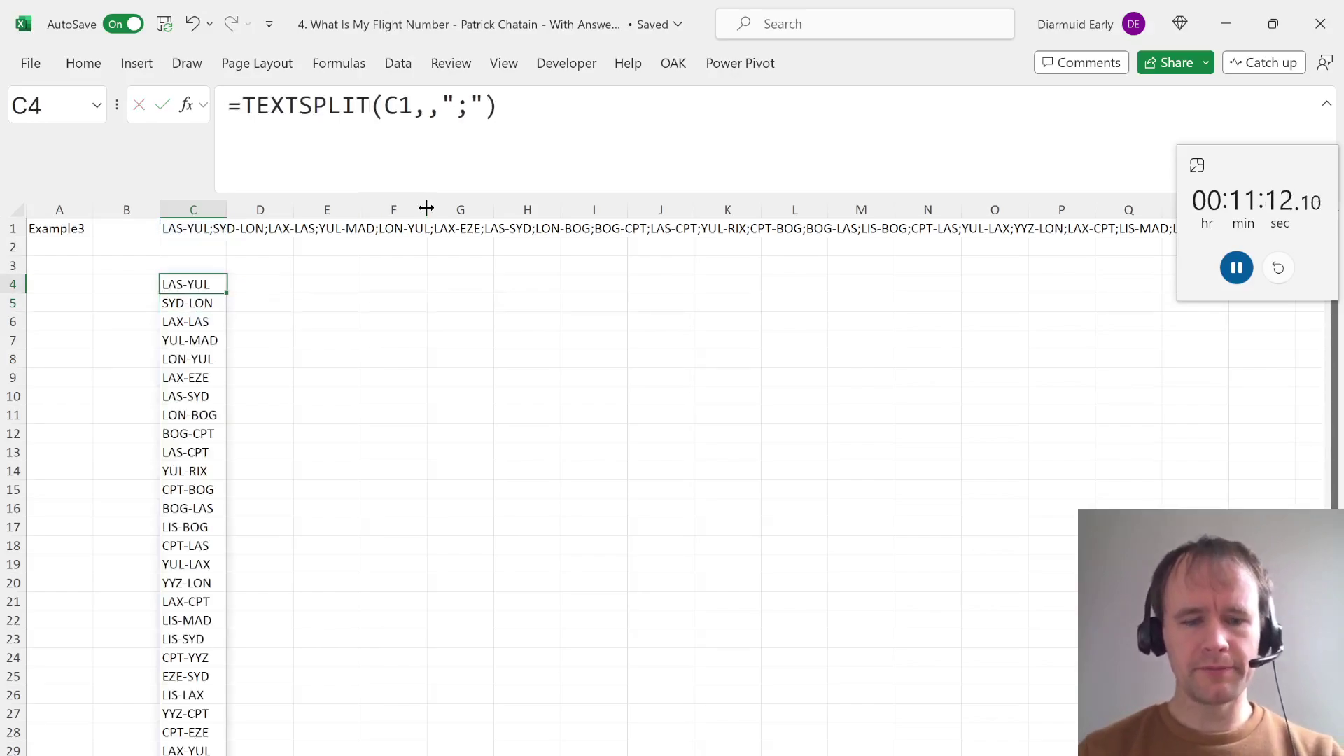
Move the split route list down one row to C5 and enter the heading "Route code" in C4
key(ctrl+x)
key(Down)
key(ctrl+v)
key(Up)
text(Route code)
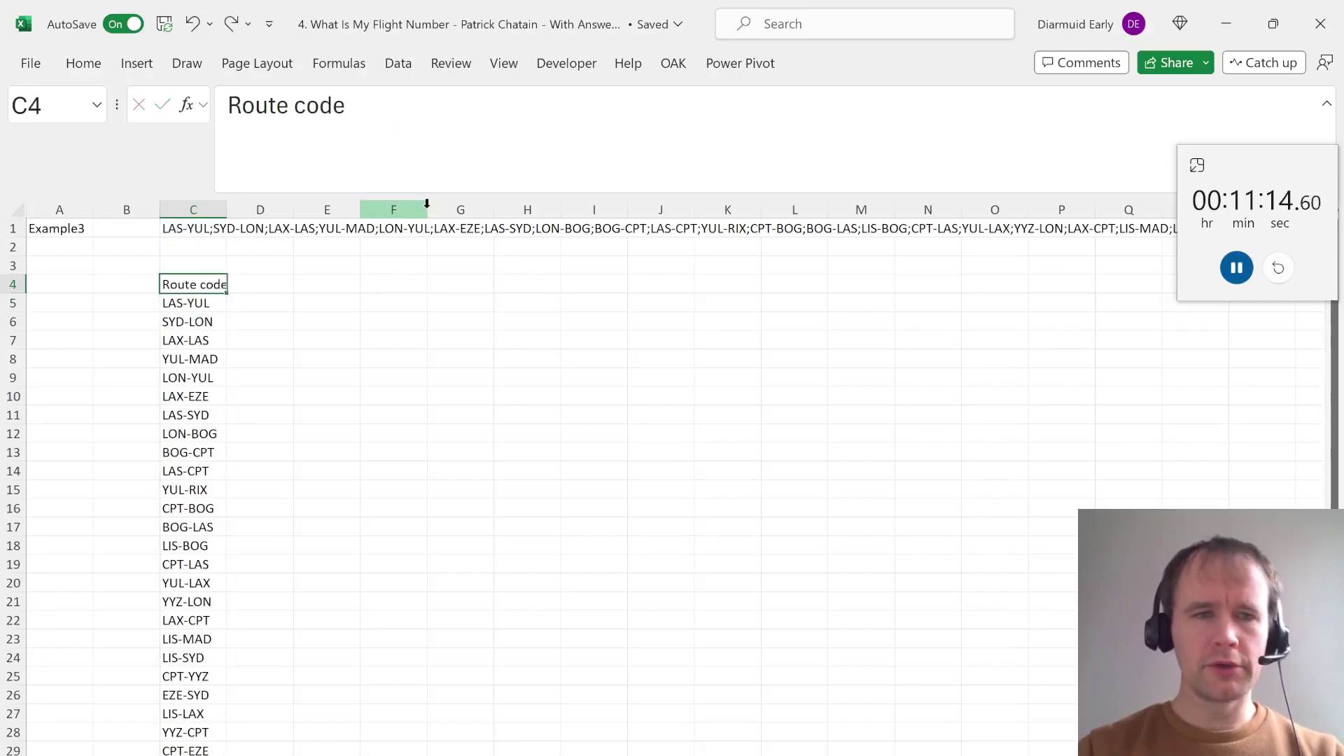
key(Return)
Reread the Level 3 rule about flights arriving in or departing from Canada in B98, and return to the working sheet
key(ctrl+Page_Up)
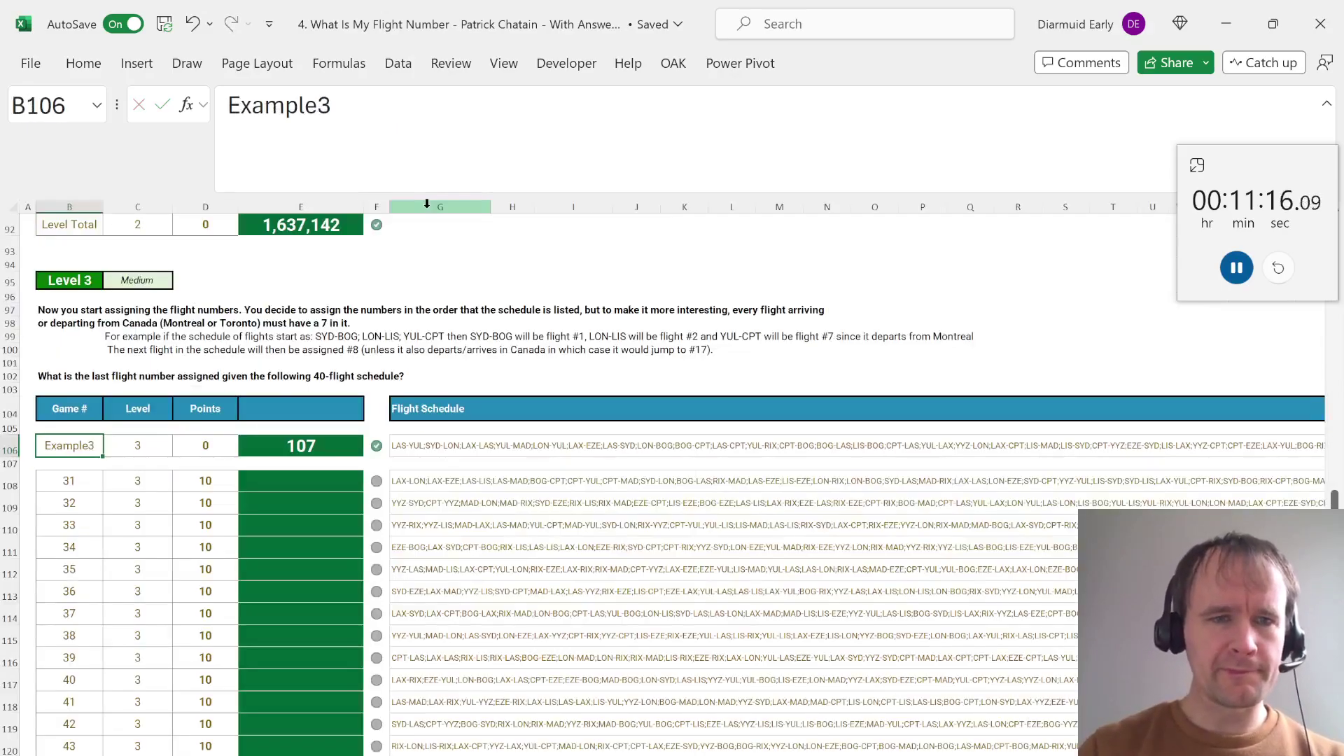
key(Up)
key(Up)
key(Up)
key(Up)
key(Up)
key(Up)
key(Up)
key(Up)
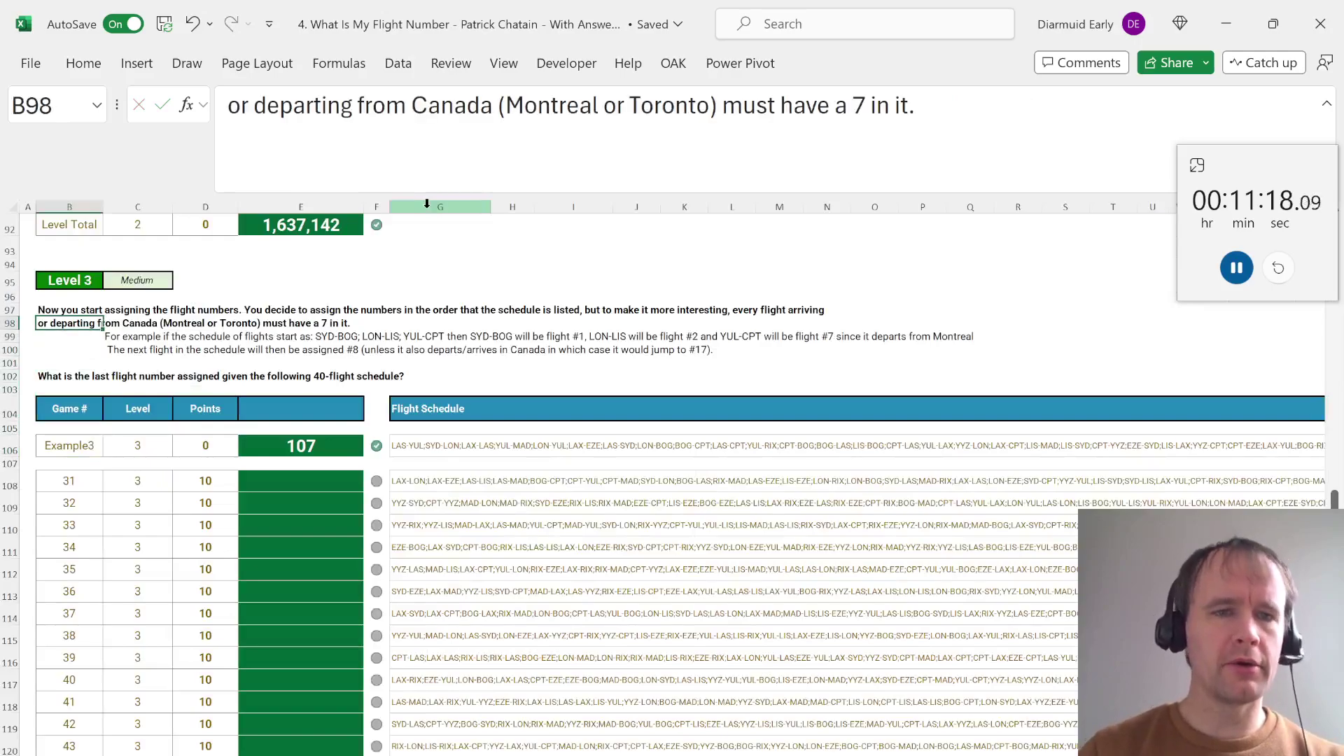
key(ctrl+Page_Down)
Enter the headings "Dep" in D4 and "Arr" in E4 beside the Route code heading
key(Right)
key(Left)
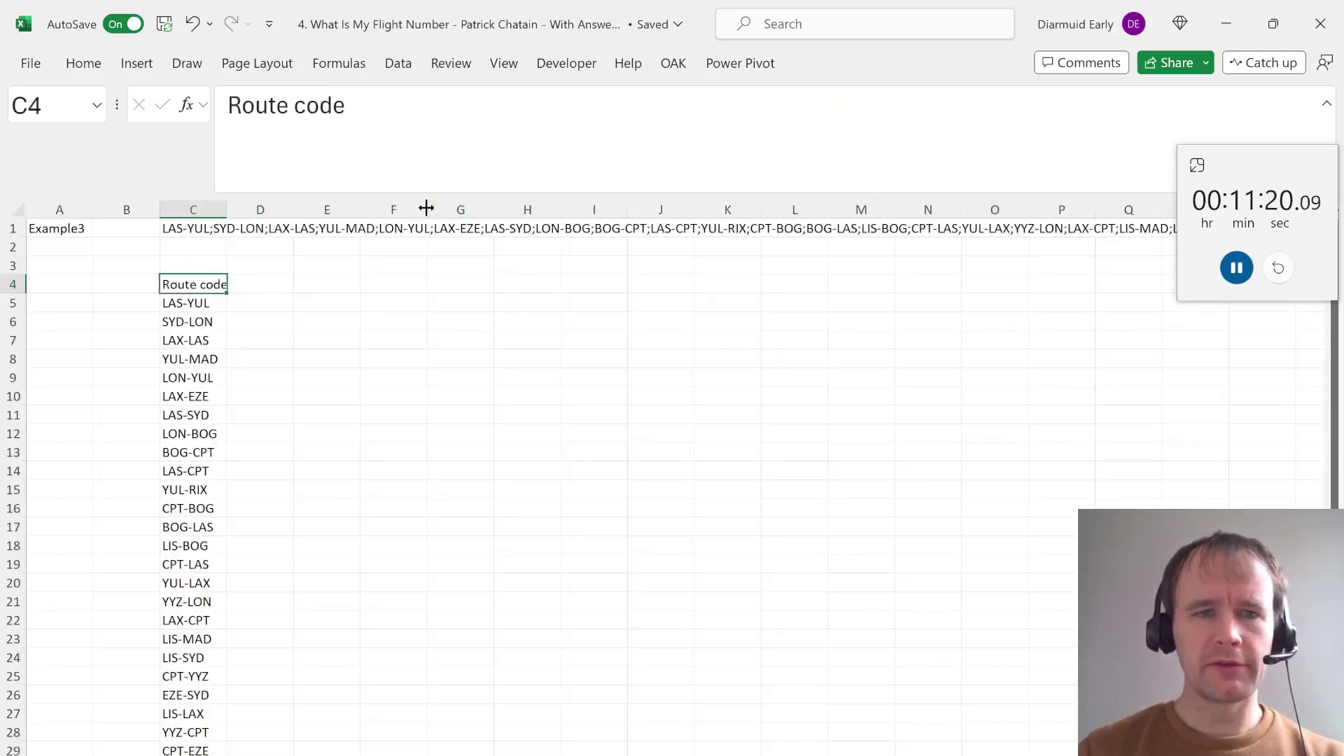
key(Right)
text(Dep)
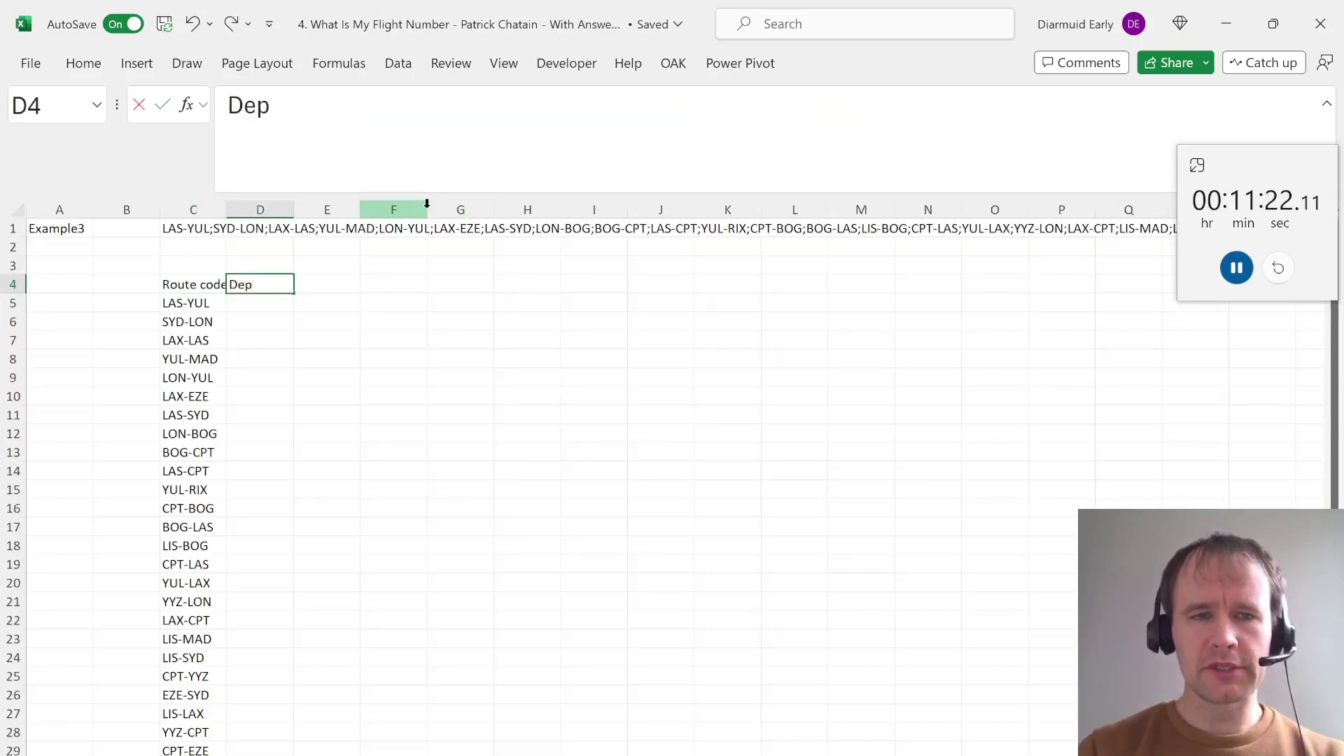
key(Tab)
text(Arr)
key(Return)
Reuse the C5 formula in D5 as =TEXTSPLIT(C1,"-",";") to split every route into departure and arrival codes
key(Left)
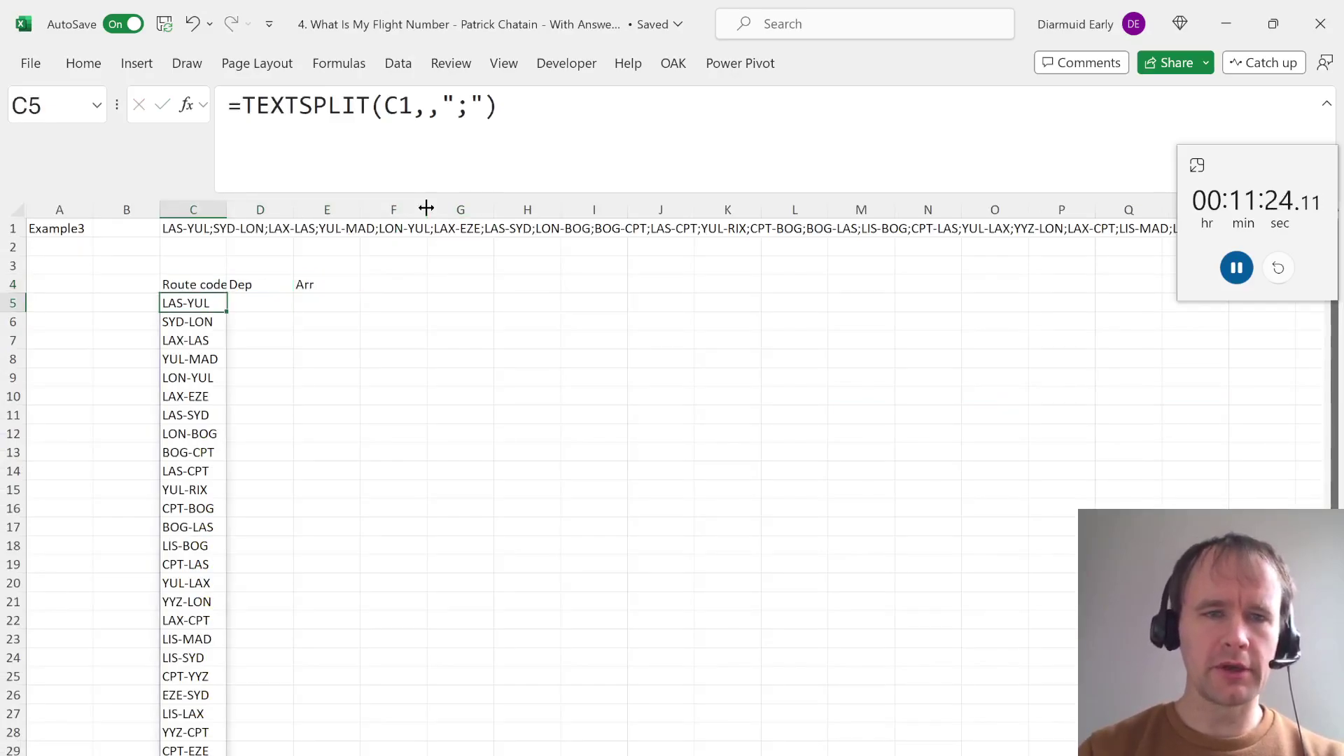
drag(520, 105, 87, 70)
key(ctrl+c)
key(Escape)
key(Right)
click(299, 114)
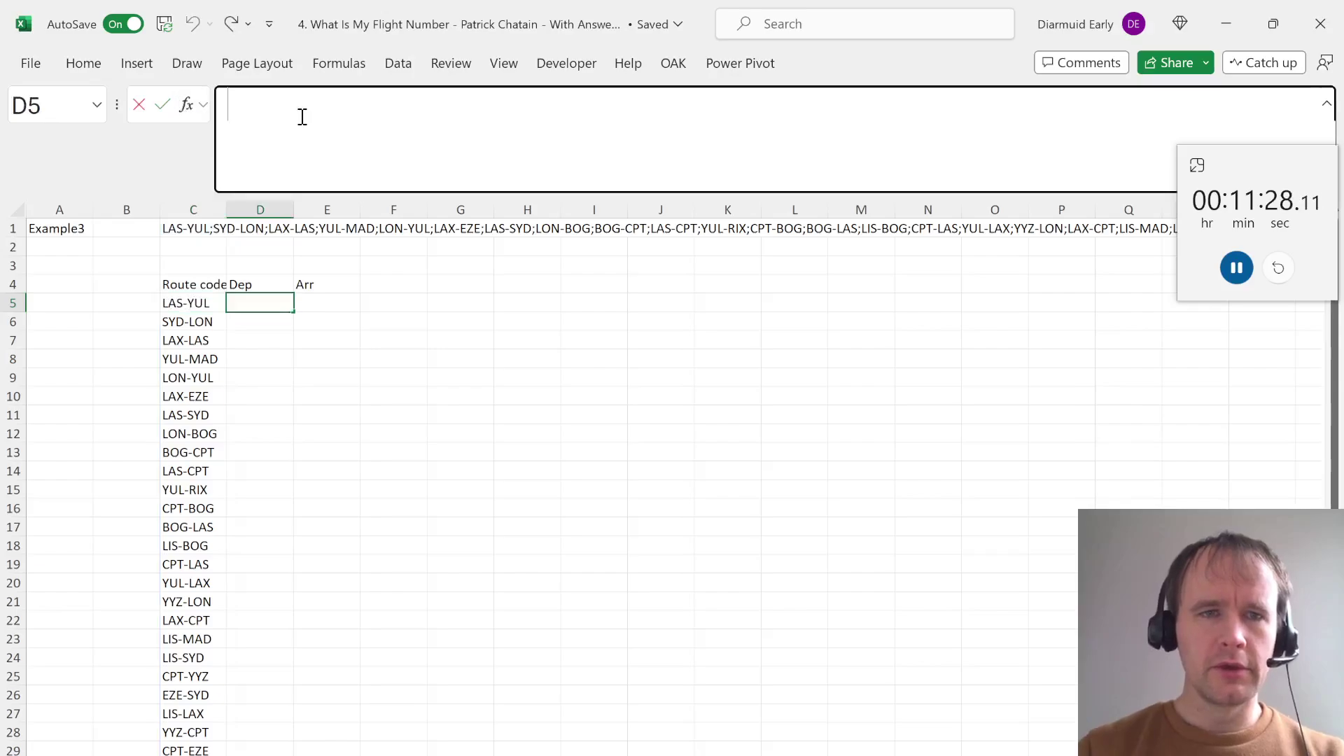
key(ctrl+v)
click(424, 106)
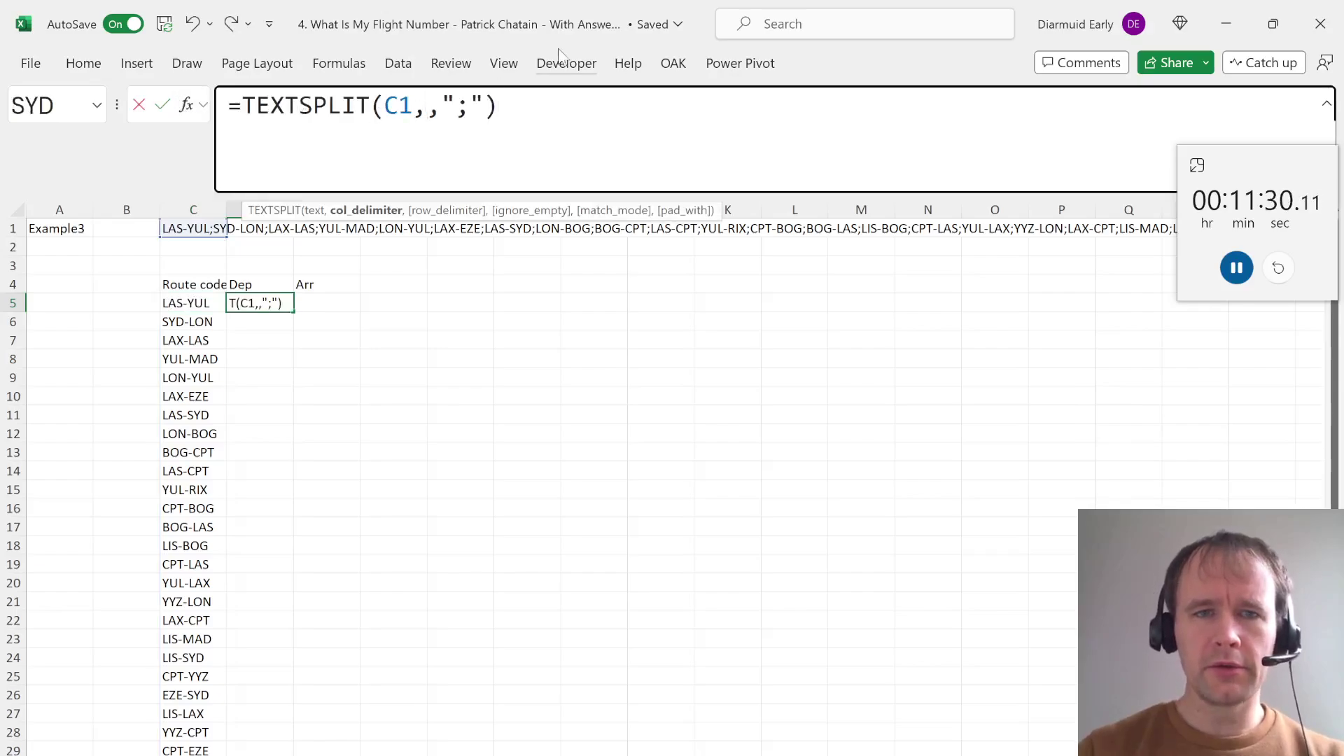
text("-")
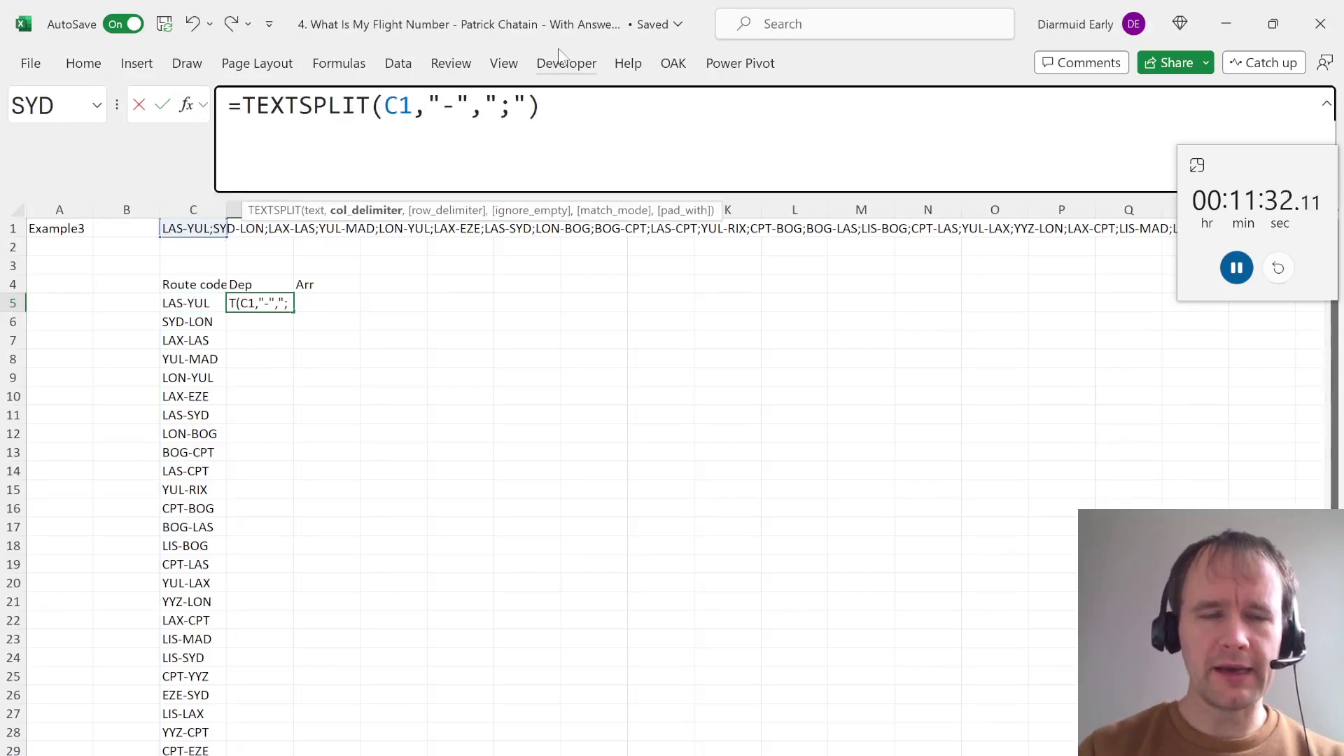
key(Return)
key(Up)
key(shift+Right)
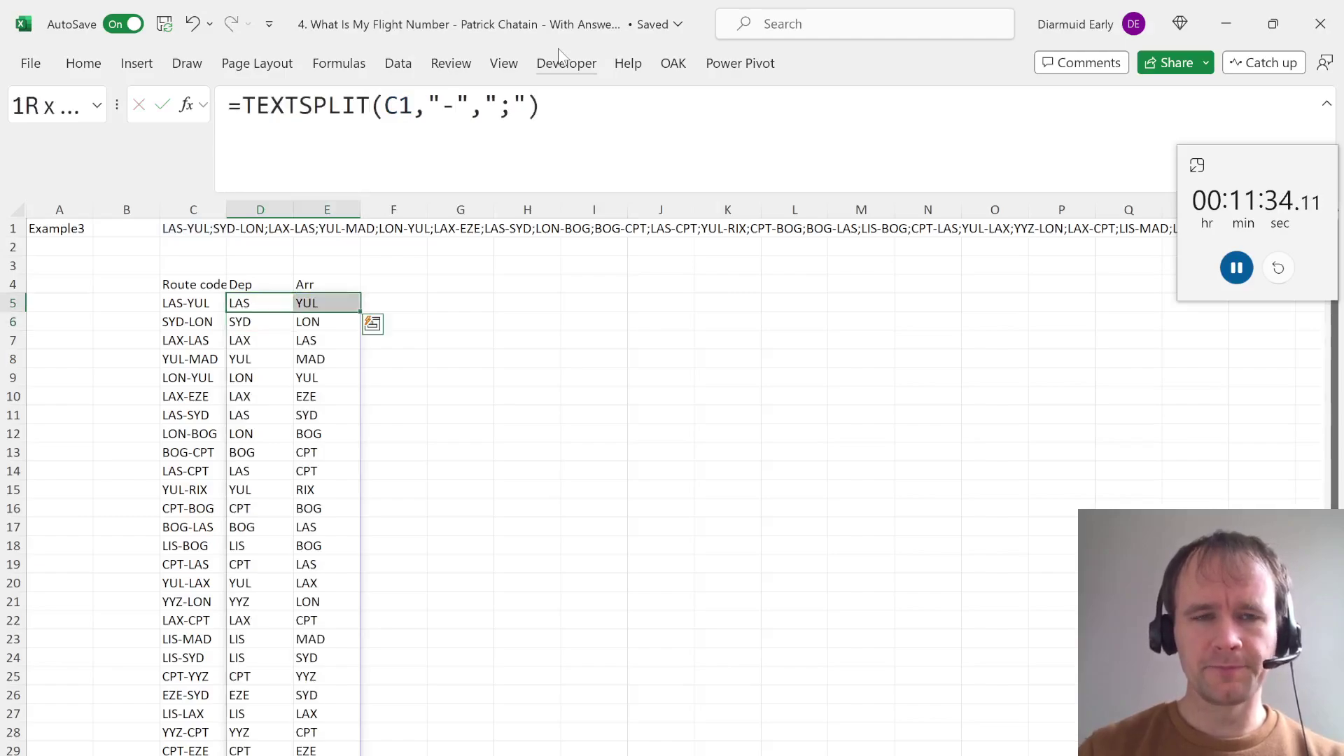
Add a "Canadian?" heading in AB14 of the Airport codes table on the instructions sheet, formatted like the neighbouring ICAO heading
key(Up)
key(Right)
key(Right)
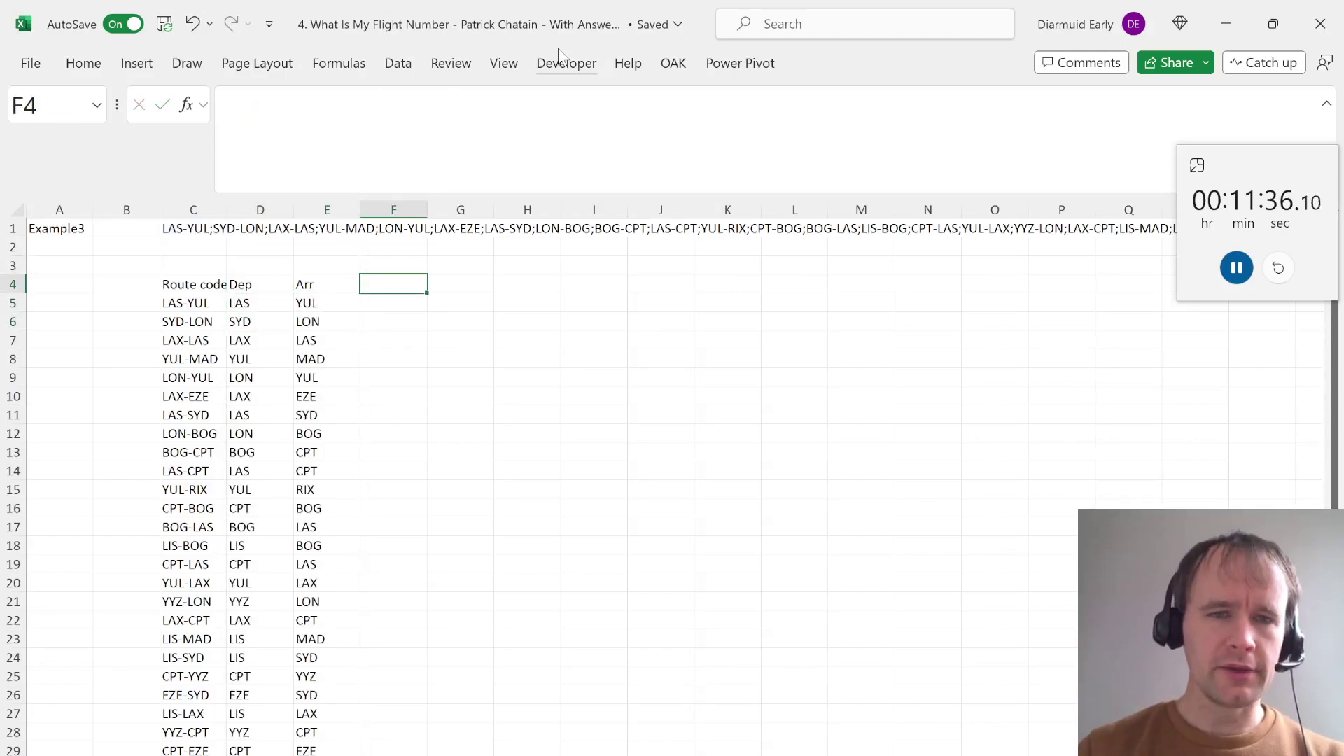
key(ctrl+Page_Up)
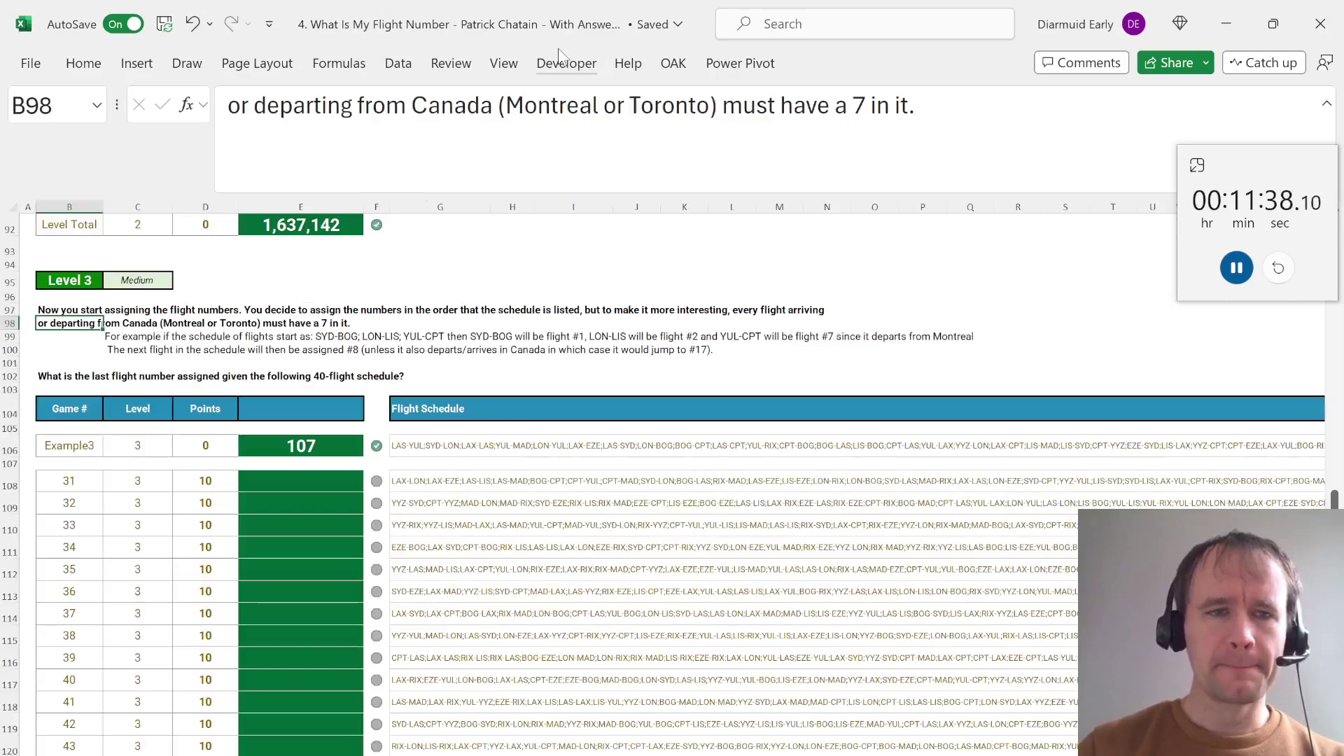
key(ctrl+Page_Up)
key(ctrl+Page_Up)
key(ctrl+Page_Up)
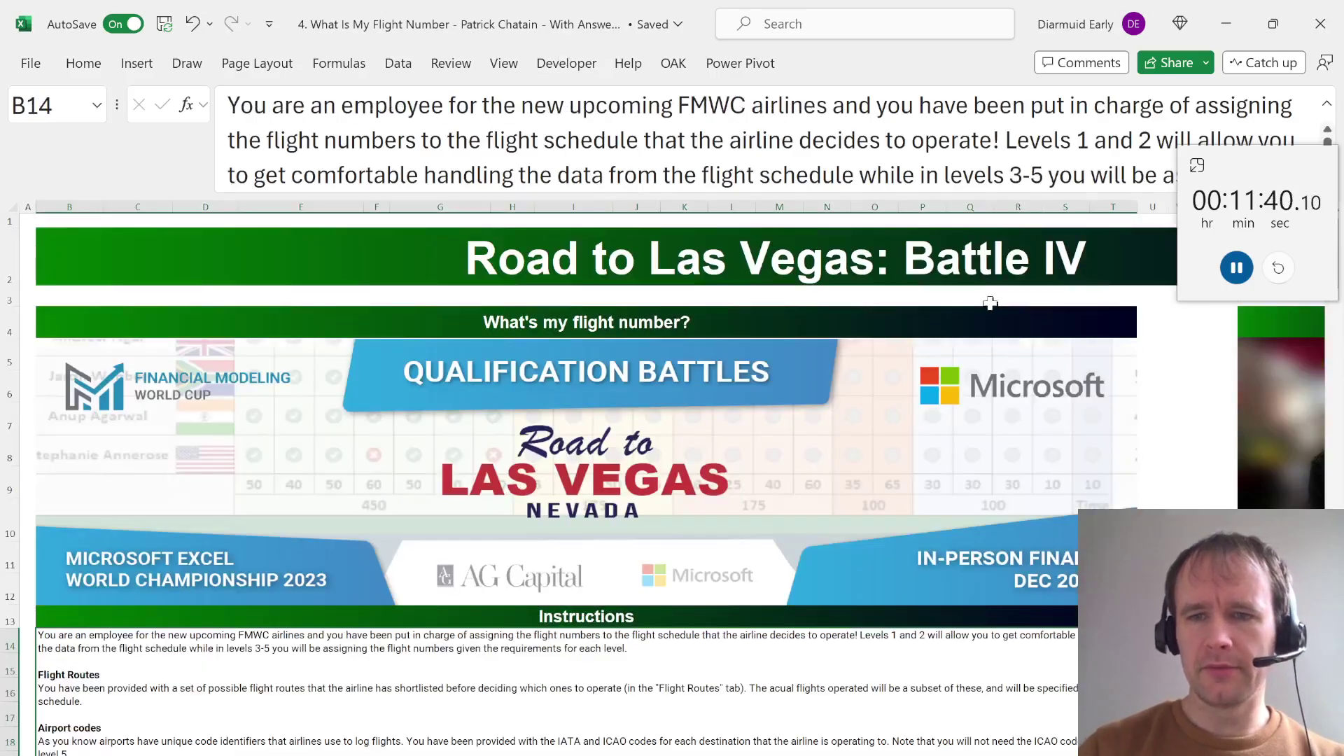
scroll(946, 573, down, 3)
scroll(946, 572, right, 5)
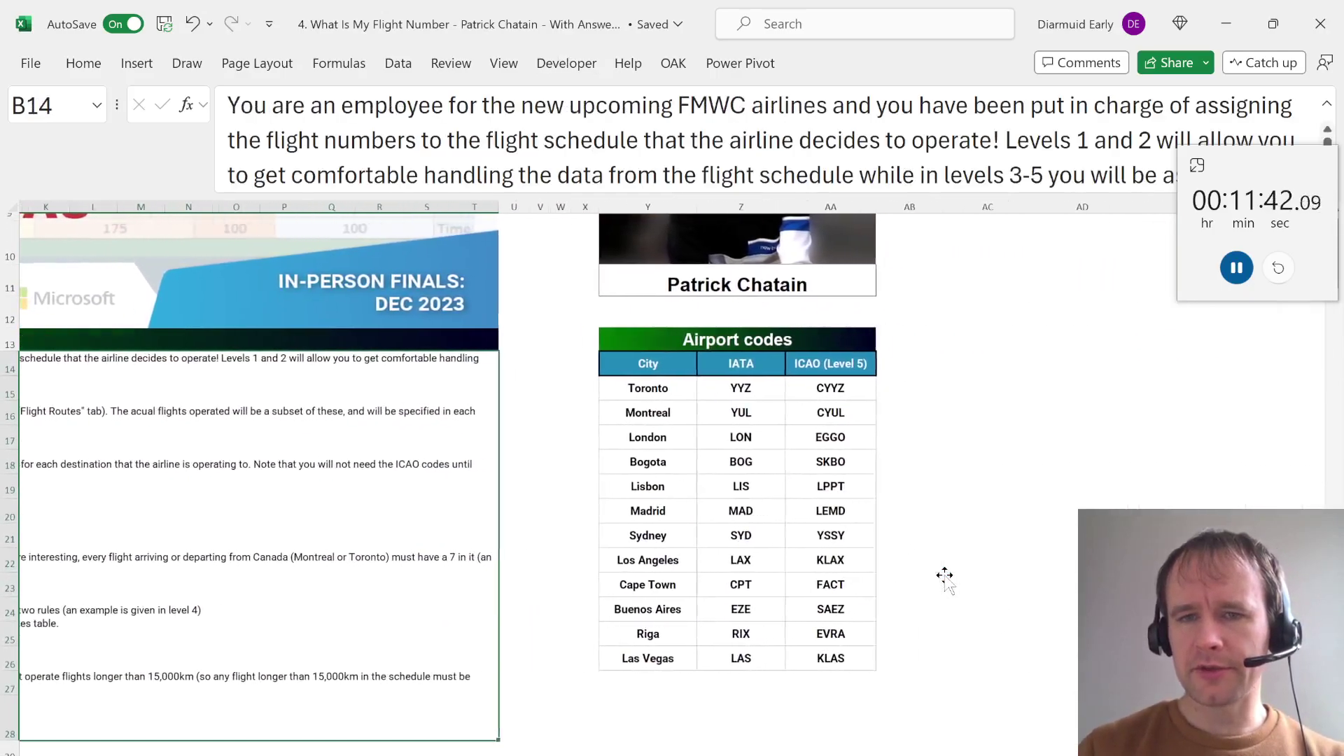
scroll(945, 577, right, 1)
click(886, 368)
key(ctrl+r)
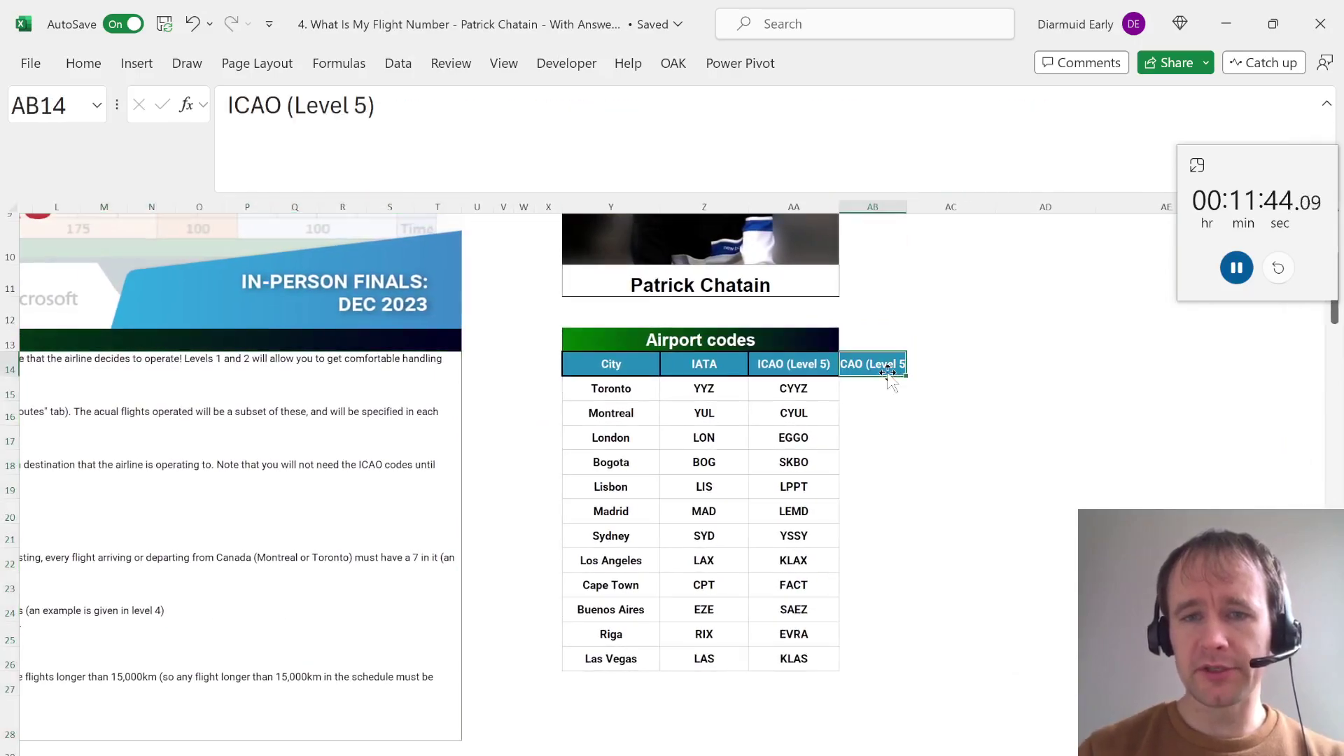
text(Can)
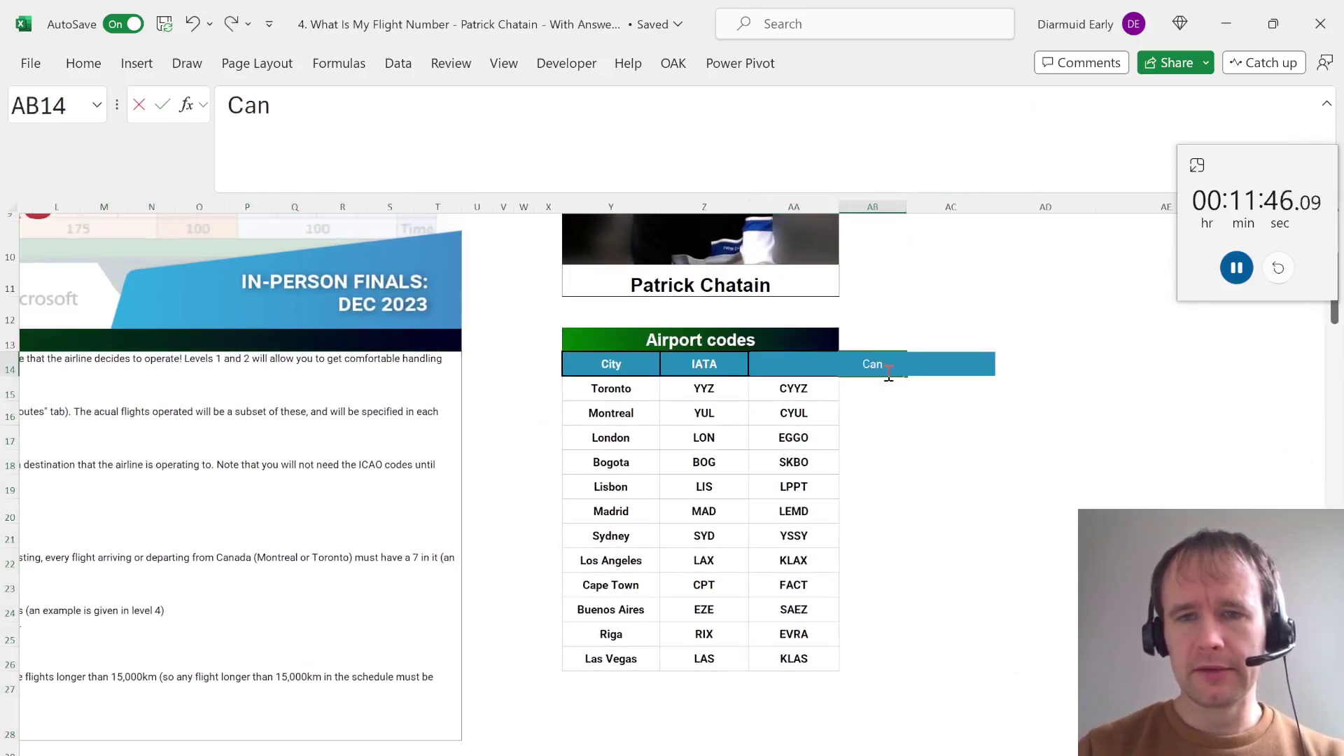
text(adian?)
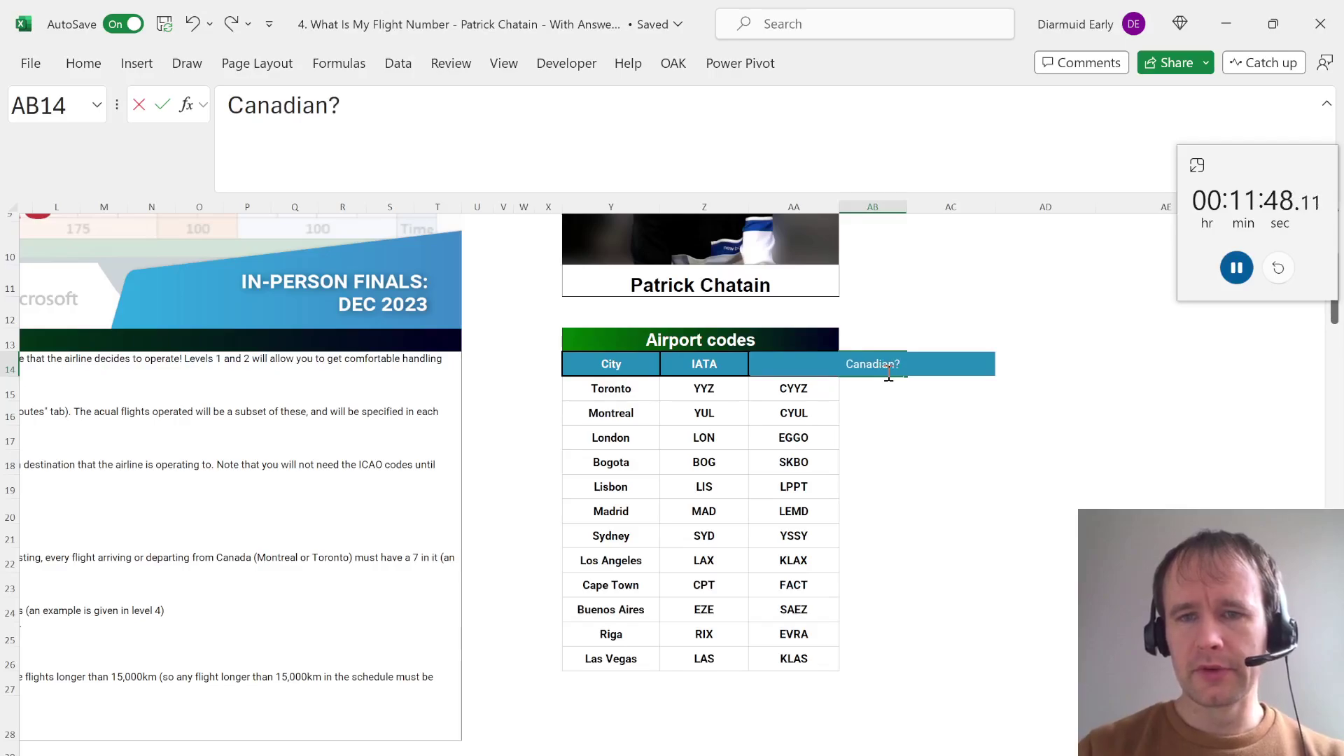
key(Return)
Enter 1 for Toronto and Montreal in the Canadian? column of the Airport codes table
key(ctrl+space)
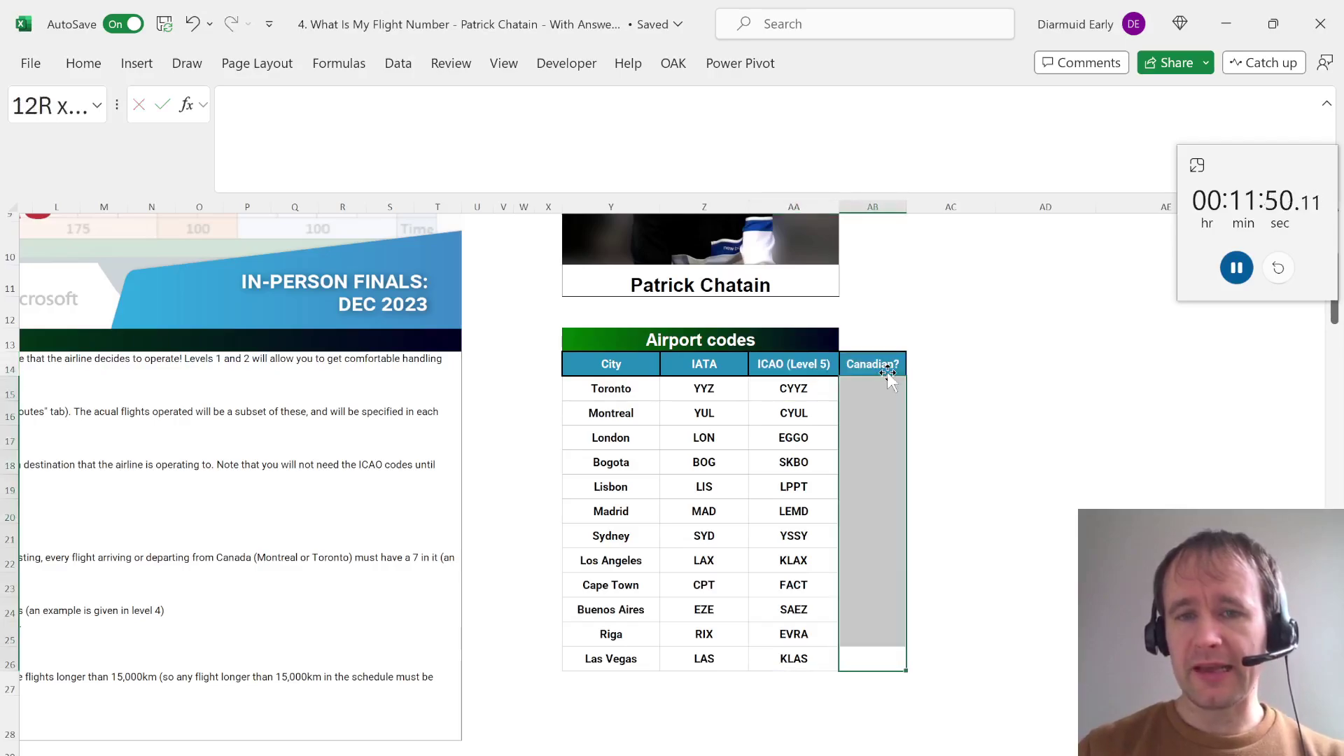
click(887, 378)
text(1)
key(Return)
text(1)
key(Return)
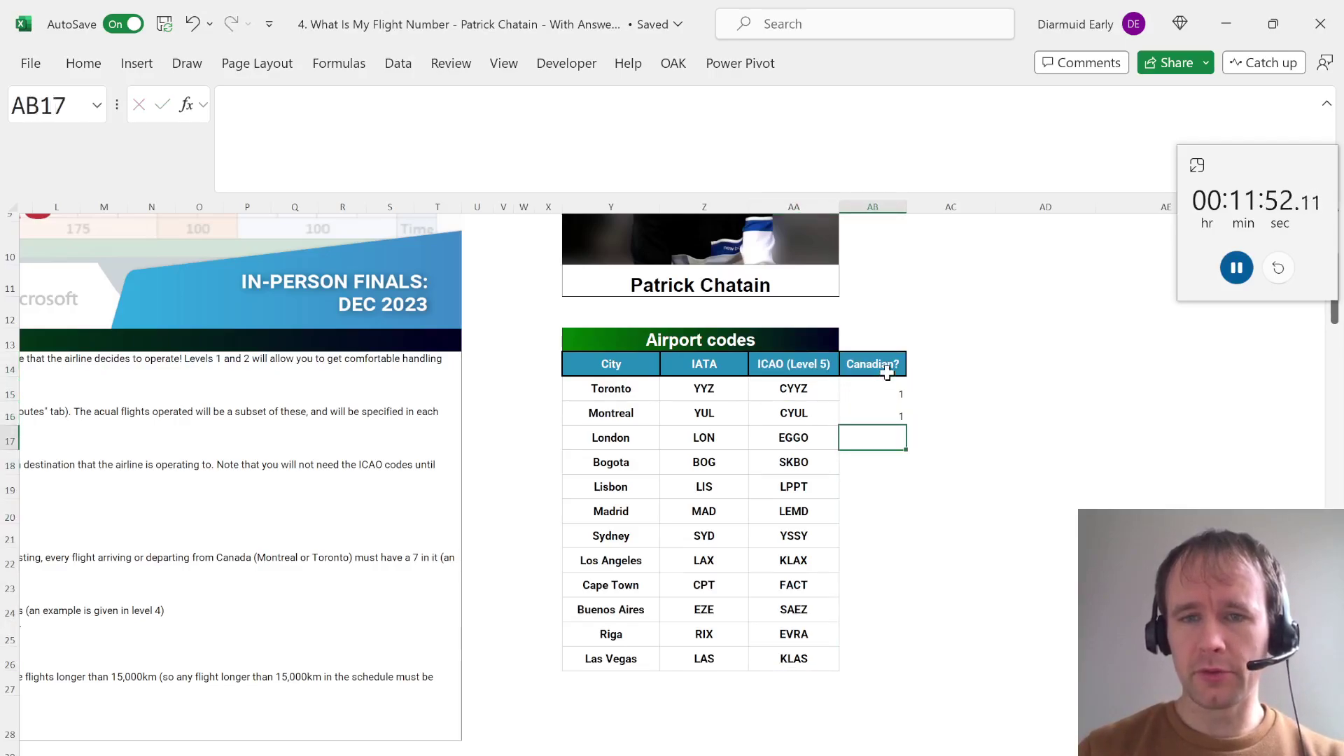
Fill the Canadian? cells for all remaining airports, London to Las Vegas, with 0
key(shift+Down)
key(shift+Down)
key(shift+Down)
key(shift+Down)
key(shift+Down)
key(shift+Down)
key(shift+Down)
key(shift+Down)
key(shift+Down)
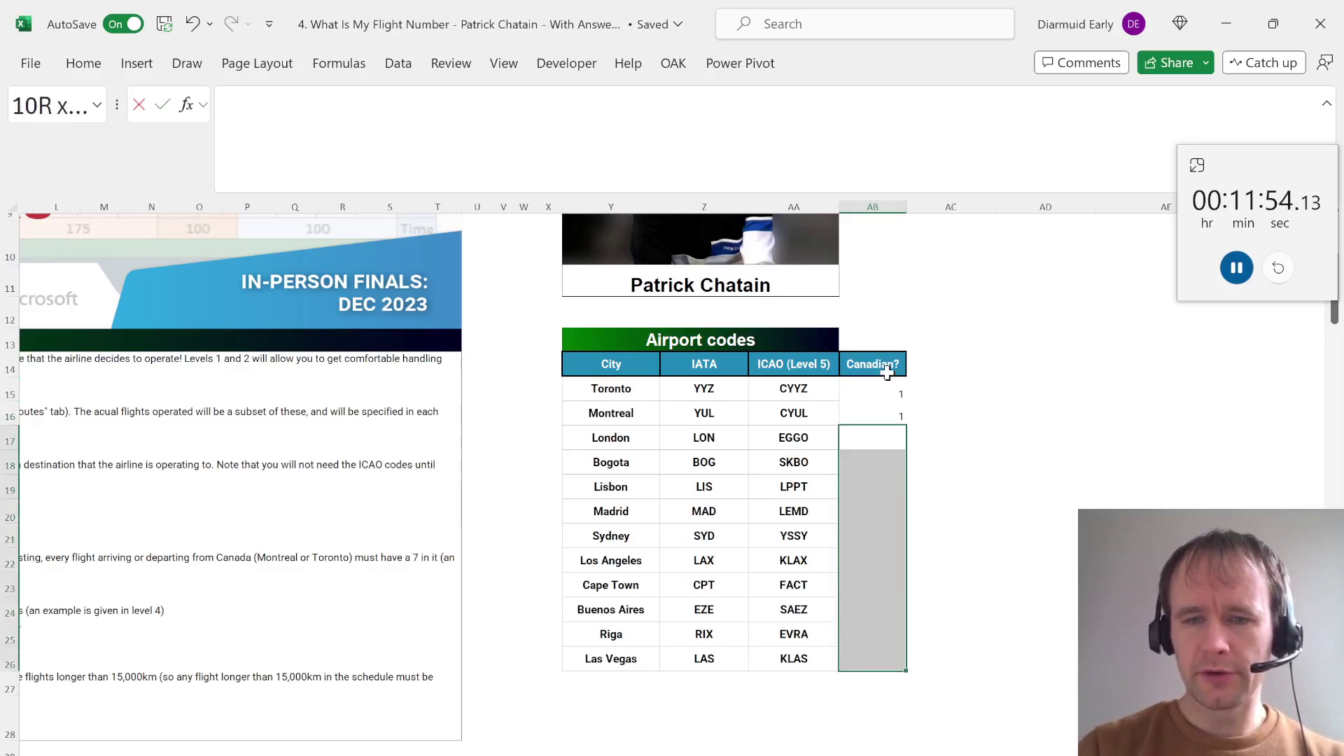
text(0)
key(ctrl+Return)
Name the range of twelve Canadian? flags Canada, and return to the working sheet
key(Up)
key(Up)
key(ctrl+space)
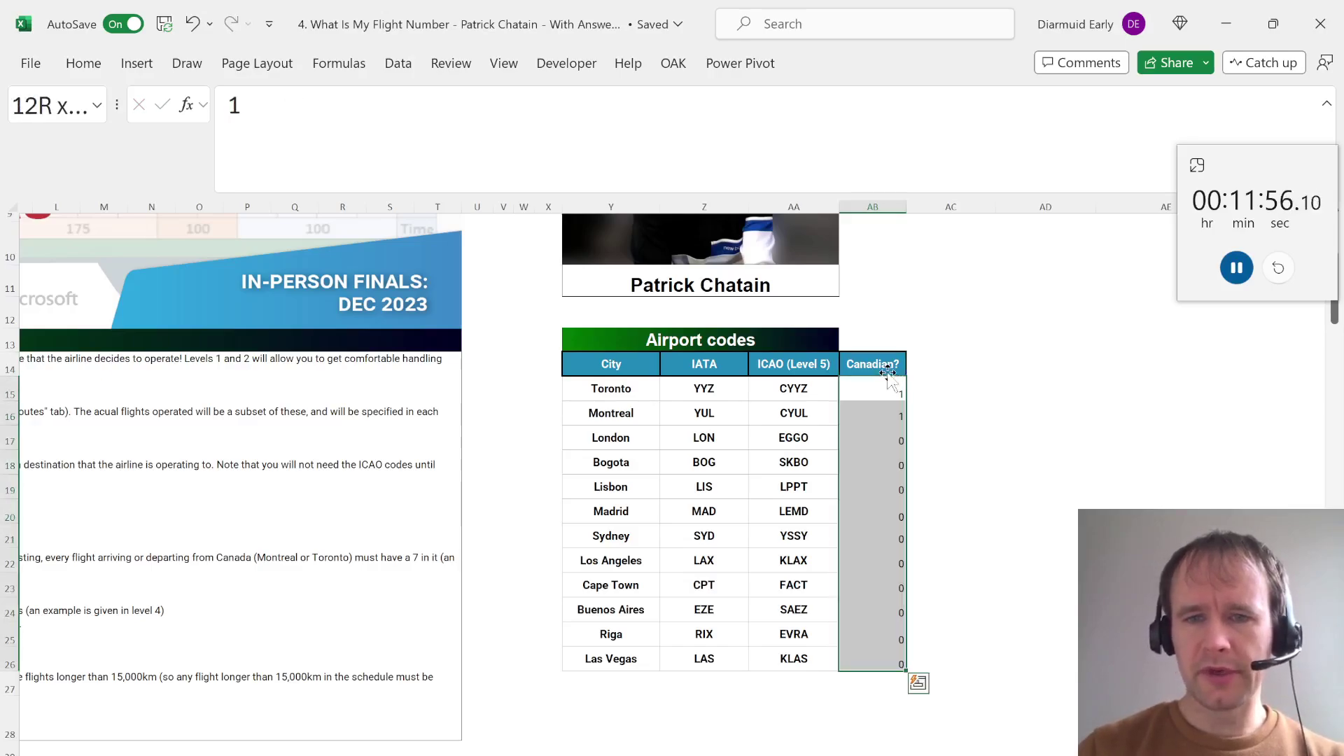
click(55, 111)
text(Canad)
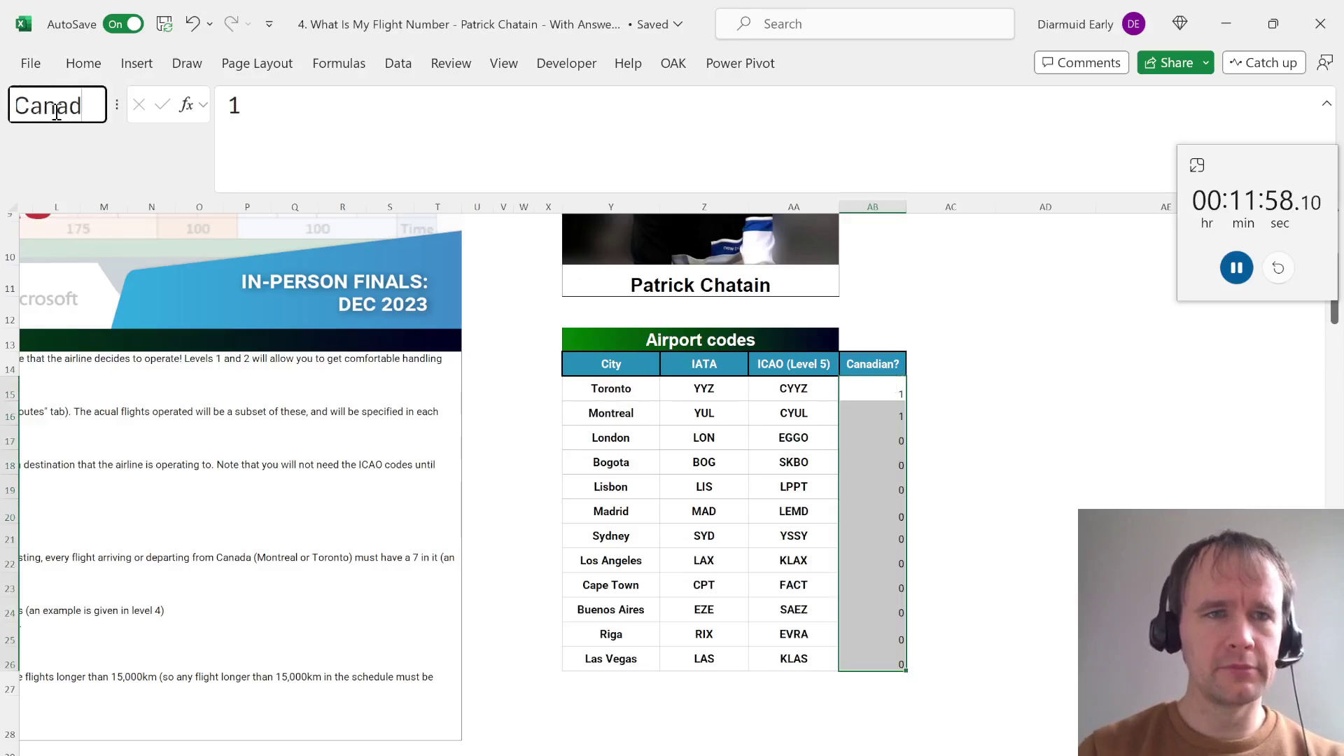
text(ian)
key(Return)
key(ctrl+Page_Down)
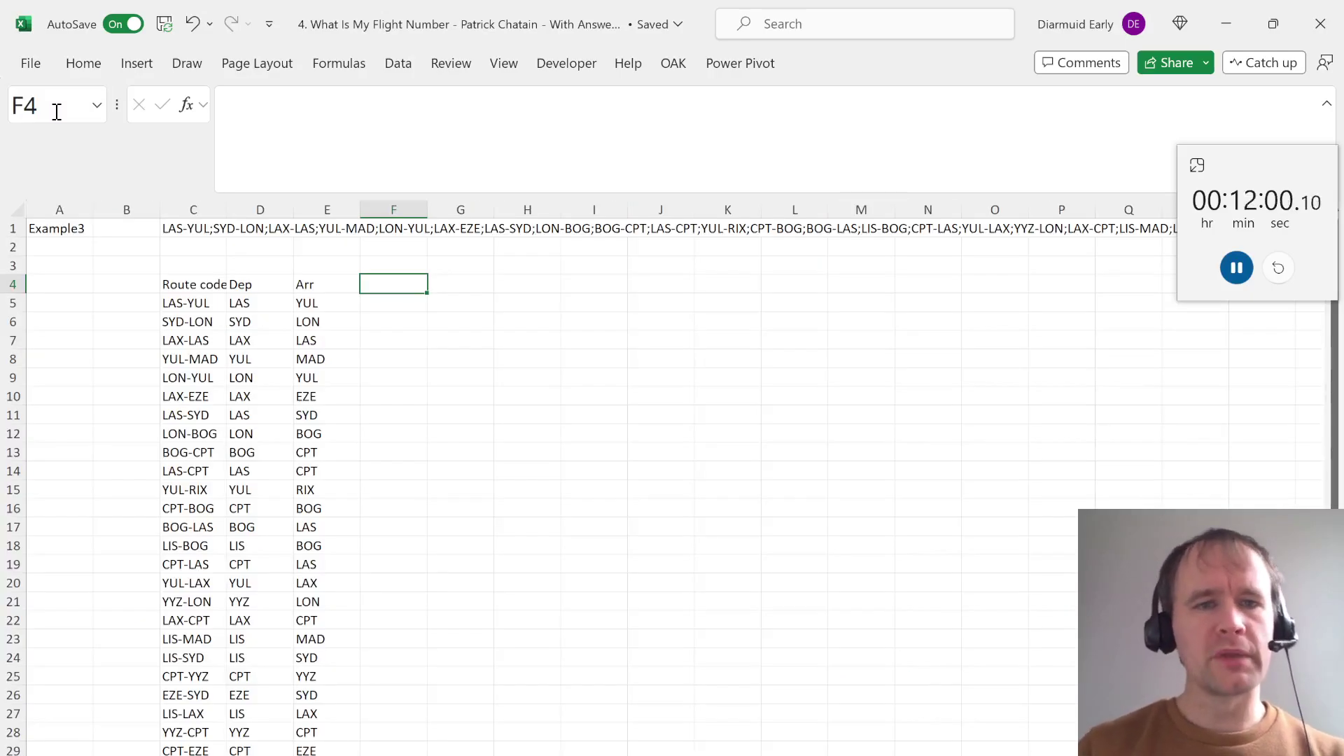
Enter the headings "Can dep?" in F4 and "Can arr?" in G4 beside the Arr heading
key(Left)
key(Right)
key(Down)
key(Up)
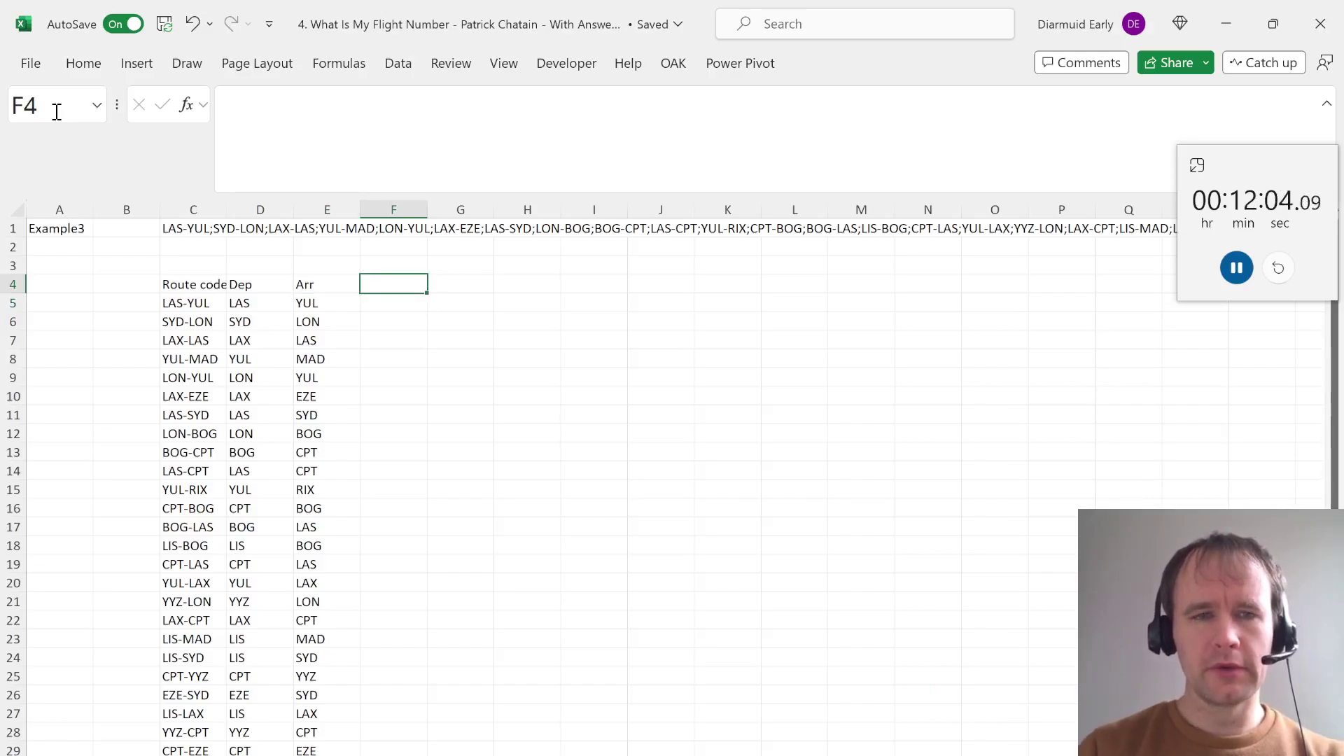
text(Can dep?)
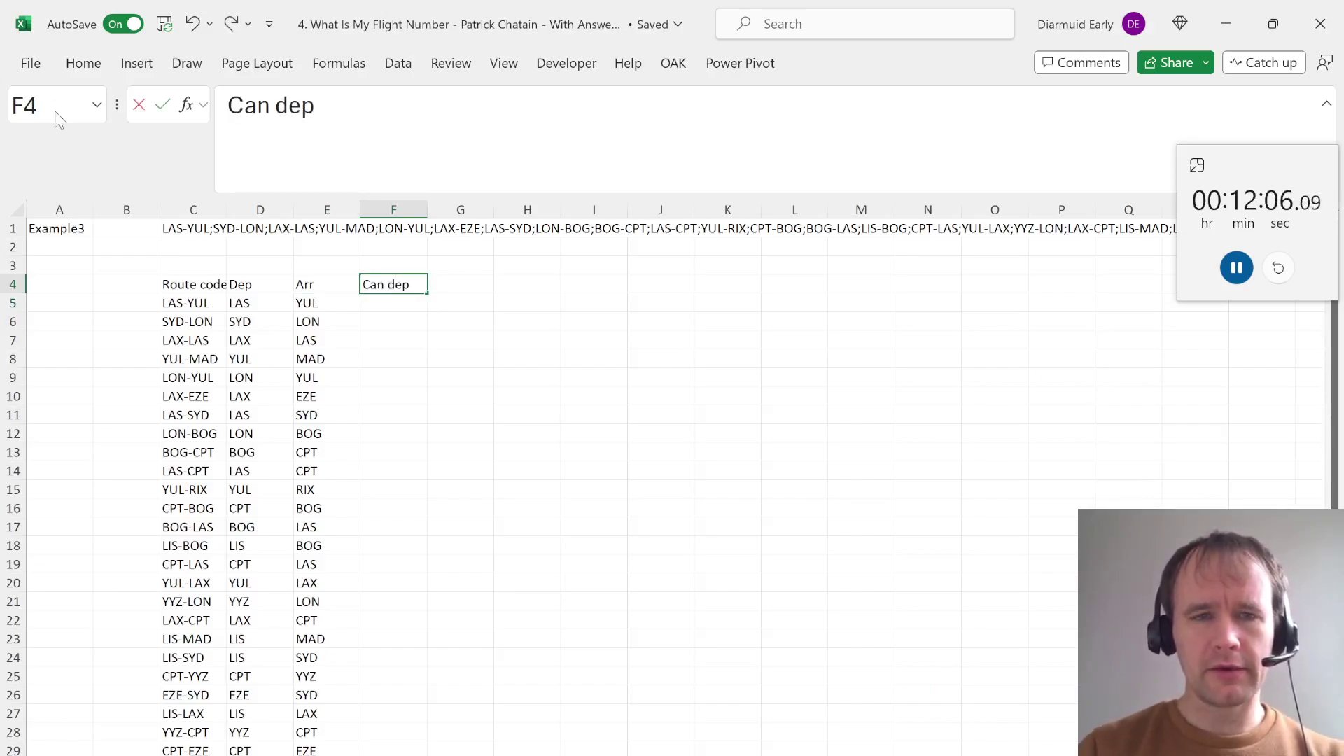
key(Tab)
text(C)
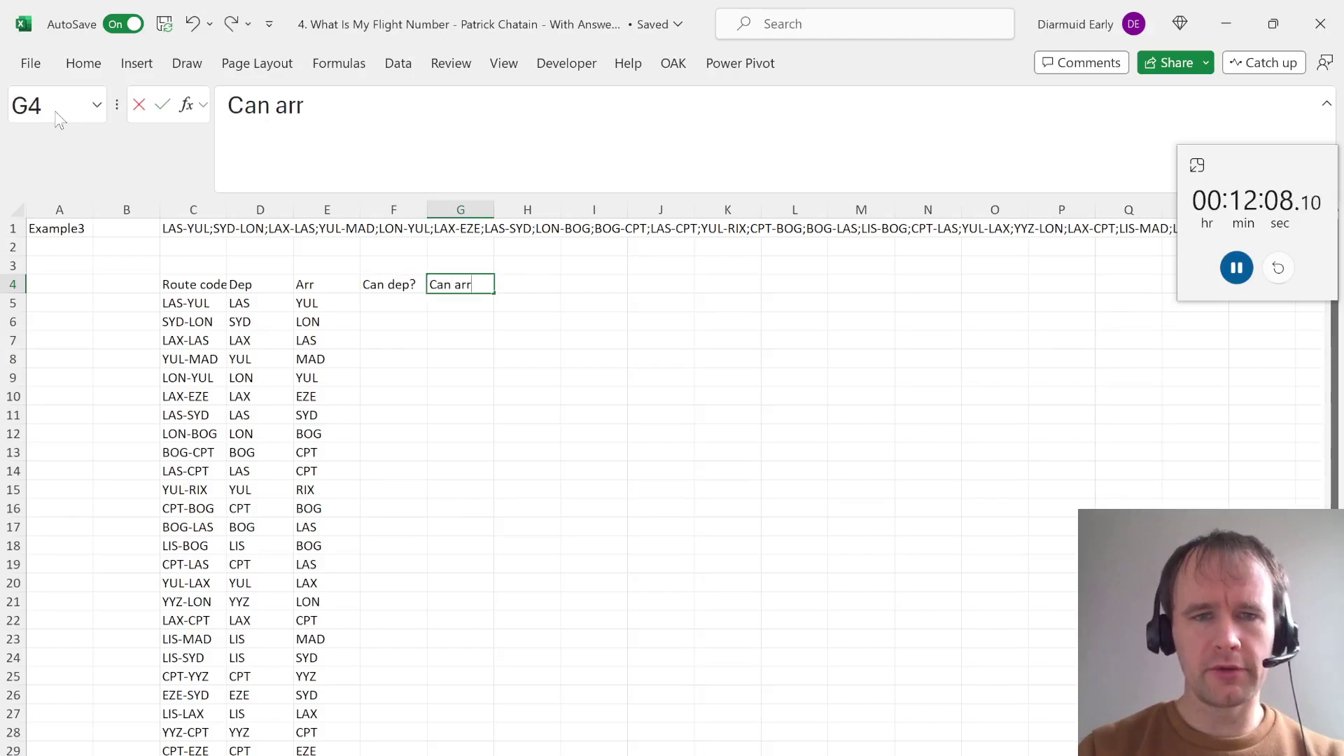
text(?)
key(Return)
Enter =XLOOKUP(D5#,Code,Canada) in F5 to flag Canadian departure and arrival airports for every route
text(=xl)
key(Tab)
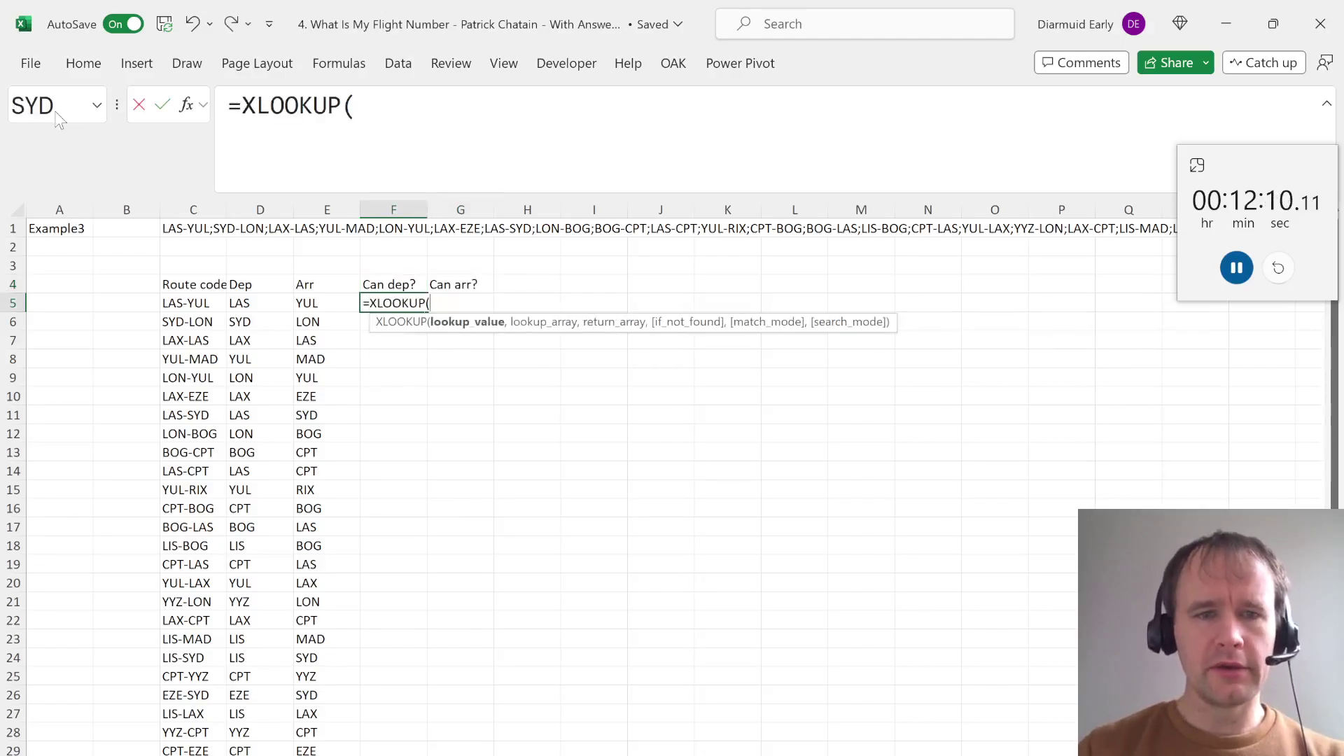
key(Left)
key(Left)
key(ctrl+shift+Down)
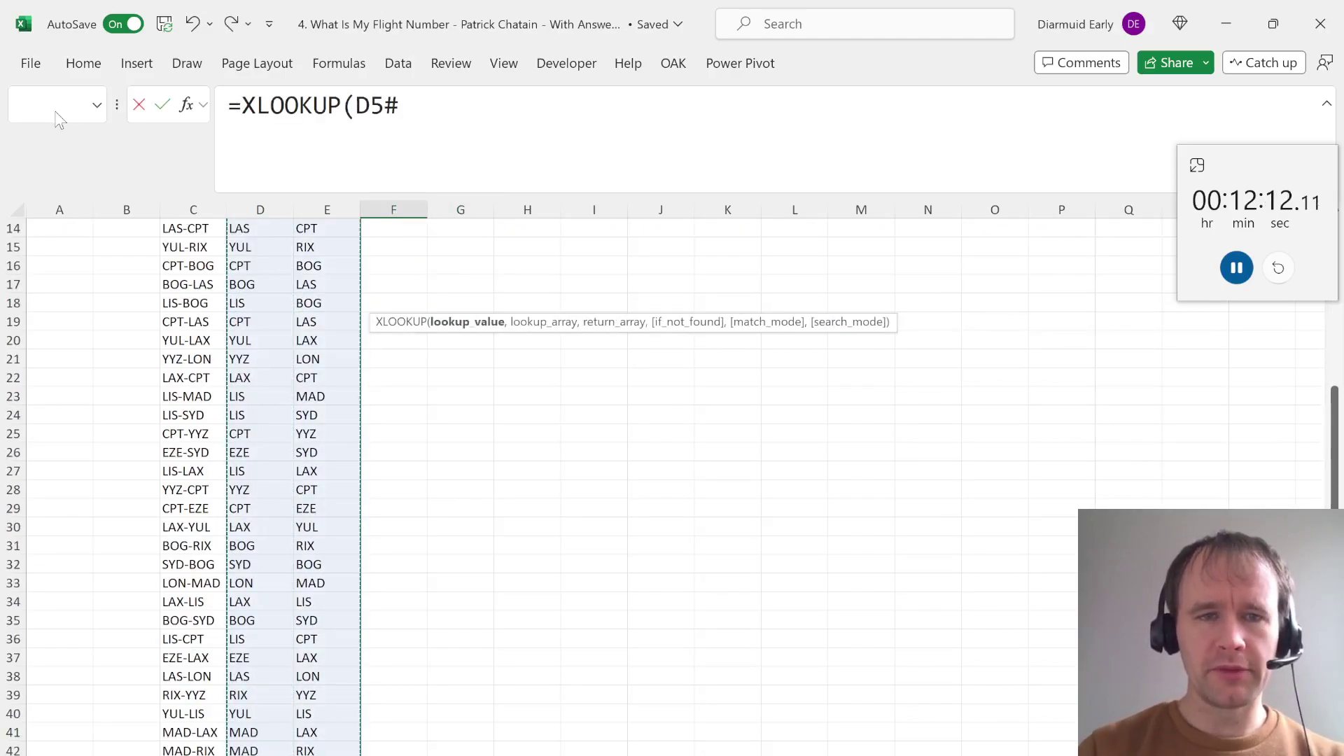
text(,)
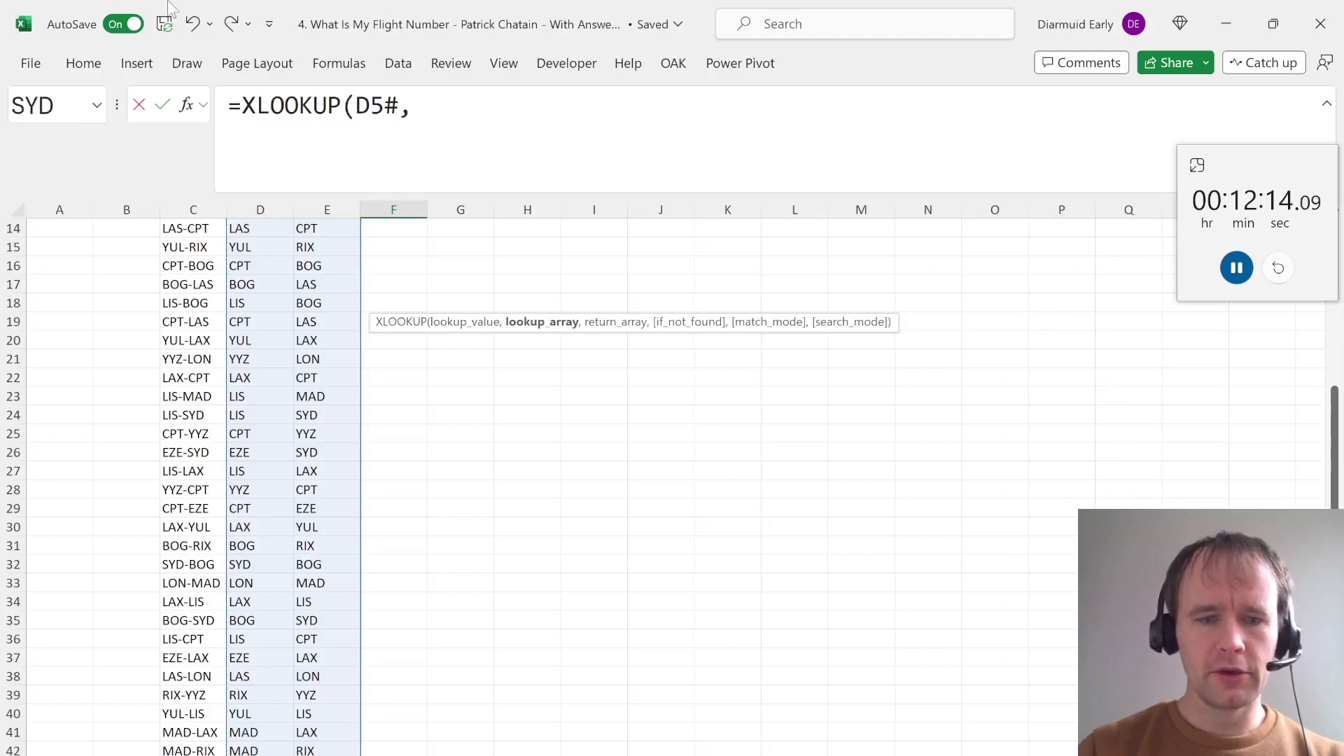
text(code,can)
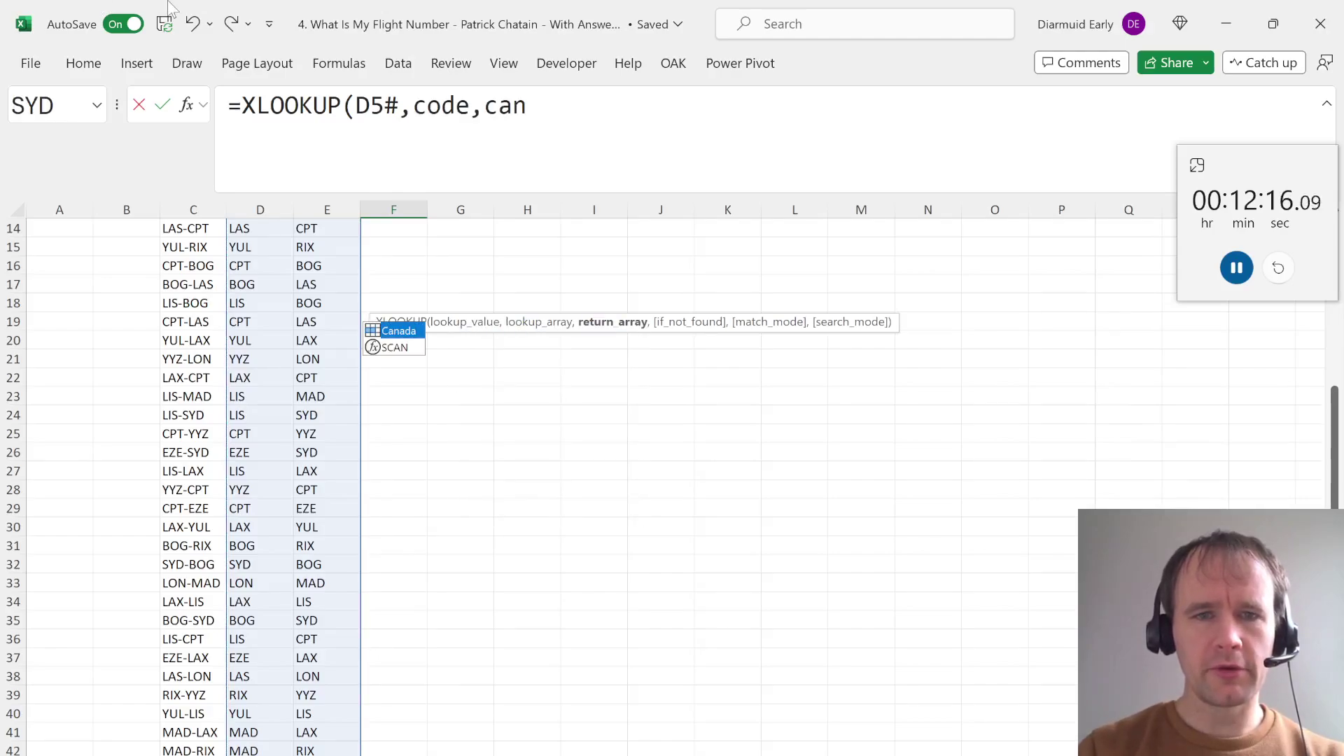
key(Tab)
text())
key(Return)
key(ctrl+Up)
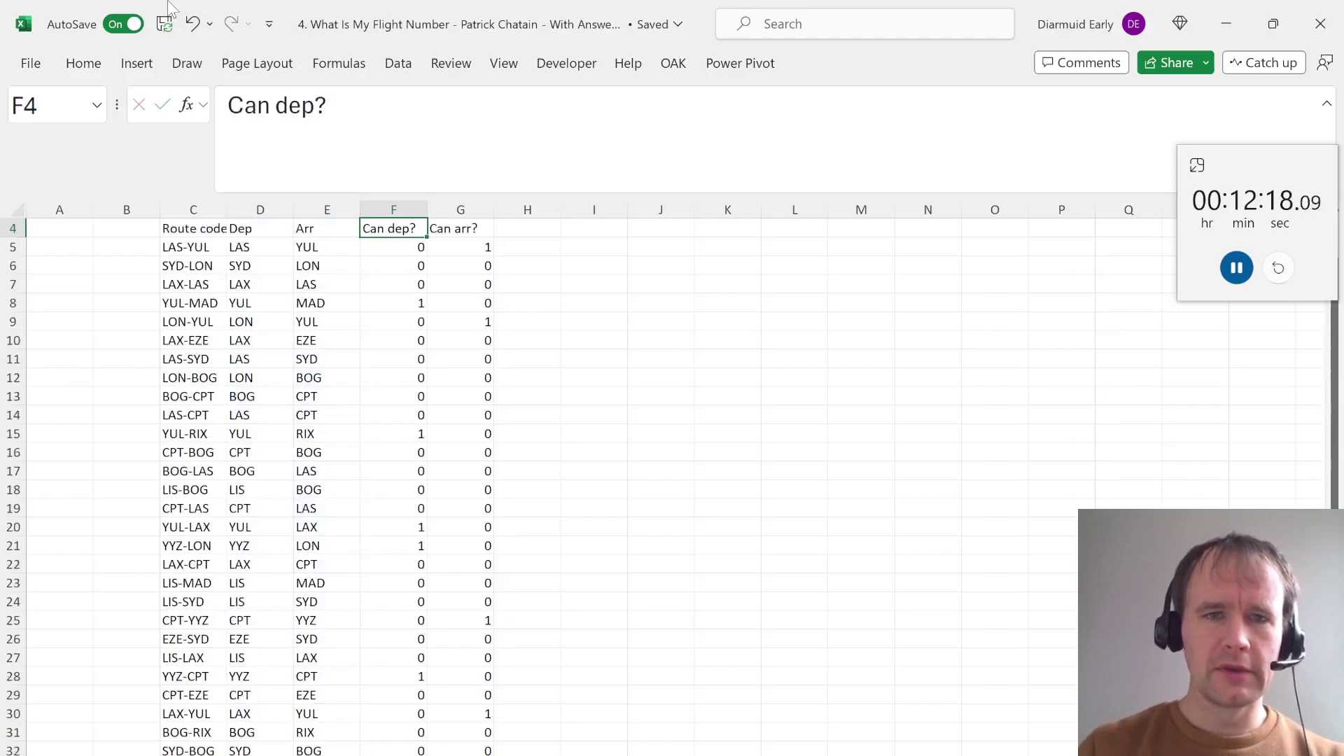
Examine the Can dep? and Can arr? flags down the whole route list and the spilled formula in F5
key(Down)
key(shift+Right)
key(Down)
key(Down)
key(Down)
key(Down)
key(Down)
key(Down)
key(Down)
key(Down)
key(Down)
key(Down)
key(Down)
key(Down)
key(Down)
key(Down)
key(Down)
key(Down)
key(Down)
key(Down)
key(Down)
key(Down)
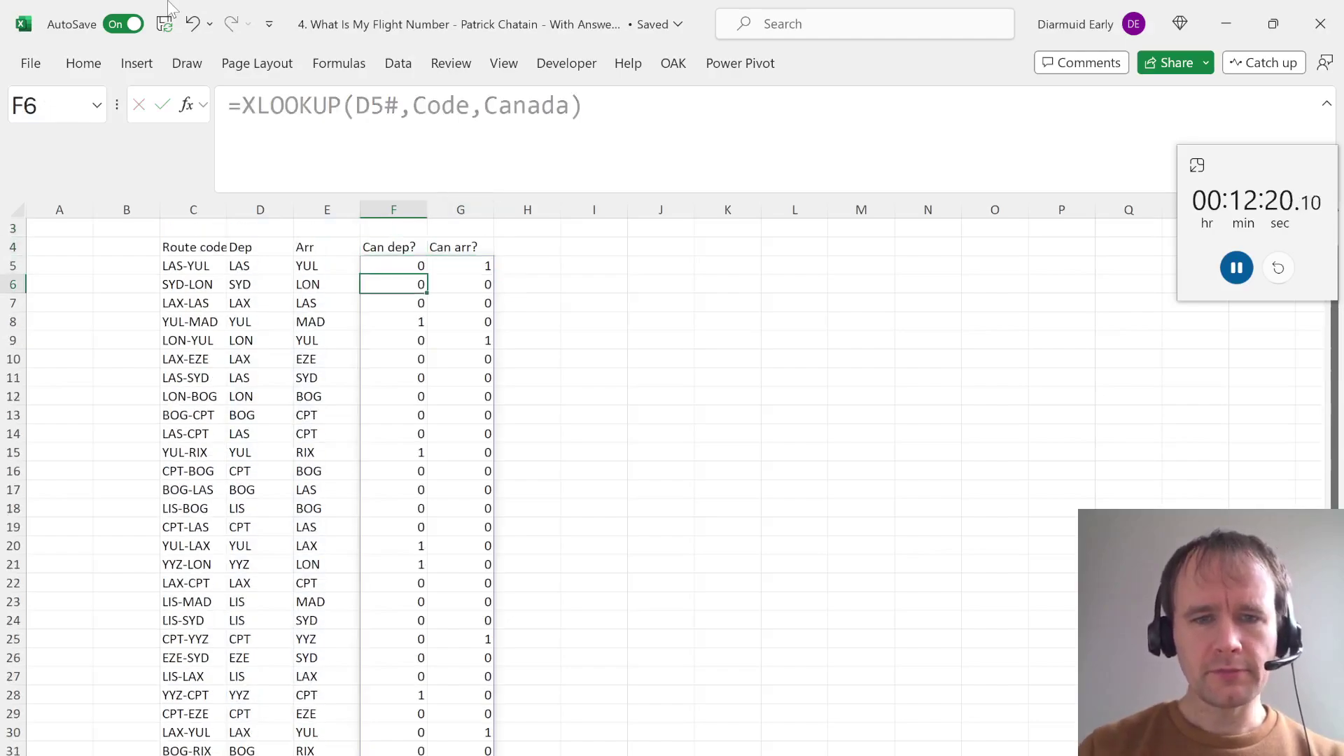
key(Down)
key(Down)
key(Down)
key(Down)
key(Down)
key(Down)
key(Down)
key(Down)
key(Down)
key(Down)
key(Down)
key(Down)
key(Down)
key(Down)
key(Down)
key(Down)
key(Down)
key(Down)
key(Down)
key(Down)
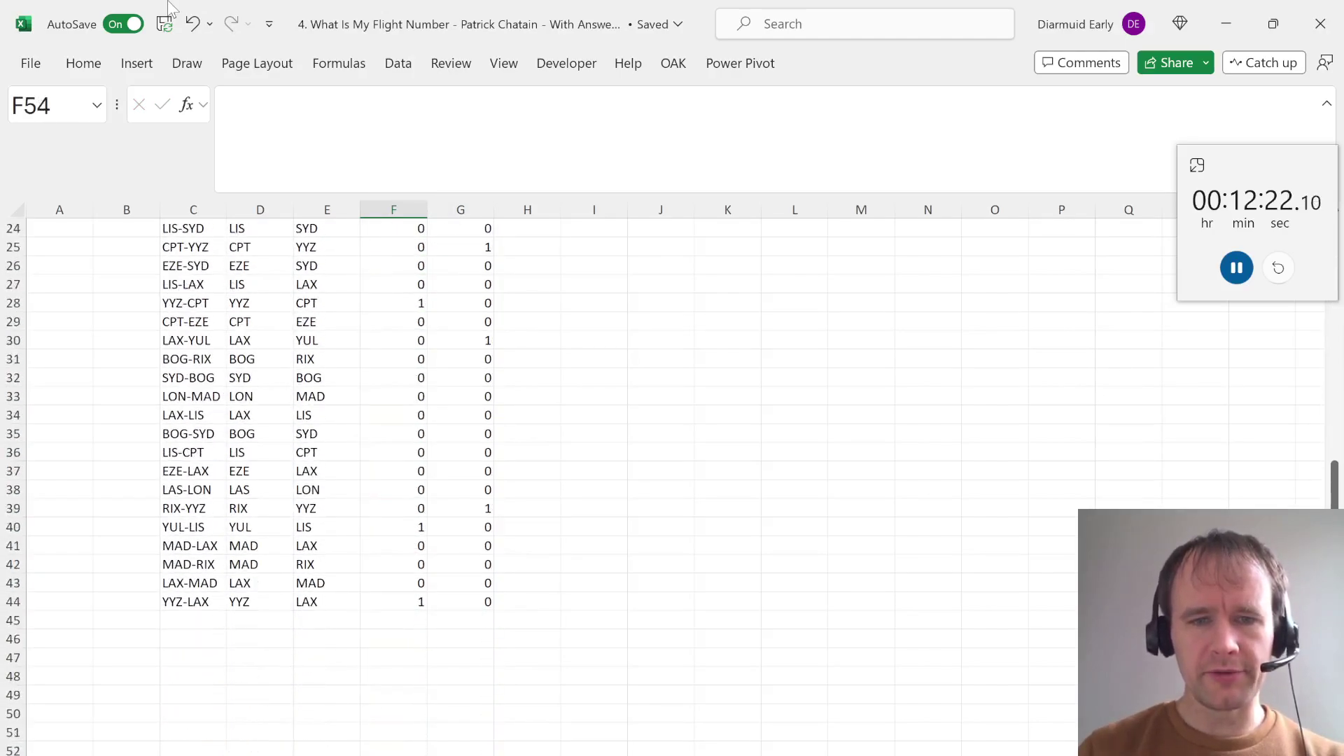
key(ctrl+Up)
key(ctrl+Up)
key(ctrl+Up)
key(ctrl+Down)
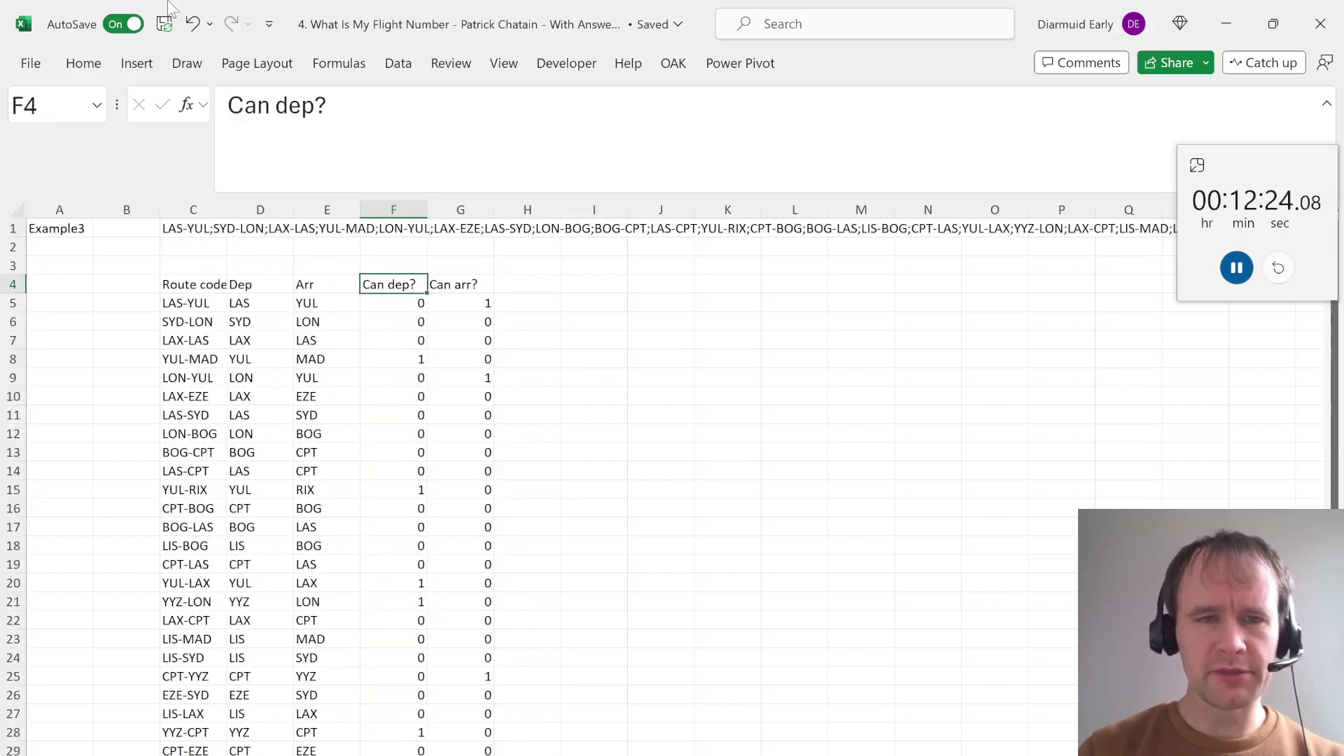
key(Down)
key(shift+Right)
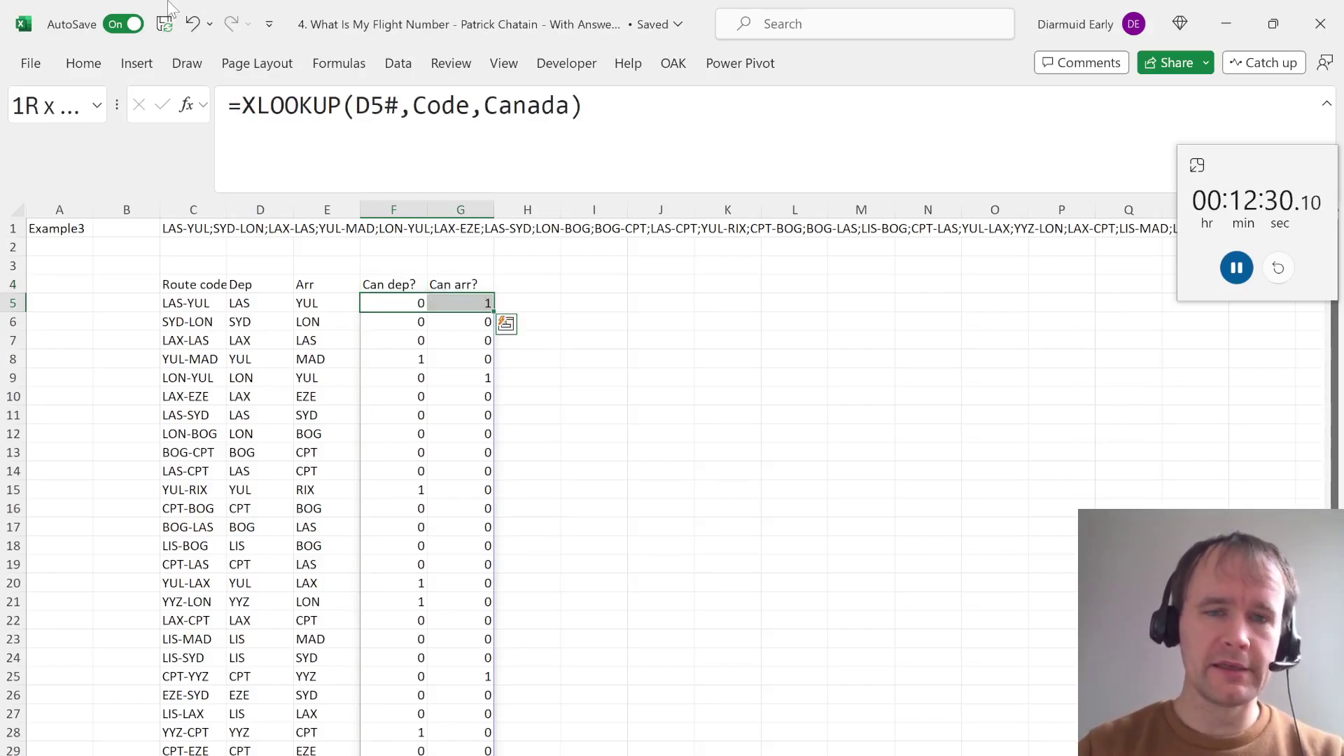
key(Right)
key(Left)
key(shift+Right)
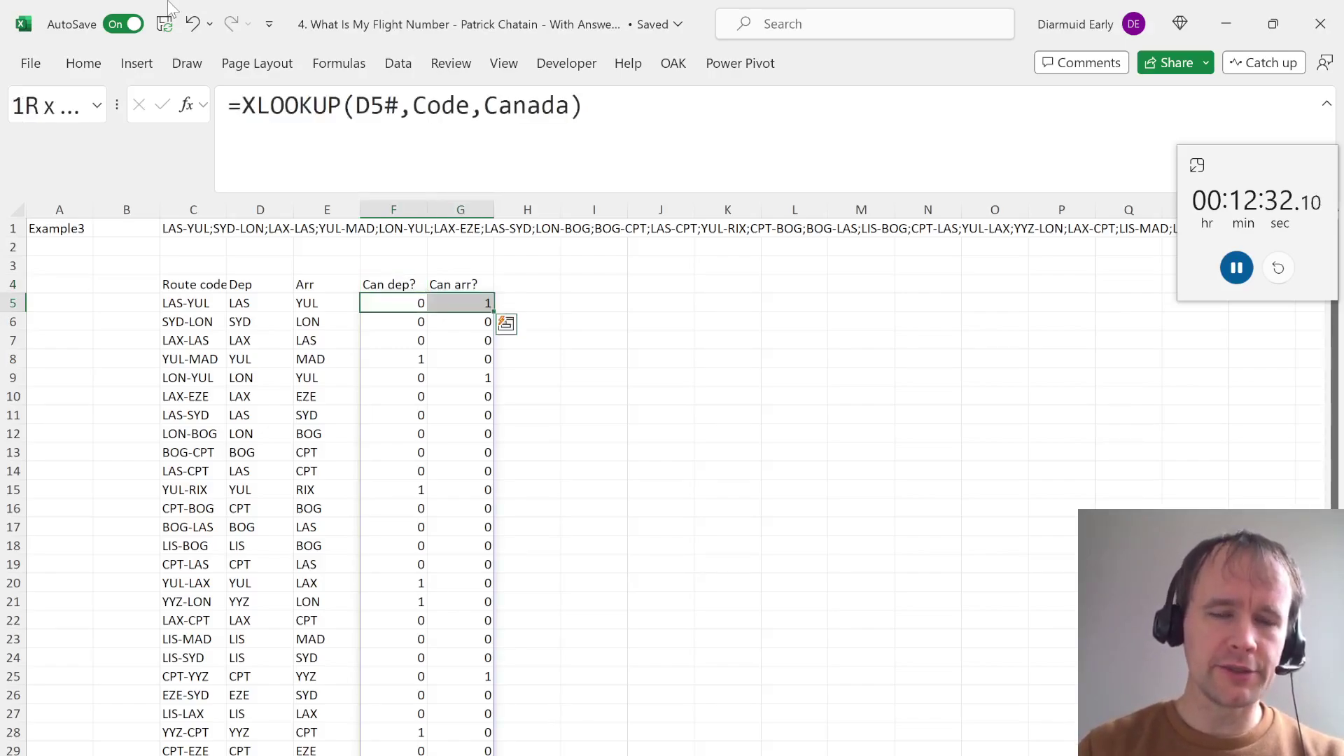
Enter the heading "Canada?" in H4 beside the Can arr? heading
key(Right)
key(Right)
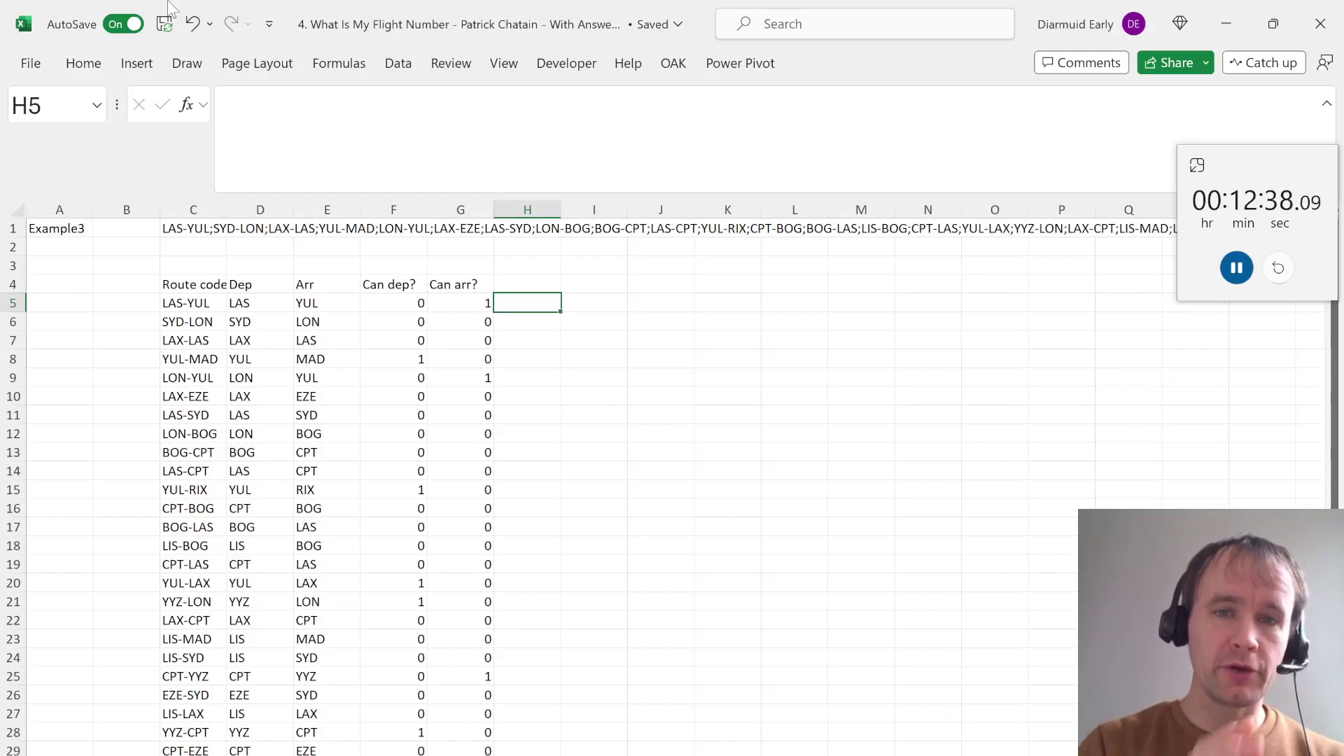
key(Up)
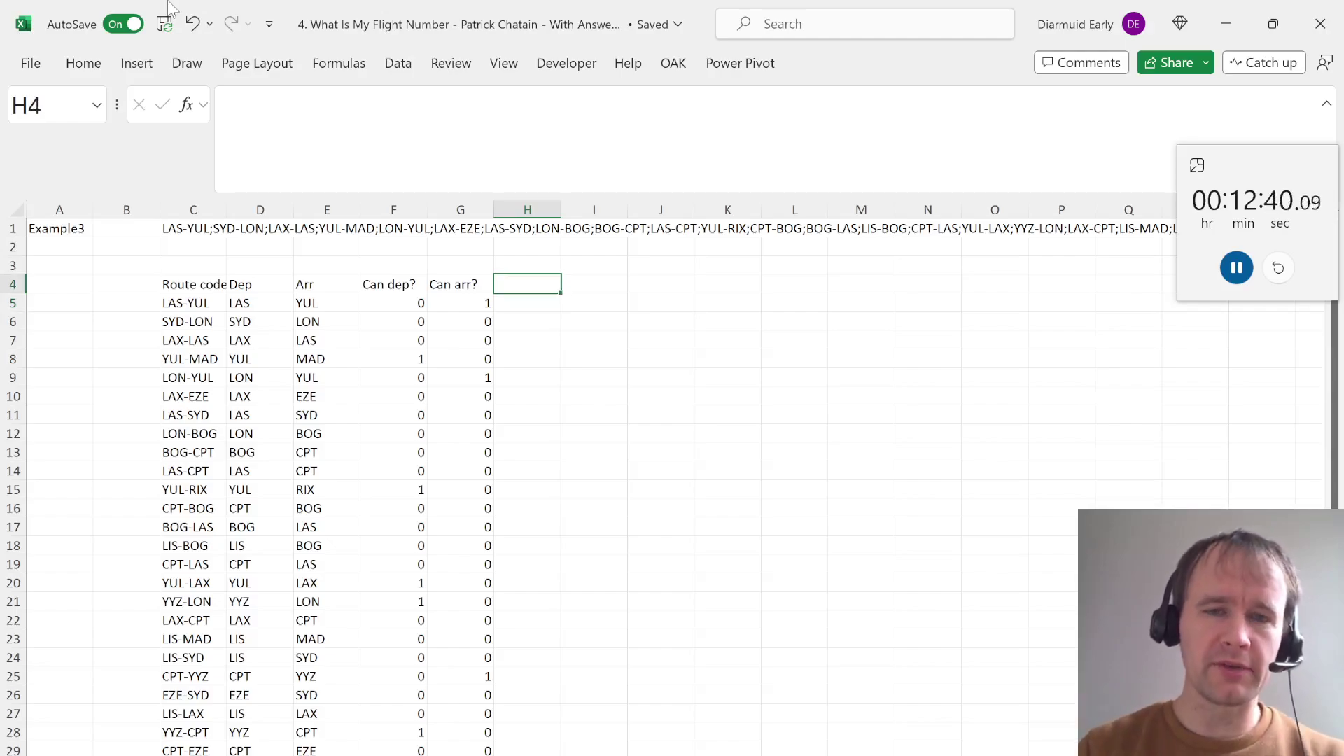
text(C)
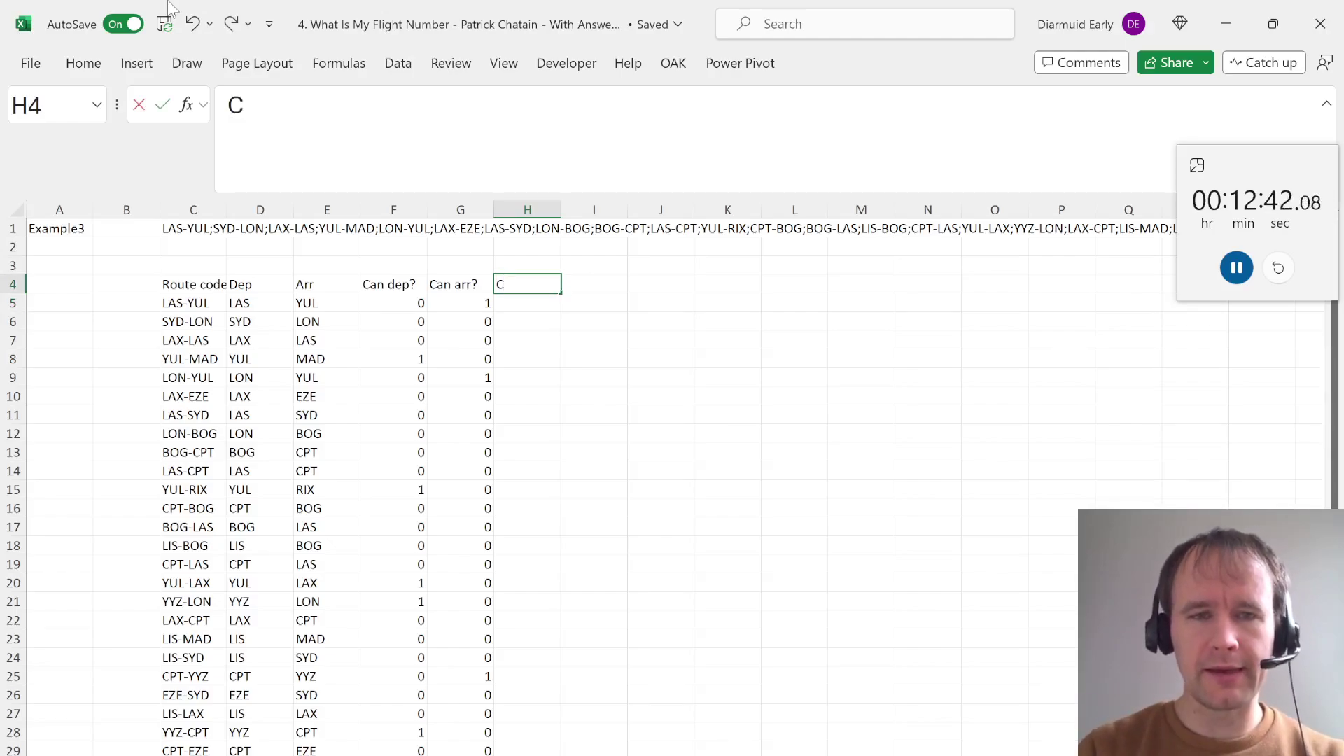
text(anda)
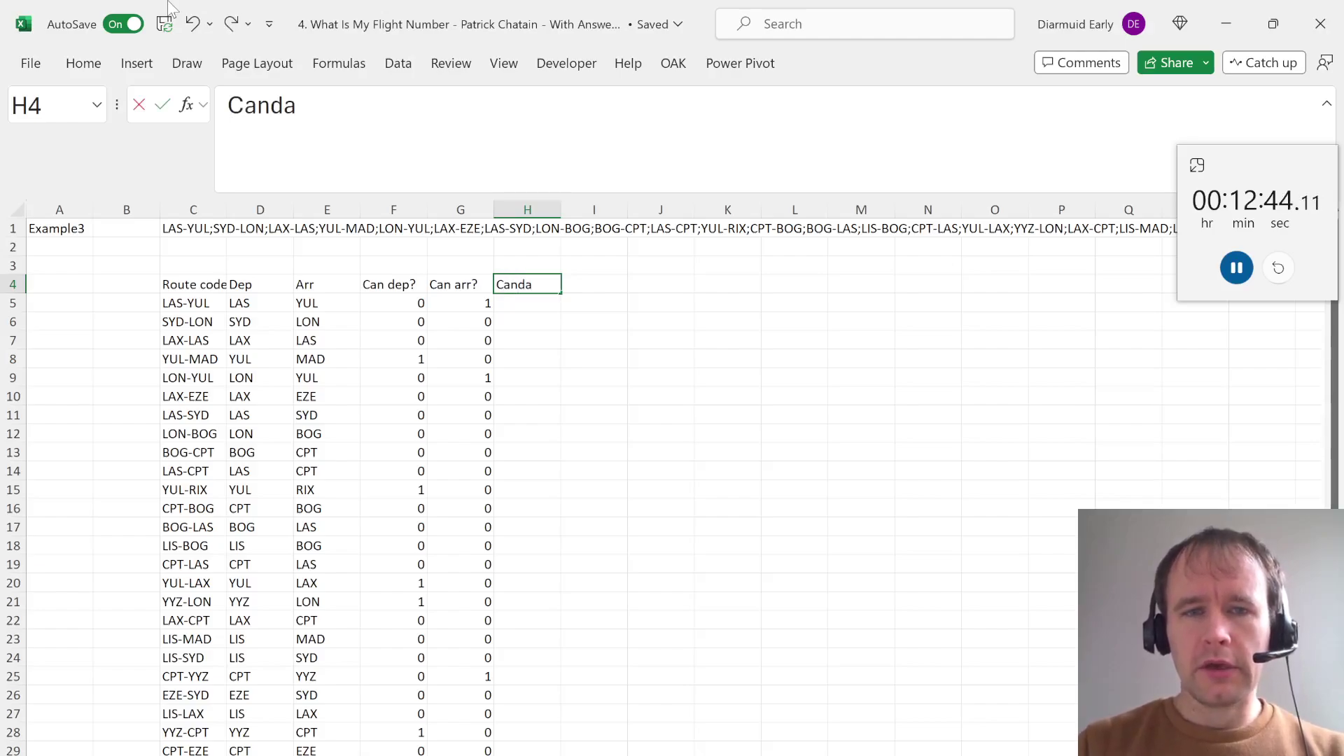
key(BackSpace)
key(BackSpace)
text(ada?)
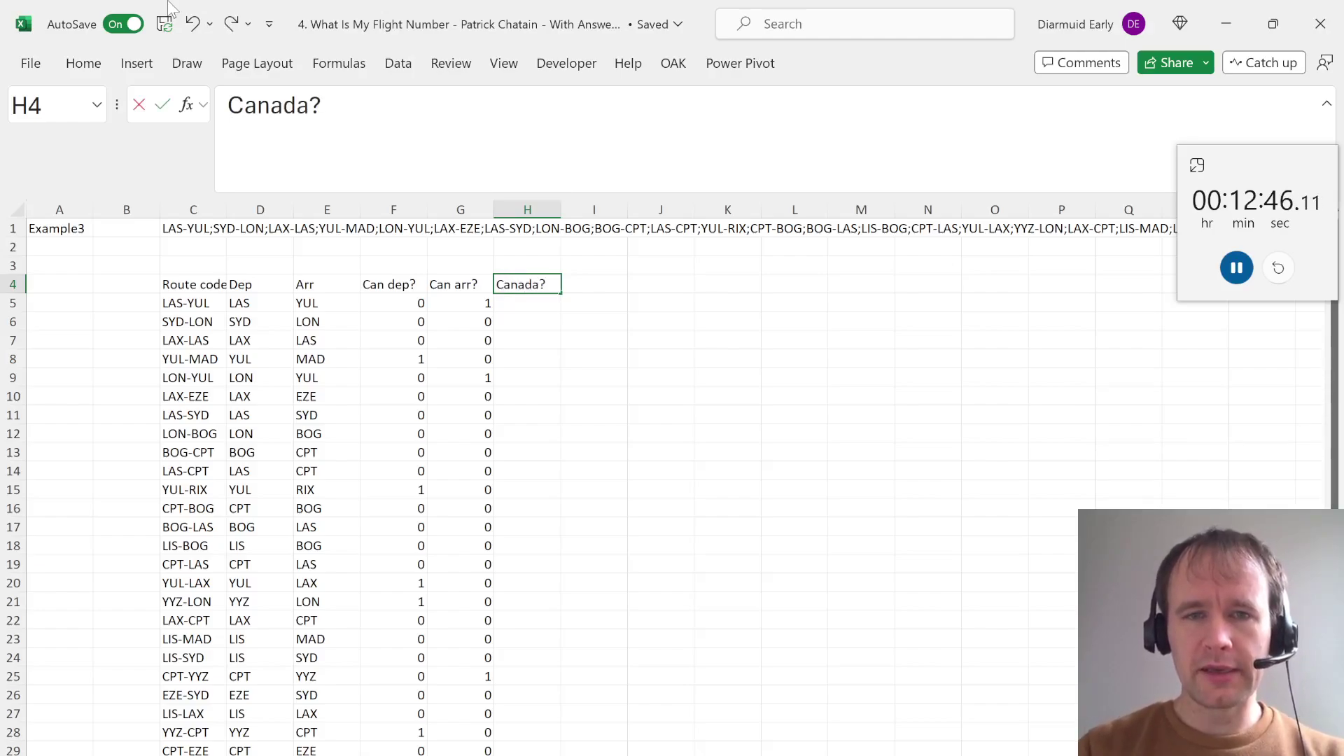
key(Return)
Enter =MAX(F5:G5)=1 in H5 and copy it down the Canada? column to the last route
text(=max)
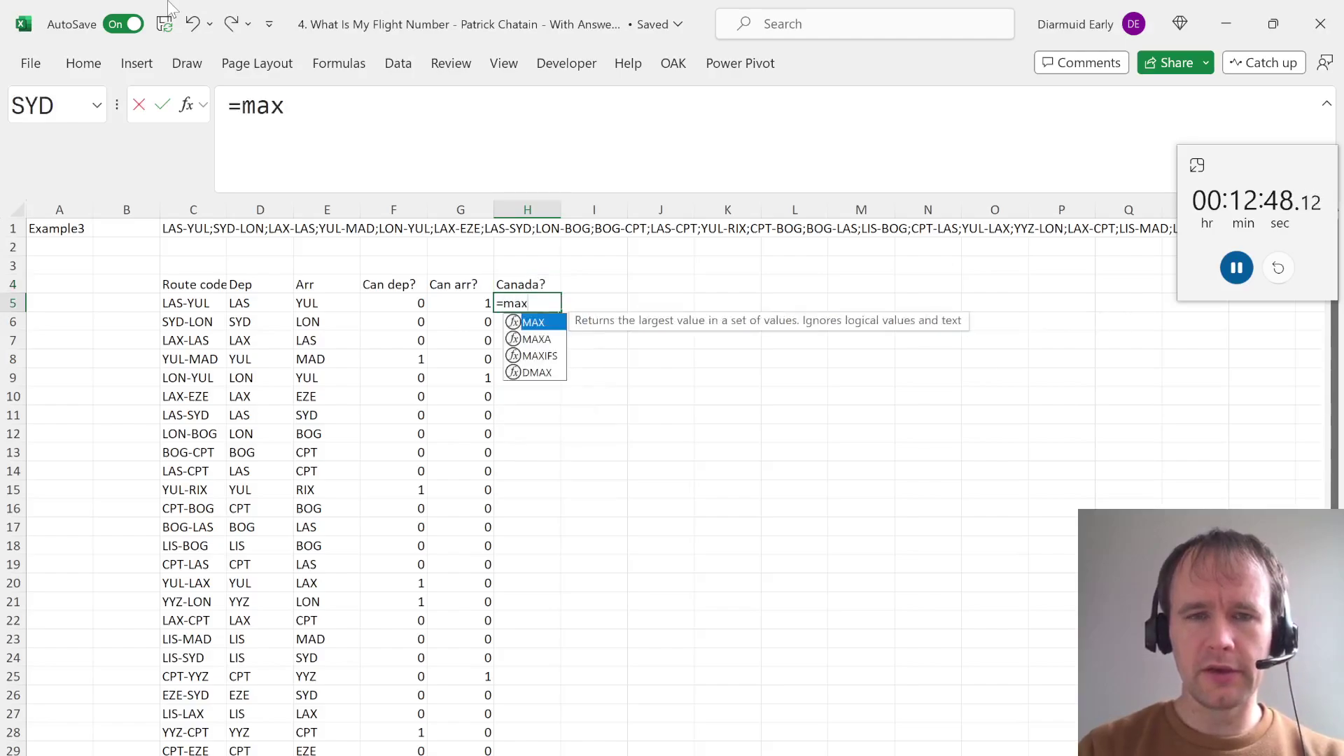
key(Tab)
key(Left)
key(shift+Left)
text()=1)
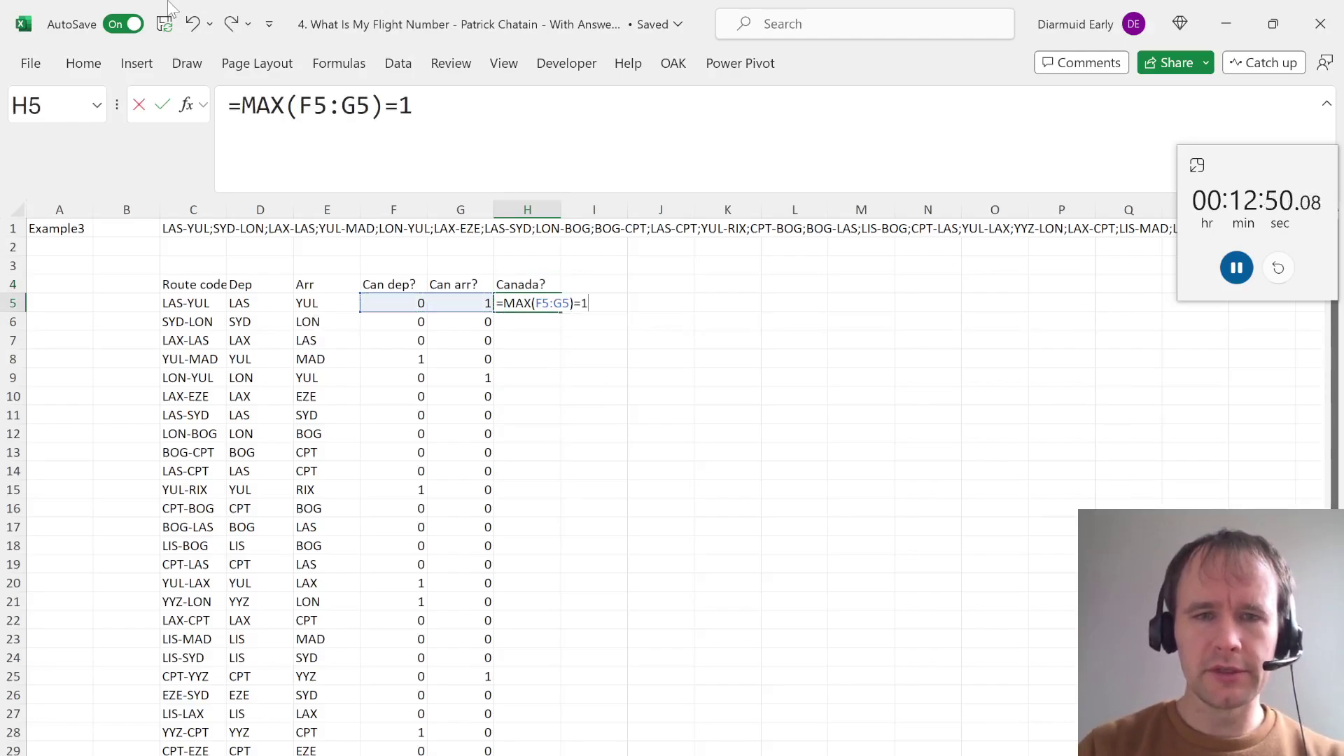
key(Return)
key(Left)
key(ctrl+Down)
key(Right)
key(ctrl+shift+Up)
key(ctrl+d)
key(ctrl+Up)
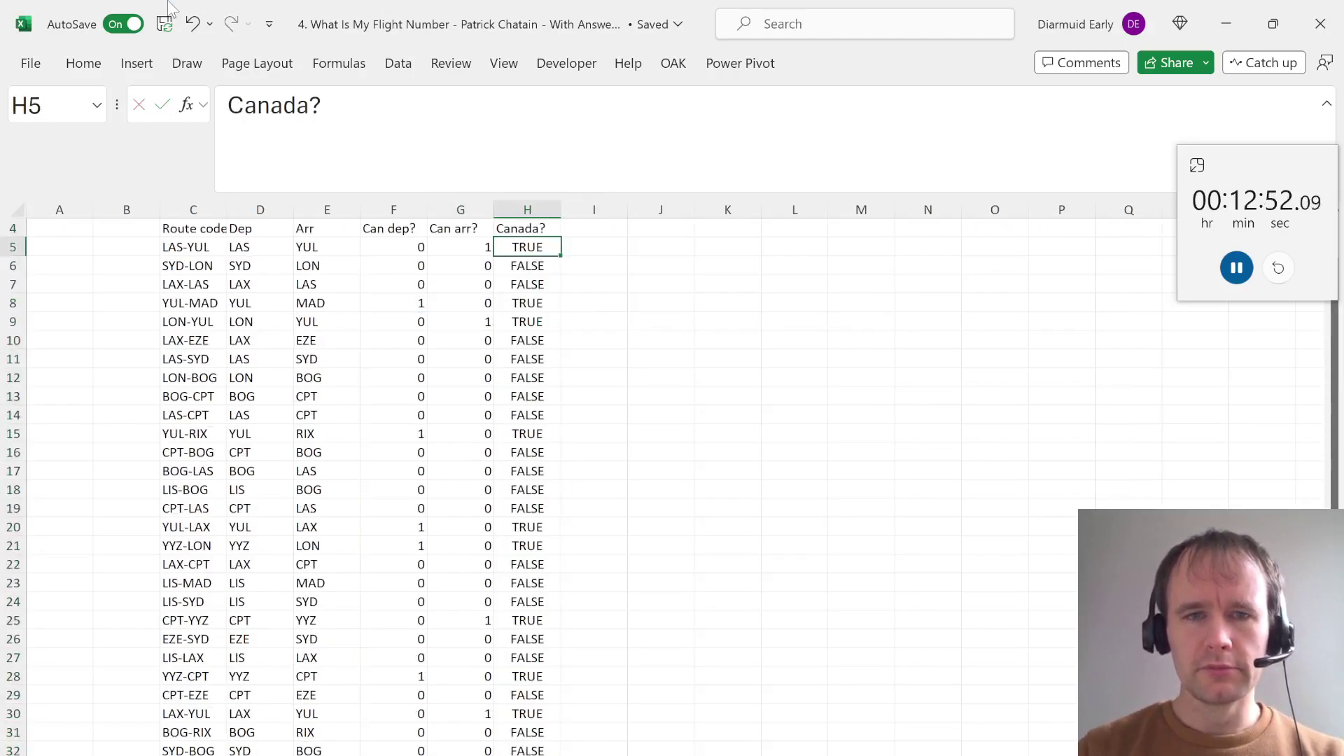
Replace the Canada? formula in H5 with =SUM(F5:G5)>0
key(Down)
text(=sum)
key(Tab)
key(Left)
key(shift+Left)
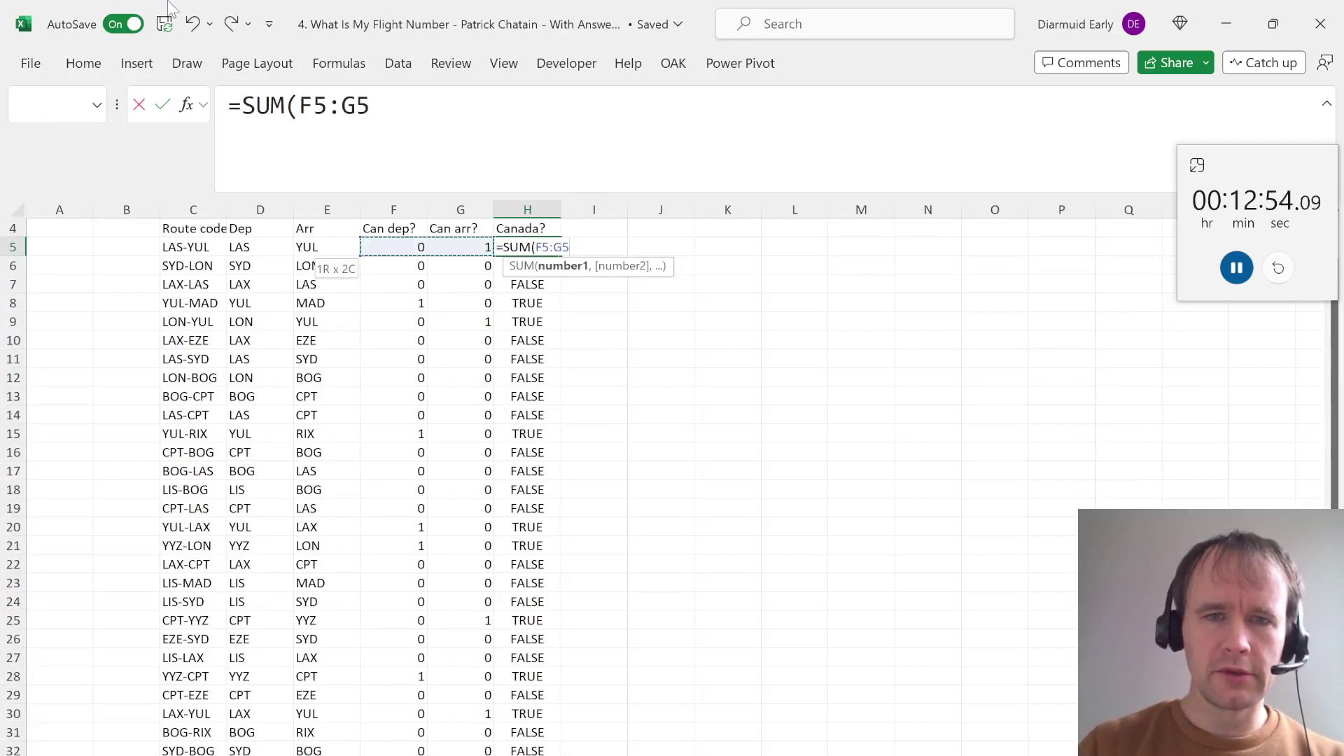
text()>0)
key(ctrl+Return)
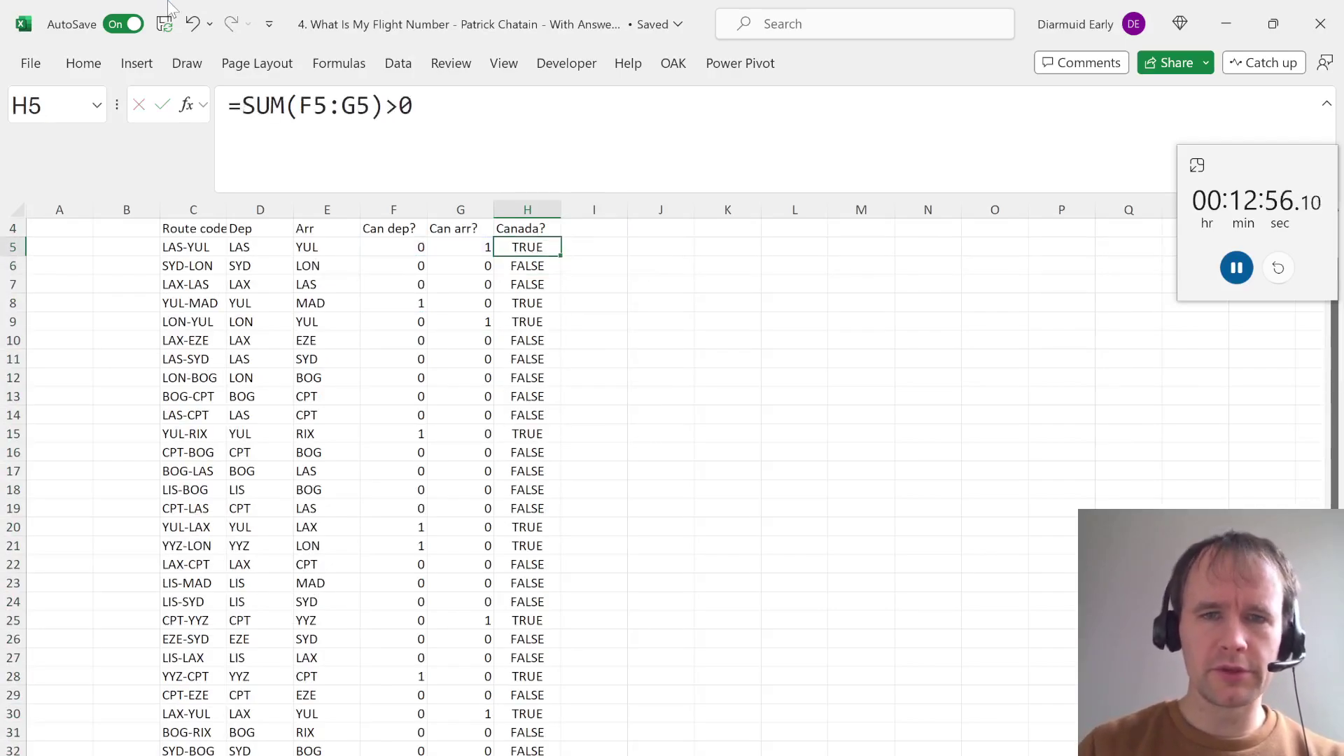
key(ctrl+shift+Down)
key(ctrl+Up)
key(Down)
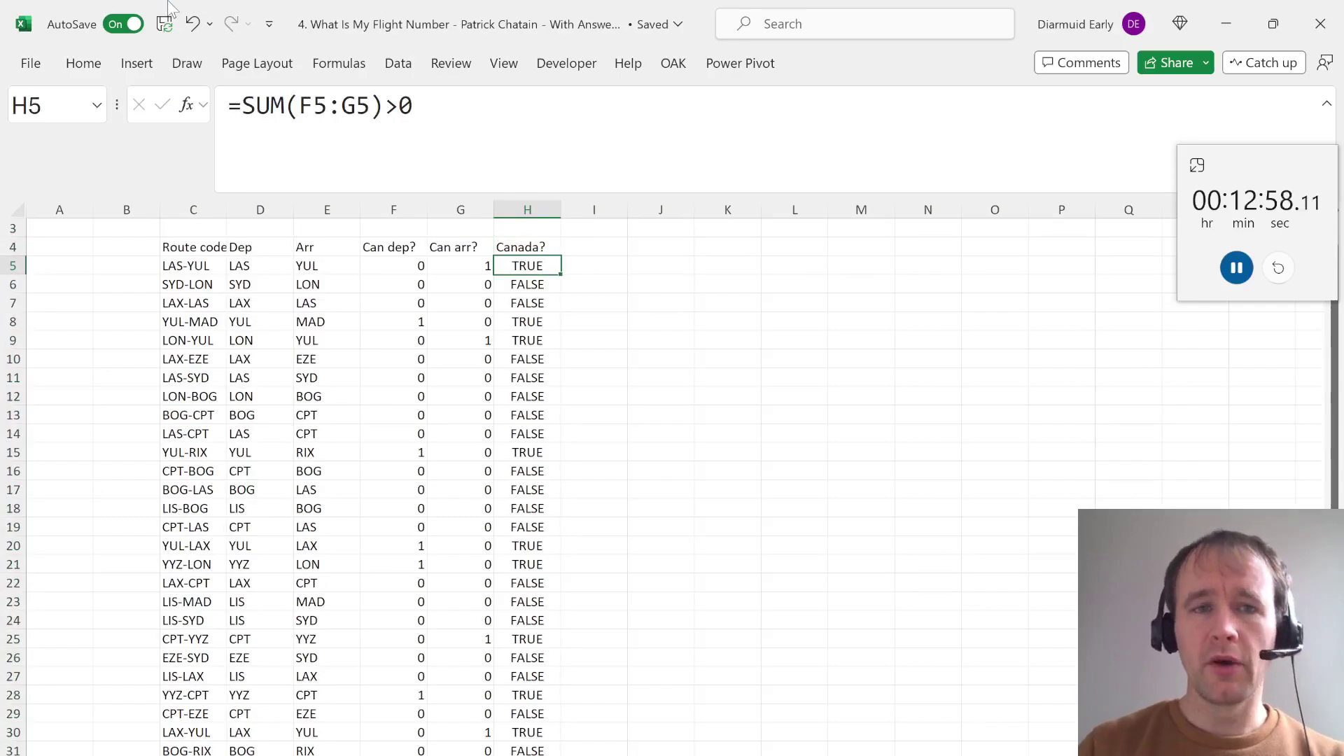
click(240, 105)
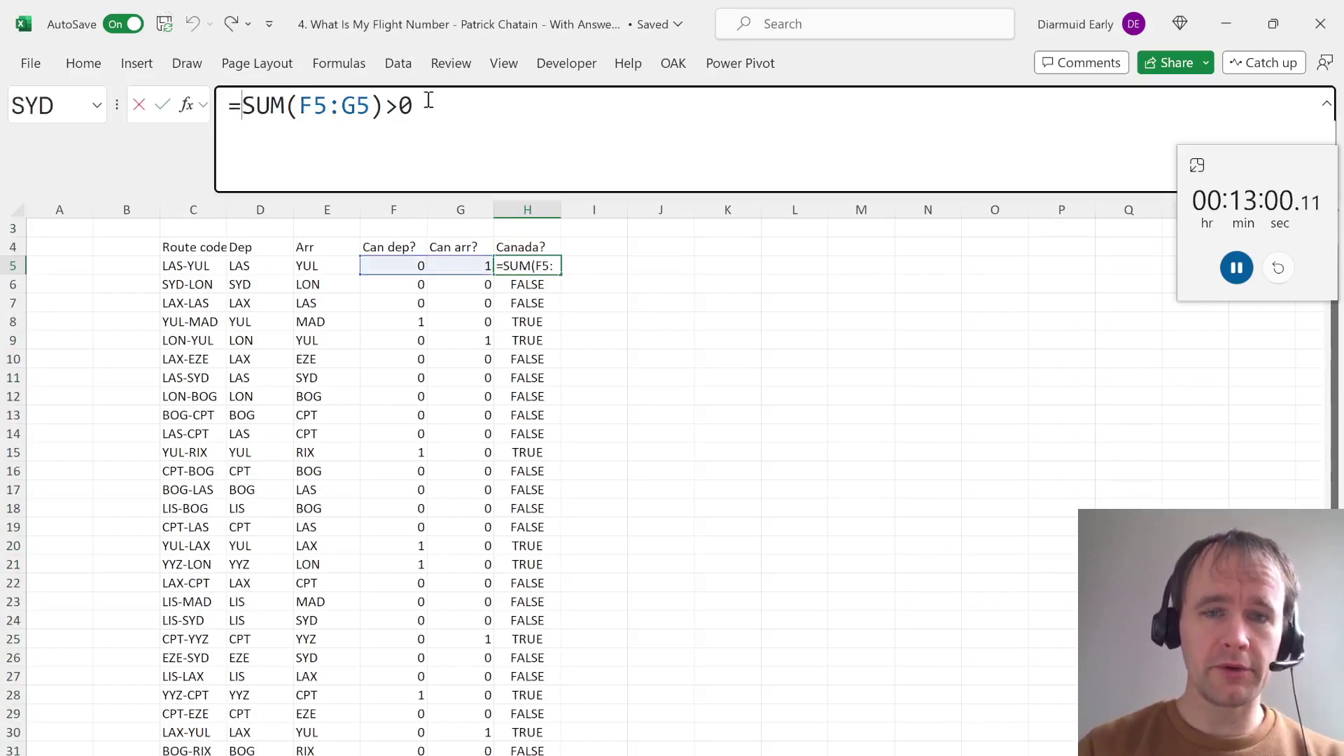
key(Escape)
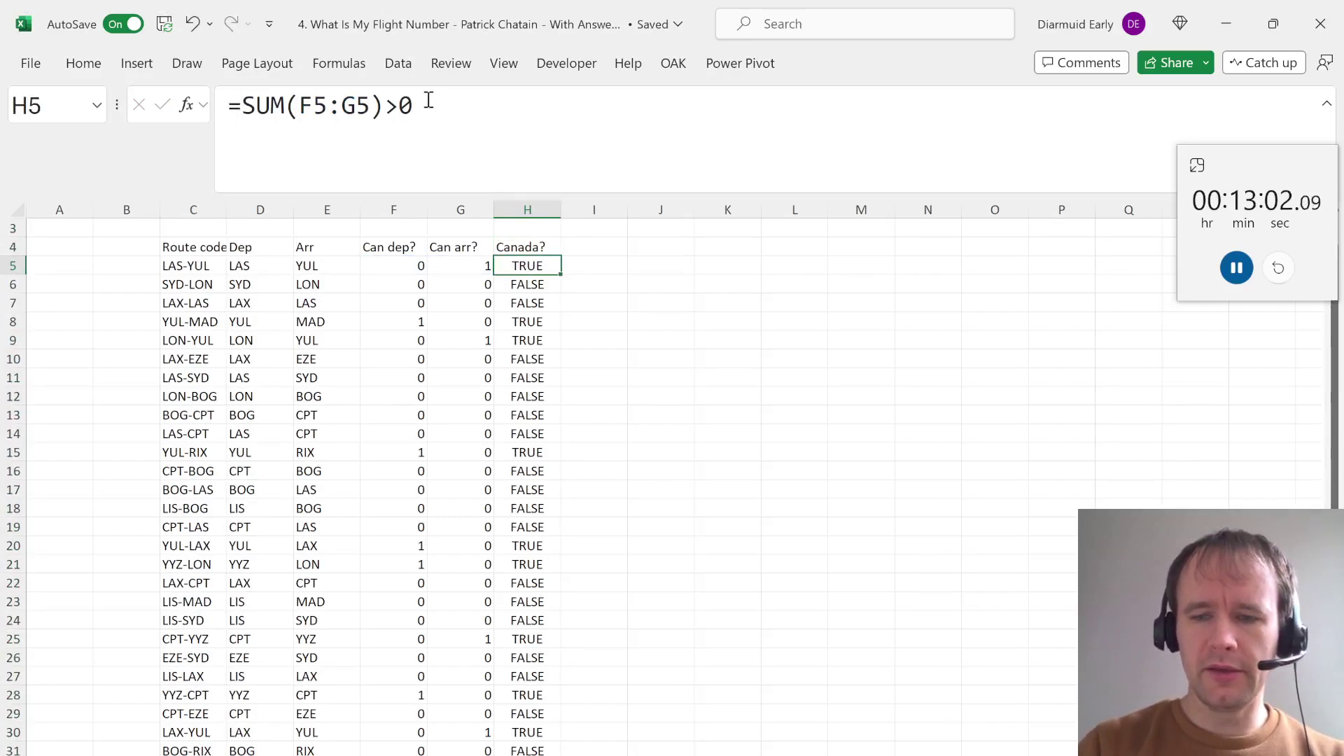
Replace the Canada? formula in H5 with =IF(SUM(F5:G5)>0,1,0) and copy it down to the last route
text(=if)
key(Tab)
text(s)
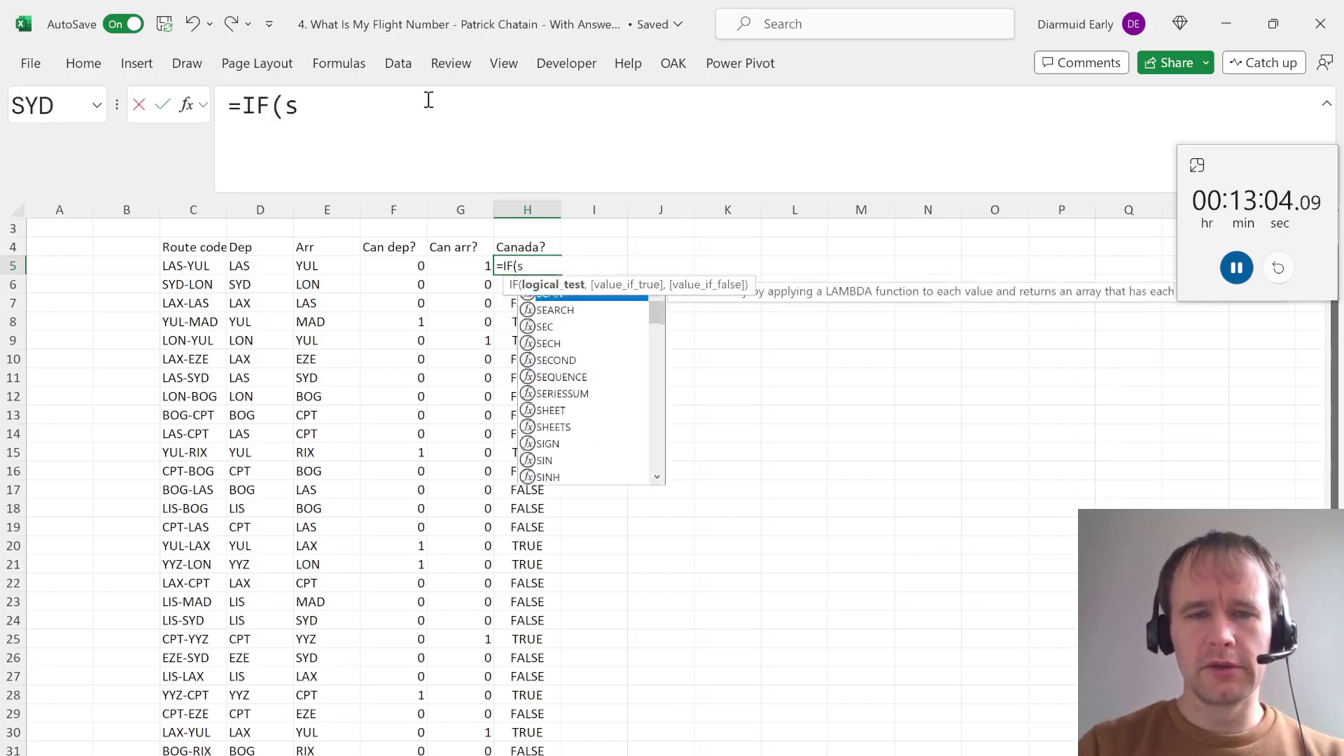
text(um()
key(Left)
key(shift+Left)
text()>)
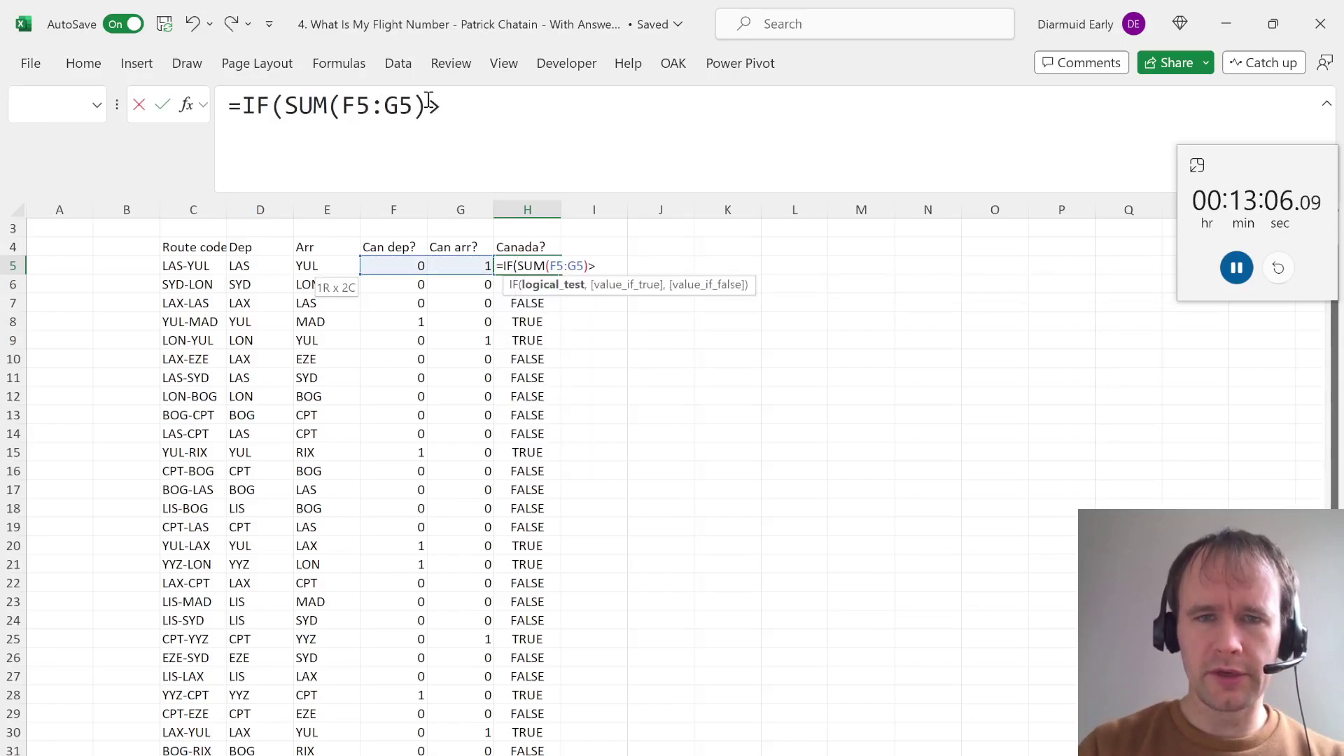
text(0,1,0))
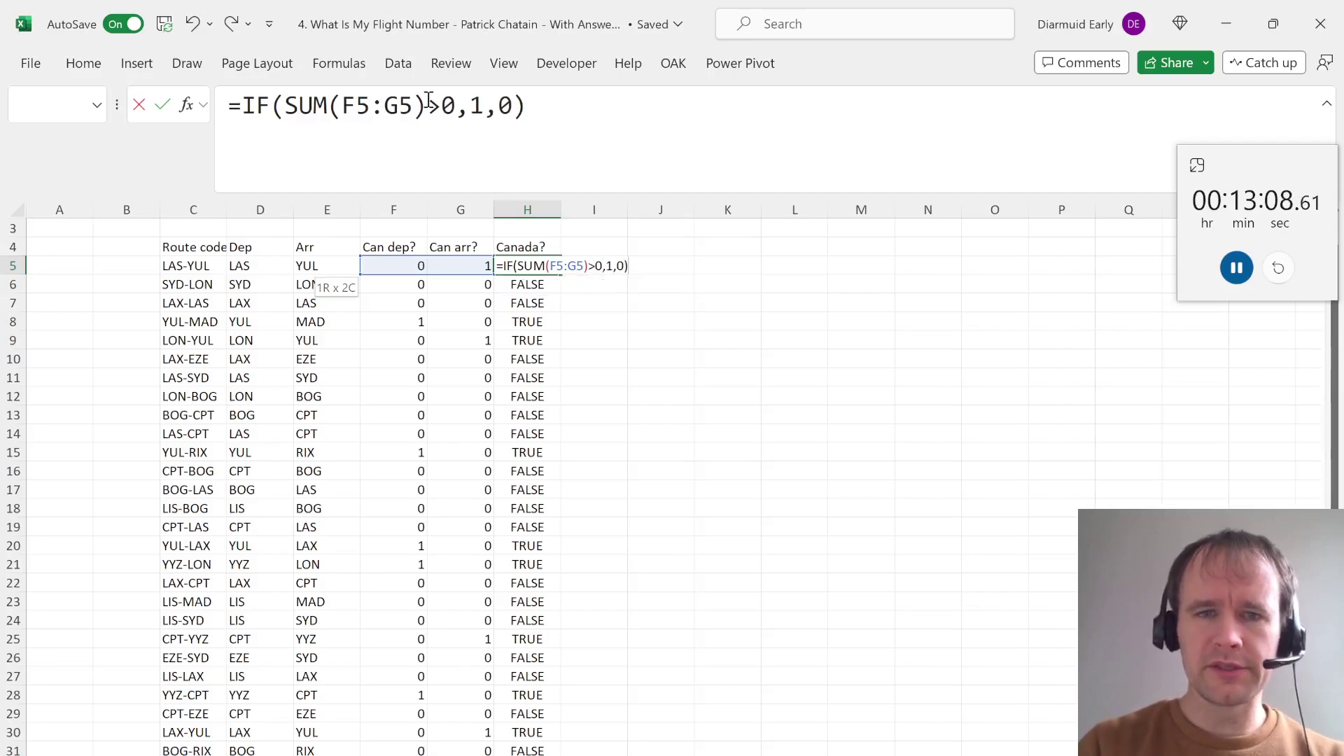
key(ctrl+Return)
key(ctrl+shift+Down)
key(ctrl+d)
Enter the custom number format code 0;-0;- for the Can dep?, Can arr? and Canada? values from row 5 down
key(Up)
key(Left)
key(Left)
key(Up)
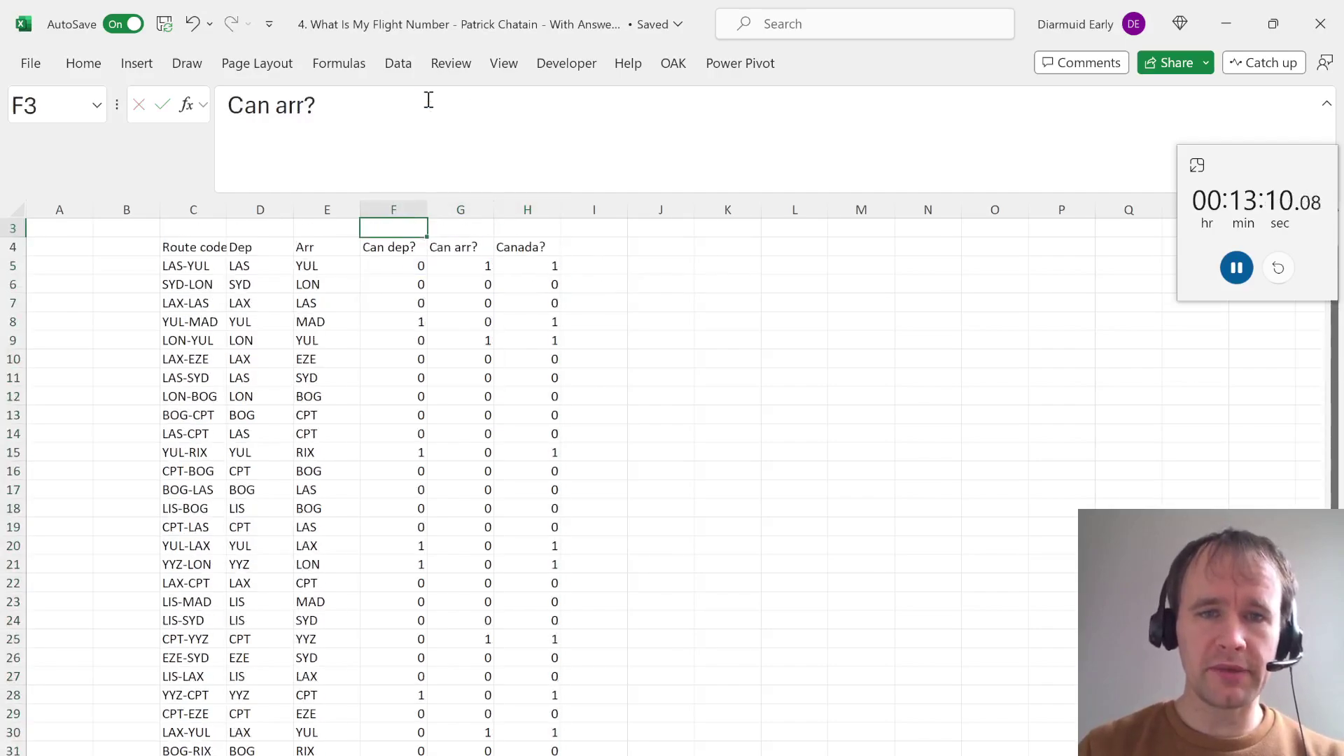
key(Left)
key(Down)
key(Right)
key(Down)
key(shift+Right)
key(shift+Right)
key(ctrl+shift+Down)
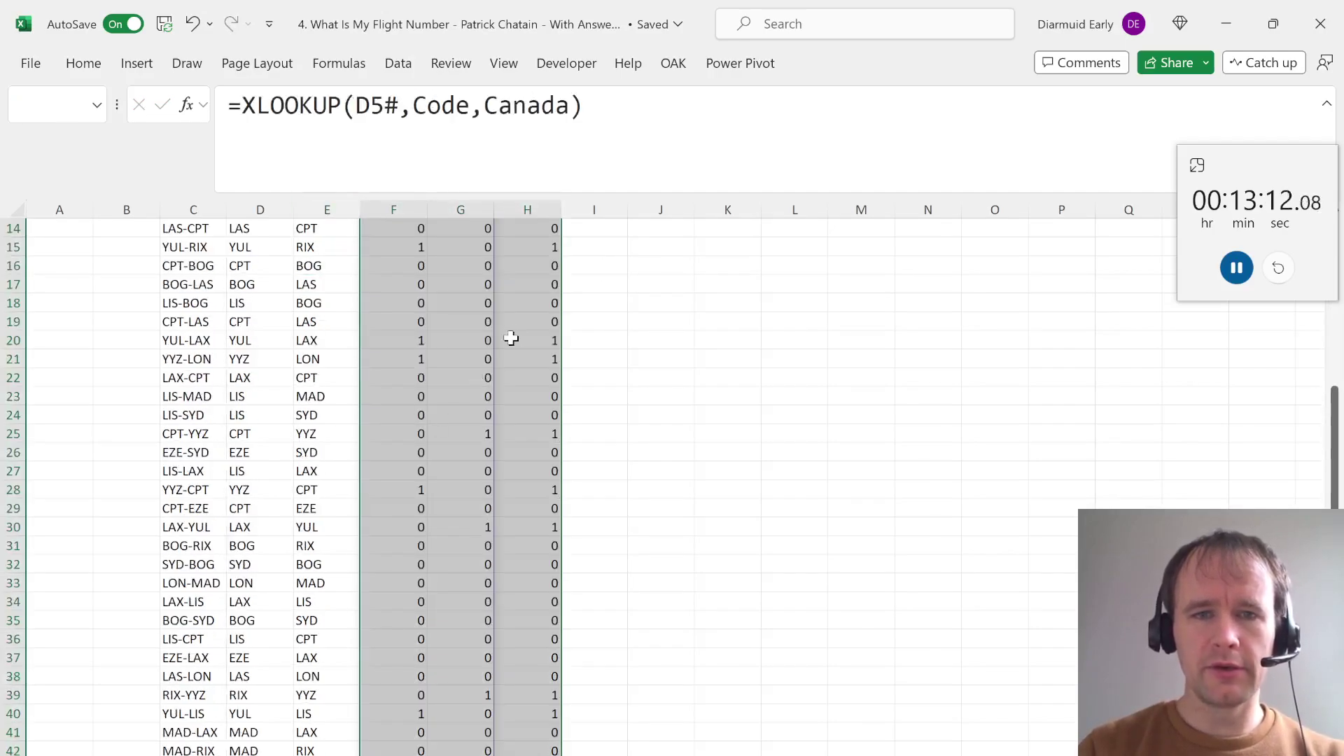
scroll(510, 339, up, 10)
key(ctrl+1)
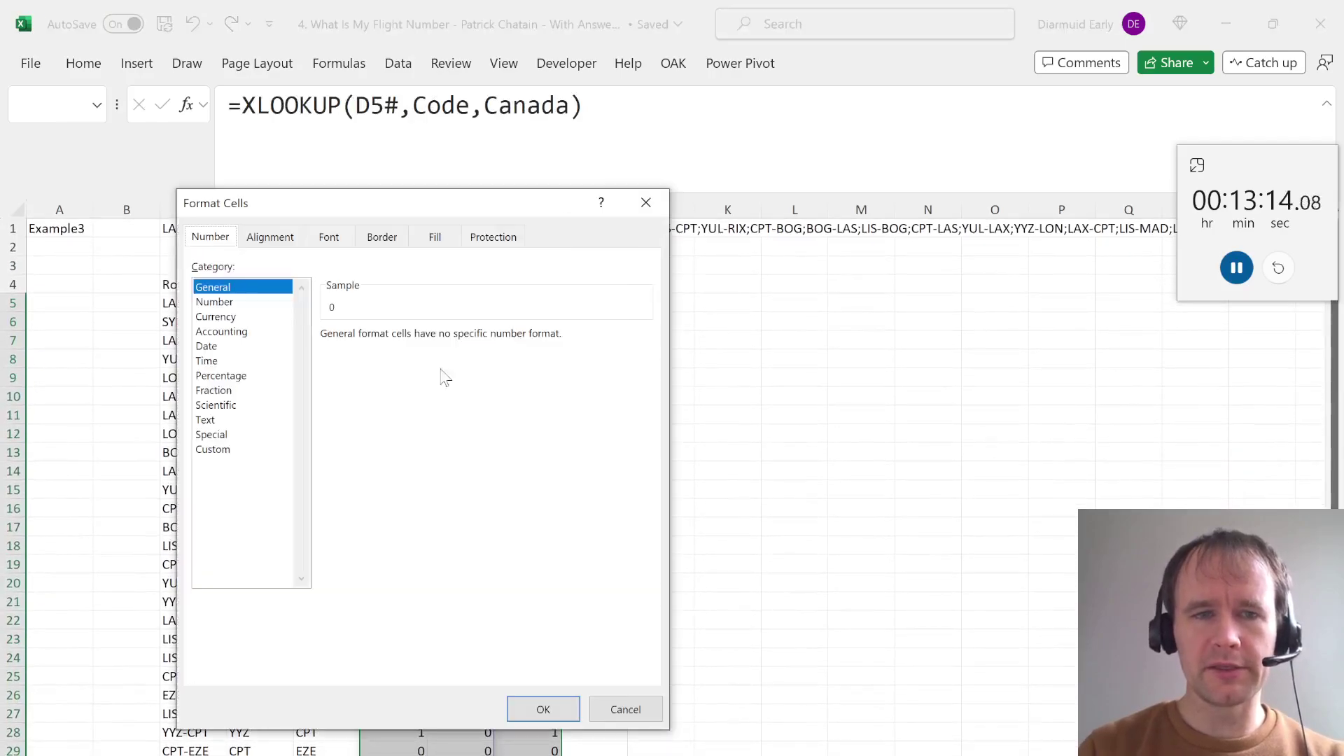
click(225, 454)
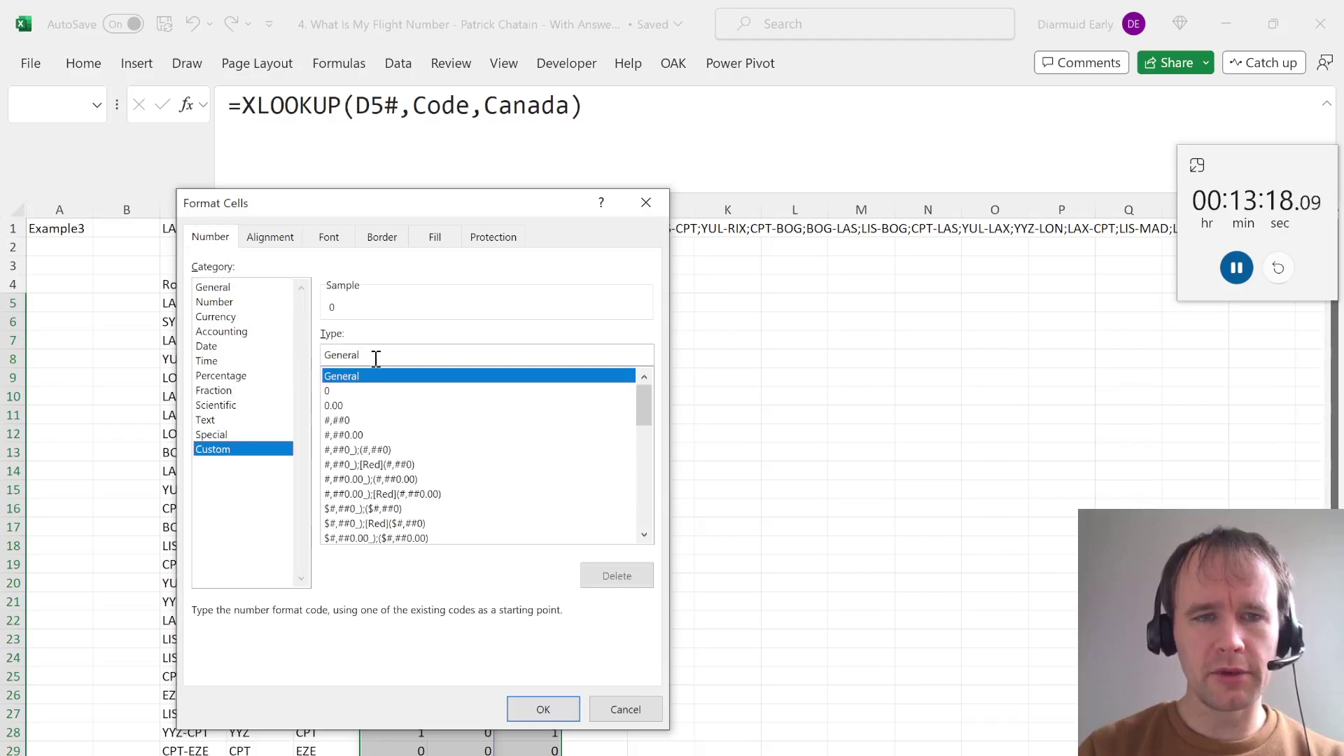
drag(376, 355, 321, 355)
text(0;-0;-)
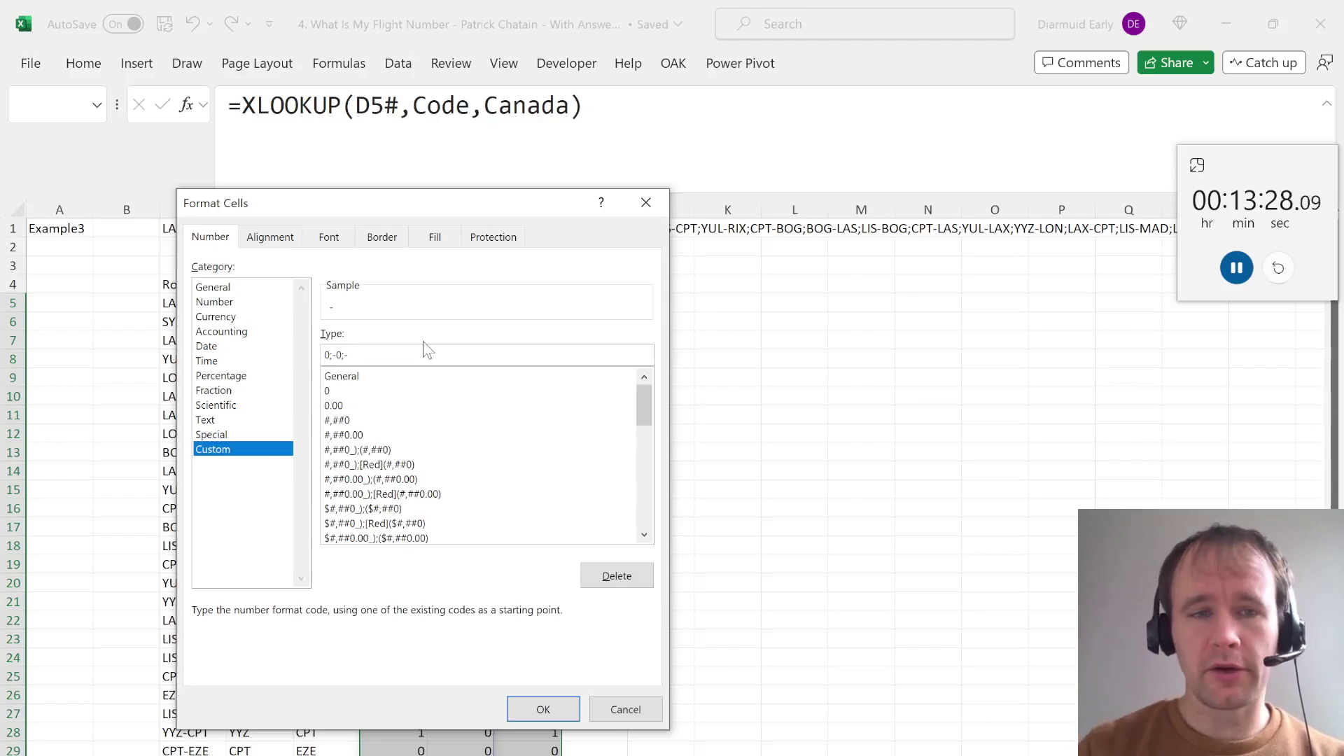
Examine the positive, negative and zero sections of the custom number format code
key(Right)
key(Right)
key(Right)
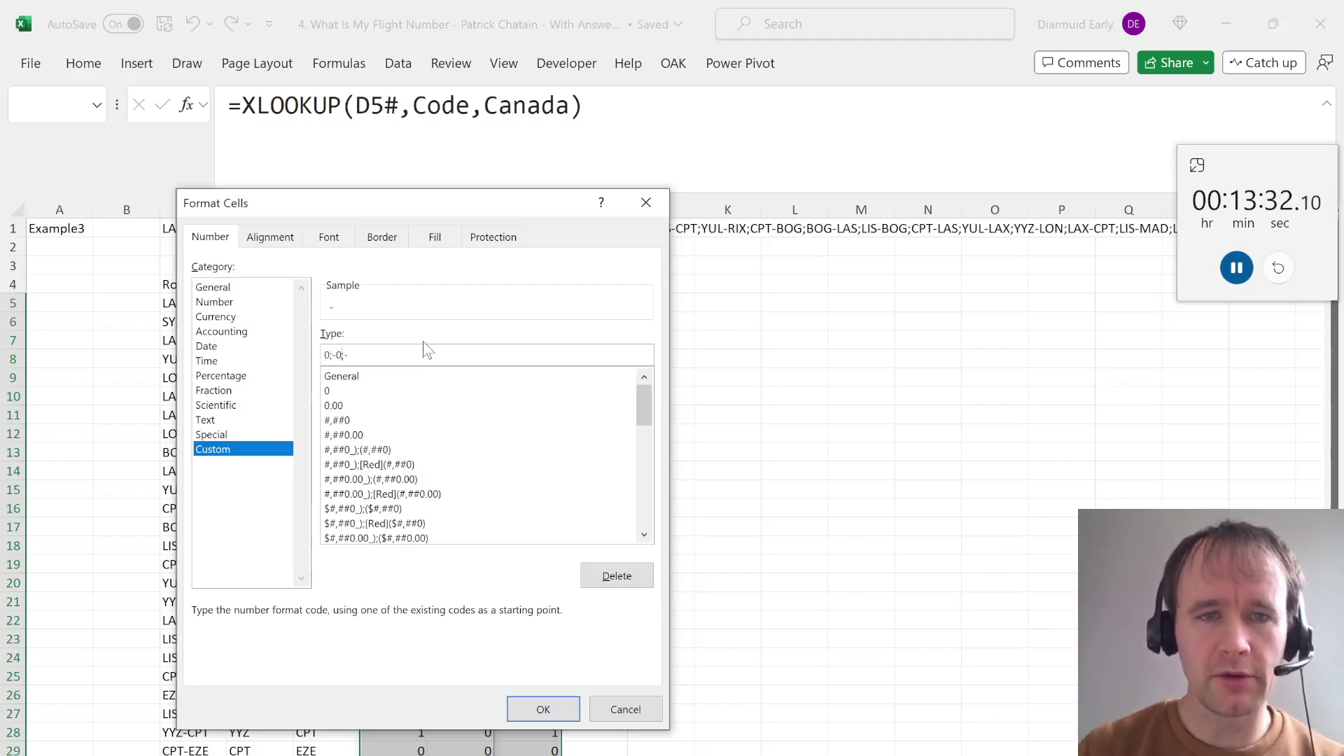
key(Home)
key(shift+Right)
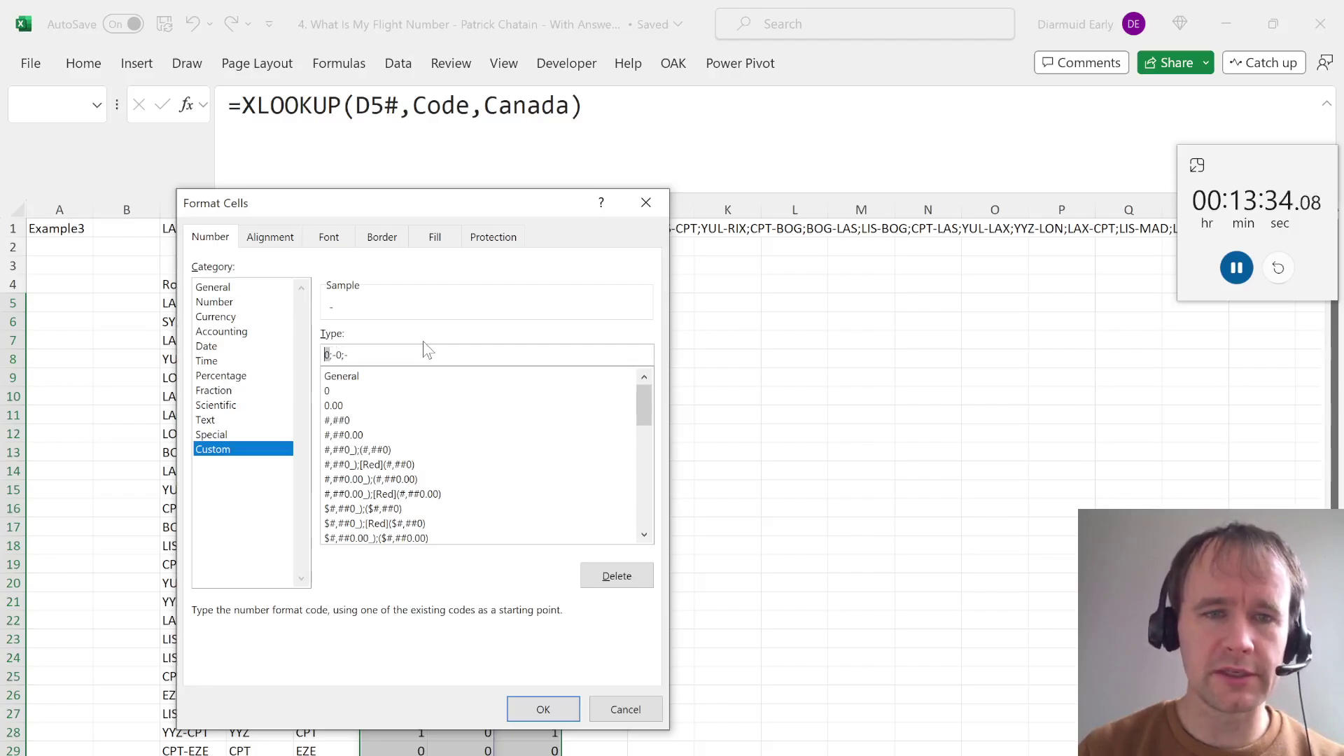
key(Right)
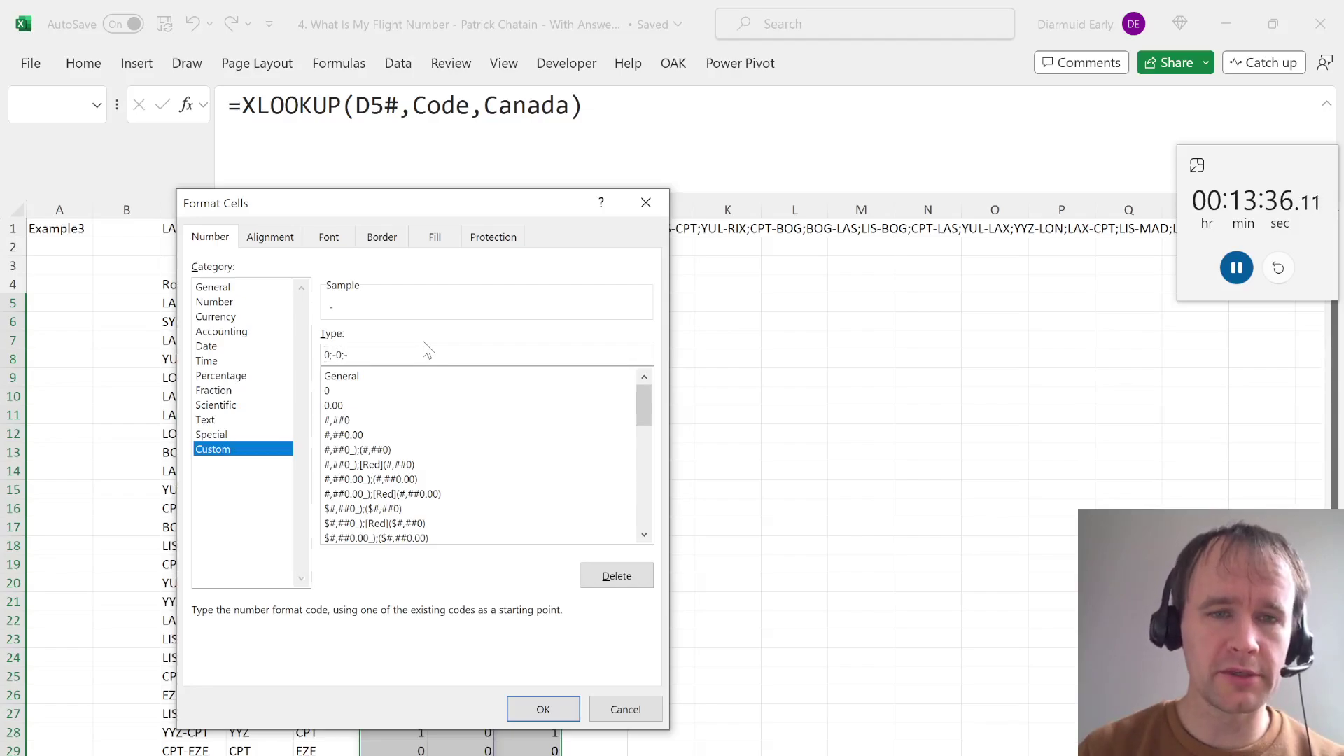
key(Right)
key(Right)
key(Right)
key(Right)
key(Right)
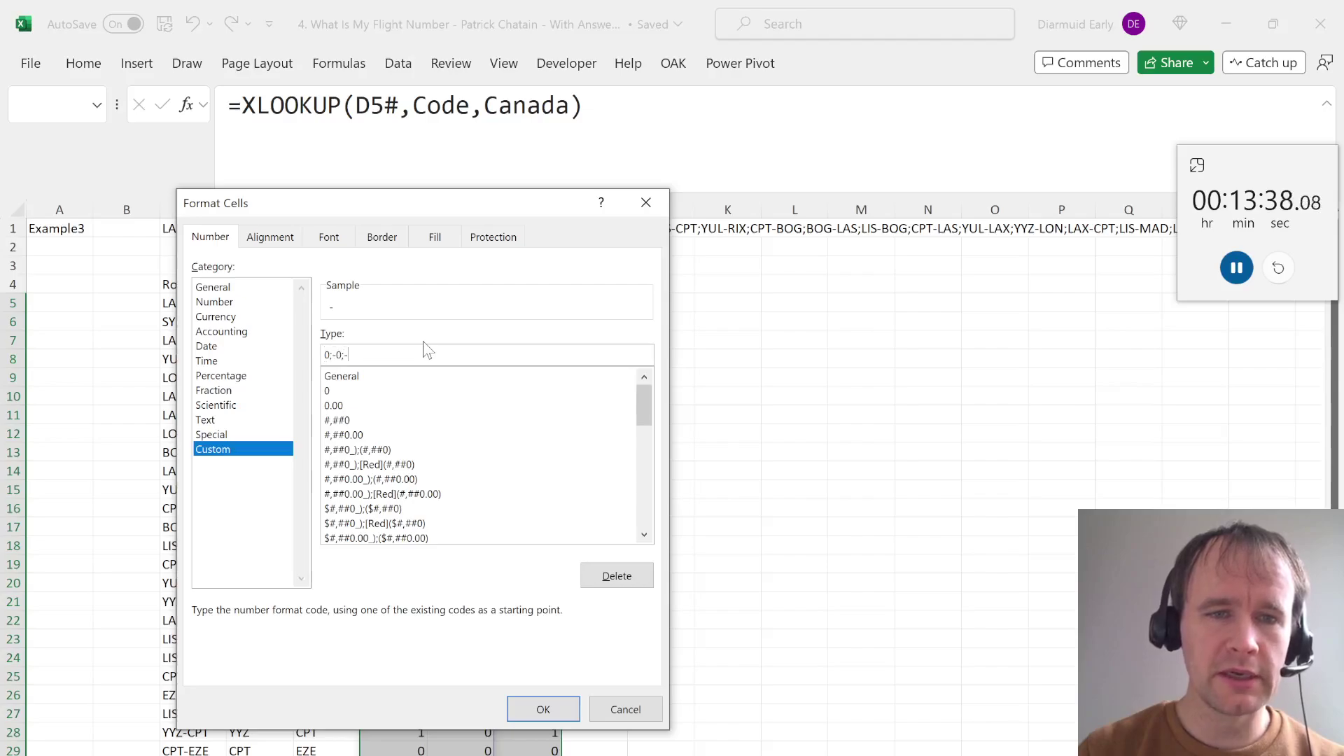
key(Left)
key(Left)
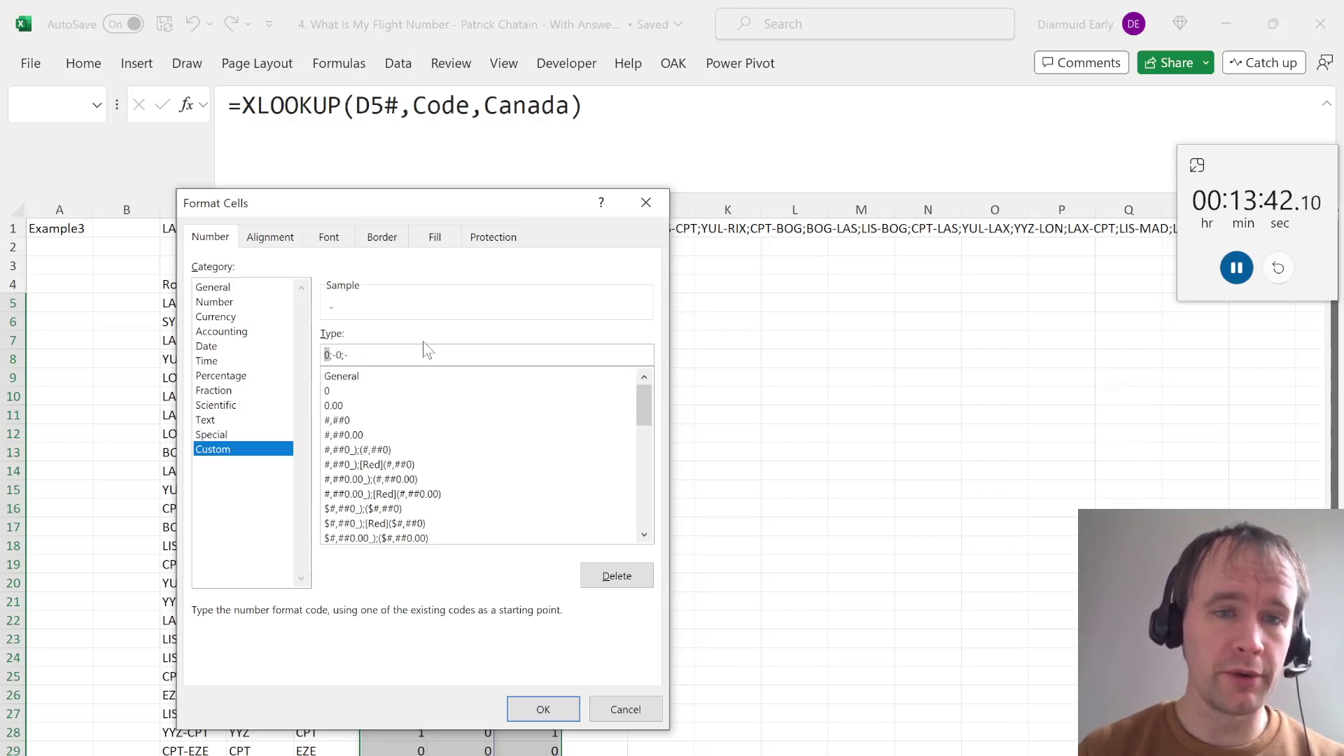
key(Right)
key(Right)
key(Right)
key(Right)
key(Right)
key(Right)
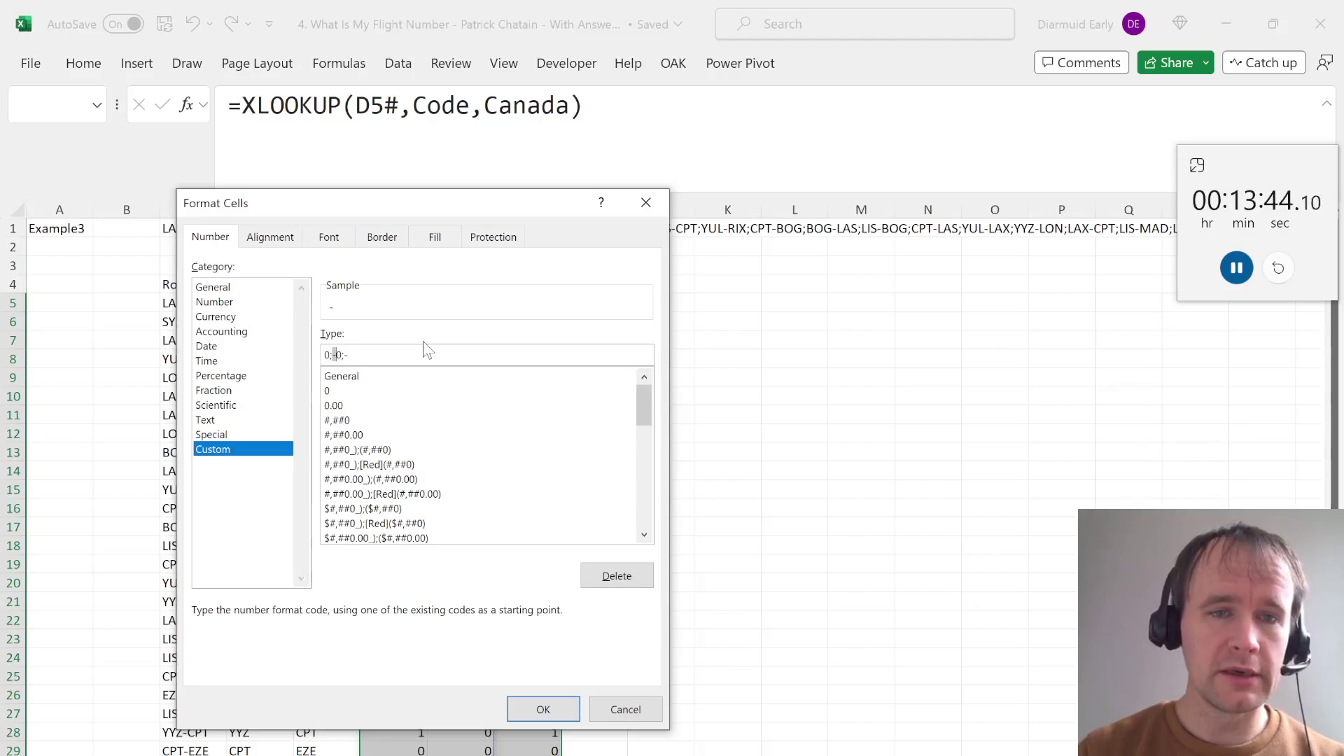
key(shift+Left)
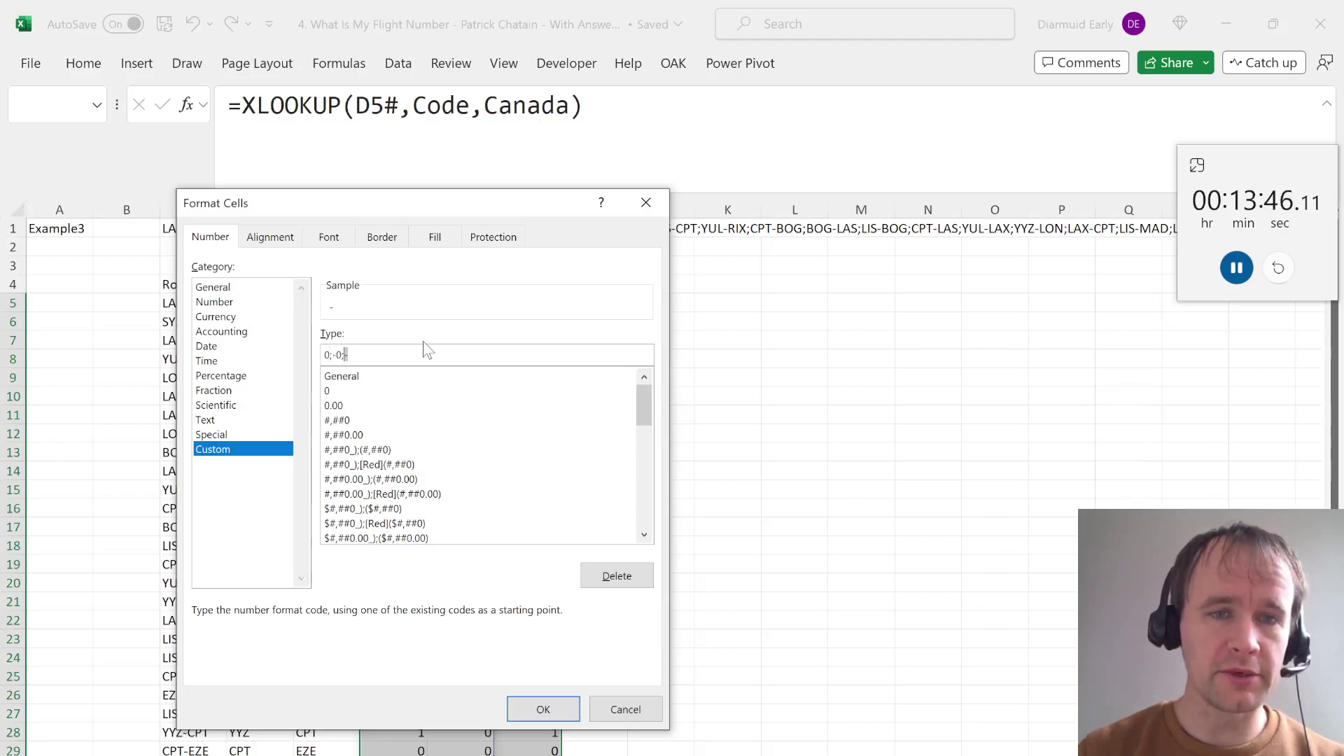
Apply the custom format to the three flag columns and check them down to the last route
click(544, 710)
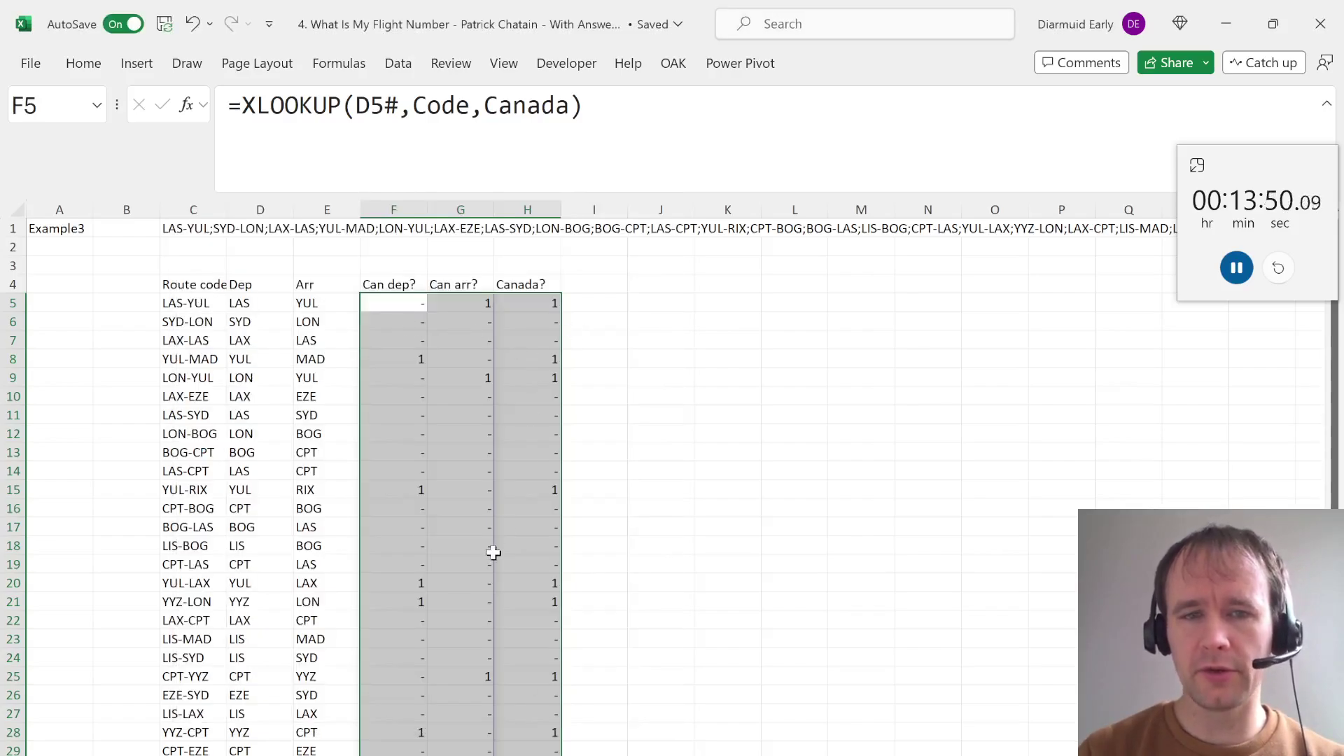
scroll(537, 531, down, 5)
scroll(537, 530, down, 4)
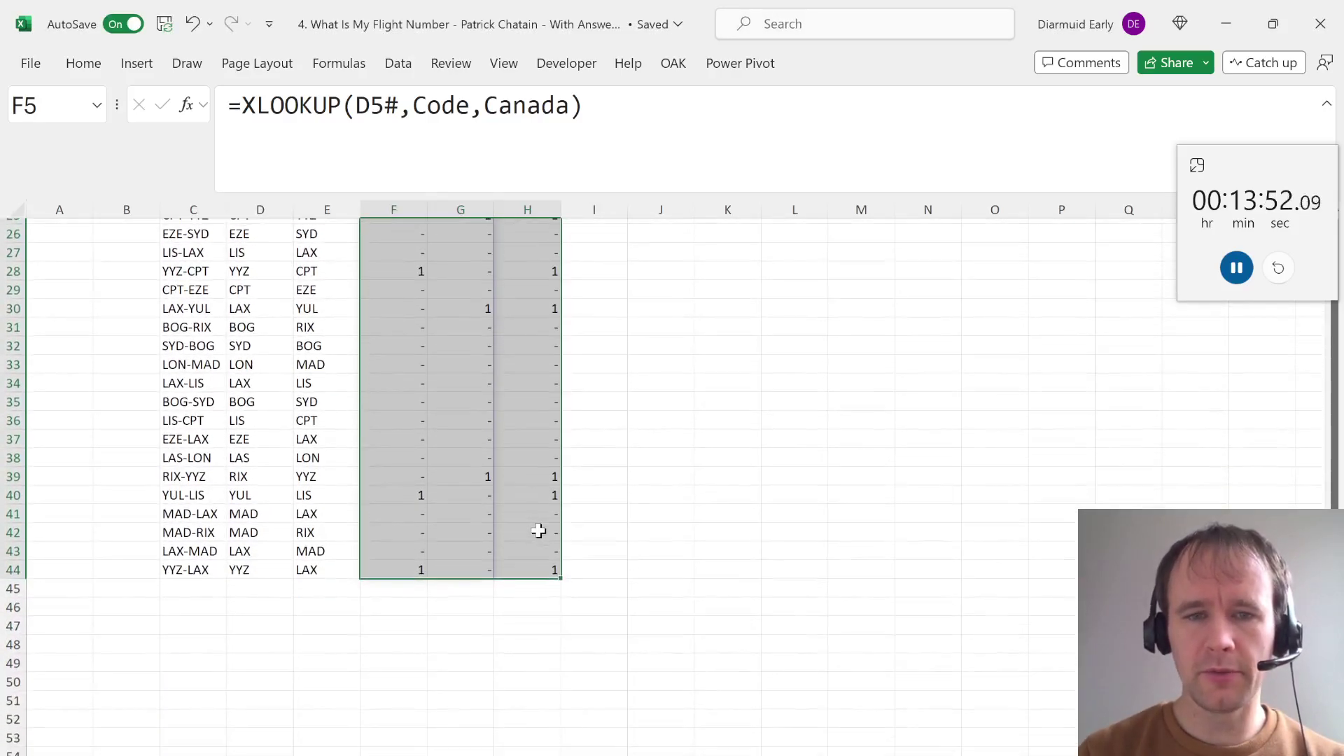
scroll(537, 531, up, 9)
Review the Level 3 flight numbering rules on the case sheet and return to I5 beside the Canada? column
click(592, 284)
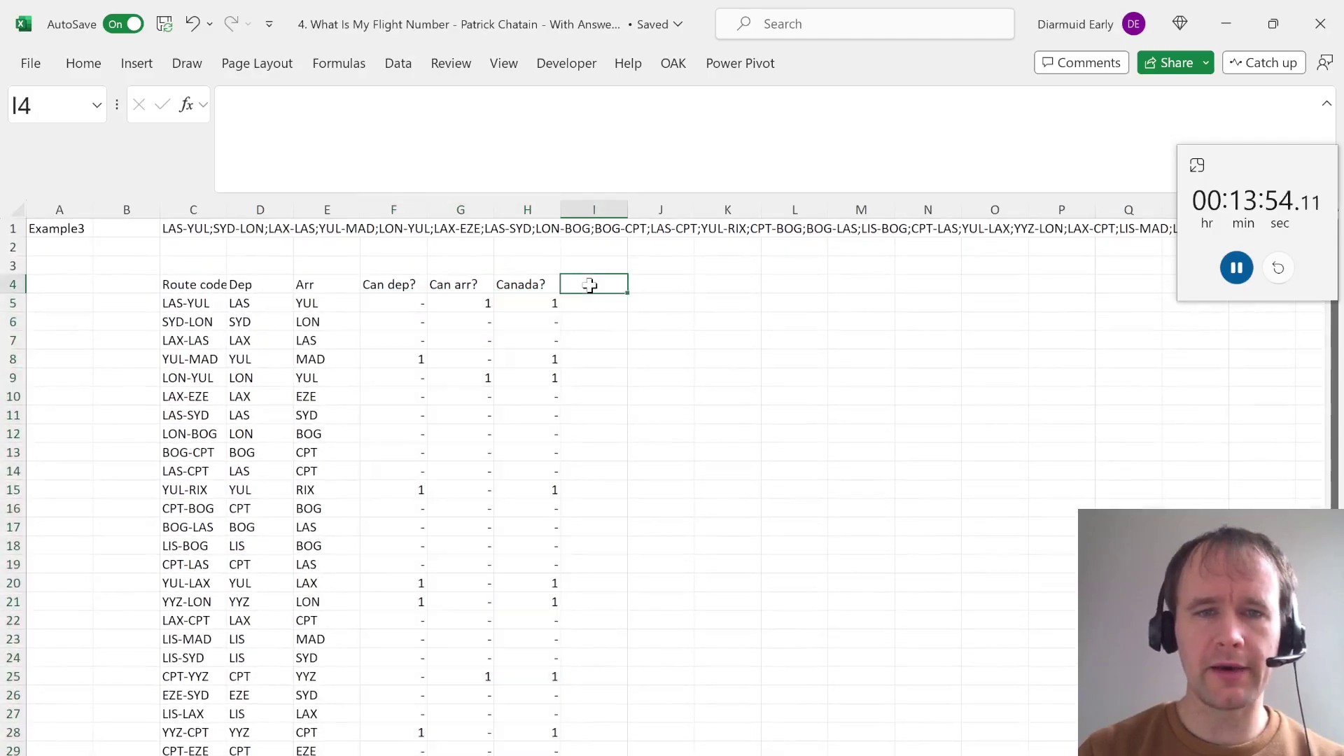
key(ctrl+Page_Up)
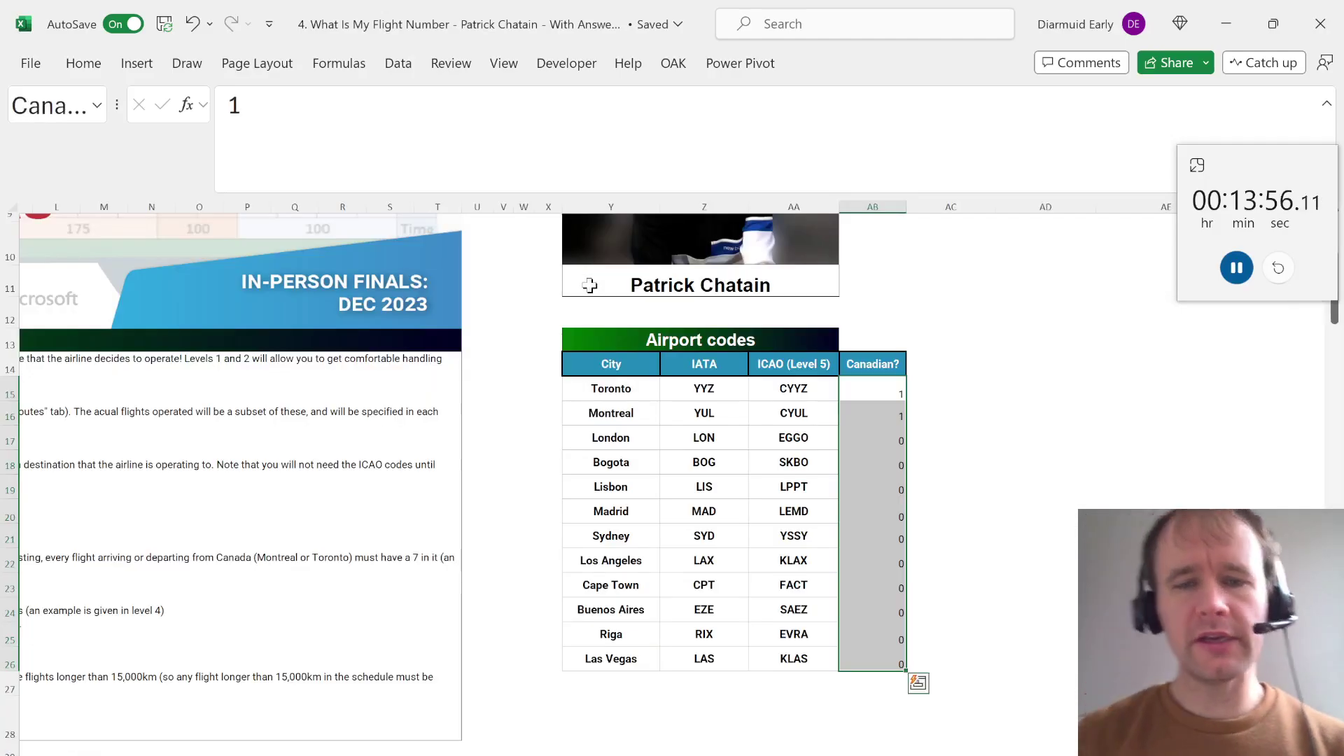
key(ctrl+Page_Up)
key(Home)
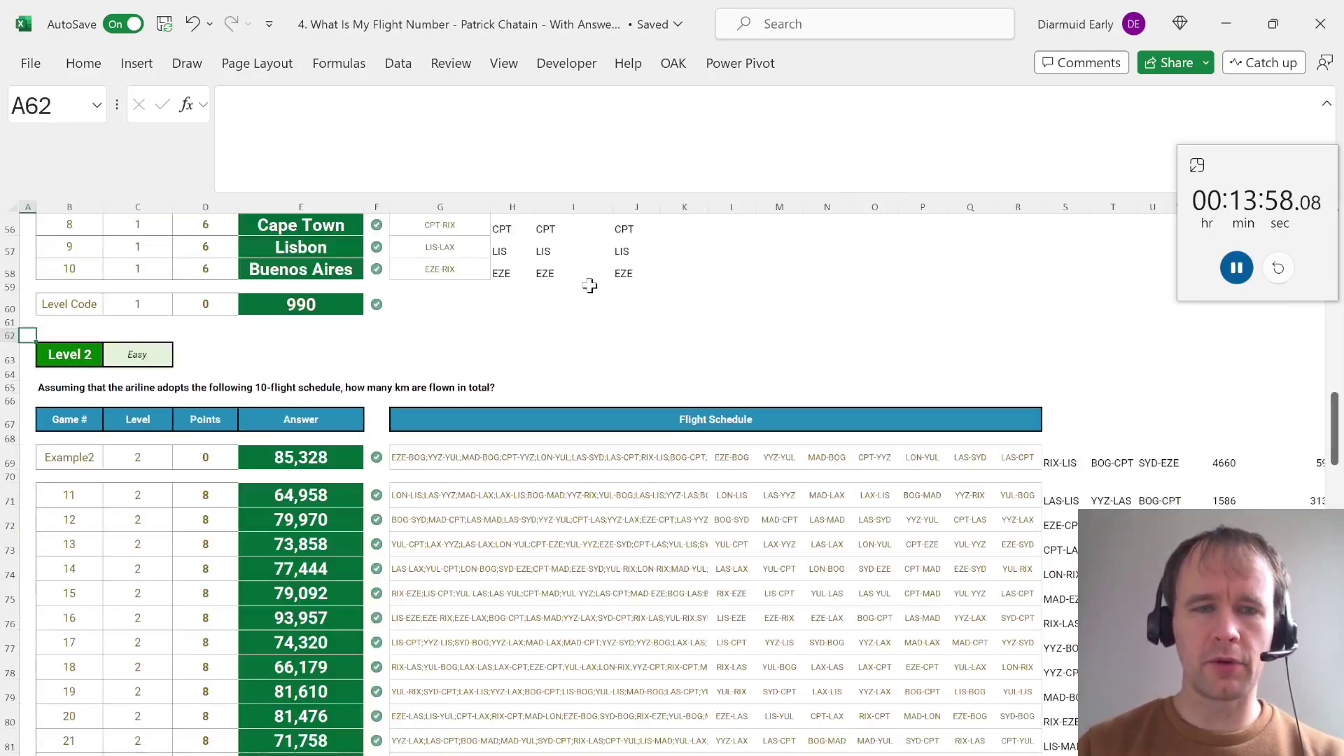
key(Page_Down)
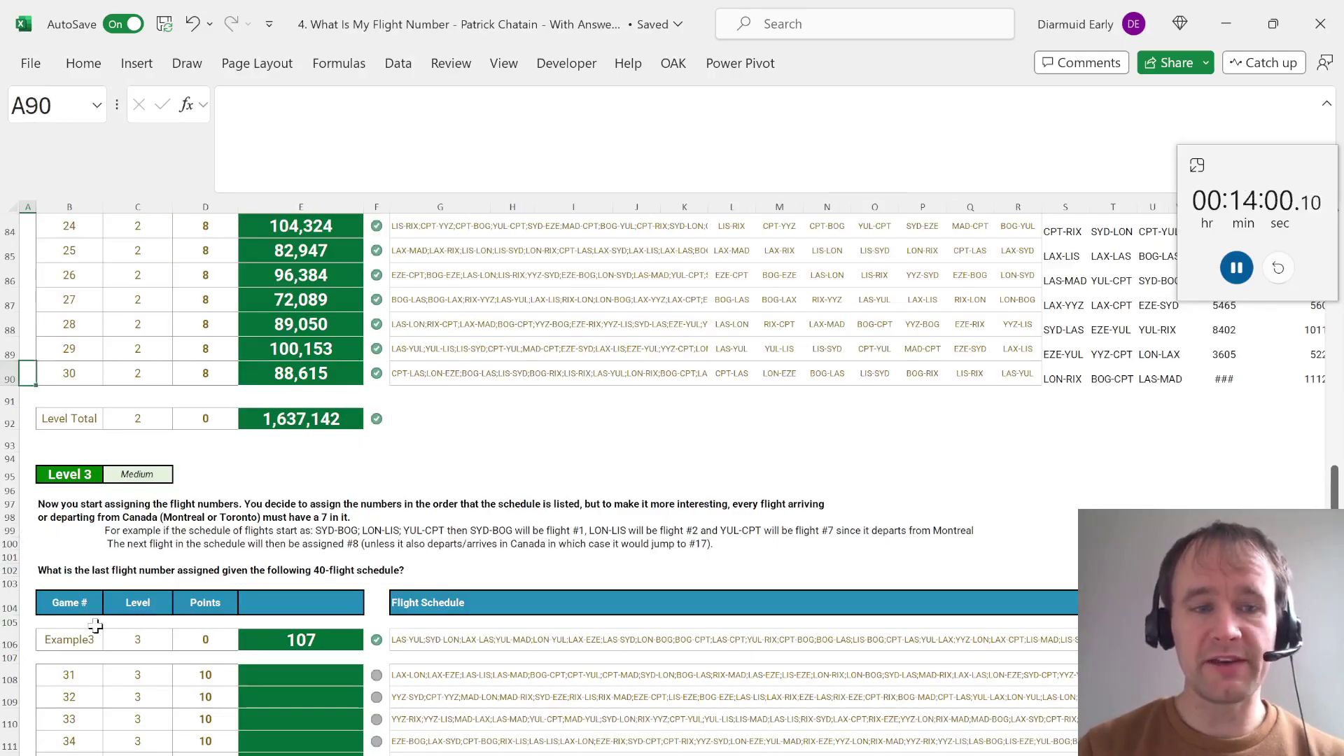
key(ctrl+Page_Down)
key(ctrl+Page_Down)
key(Down)
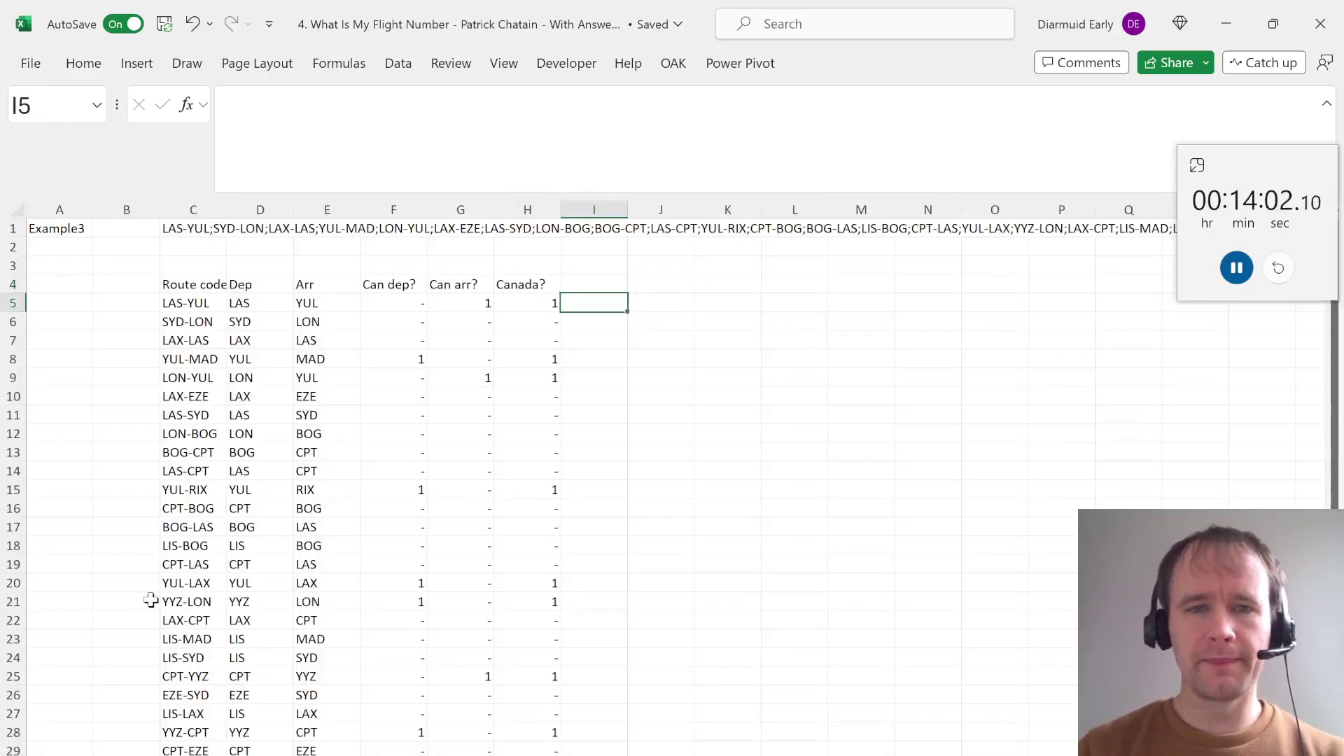
Insert a blank row above the first route, directly below the header row
key(ctrl+Left)
key(ctrl+Left)
key(alt+h)
key(i)
key(r)
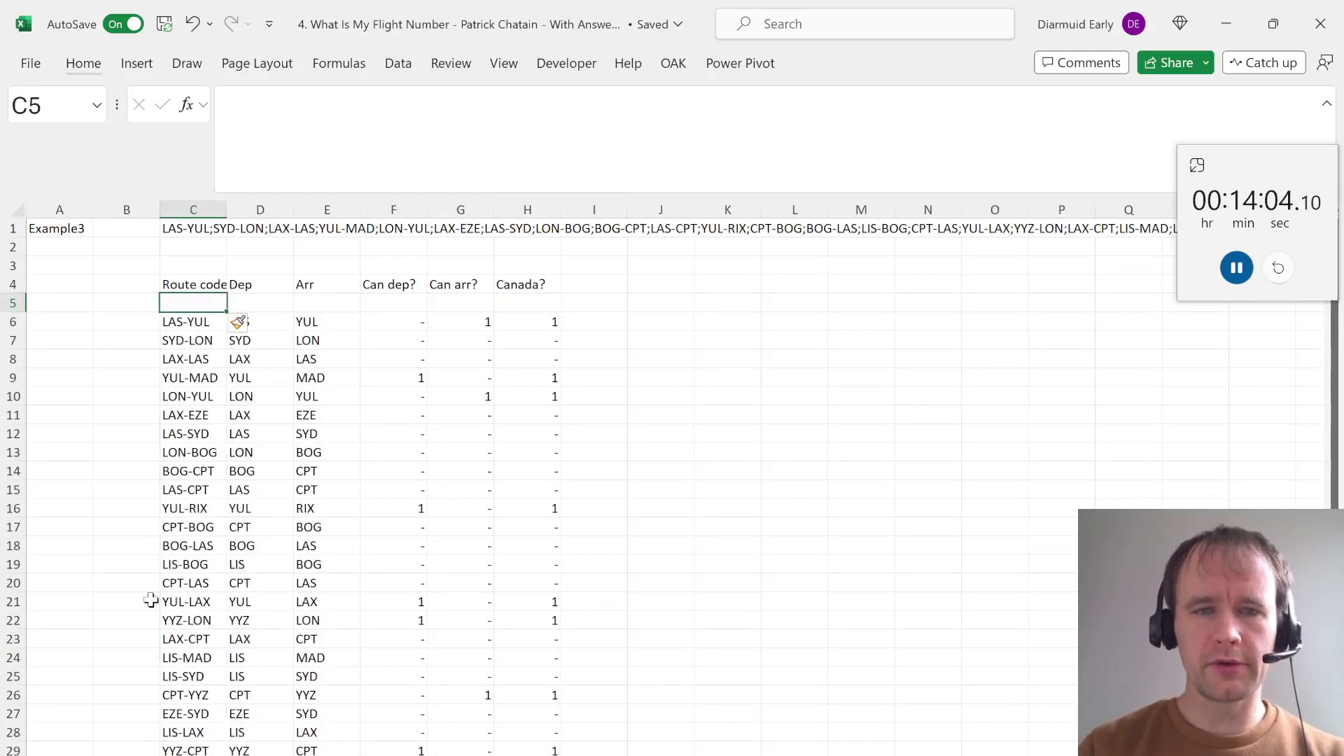
Add a Number column header in I4 and enter a starting value of 0 in I5
key(Up)
key(Right)
key(Right)
key(Right)
key(Right)
key(Right)
key(Right)
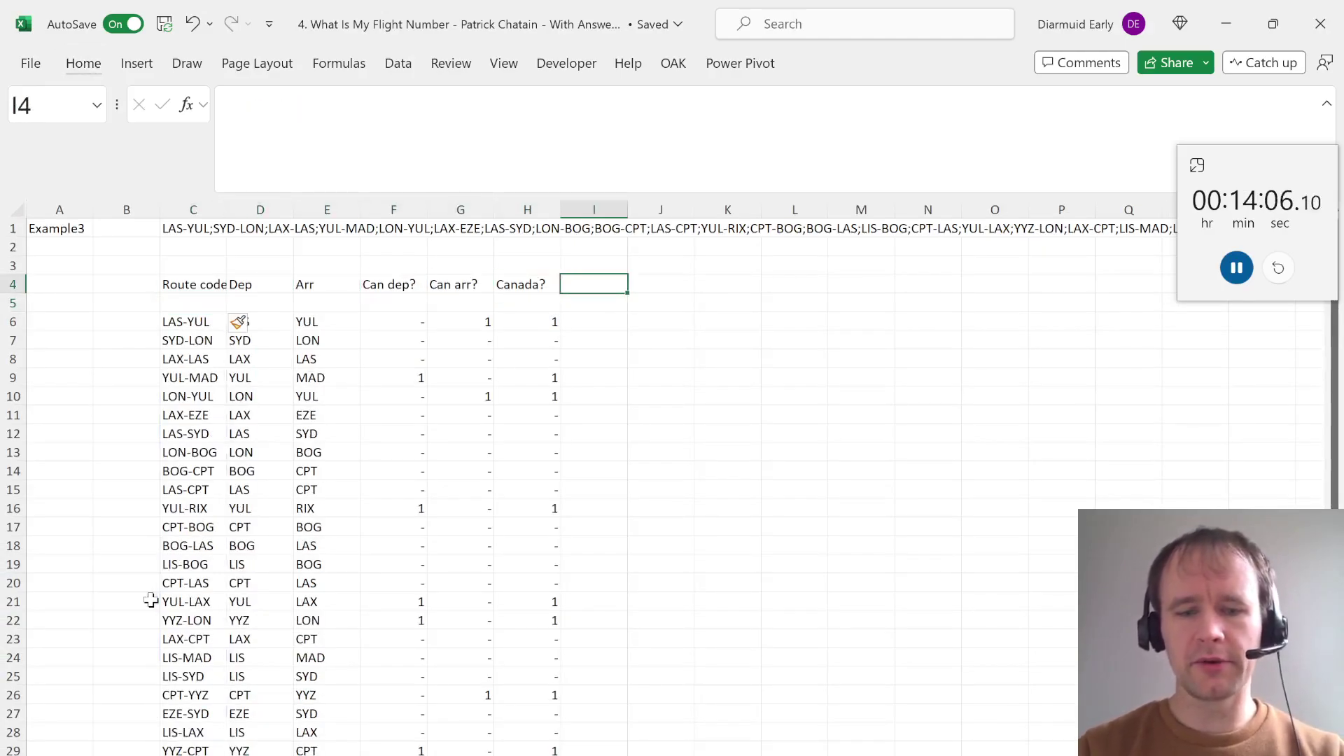
text(Number)
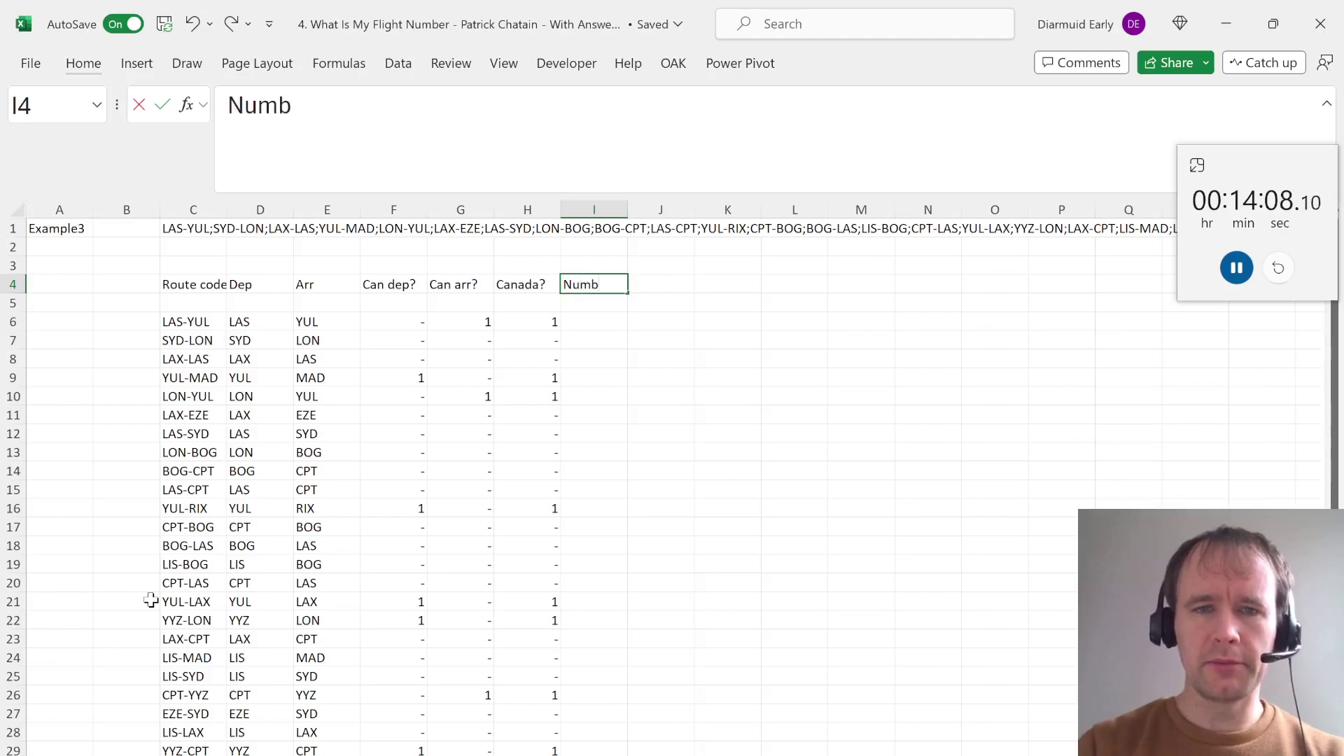
key(Return)
text(0)
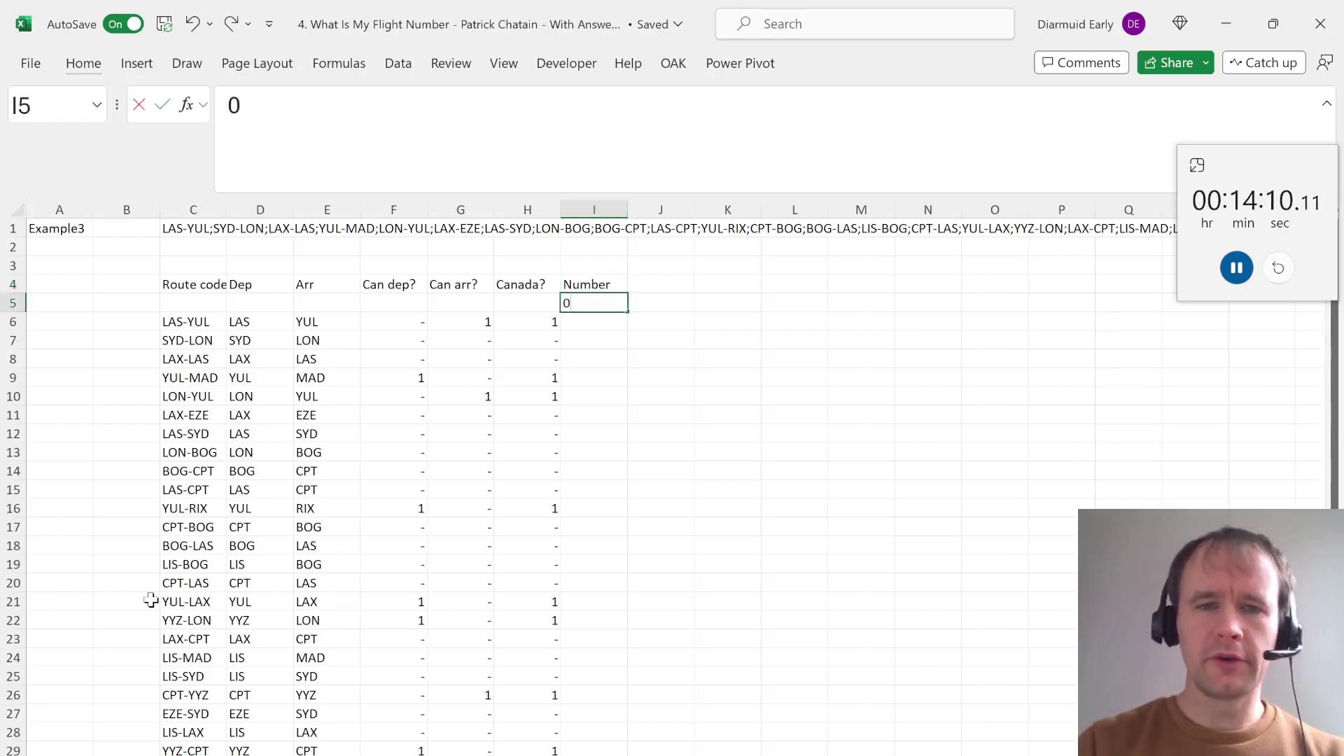
key(Return)
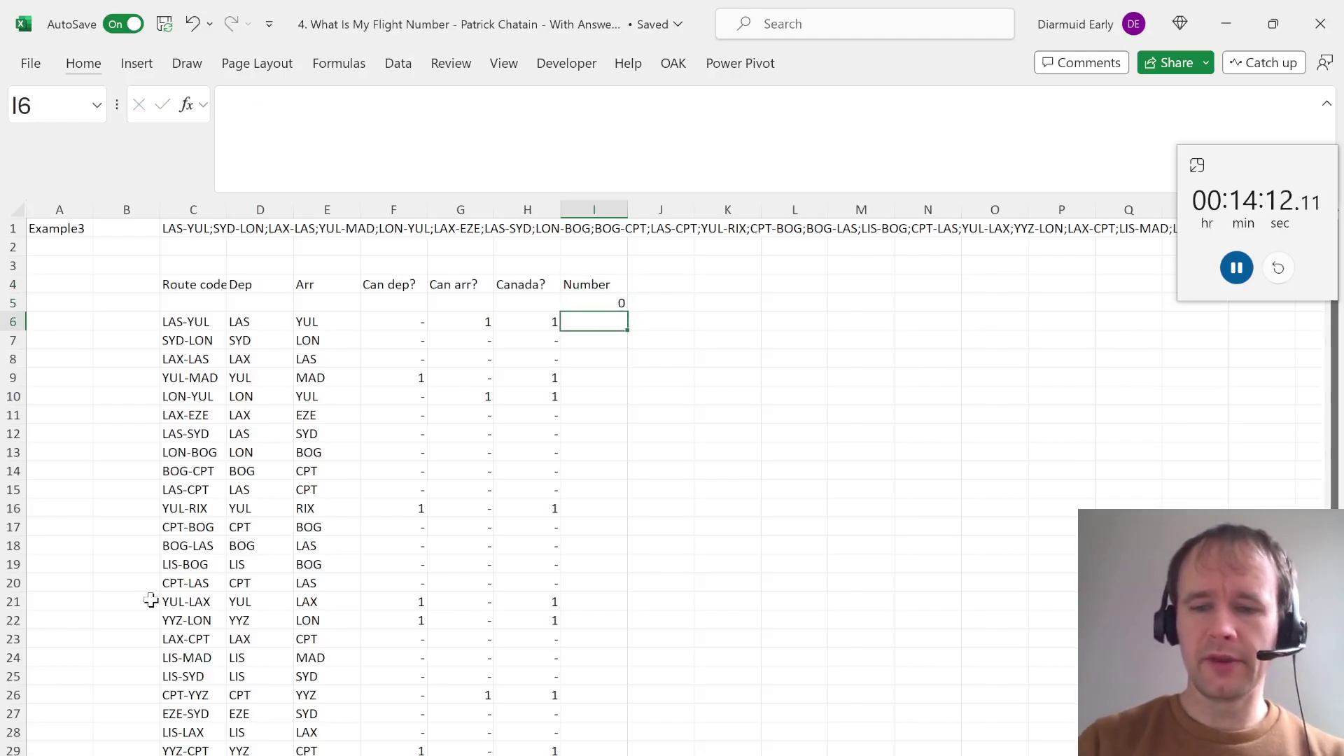
Enter =IF(H6=1,"X",I5+1) in I6 to mark Canada flights with X and increment the number for all others
text(=if)
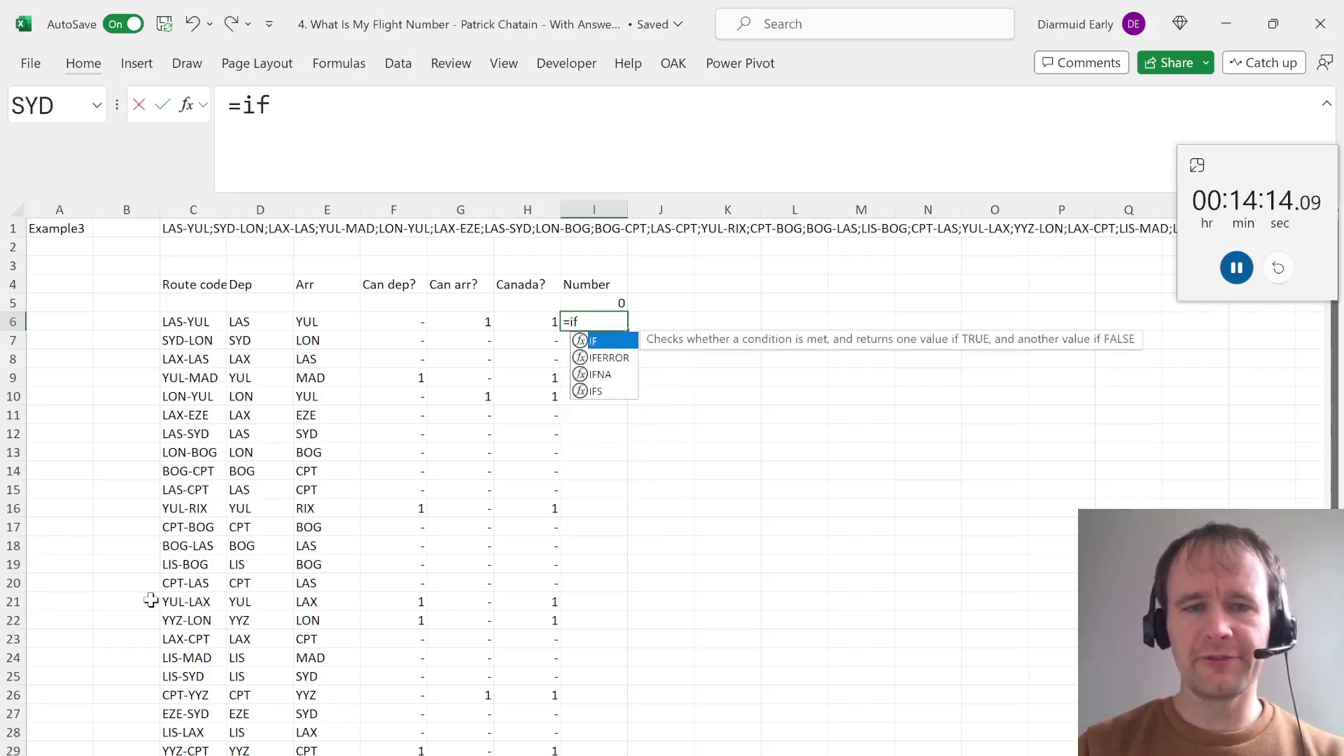
key(Tab)
key(Left)
text(=1,)
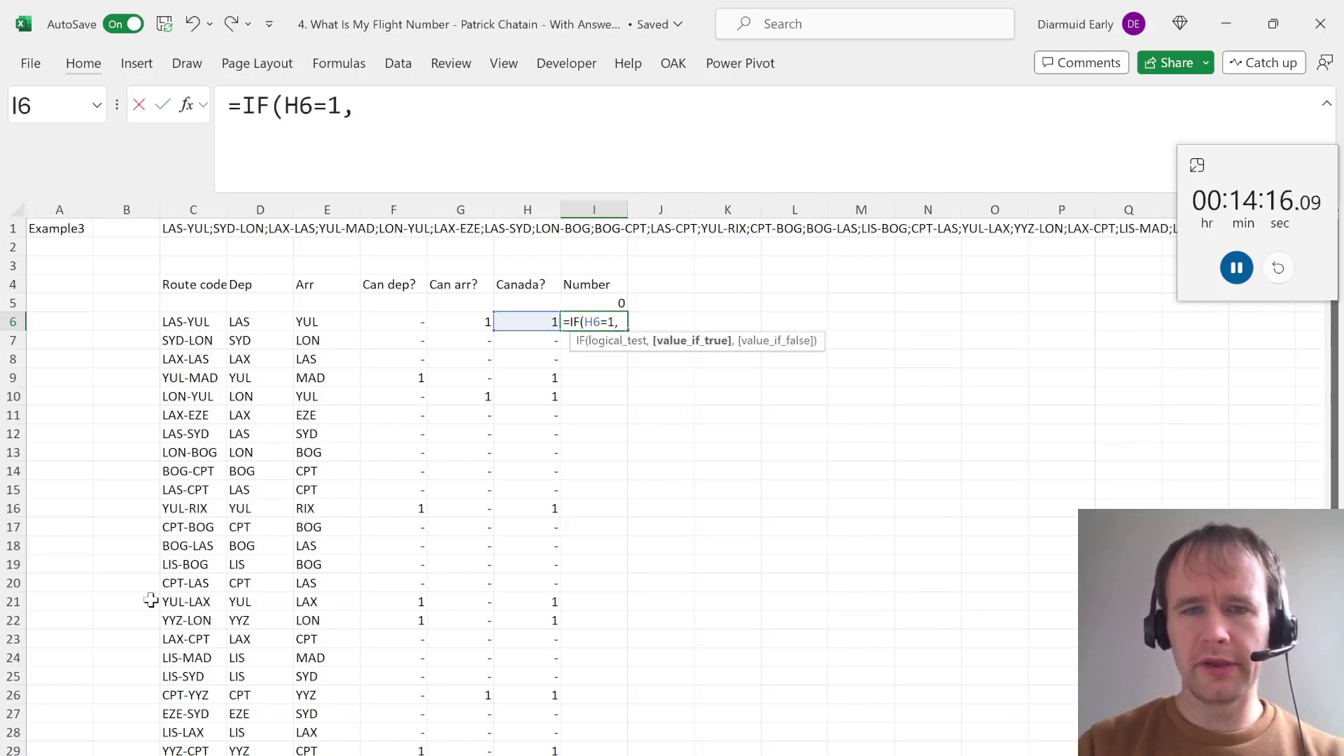
text("X")
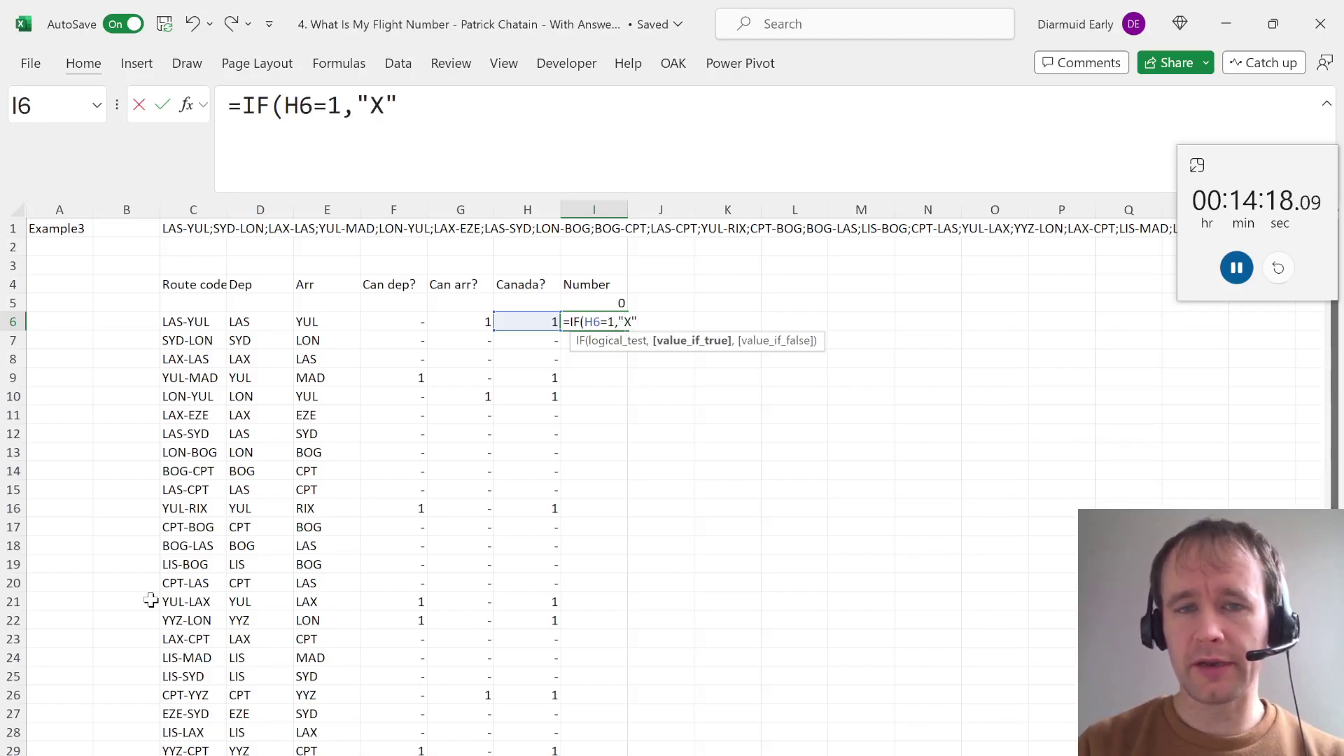
text(,)
key(Up)
text(+1)
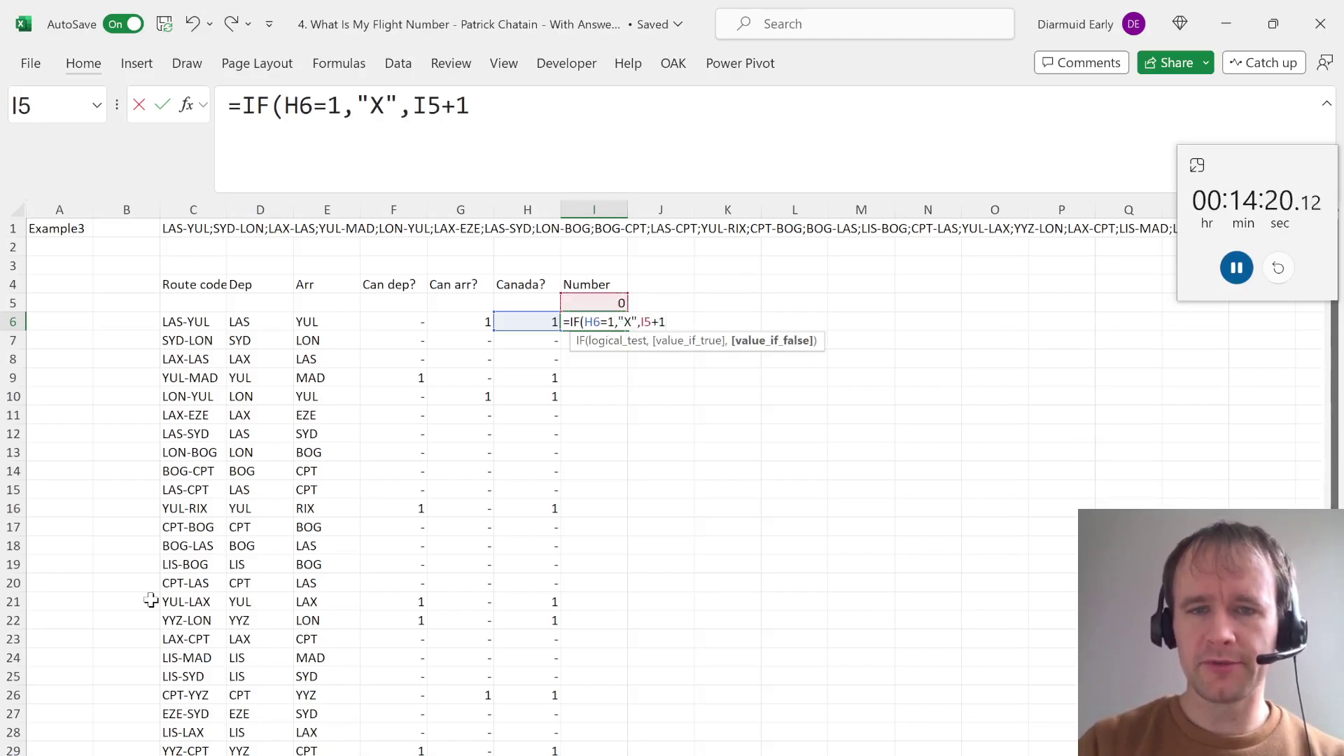
text())
key(Return)
Fill the I6 formula down the Number column to the last route
key(Left)
key(ctrl+Down)
key(Right)
key(ctrl+shift+Up)
key(ctrl+d)
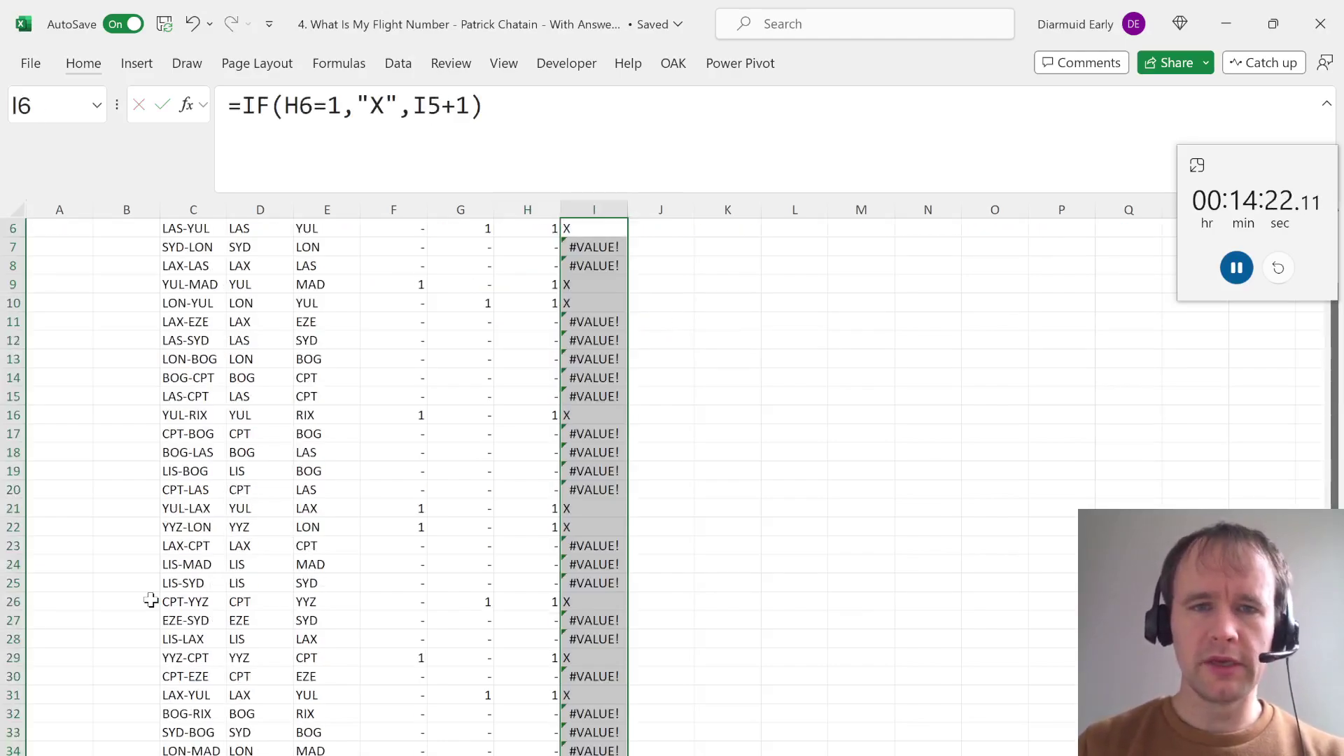
Check the game list on the task sheet and switch the selected game in A1 to 31
key(ctrl+Up)
key(Up)
key(Down)
key(Down)
key(Down)
key(Down)
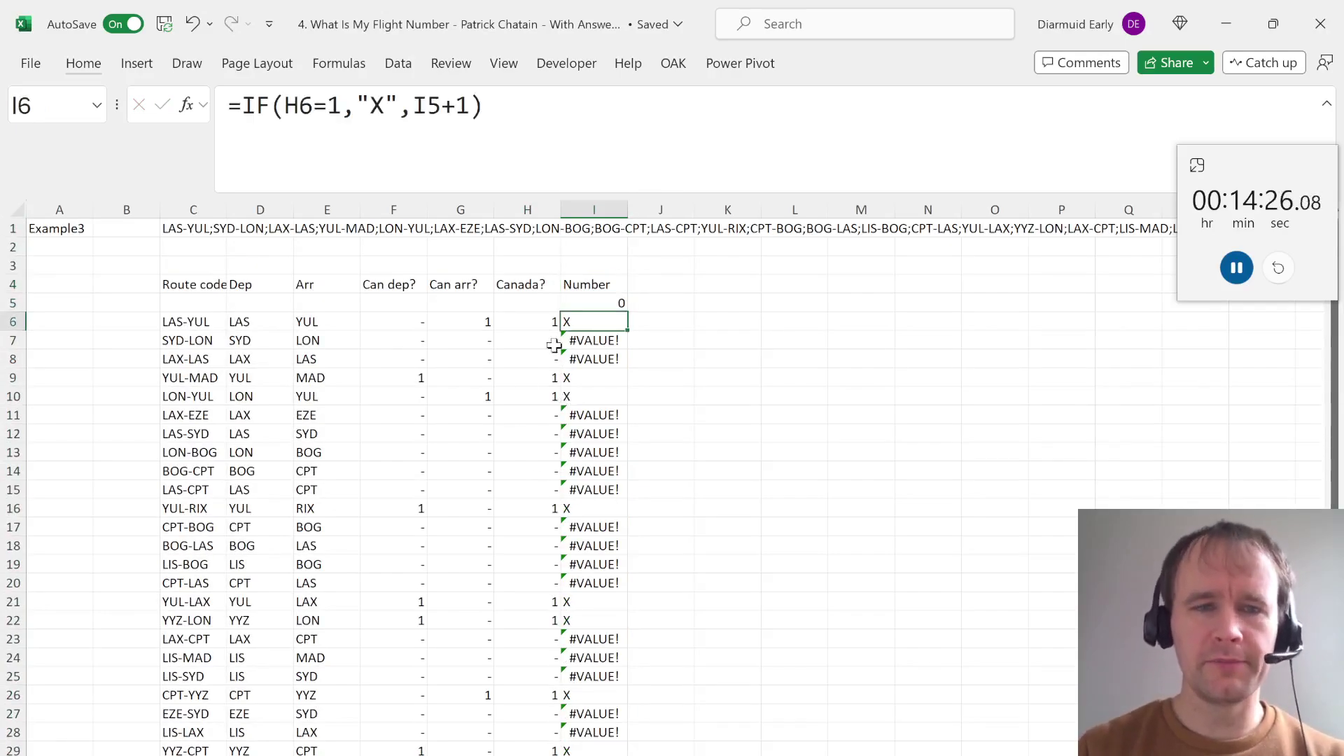
click(69, 233)
key(ctrl+Page_Up)
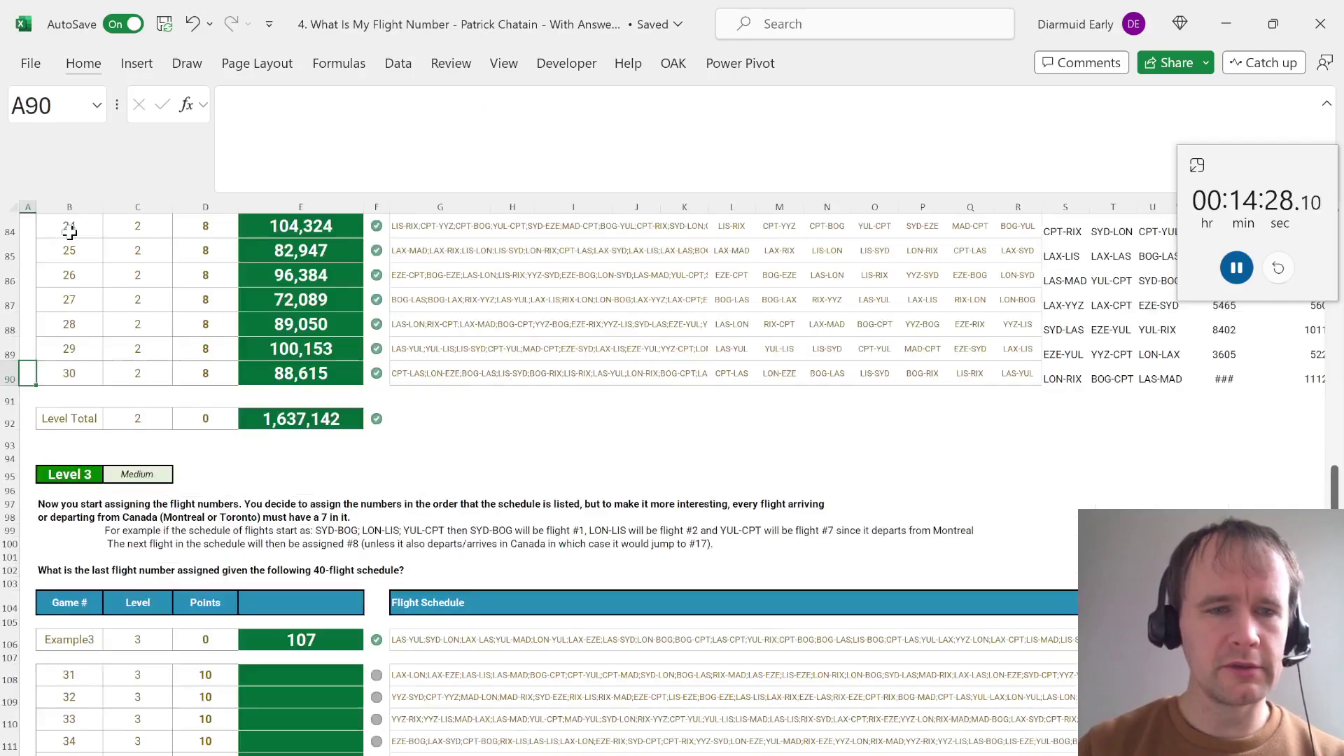
key(ctrl+Page_Down)
text(31)
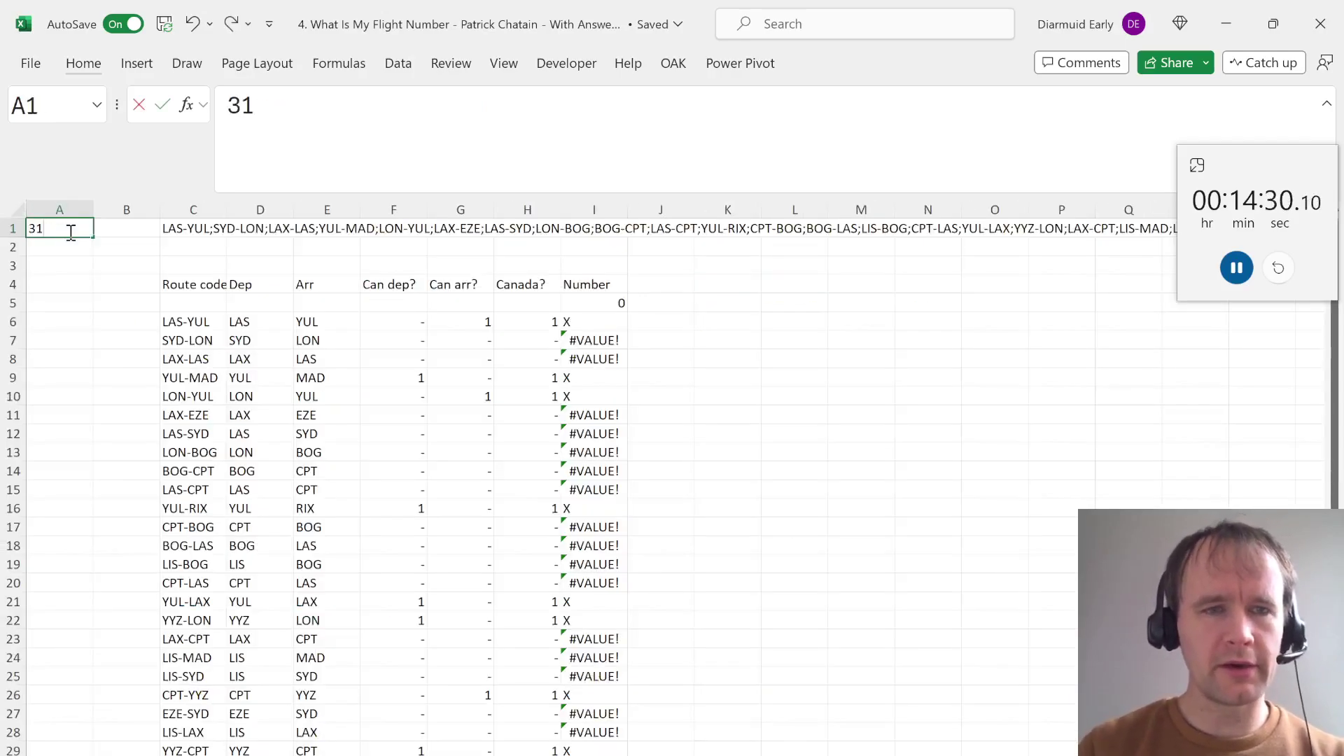
key(Return)
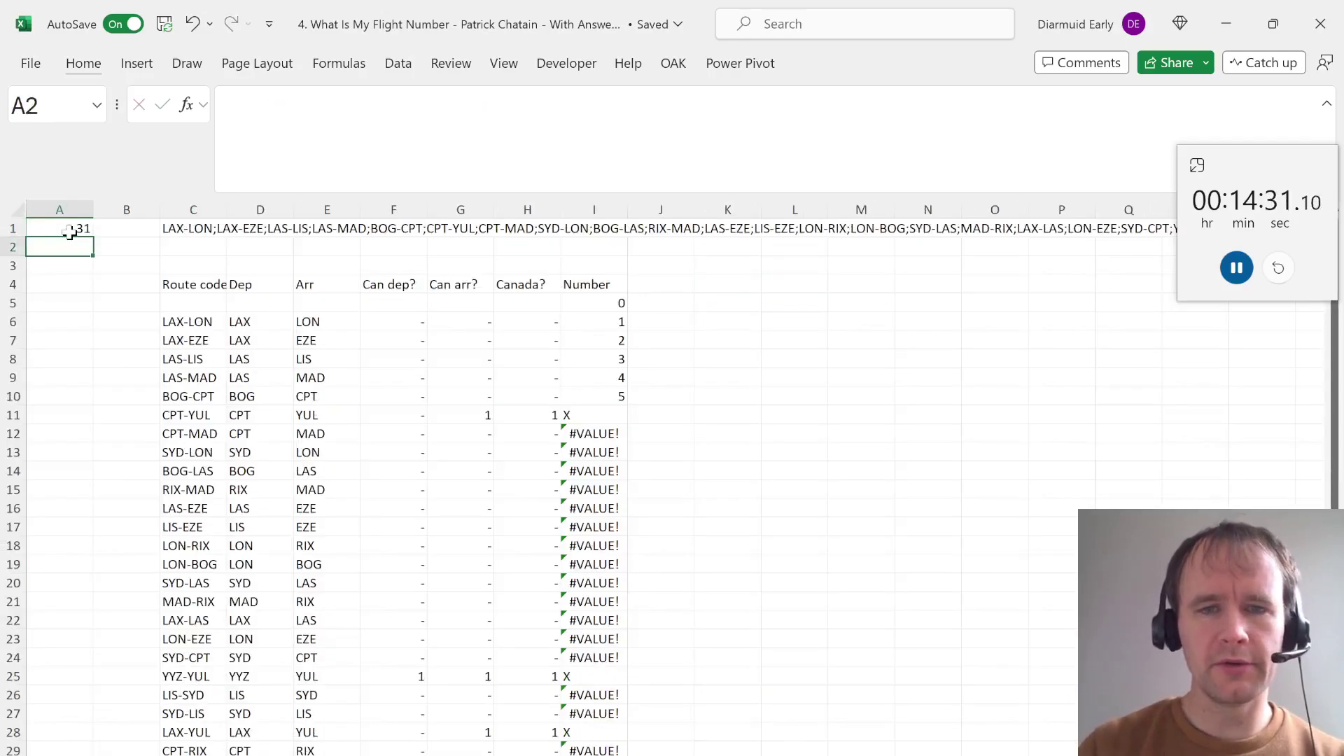
Examine the numbering of game 31's routes up to its first Canada flight
click(607, 327)
key(shift+space)
key(shift+Down)
key(shift+Down)
key(shift+Down)
key(shift+Down)
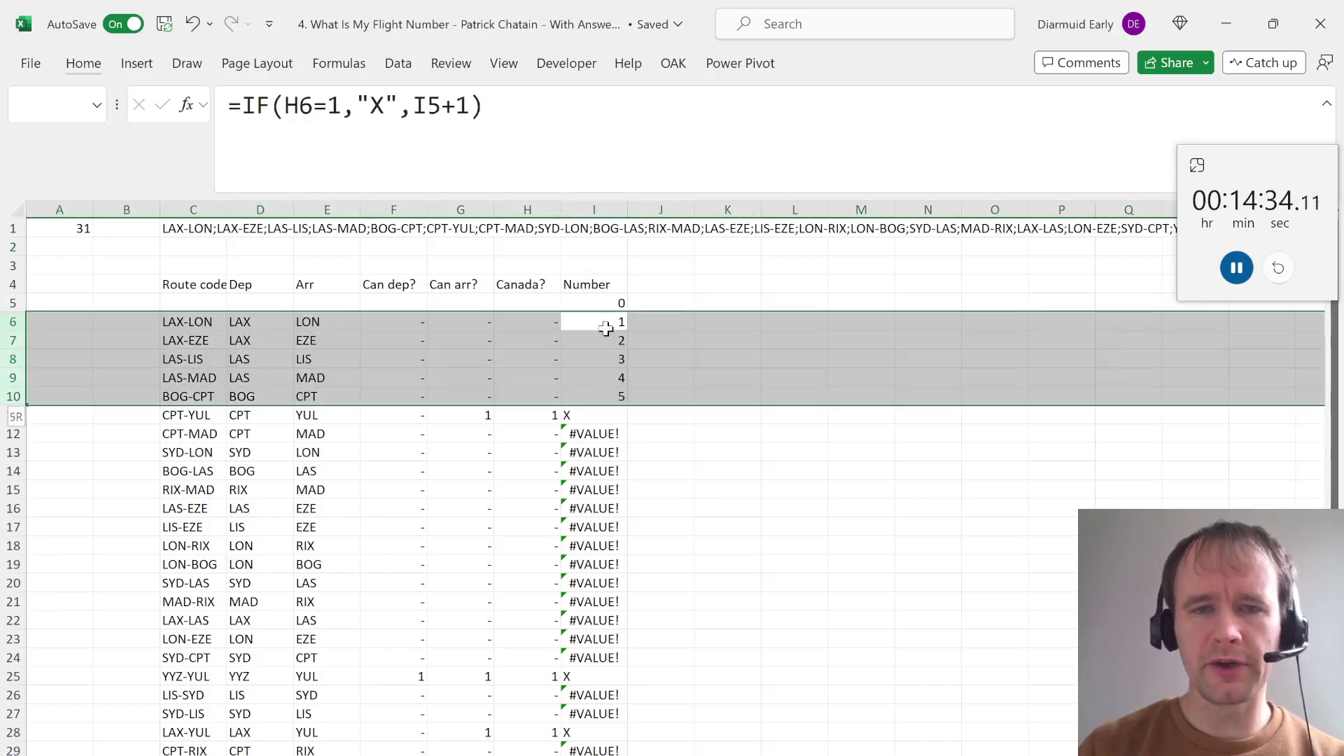
key(Down)
key(Down)
key(Down)
key(Down)
key(Down)
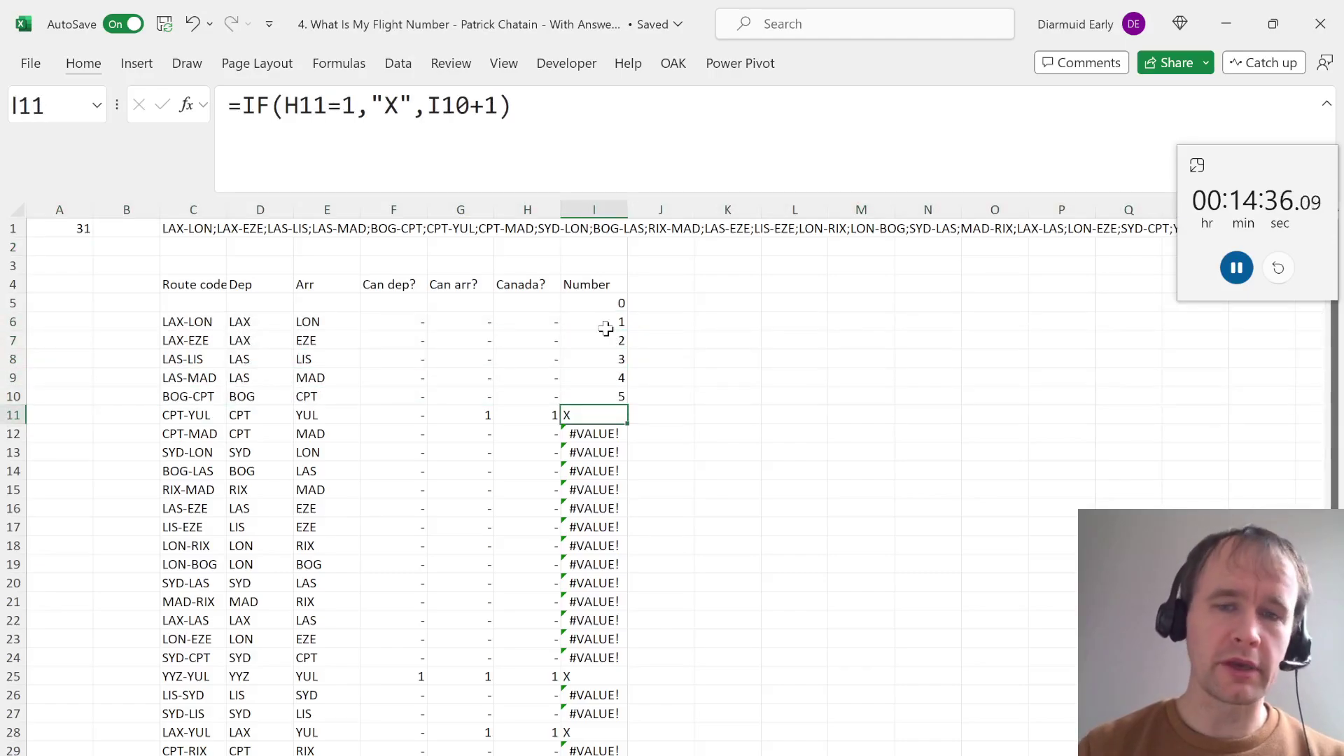
Set the selected game in A1 back to Example3
key(ctrl+Up)
key(ctrl+Up)
key(ctrl+Left)
key(ctrl+Left)
text(Example3)
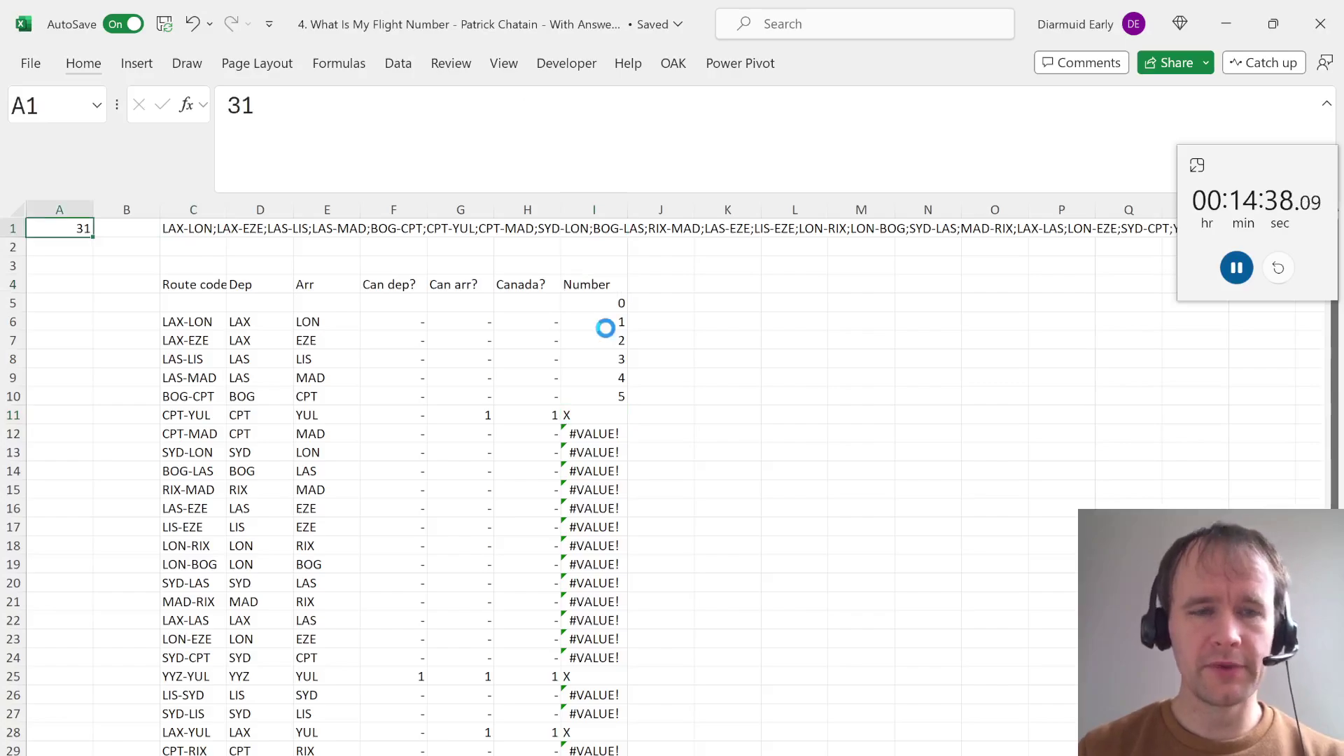
key(Right)
Review the Number formula in I6 against the Level 3 flight numbering rules on the task sheet
key(Right)
key(Down)
key(Down)
key(Down)
key(Down)
key(Down)
key(Right)
key(Right)
key(Right)
key(Right)
key(Right)
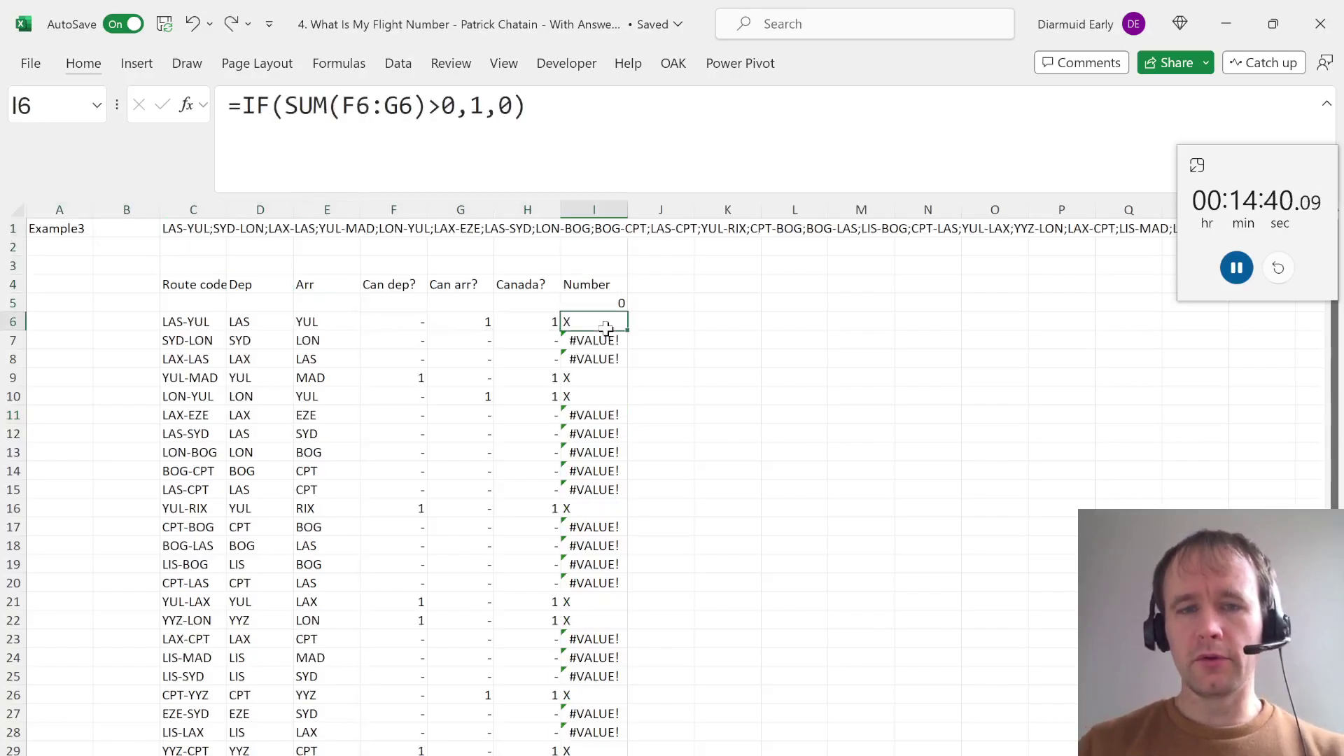
key(Right)
key(ctrl+Page_Up)
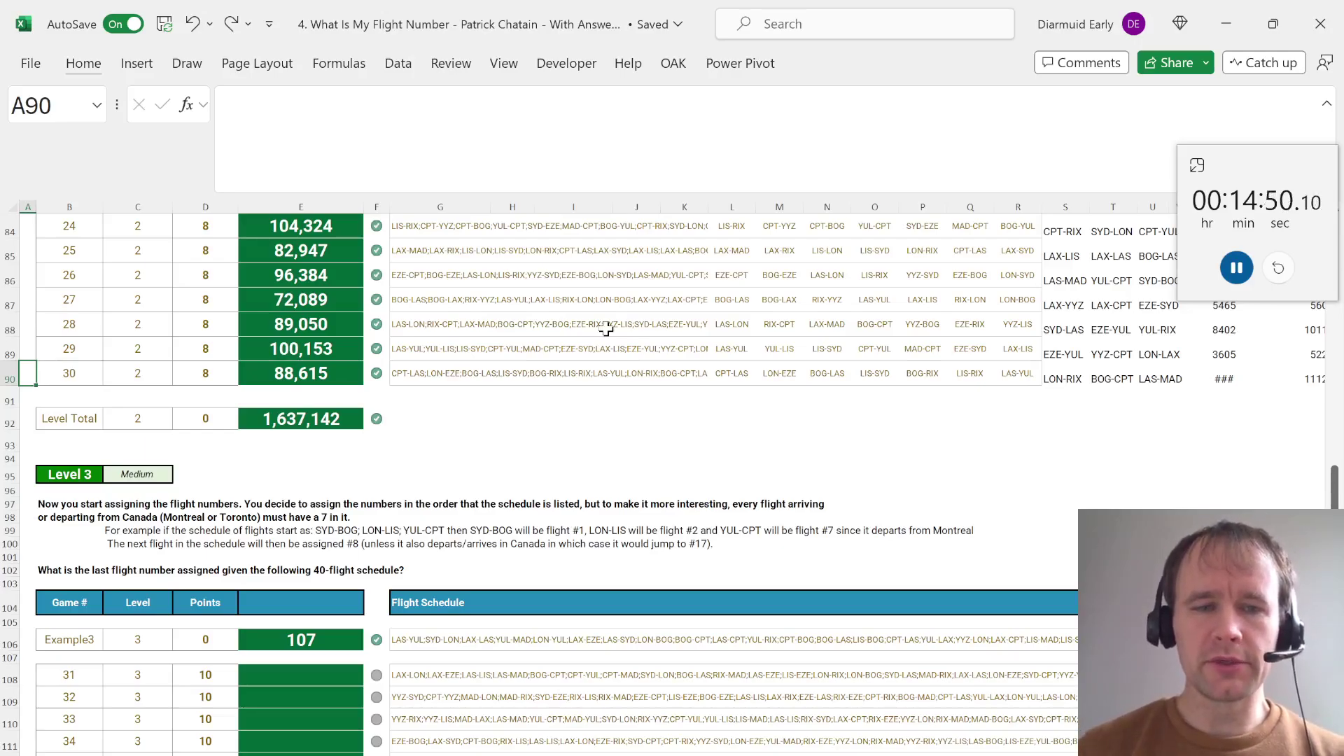
key(ctrl+Page_Down)
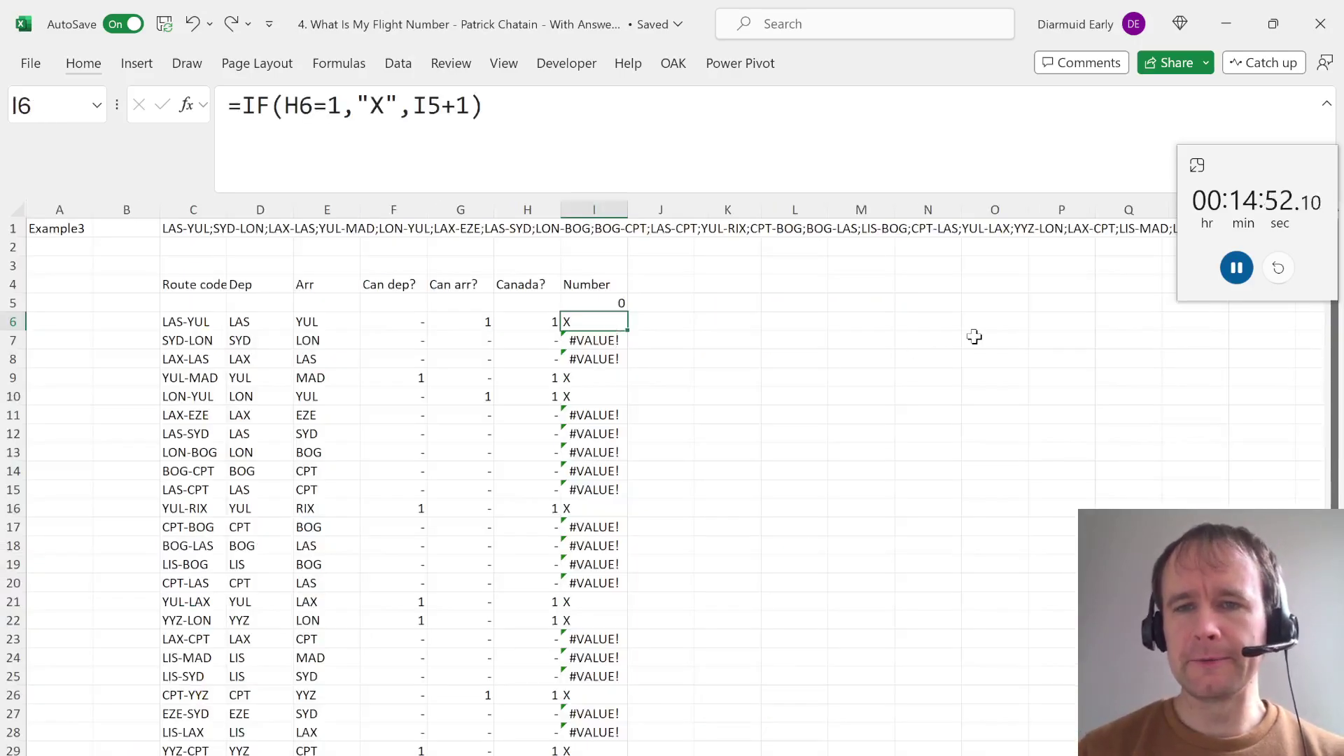
Generate a vertical list of 1000 consecutive numbers in N5 with =SEQUENCE(1000)
scroll(974, 336, right, 3)
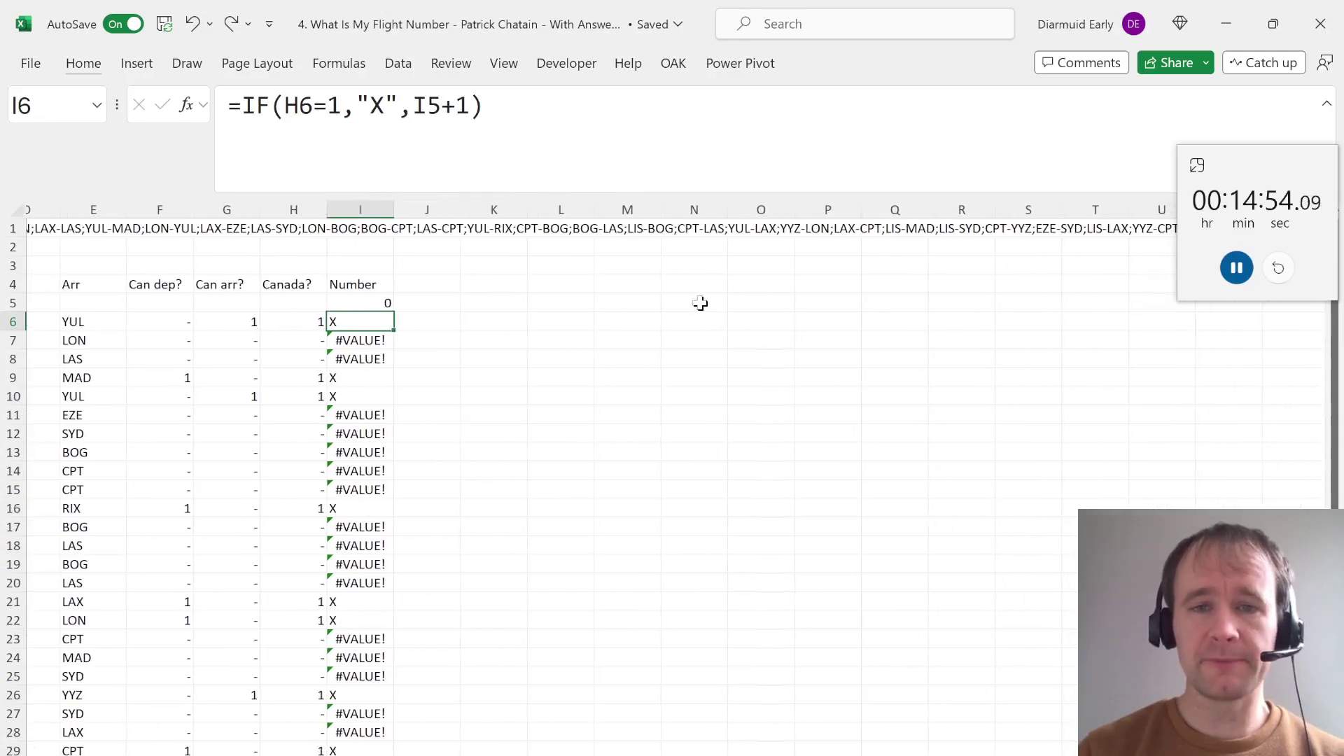
click(699, 303)
text(=seq)
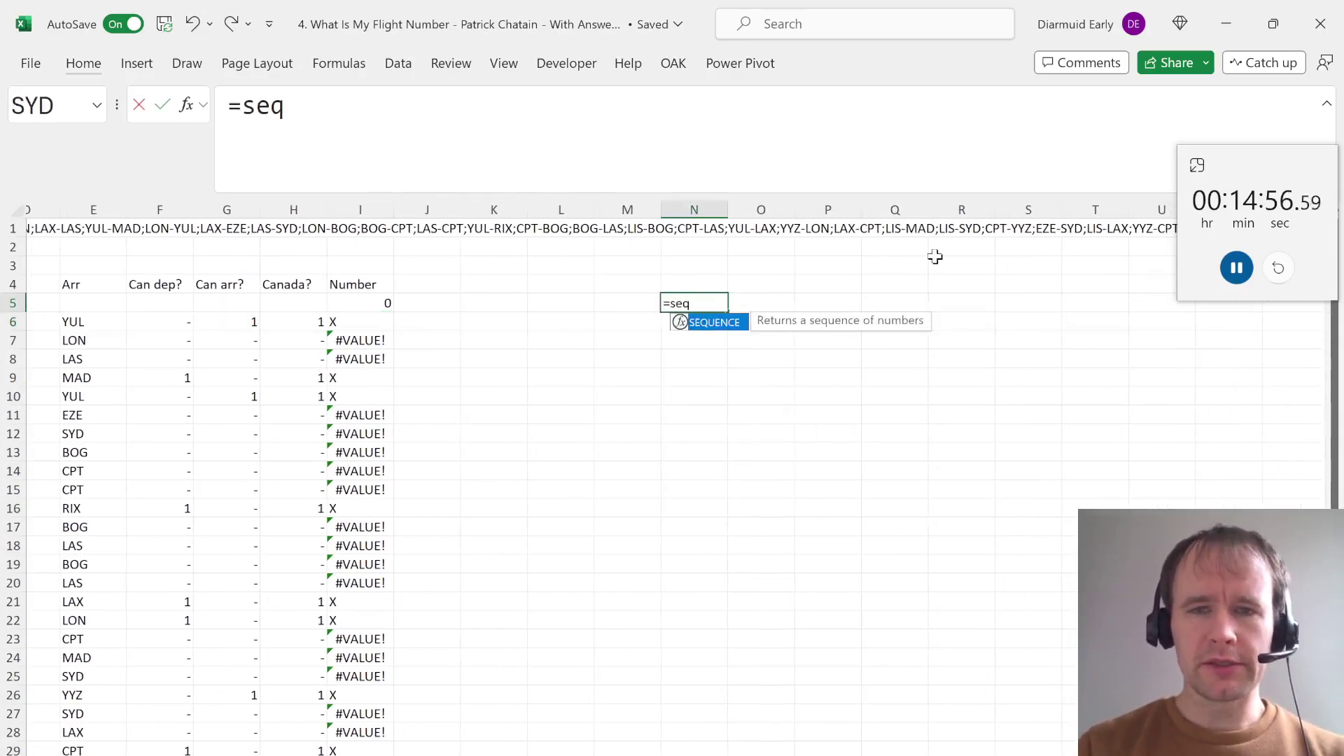
key(Tab)
text(1000))
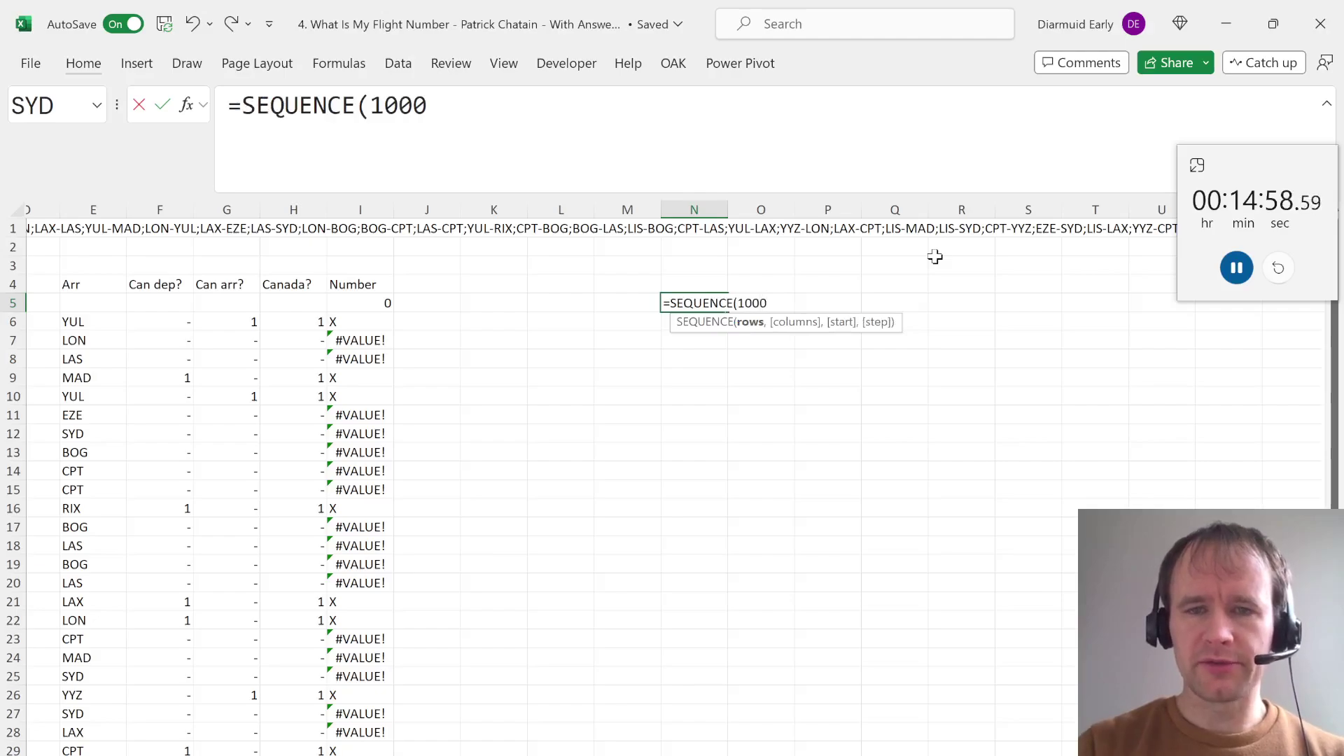
key(Return)
key(Up)
key(ctrl+shift+Down)
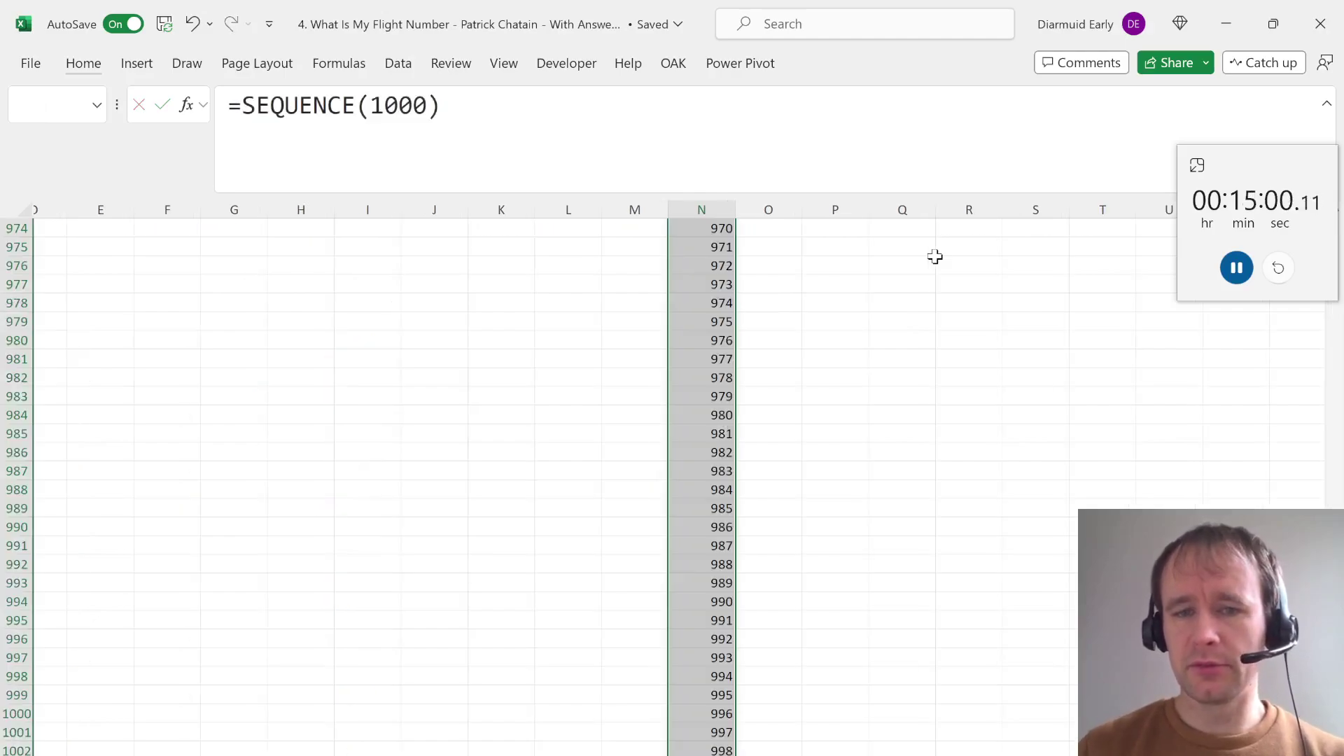
key(Up)
key(ctrl+Up)
key(ctrl+Down)
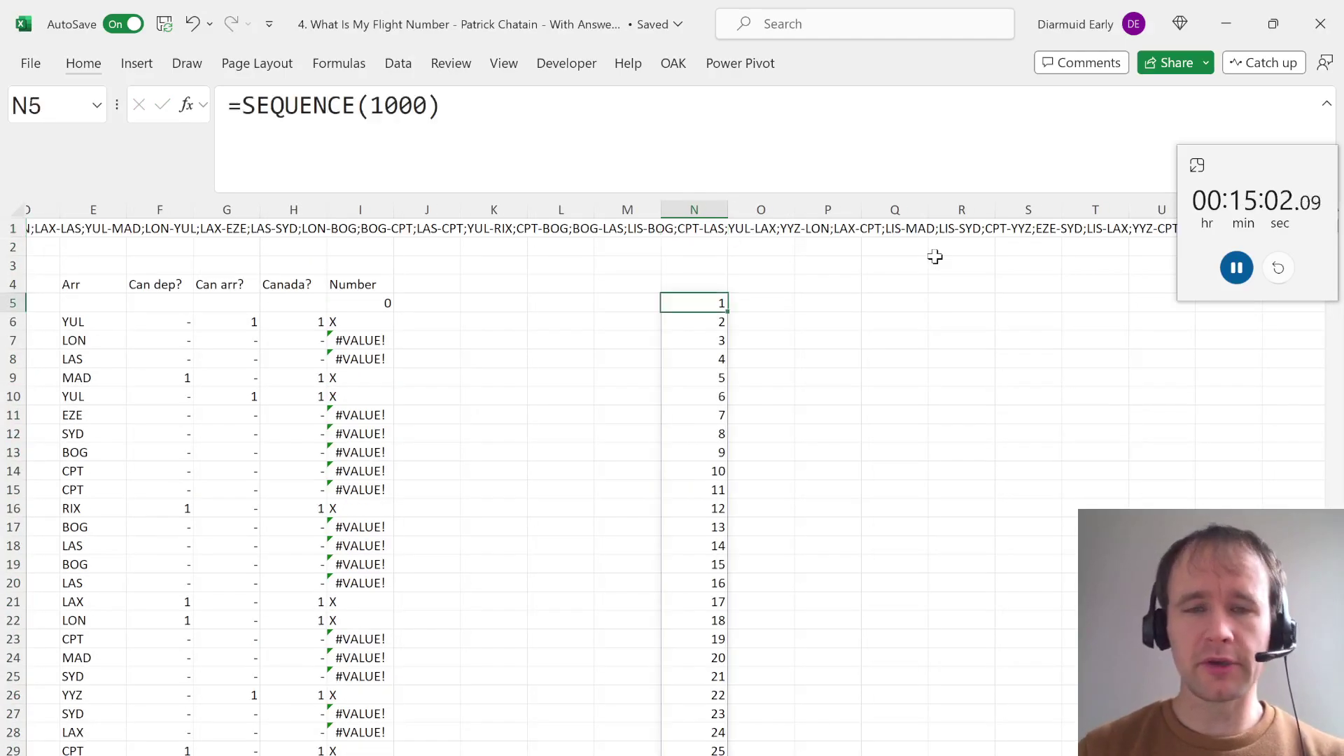
Label the number list "#" in N4 and the adjacent column "Has 7?" in O4
key(Up)
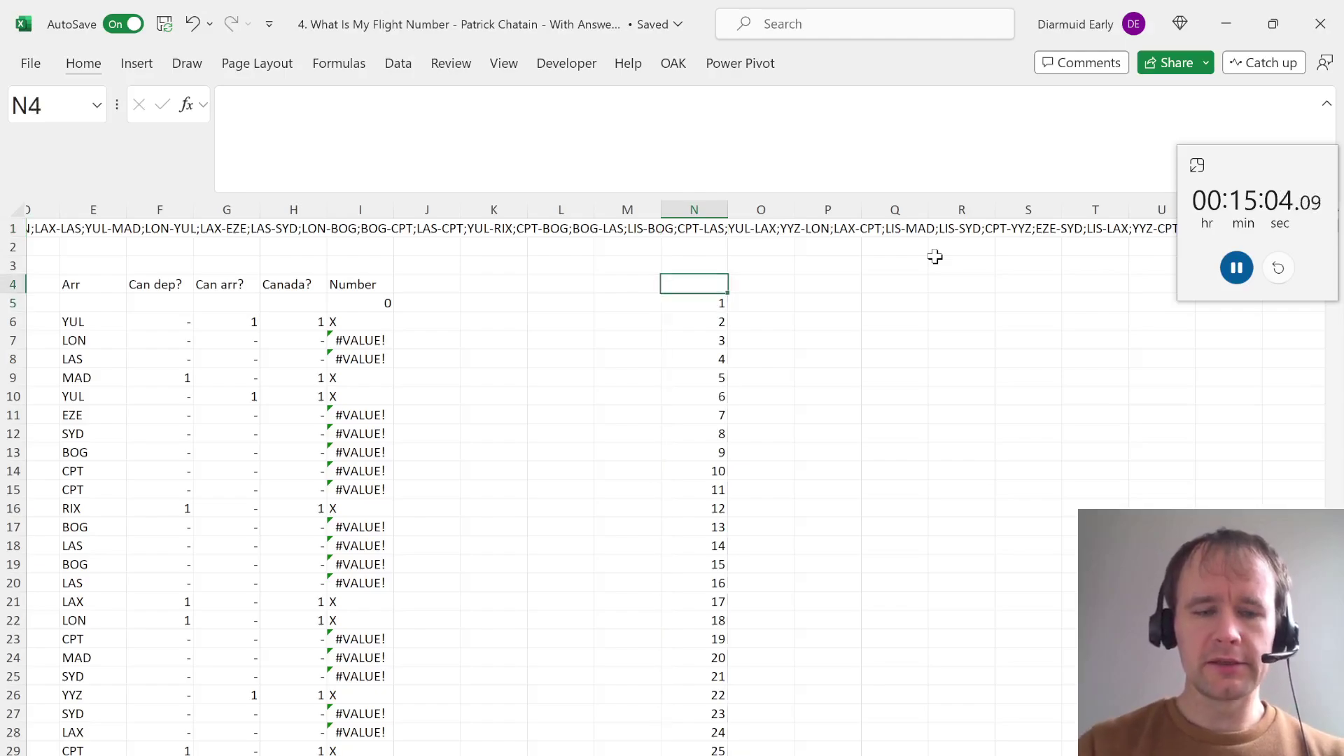
text(#)
key(Tab)
text(Has 7?)
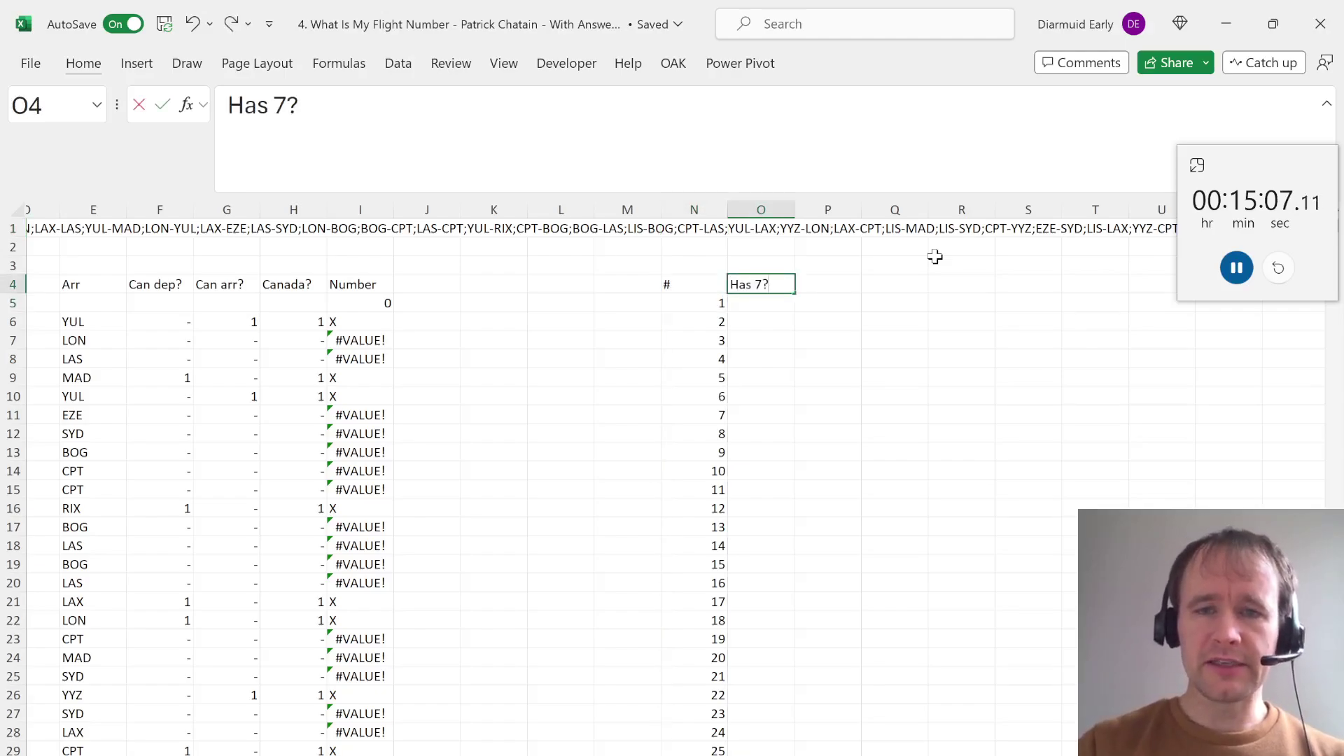
key(Return)
Enter =SEARCH(7,N5#) in O5 to look for the digit 7 in every number of the list
key(Right)
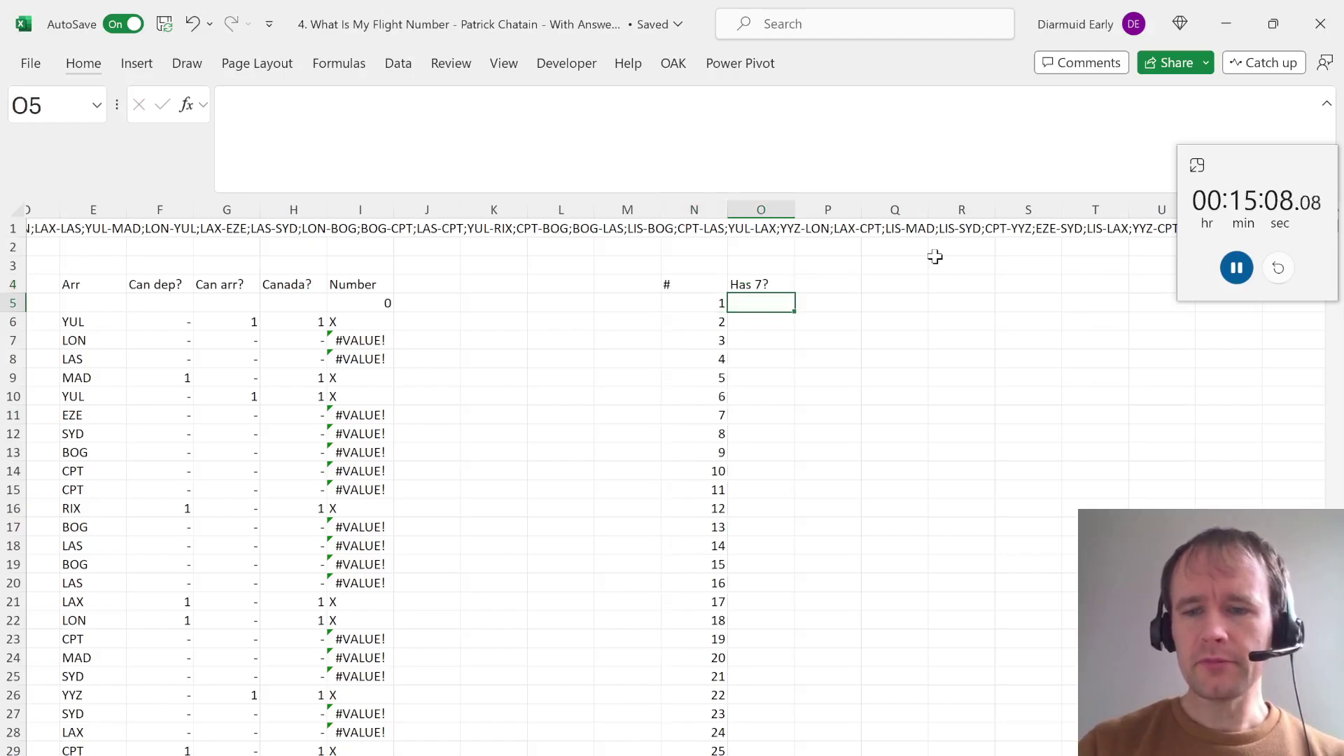
text(=is)
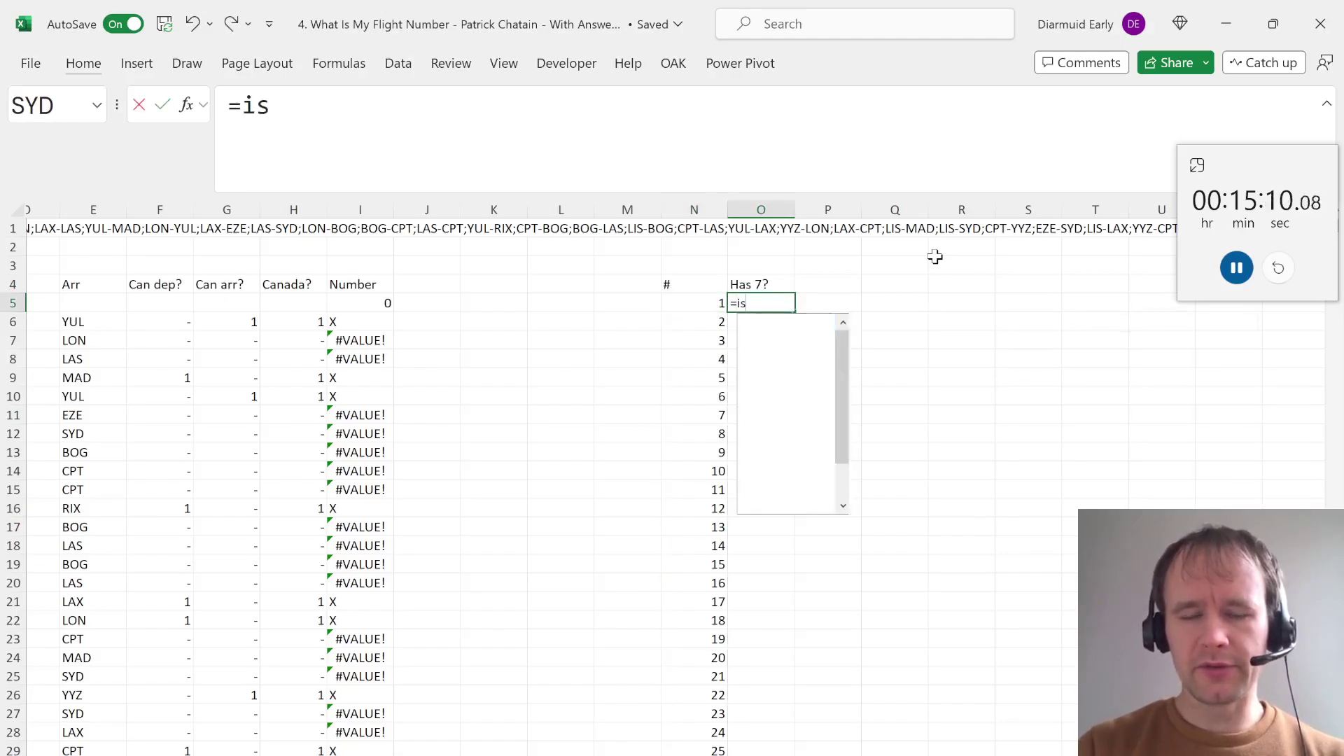
key(BackSpace)
key(BackSpace)
text(se)
key(Tab)
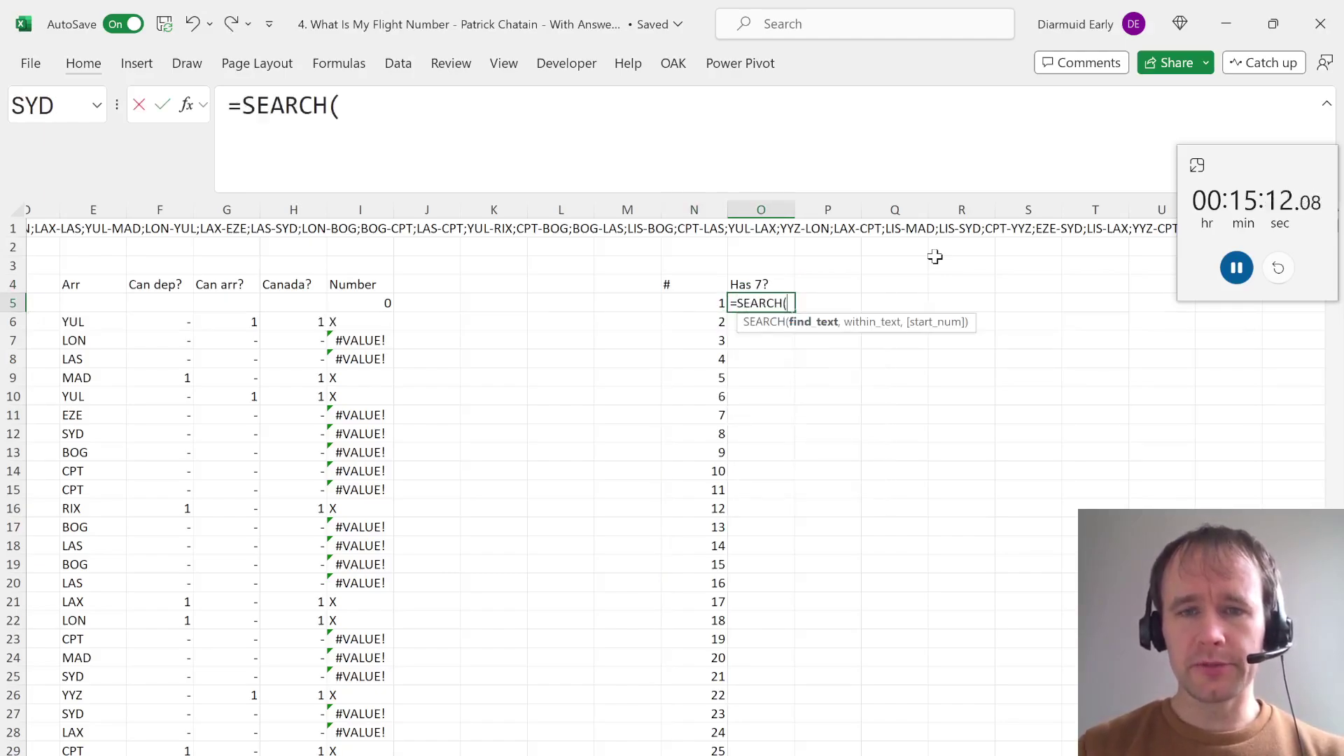
text(7,)
key(Left)
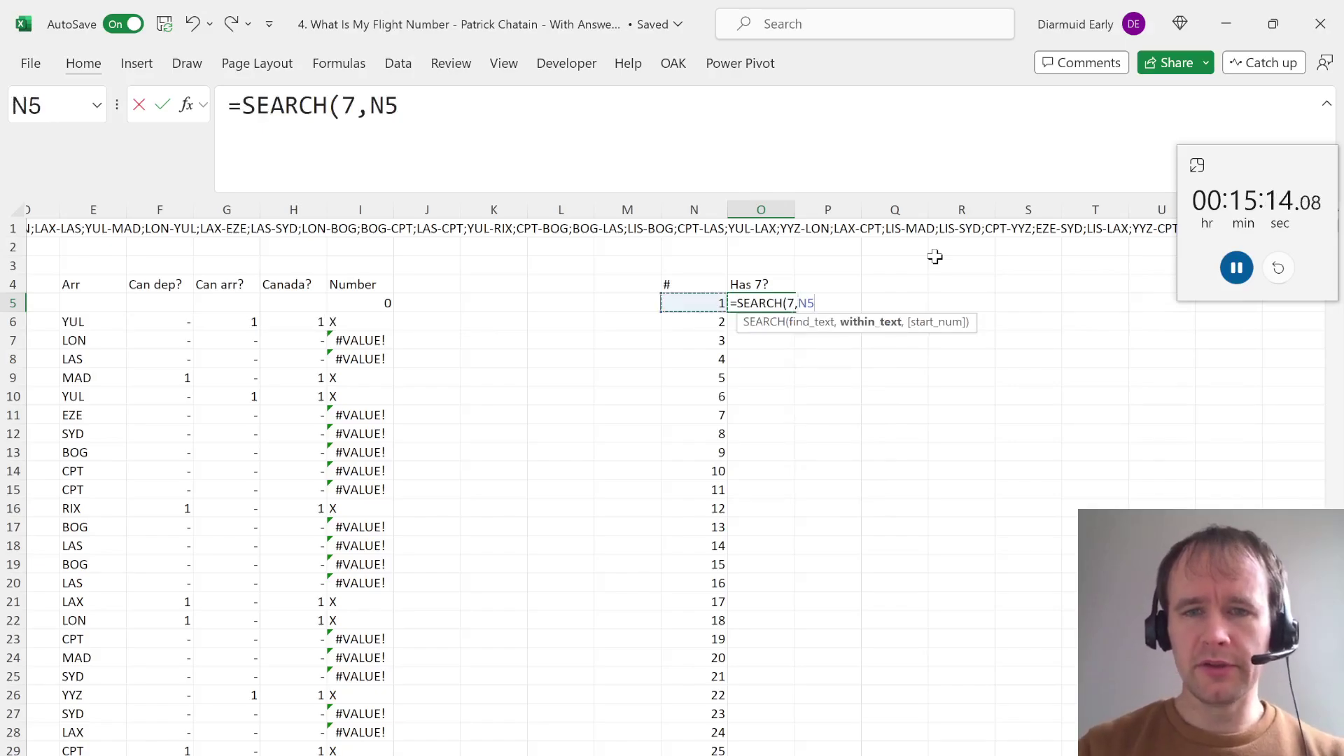
key(ctrl+shift+Down)
key(Return)
Examine the Has 7? results down the number list, past 250
key(Up)
key(Up)
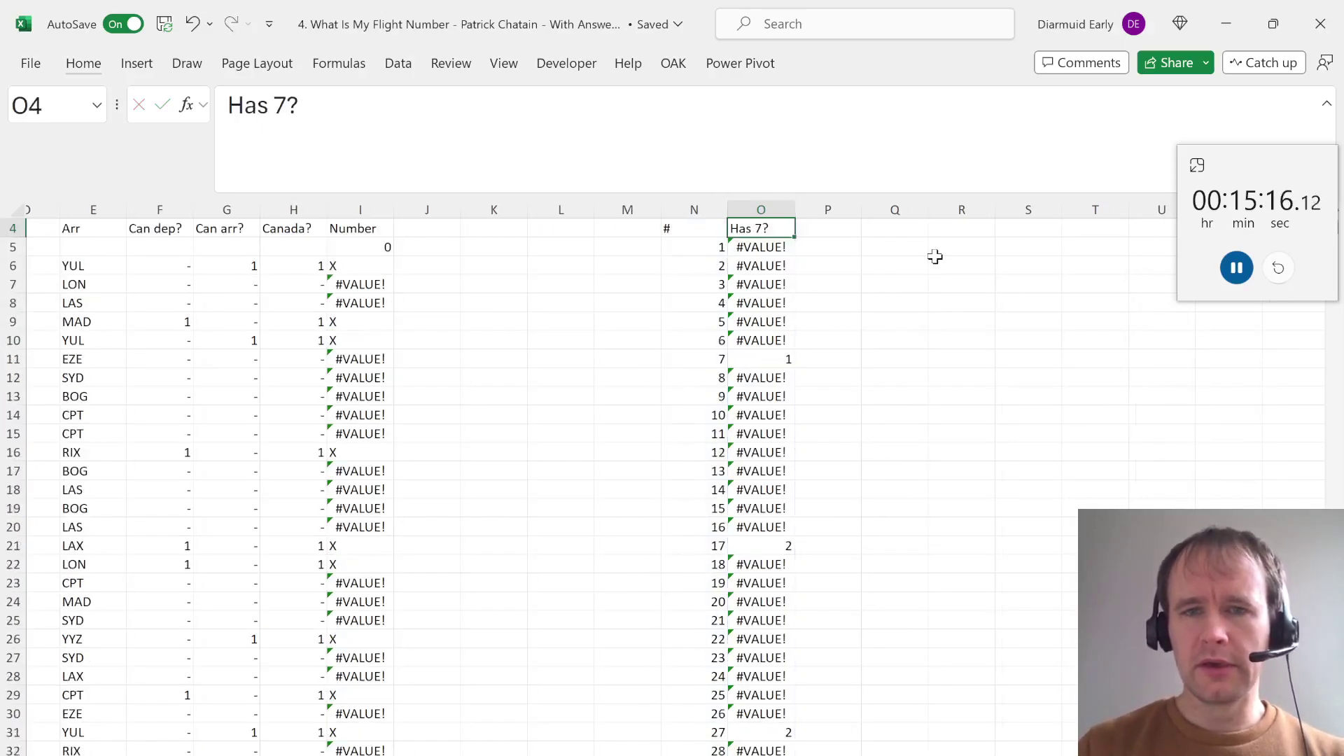
key(Down)
key(Page_Down)
key(Page_Down)
key(Page_Down)
key(Page_Down)
key(Page_Down)
key(Page_Down)
key(Page_Down)
key(Page_Down)
key(Page_Down)
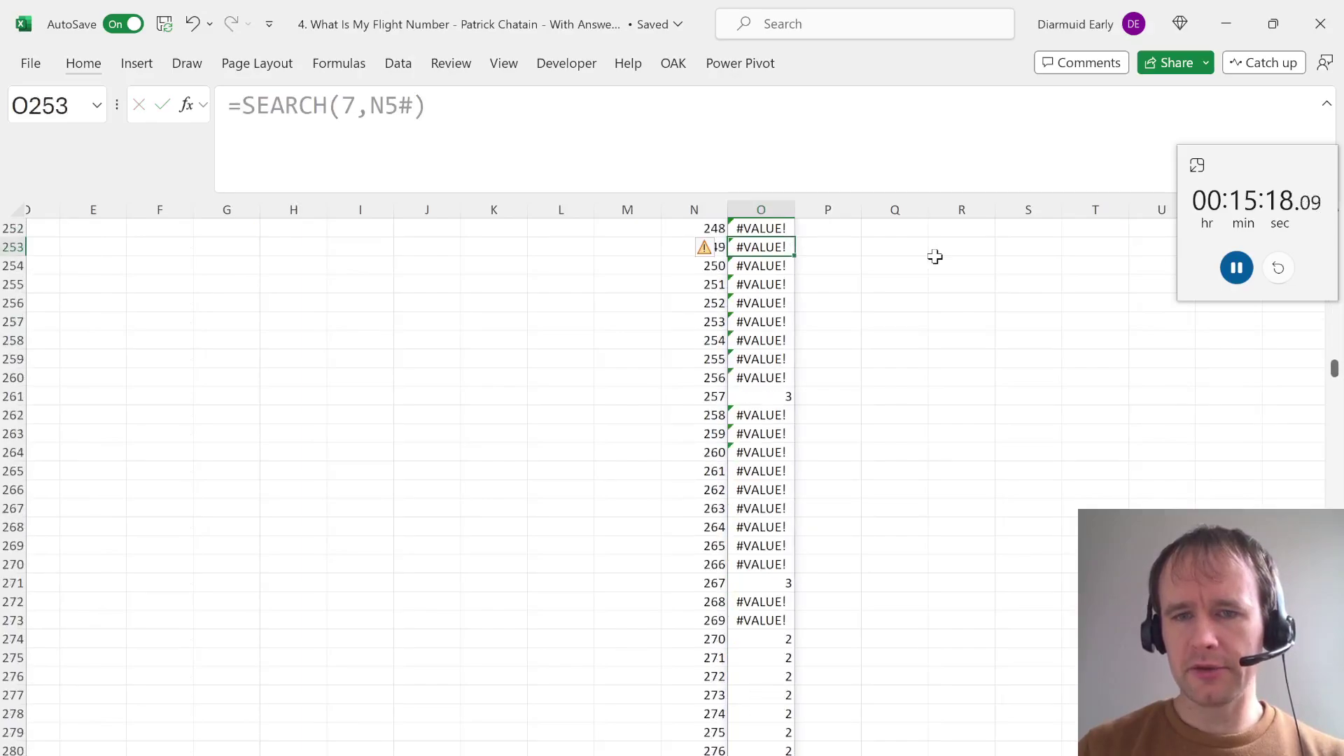
Wrap the Has 7? formula in O5 in ISNUMBER, making it =ISNUMBER(SEARCH(7,N5#))
key(ctrl+Up)
key(ctrl+Up)
key(Down)
key(Down)
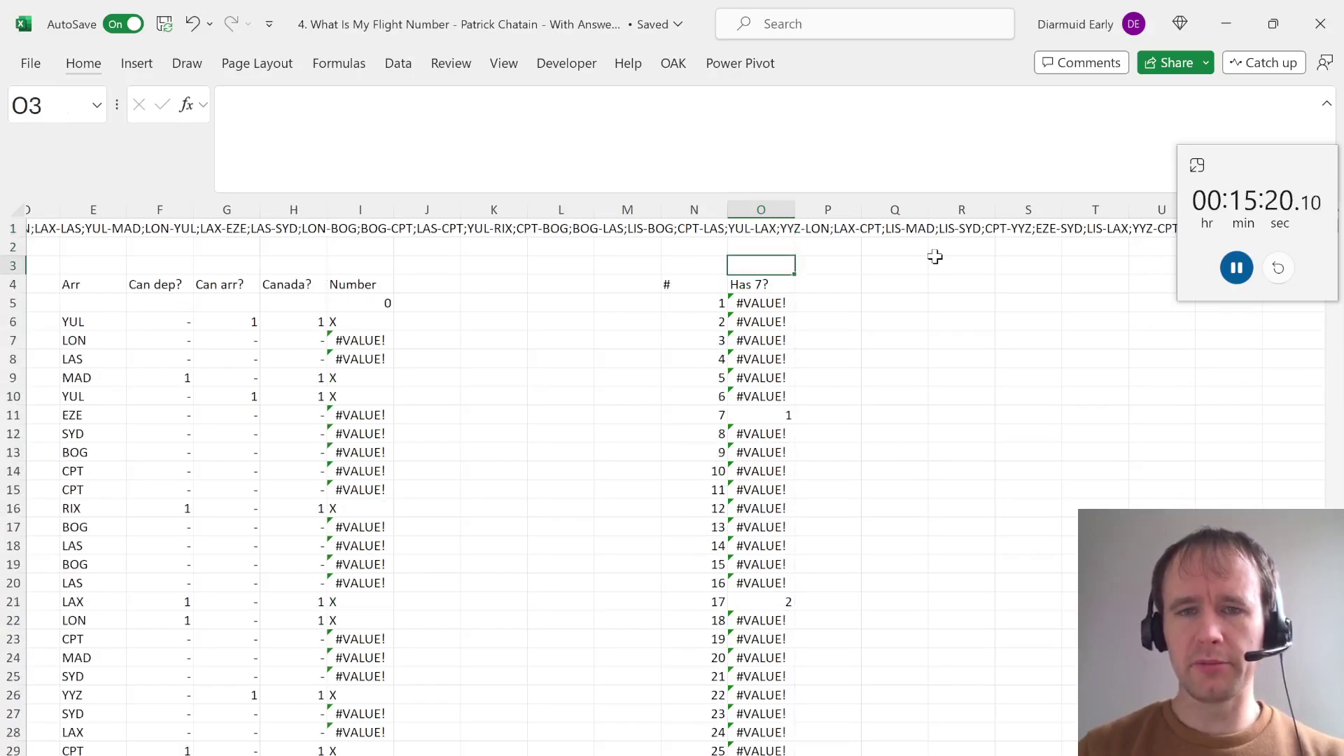
key(Down)
key(Down)
click(242, 110)
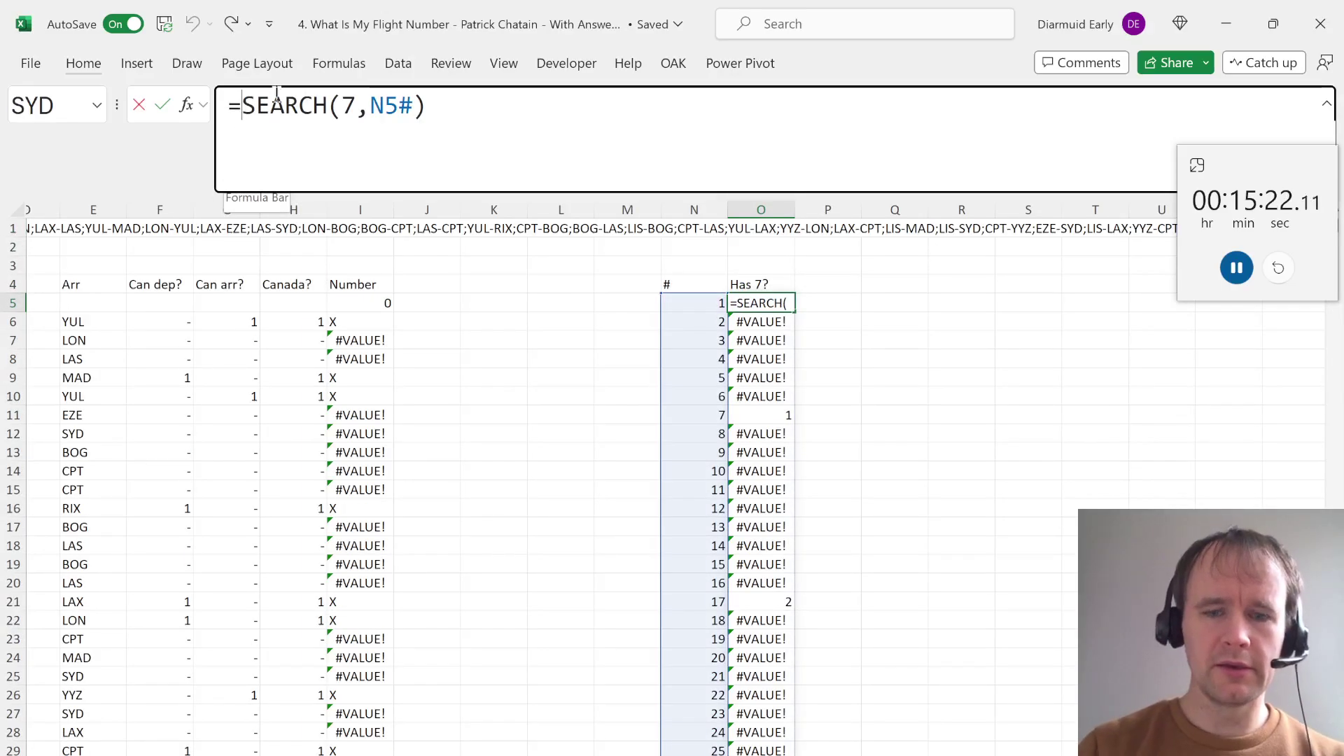
text(isnu)
key(Tab)
key(End)
text())
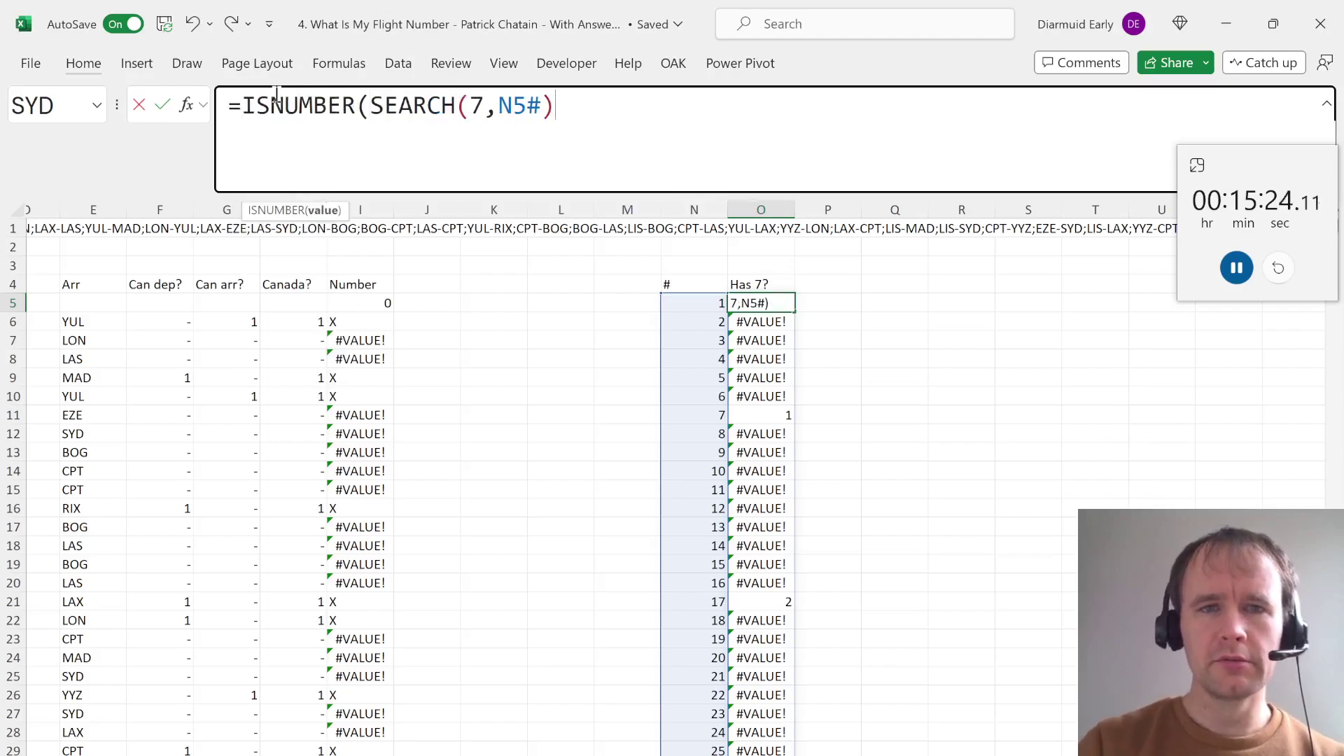
key(Return)
Add the heading "Sevens" in Q4
key(Up)
key(Up)
key(Right)
key(Right)
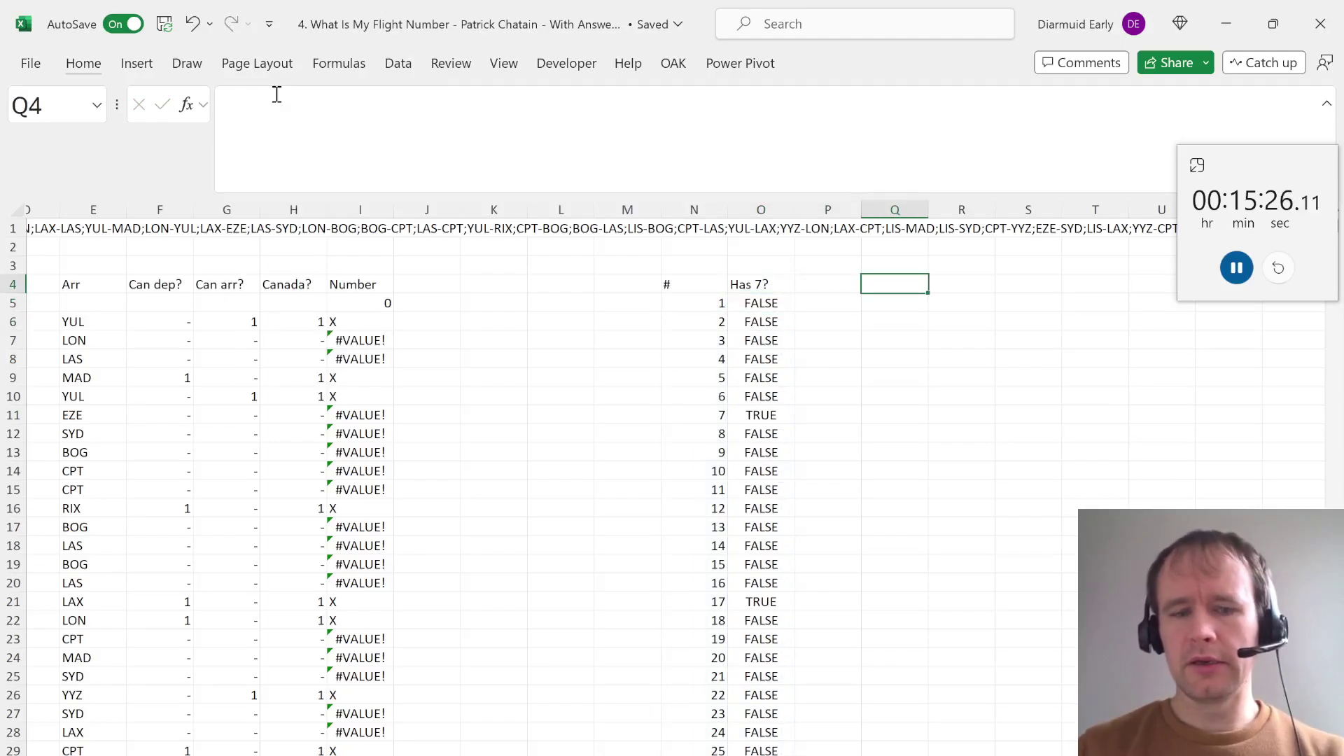
text(Sevens)
key(Return)
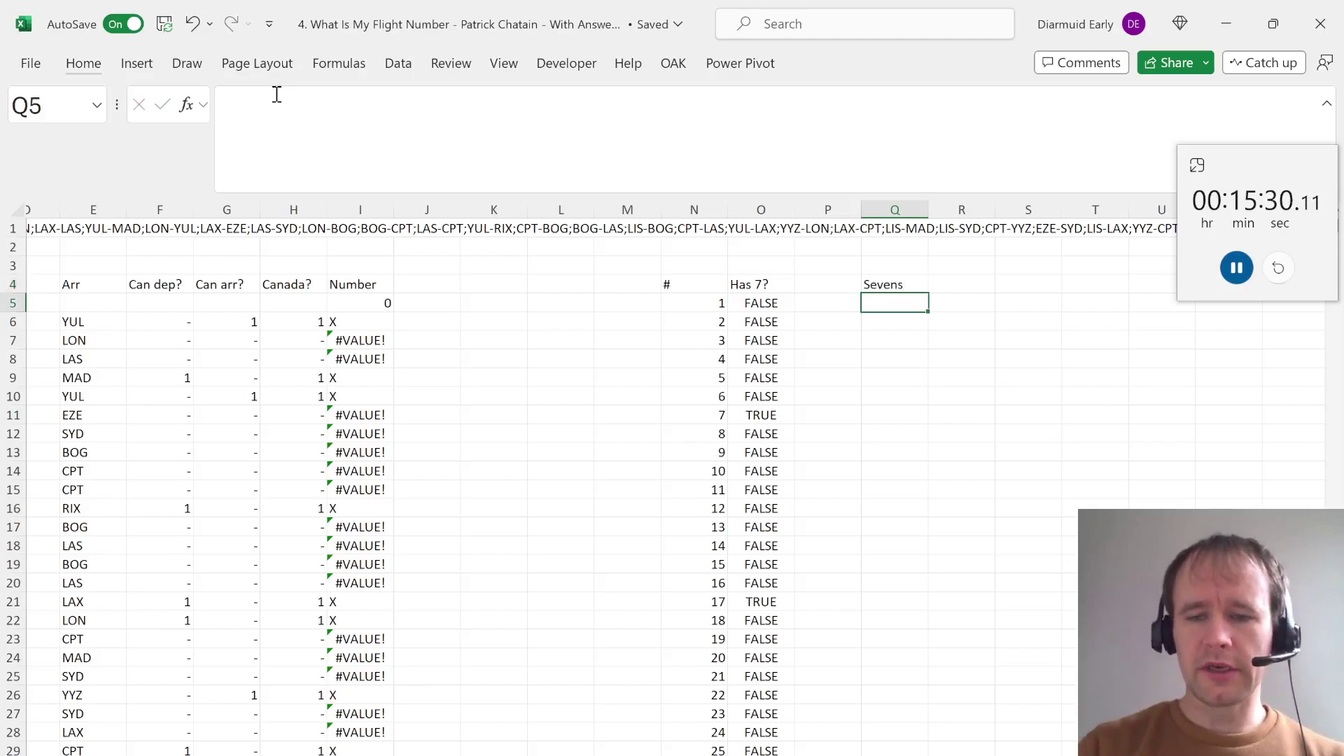
Enter =FILTER(N5#,O5#) in Q5 to list only the numbers that contain a 7
text(=fil)
key(Tab)
key(Left)
key(Left)
key(Left)
key(ctrl+shift+Down)
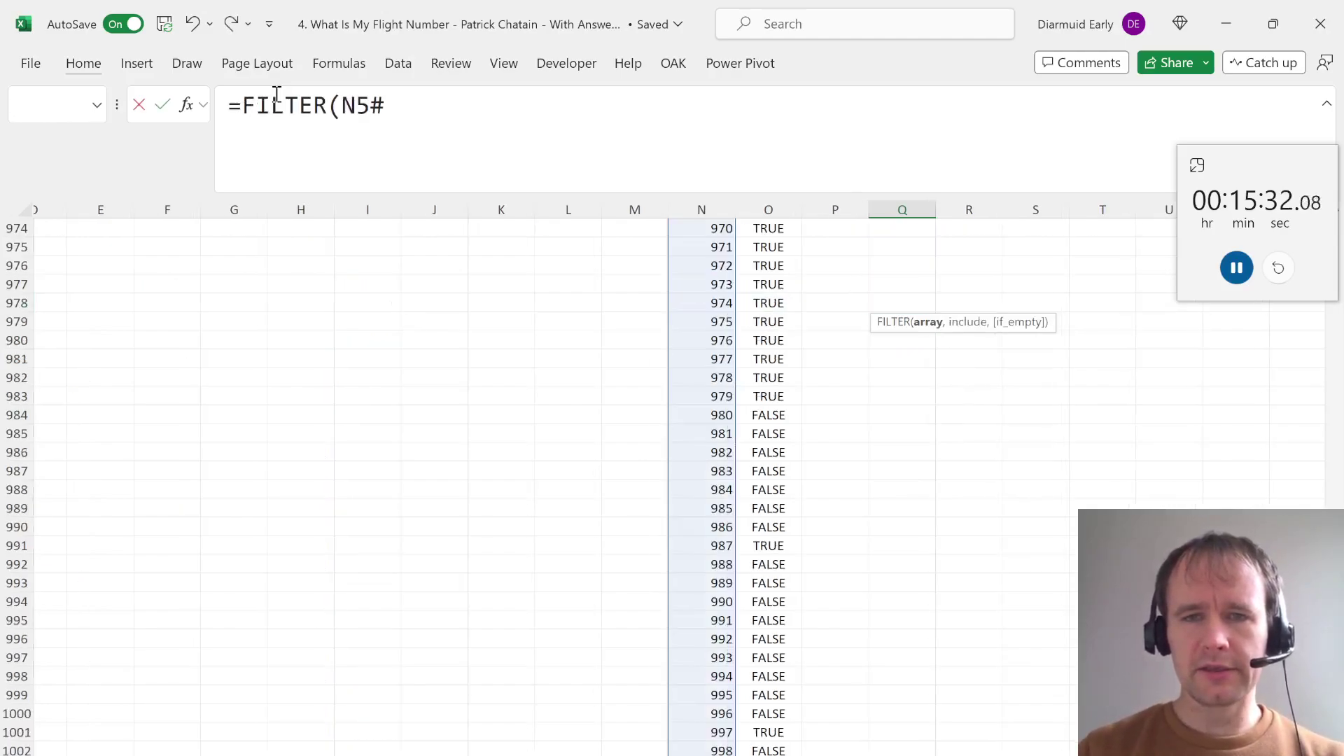
text(,)
key(Left)
key(Left)
key(ctrl+shift+Down)
text())
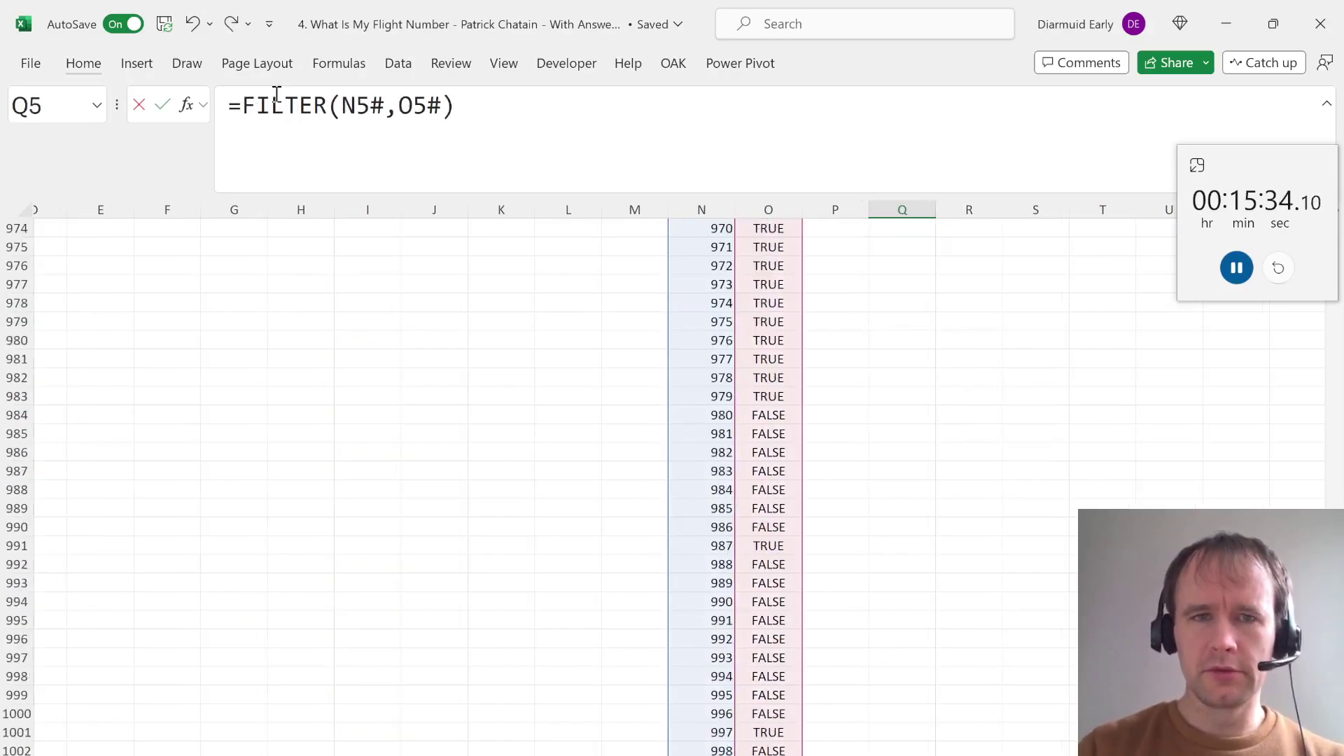
key(Return)
Examine the filtered numbers under the Sevens heading through to the end of the list
key(Up)
key(Up)
key(Down)
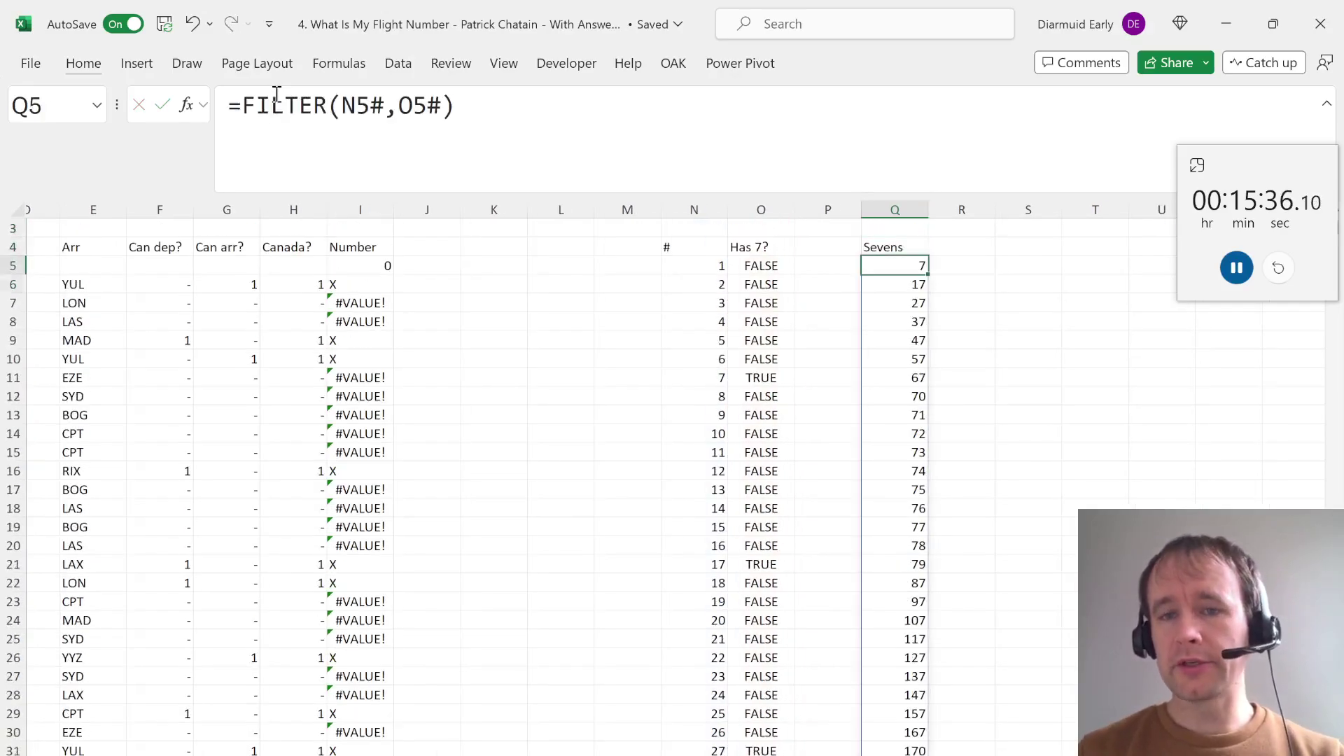
key(shift+Down)
key(shift+Down)
key(shift+Down)
key(shift+Down)
key(shift+Down)
key(shift+Down)
key(shift+Down)
key(shift+Down)
key(shift+Down)
key(shift+Down)
key(shift+Down)
key(shift+Down)
key(shift+Down)
key(shift+Down)
key(shift+Down)
key(shift+Down)
key(ctrl+shift+Down)
key(Up)
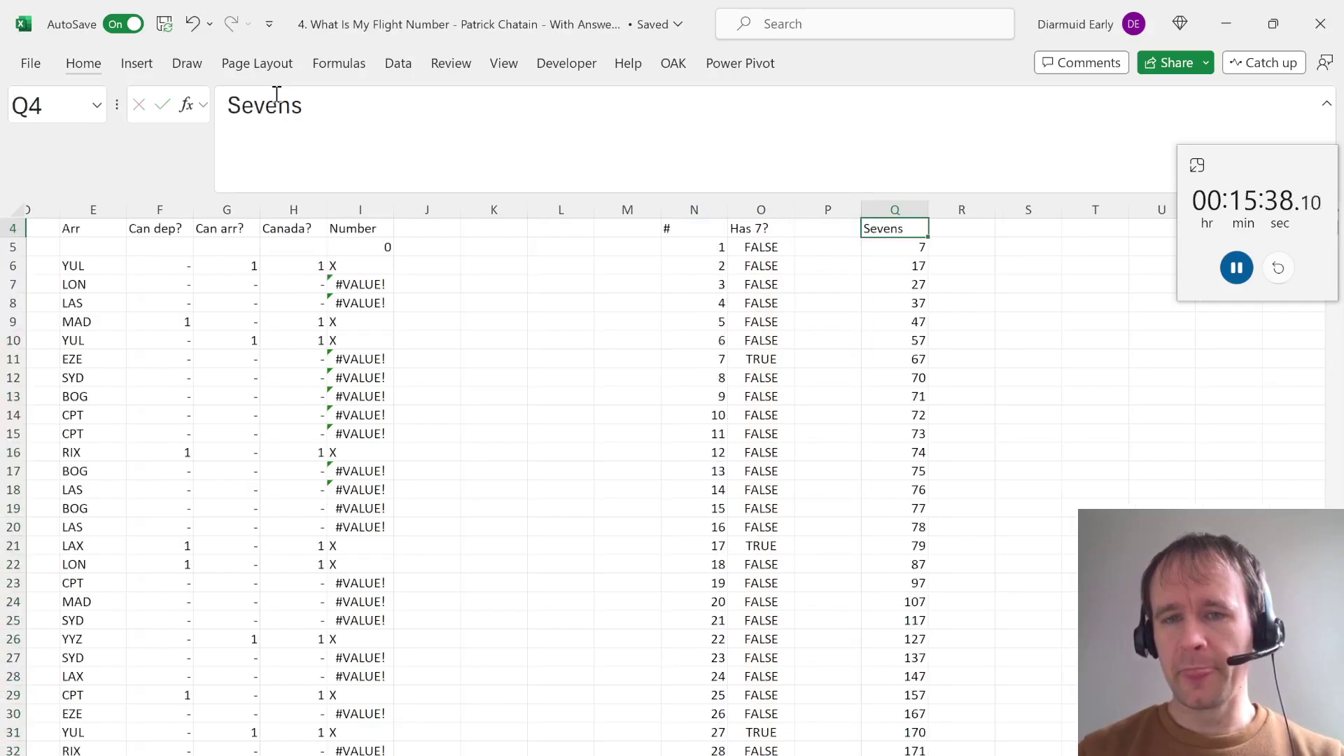
key(Up)
key(Up)
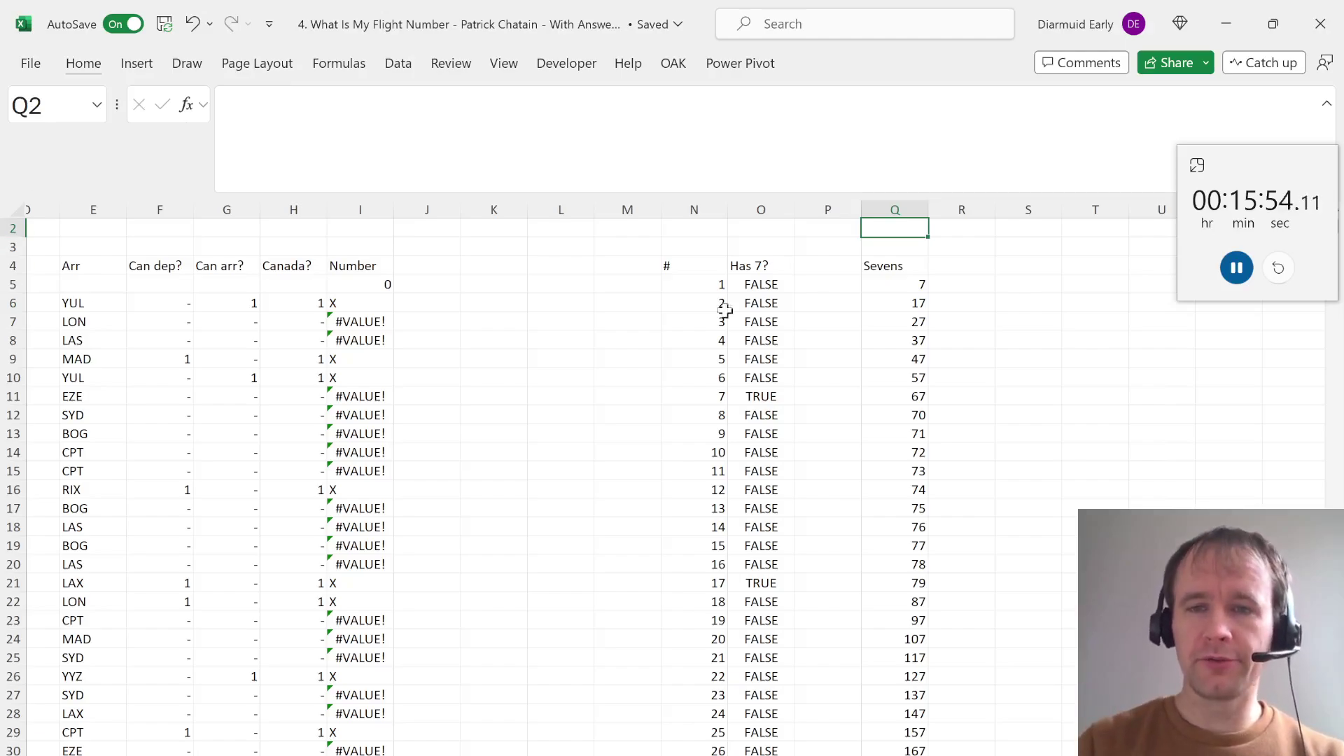
Enter the test value 43 in S7
click(1031, 321)
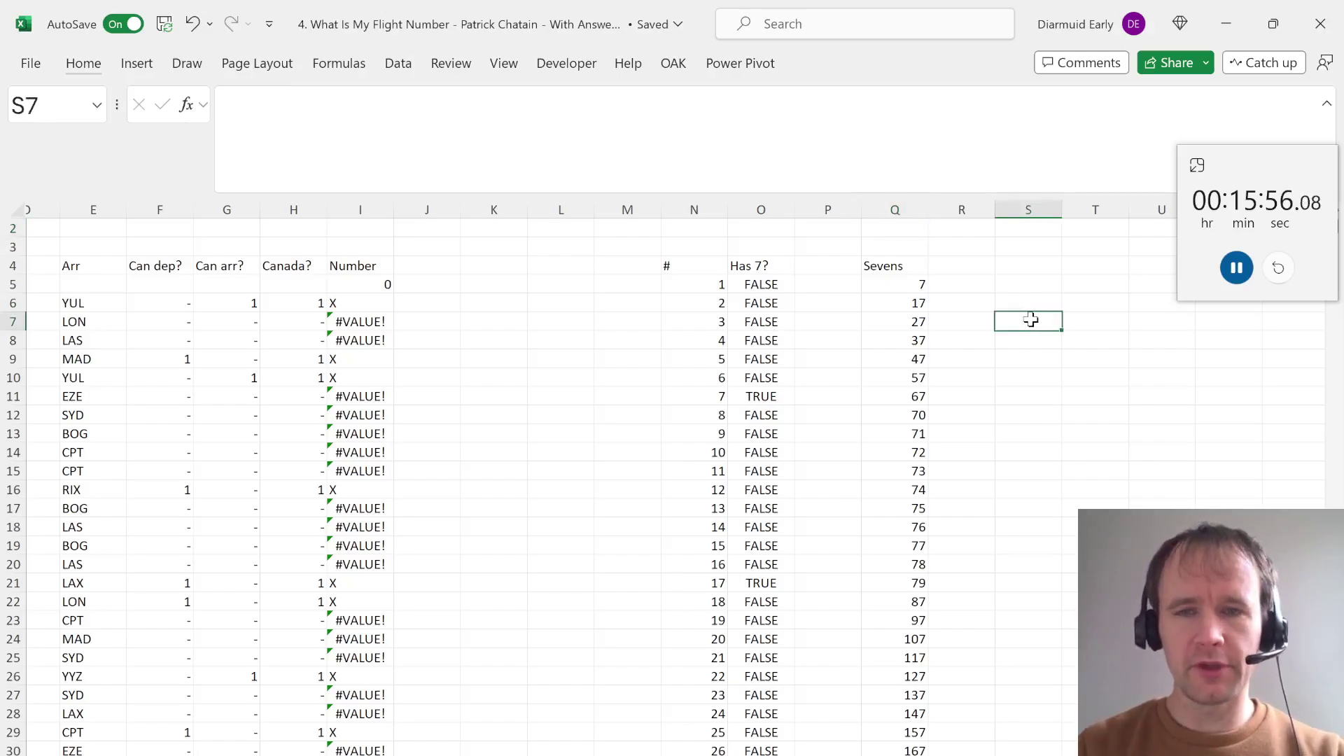
text(43)
key(Tab)
Enter =XLOOKUP(S7,Q5#,Q5#,,1) in T7 to return the exact or next larger number from the Sevens list
text(=xl)
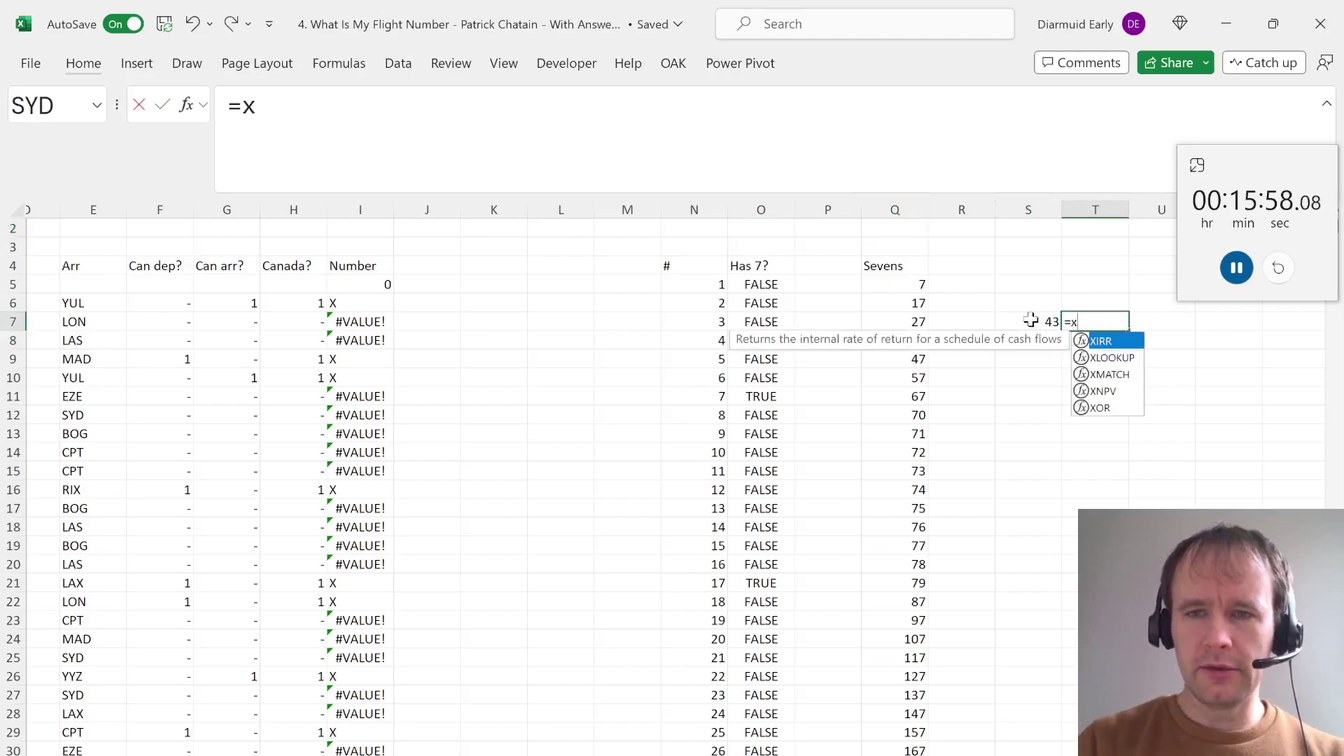
key(Tab)
key(Left)
text(,)
key(Up)
key(Up)
key(Left)
key(Left)
key(Left)
key(ctrl+shift+Down)
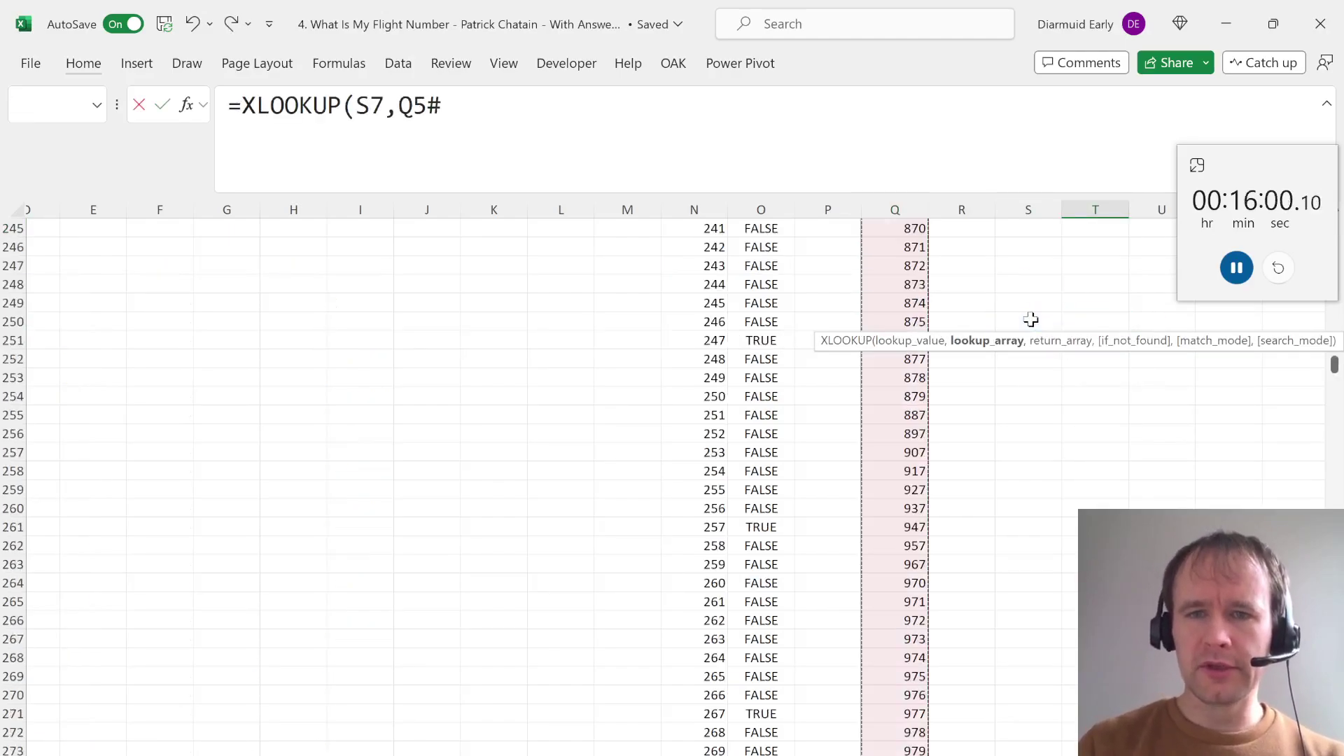
text(,)
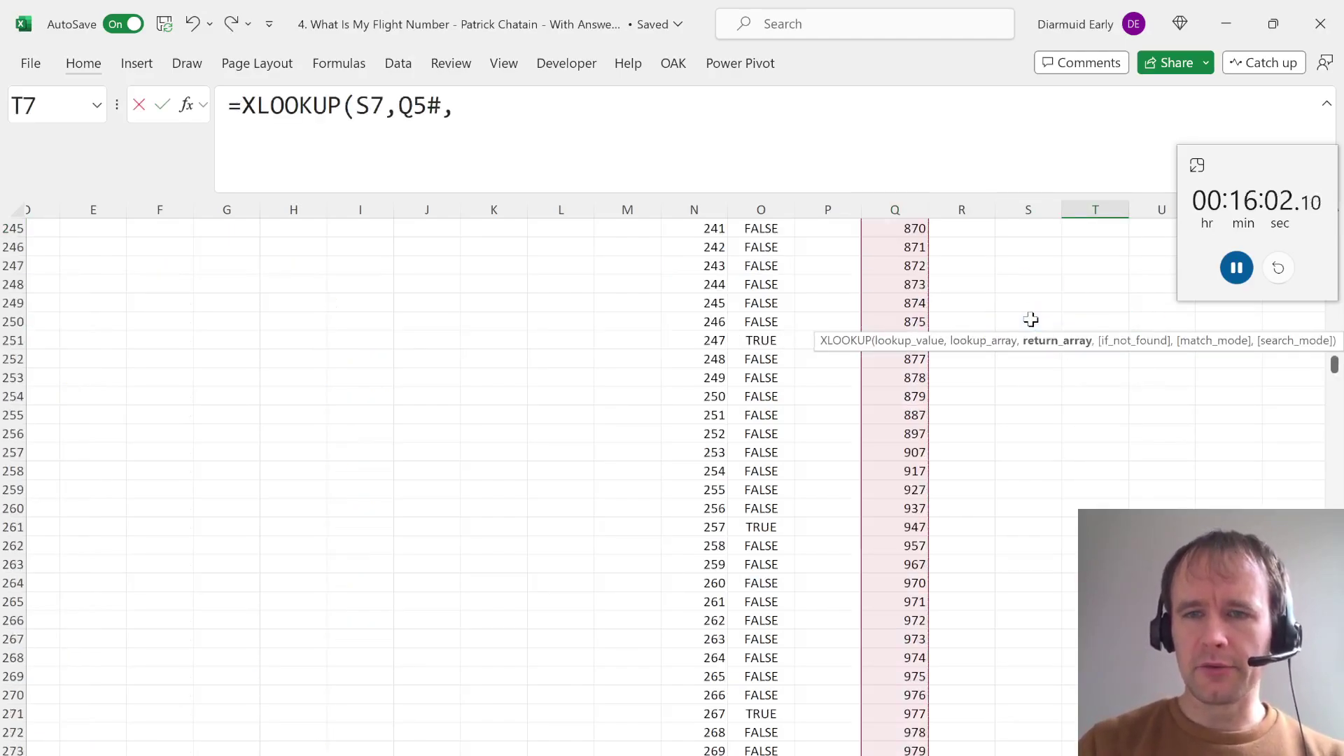
key(Left)
key(Left)
key(Left)
key(Up)
key(Up)
key(Up)
key(Down)
key(ctrl+shift+Down)
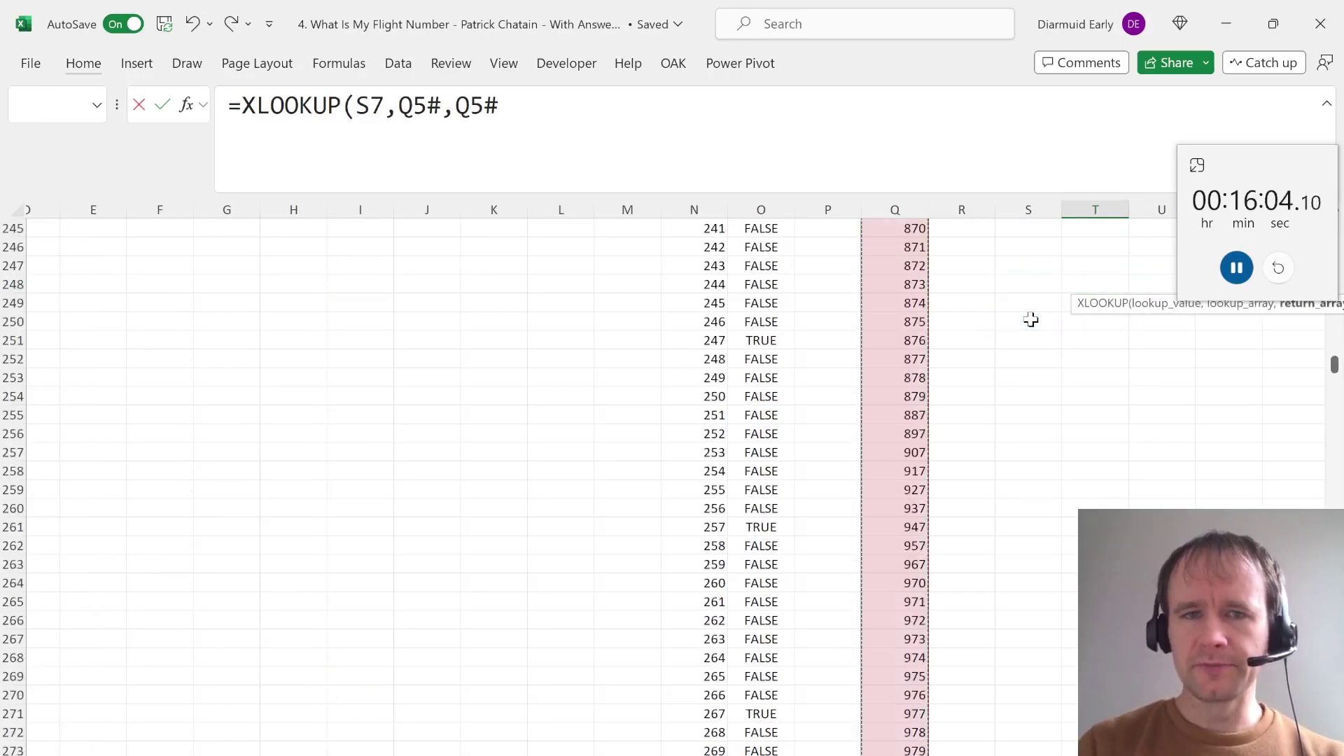
scroll(1030, 320, up, 20)
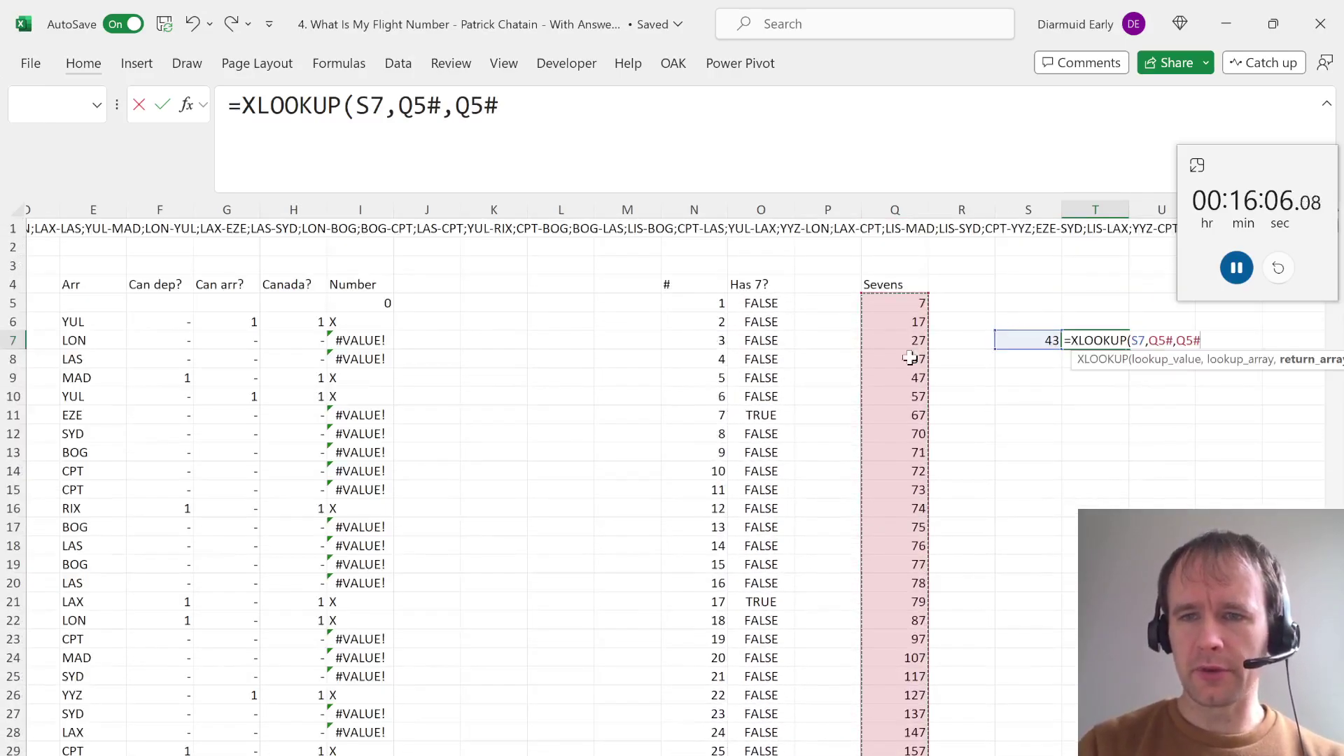
text(,,)
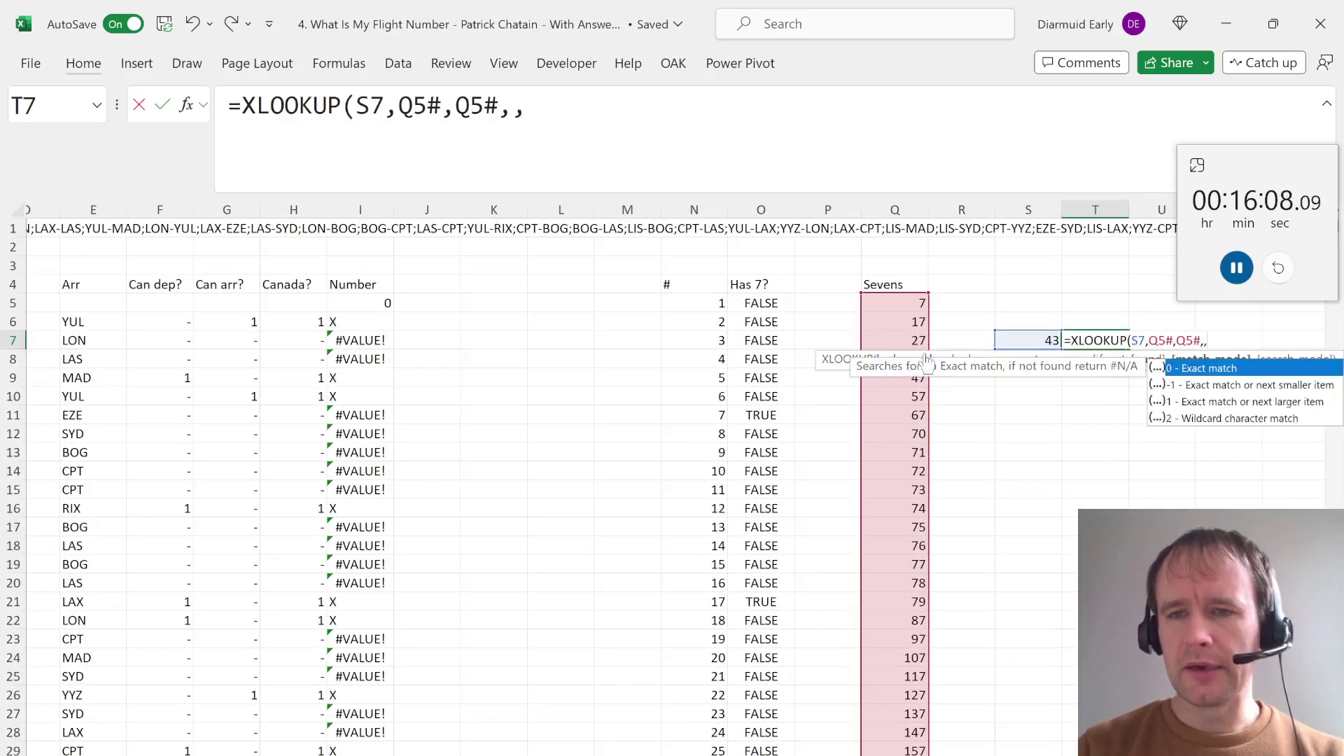
key(Down)
key(Down)
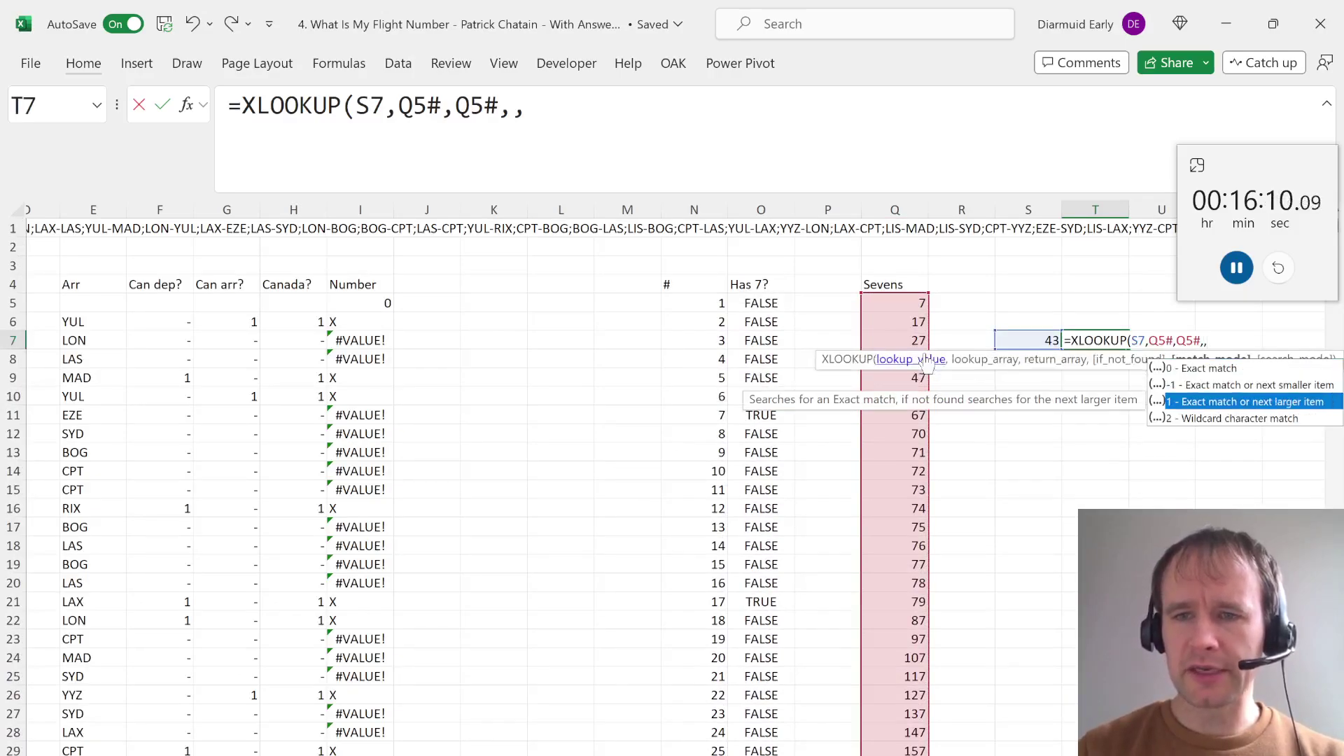
key(Tab)
text())
key(Return)
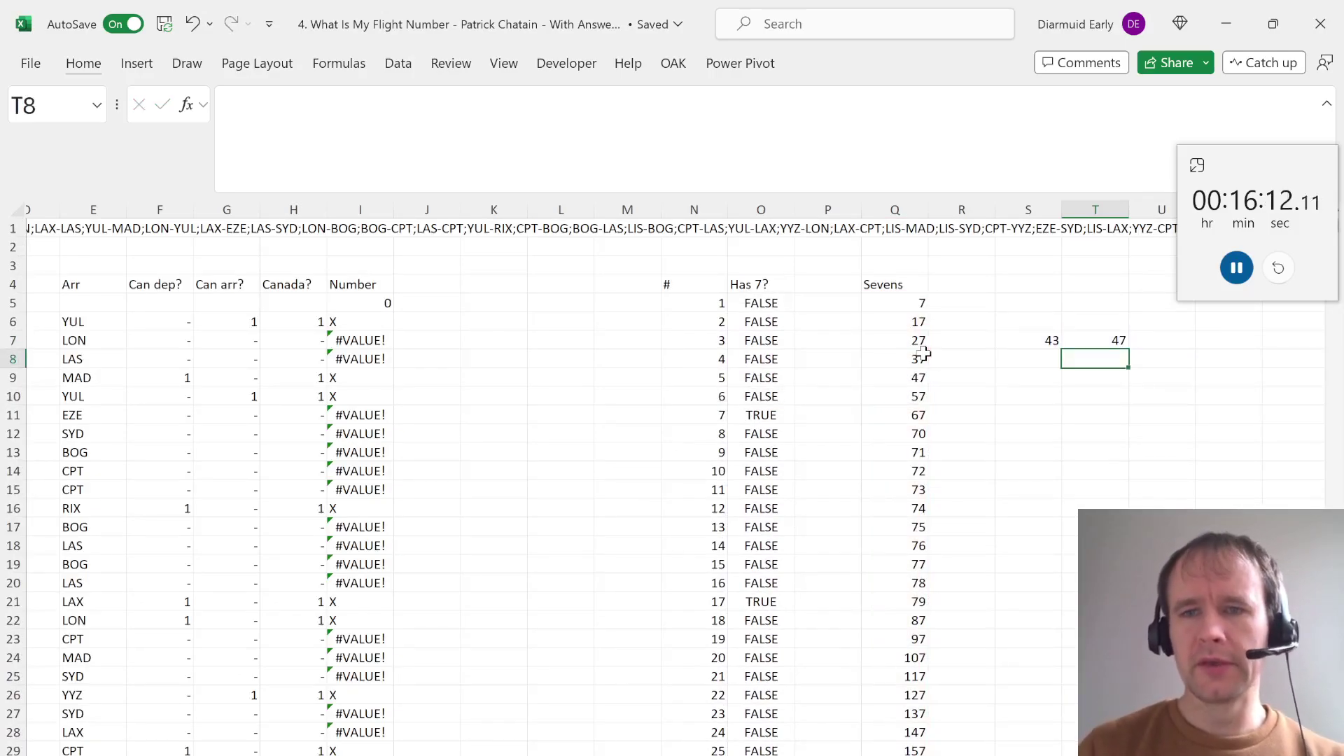
Name the whole spilled Sevens list starting at Q5 "sevens"
key(Up)
key(Left)
key(Right)
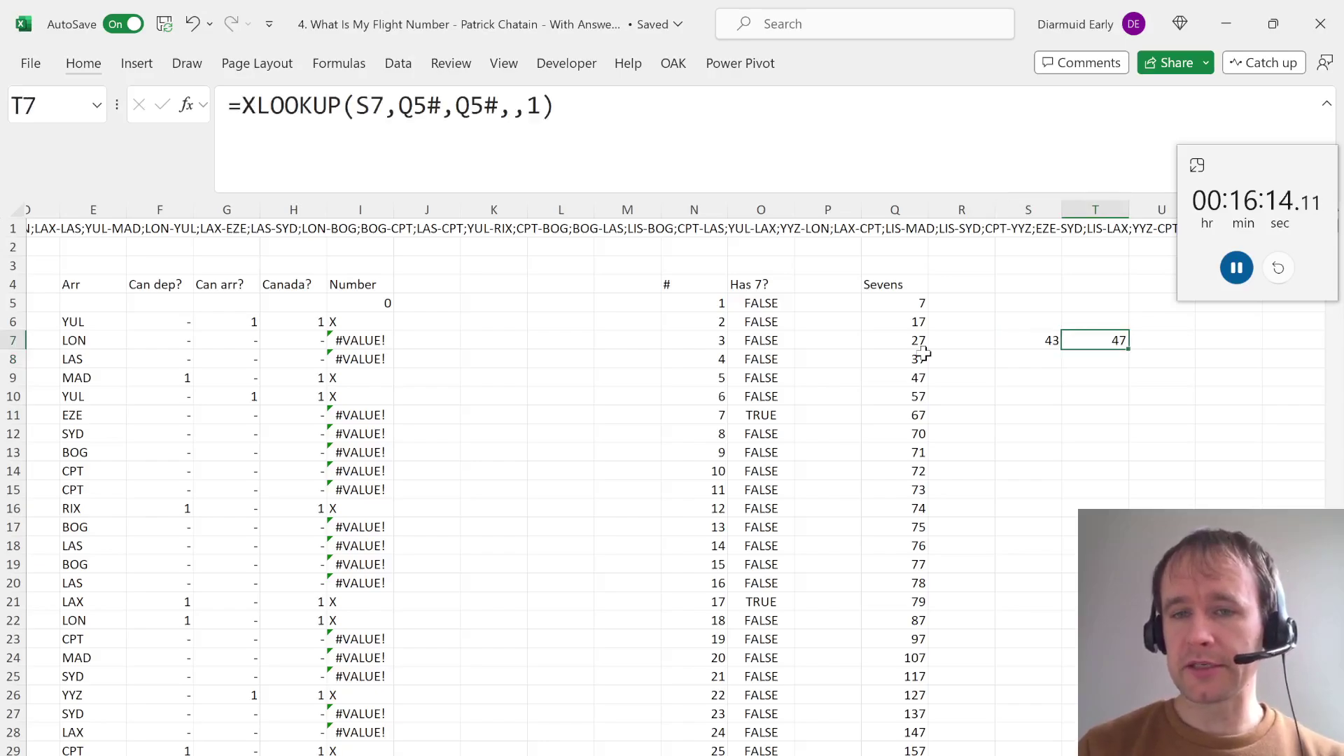
key(Left)
key(shift+Right)
key(Left)
key(Left)
key(Up)
key(Up)
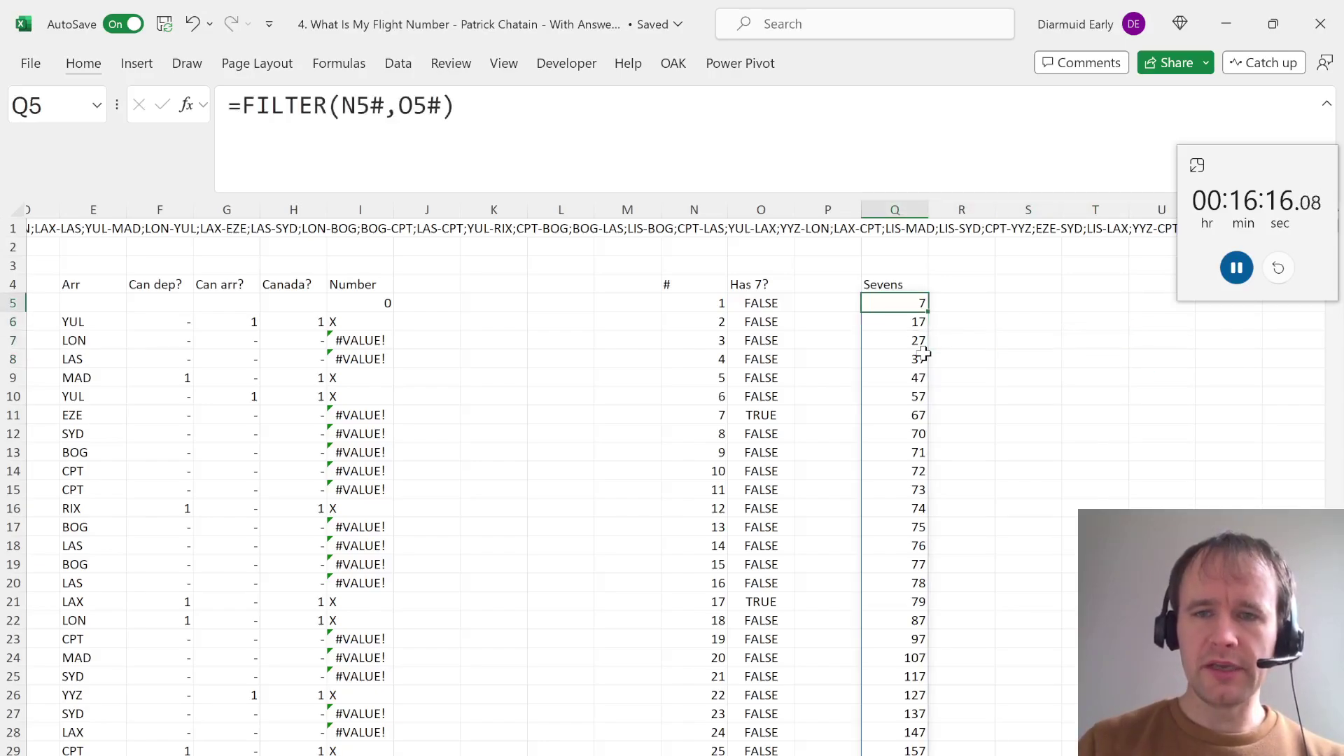
key(ctrl+shift+Down)
click(35, 105)
text(sevens)
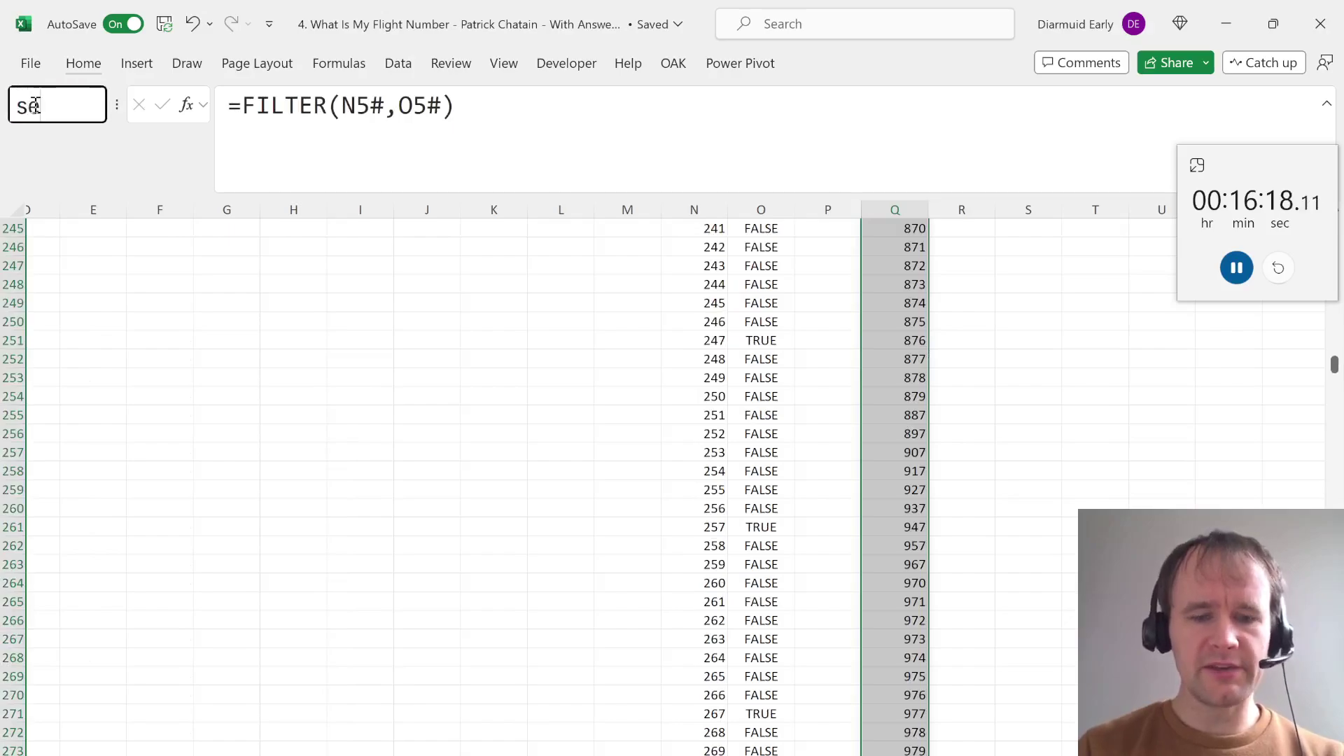
key(Return)
Replace the "X" in the Number formula in I6 with XLOOKUP(I5+1,sevens,sevens,,1), keeping I5+1 for flights outside Canada
key(Left)
key(Left)
key(Home)
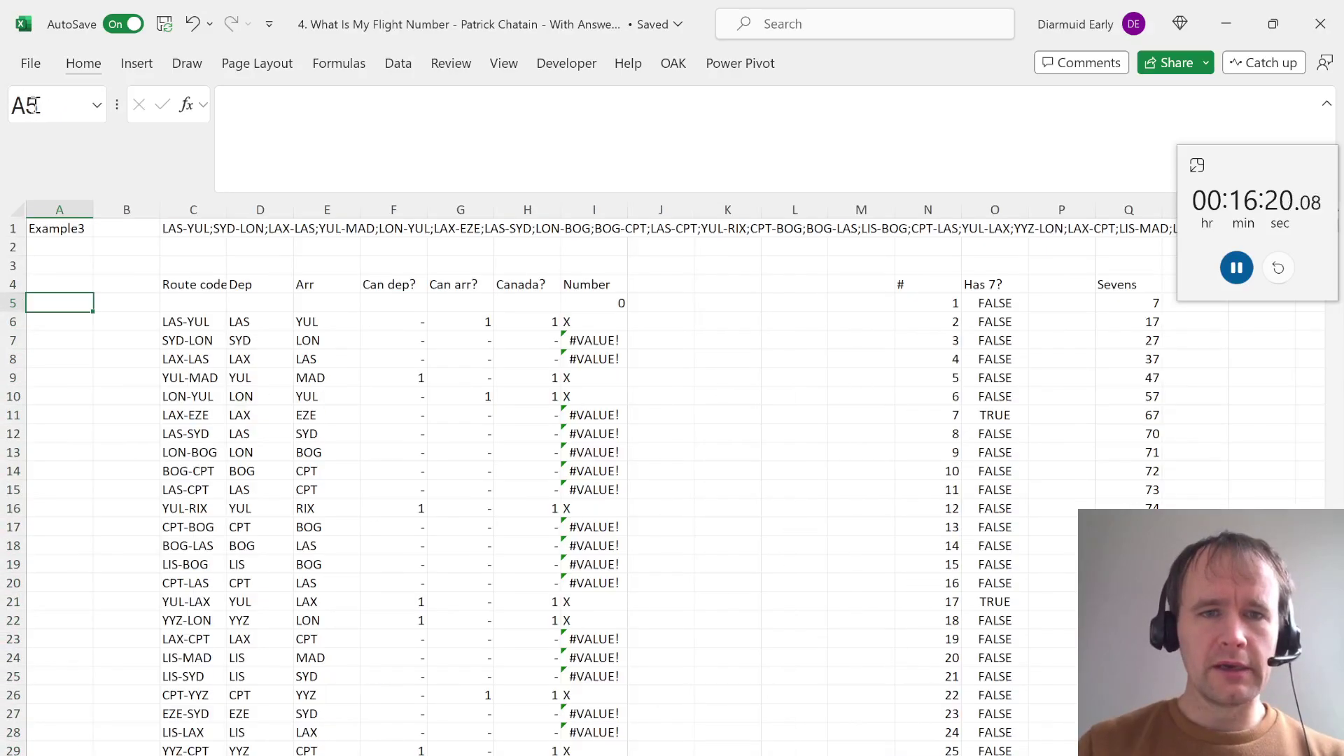
key(Down)
key(Right)
key(Right)
key(ctrl+Right)
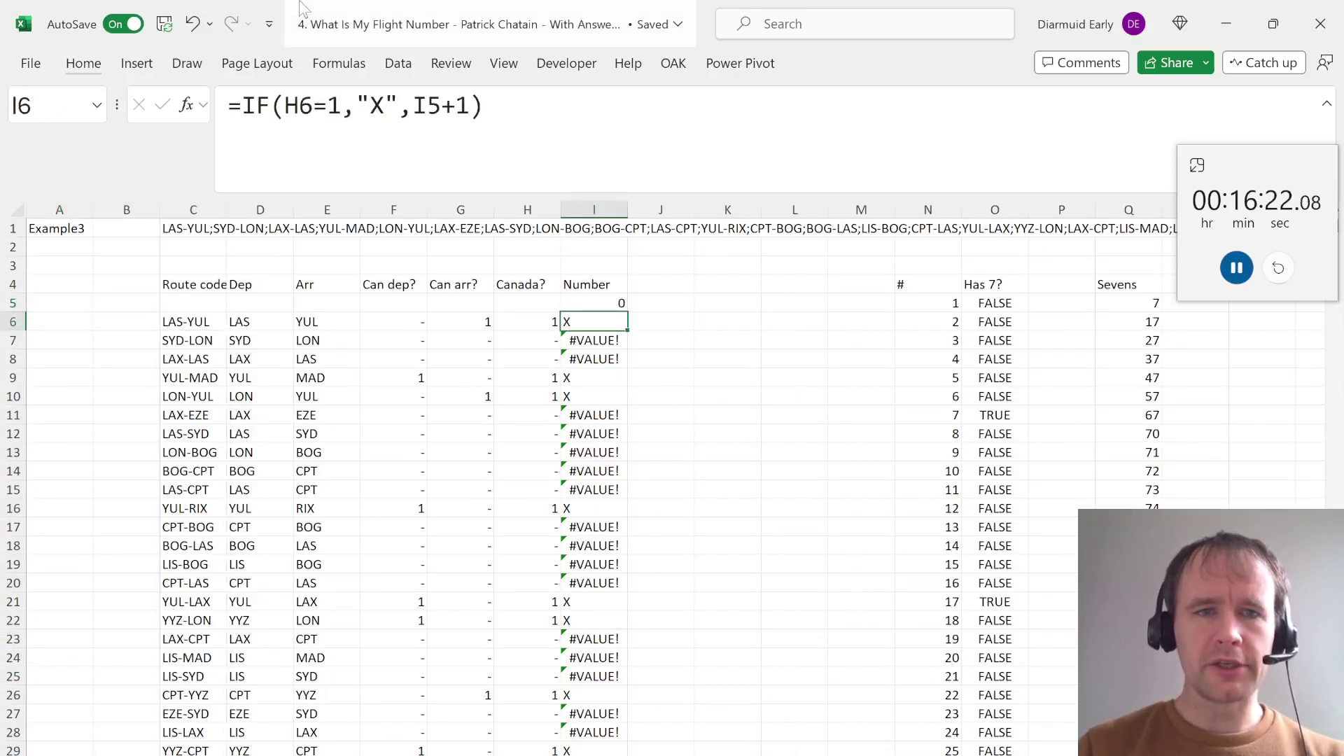
click(357, 99)
drag(357, 98, 398, 106)
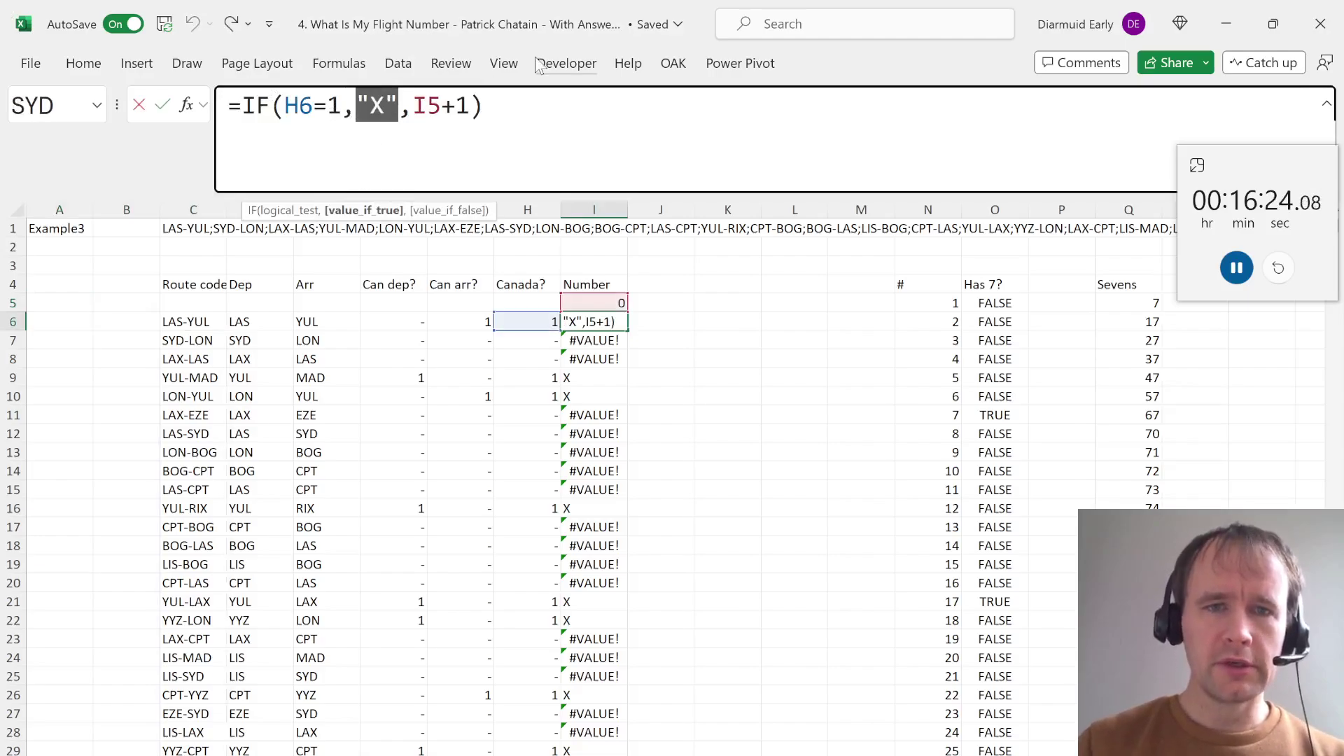
text(XLOOKUP()
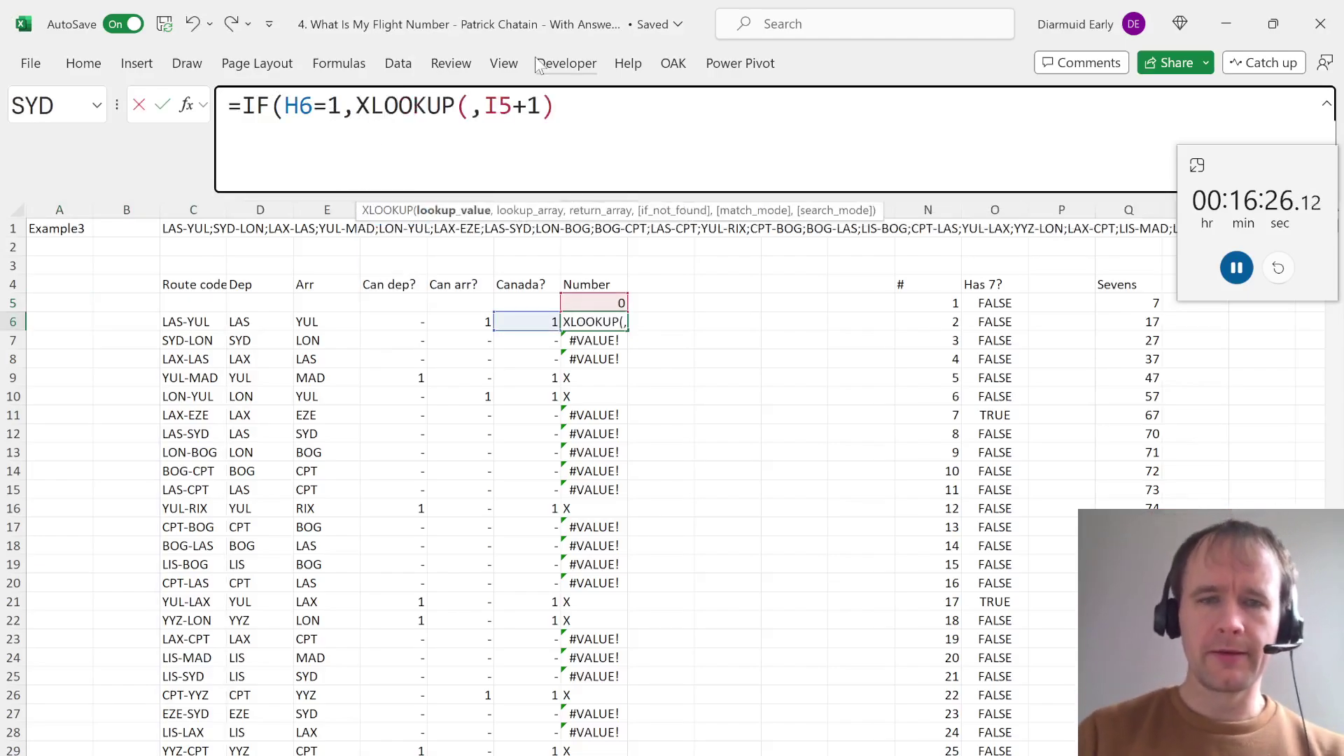
text(I)
text(5+1,)
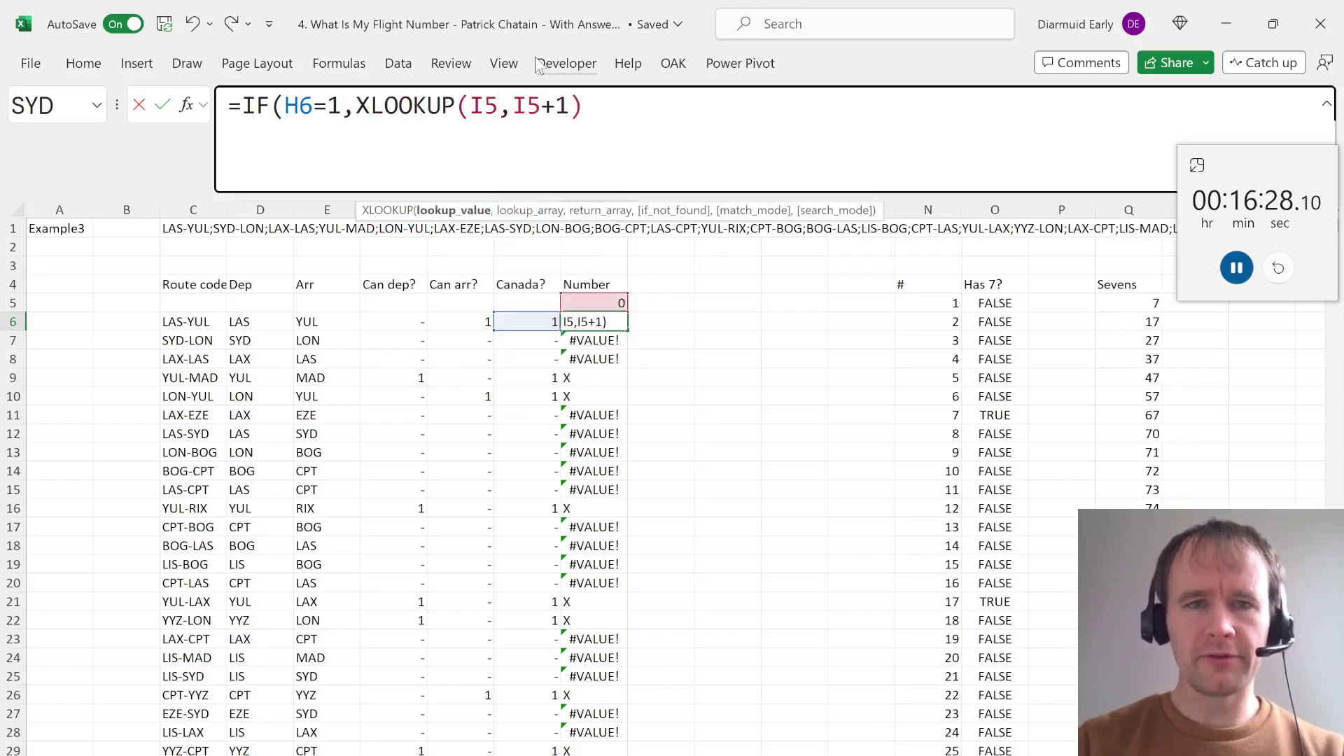
text(sevens,sev)
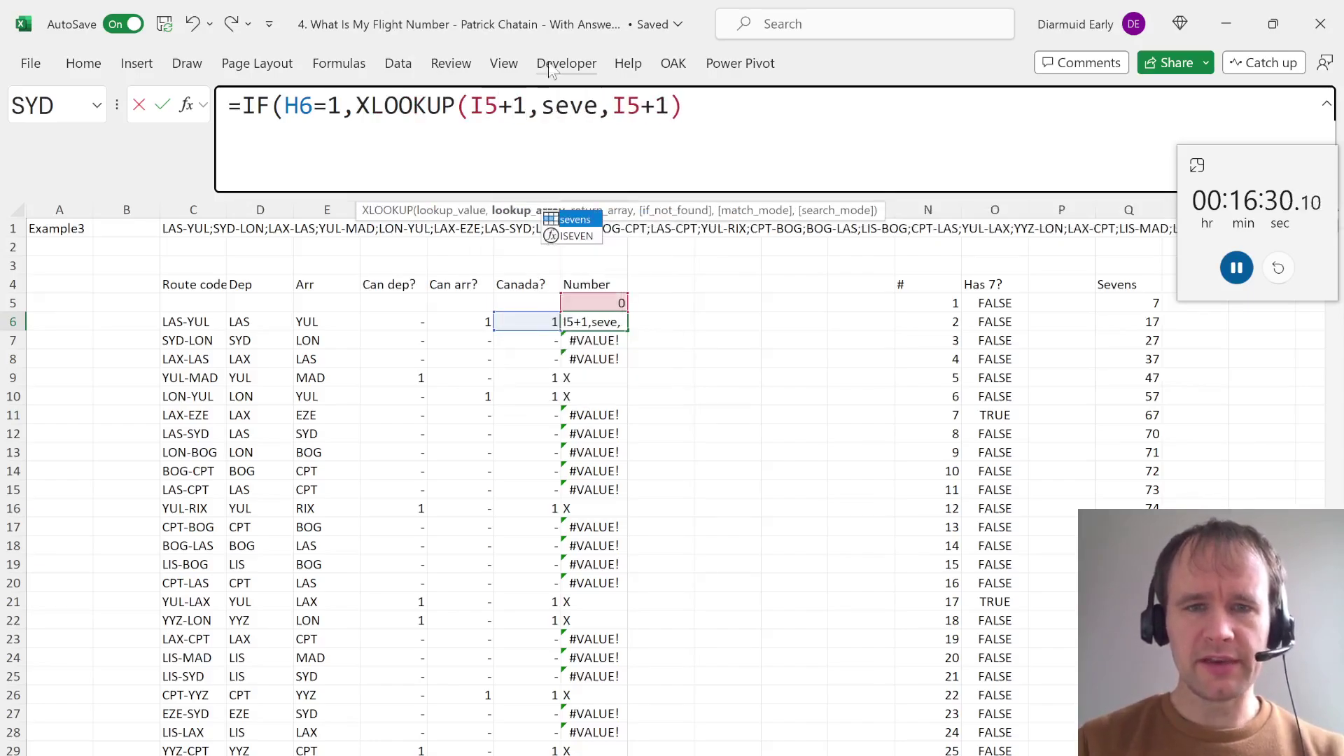
key(Tab)
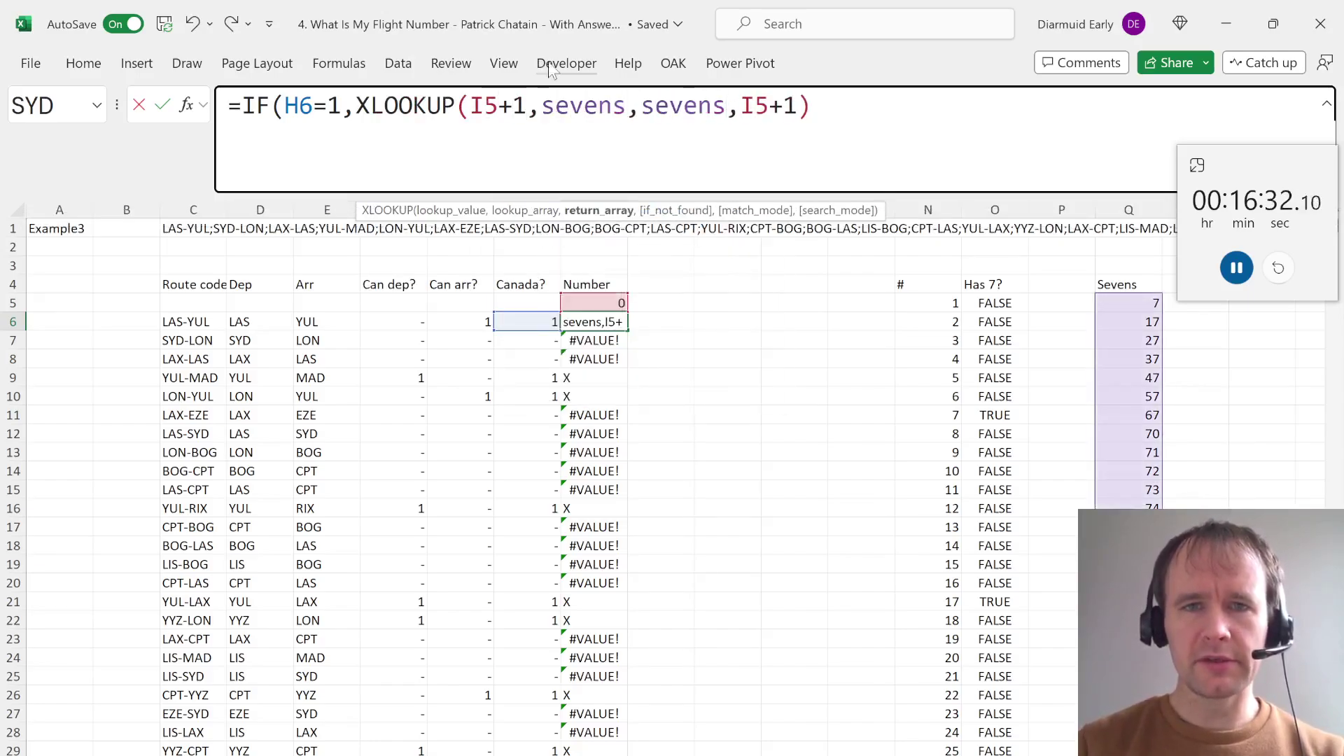
text(,,)
text(1),)
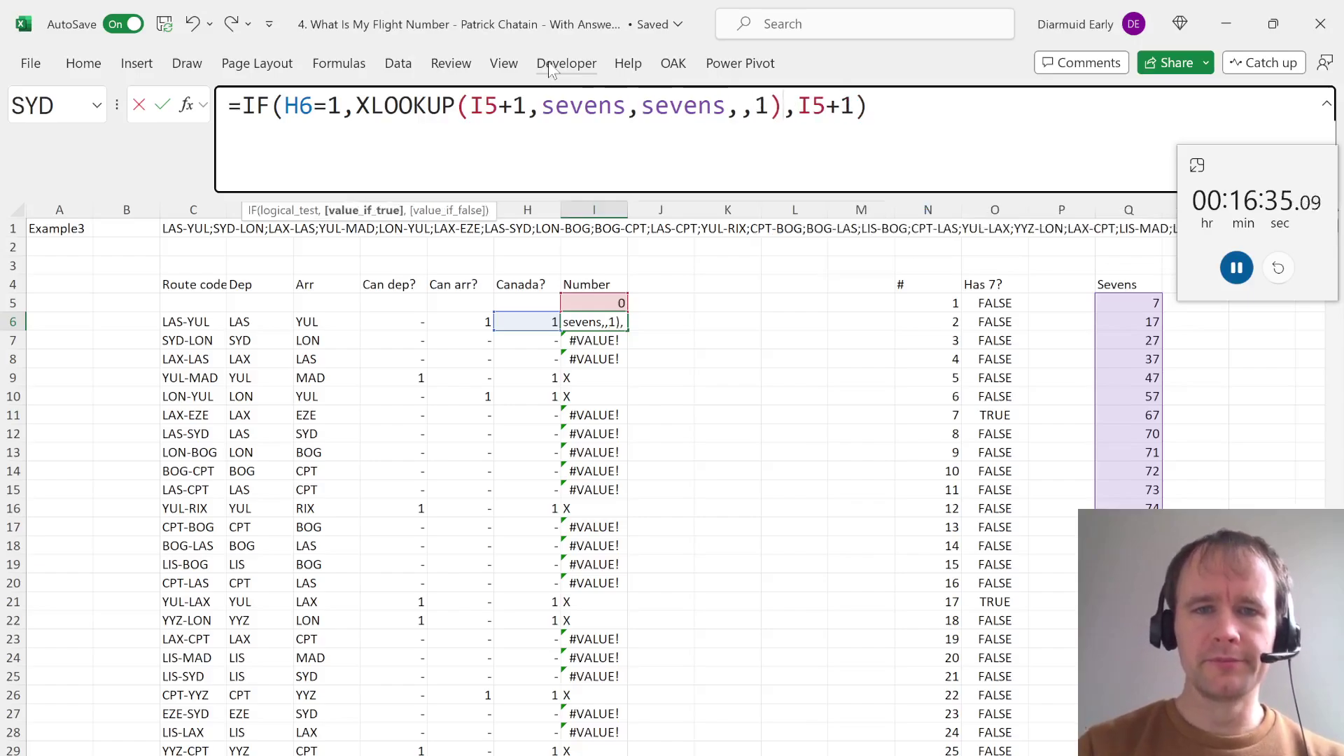
key(Return)
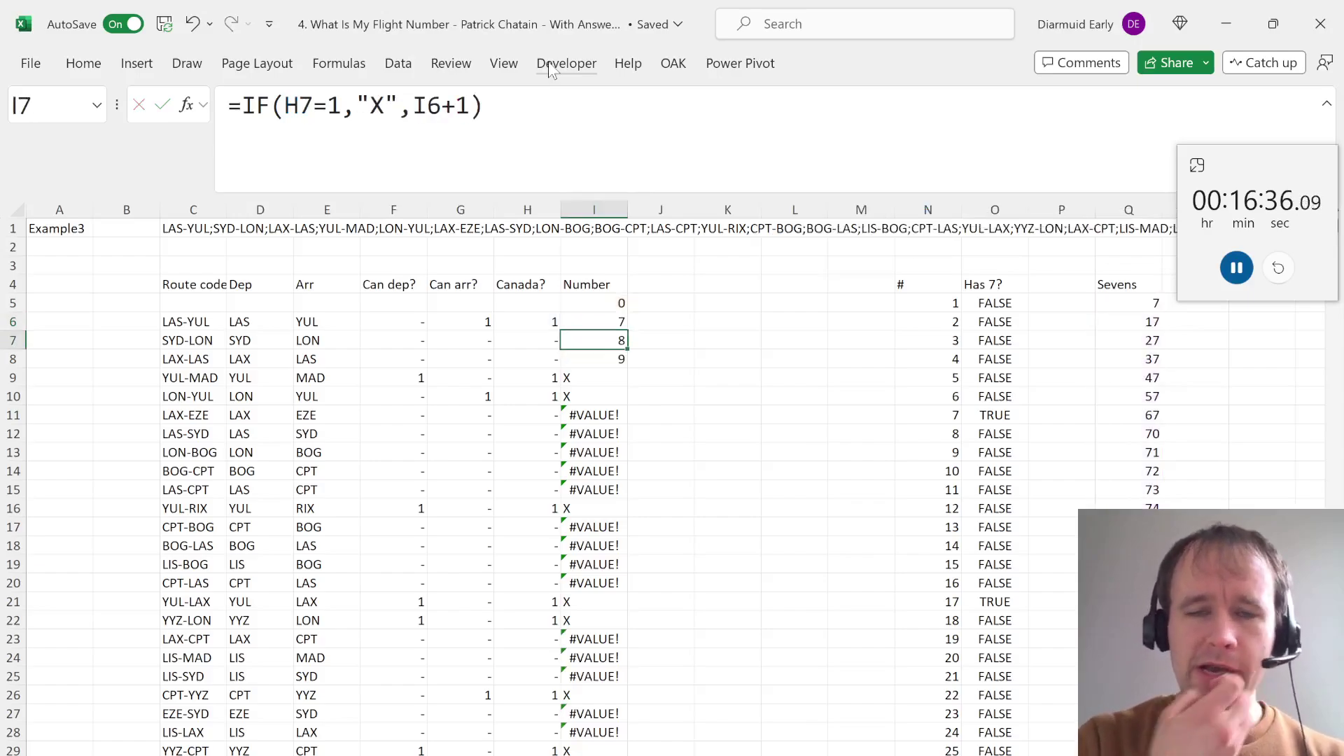
Fill the updated Number formula from I6 down through the last flight row
key(Up)
key(Down)
key(Down)
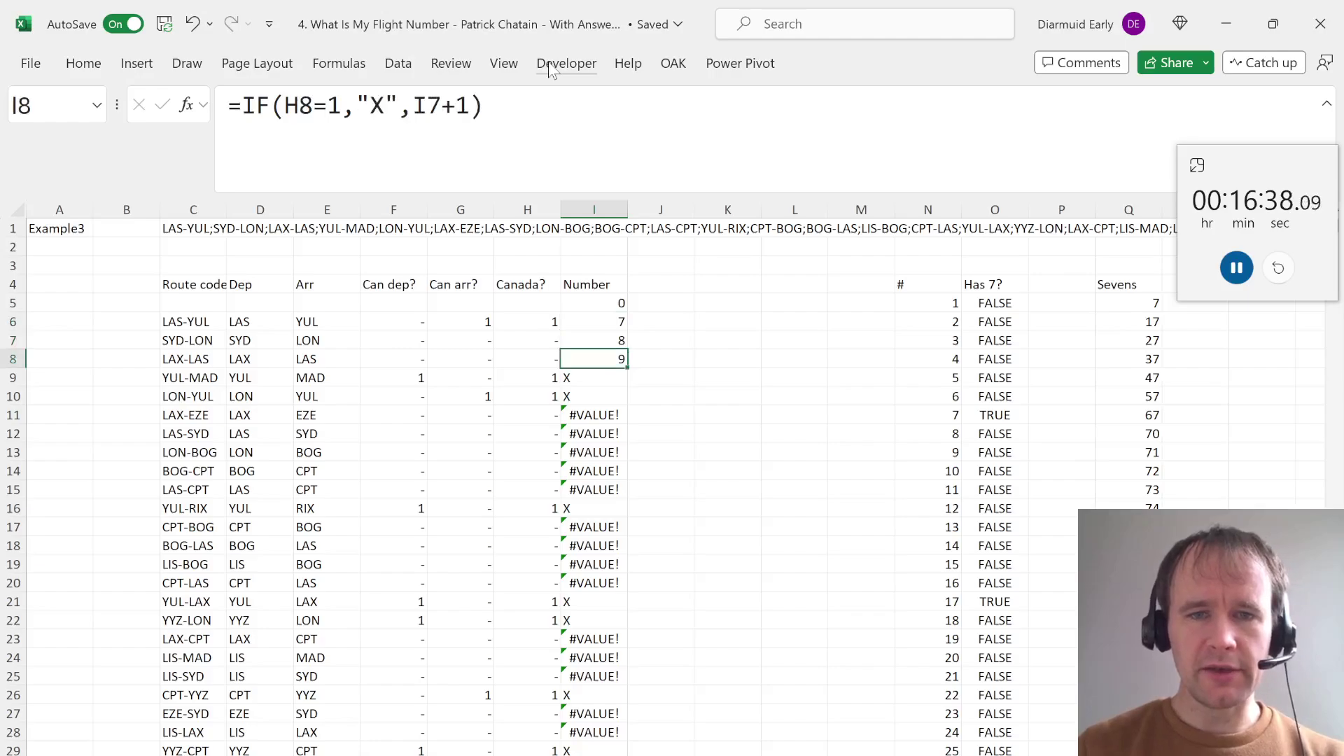
key(Up)
key(Up)
key(ctrl+shift+Down)
key(ctrl+d)
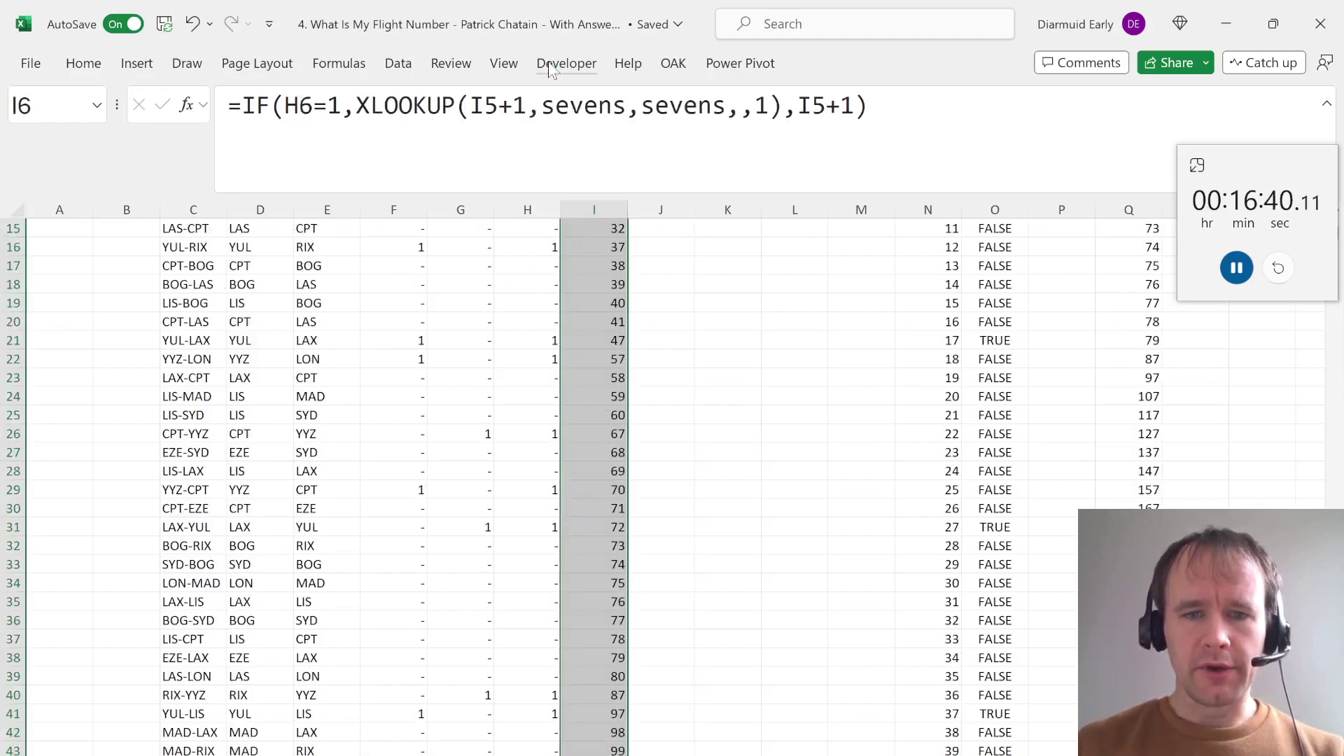
Check the last flight number at the end of the Number column and return to the sheet with the Level 3 questions
key(Left)
key(Right)
key(ctrl+Down)
key(Down)
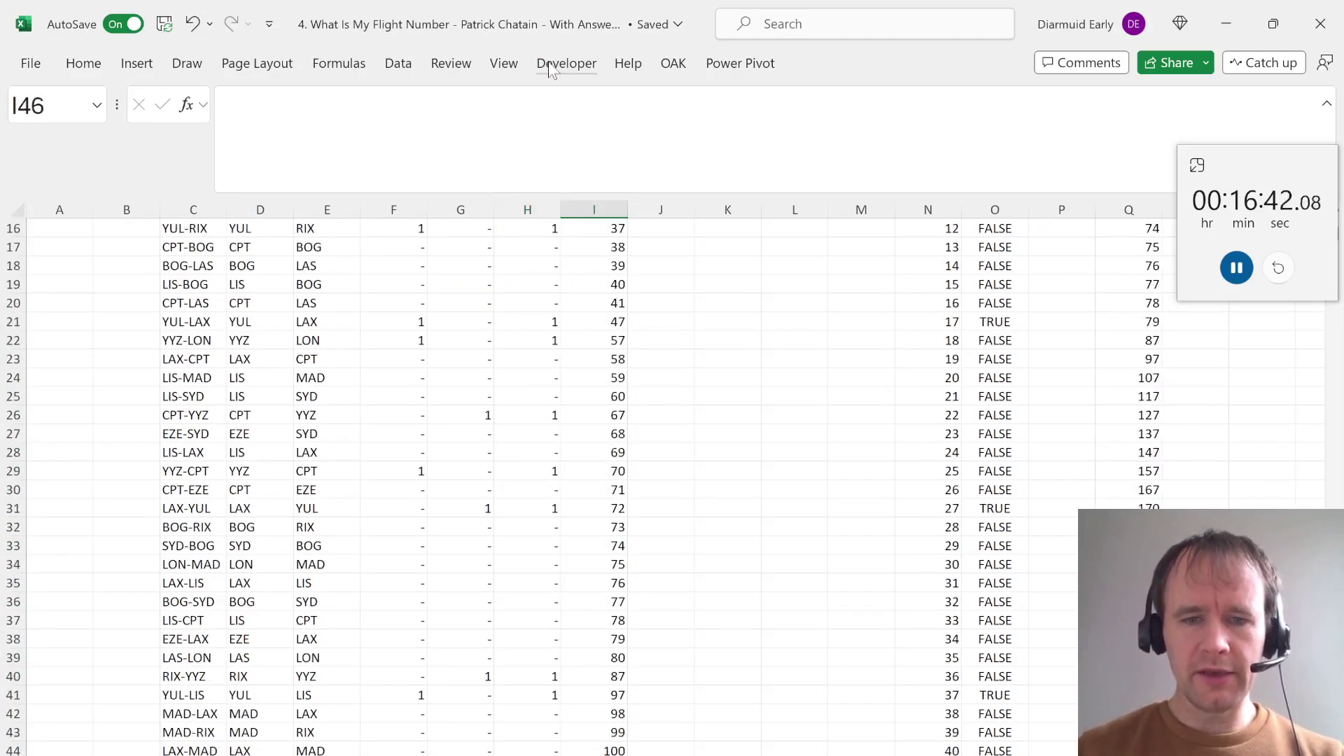
key(Up)
key(ctrl+Page_Up)
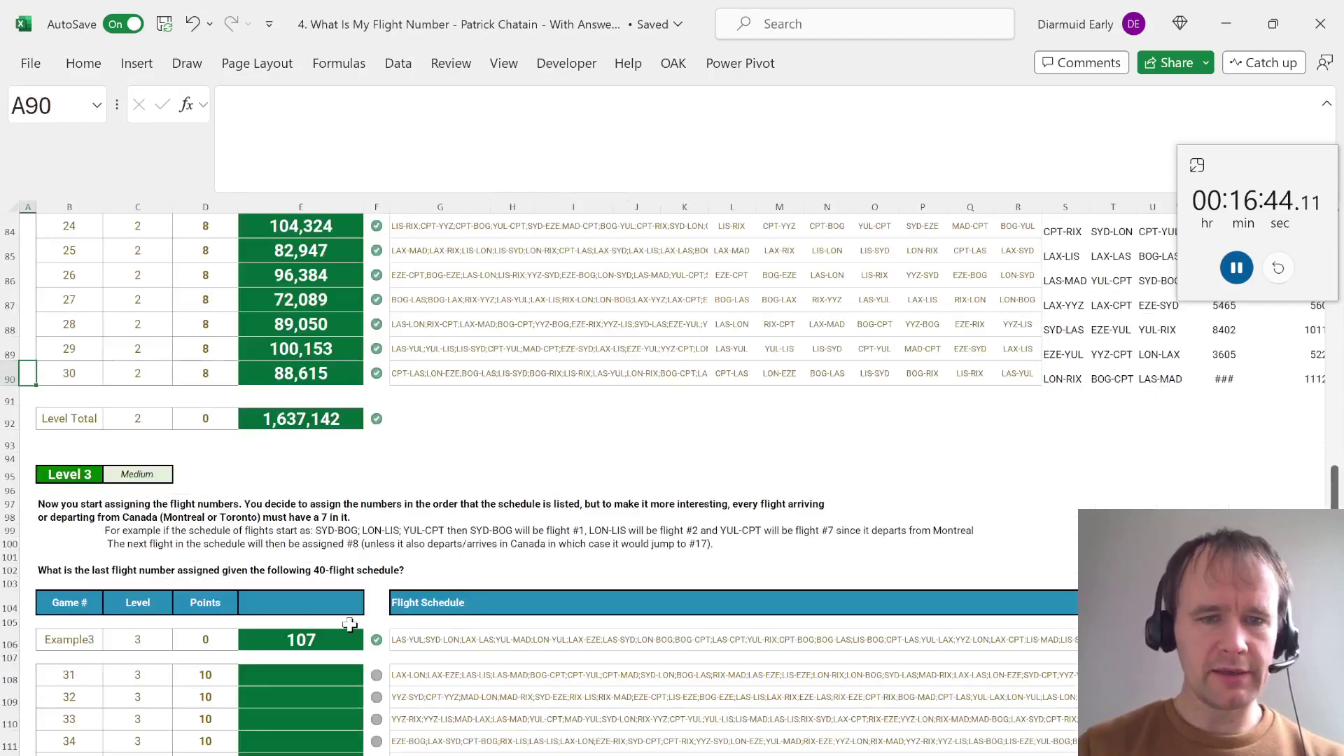
Look through the game numbers of the Level 3 questions, from game 31 to game 50, on the Case sheet
click(324, 640)
key(Down)
key(Left)
key(Left)
key(Left)
key(Down)
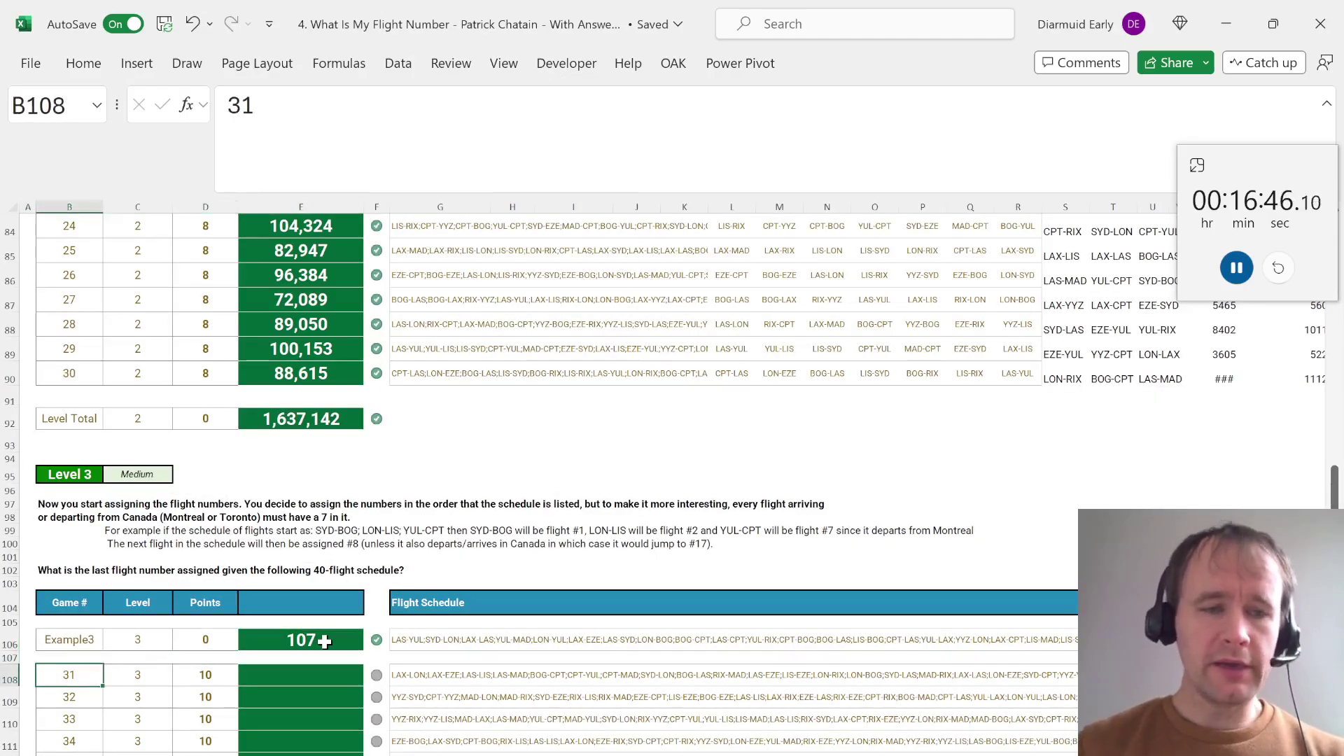
key(ctrl+shift+Down)
key(shift+Down)
key(shift+Down)
key(shift+Down)
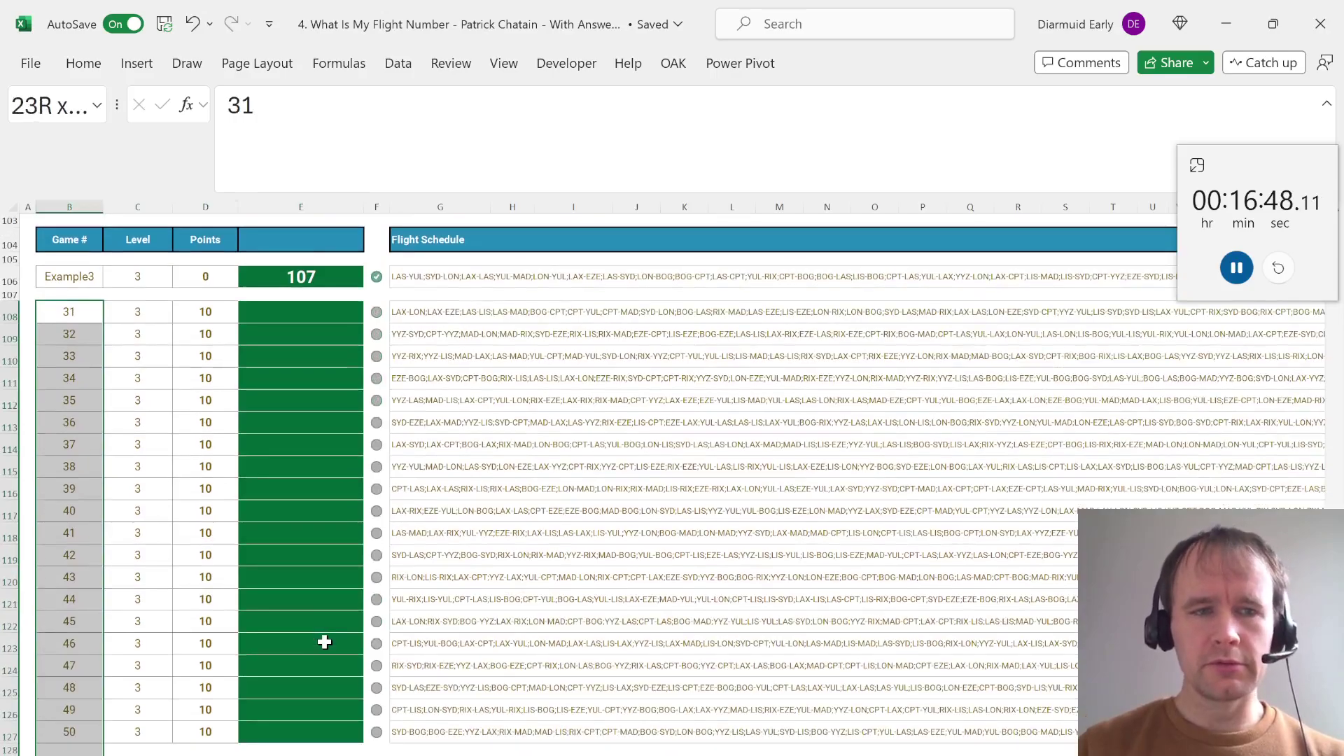
Set the game number in A1 of the Model sheet to 31
key(ctrl+Page_Down)
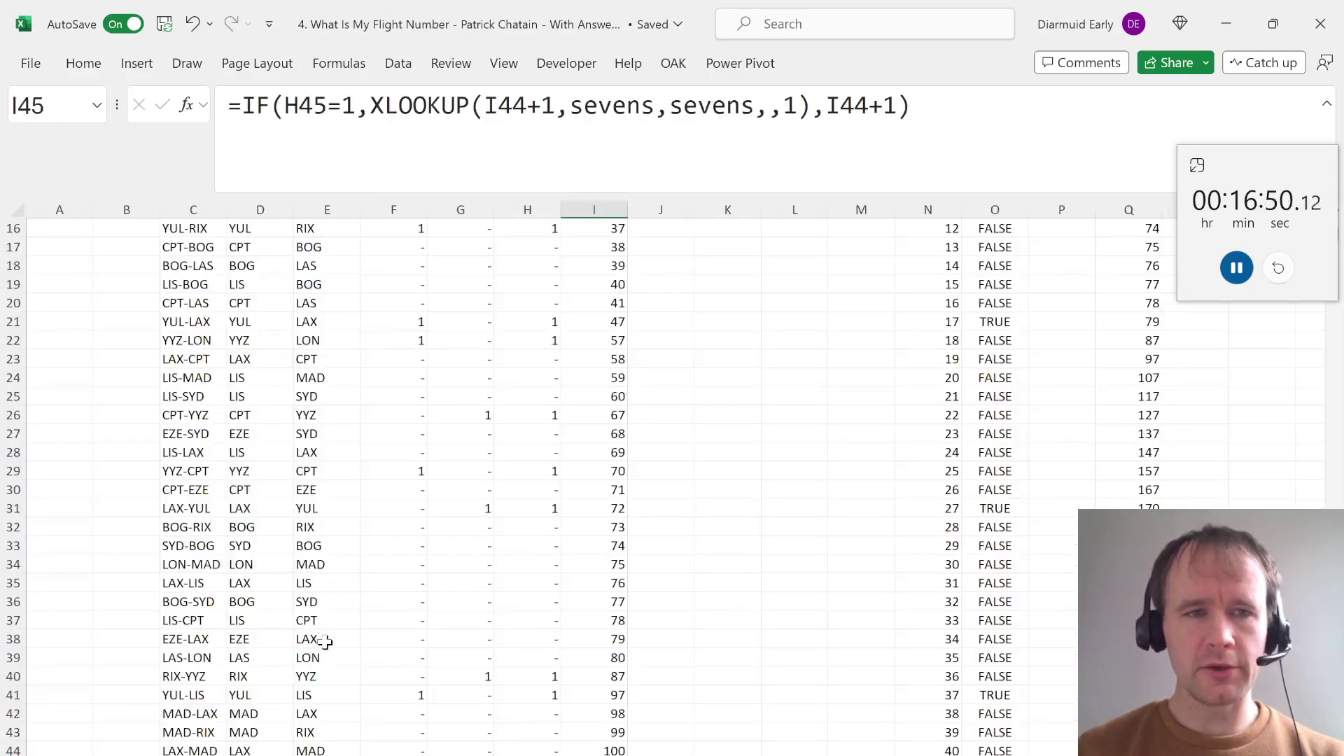
key(ctrl+Home)
text(31)
key(Return)
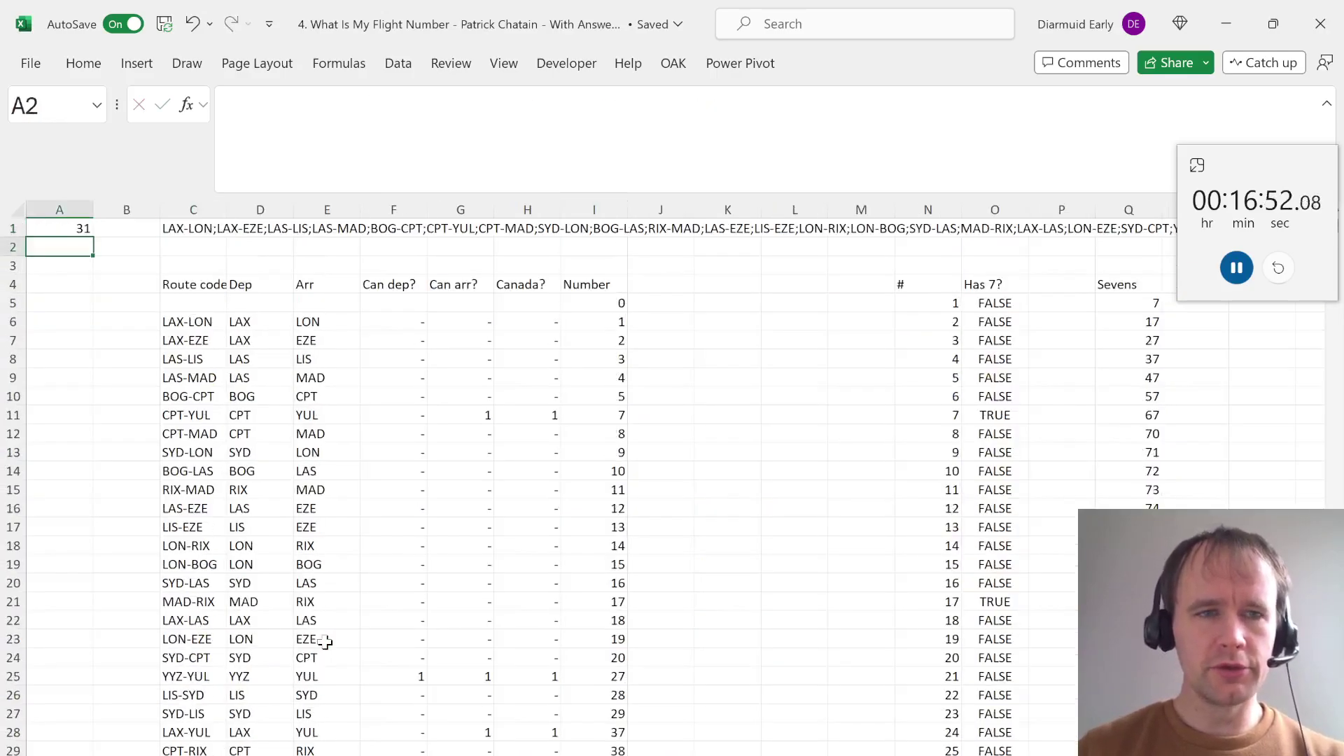
Copy the last flight number from I45 and paste it as a value into the game 31 answer cell, E108 on the Case sheet
key(Down)
key(Down)
key(Down)
key(Right)
key(Right)
key(Right)
key(Down)
key(Right)
scroll(325, 642, down, 5)
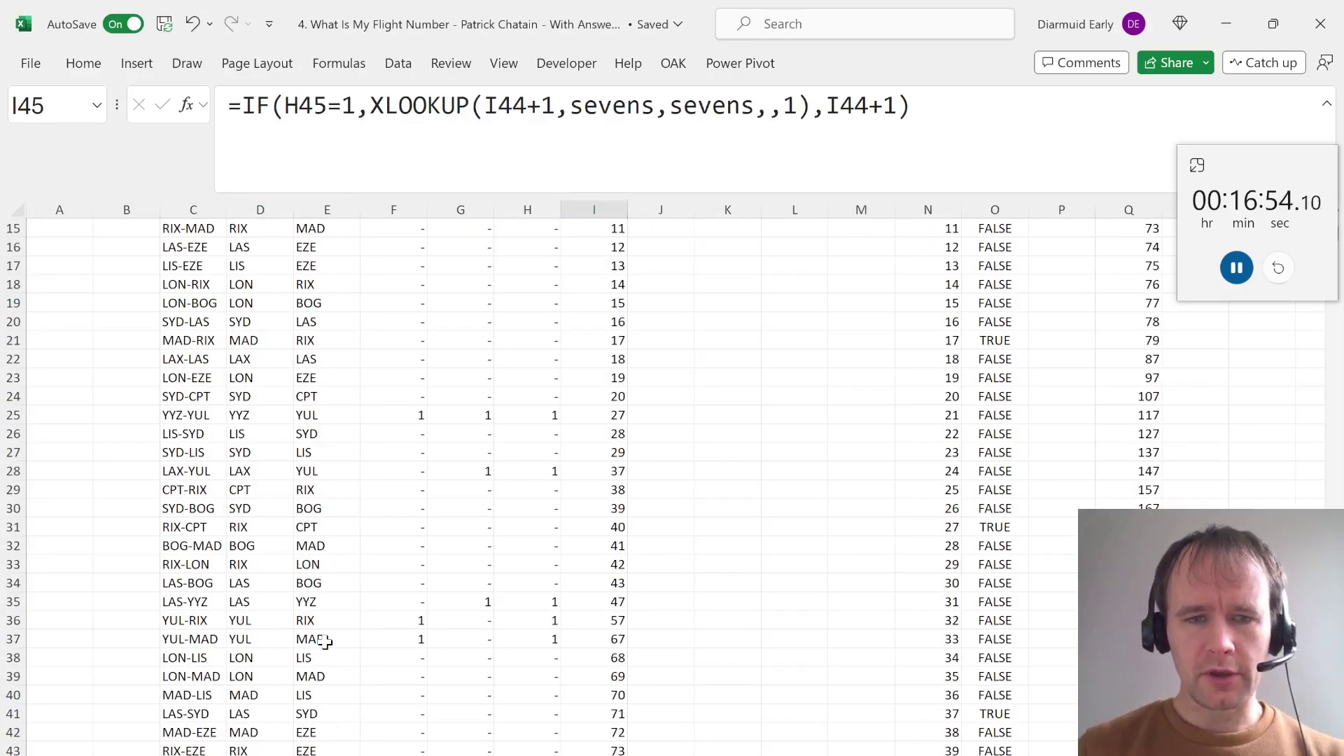
key(ctrl+Page_Up)
key(Right)
key(Right)
key(Right)
key(ctrl+alt+v)
key(v)
key(Return)
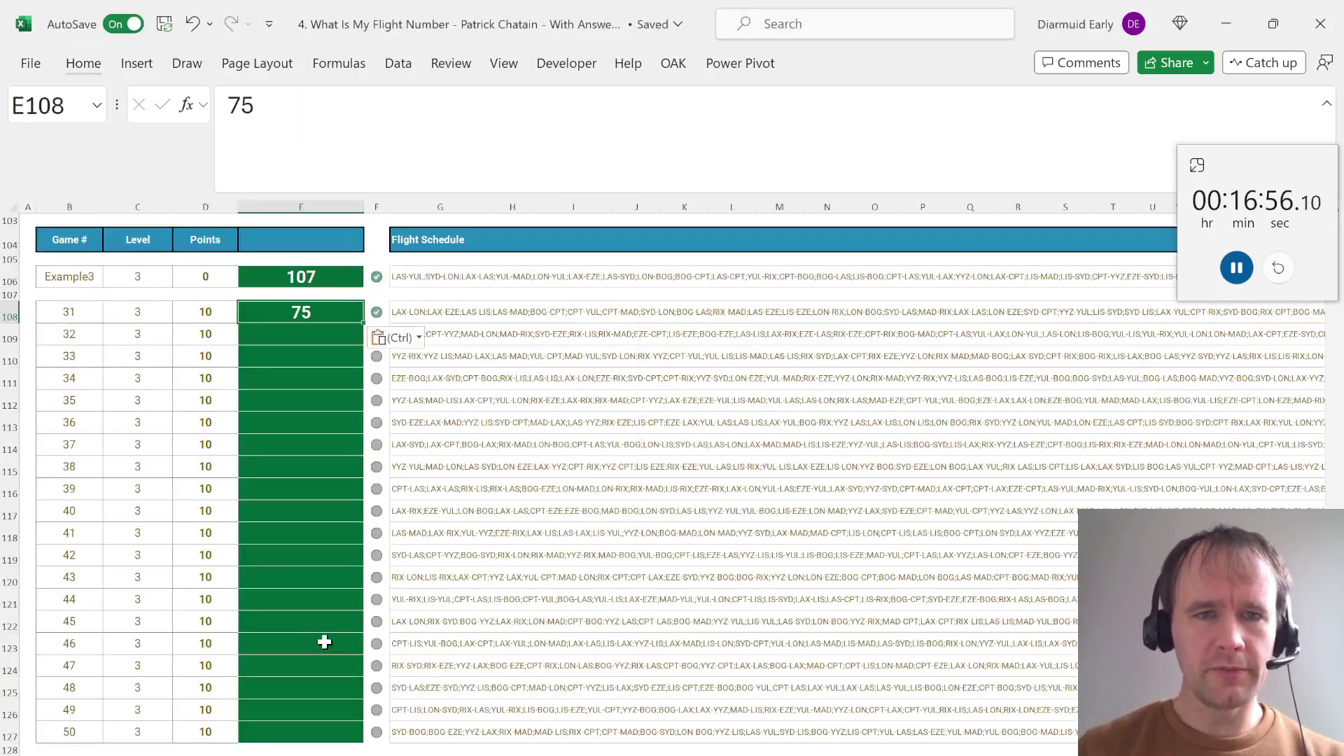
Set the game number in A1 of the Model sheet to 32
key(ctrl+Page_Down)
key(ctrl+Home)
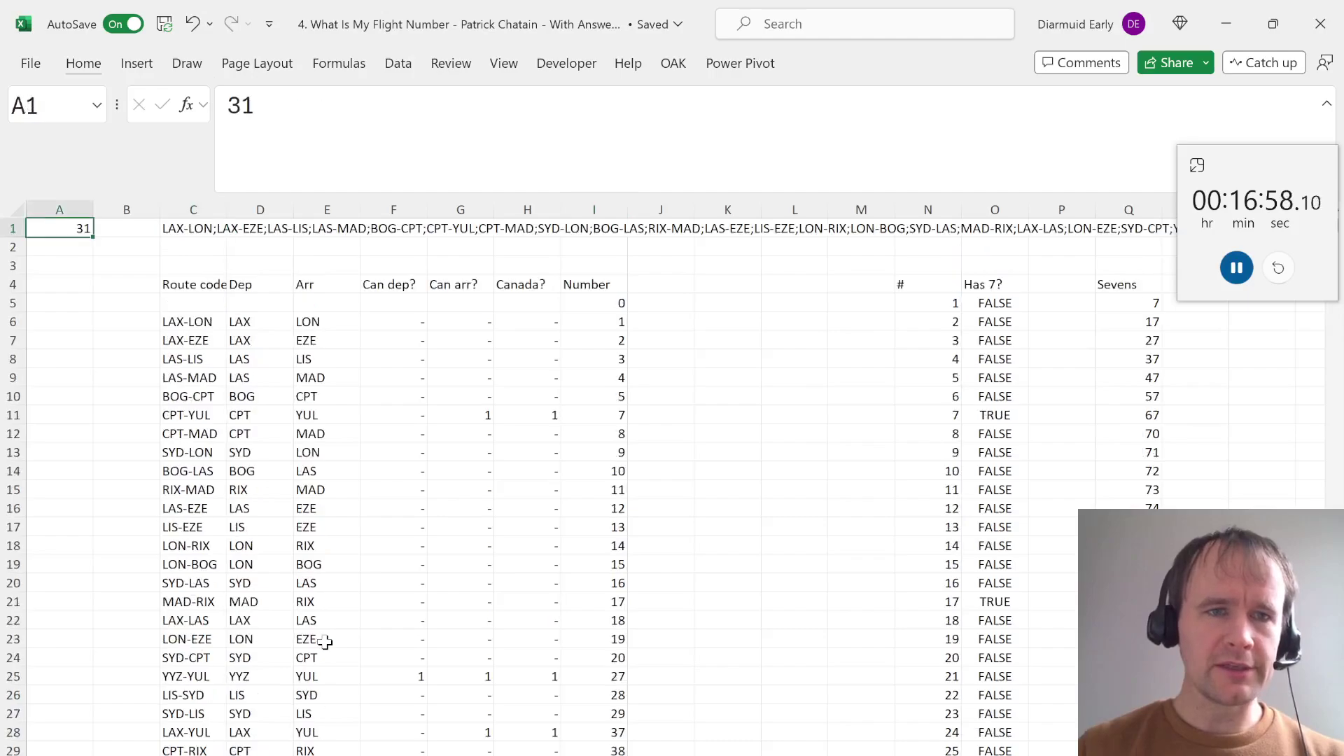
key(ctrl+z)
key(ctrl+z)
key(ctrl+z)
key(ctrl+z)
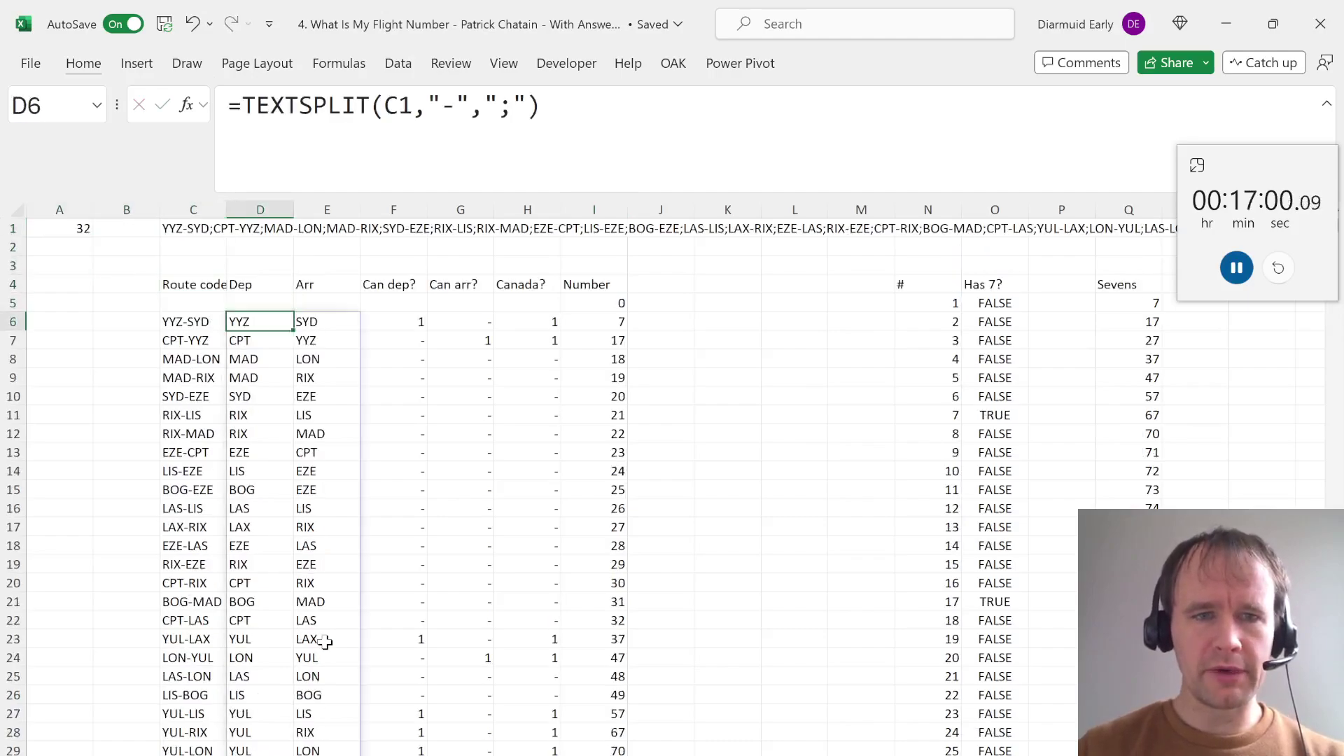
Copy the last flight number and paste it as a value into the game 32 answer cell, E109 on the Case sheet
key(ctrl+c)
key(ctrl+Page_Up)
key(Down)
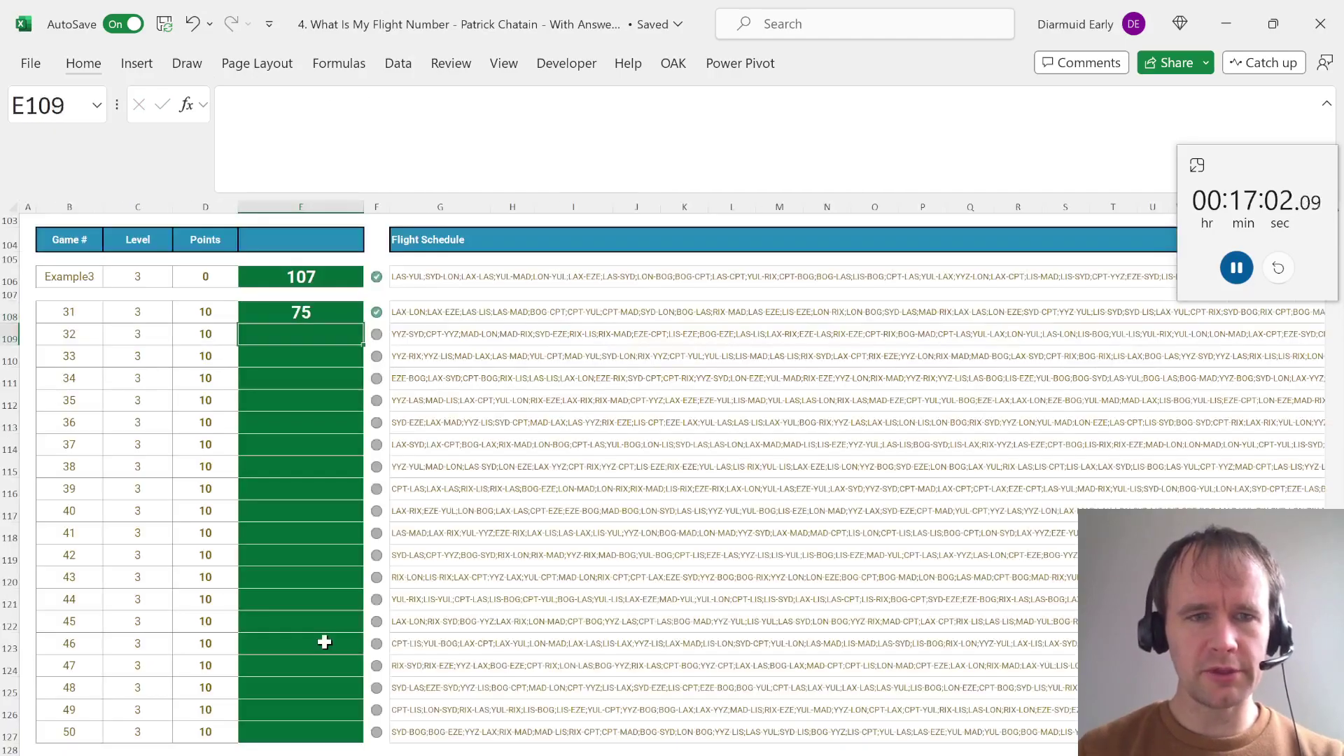
key(ctrl+alt+v)
key(v)
key(Return)
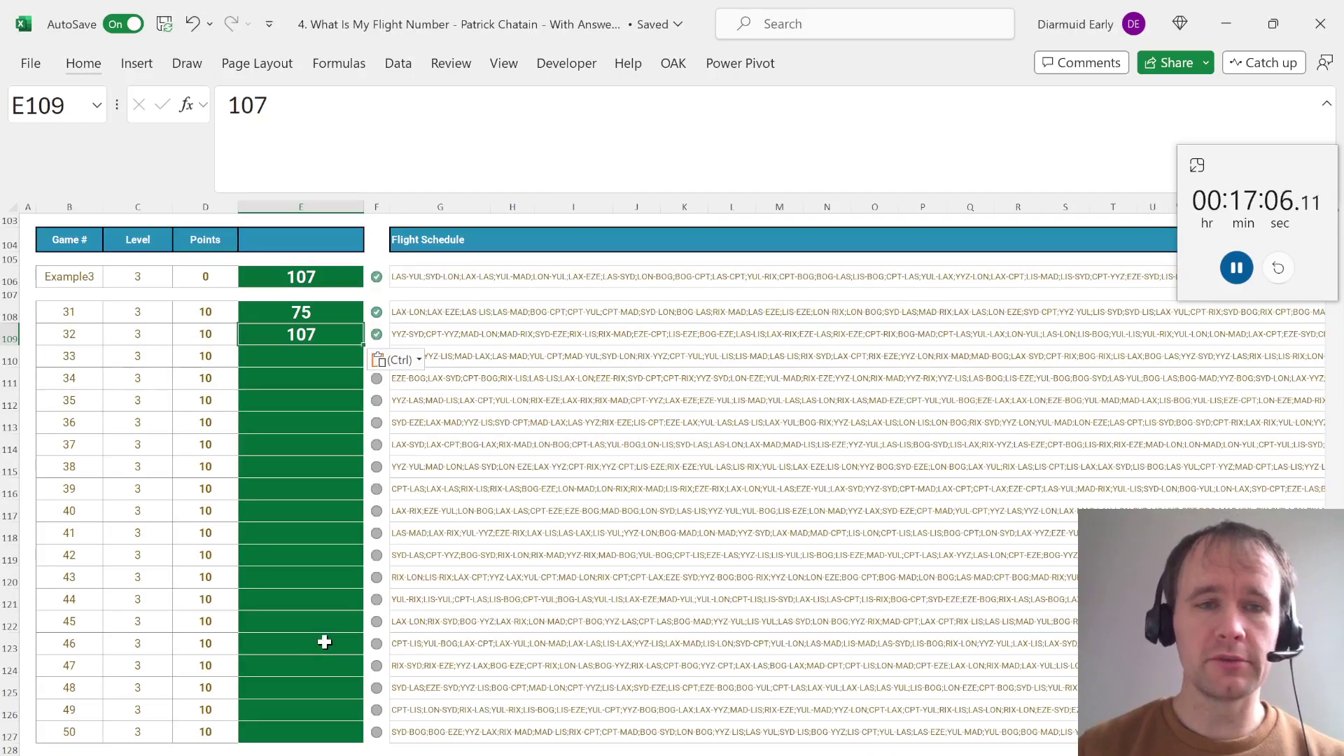
Move the whole #, Has 7? and Sevens block on the Model sheet from N4 so that it starts at R4
key(ctrl+Page_Down)
key(ctrl+Up)
key(ctrl+Left)
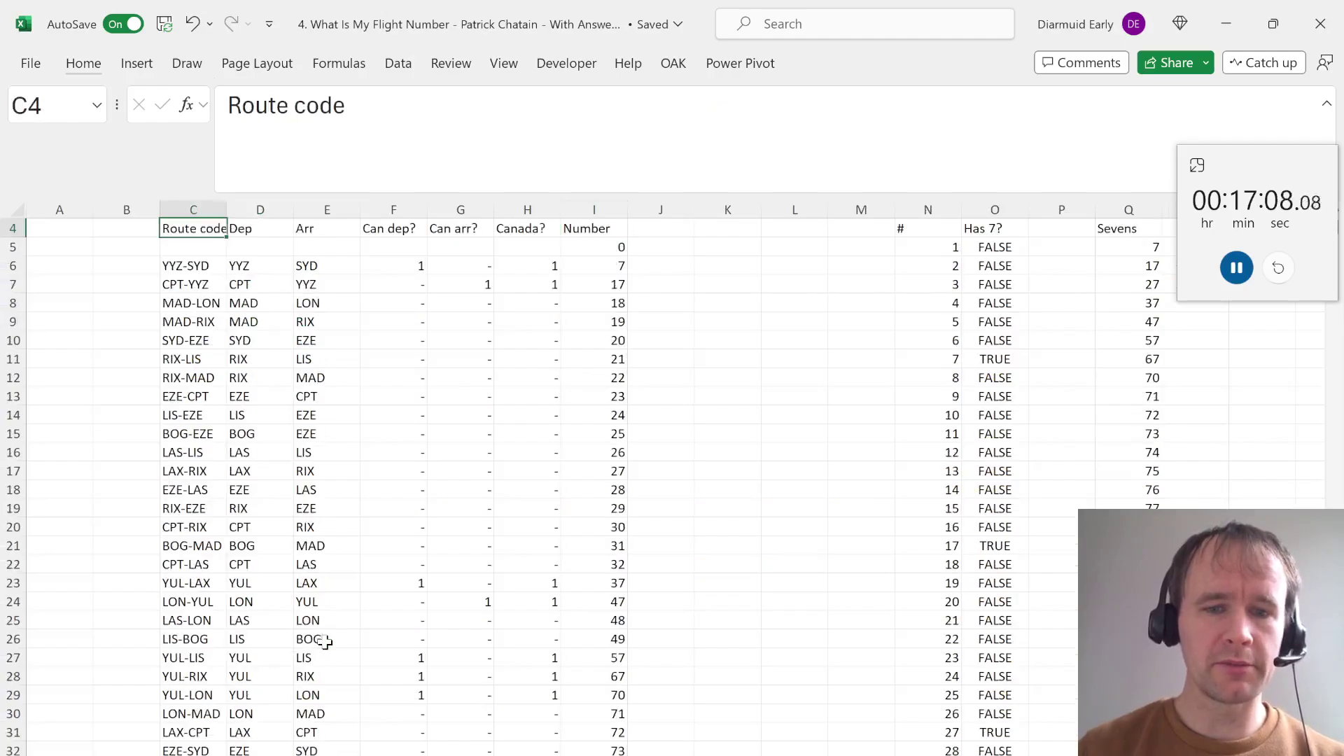
key(ctrl+Home)
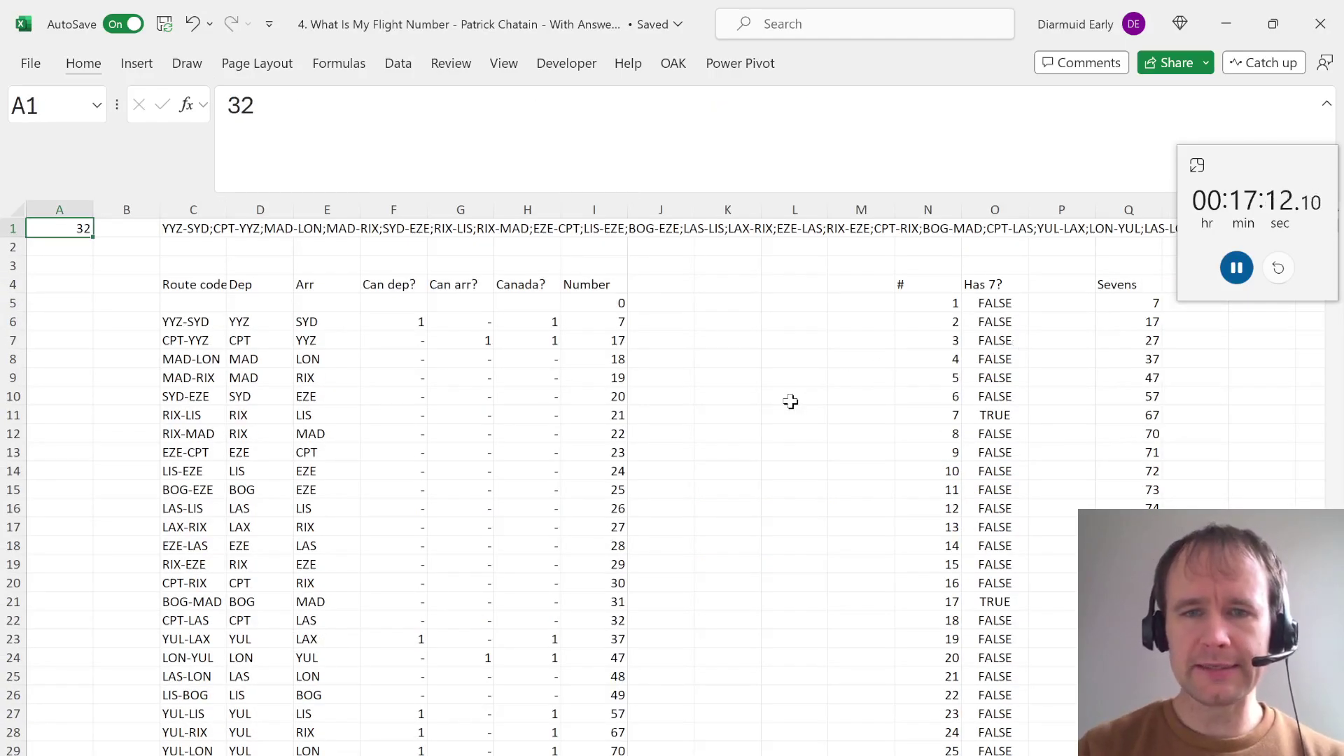
scroll(787, 399, right, 5)
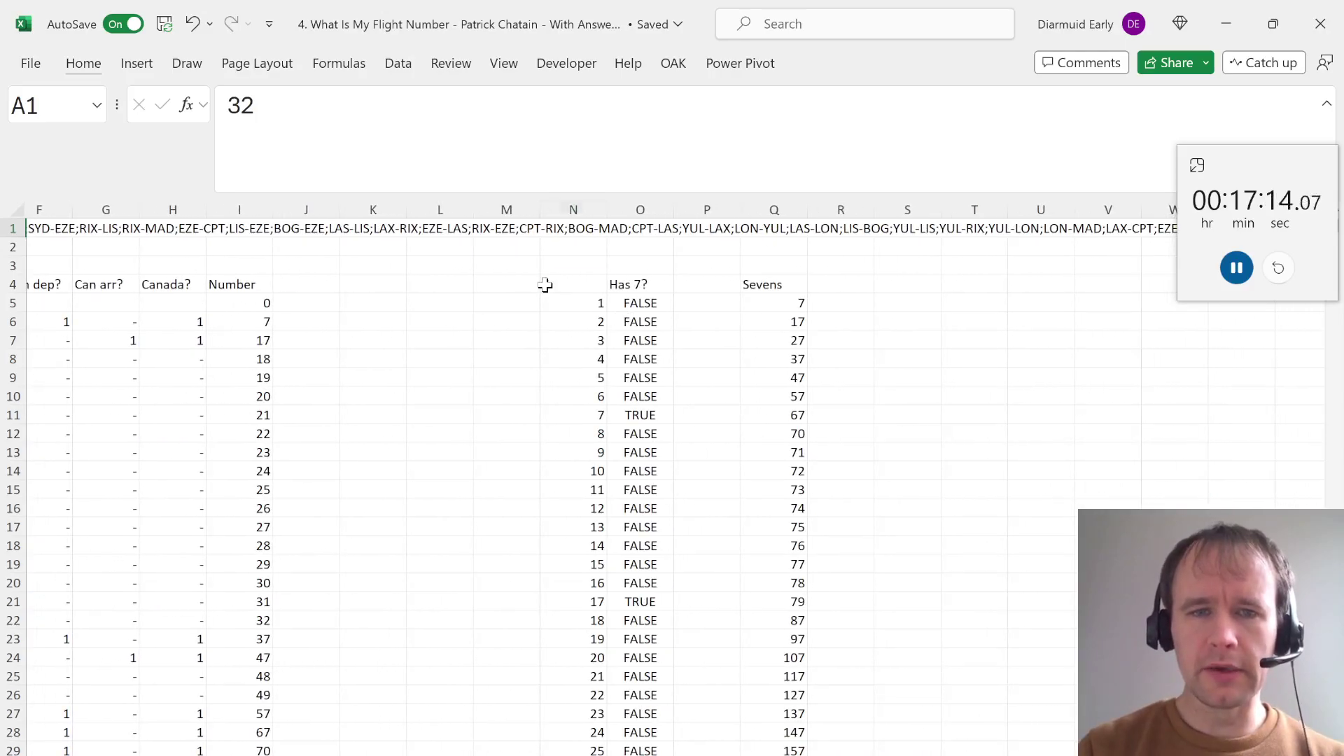
click(546, 284)
key(ctrl+shift+Down)
key(shift+Right)
key(shift+Right)
key(shift+Right)
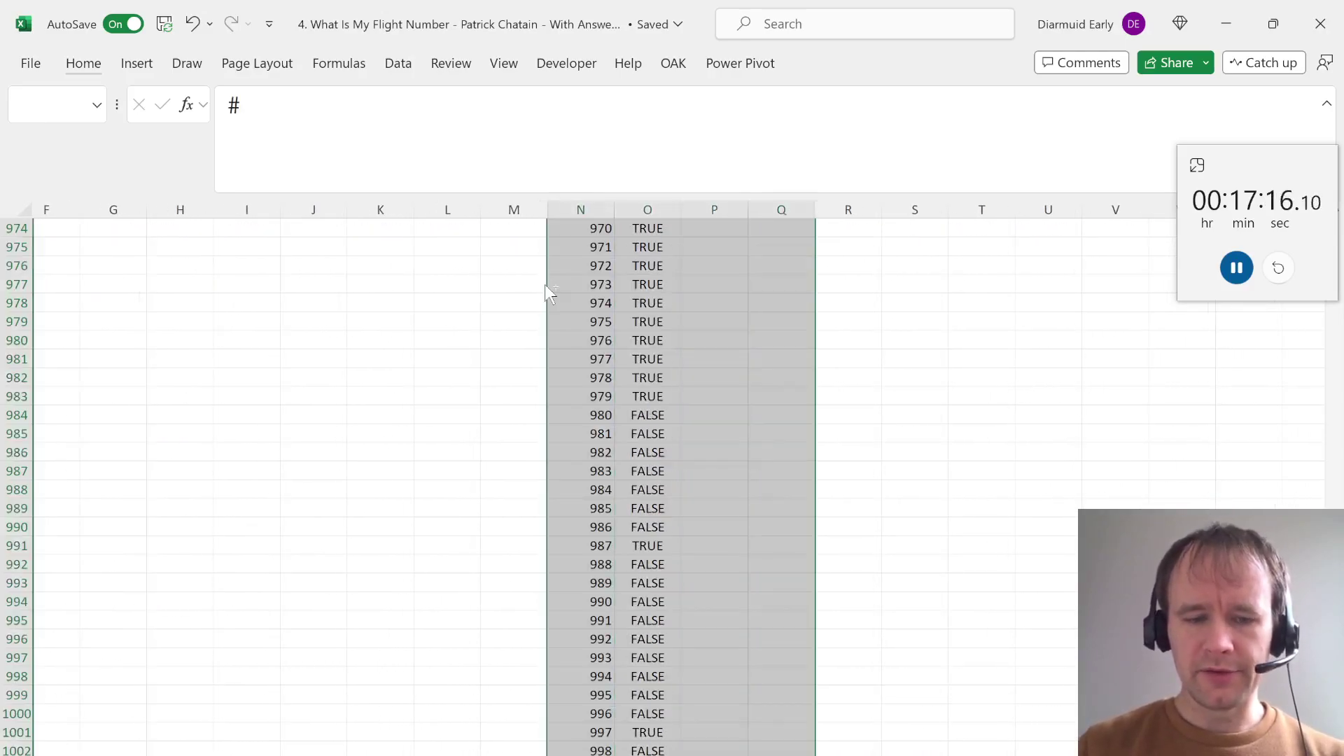
key(ctrl+c)
key(Right)
key(Right)
key(Right)
key(Right)
key(ctrl+v)
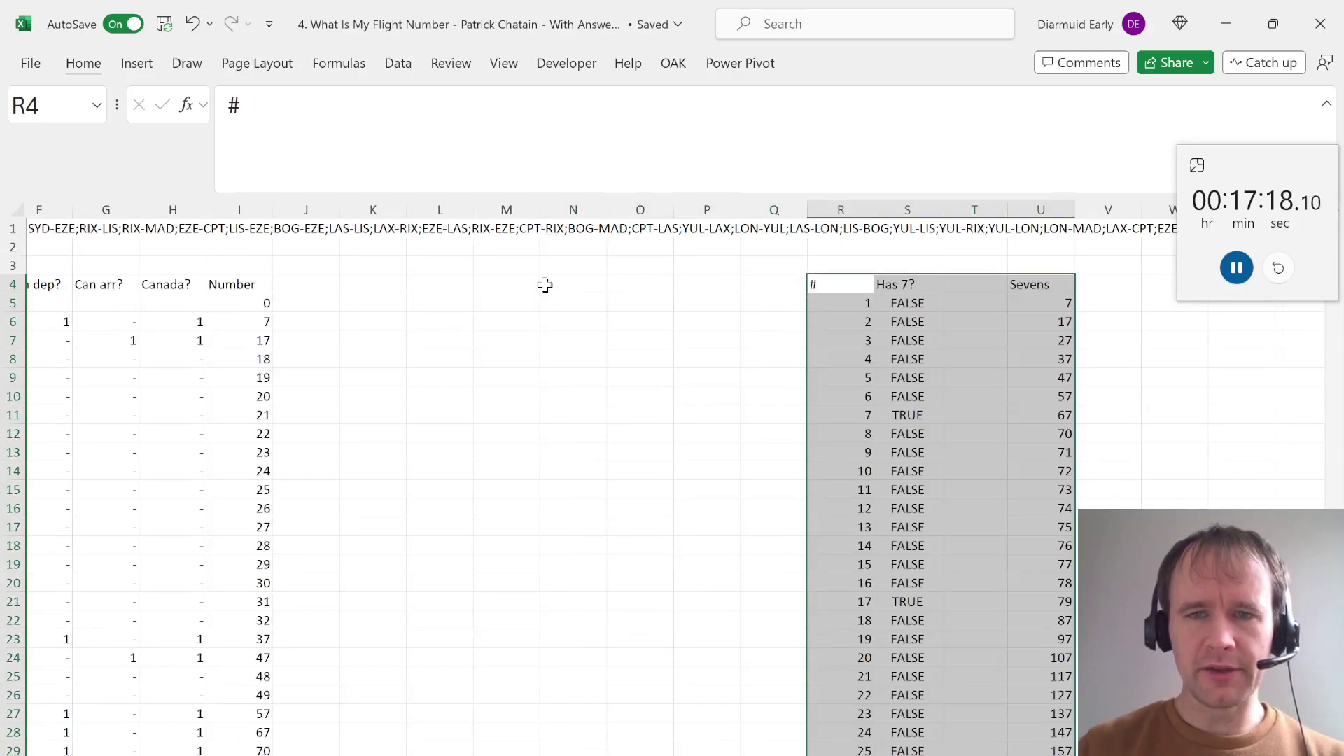
Link M5 to the last flight number in the Number column with =I45
key(Left)
key(Left)
key(Left)
key(ctrl+Left)
key(Home)
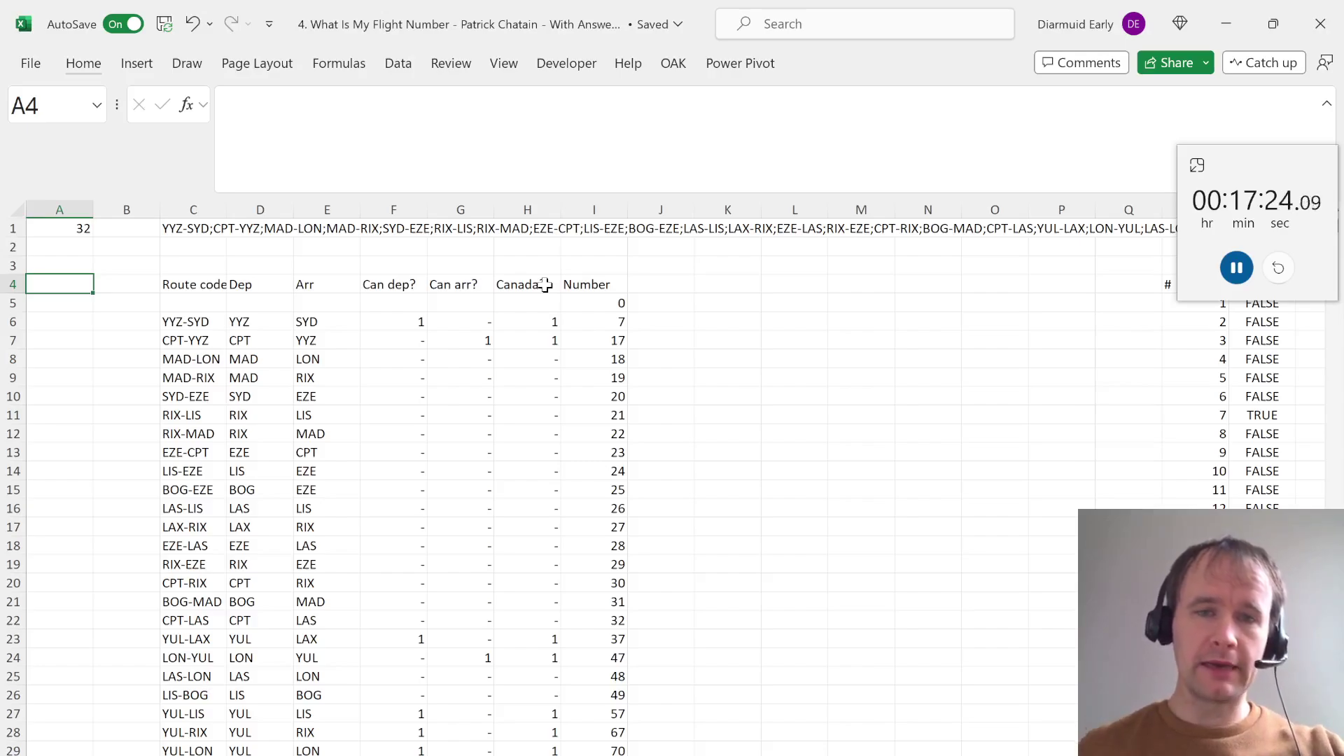
click(784, 316)
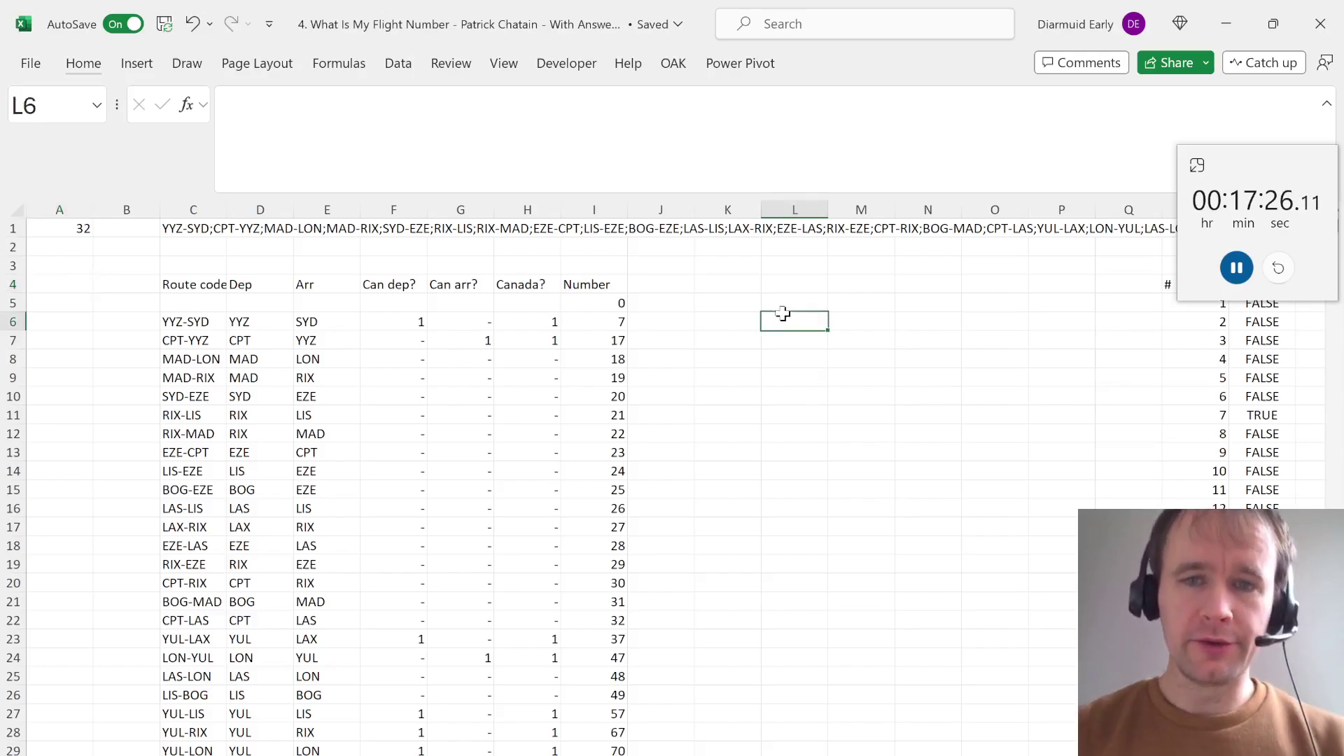
key(Up)
key(Right)
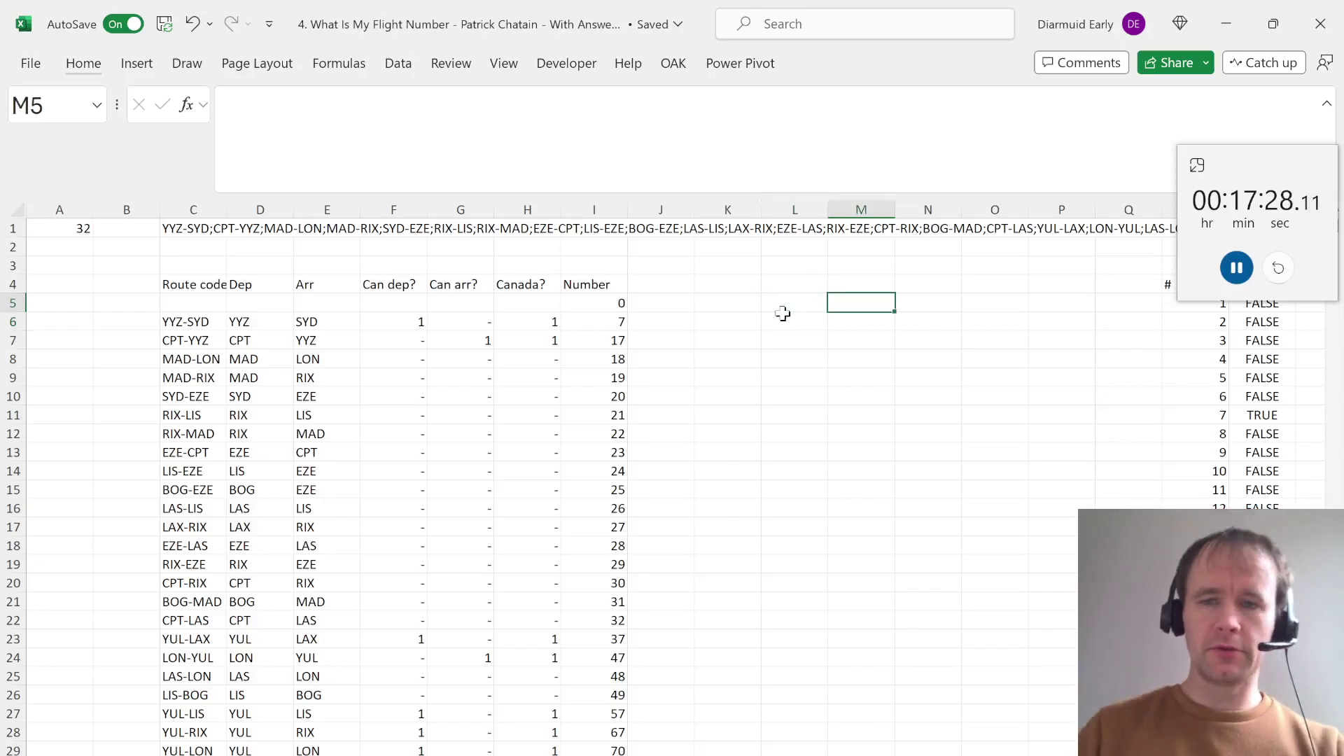
text(=)
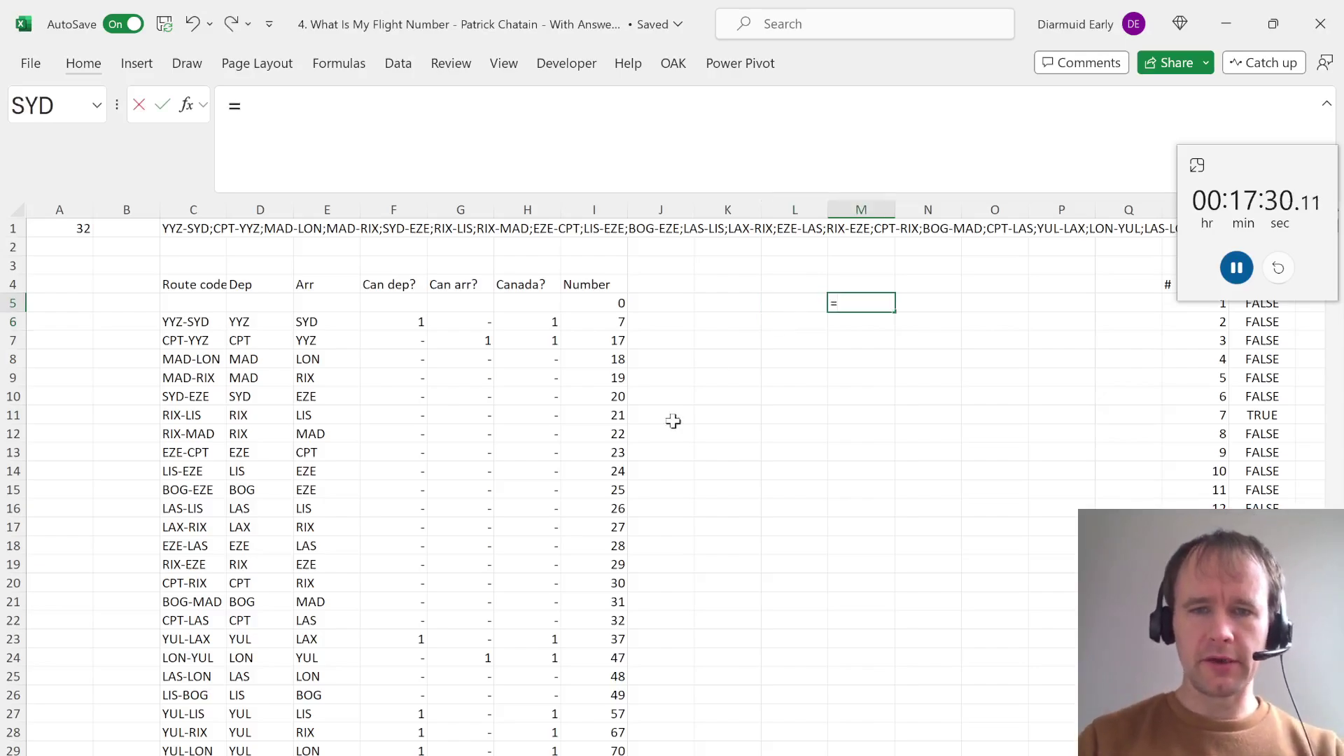
click(610, 456)
key(ctrl+Down)
key(Return)
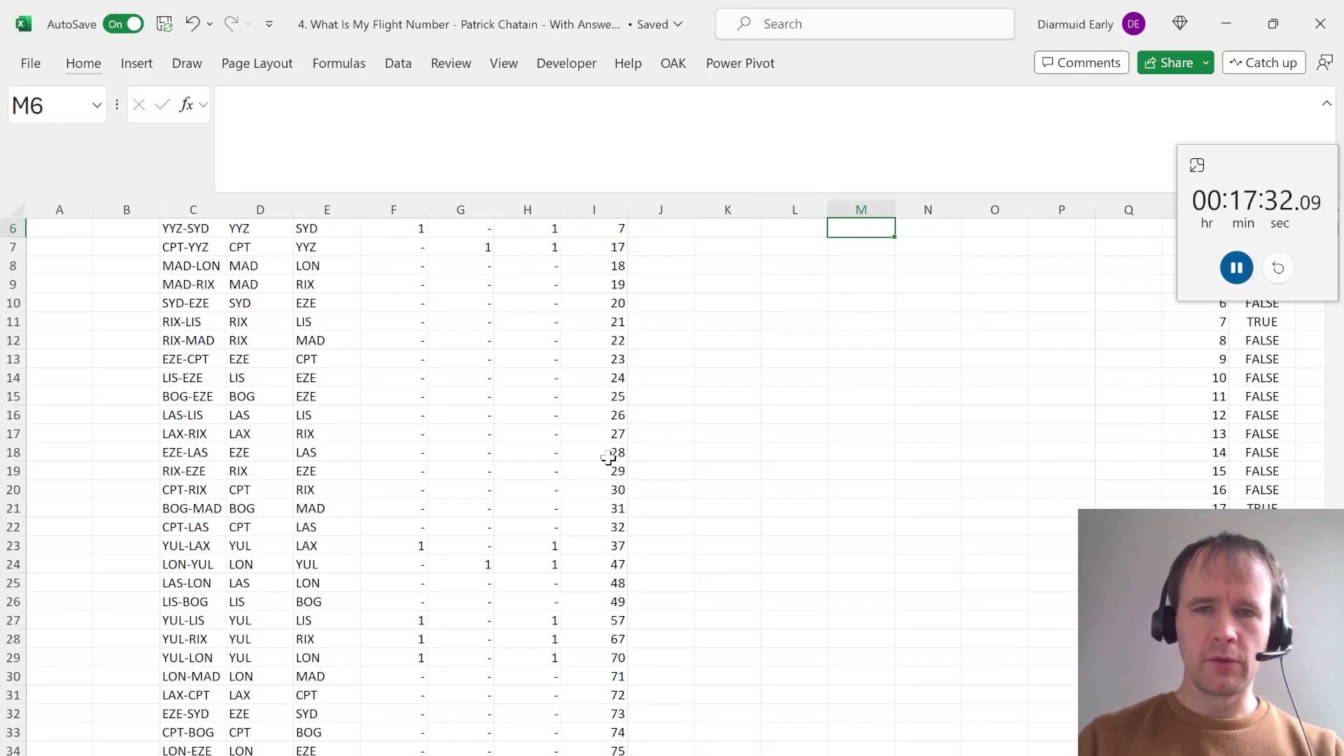
click(880, 302)
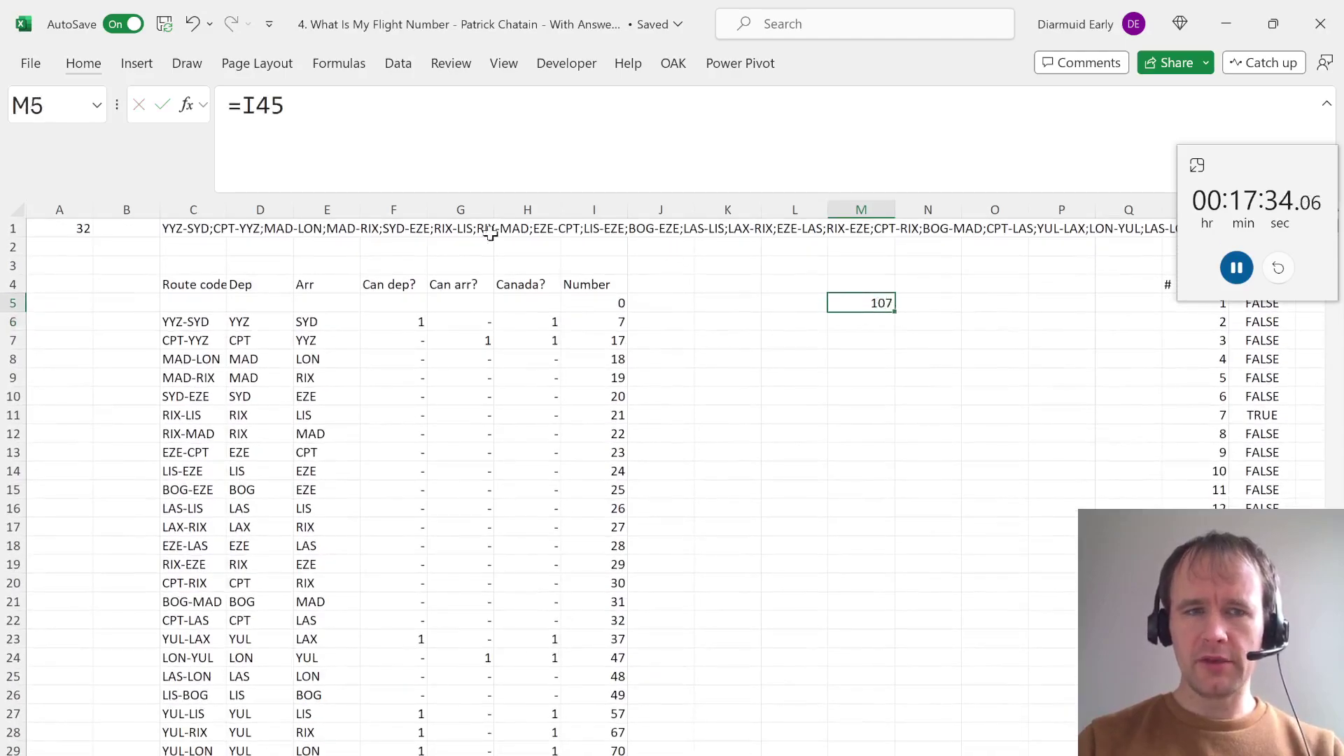
click(53, 231)
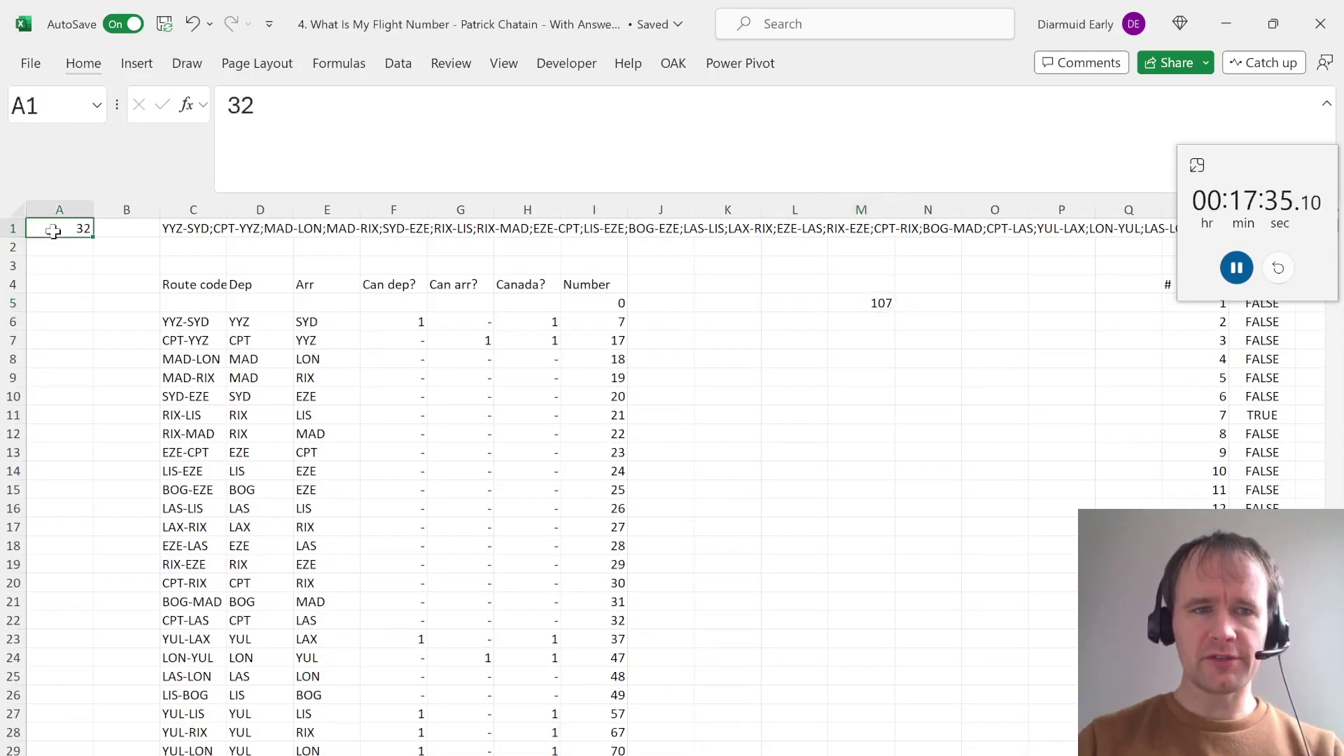
List the Level 3 game numbers from L6 down by referencing Case!B108:B127
click(806, 324)
text(=)
key(ctrl+Page_Up)
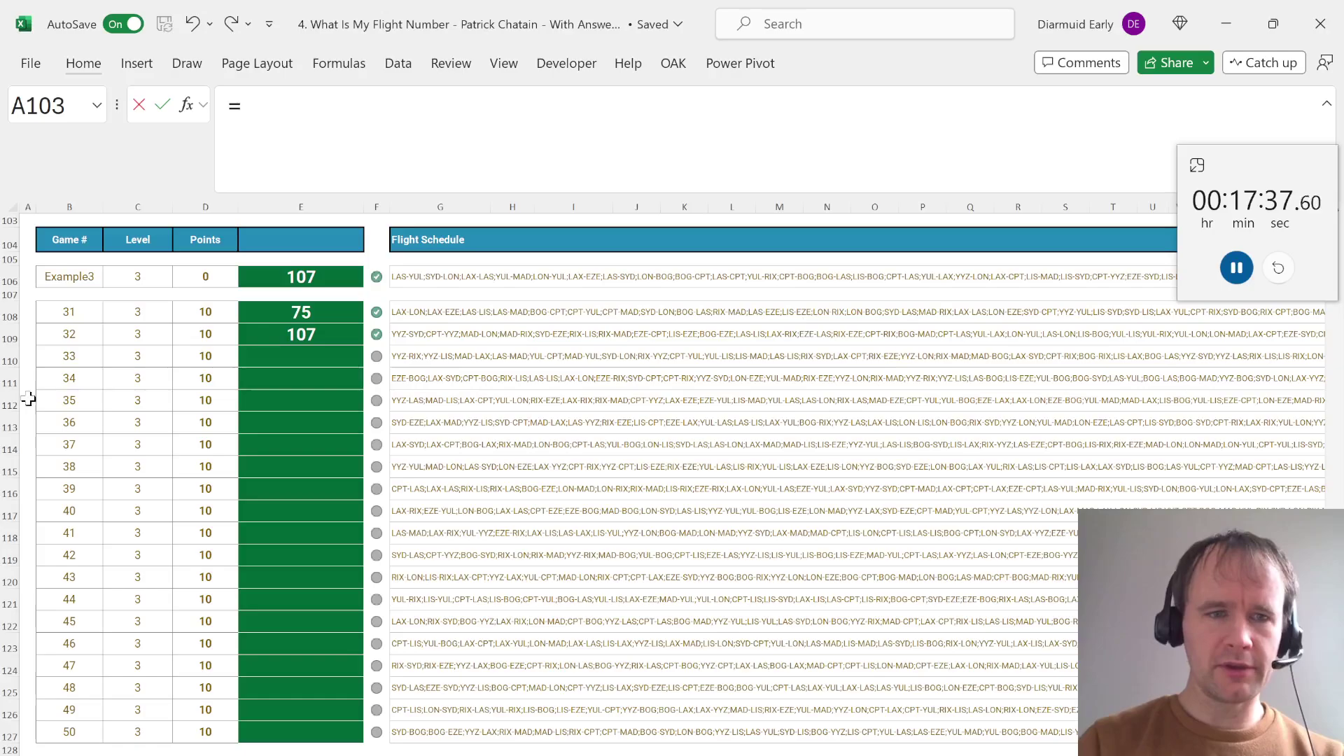
click(51, 333)
key(Up)
key(ctrl+shift+Down)
key(Return)
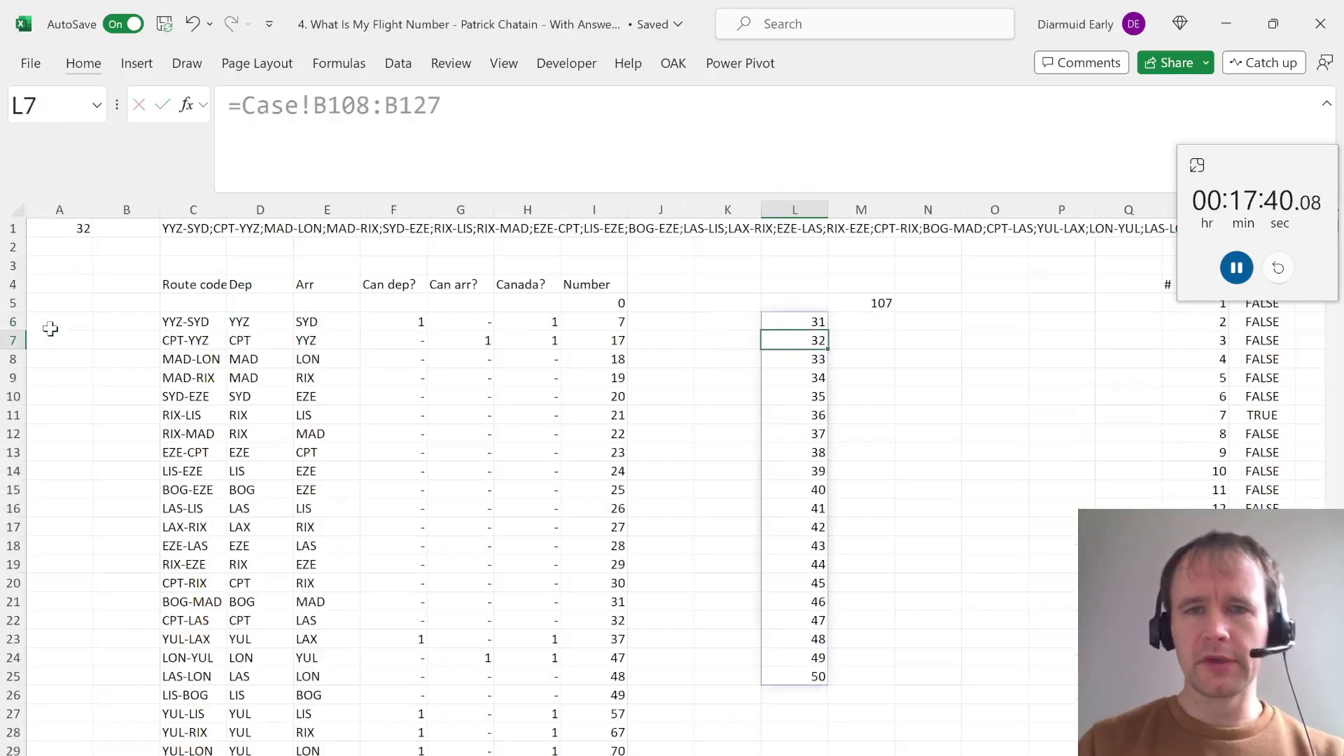
Create a what-if data table over L5:M25 with A1 as the column input cell
key(Up)
key(Up)
key(shift+Down)
key(ctrl+shift+Down)
key(shift+Right)
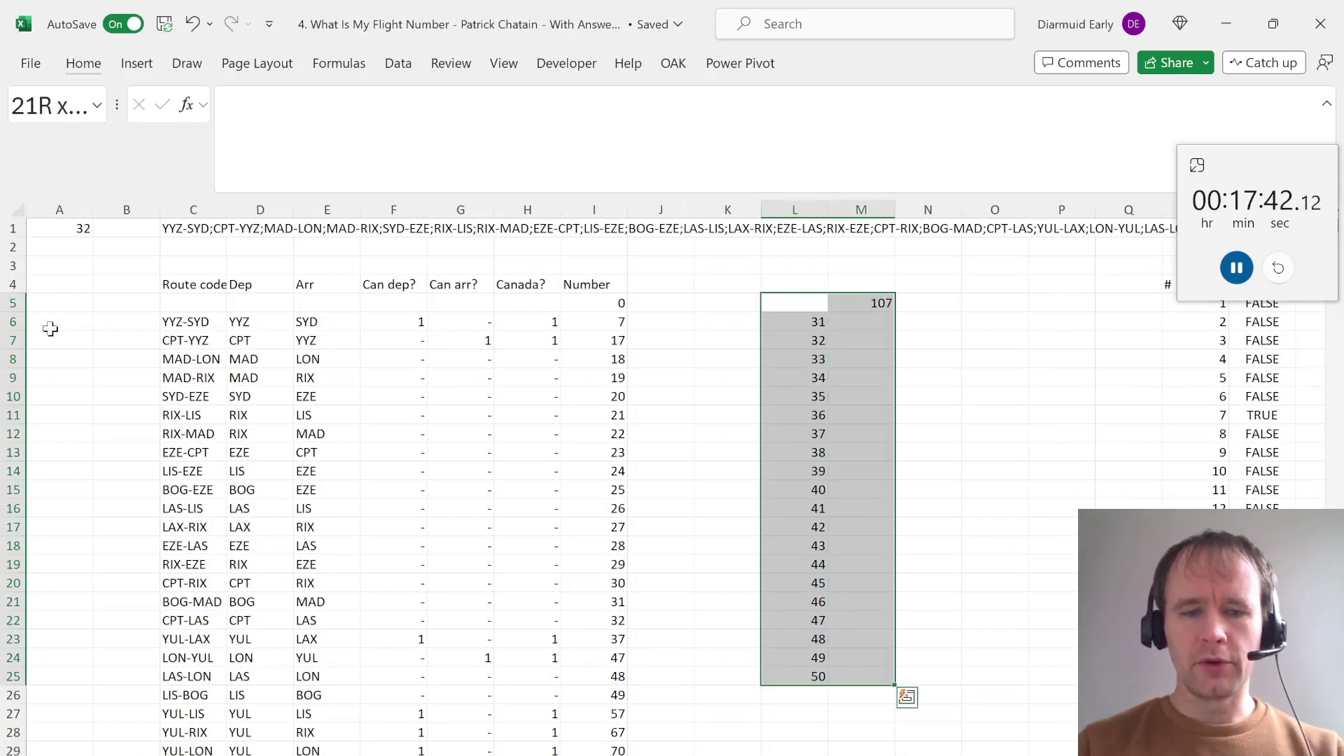
key(alt+a)
key(w)
key(t)
key(Escape)
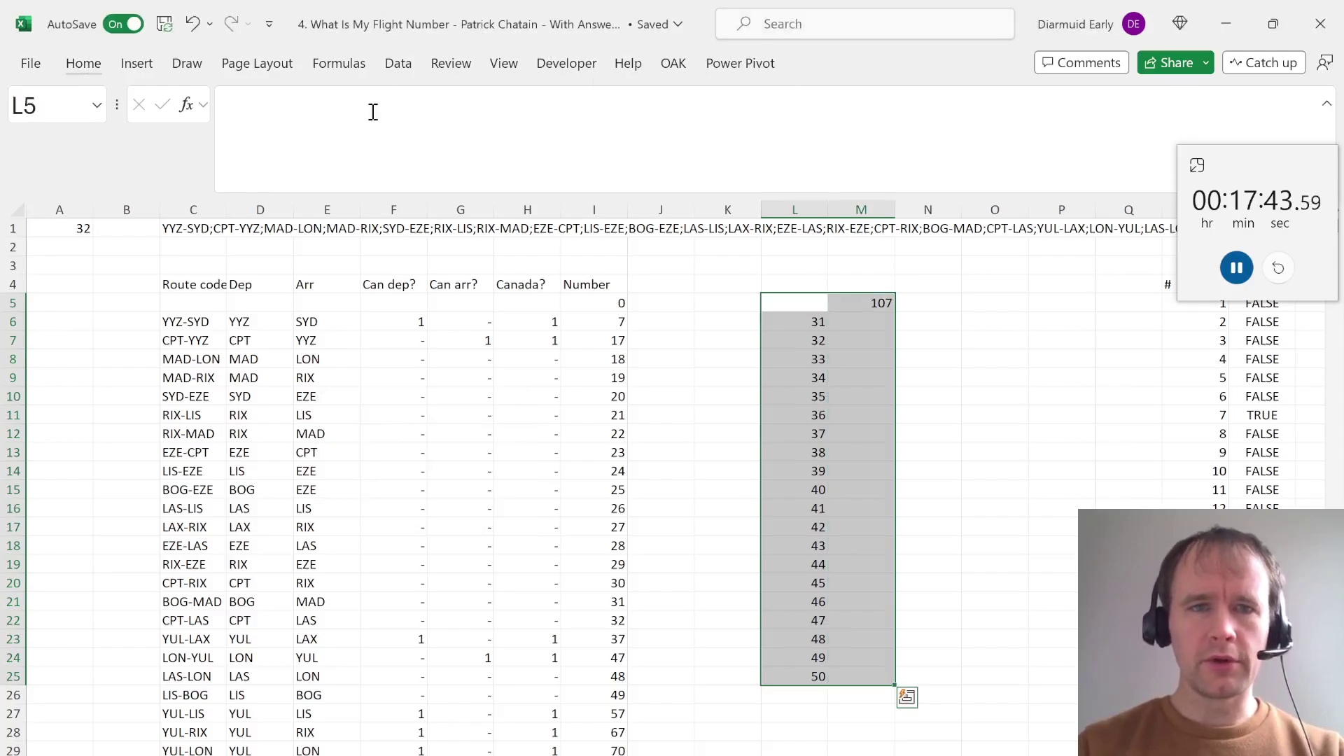
click(402, 67)
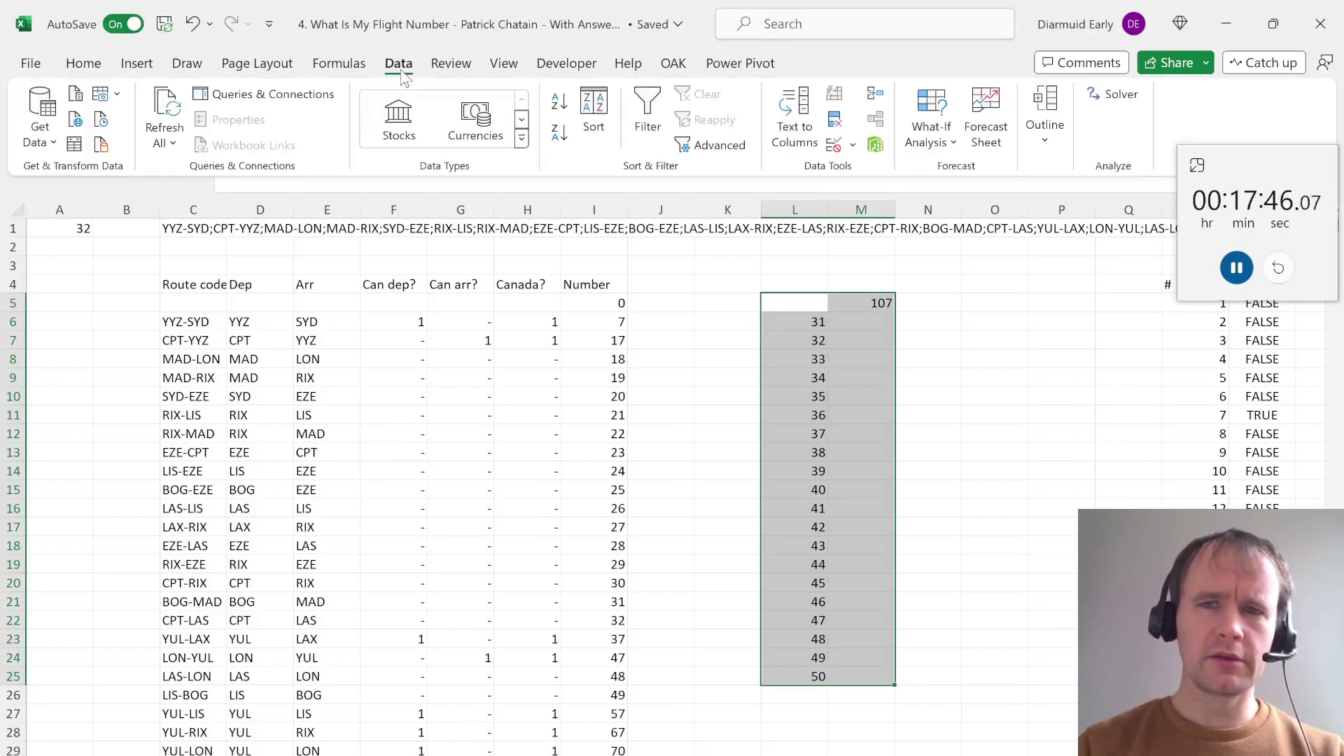
click(931, 135)
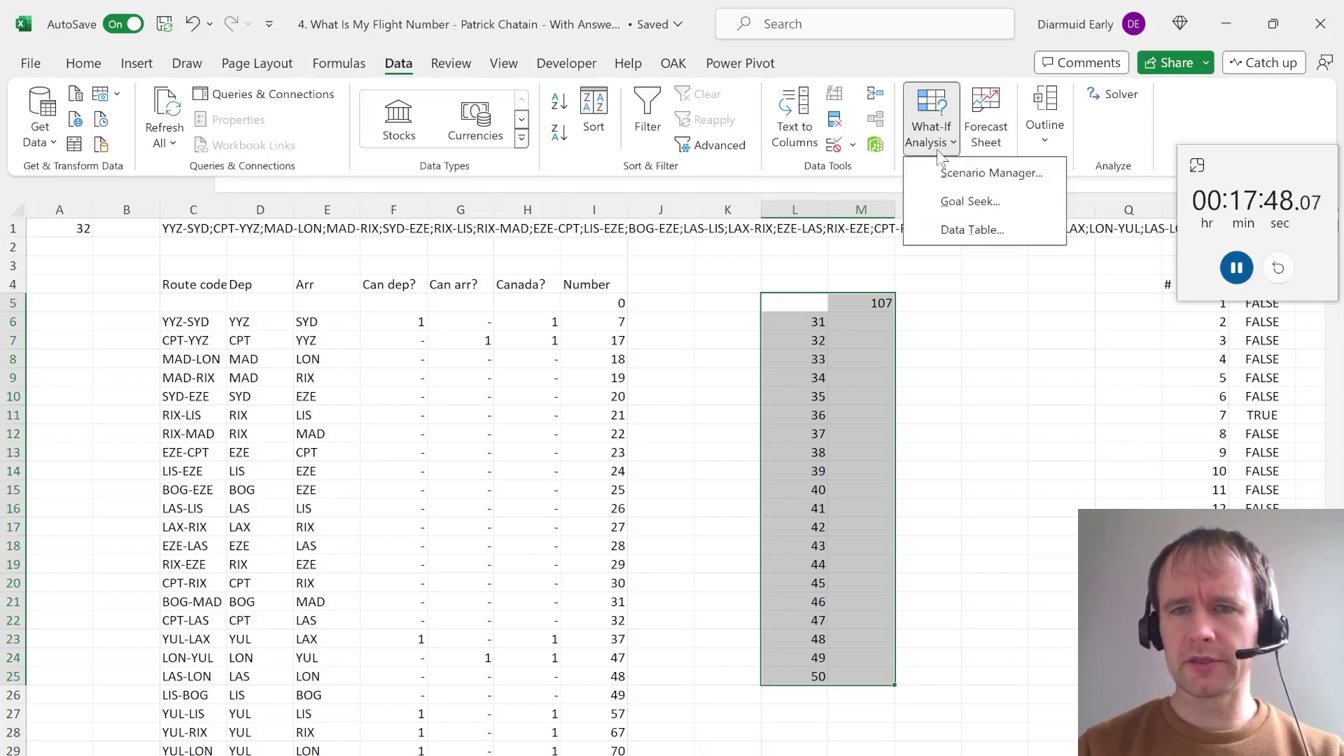
click(961, 229)
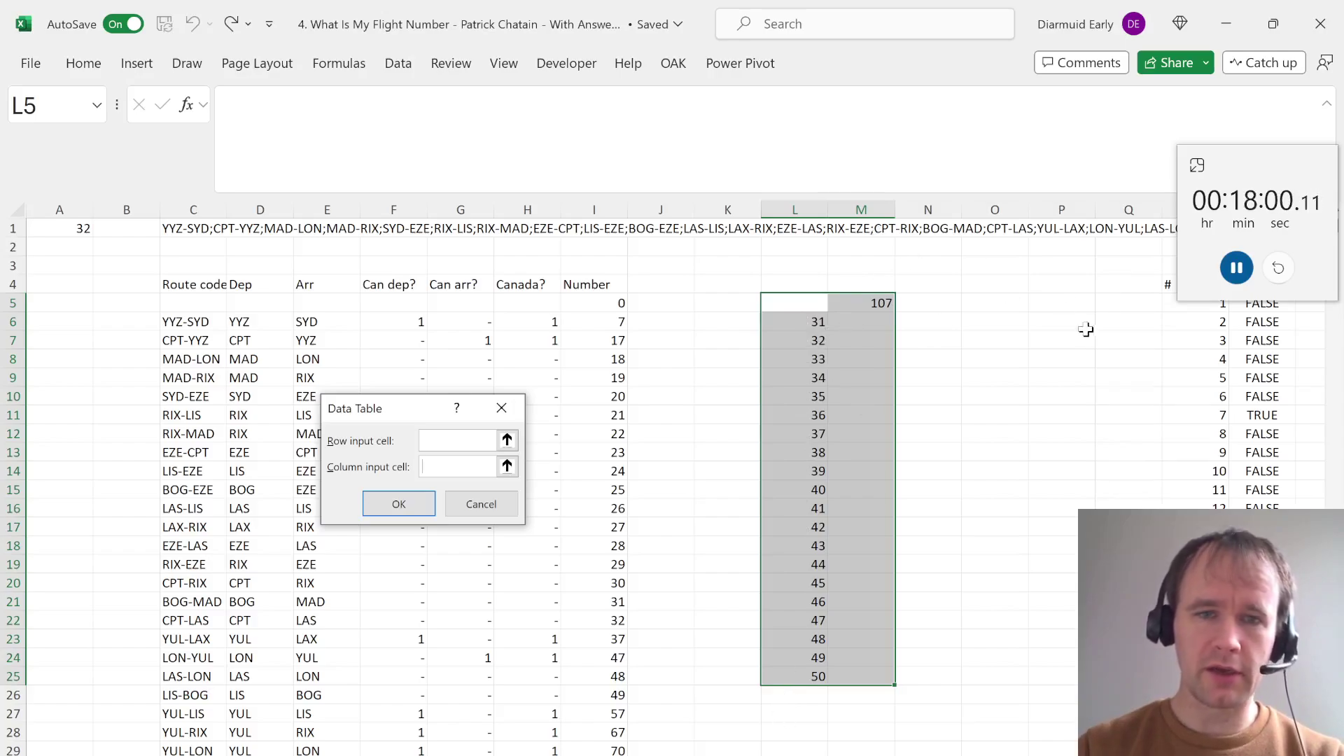
click(75, 229)
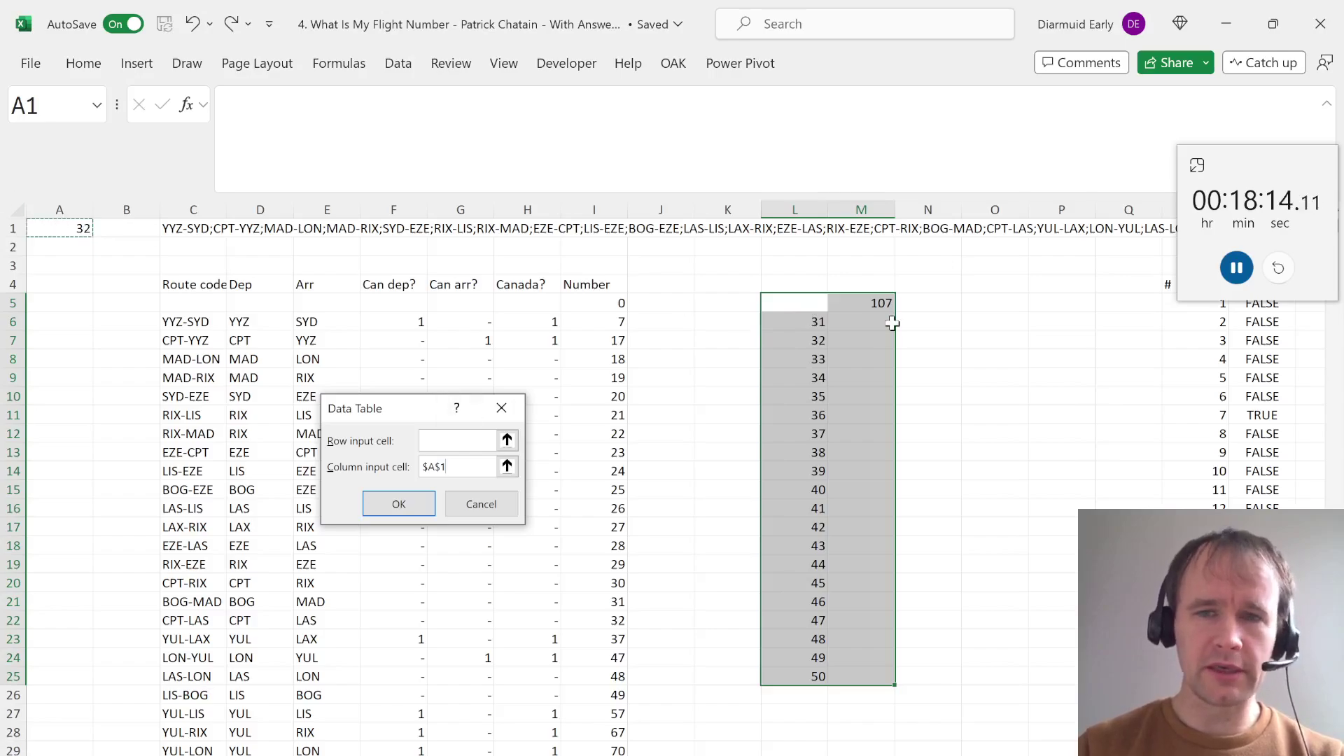
click(404, 506)
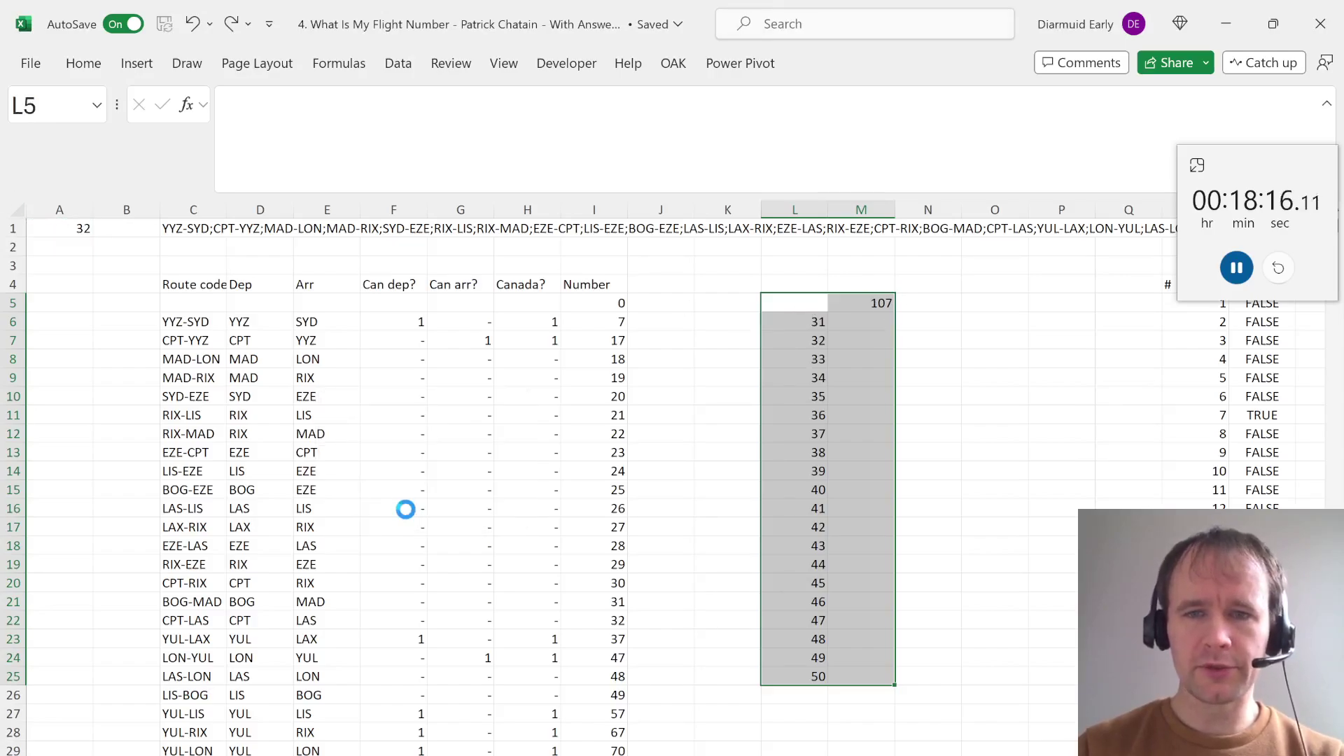
Copy the data table results M6:M25 and paste them as links into the Level 3 answer cells starting at E108 on the Case sheet
click(882, 321)
key(ctrl+shift+Down)
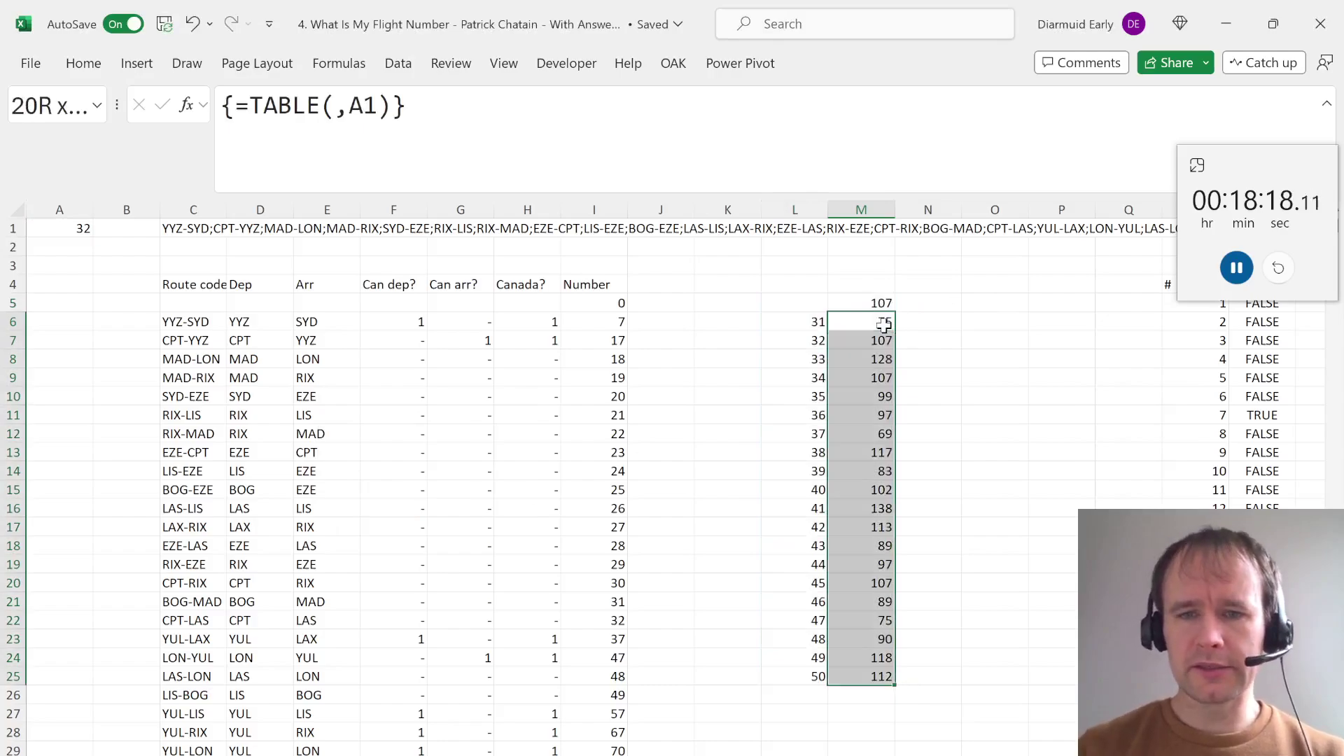
key(ctrl+c)
key(ctrl+Page_Down)
key(Up)
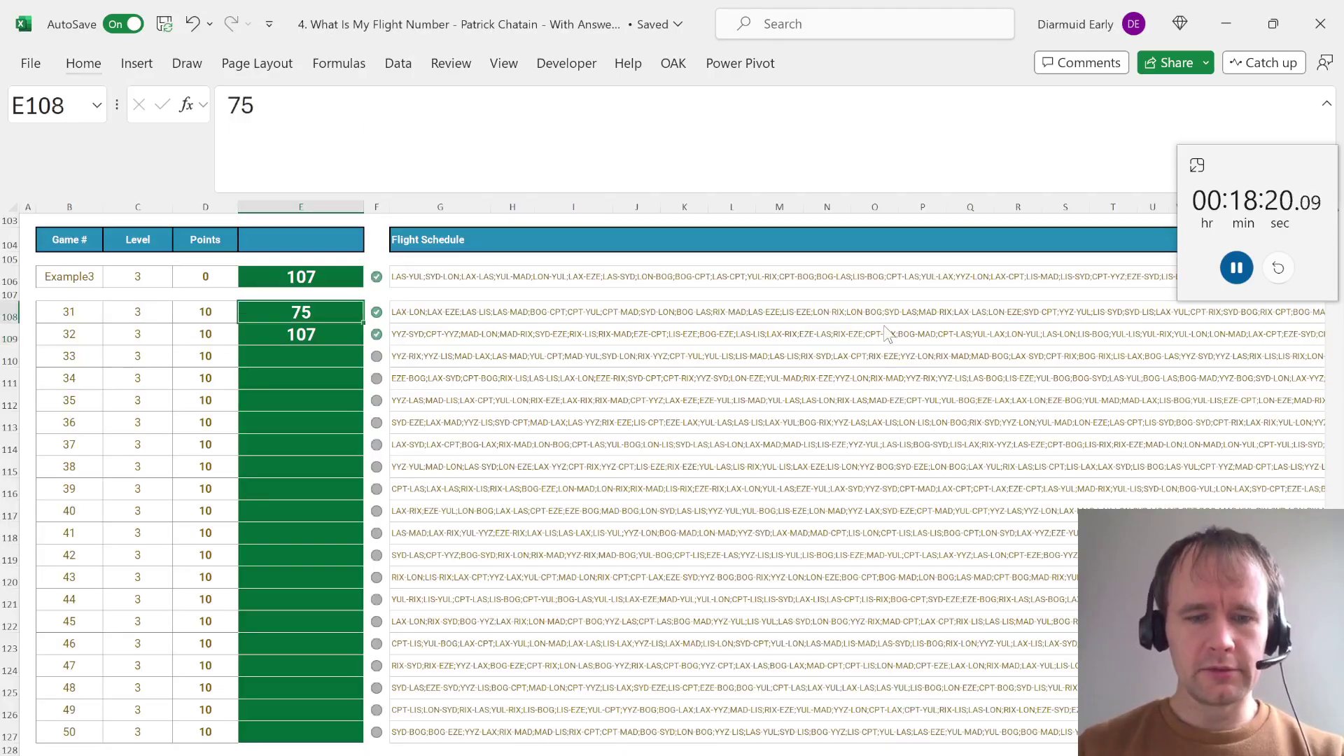
key(ctrl+alt+v)
key(alt+l)
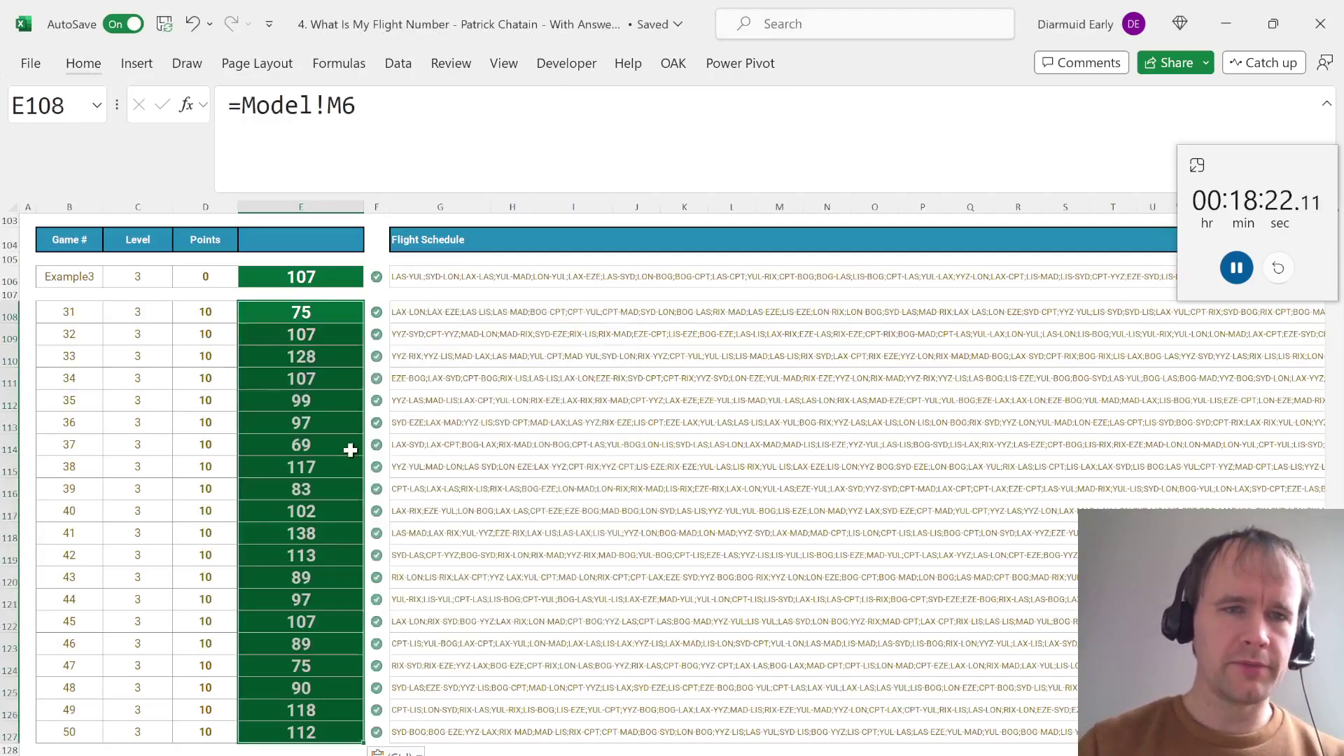
scroll(359, 474, up, 4)
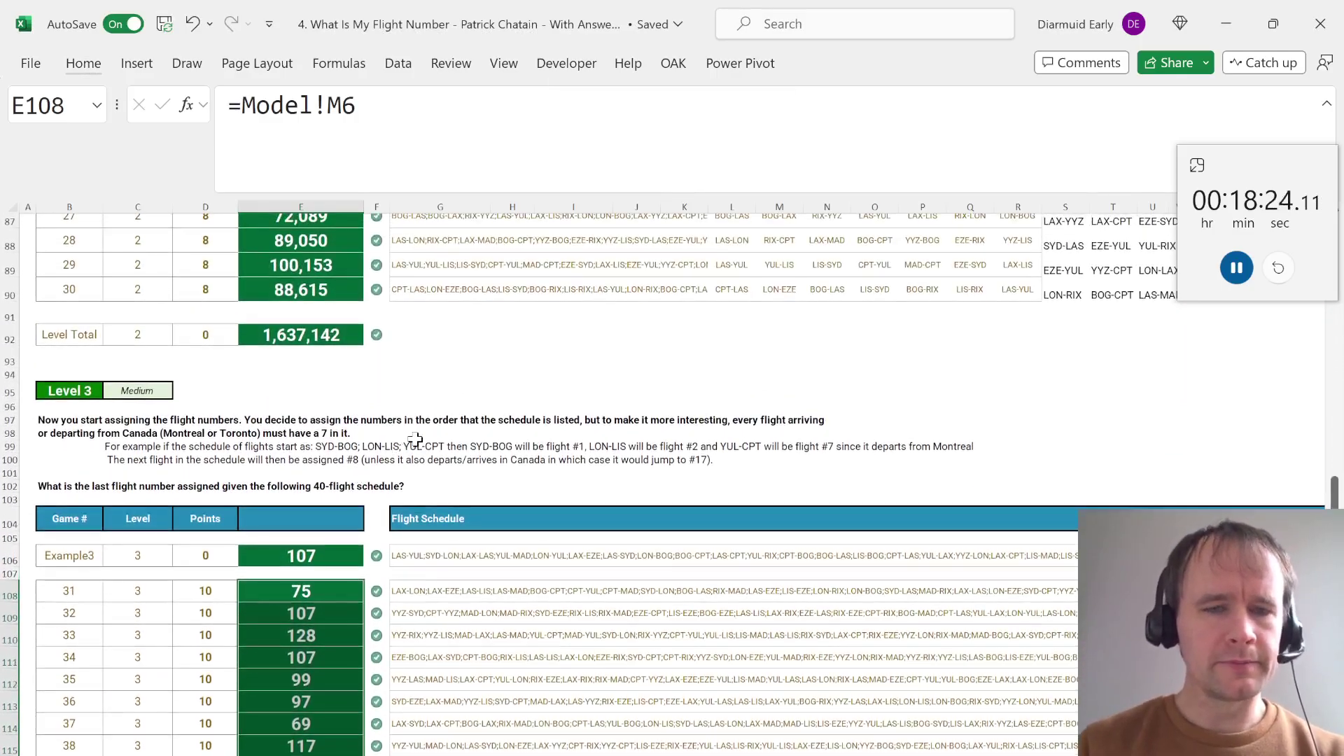
Review the Level 4 and Level 5 rules, the case instructions and the three bonus questions on the Case sheet
scroll(415, 439, down, 10)
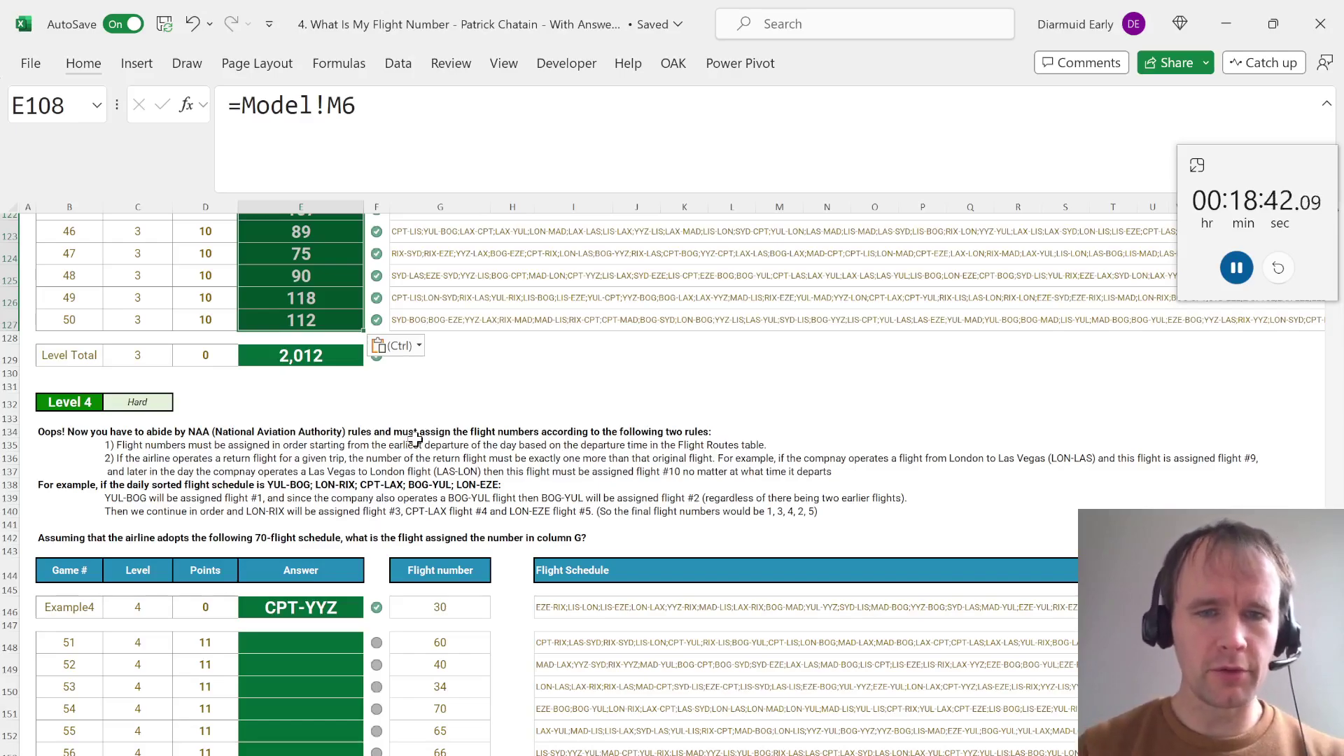
scroll(318, 385, up, 20)
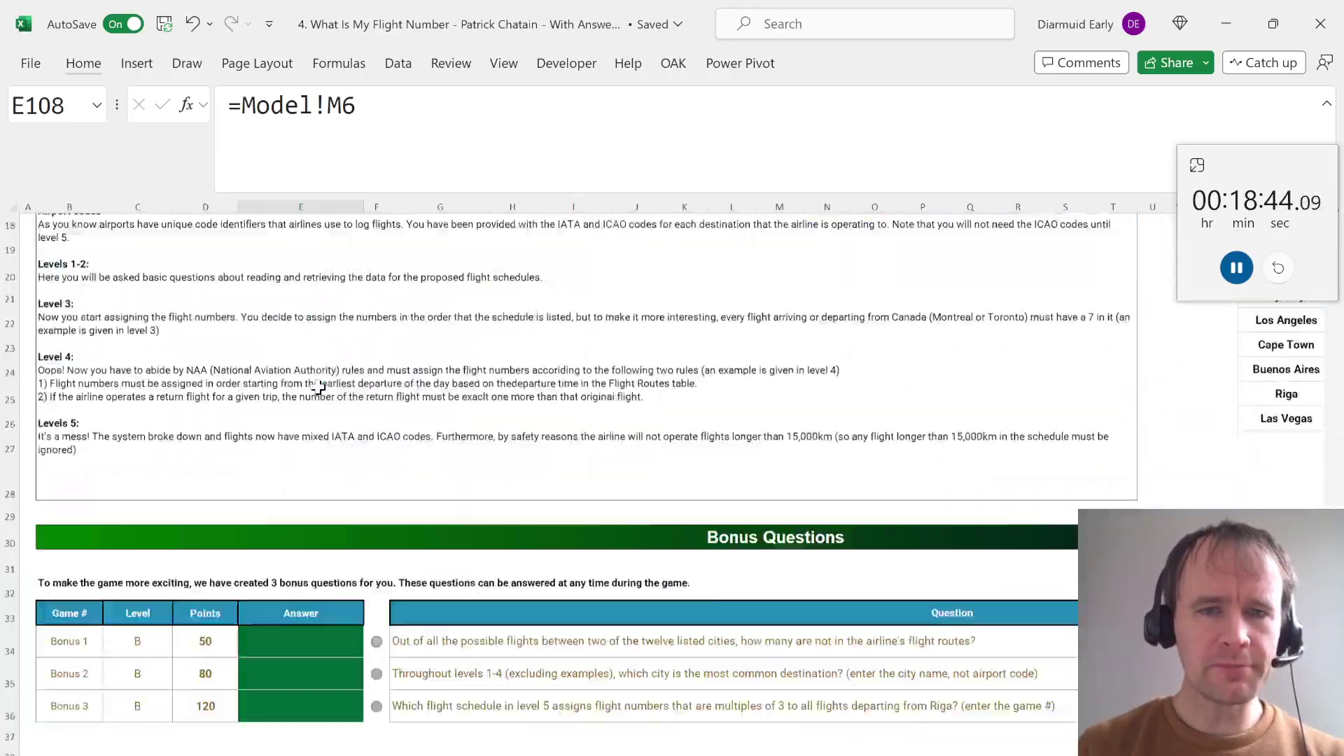
scroll(318, 389, down, 20)
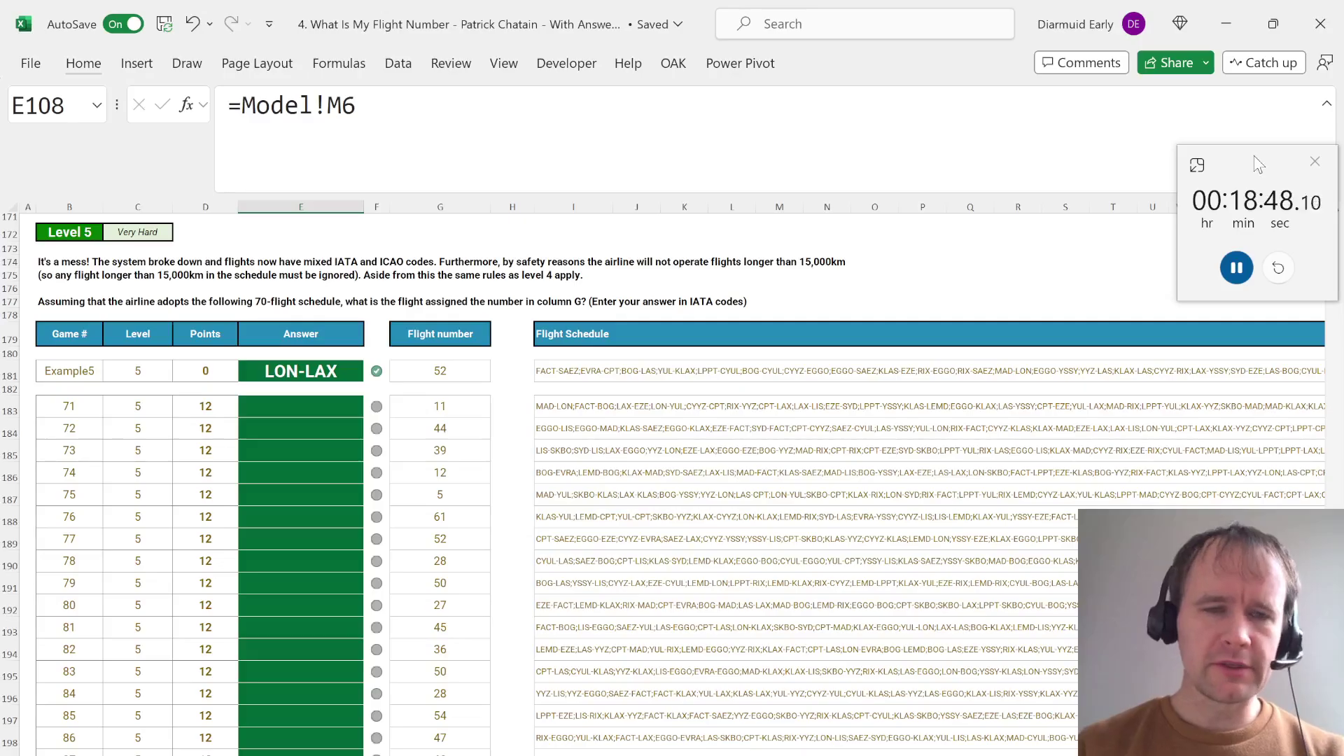
scroll(393, 440, up, 15)
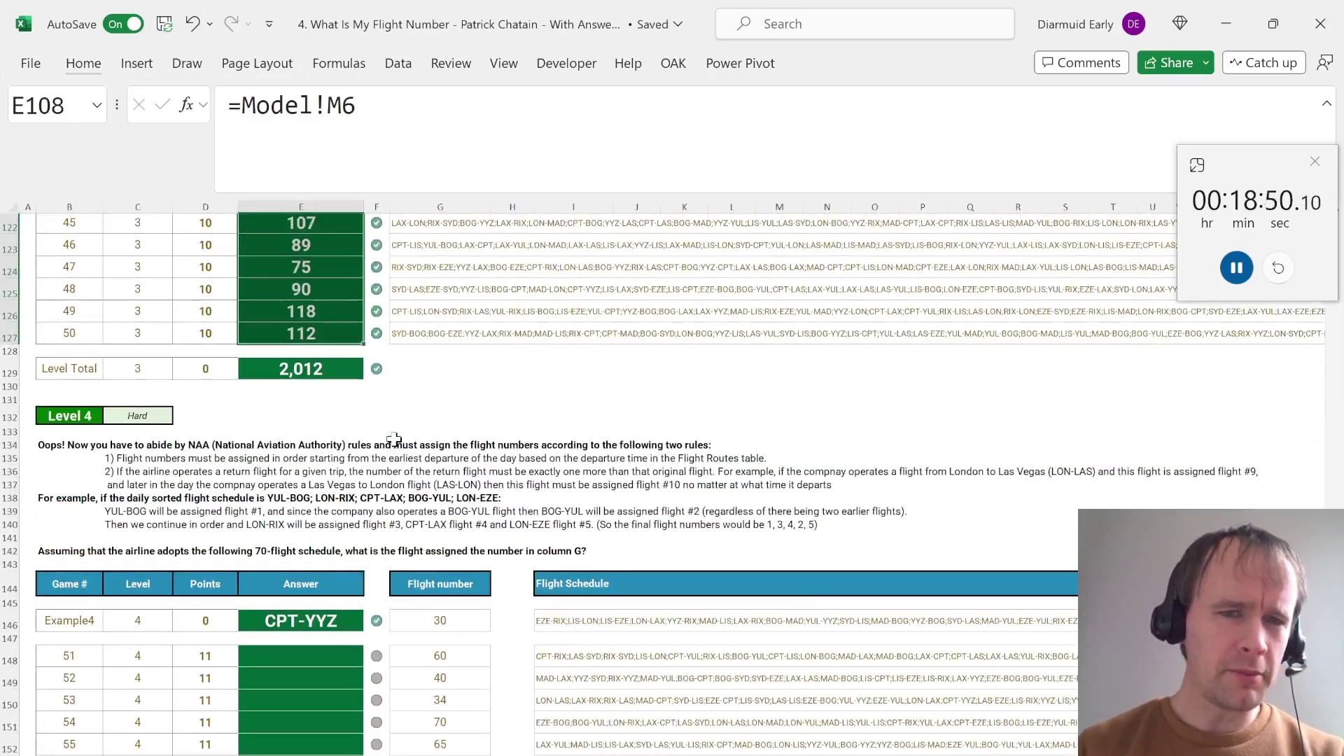
scroll(394, 440, down, 2)
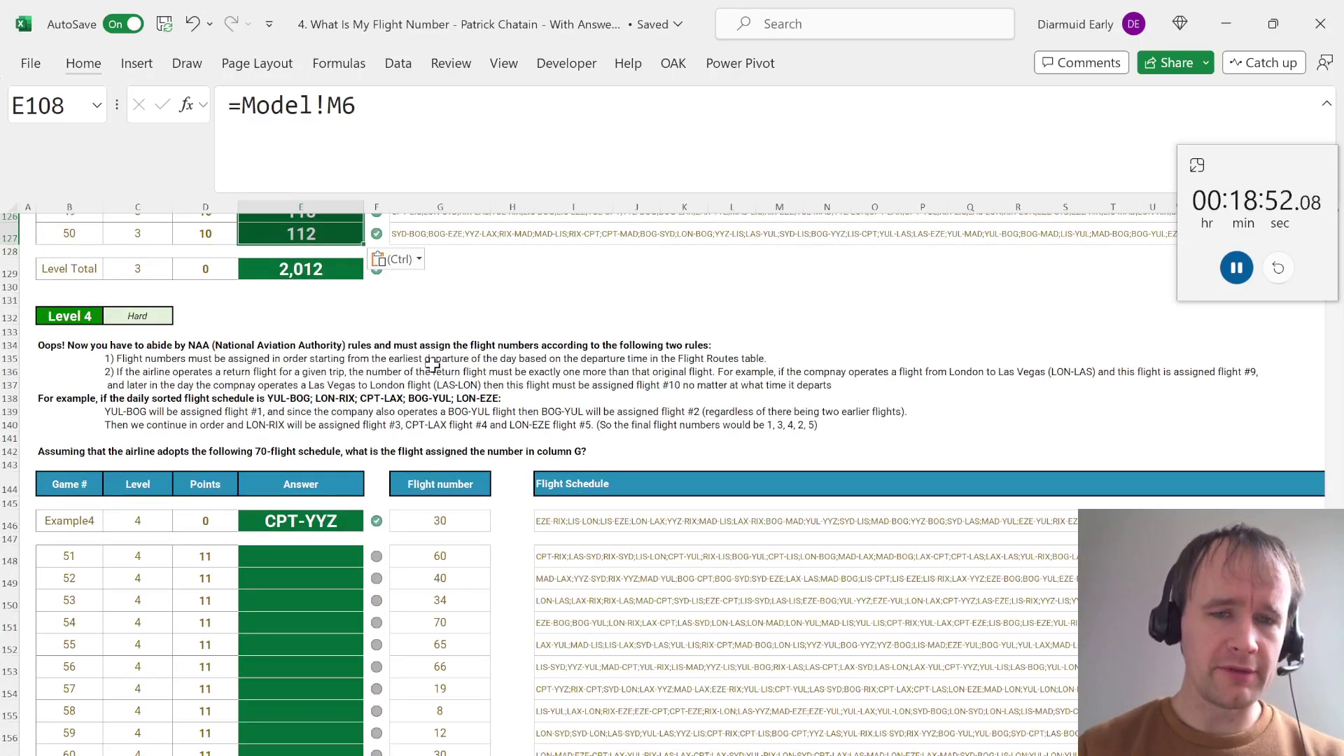
scroll(433, 363, up, 20)
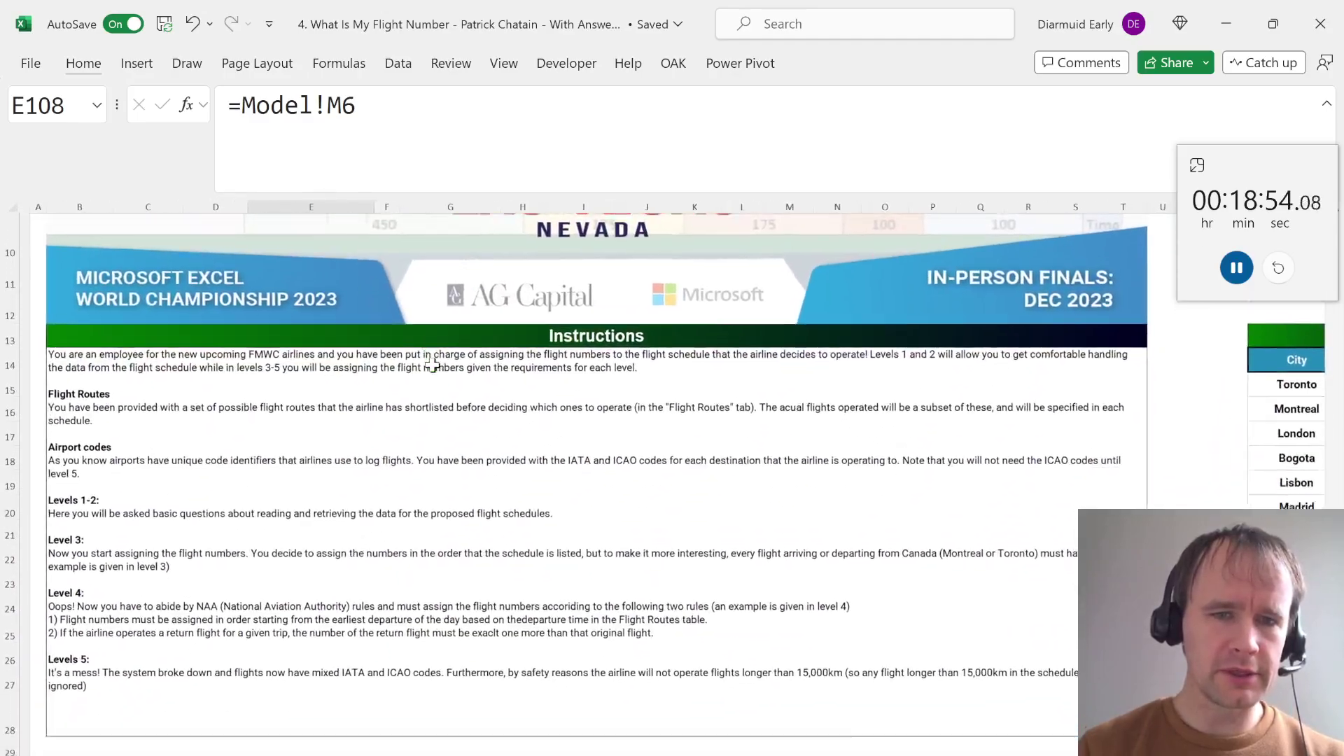
scroll(432, 365, down, 6)
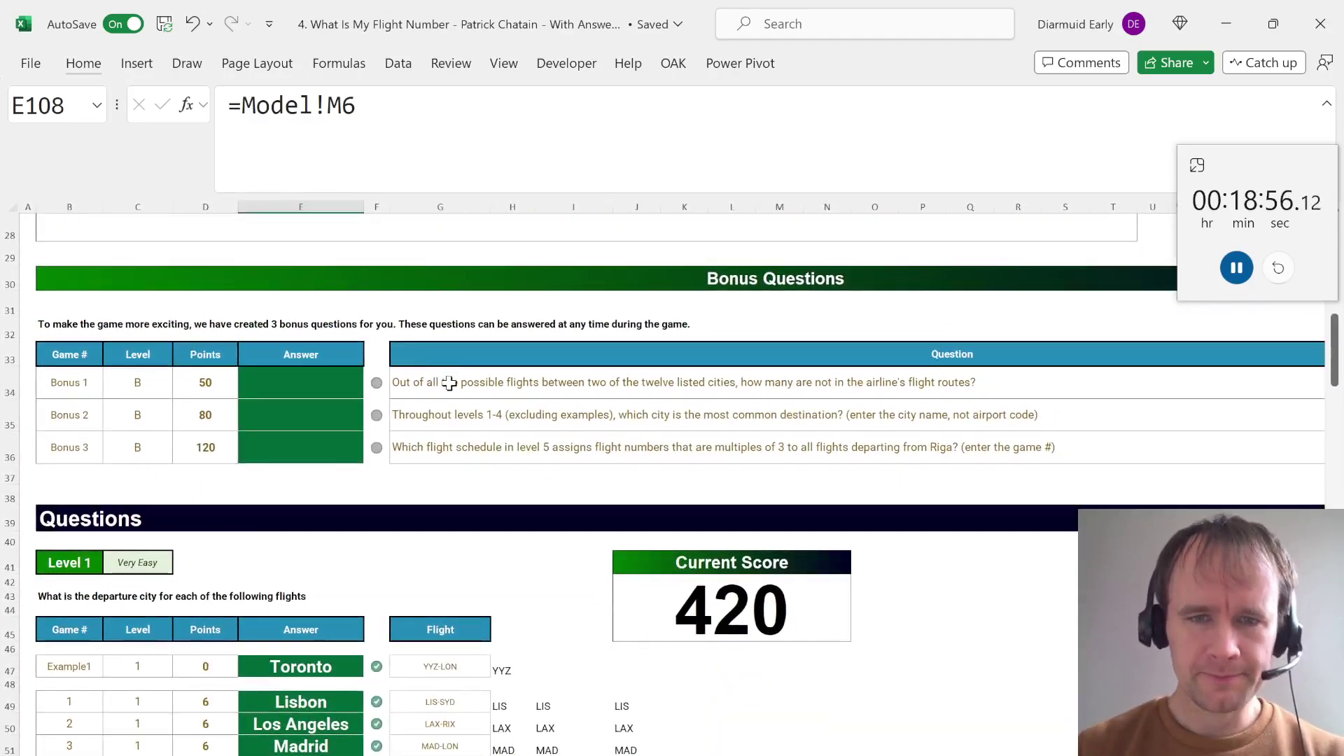
Read the Bonus 1 question and check how many routes are listed under Origin, from B2 down, on the Flight Routes sheet
click(448, 383)
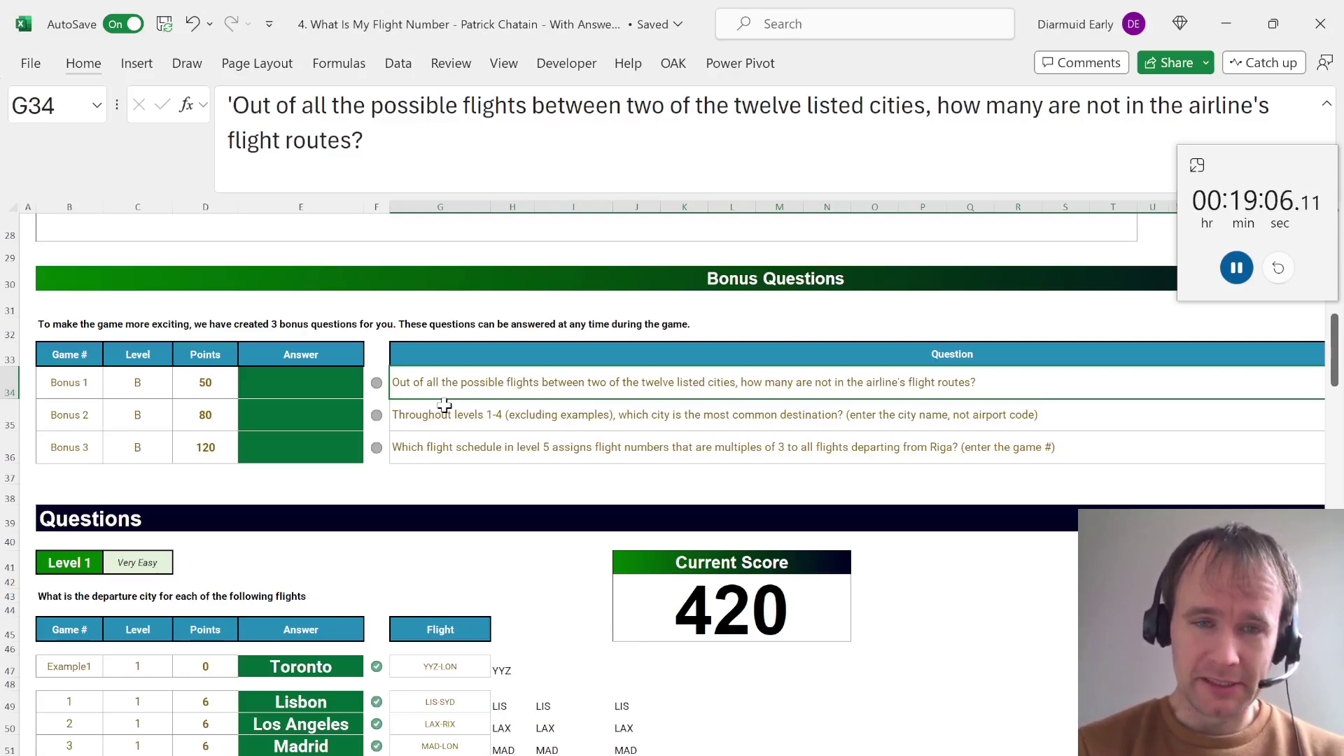
key(Left)
key(Left)
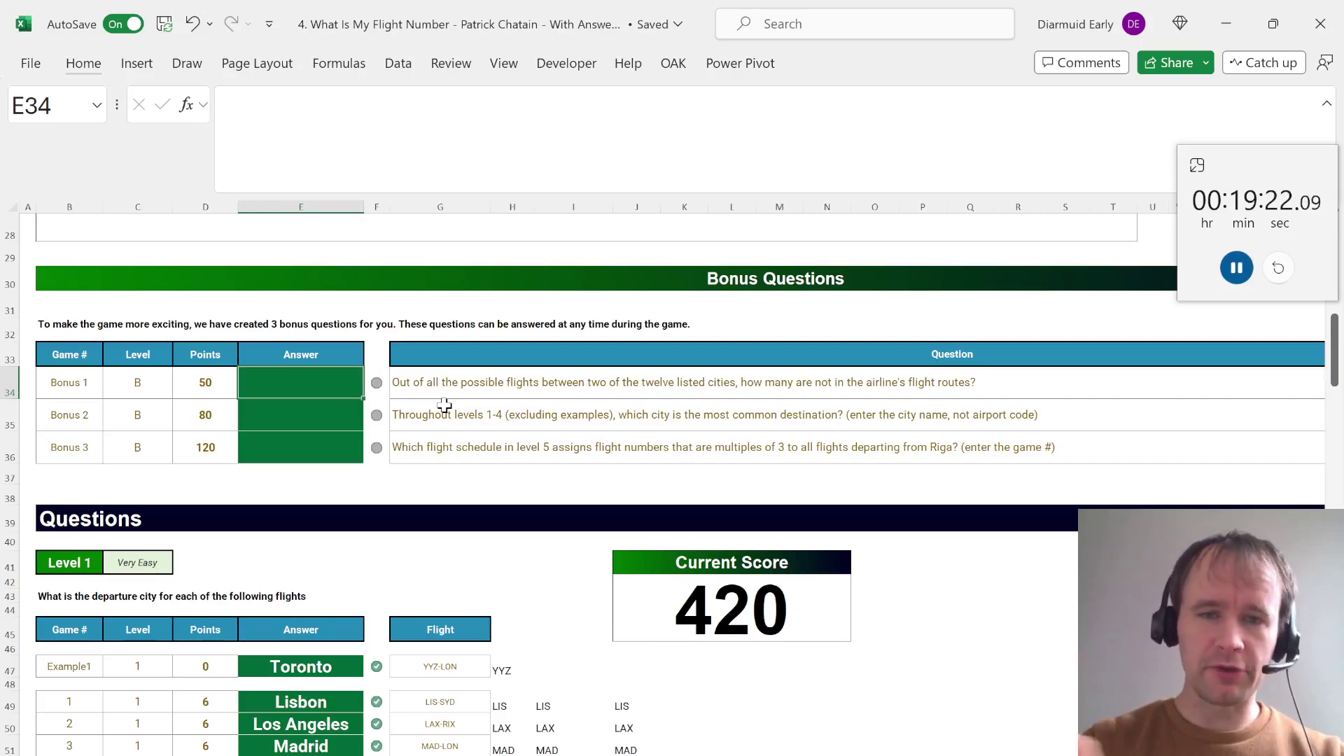
key(ctrl+Page_Down)
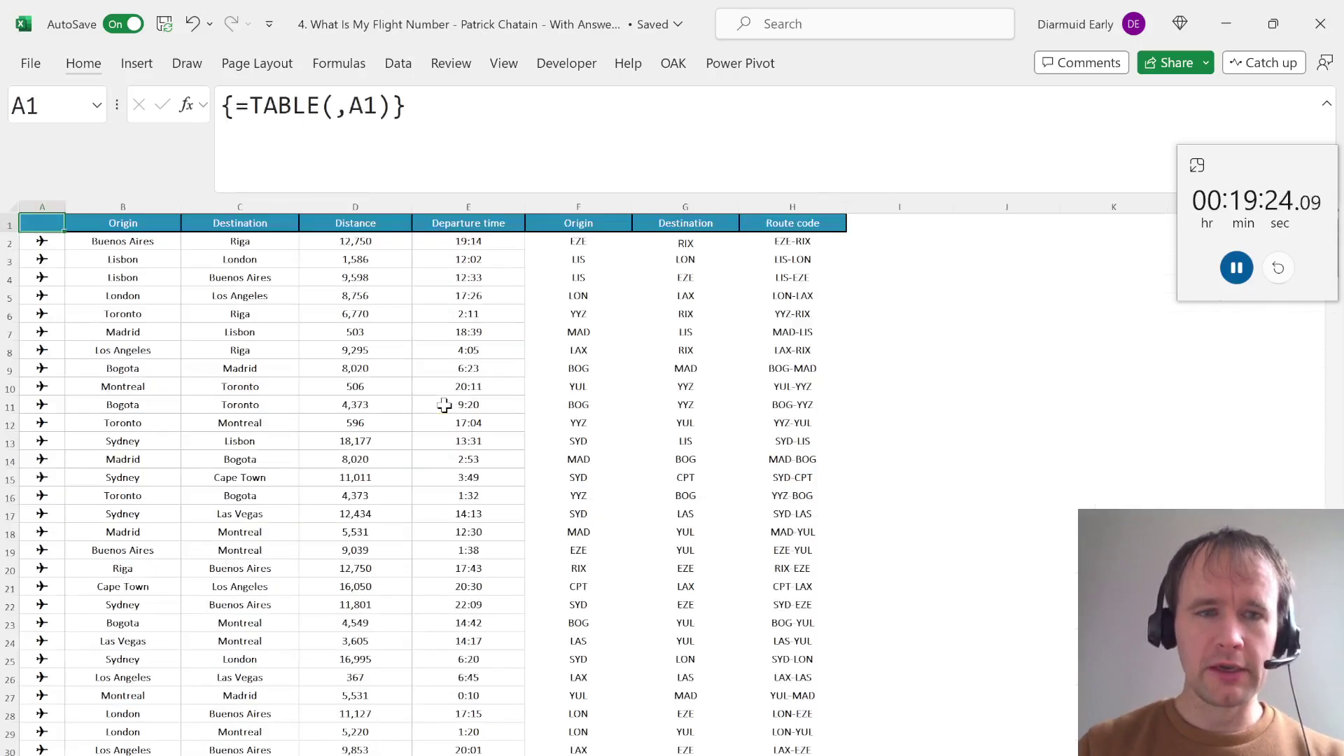
click(129, 242)
key(ctrl+shift+Down)
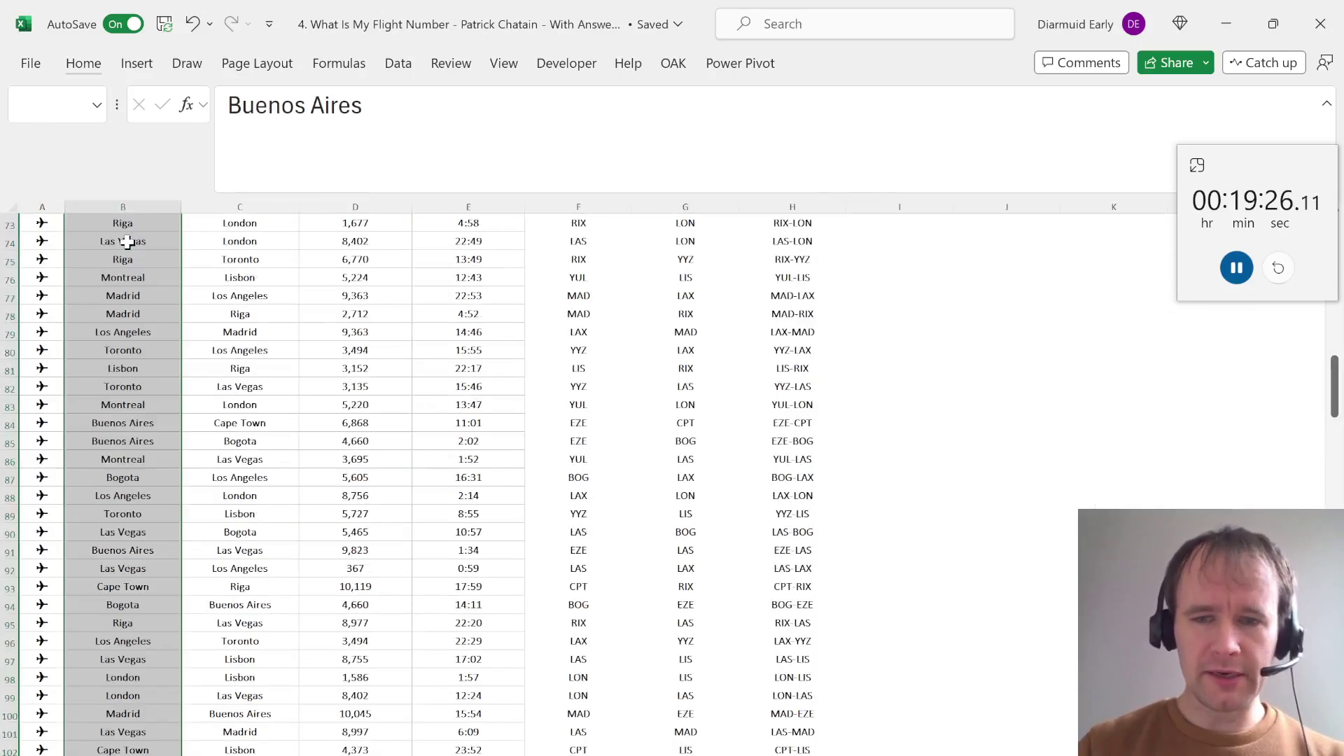
key(ctrl+Page_Up)
key(ctrl+Page_Up)
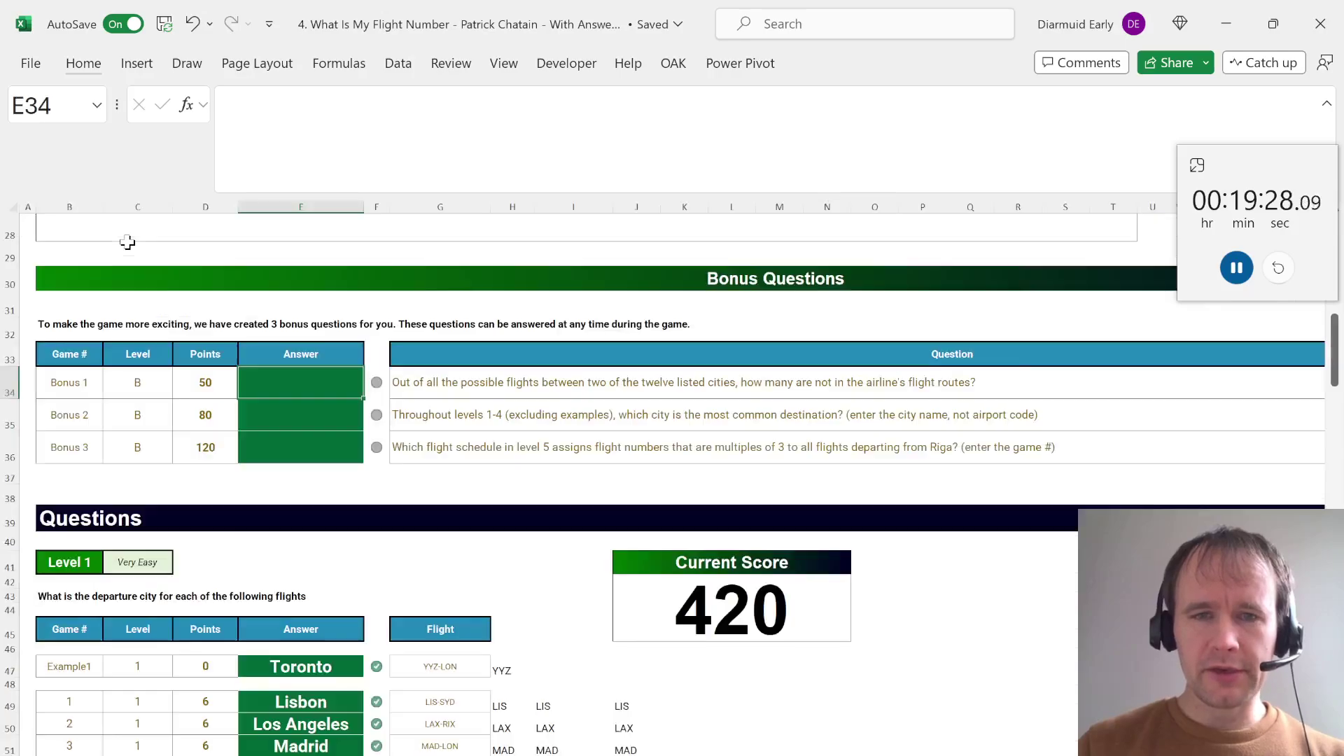
Answer Bonus 1 in E34 with =144-ROWS('Flight Routes'!B2:B104)
text(=144-ro)
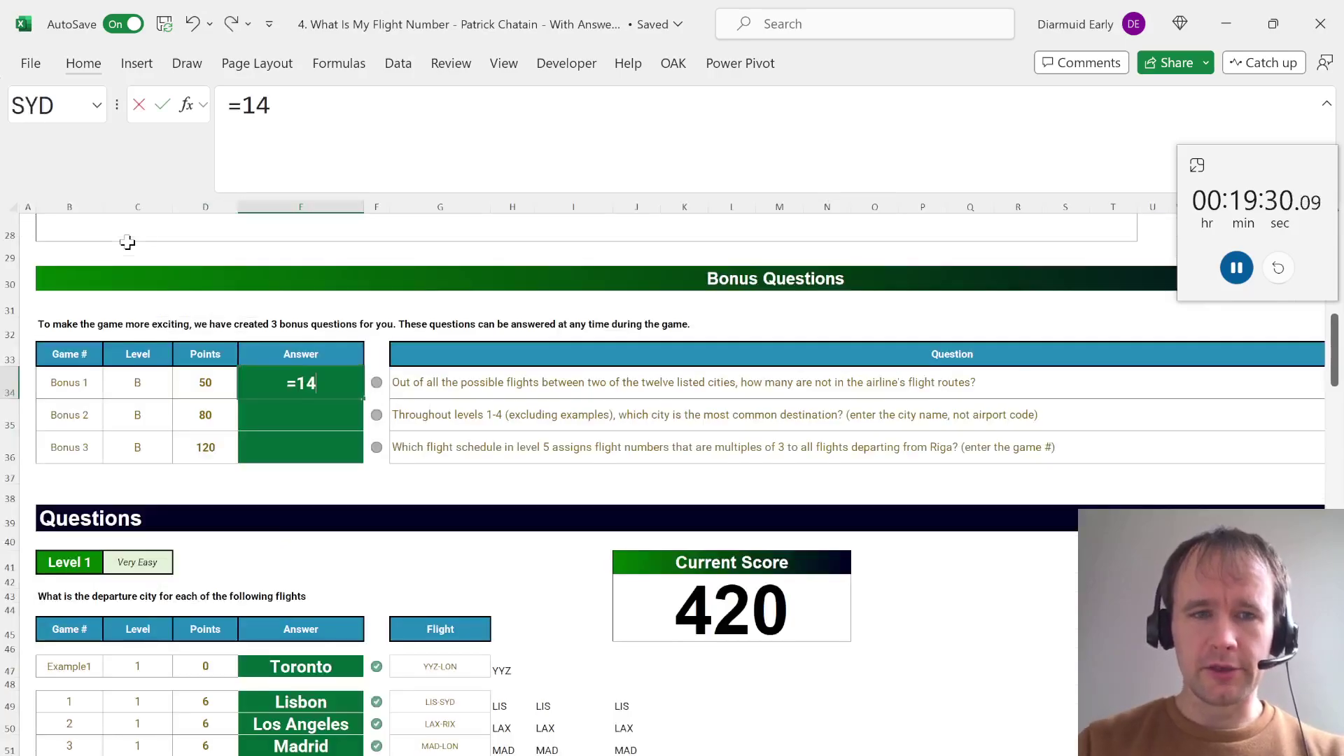
key(Tab)
key(ctrl+Page_Down)
key(ctrl+Page_Down)
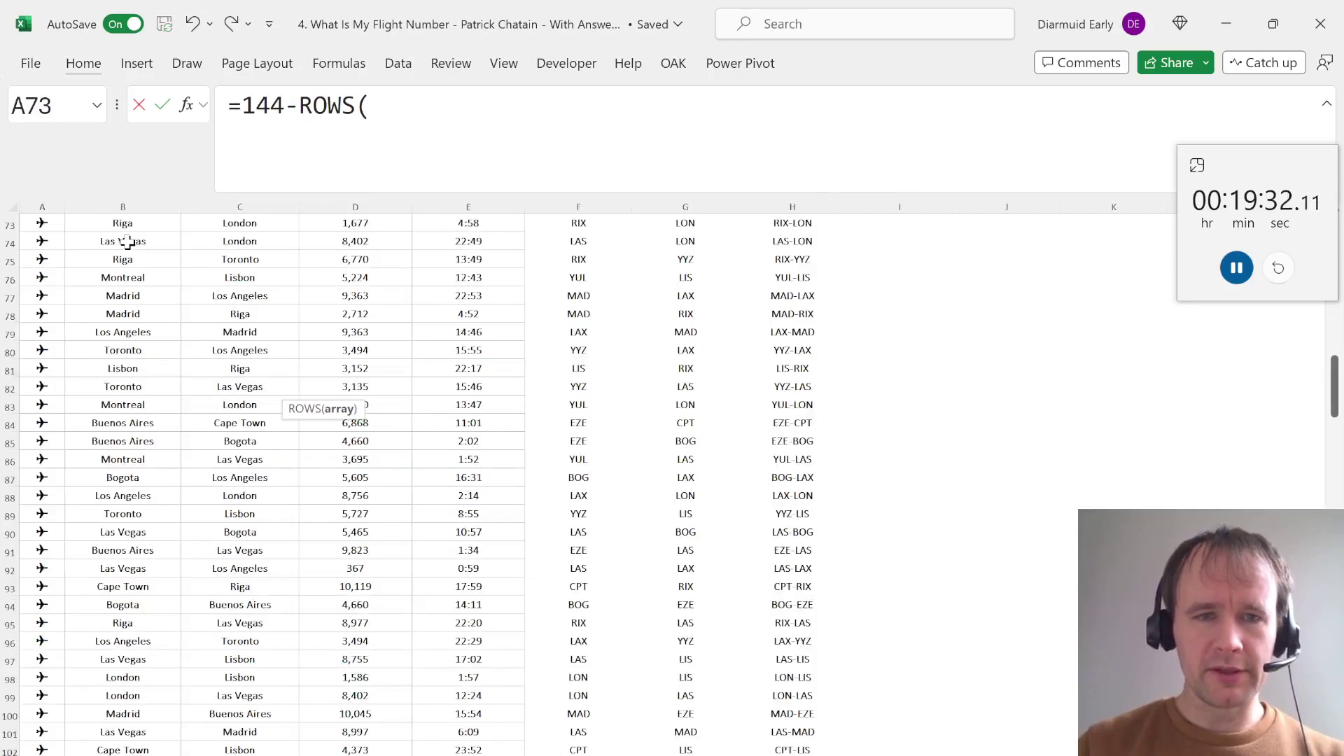
click(127, 242)
key(ctrl+Up)
key(Down)
key(ctrl+shift+Down)
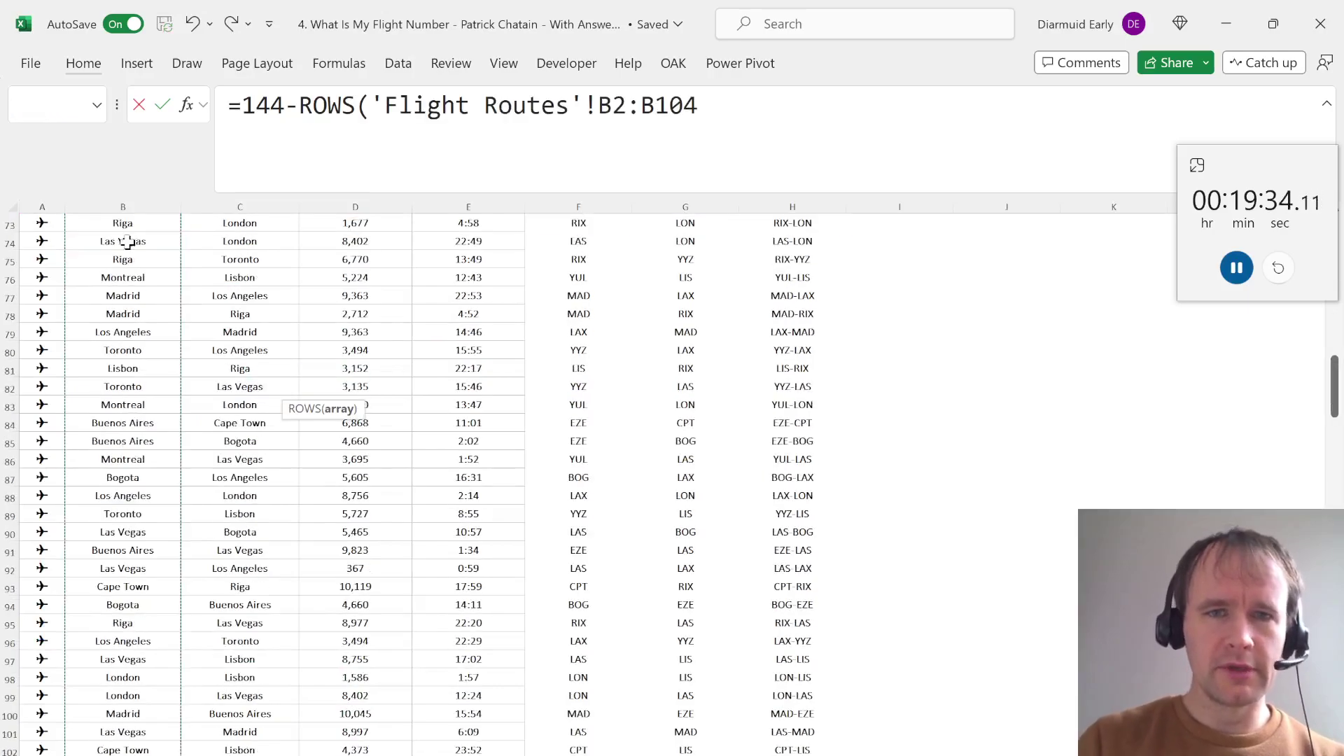
key(Return)
key(Up)
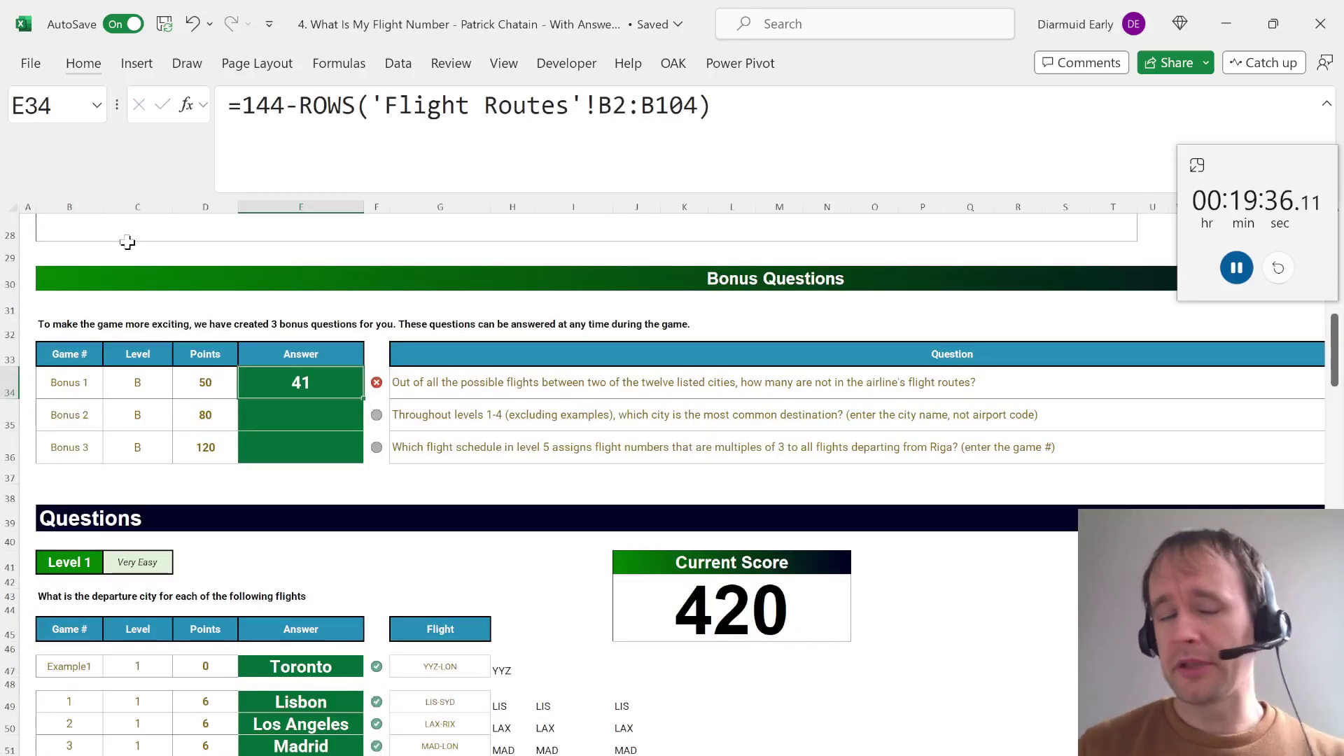
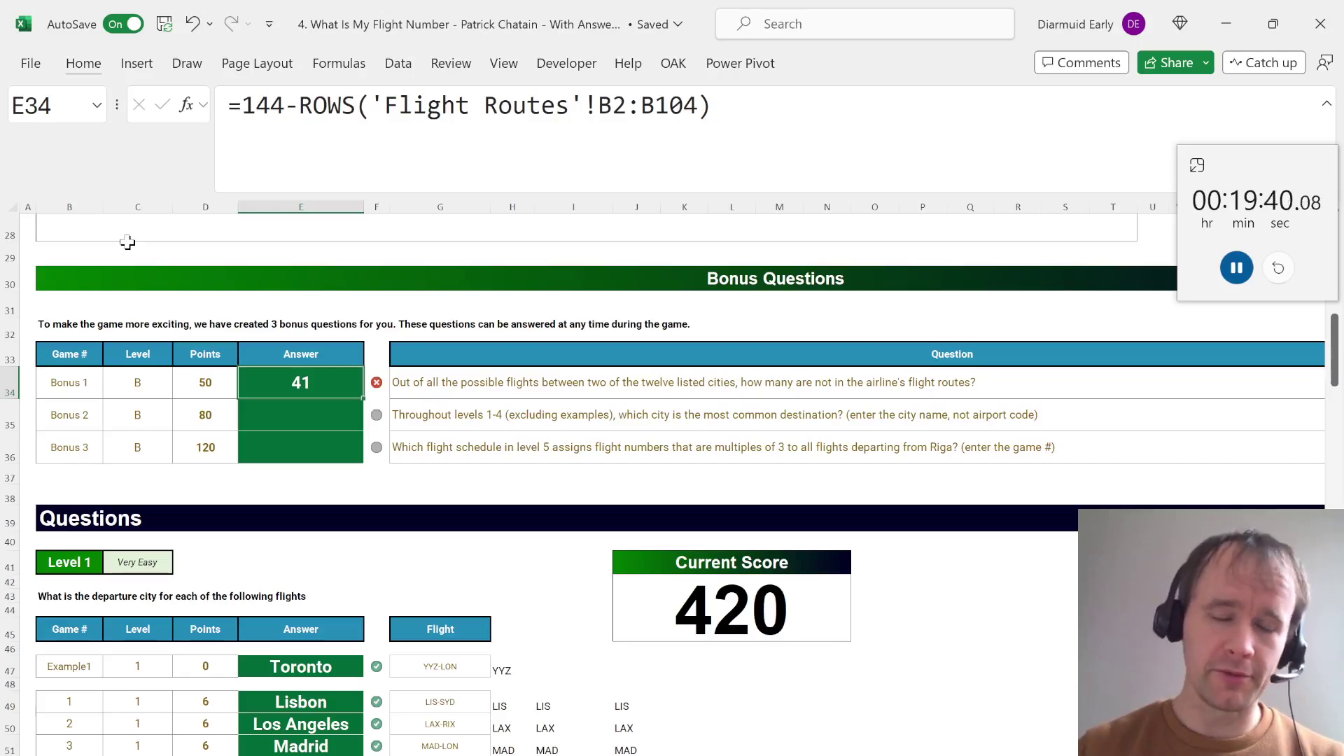
Replace 144 with 12*11 in the Bonus 1 formula, excluding flights from a city to itself
click(283, 109)
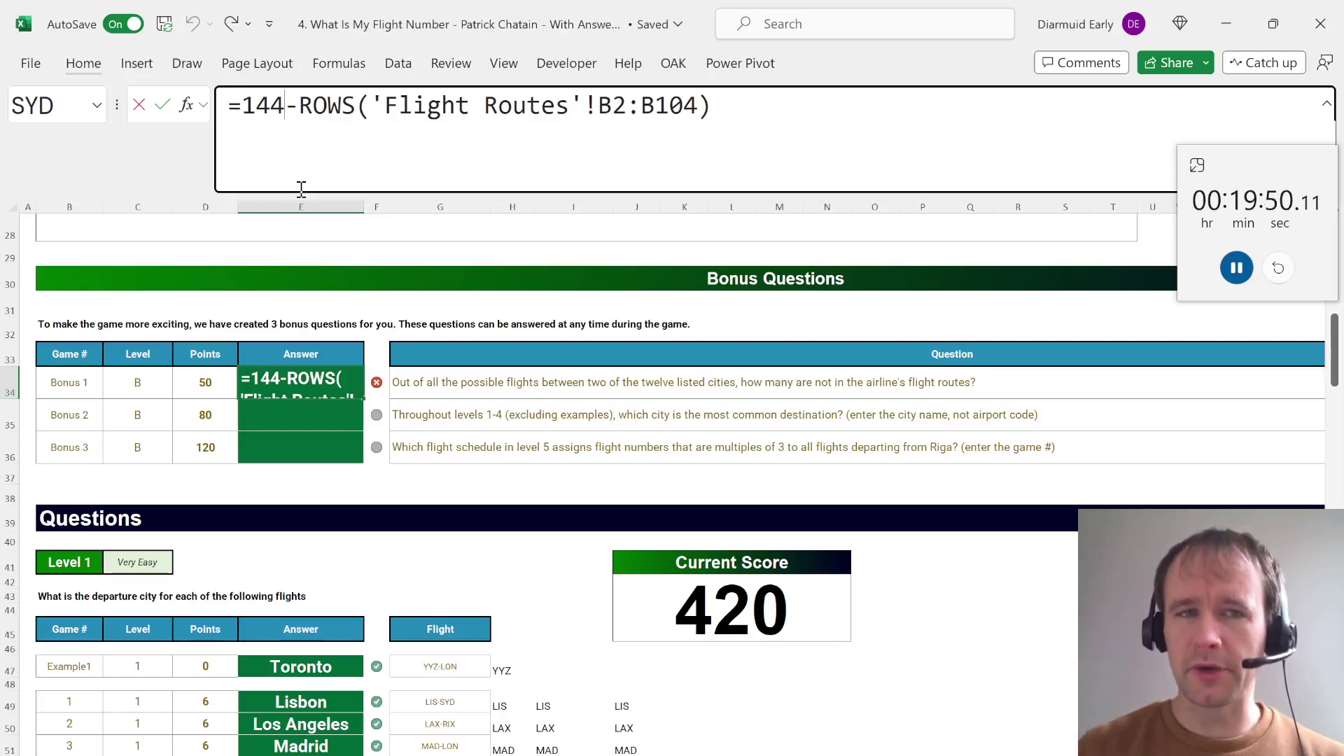
key(BackSpace)
key(BackSpace)
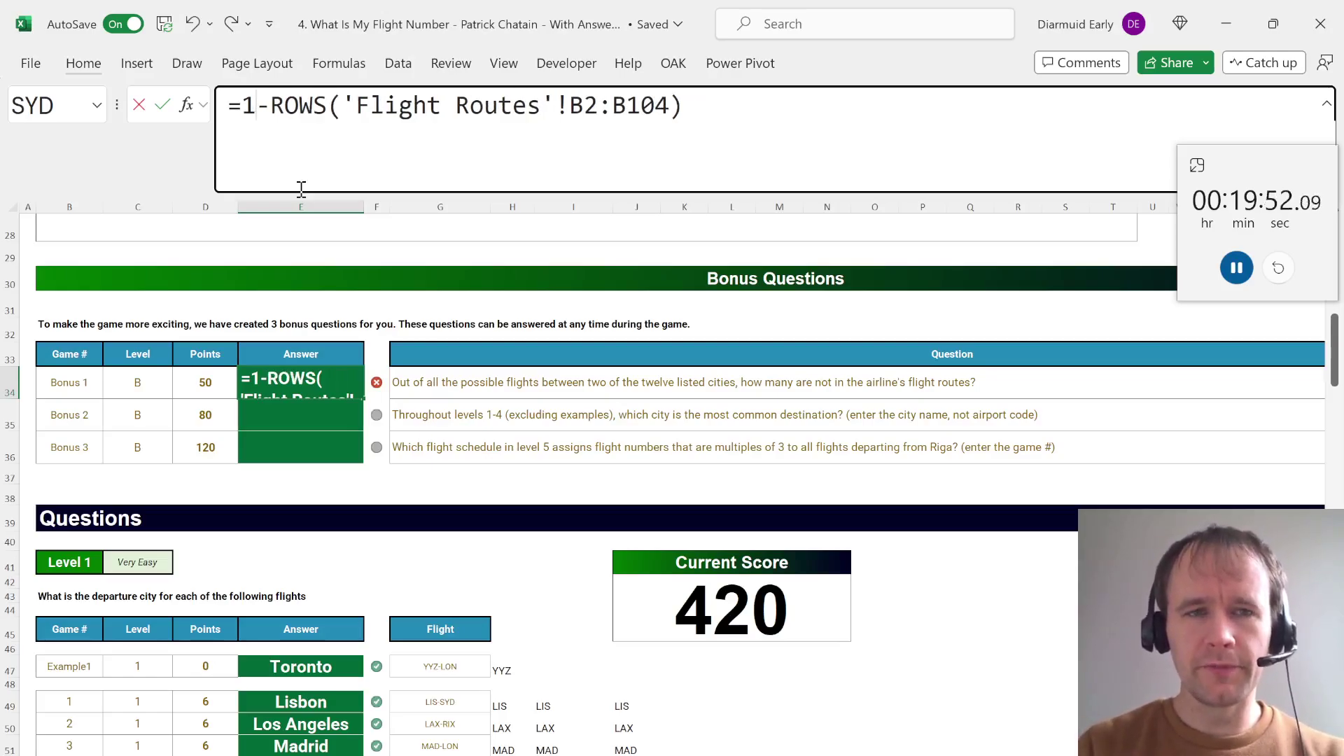
text(3)
key(BackSpace)
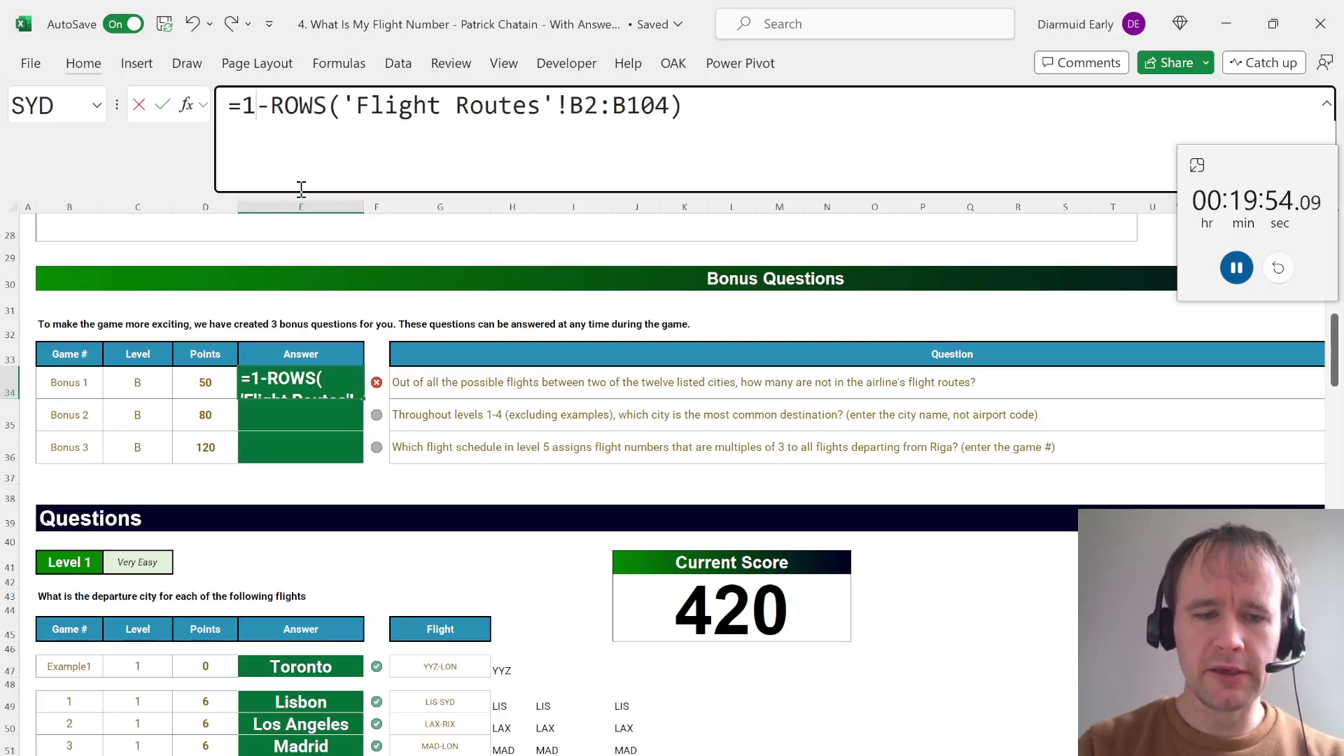
text(2*11)
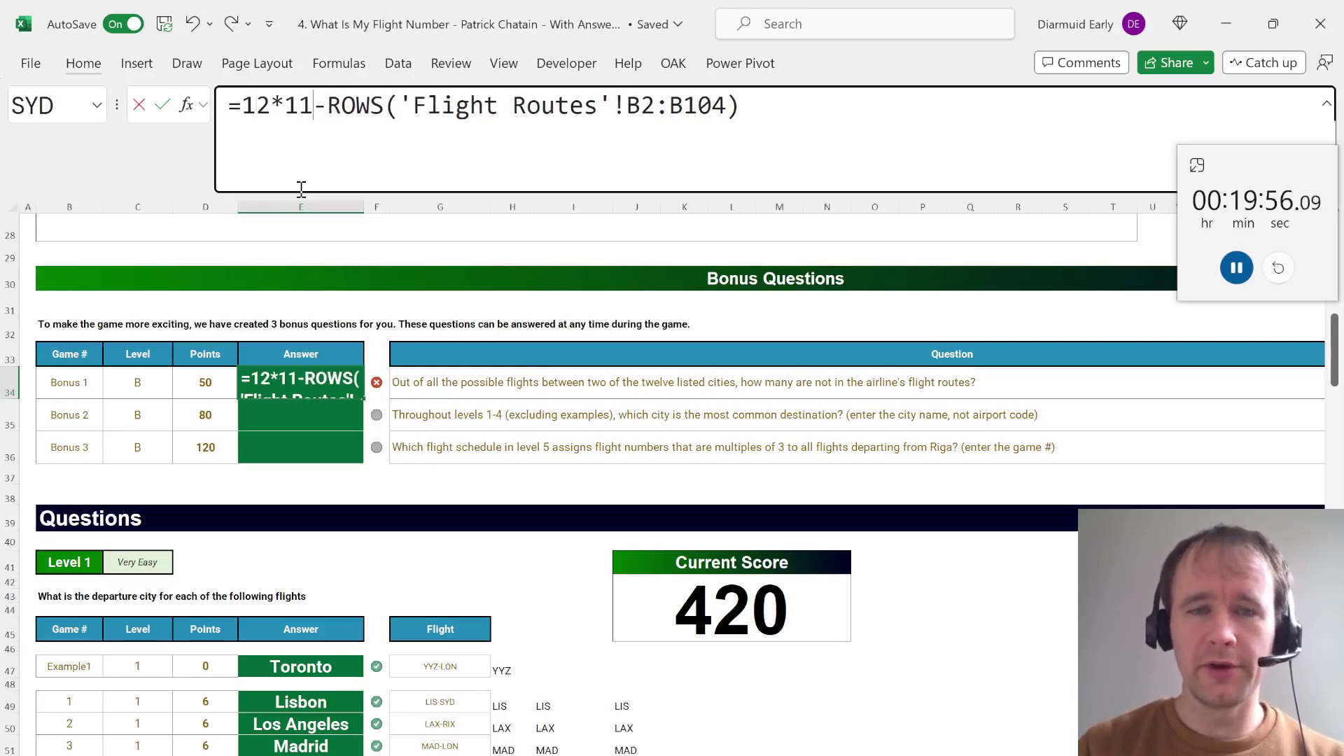
key(Return)
key(Up)
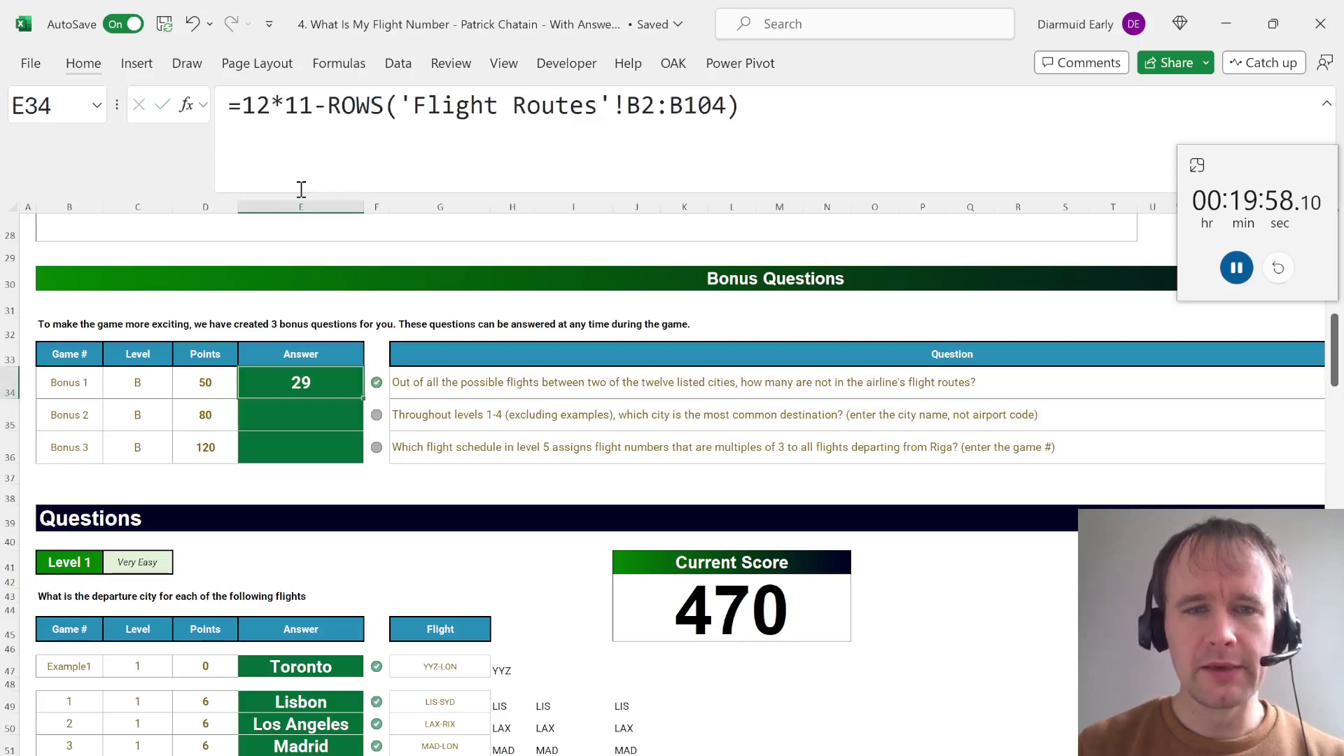
Read the full Bonus 2 question in G35 about the most common destination
key(shift+space)
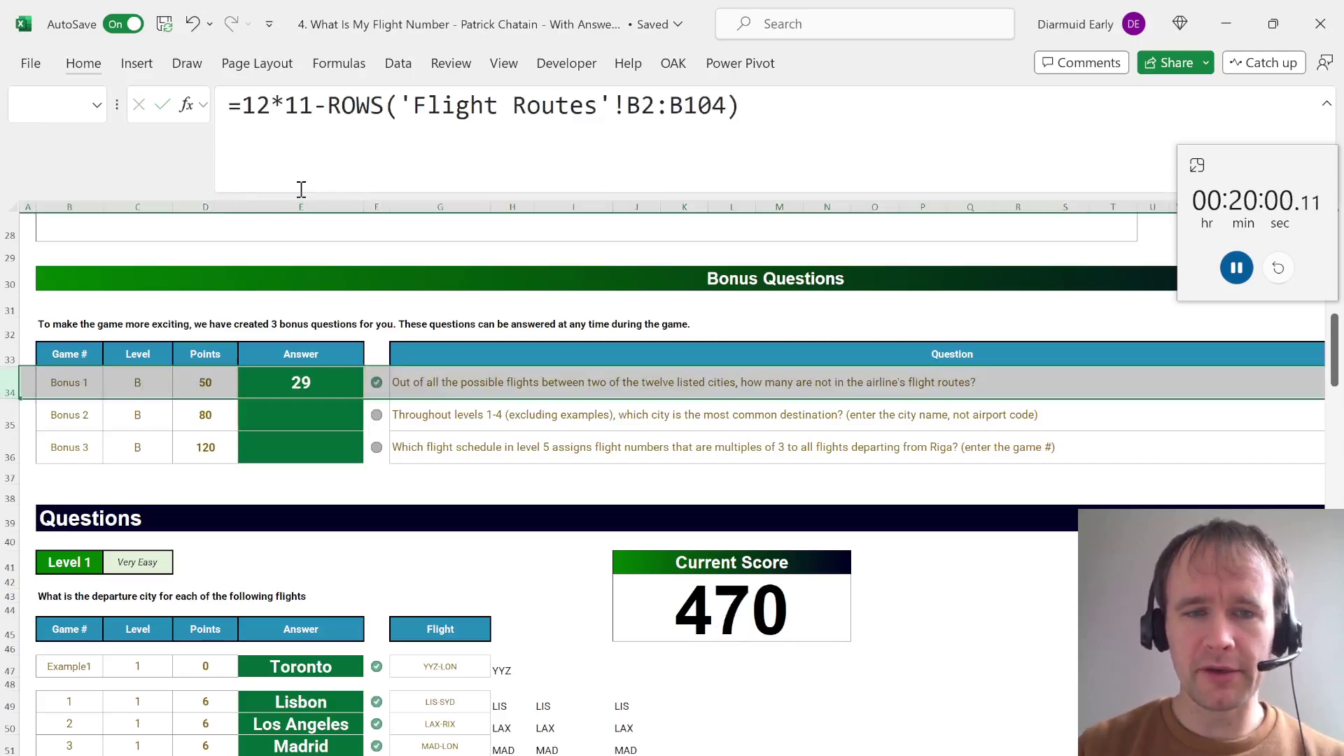
key(Down)
key(Right)
key(Right)
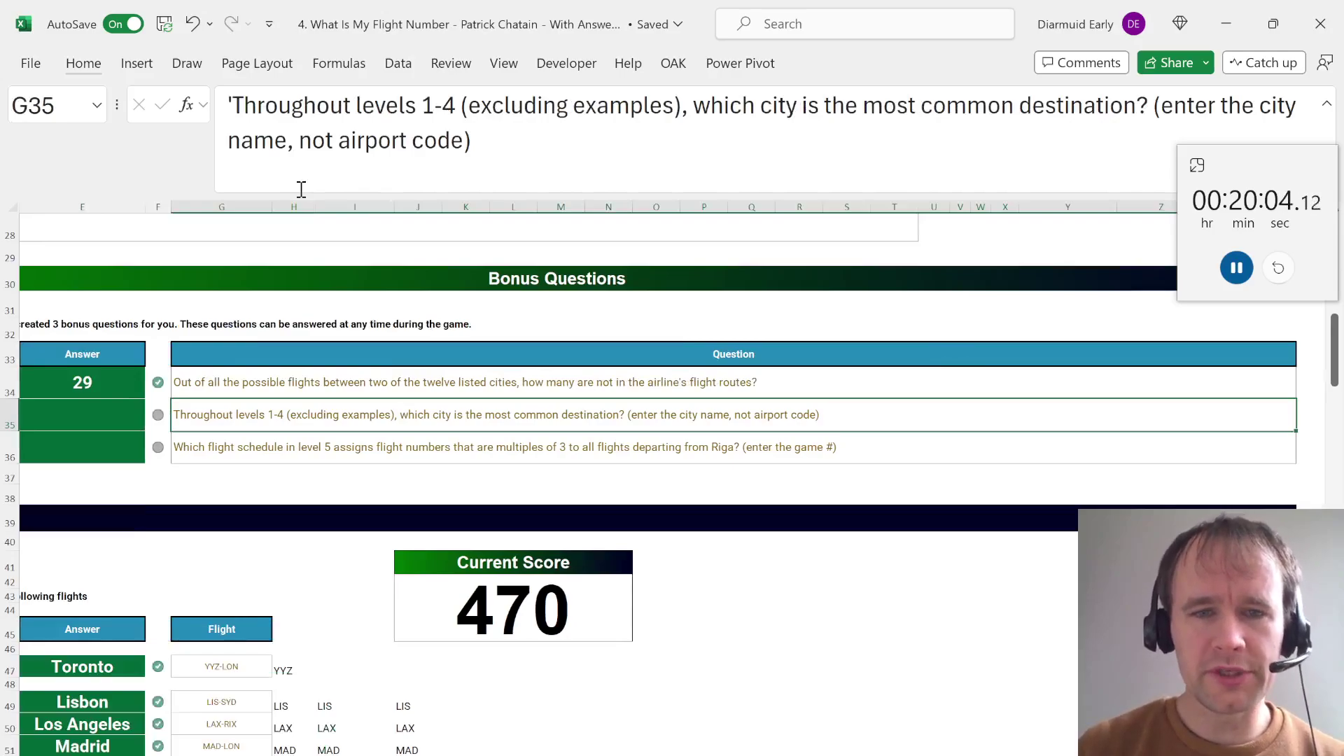
scroll(399, 381, left, 3)
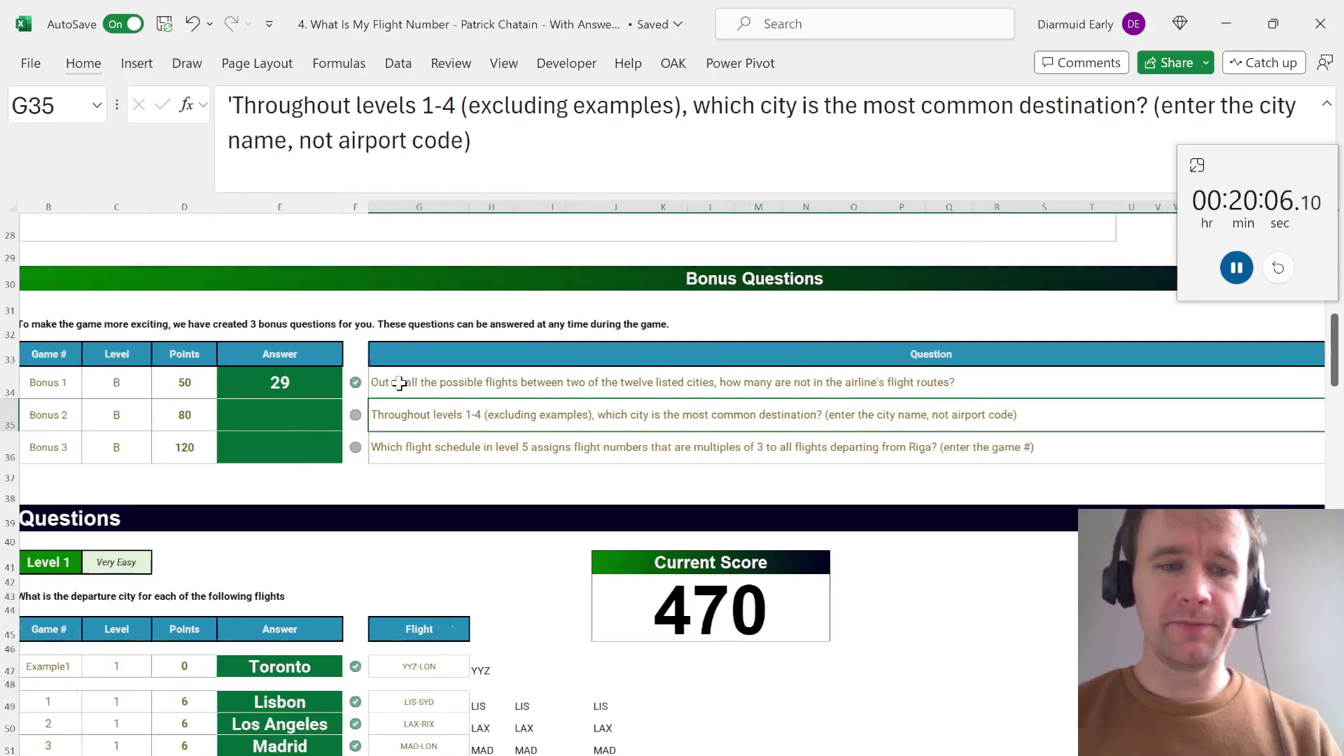
Filter the Game # column from B47 down, excluding blanks and all text entries so only game numbers up to 70 remain
drag(70, 666, 68, 665)
key(ctrl+BackSpace)
key(alt+Down)
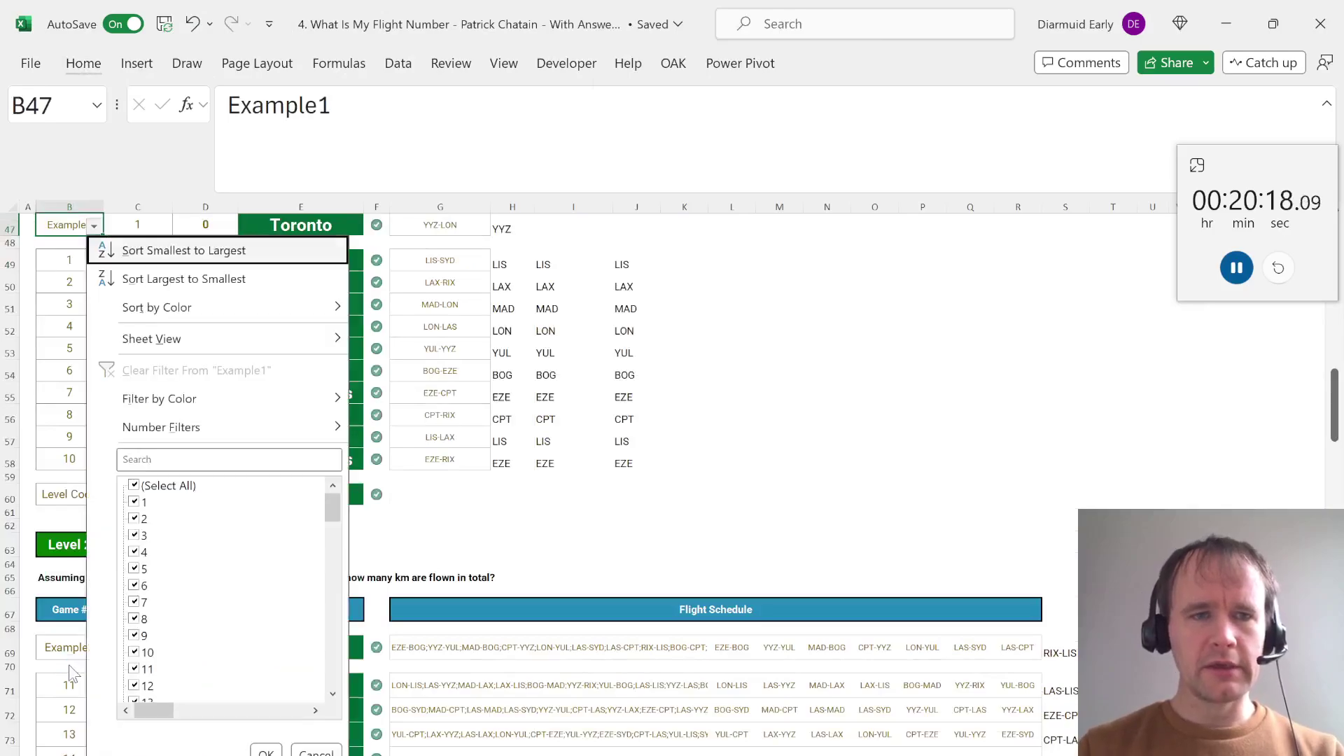
key(Down)
key(Down)
key(Down)
key(Down)
key(Tab)
key(End)
key(space)
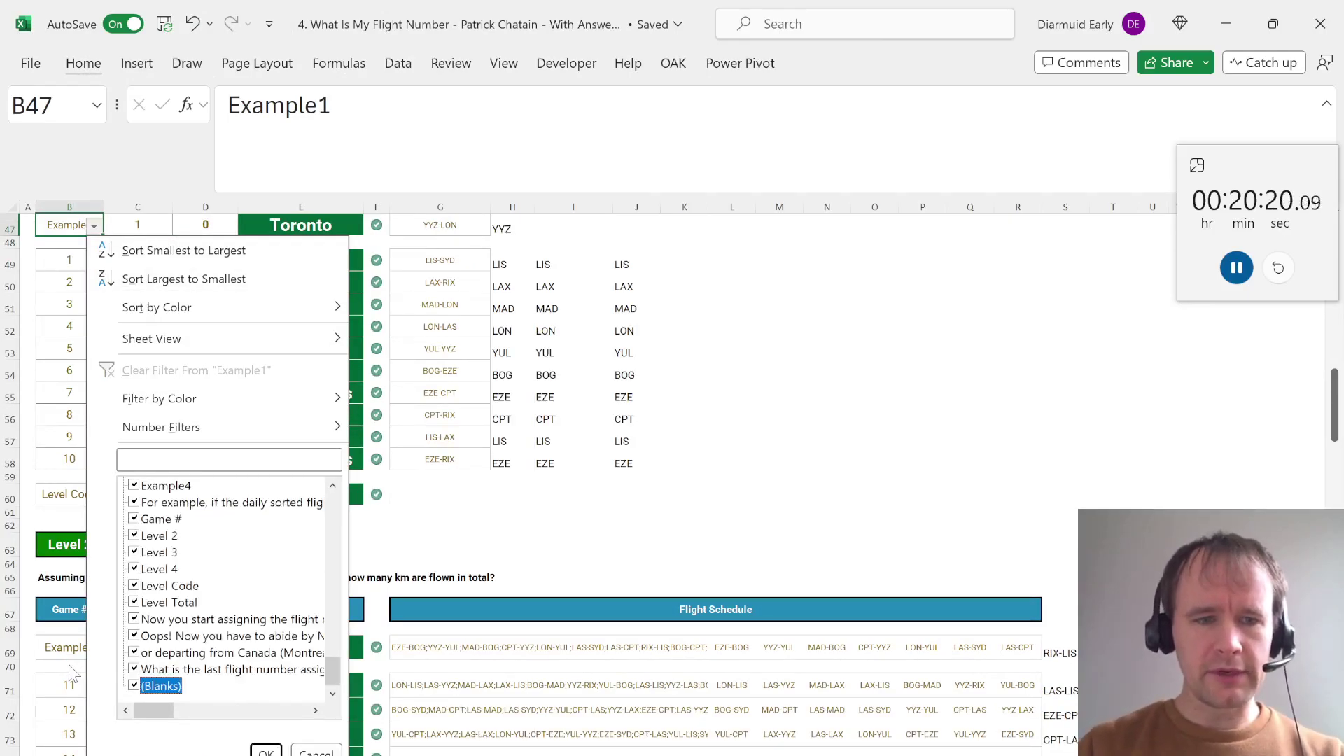
key(Up)
key(space)
key(Up)
key(space)
key(Up)
key(space)
key(Up)
key(space)
key(Up)
key(space)
key(Up)
key(space)
key(Up)
key(space)
key(Up)
key(space)
key(Up)
key(space)
key(Up)
key(space)
key(Up)
key(space)
key(Up)
key(space)
key(Up)
key(space)
key(Up)
key(space)
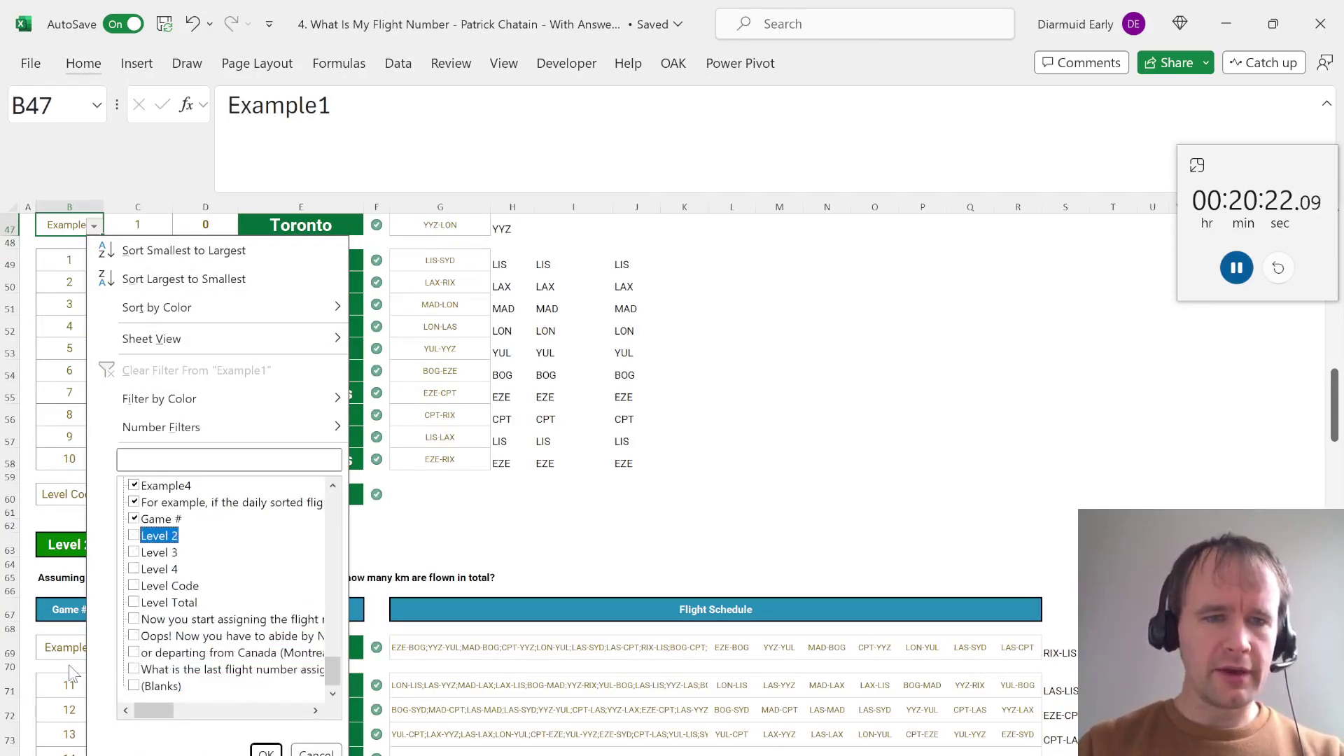
key(Up)
key(space)
key(Up)
key(space)
key(Up)
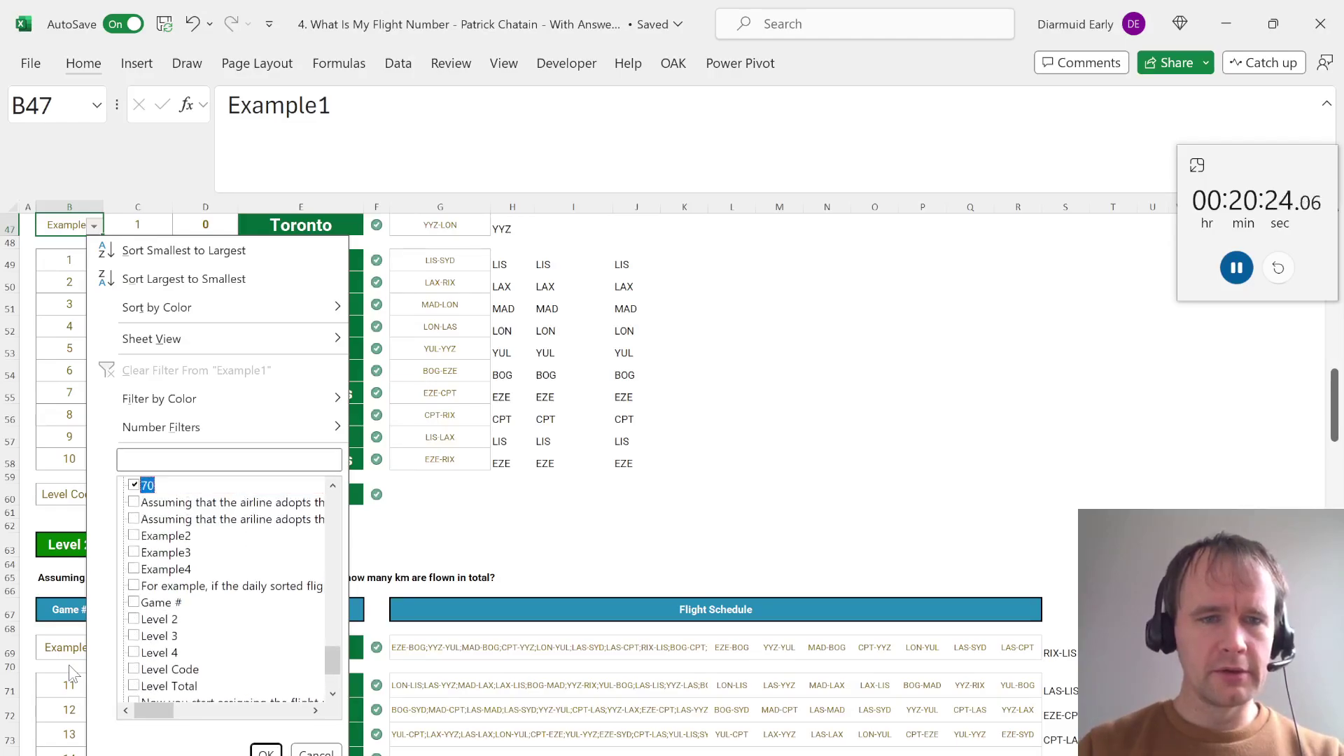
key(Return)
Check the filtered game rows from game 1 through game 70 in Level 4
key(Down)
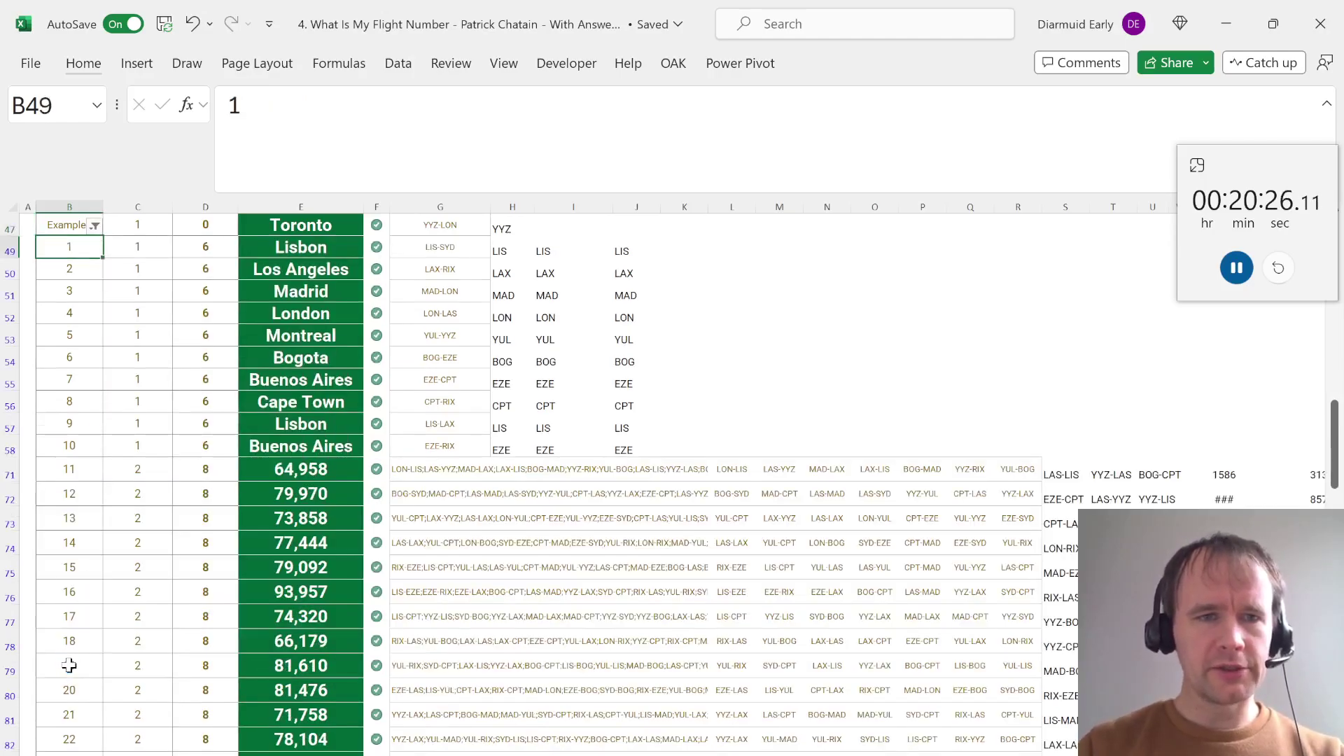
key(Page_Down)
key(Page_Down)
key(Page_Down)
key(Page_Down)
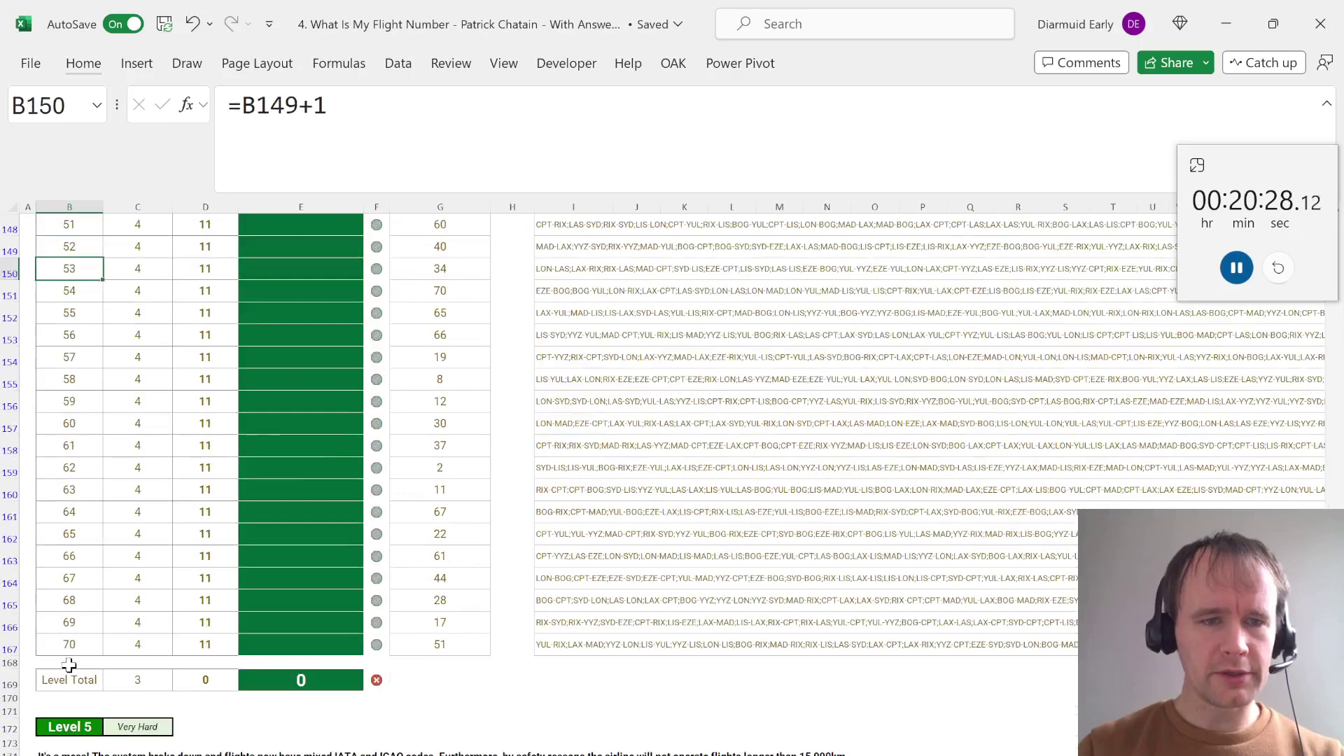
key(Page_Up)
key(Page_Up)
key(Page_Up)
key(Page_Up)
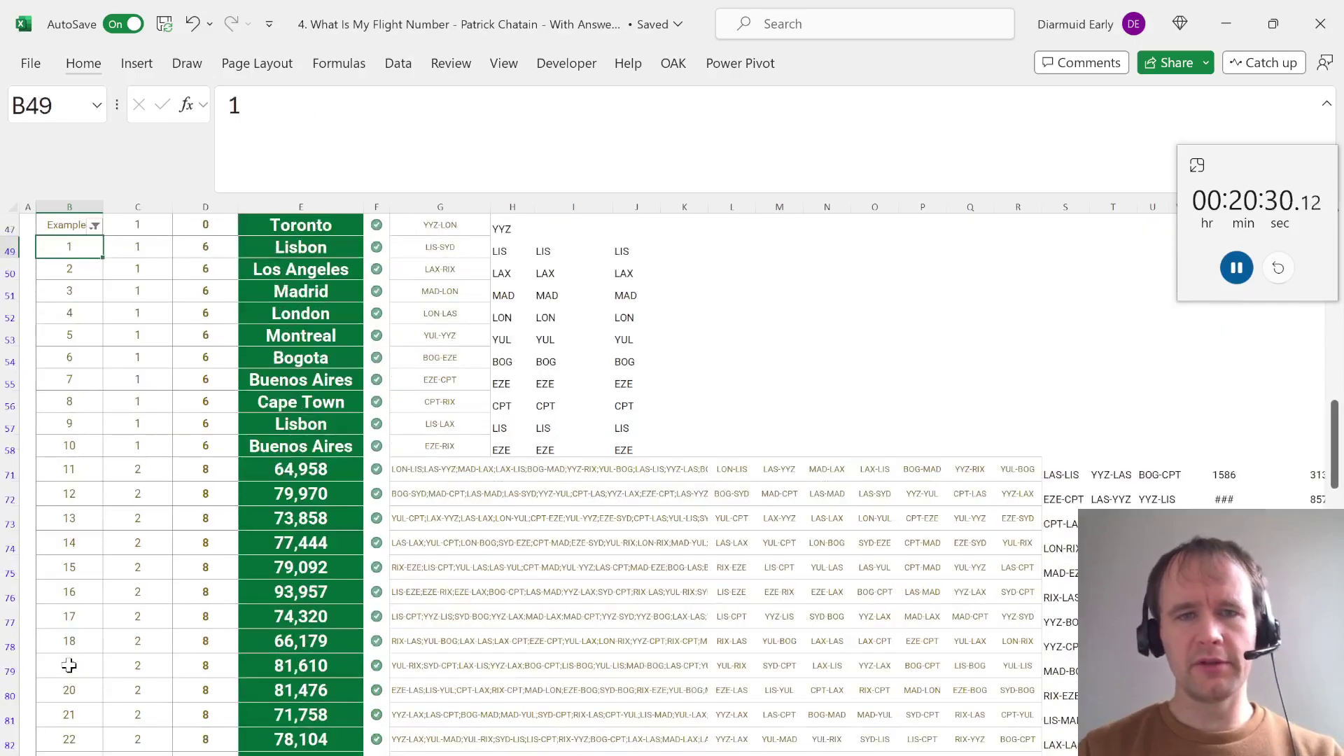
Copy the Level 1 flight codes from G47:G58, including the example, into a new worksheet starting at A1
click(455, 339)
key(ctrl+Up)
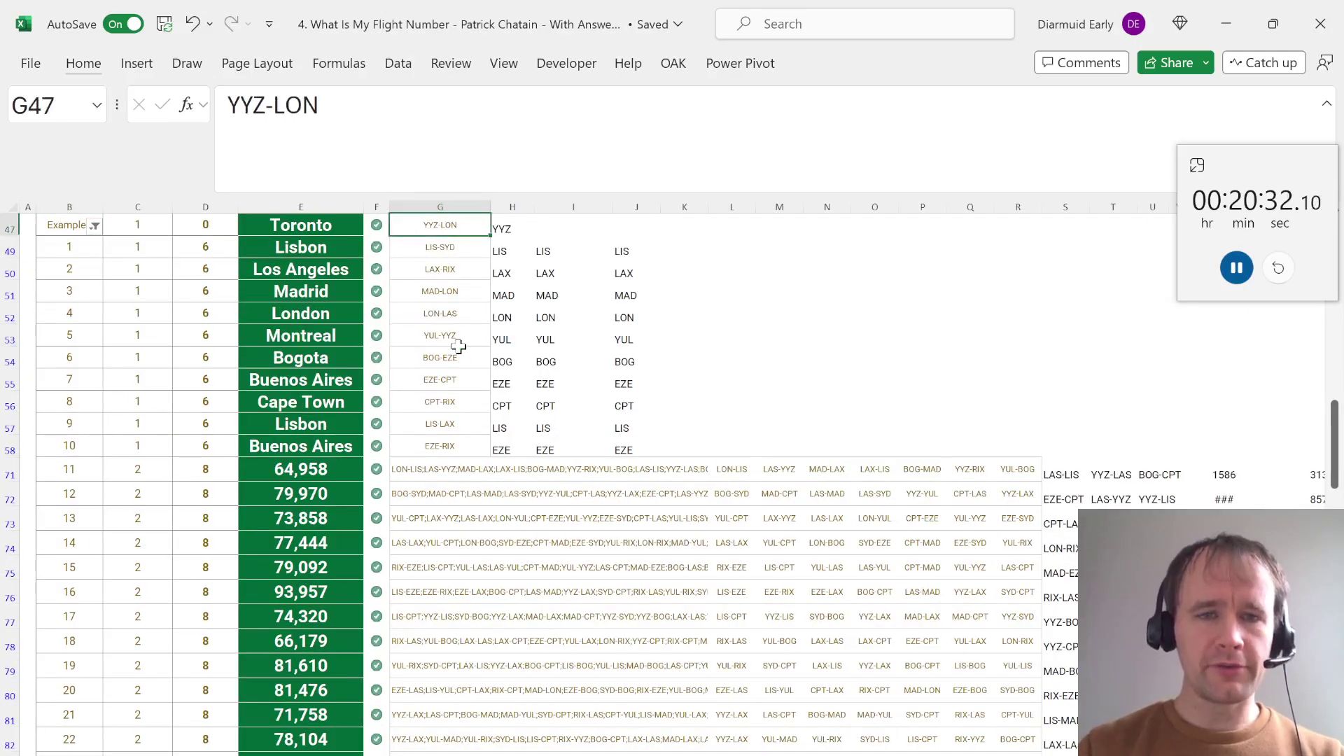
key(ctrl+shift+End)
key(shift+BackSpace)
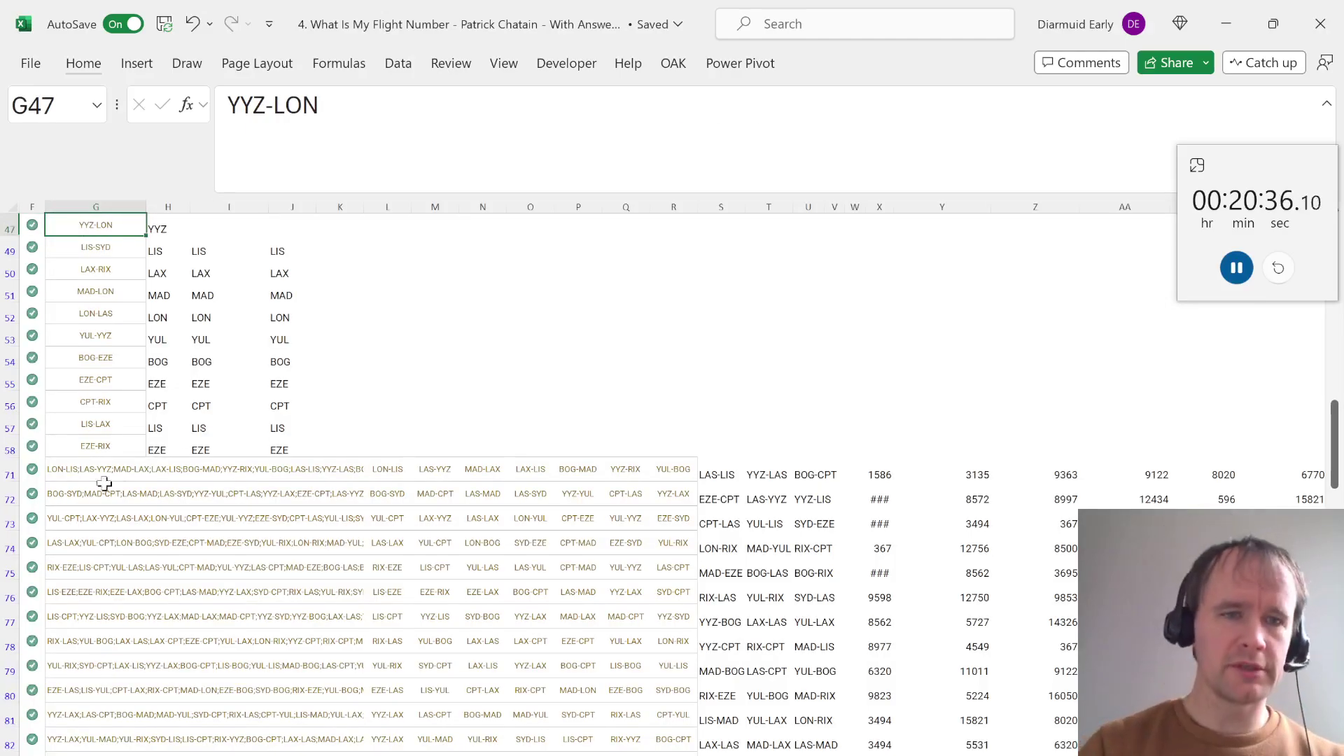
shift+click(102, 449)
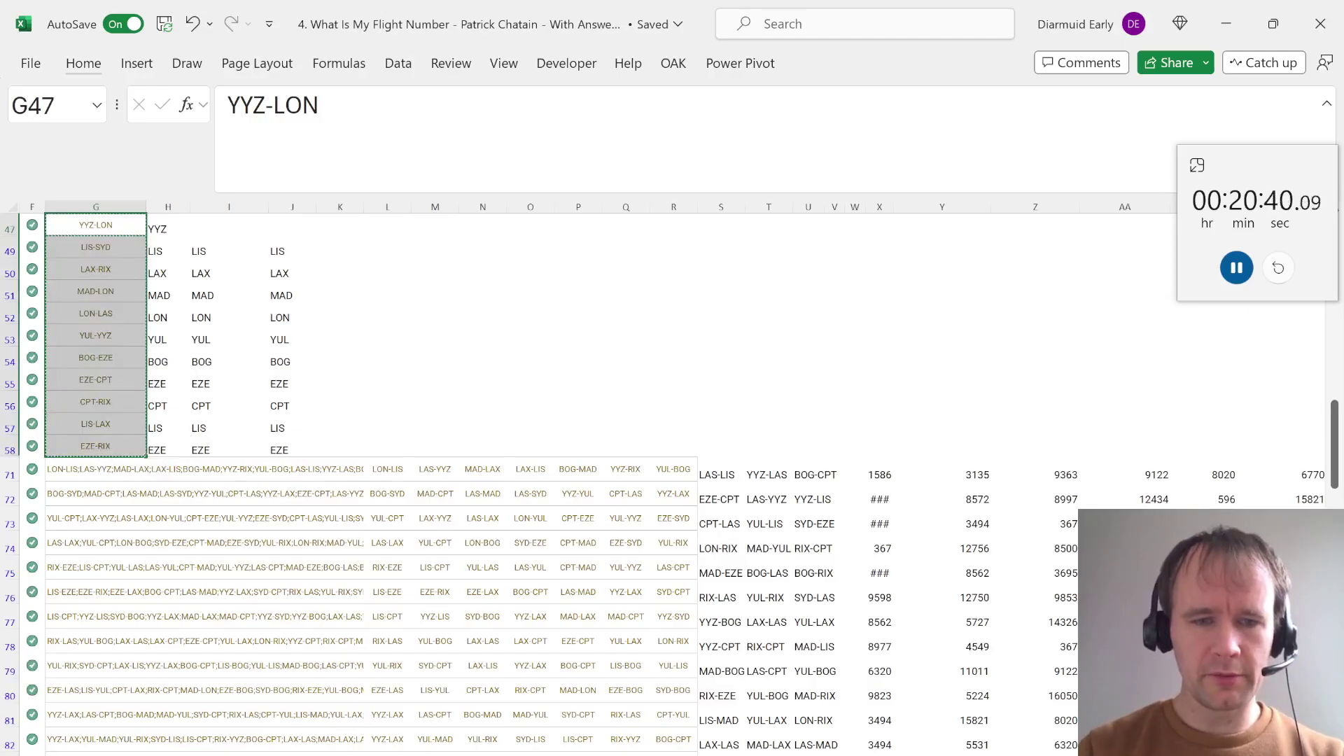
key(shift+F11)
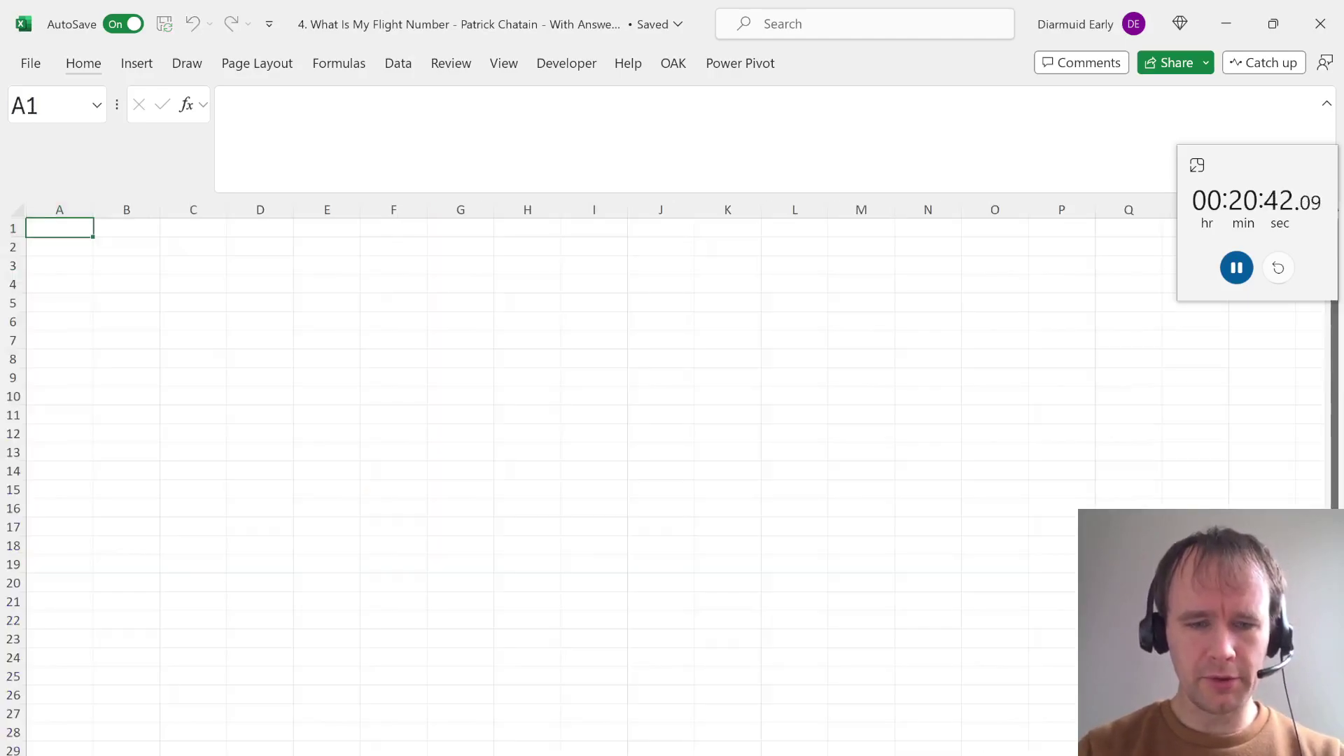
key(ctrl+Page_Down)
key(ctrl+Page_Up)
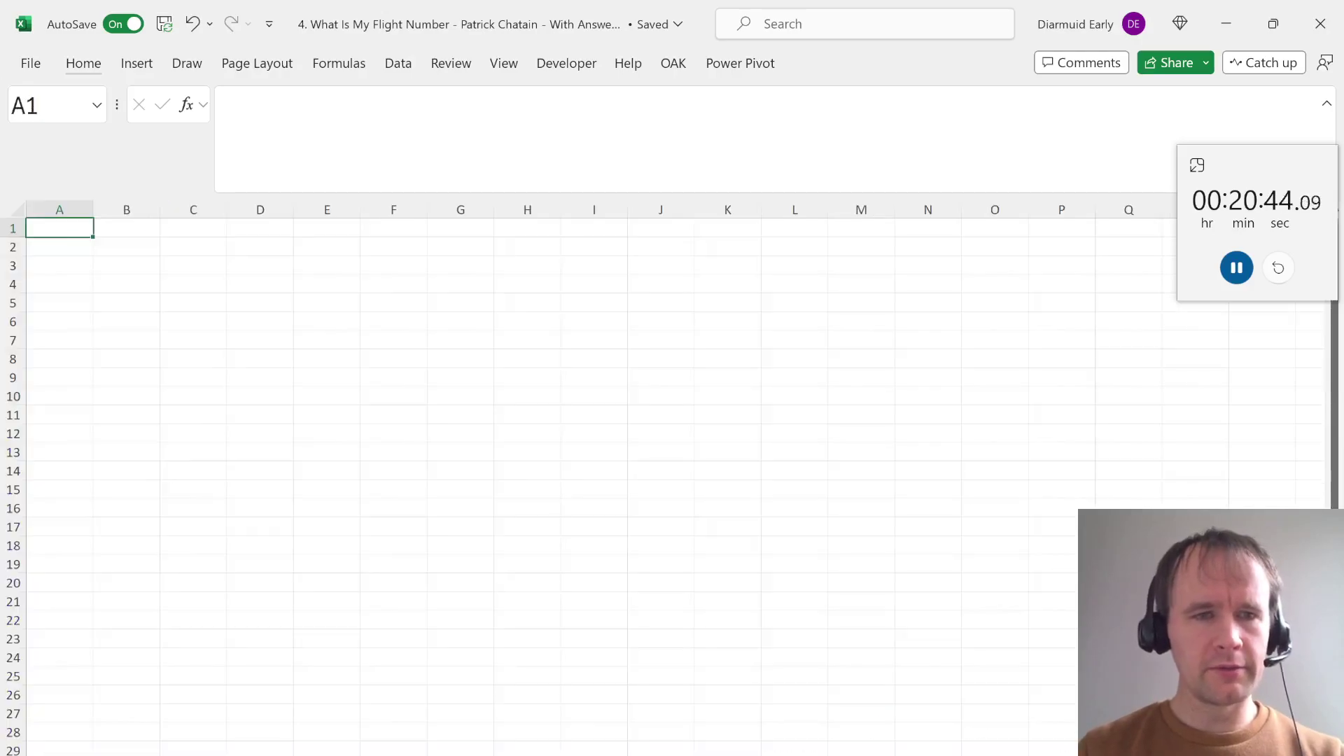
key(ctrl+v)
Copy the Level 2 flight lists for games 11 to 30 from G71:G90 to A12 of the new worksheet
key(ctrl+Page_Down)
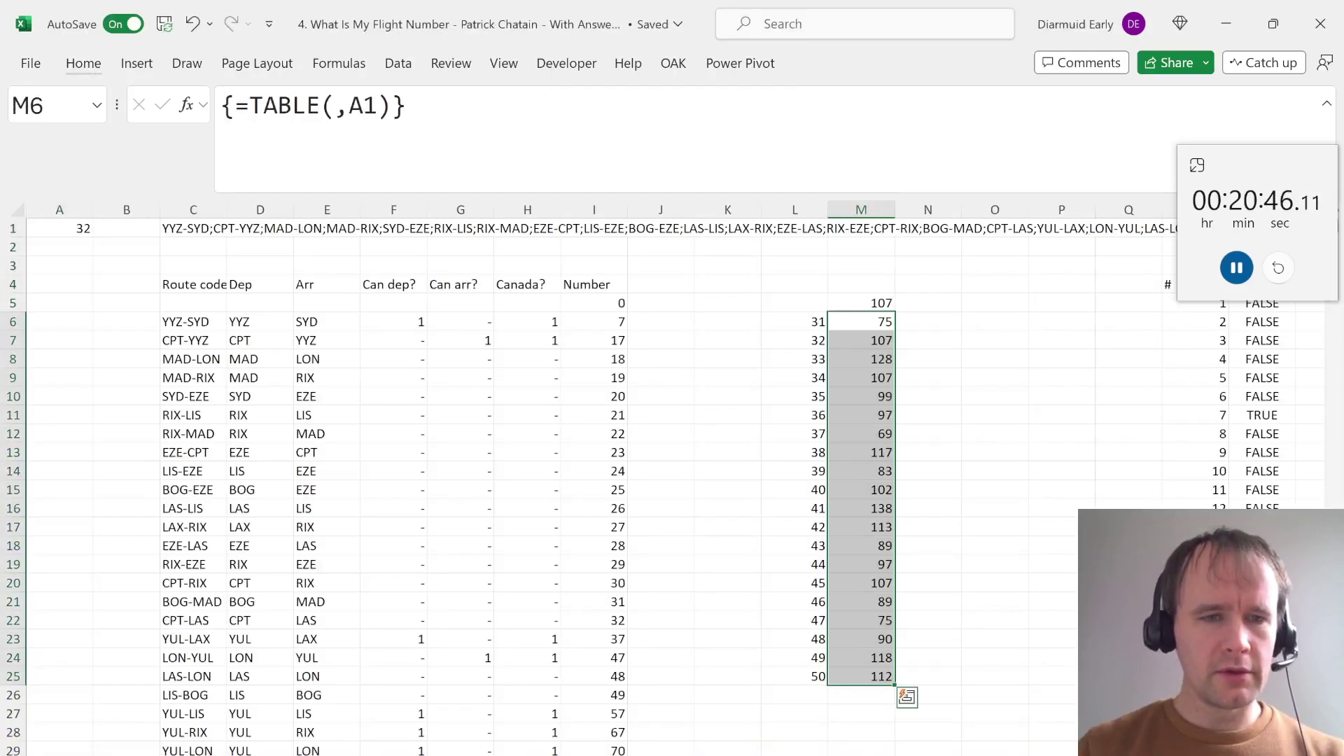
key(ctrl+Page_Down)
click(95, 469)
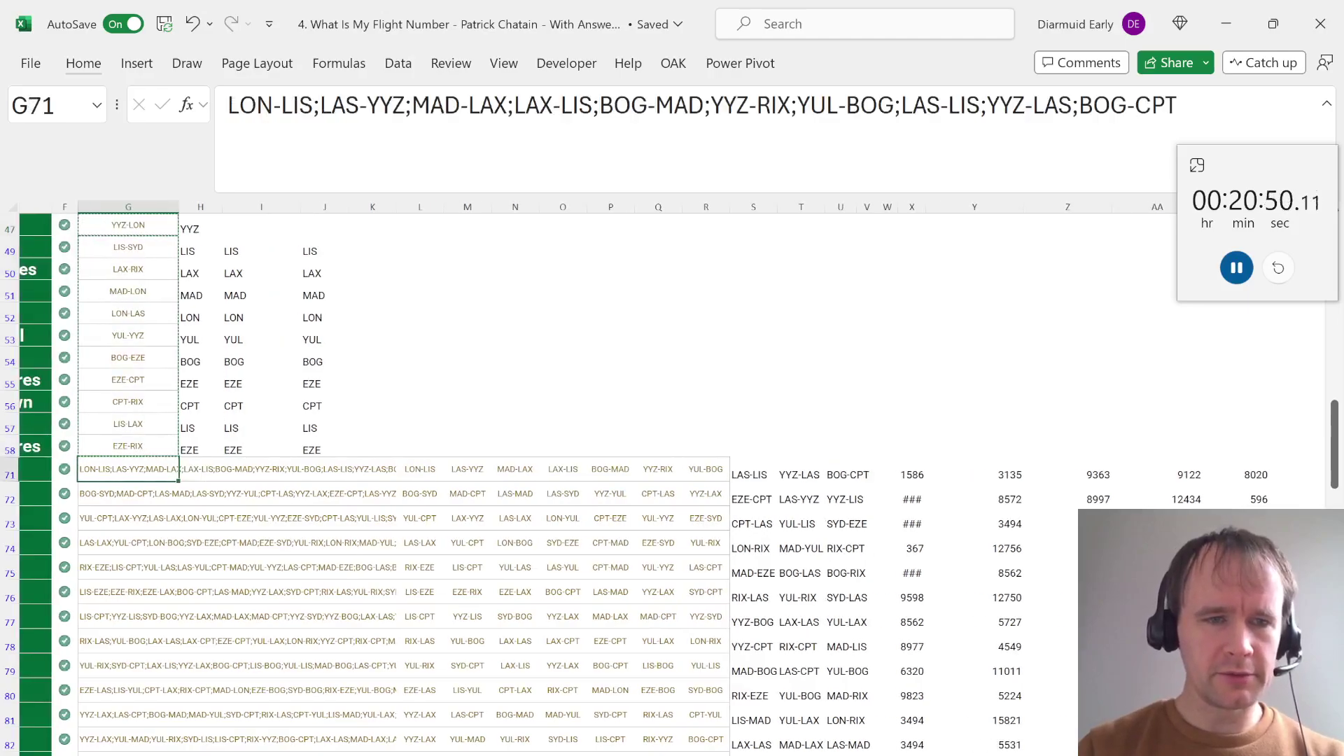
right_click(280, 752)
key(Escape)
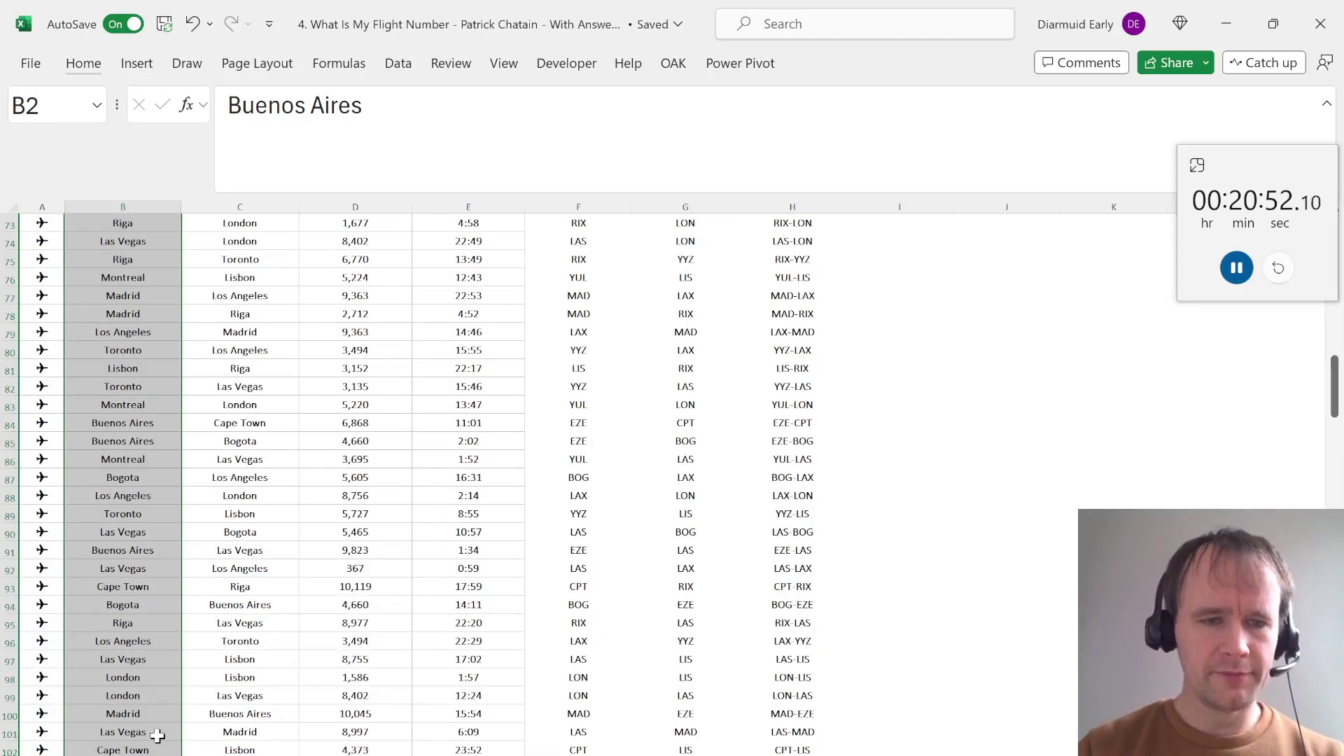
key(ctrl+Page_Up)
key(ctrl+Page_Up)
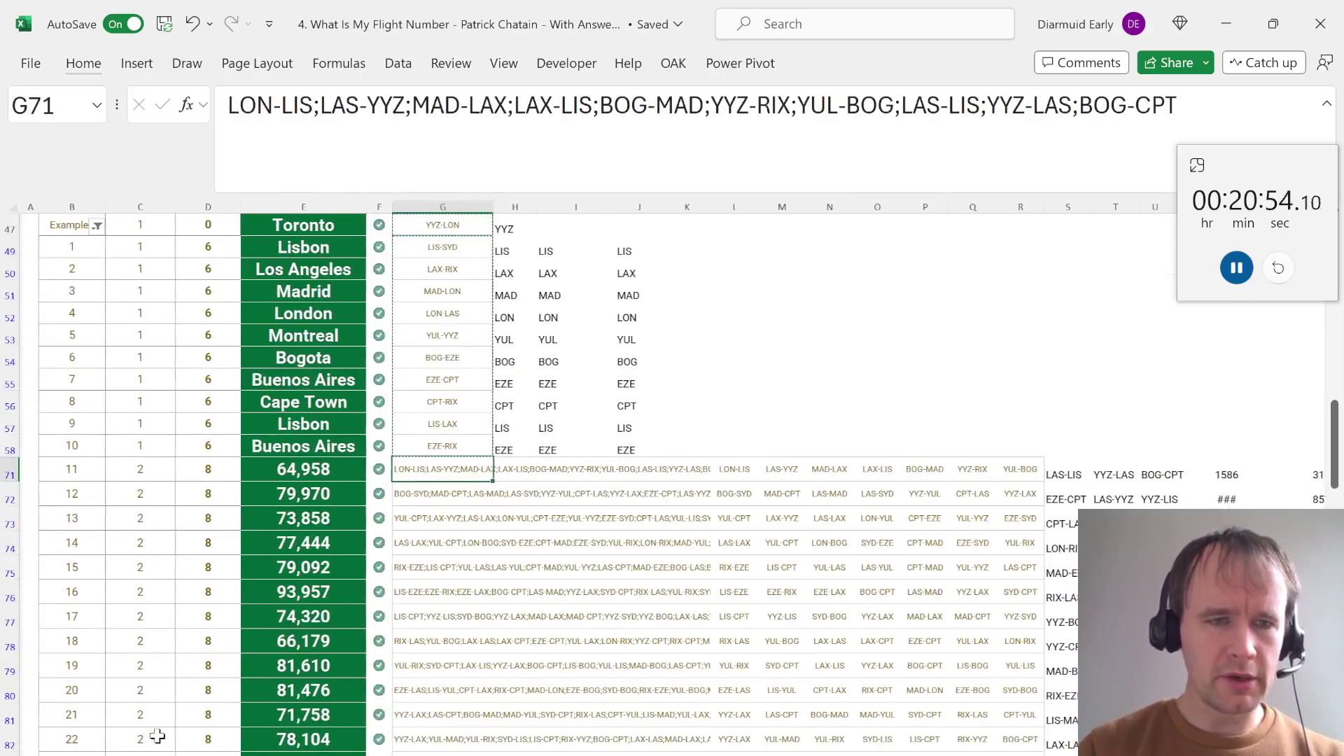
key(shift+Down)
key(shift+Down)
key(shift+Down)
key(shift+Down)
key(shift+Down)
key(shift+Down)
key(shift+Down)
key(shift+Down)
key(shift+Down)
key(shift+Down)
key(shift+Down)
key(shift+Down)
key(shift+Down)
key(shift+Down)
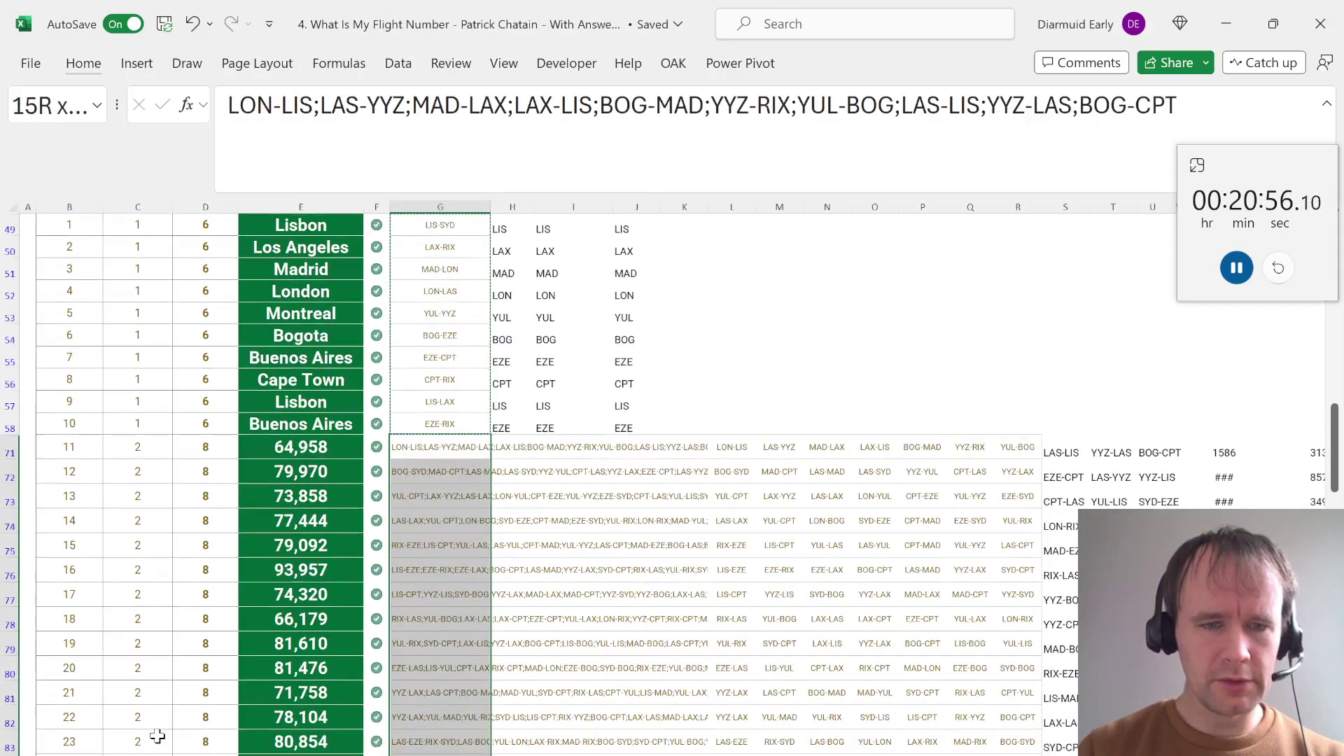
scroll(154, 730, down, 4)
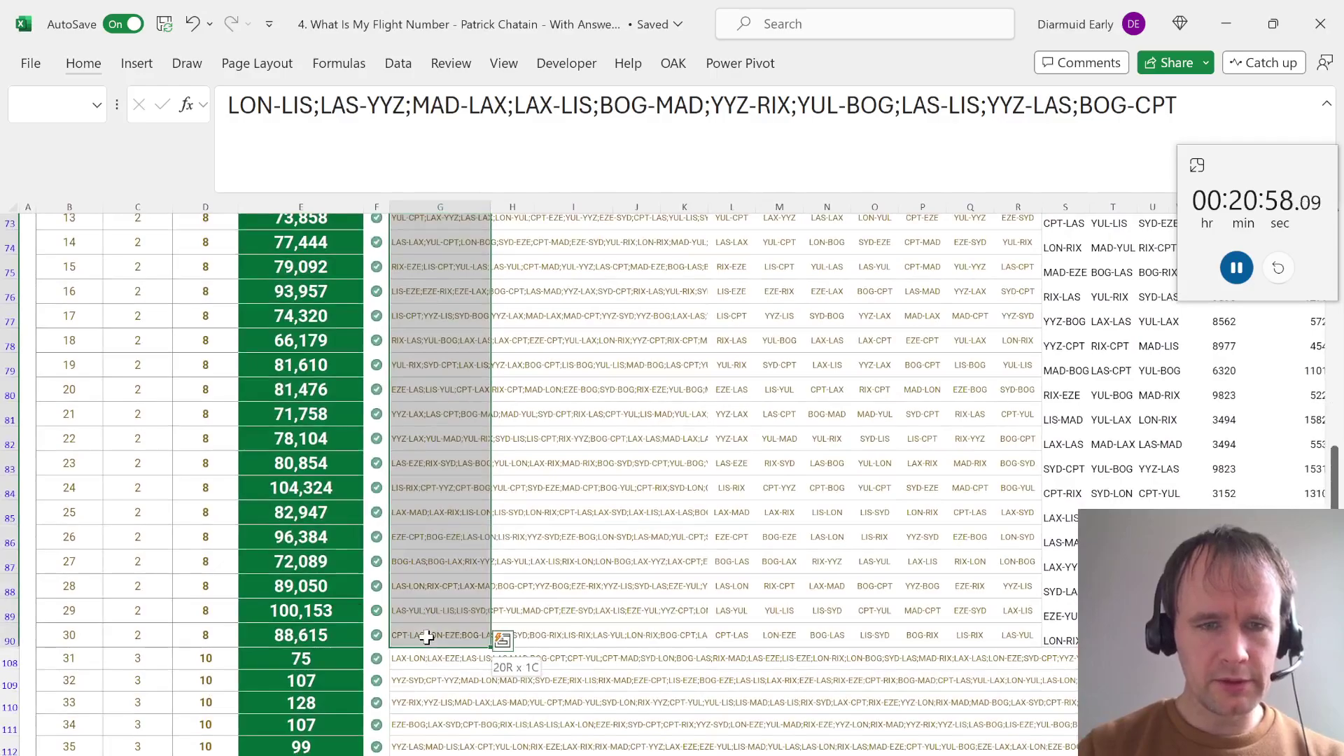
key(ctrl+Page_Down)
key(Down)
key(ctrl+Down)
key(Down)
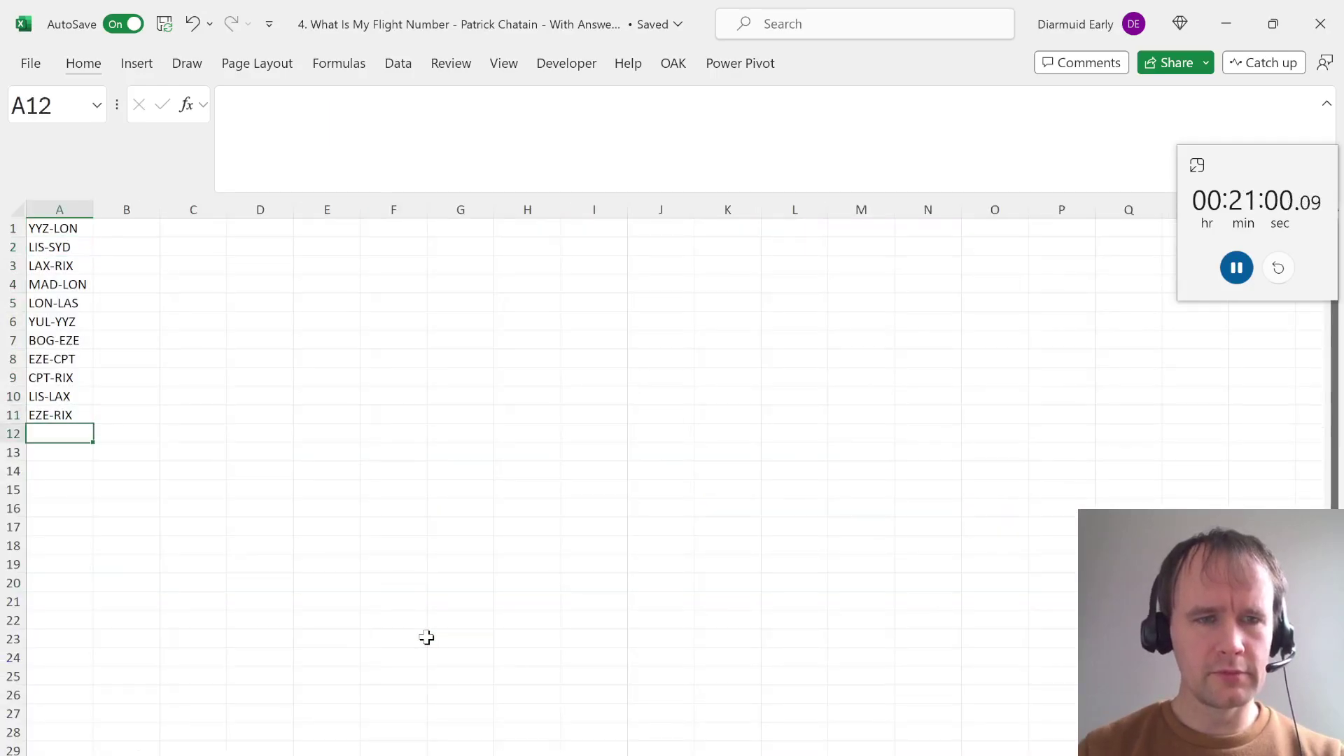
key(ctrl+Page_Up)
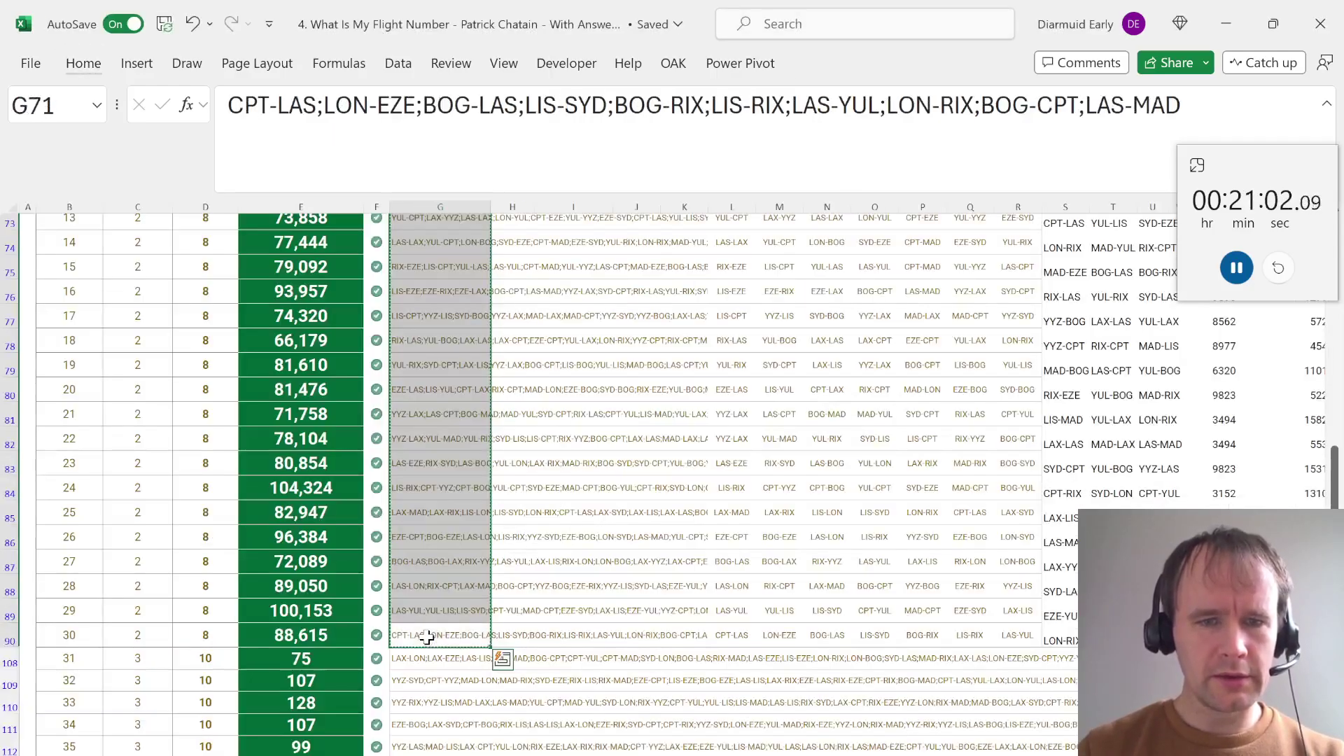
Copy the Level 3 flight lists for games 31 to 50 from column G to A32 of the new worksheet
key(Down)
key(shift+Down)
scroll(427, 636, down, 4)
scroll(427, 637, down, 2)
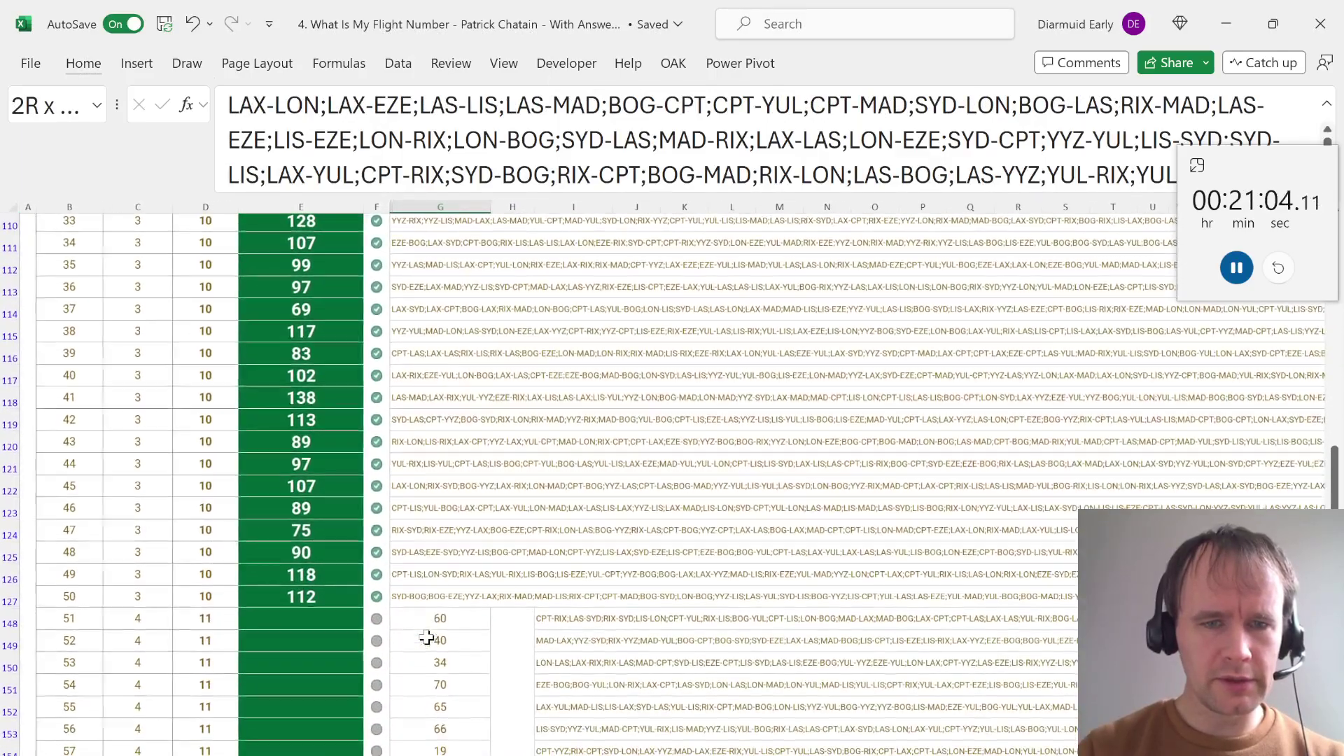
shift+click(428, 592)
key(ctrl+Page_Down)
key(ctrl+v)
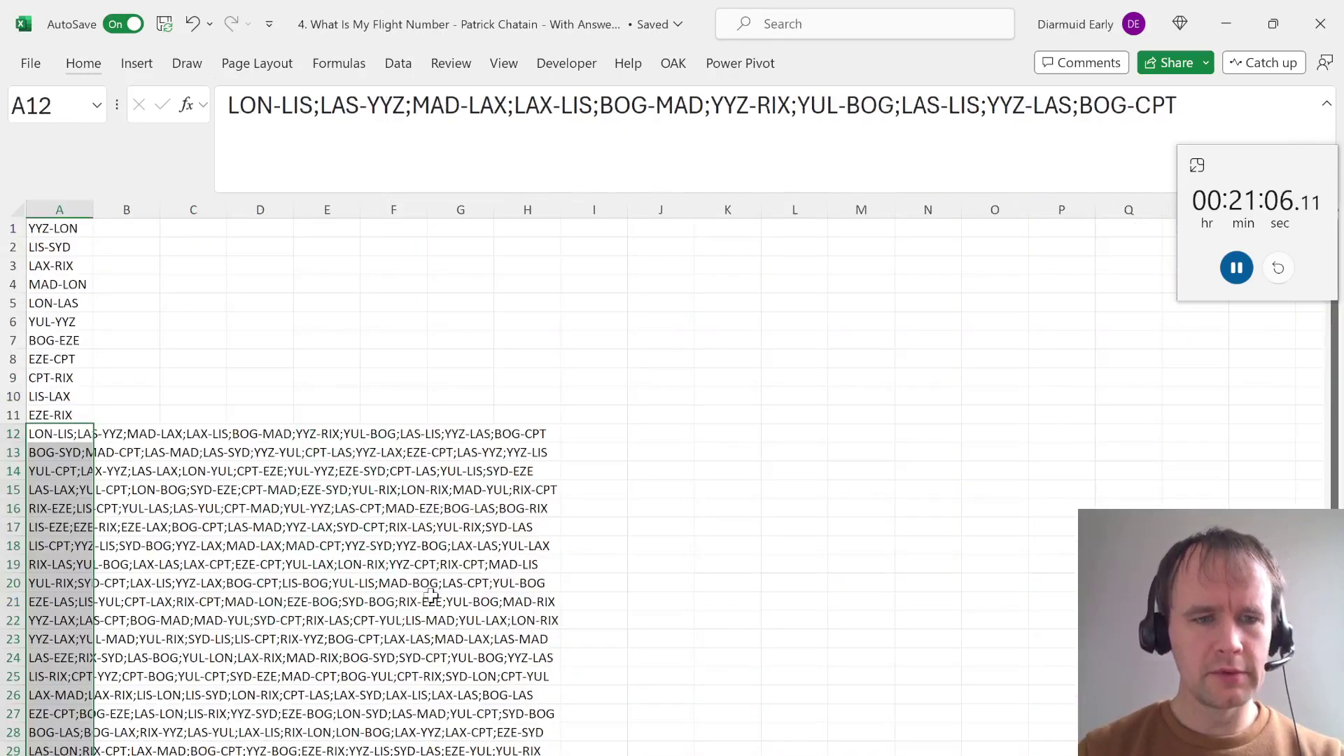
key(ctrl+Down)
key(Down)
key(ctrl+Page_Up)
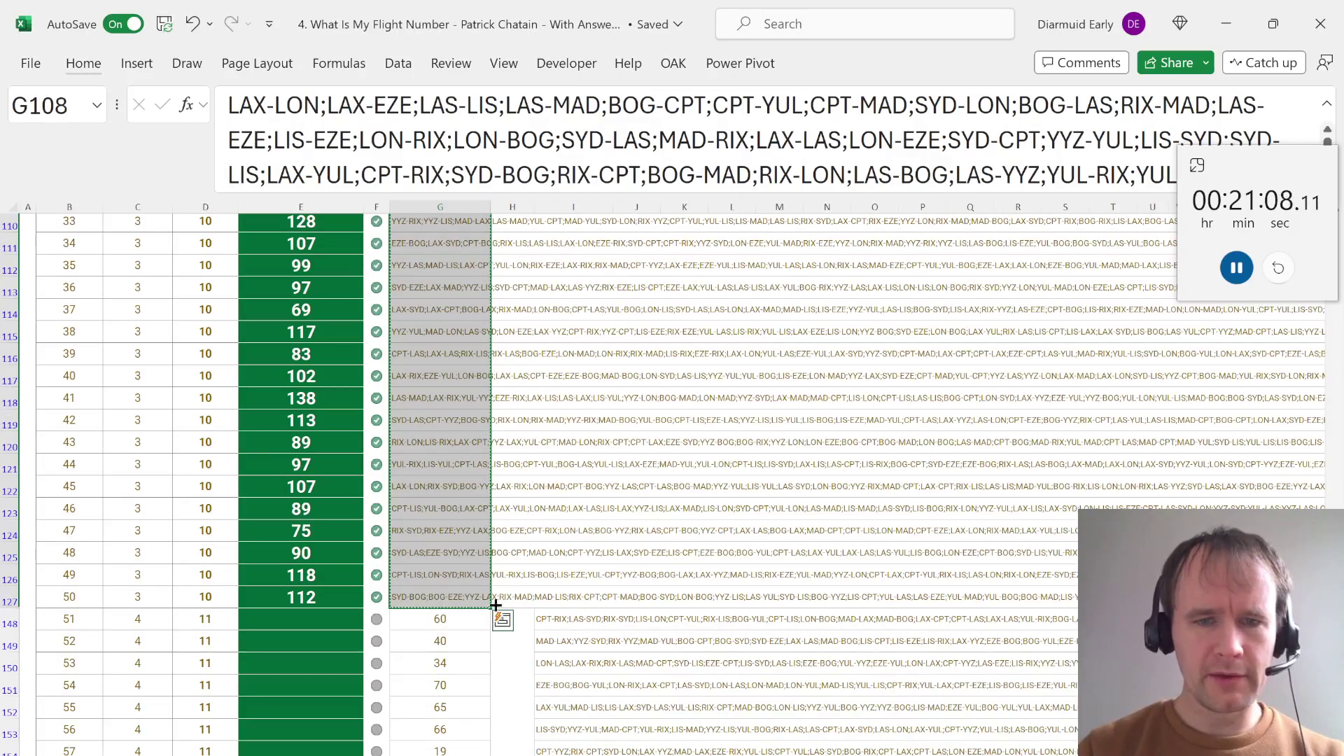
Copy the Level 4 flight lists for games 51 to 70, starting at I148, to A52 of the new worksheet
click(549, 619)
scroll(549, 621, down, 4)
key(ctrl+Page_Down)
key(ctrl+v)
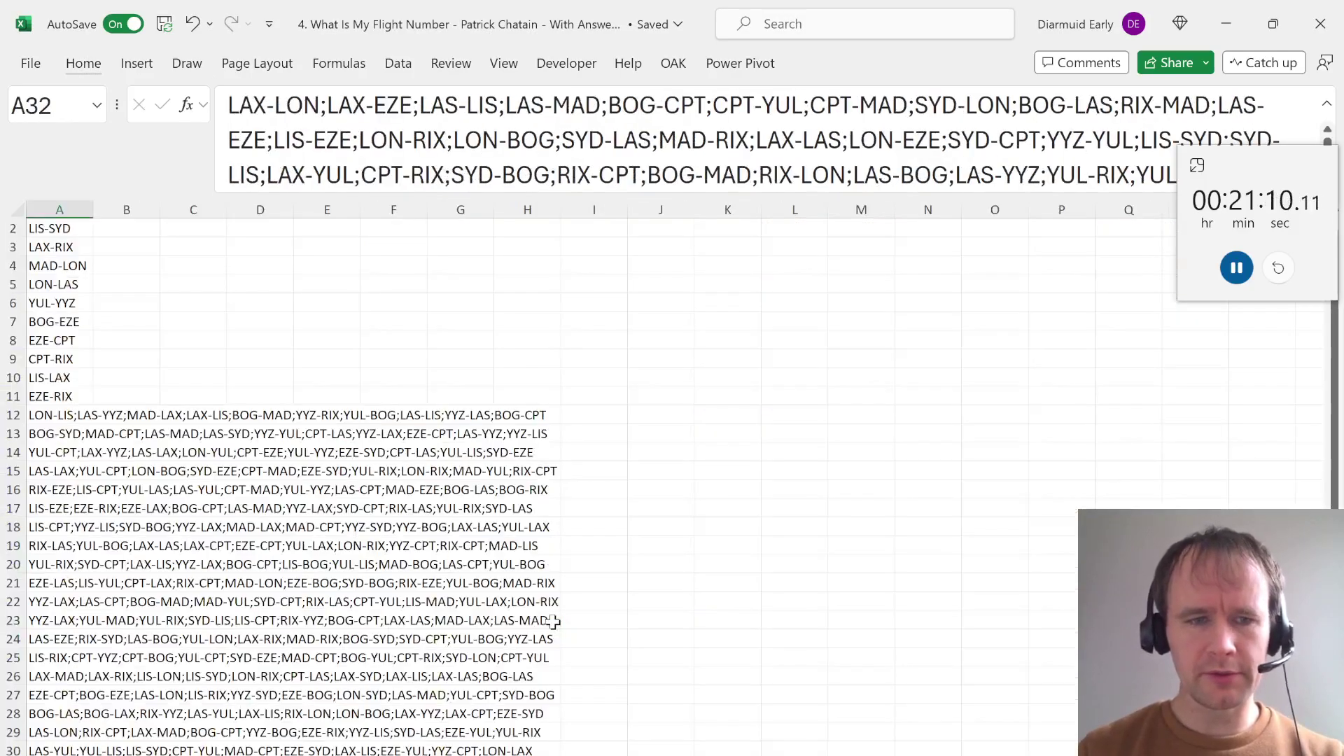
key(ctrl+Down)
key(Down)
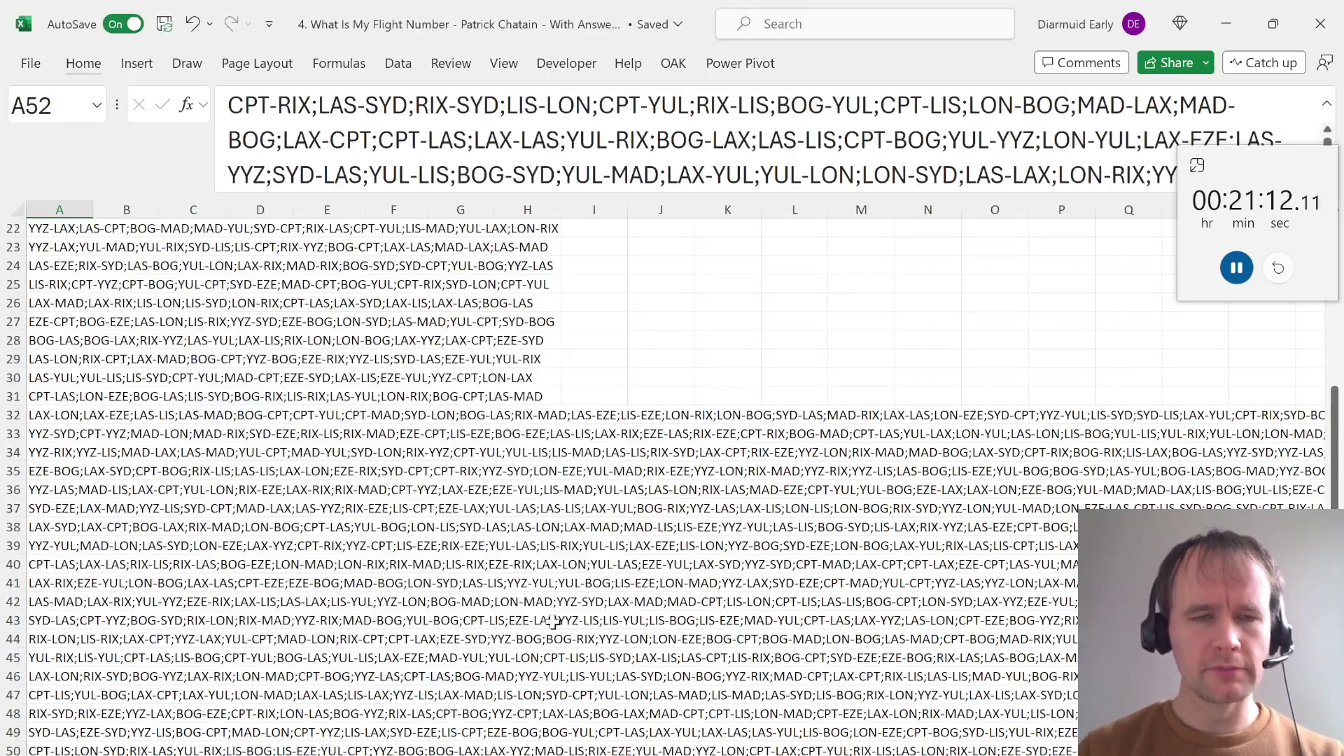
key(ctrl+Home)
key(Right)
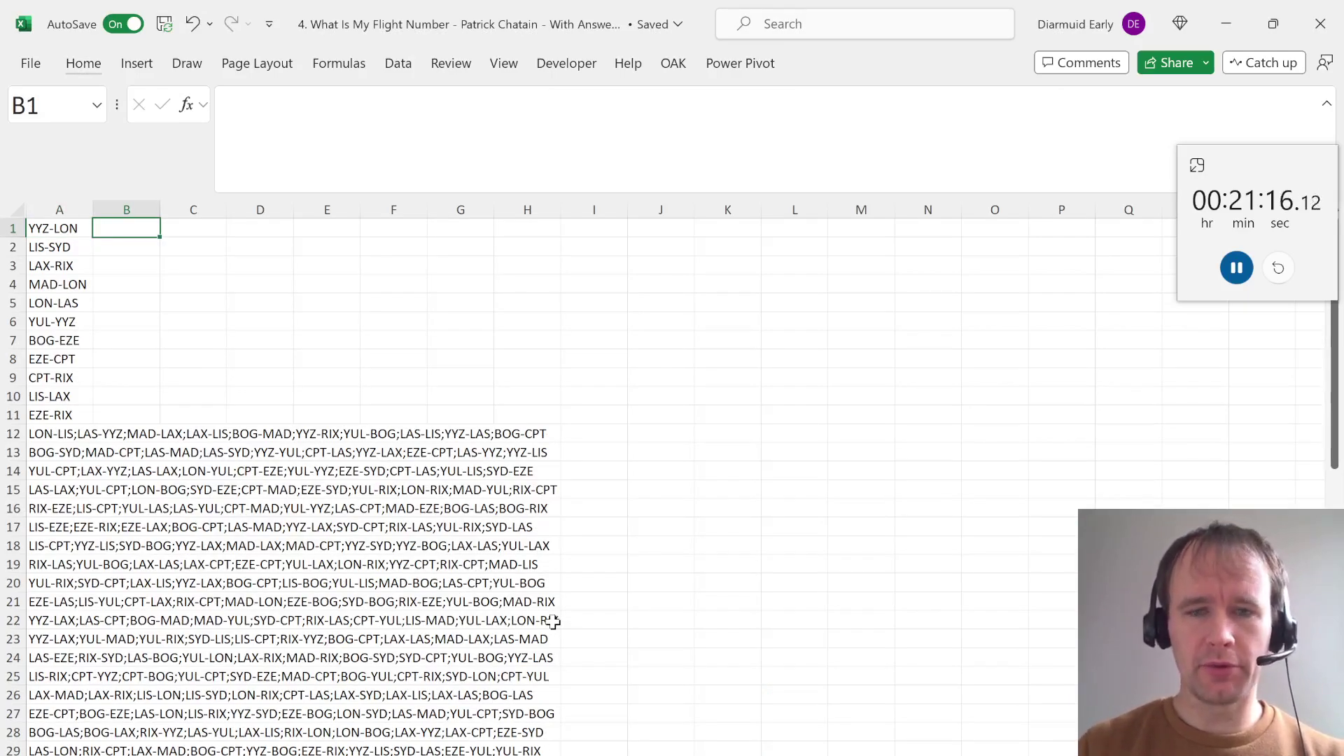
text(=)
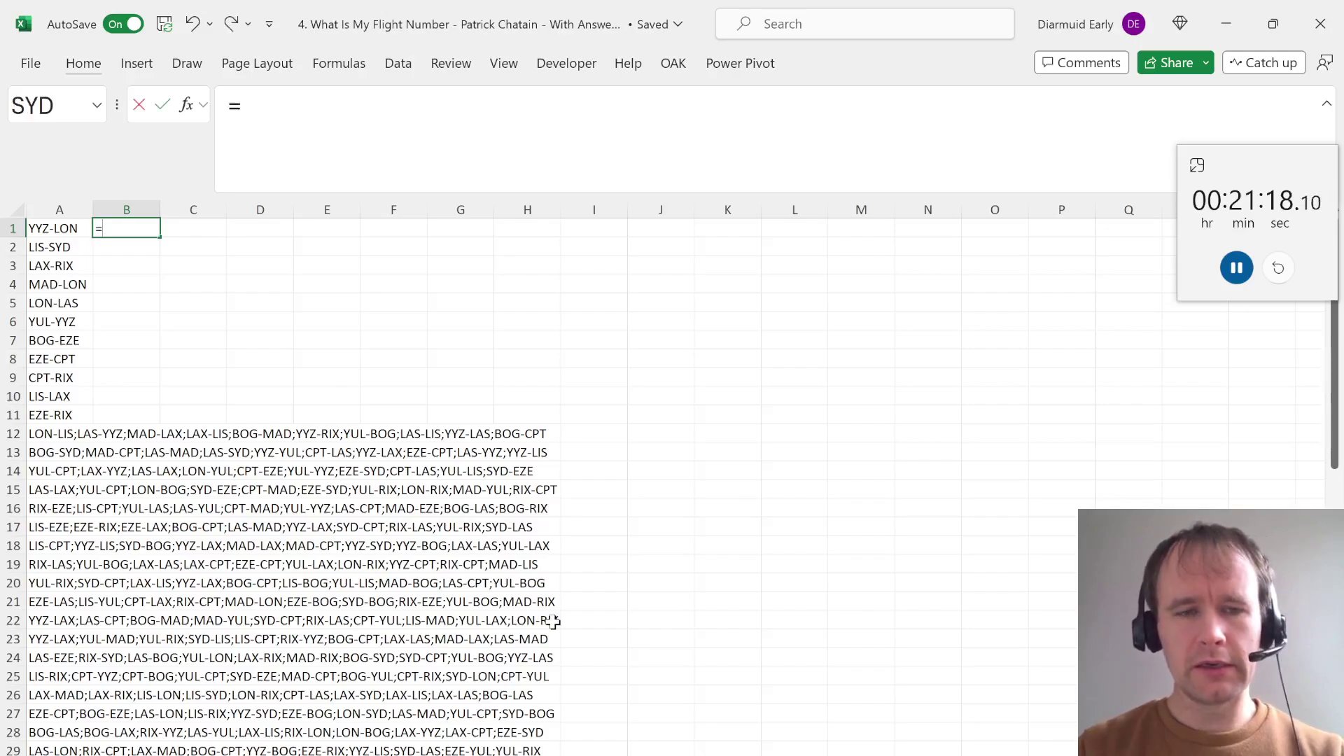
key(Escape)
Split the last flight list at its semicolons by entering =TEXTSPLIT(A71,";") in B71
key(Down)
key(Left)
key(ctrl+Down)
key(Right)
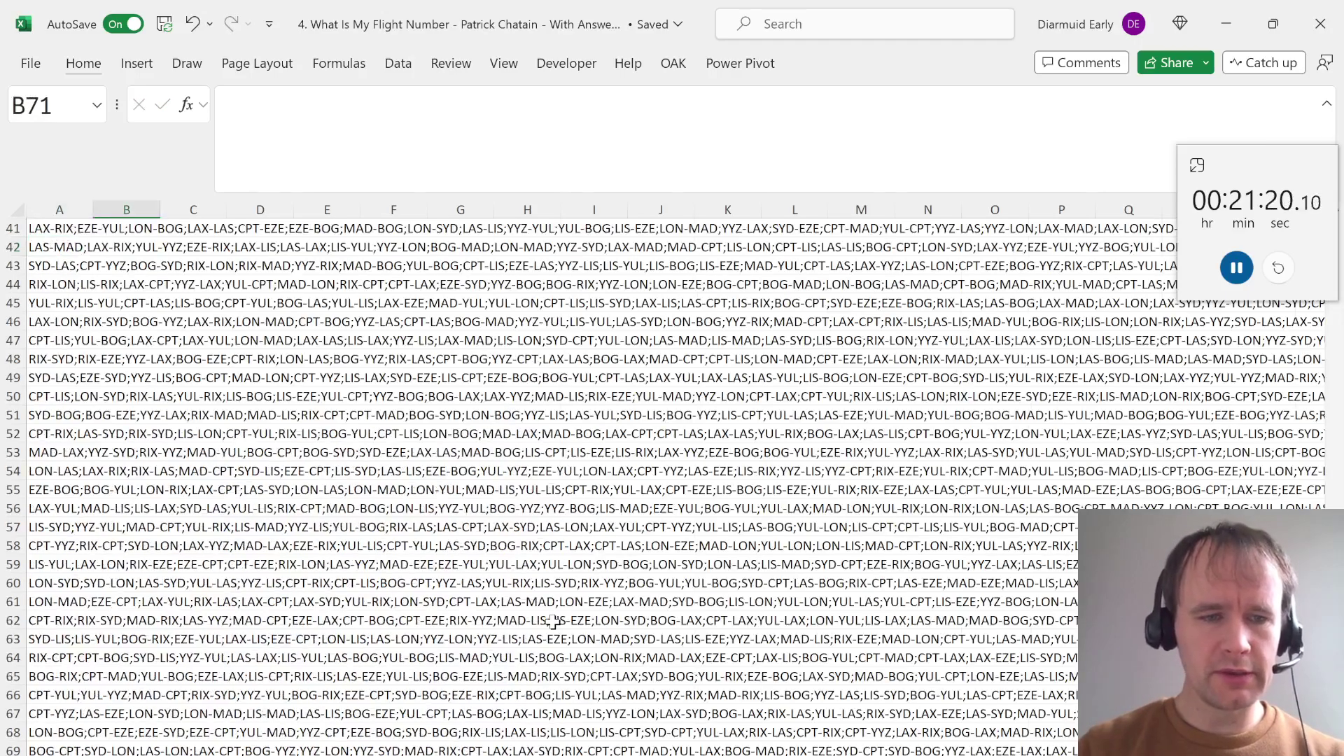
text(=)
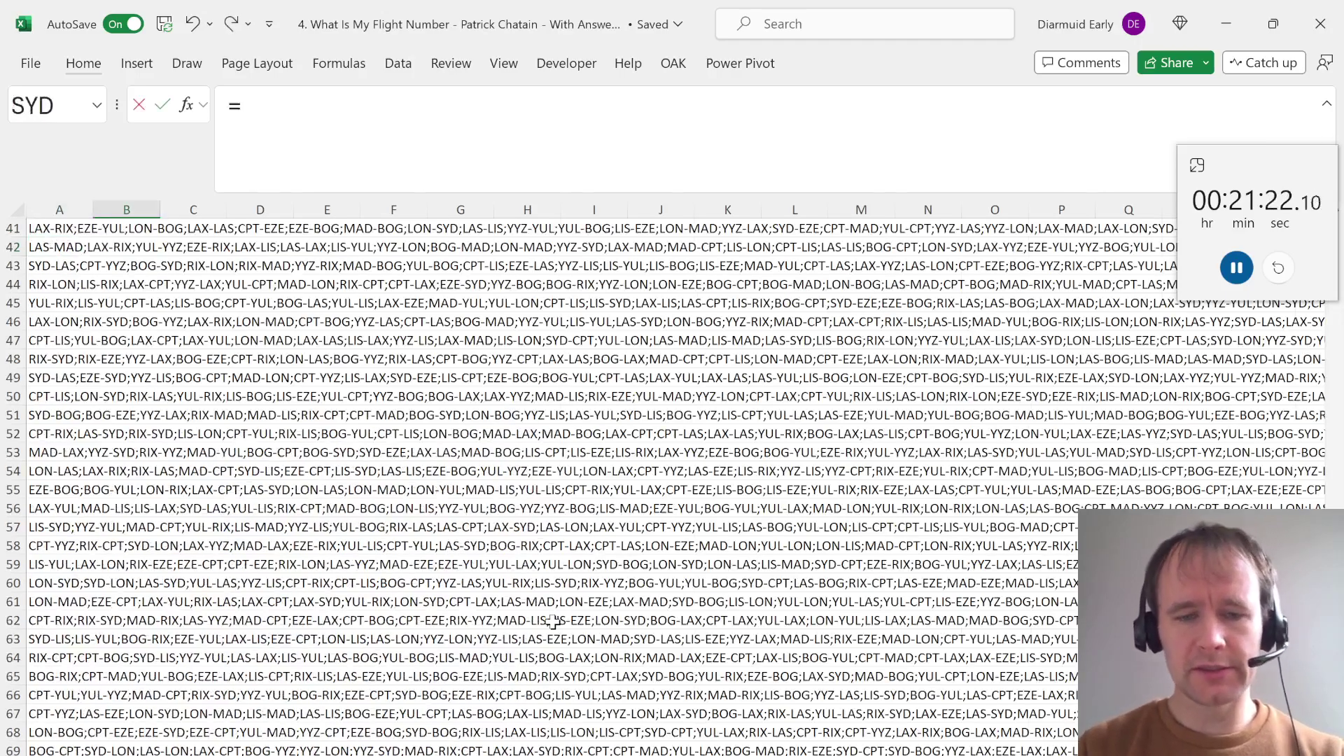
text(text)
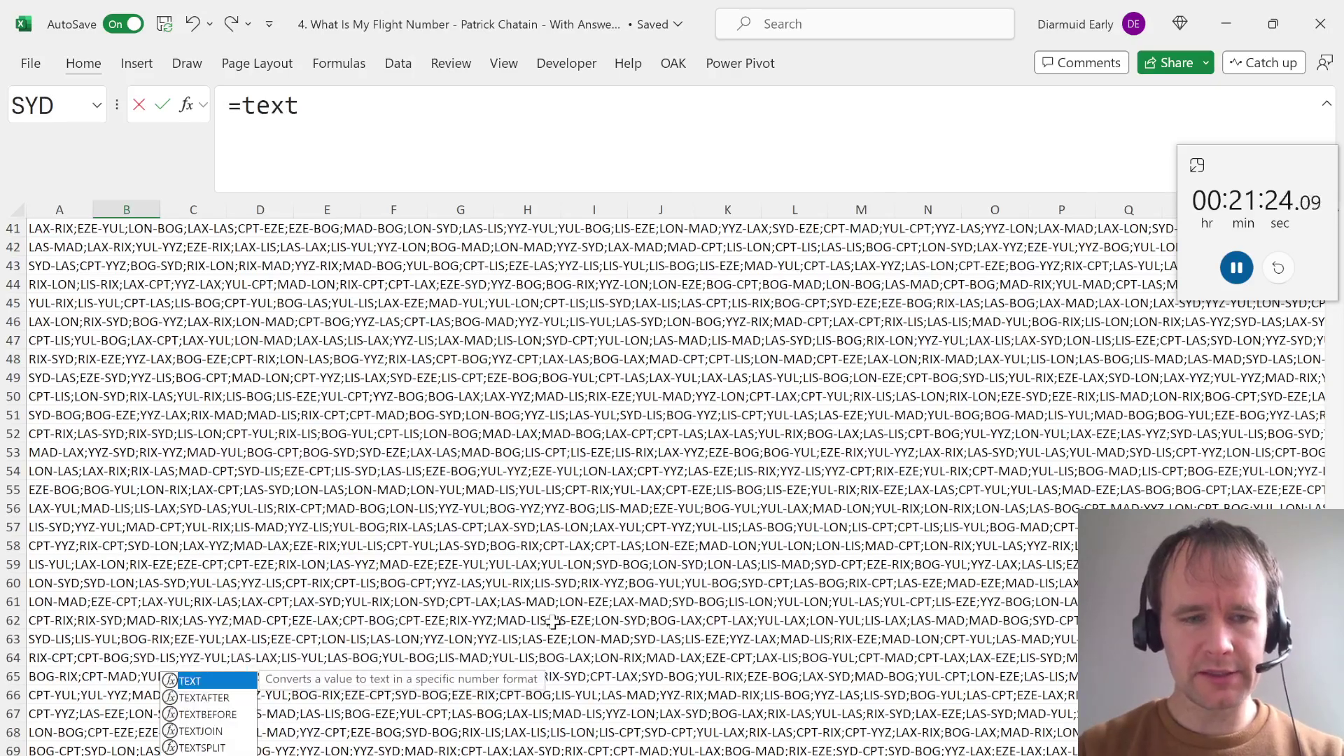
text(s)
key(Tab)
key(Left)
text(,)
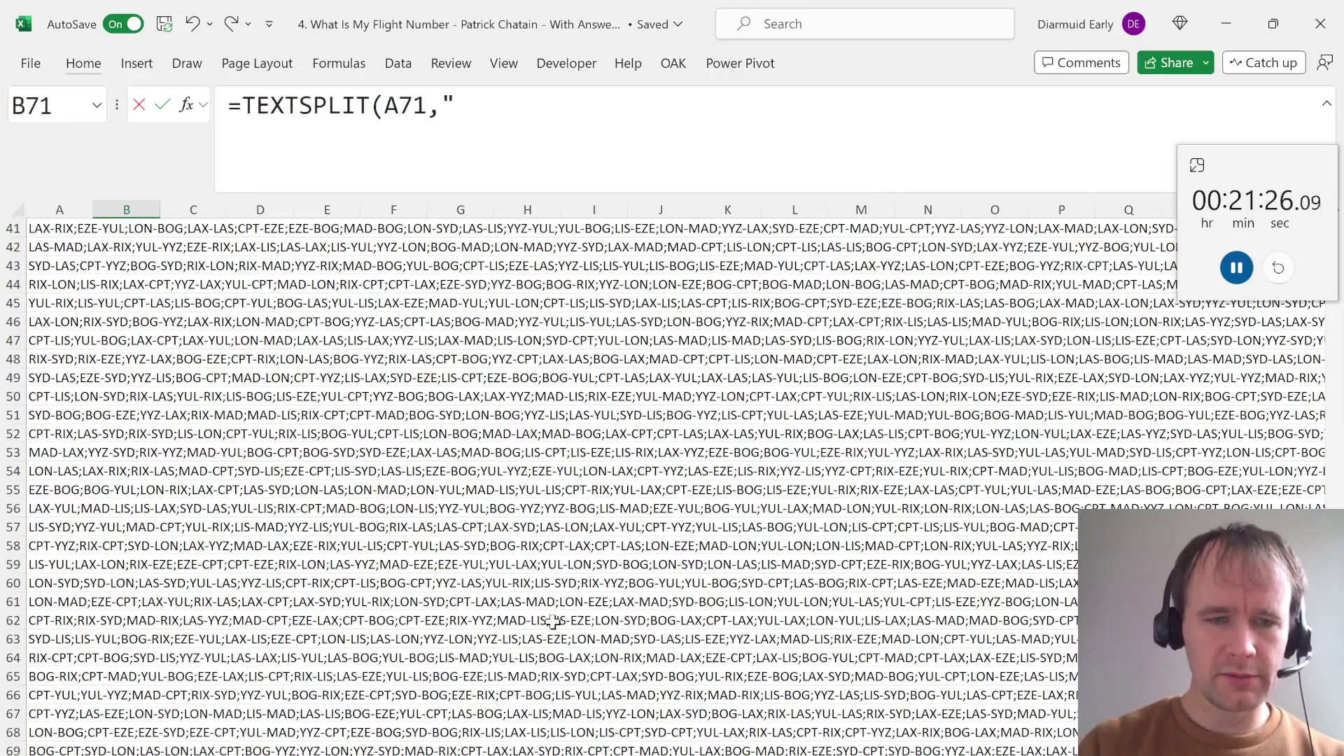
text(";"))
key(Return)
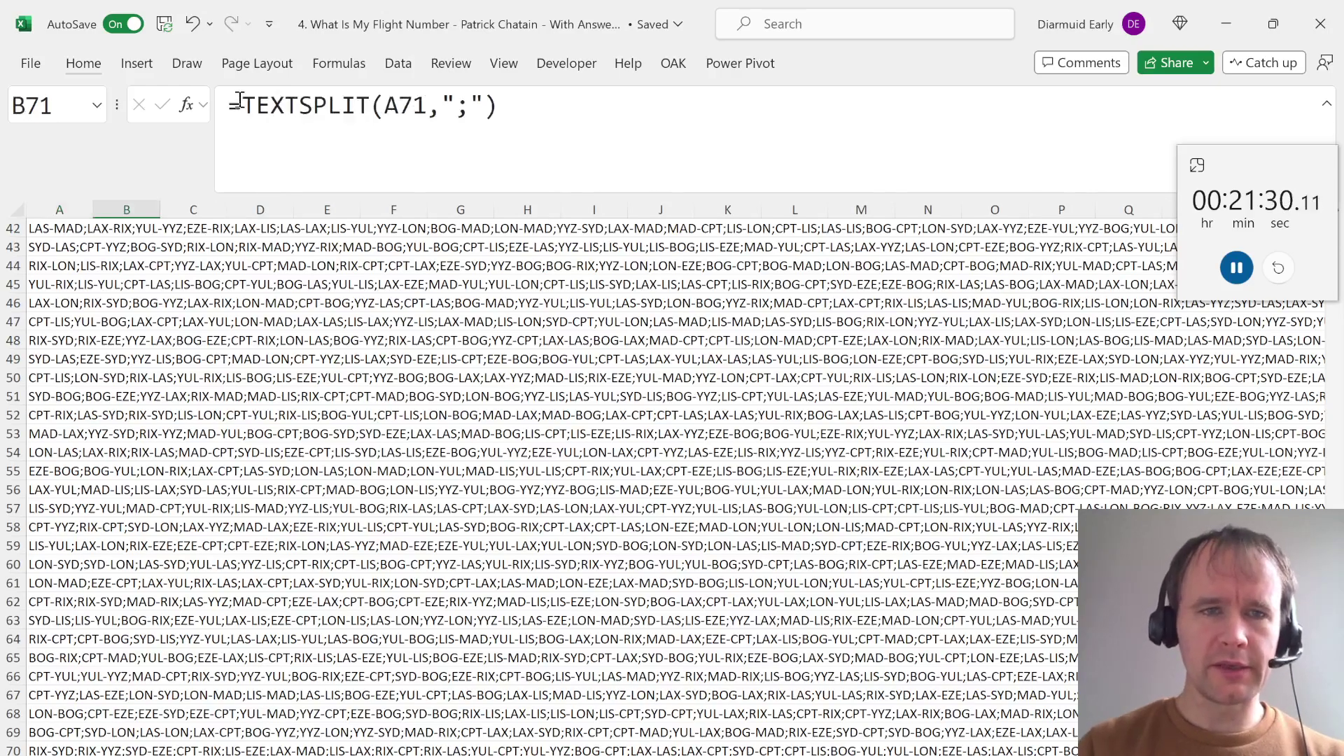
Wrap the B71 formula in TEXTAFTER with delimiter "-" so it returns only the destination code of each flight
click(239, 108)
text(texta)
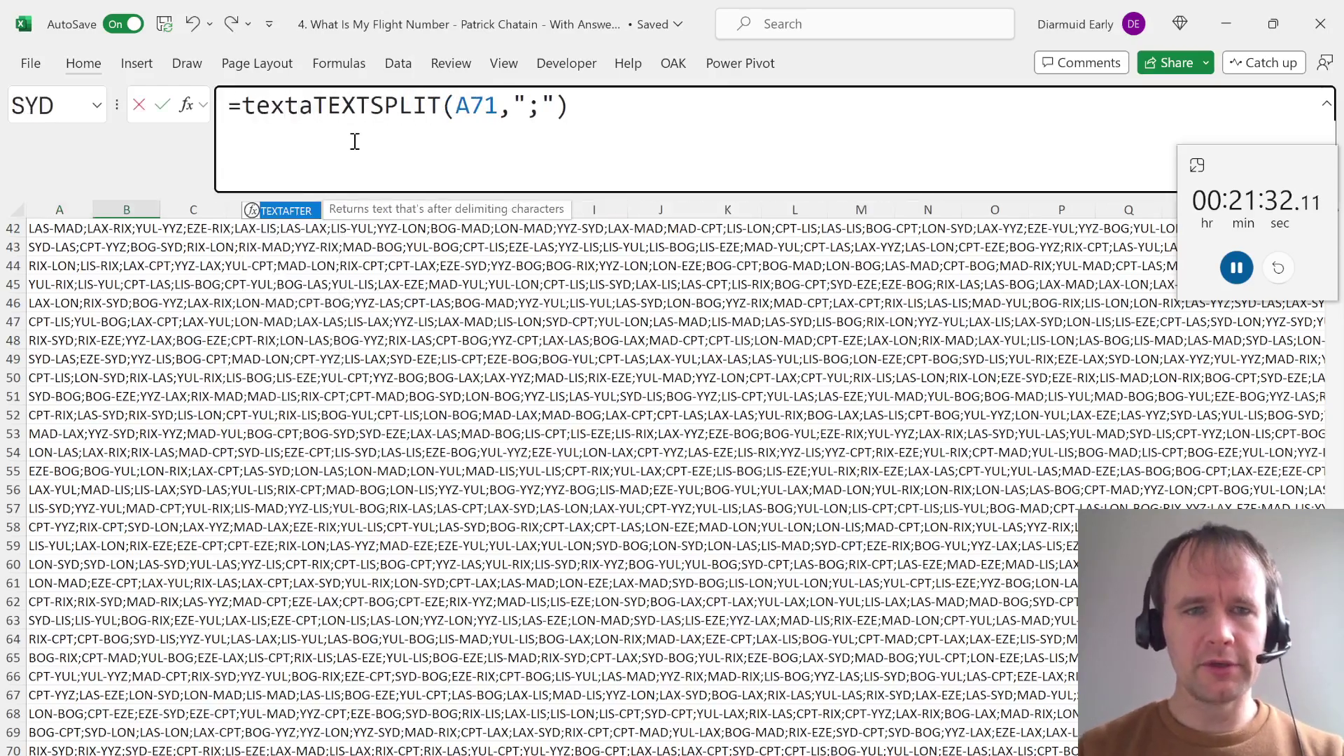
key(Tab)
text(,")
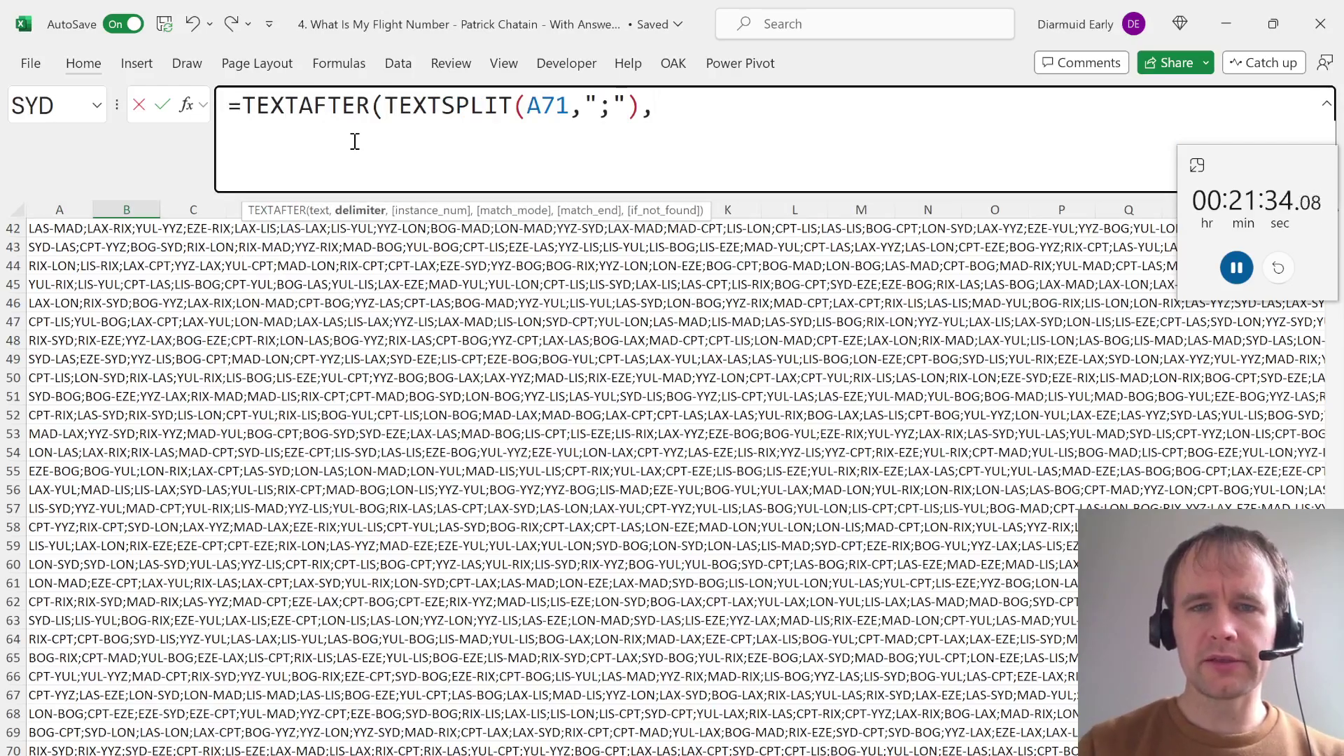
text(-"))
key(Return)
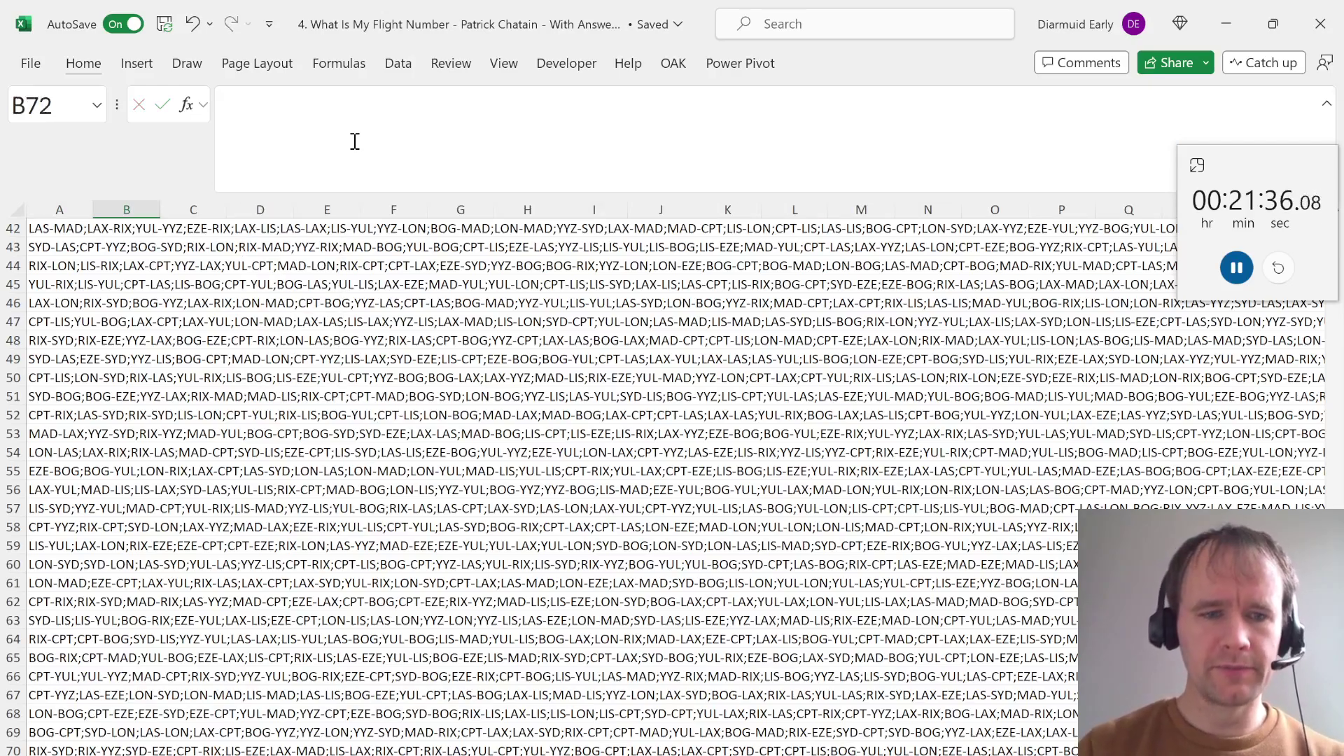
Copy the TEXTAFTER destination formula from B71 up through B1 for every flight list
key(Up)
key(Up)
key(ctrl+v)
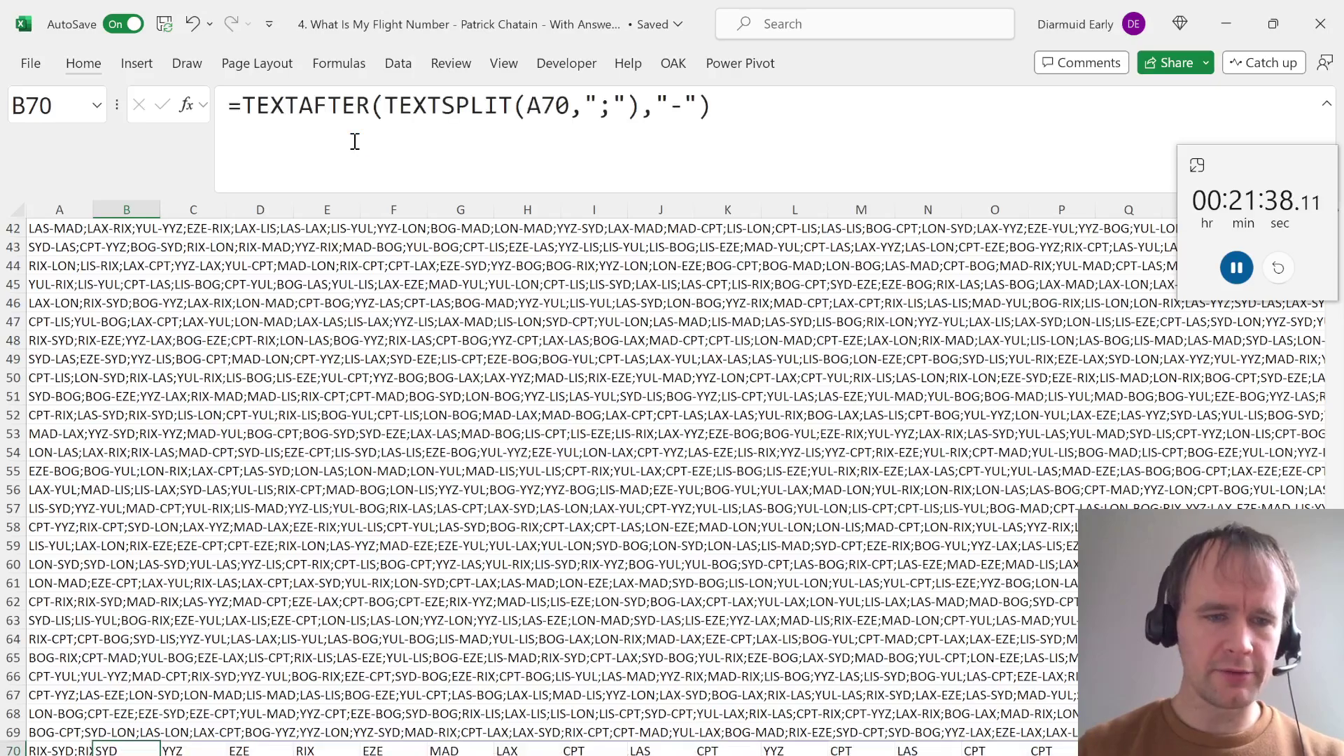
key(ctrl+shift+Up)
key(ctrl+v)
key(ctrl+Up)
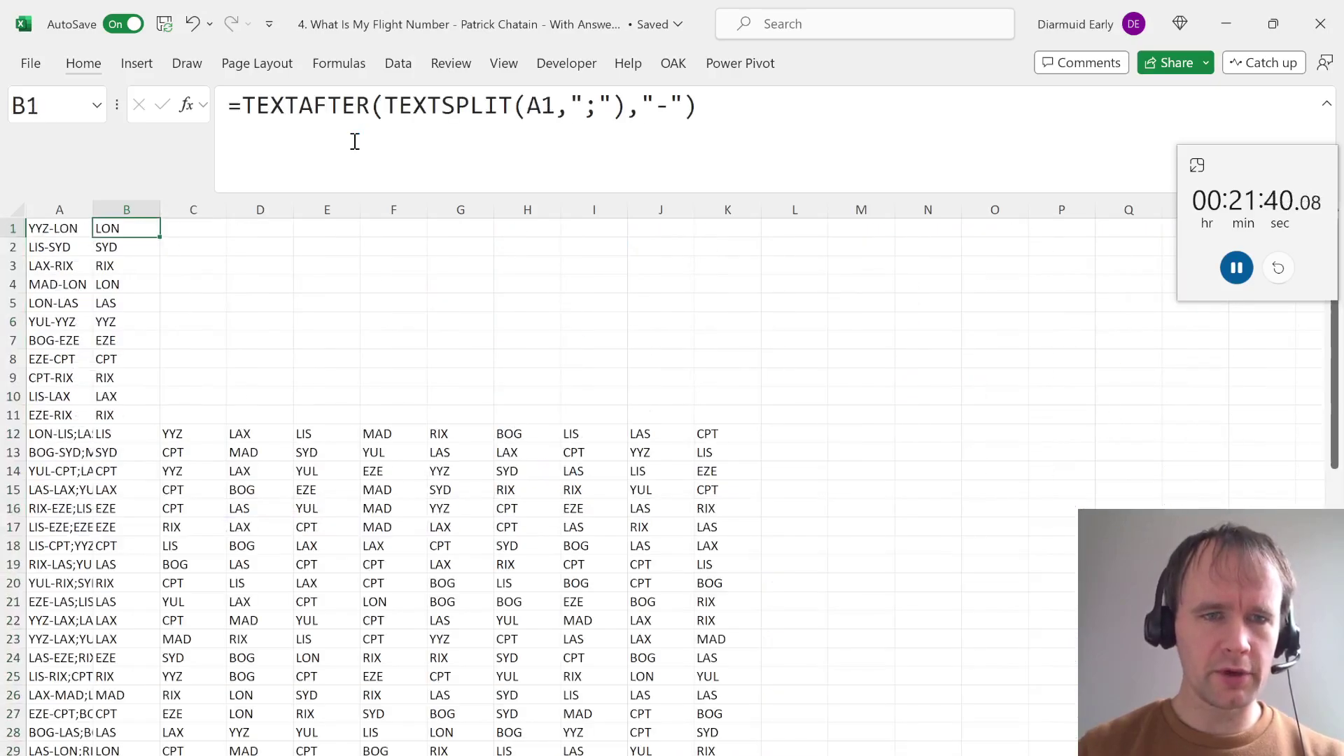
Check the spilled destination codes from the Level 1 rows to the far end of row 71, and return to the game sheet
key(Down)
key(Up)
key(Right)
key(Left)
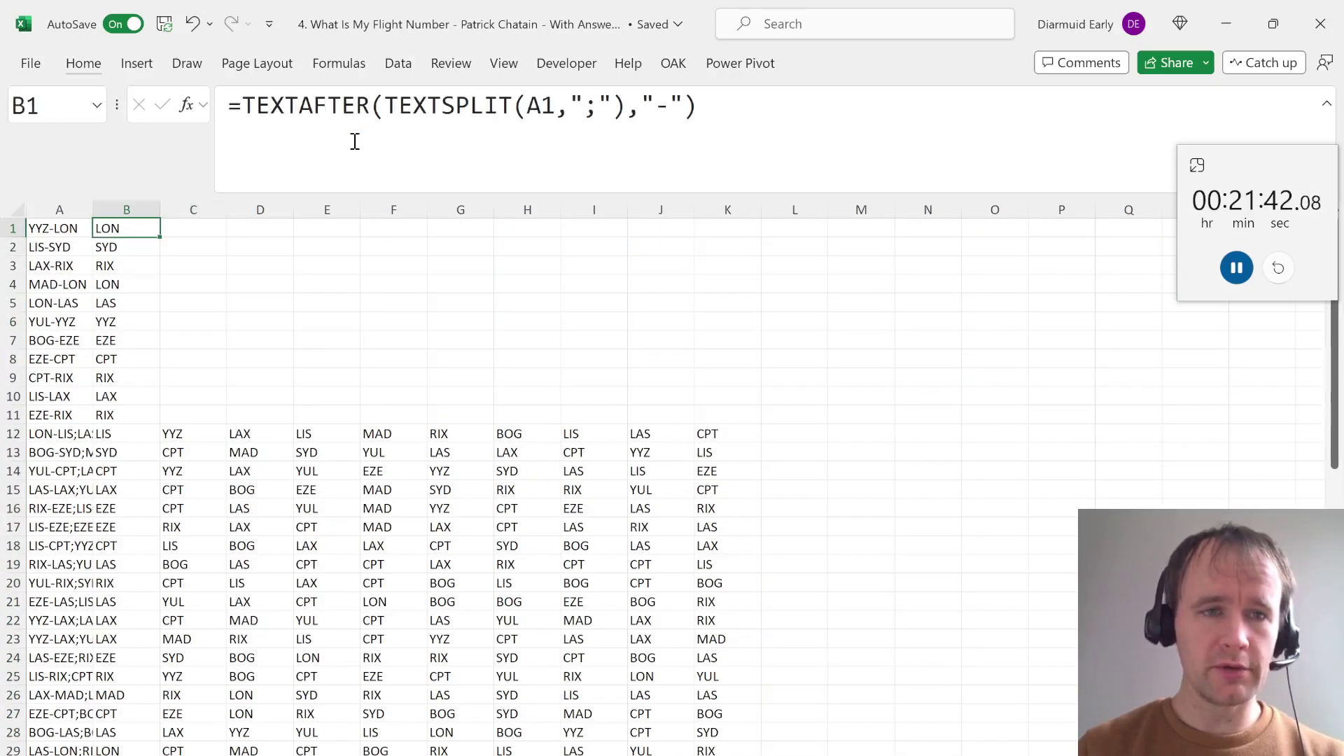
key(Right)
key(Down)
key(ctrl+Down)
key(Right)
key(Right)
key(Right)
key(Down)
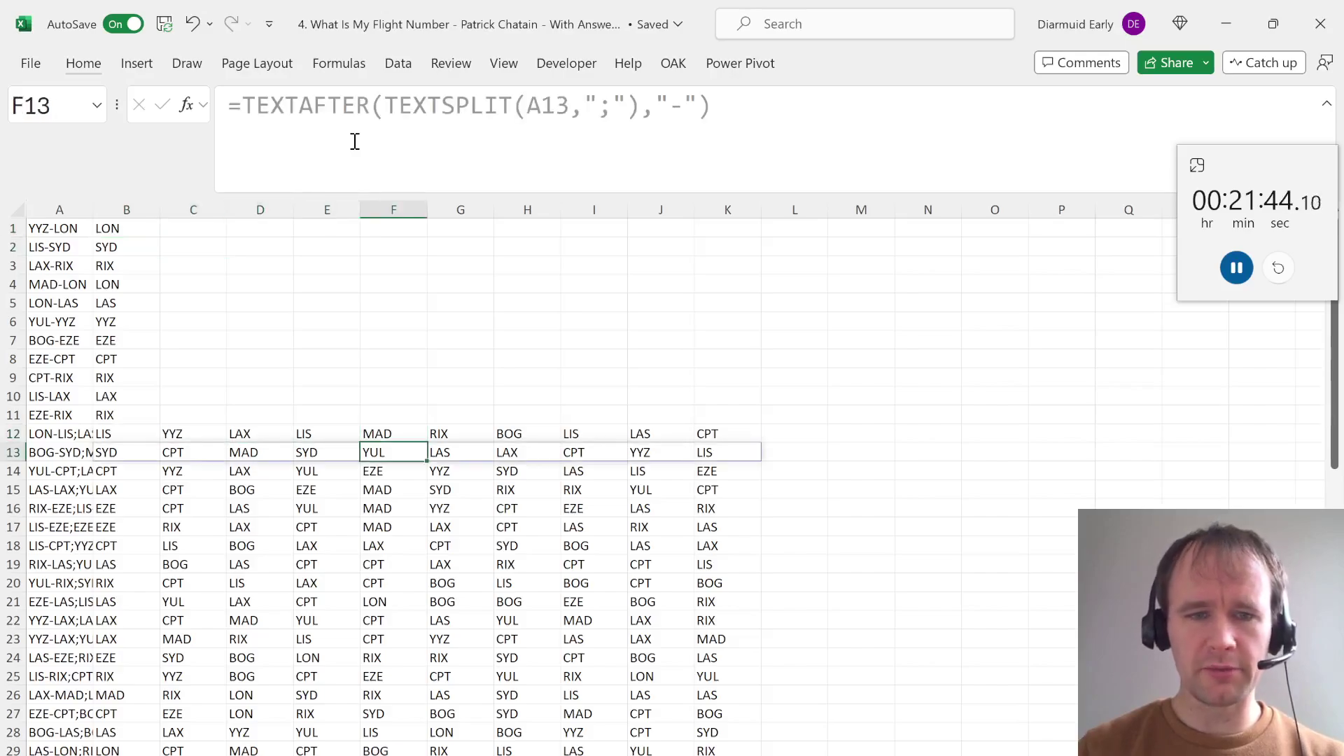
key(ctrl+Down)
key(Right)
key(Right)
key(Right)
key(Right)
key(Right)
key(Right)
key(Right)
key(Right)
key(Right)
key(Right)
key(Right)
key(Right)
key(Right)
key(Right)
key(Right)
key(Right)
key(Right)
key(Right)
key(Right)
key(Right)
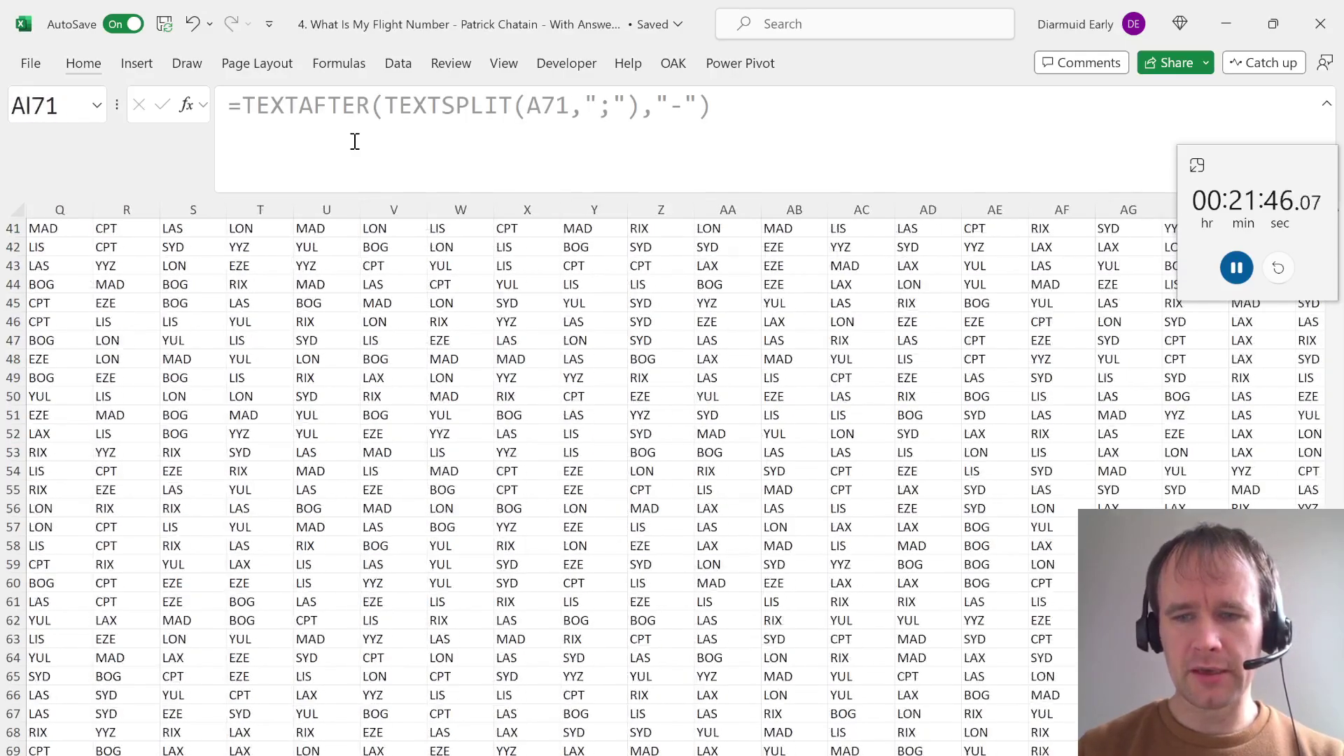
key(Right)
key(Right)
key(Right)
key(Right)
key(Right)
key(Right)
key(Right)
key(Right)
key(Right)
key(Right)
key(Right)
key(Right)
key(Right)
key(Right)
key(Right)
key(Right)
key(Right)
key(Right)
key(Right)
key(Right)
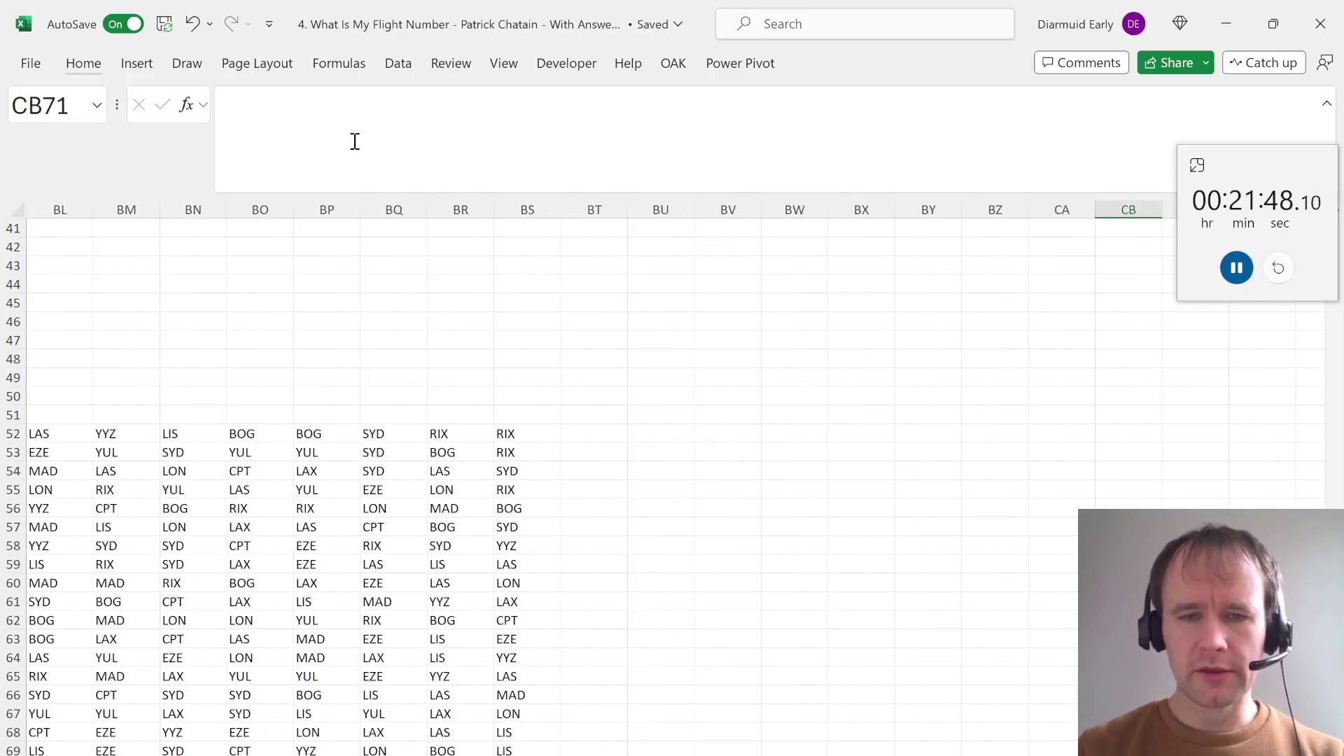
key(Left)
key(Left)
key(Left)
key(Left)
key(Left)
key(Left)
key(Left)
key(Left)
key(Left)
key(Right)
key(Right)
key(ctrl+Page_Up)
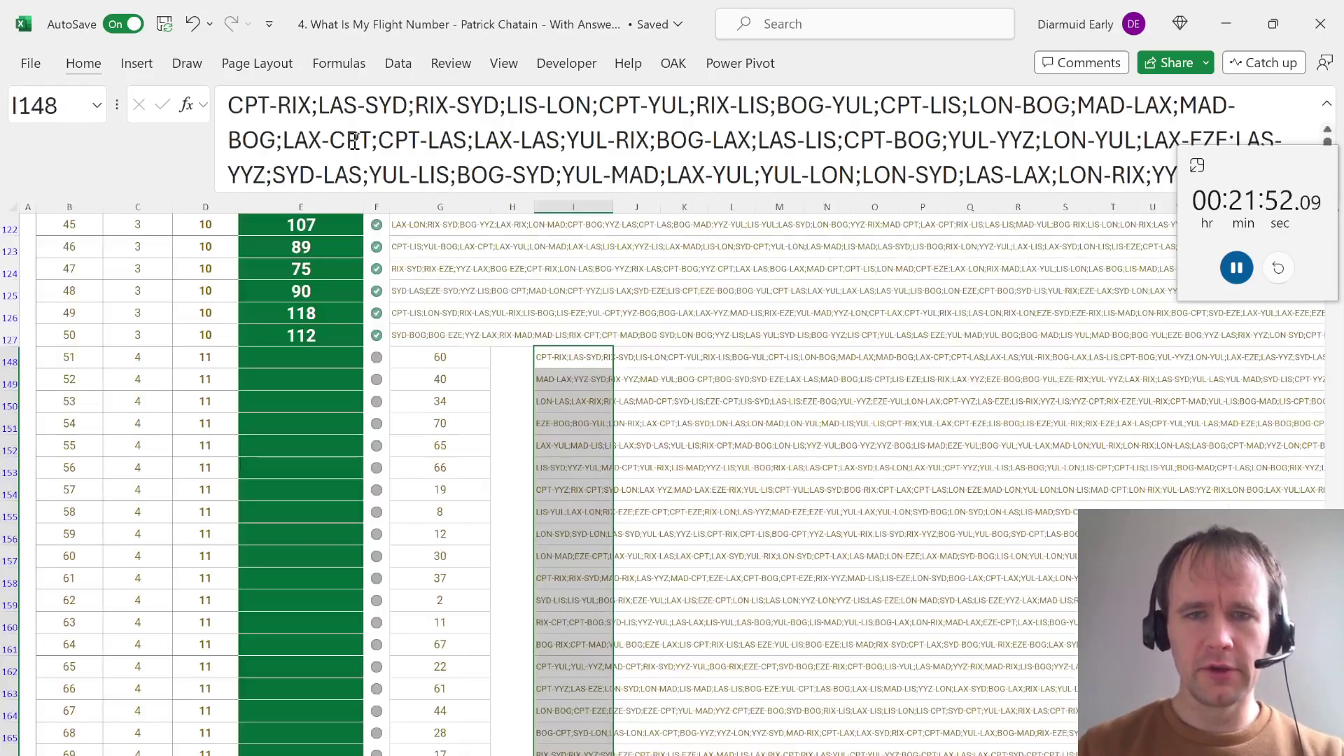
Look over the game sheet for its airport code table and return to the sheet with the destination codes
key(ctrl+Page_Up)
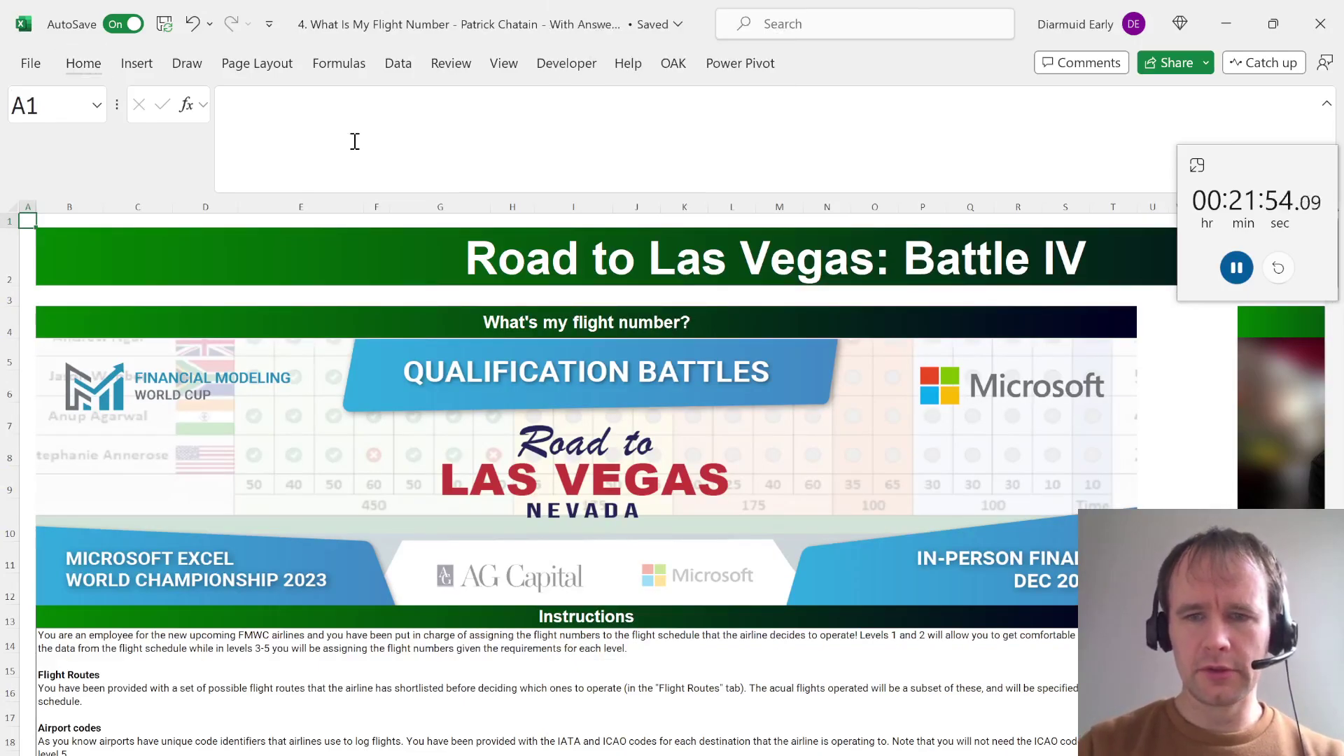
scroll(546, 390, right, 5)
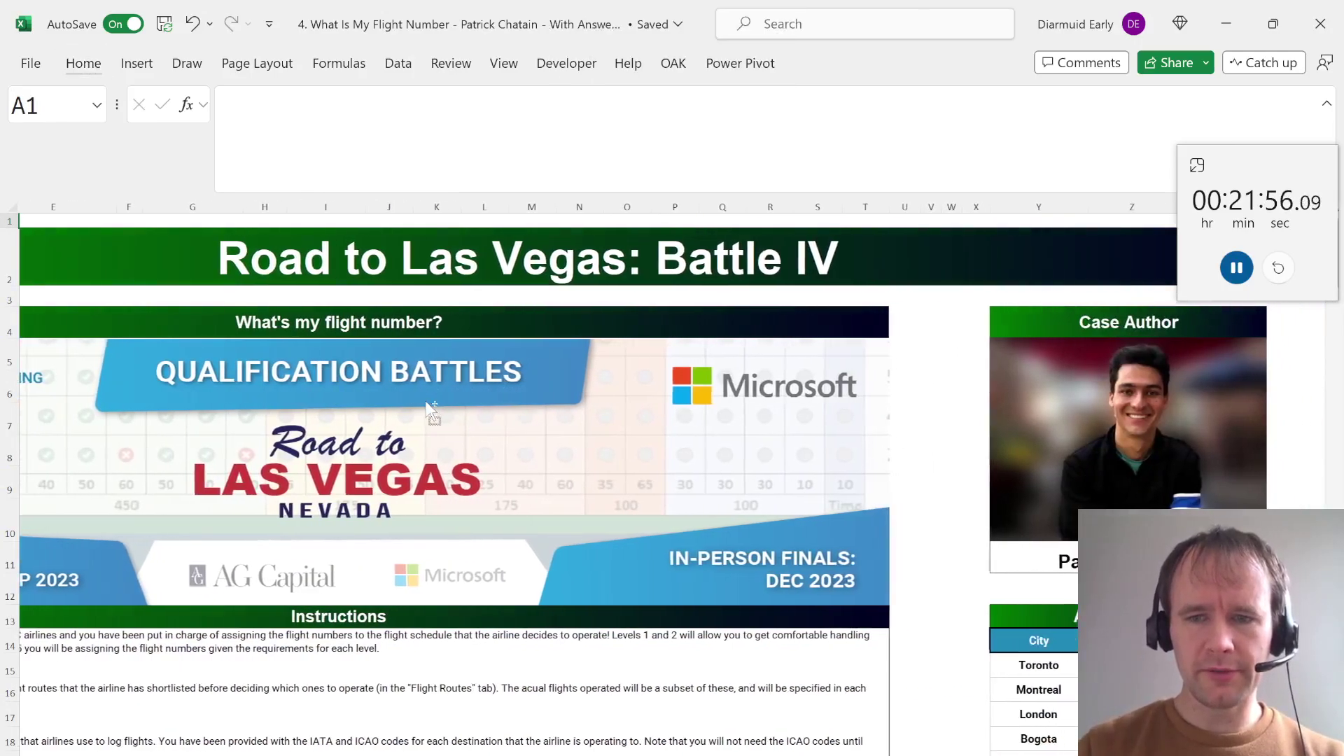
key(ctrl+Page_Down)
key(ctrl+Page_Down)
key(ctrl+Home)
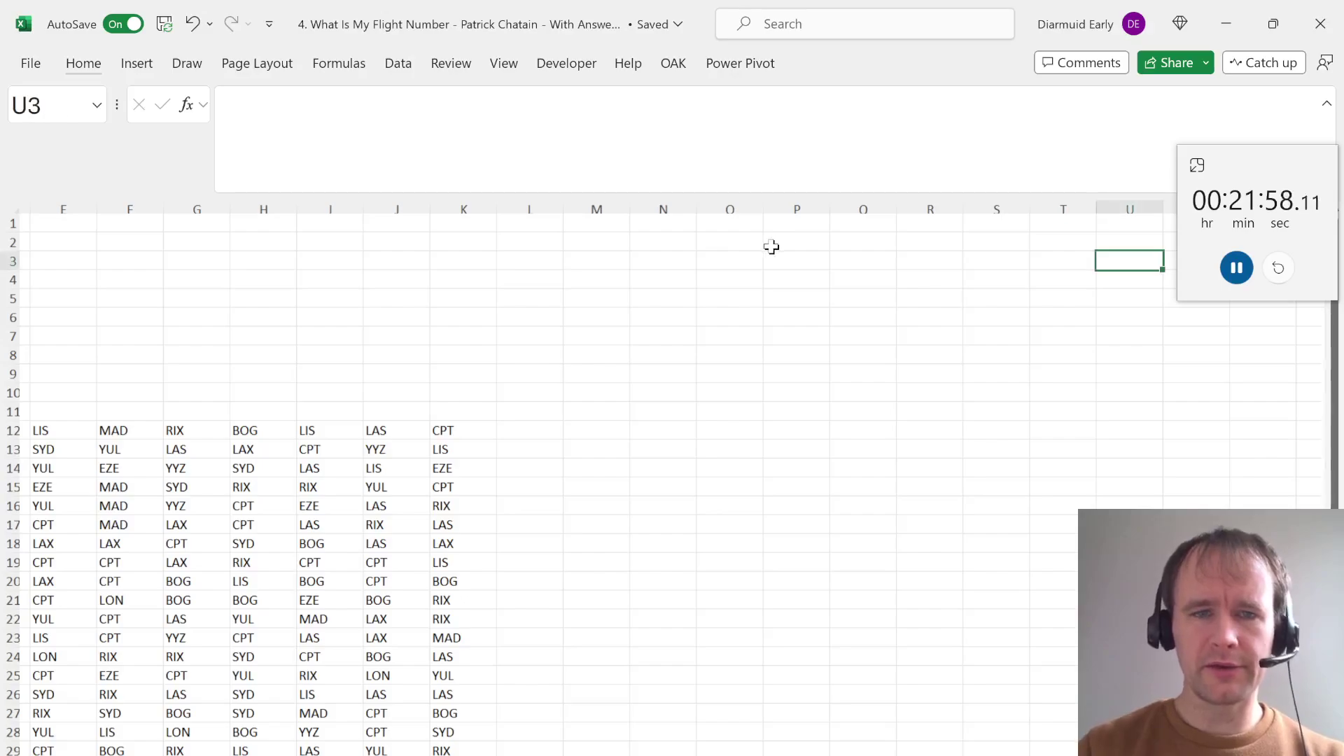
key(Up)
key(Up)
key(Left)
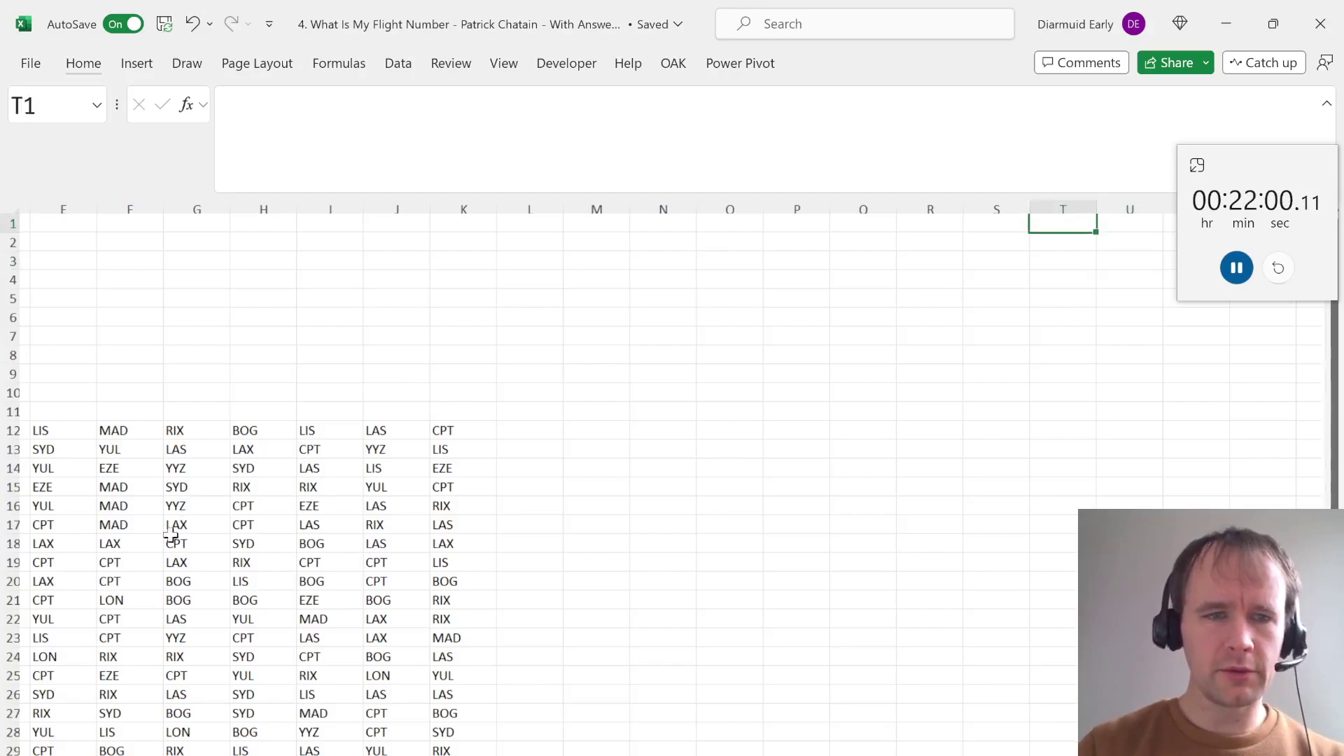
List all airport codes in a free column beyond the destination data by entering =Code in BU1
key(ctrl+z)
key(ctrl+Left)
key(ctrl+Right)
key(ctrl+Down)
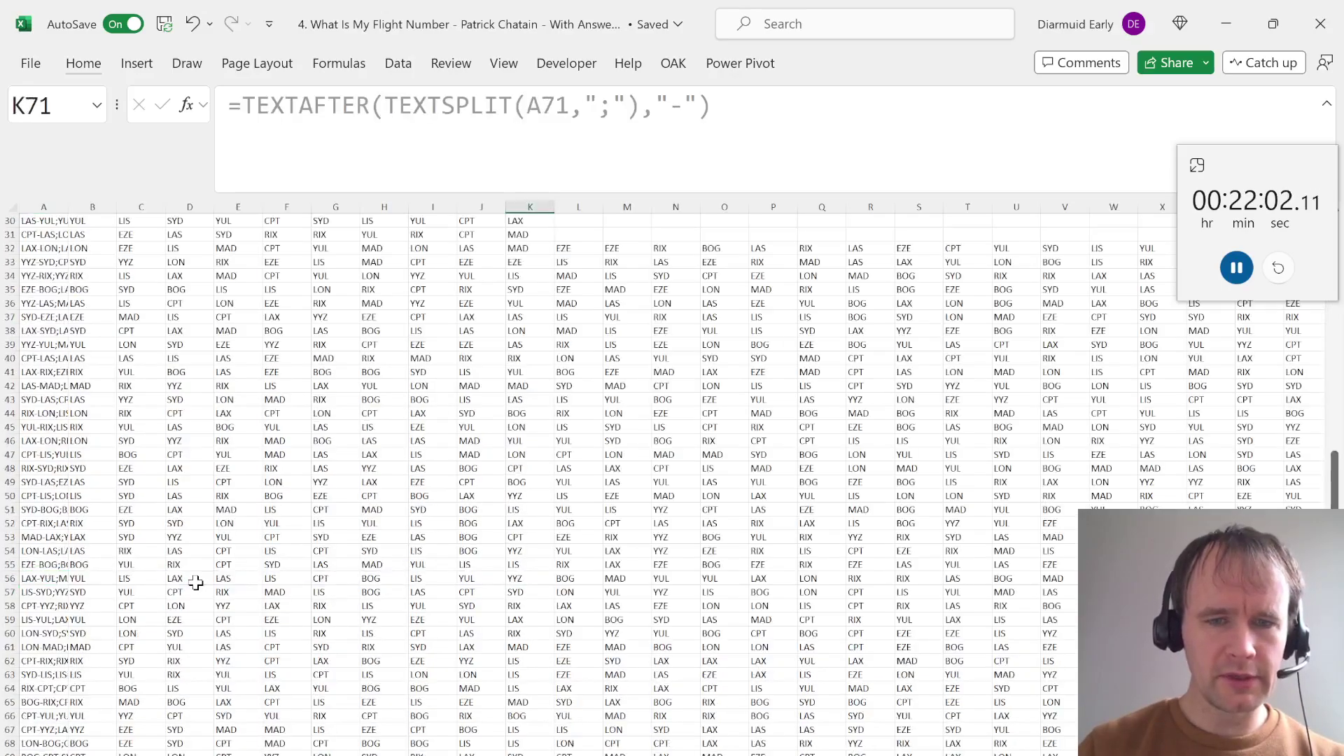
key(ctrl+Right)
key(Right)
key(Right)
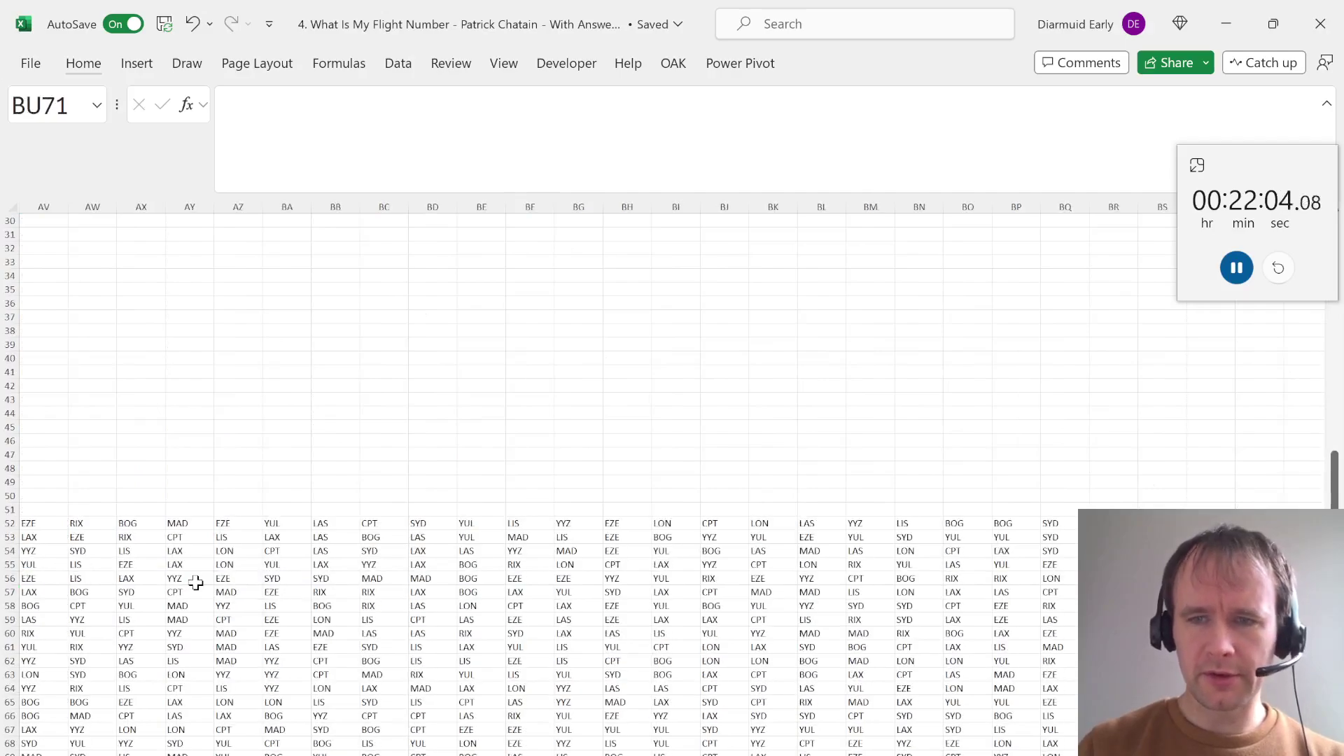
key(Left)
key(Left)
key(Right)
key(Right)
key(ctrl+Up)
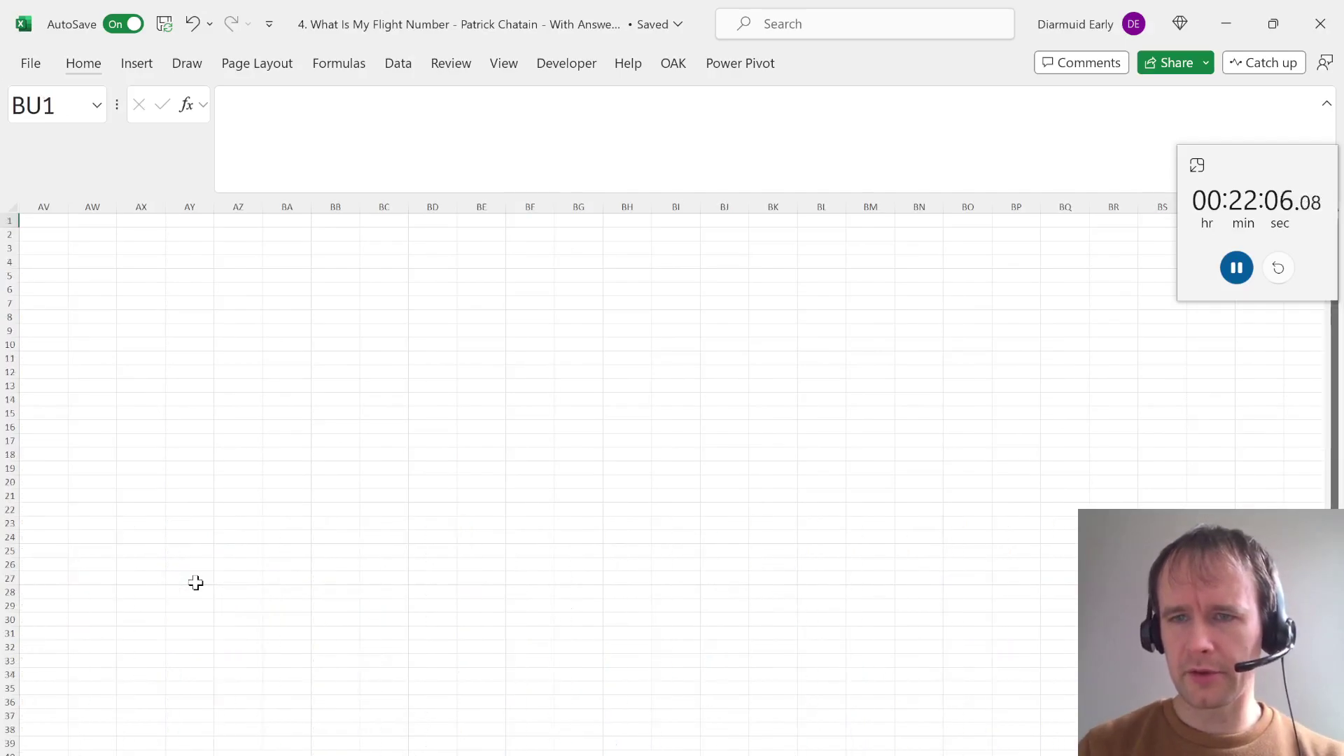
text(=code)
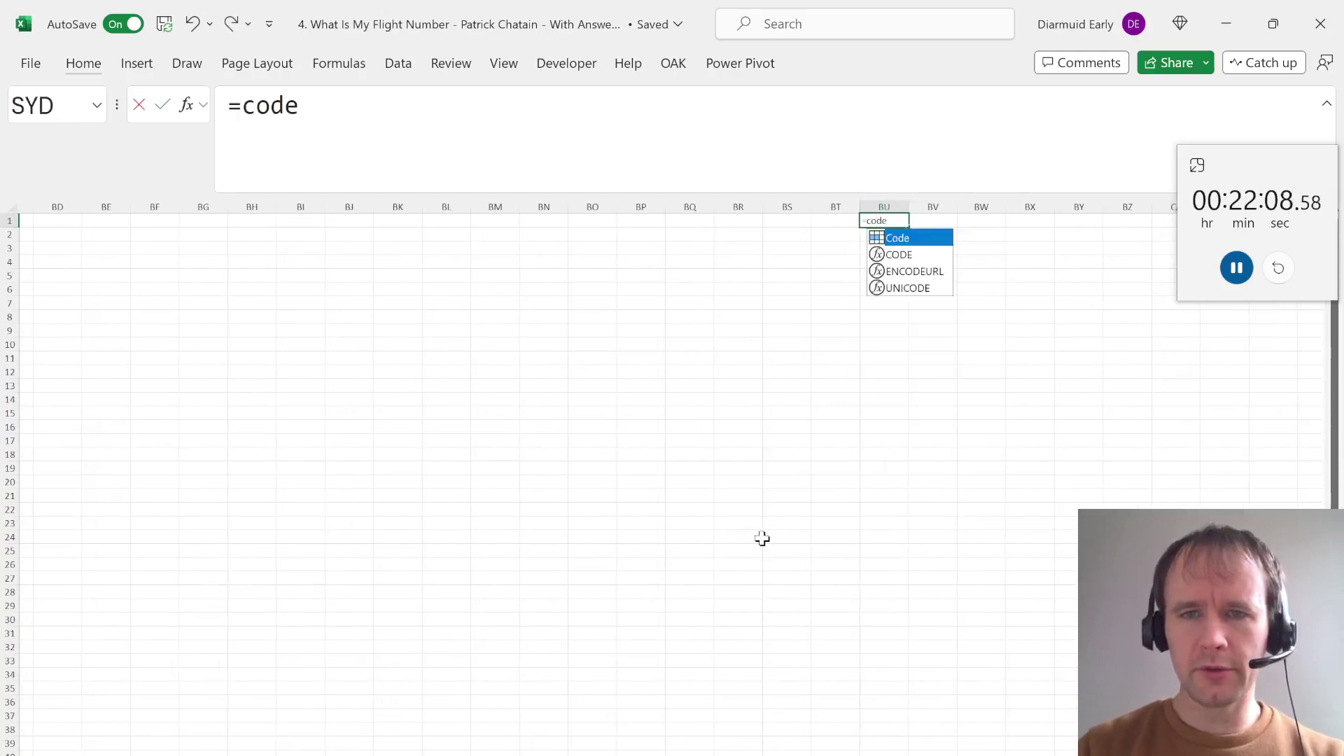
key(Tab)
key(Return)
key(Up)
key(Right)
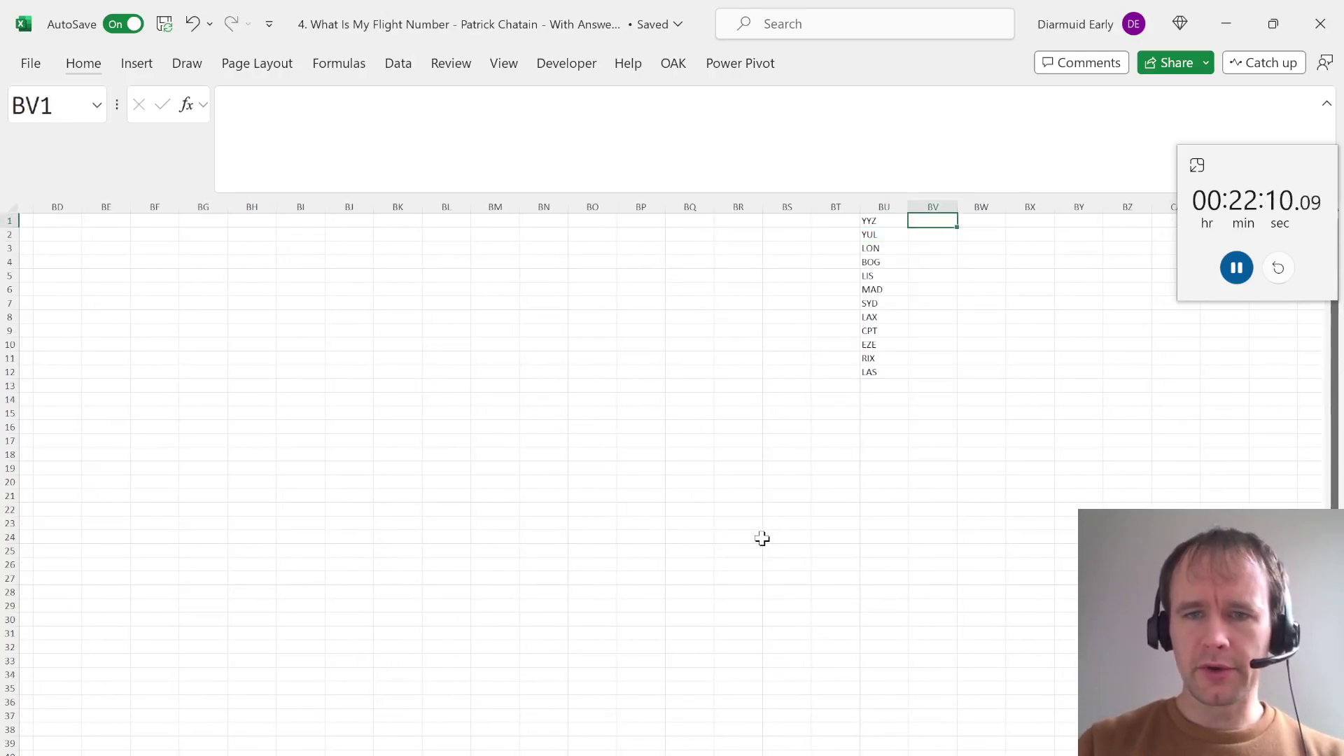
Count each airport code's occurrences as a destination by entering =COUNTIFS(A1:BS71,BU1#) in BV1
text(=countifs)
key(Tab)
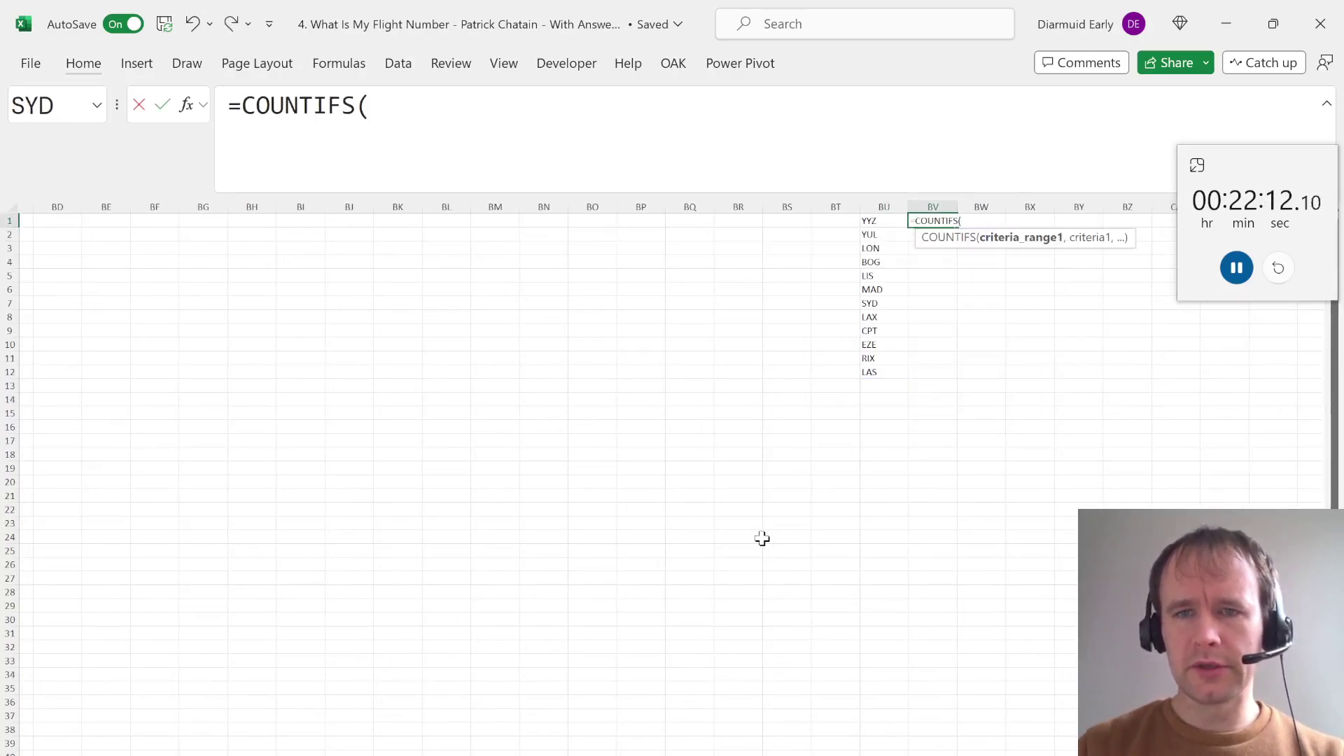
key(Left)
key(Left)
key(Left)
key(Left)
key(Left)
key(Down)
key(Down)
key(Down)
key(Down)
key(Down)
key(Down)
key(Down)
key(Down)
key(Down)
key(Down)
key(Down)
key(Down)
key(Down)
key(Down)
key(Down)
key(Down)
key(Down)
key(Down)
key(Down)
key(Down)
key(Down)
key(Down)
key(Down)
key(Down)
key(Down)
key(Down)
key(Down)
key(Down)
key(Down)
key(Down)
key(Down)
key(Down)
key(Down)
key(Down)
key(Down)
key(Down)
key(Down)
key(Down)
key(Down)
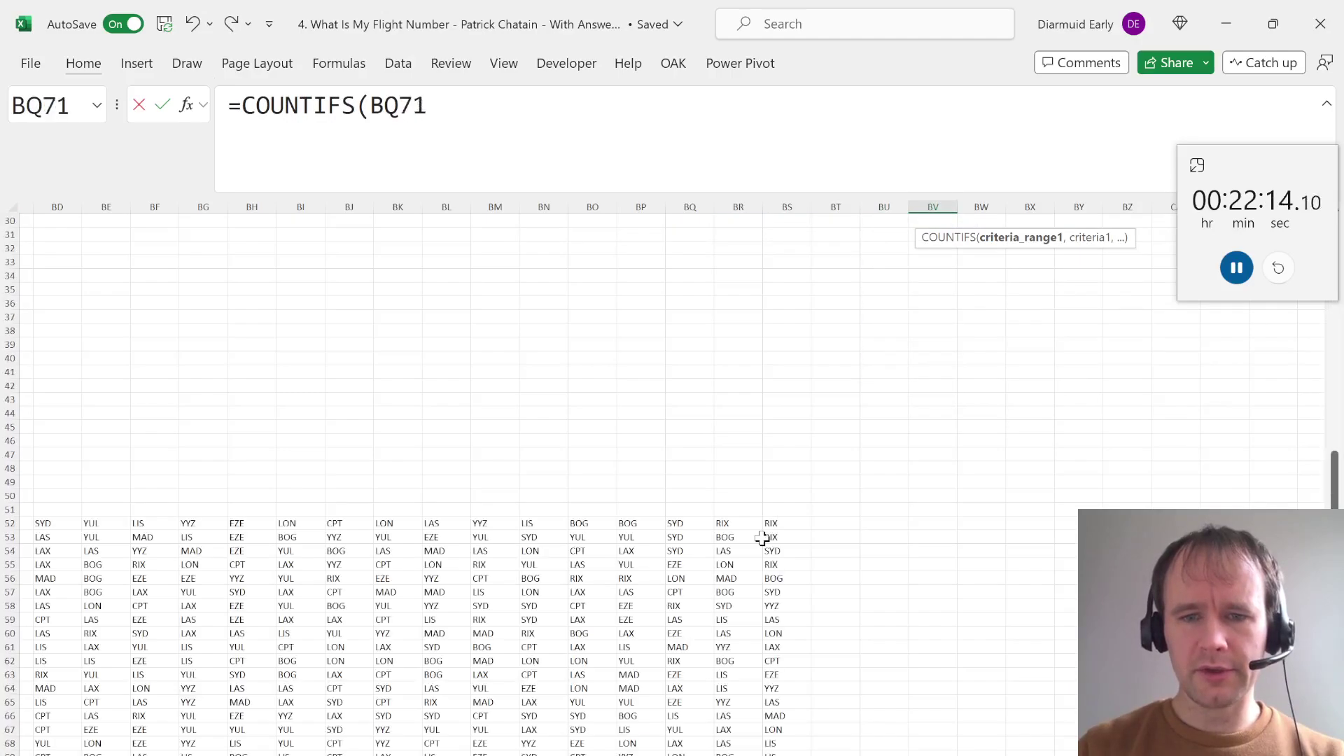
key(Right)
key(Right)
key(shift+Home)
key(ctrl+shift+Up)
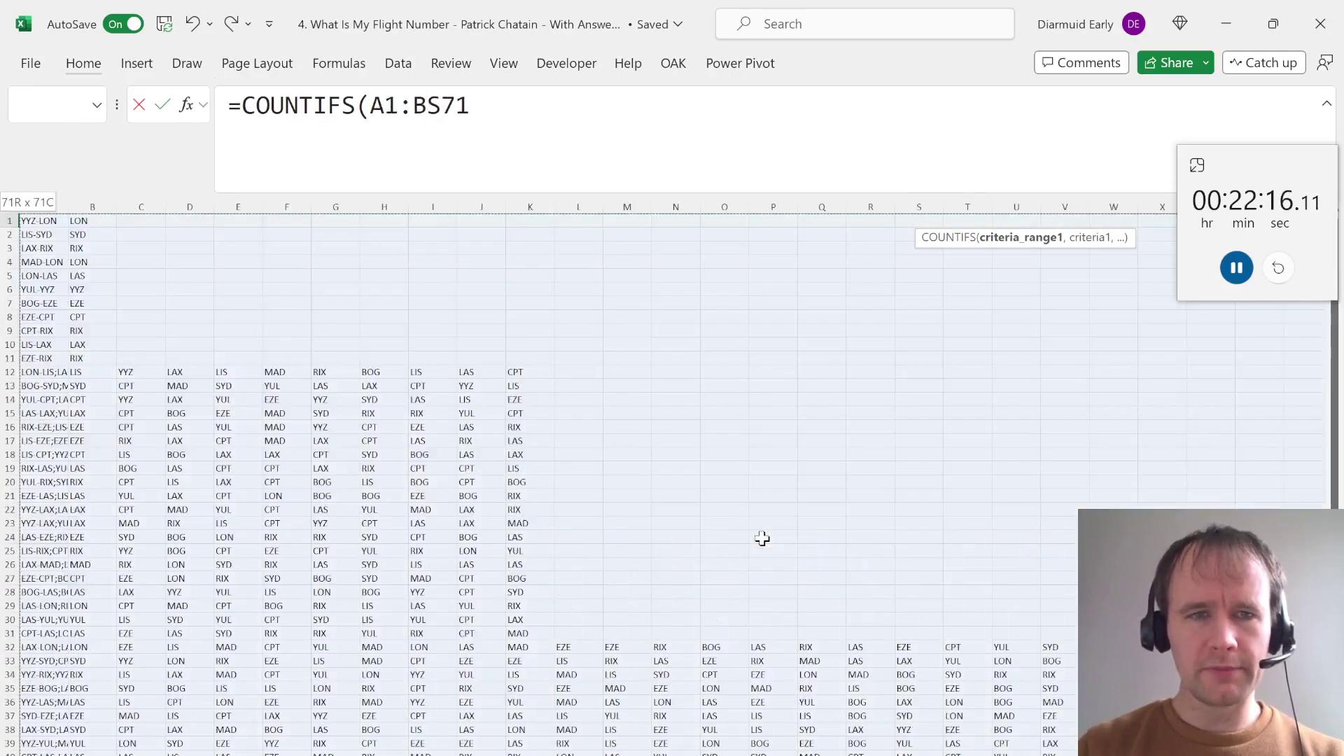
text(,)
key(Left)
key(ctrl+shift+Down)
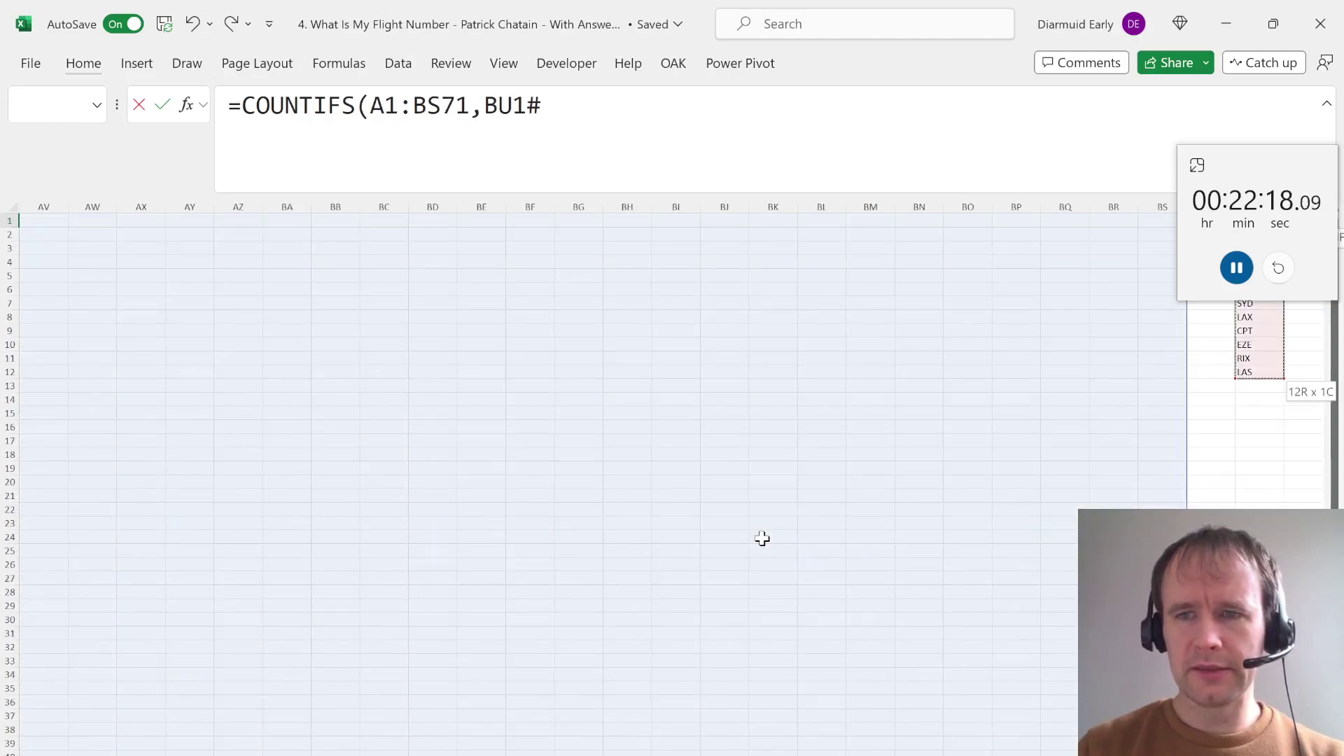
scroll(756, 545, right, 3)
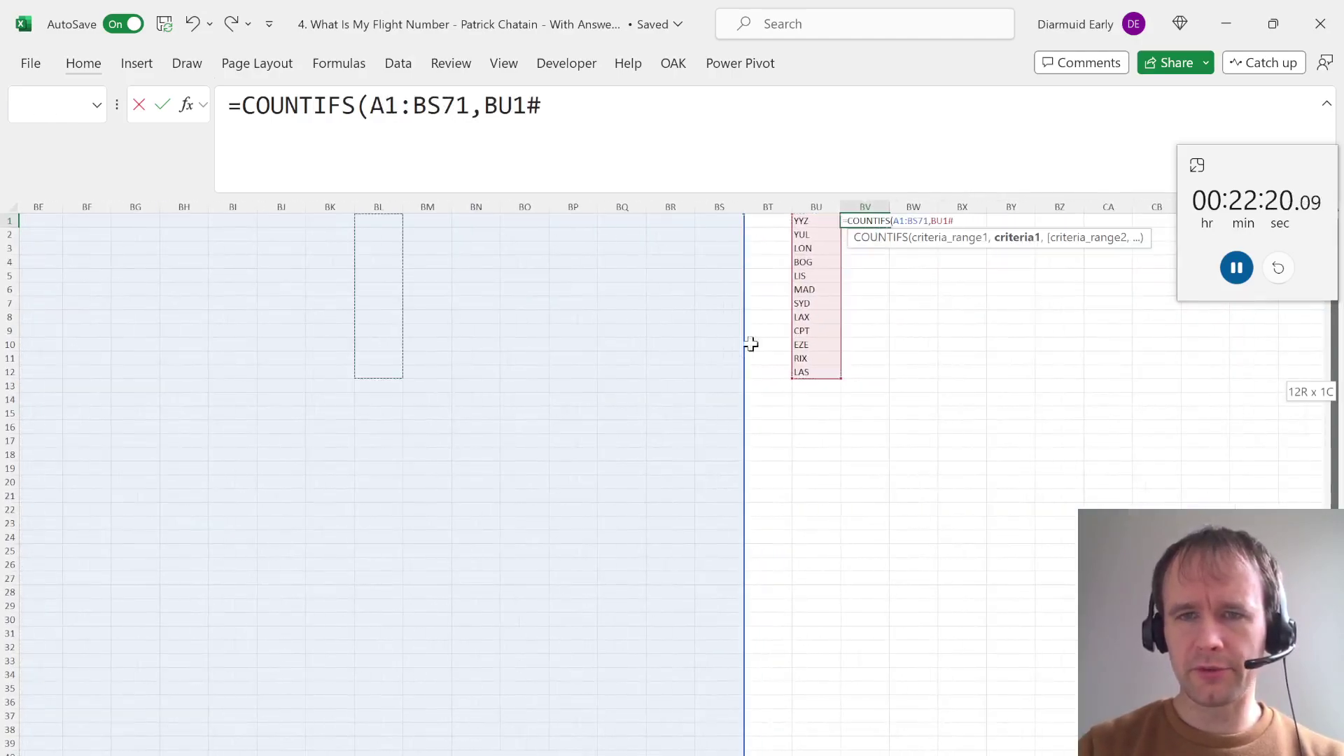
key(Return)
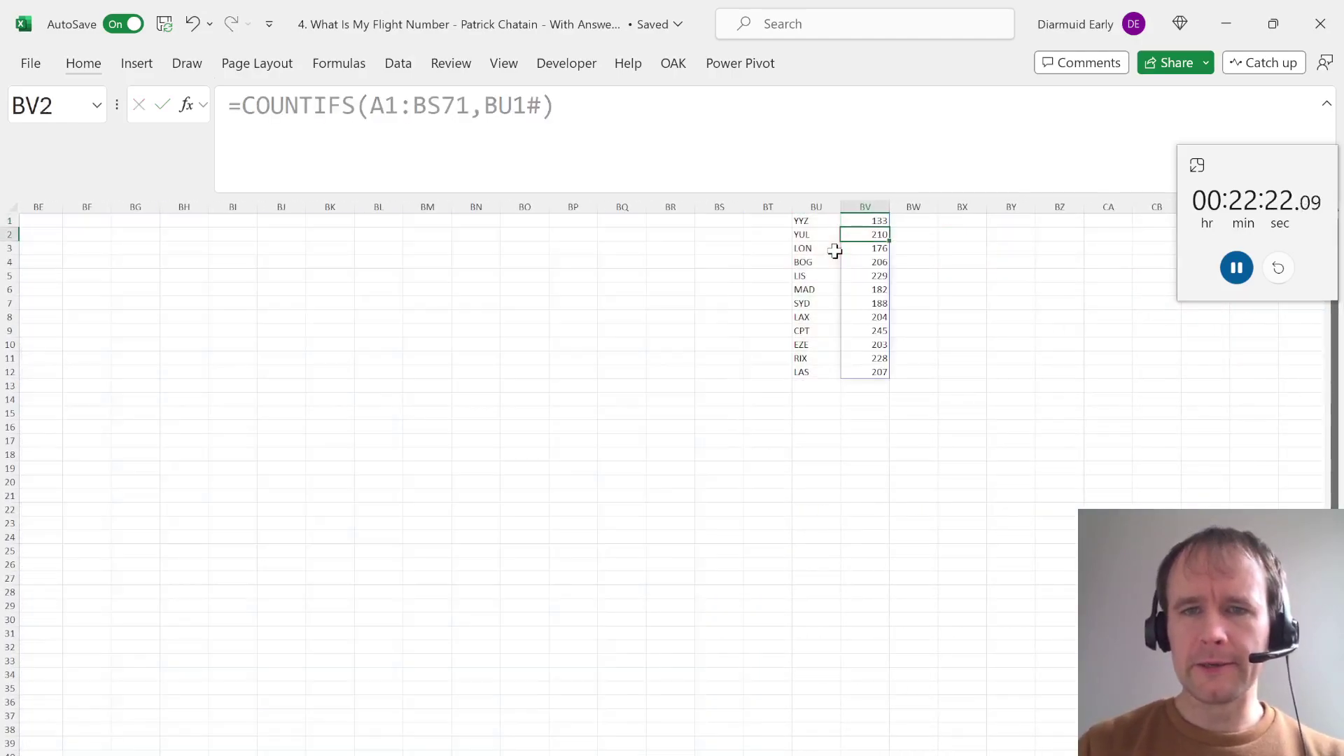
key(Up)
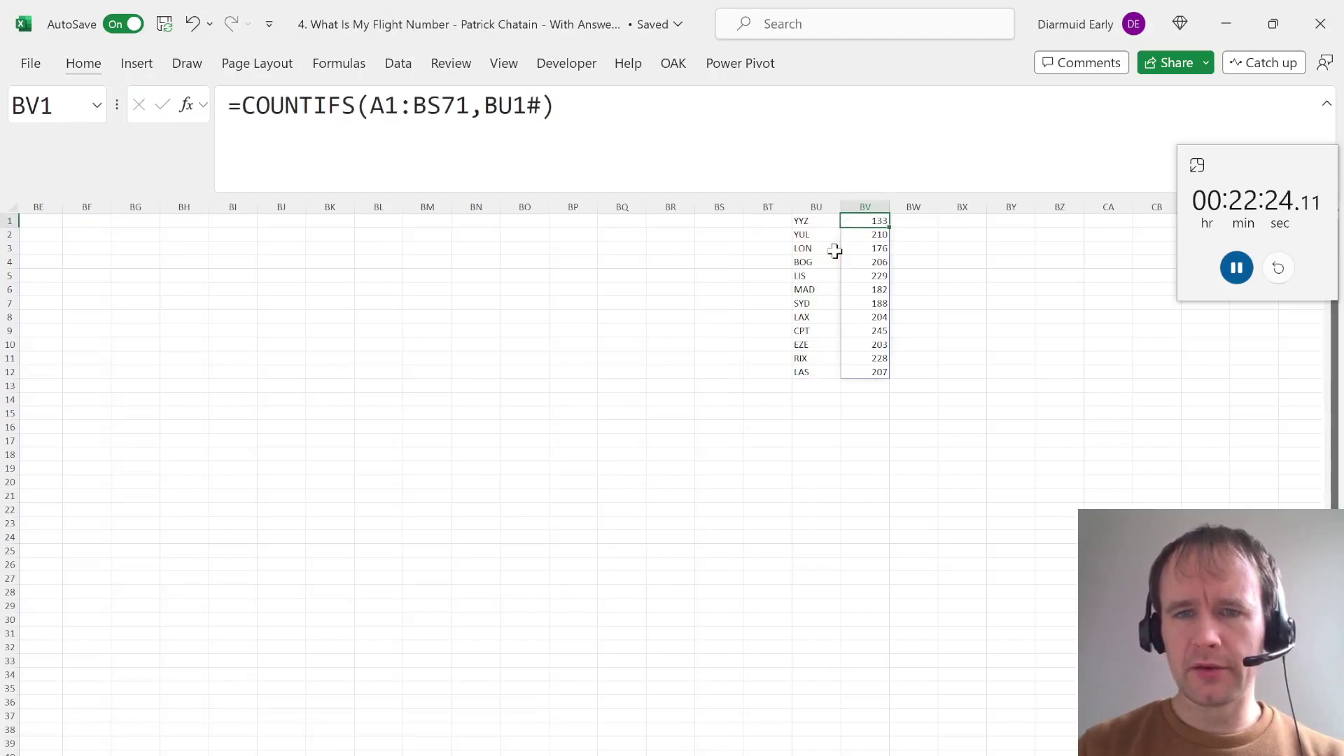
Review the Bonus 2 question on the game sheet against the destination counts, ending on its answer cell E35
key(Right)
key(Right)
key(Left)
key(ctrl+Home)
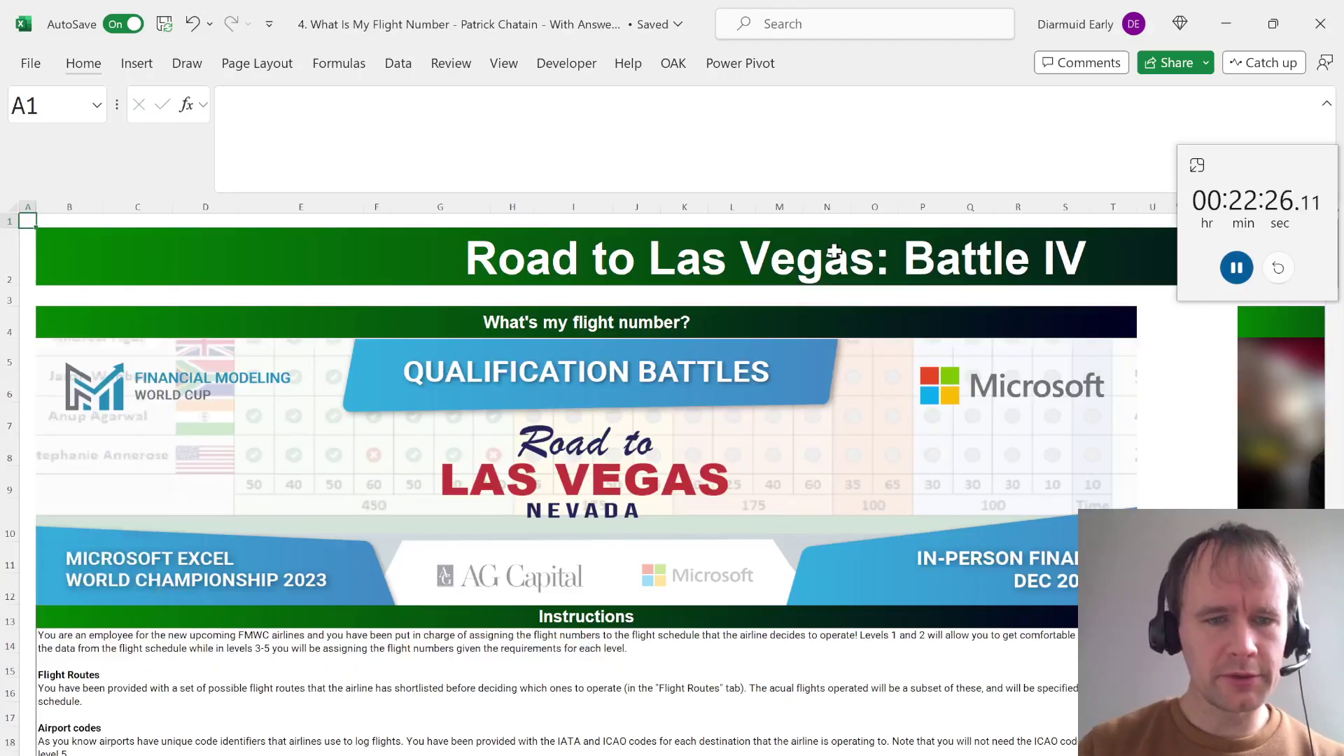
scroll(394, 688, down, 9)
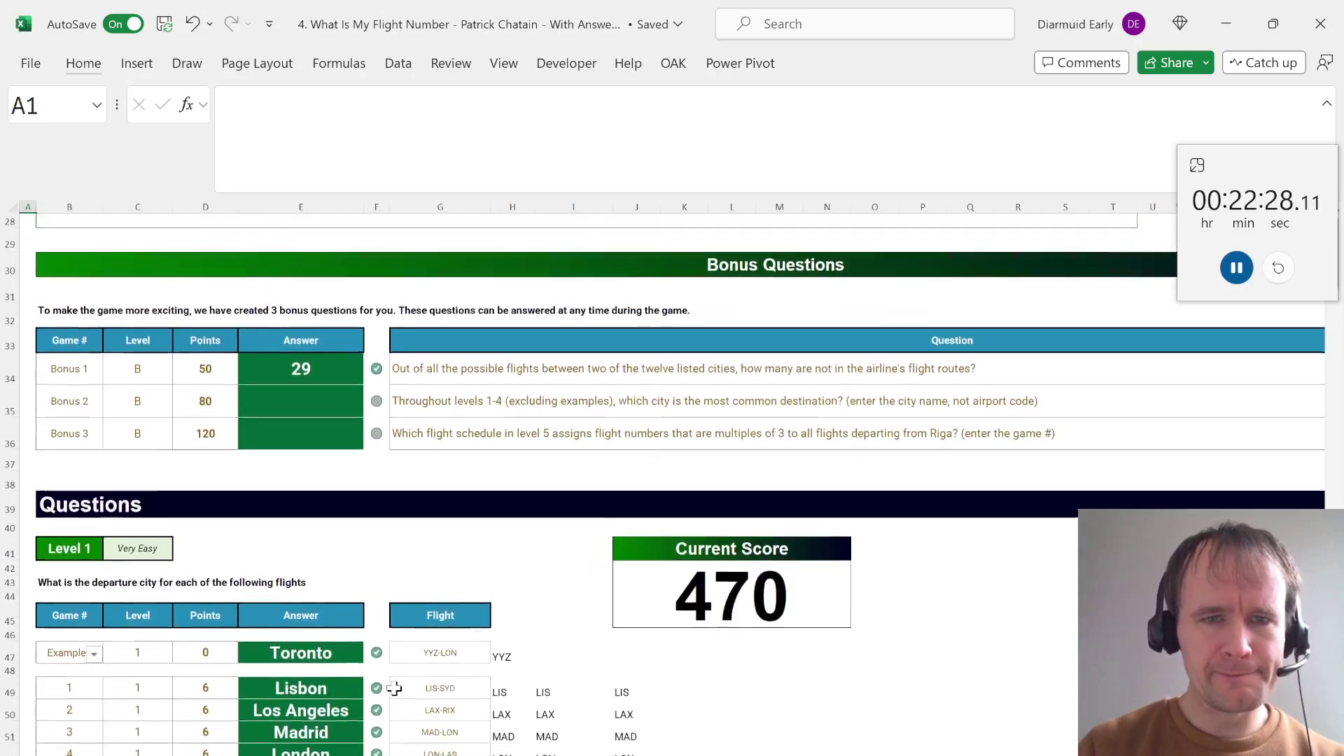
click(301, 403)
key(F5)
key(Return)
key(ctrl+shift+Down)
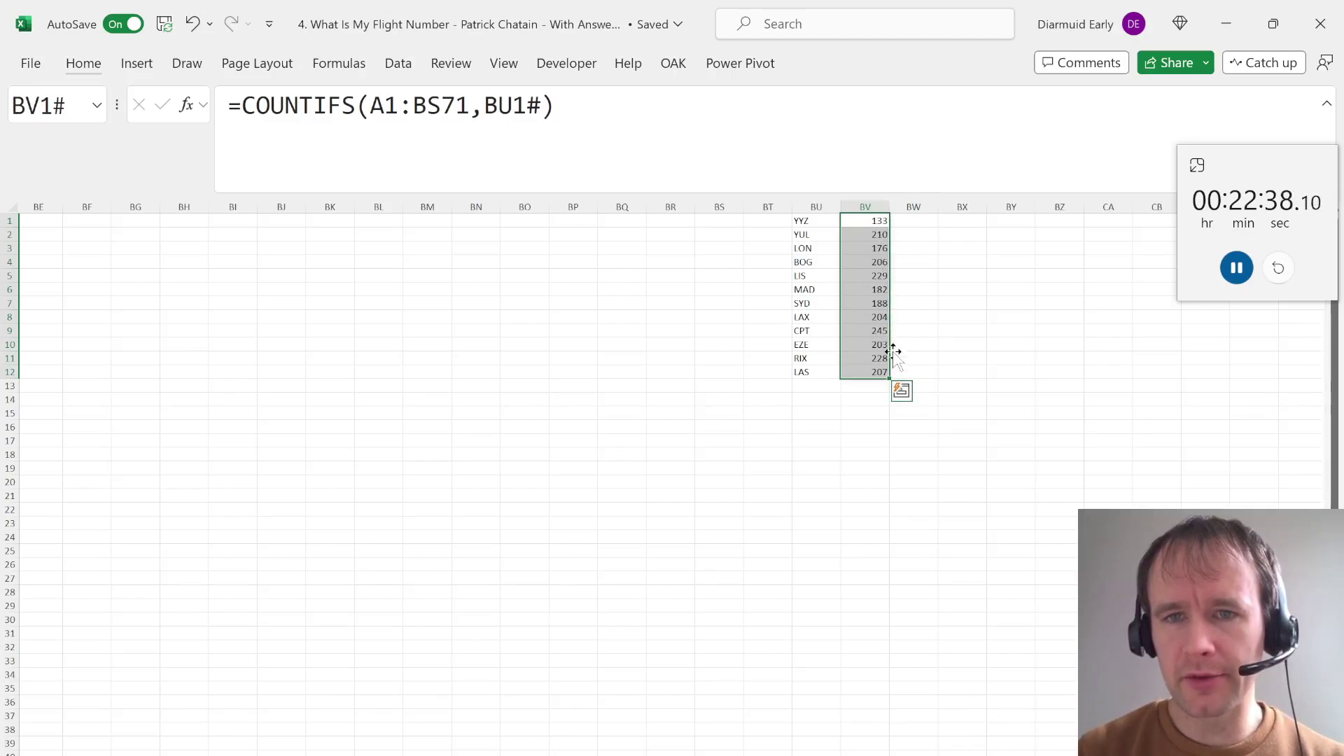
key(ctrl+Page_Down)
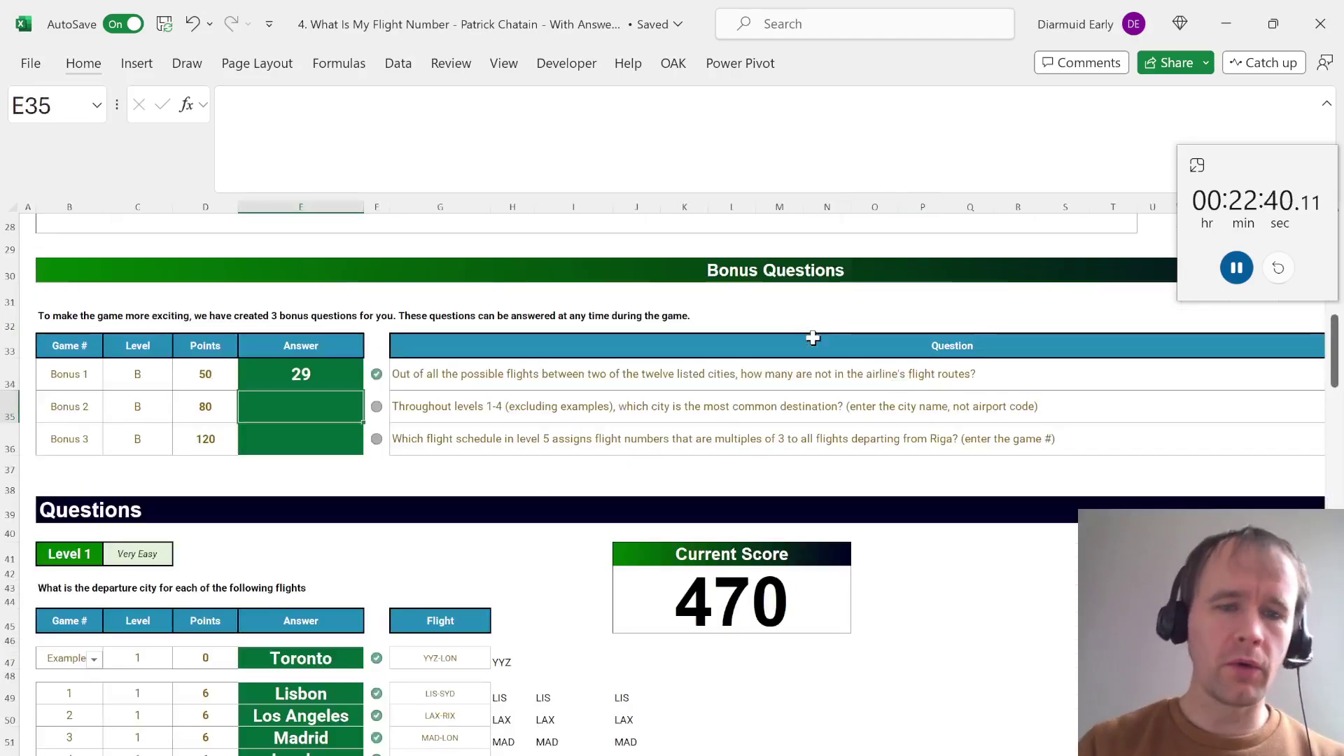
Return the most common destination's code in E35 with =XLOOKUP(1000,'B2'!BV1#,'B2'!BU1#,,-1)
text(=xl)
key(Tab)
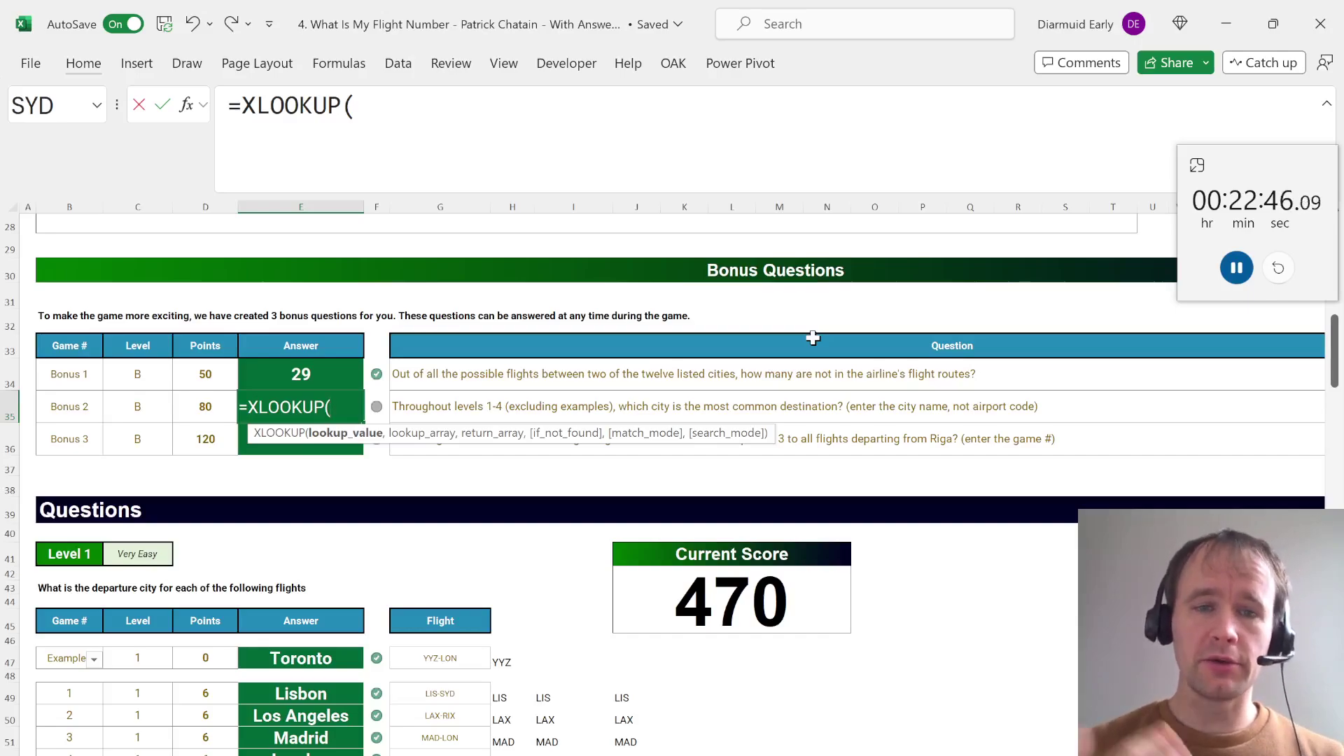
key(ctrl+Page_Up)
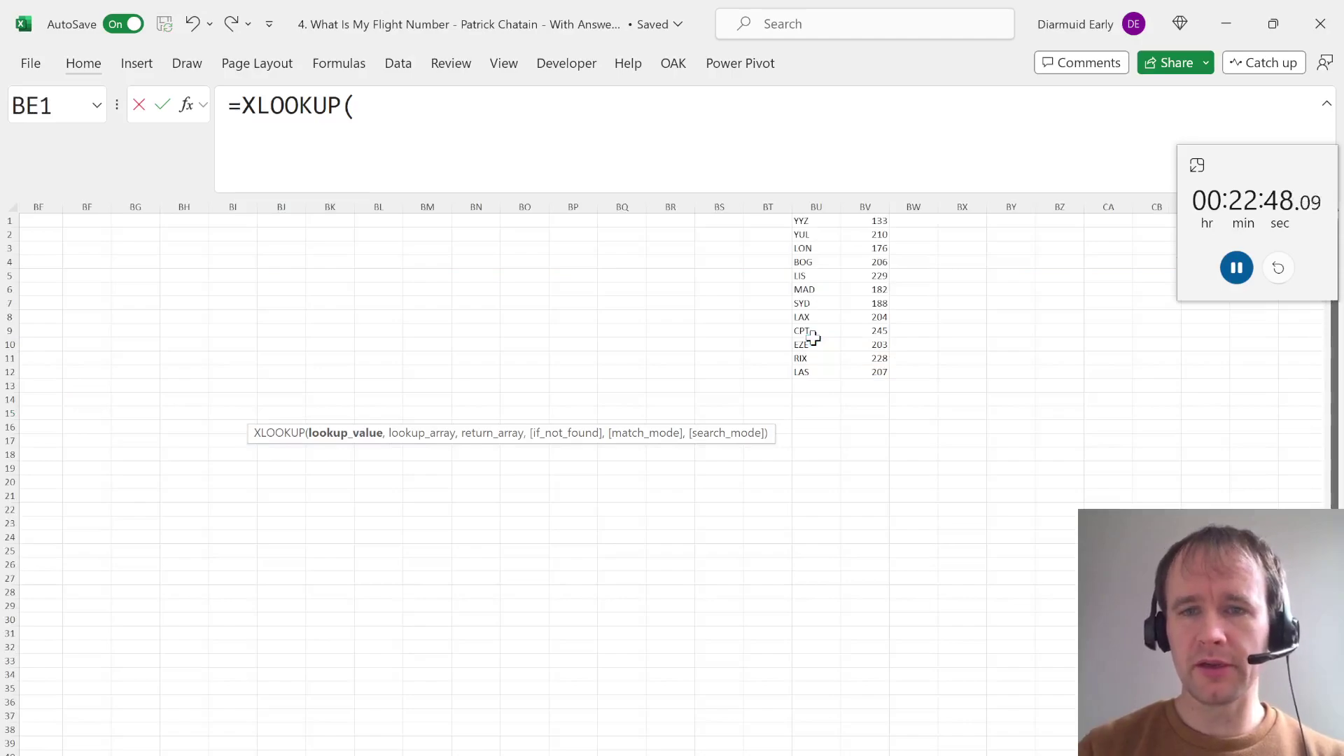
text(1000,)
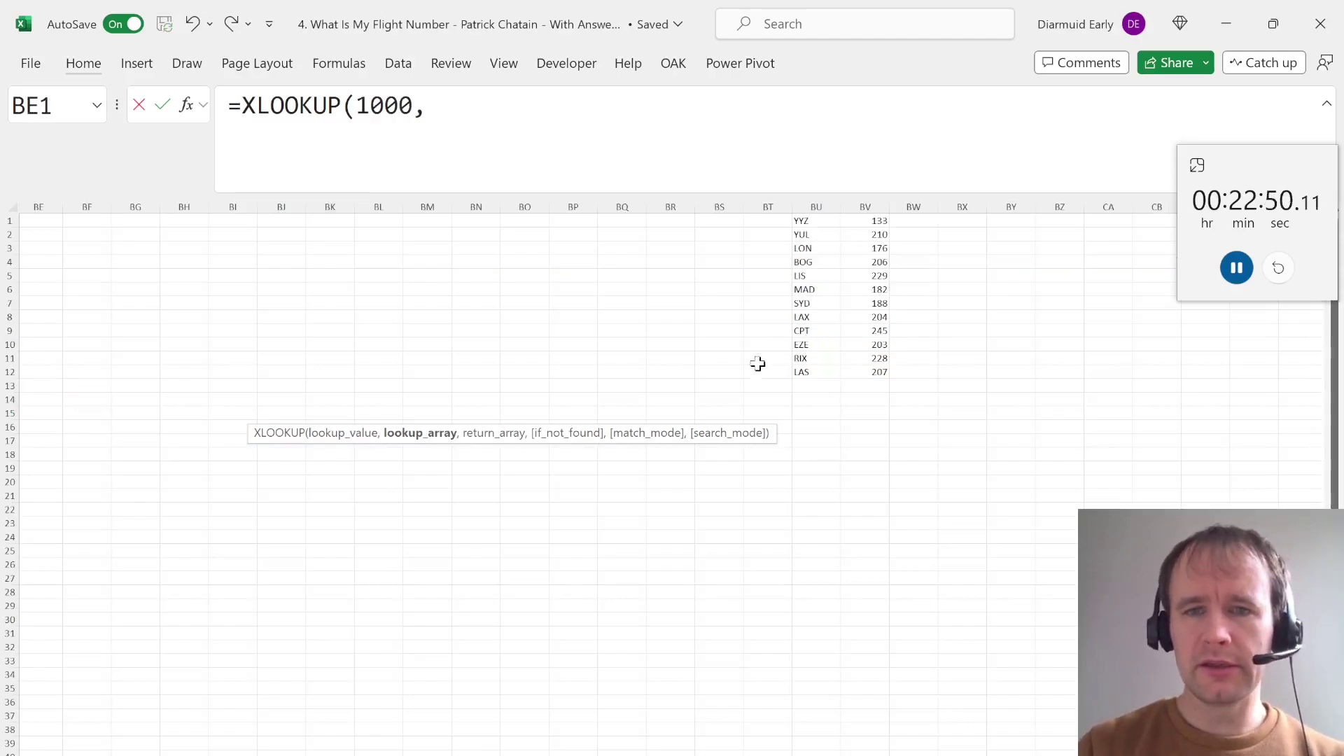
click(866, 378)
key(ctrl+shift+Up)
text(,)
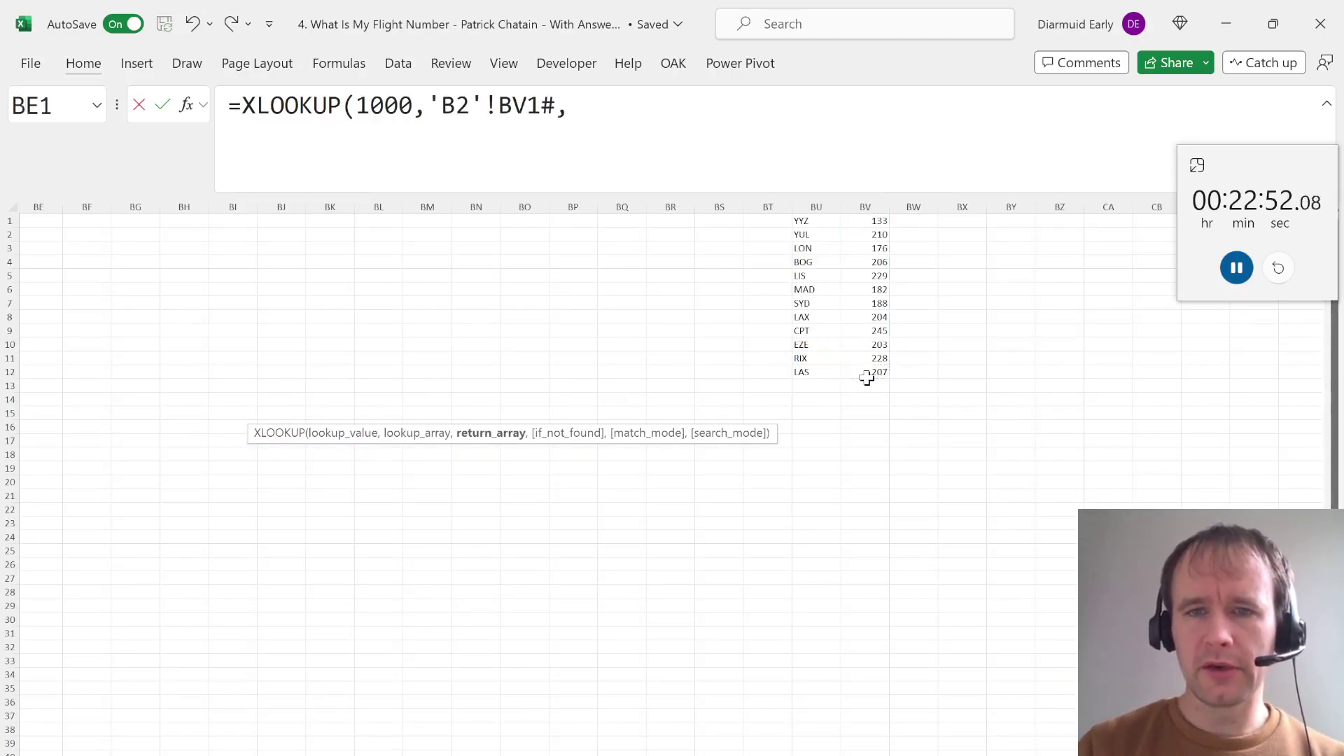
click(830, 367)
key(ctrl+shift+Up)
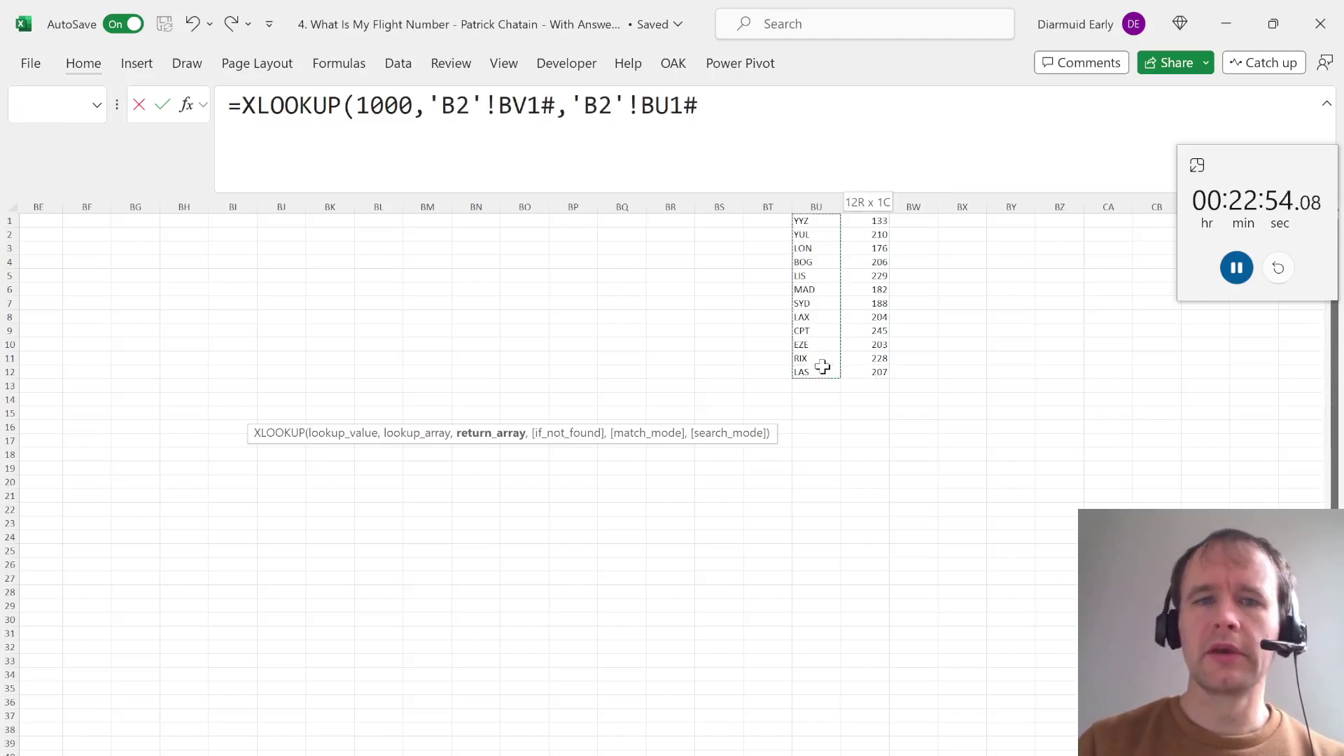
text(,,)
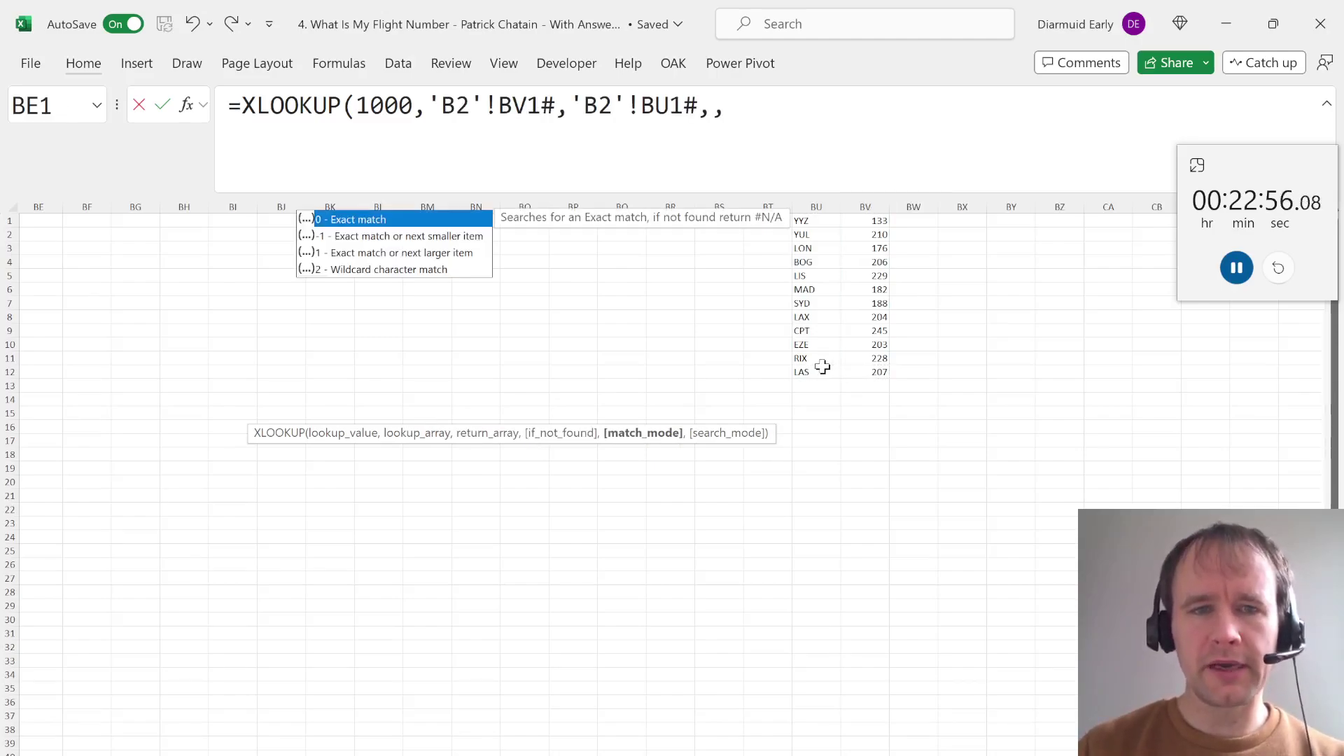
key(Down)
text(-1))
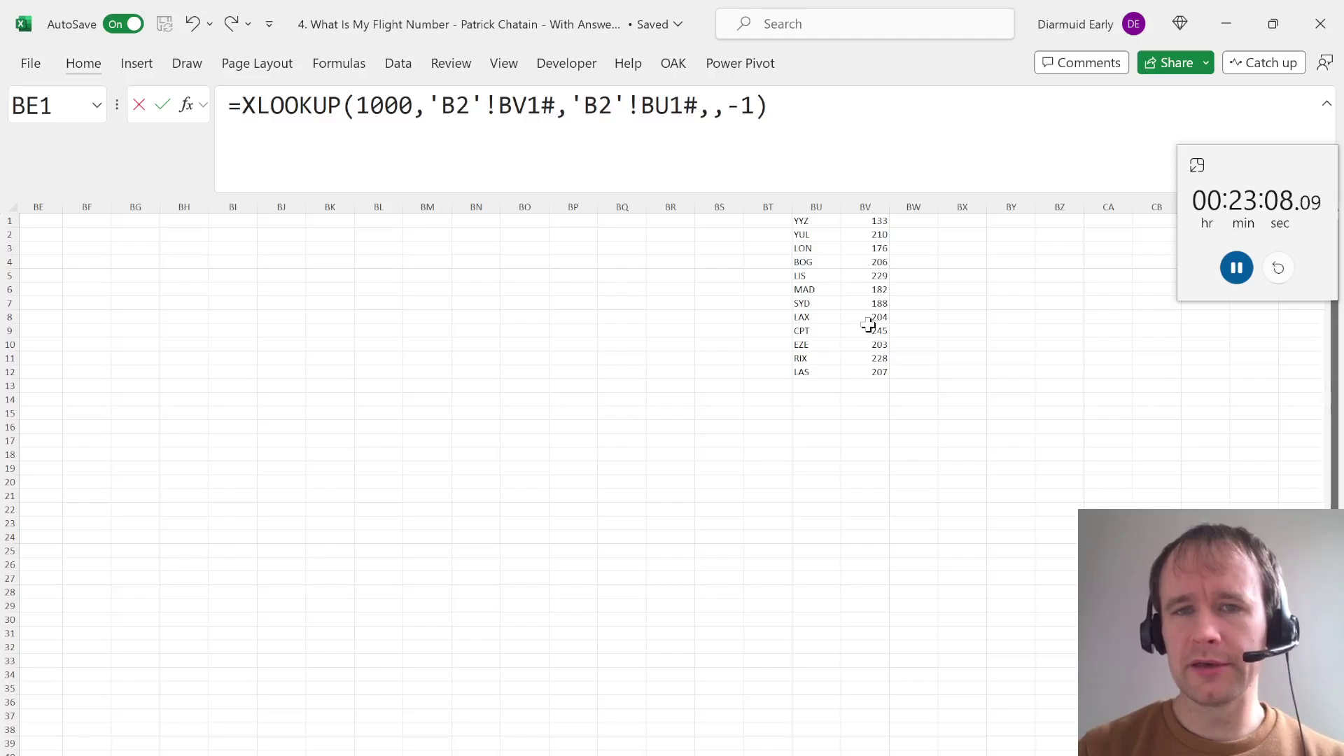
key(Return)
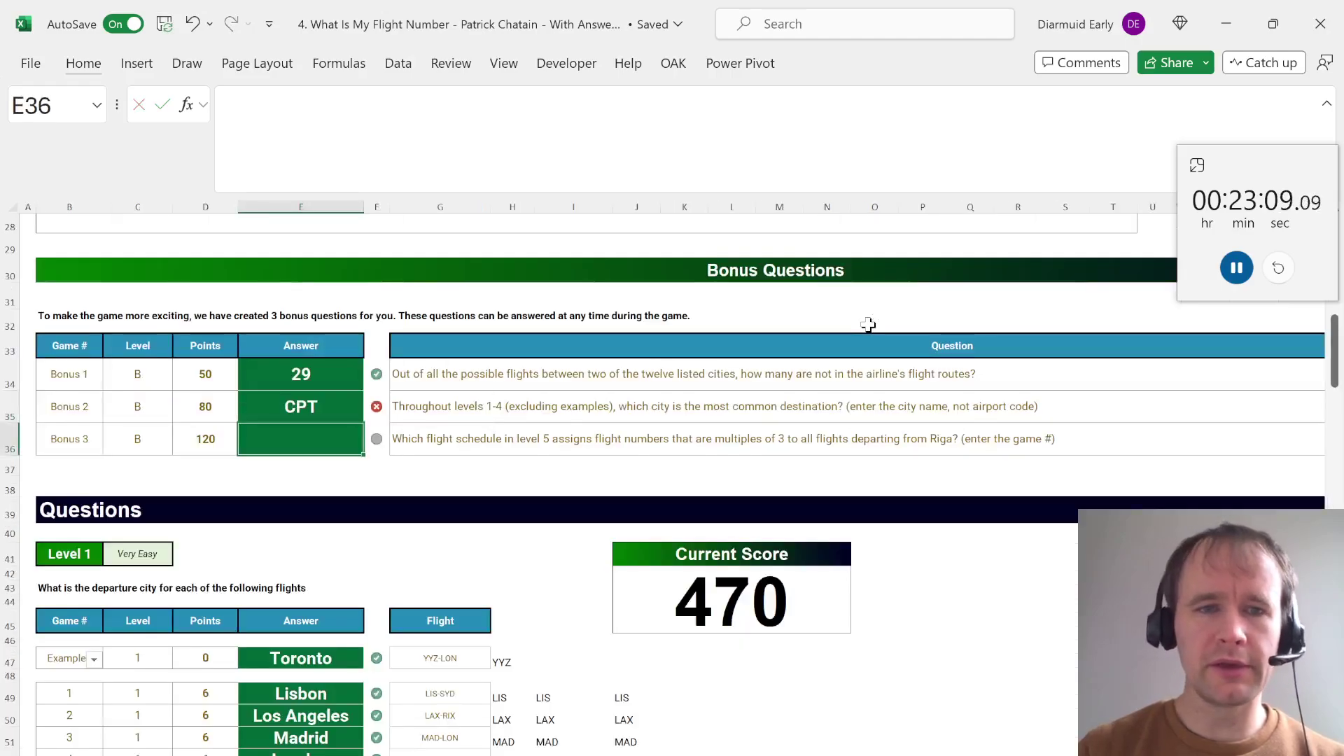
click(327, 404)
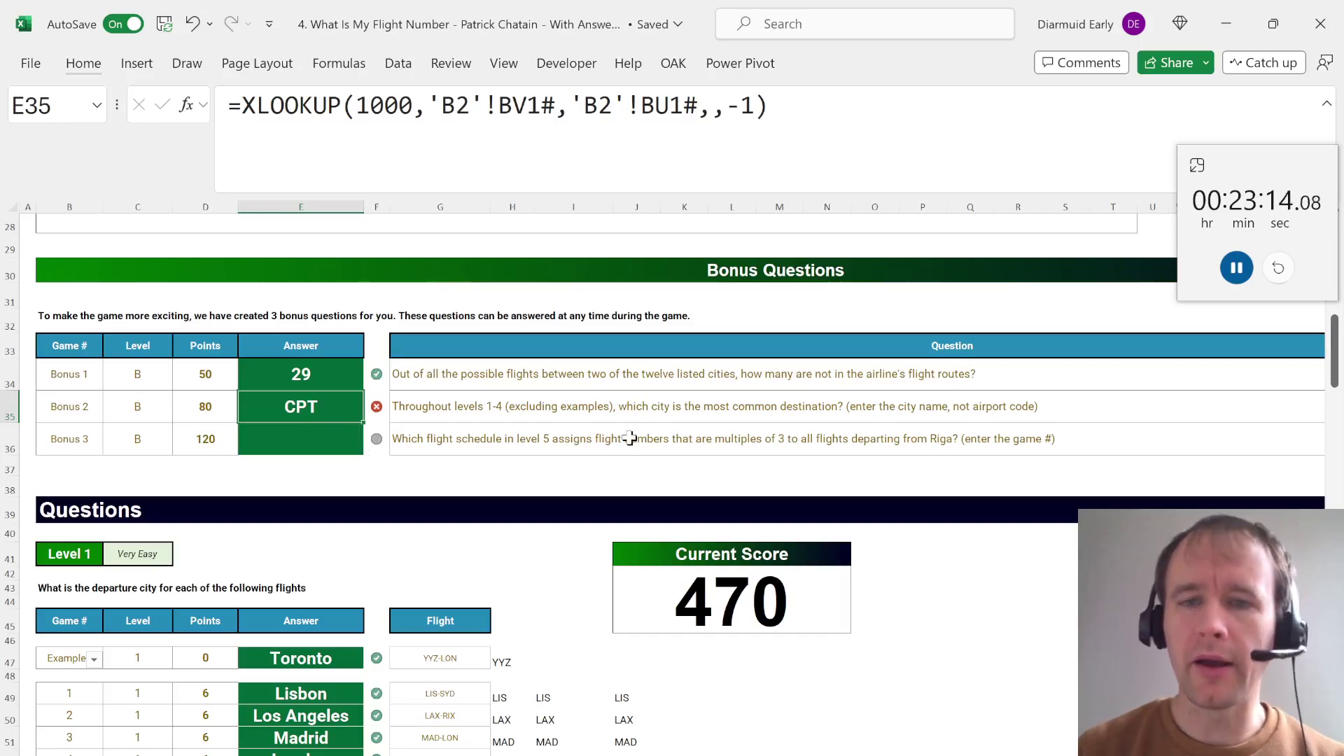
click(248, 100)
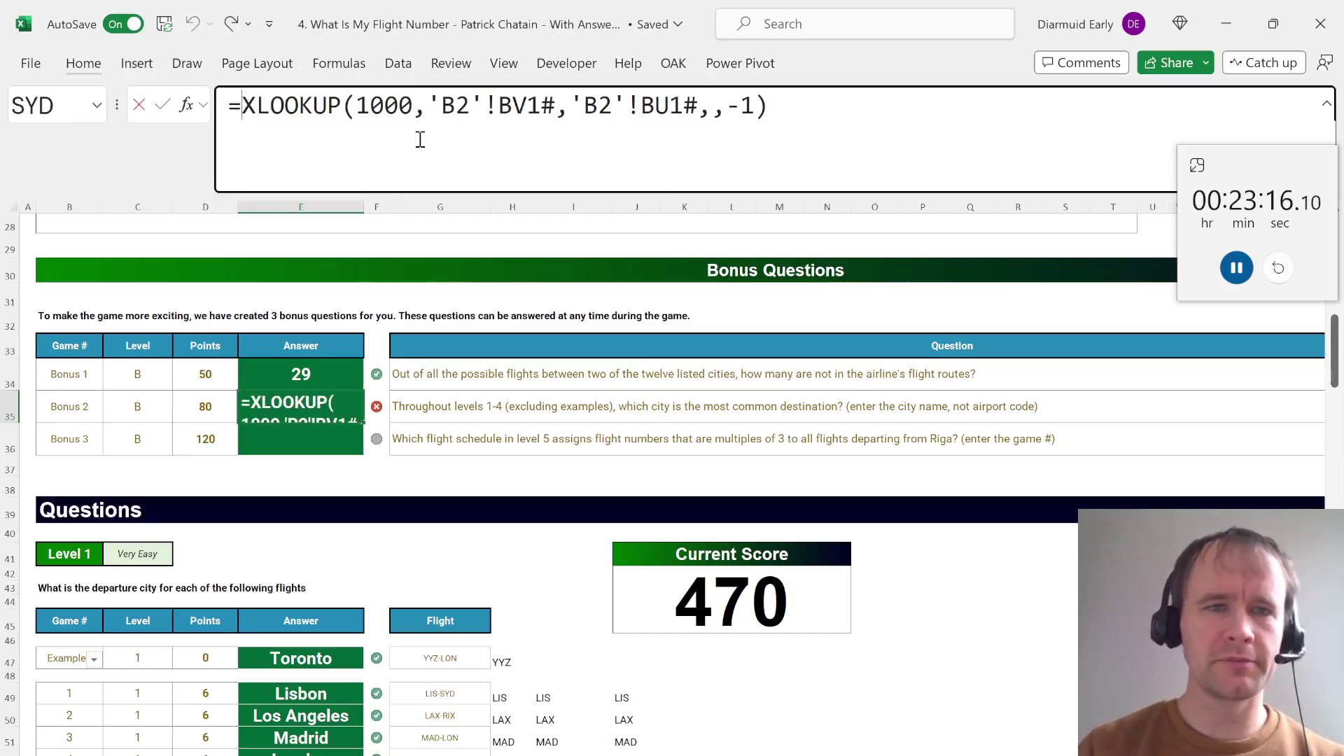
text(xl)
key(Tab)
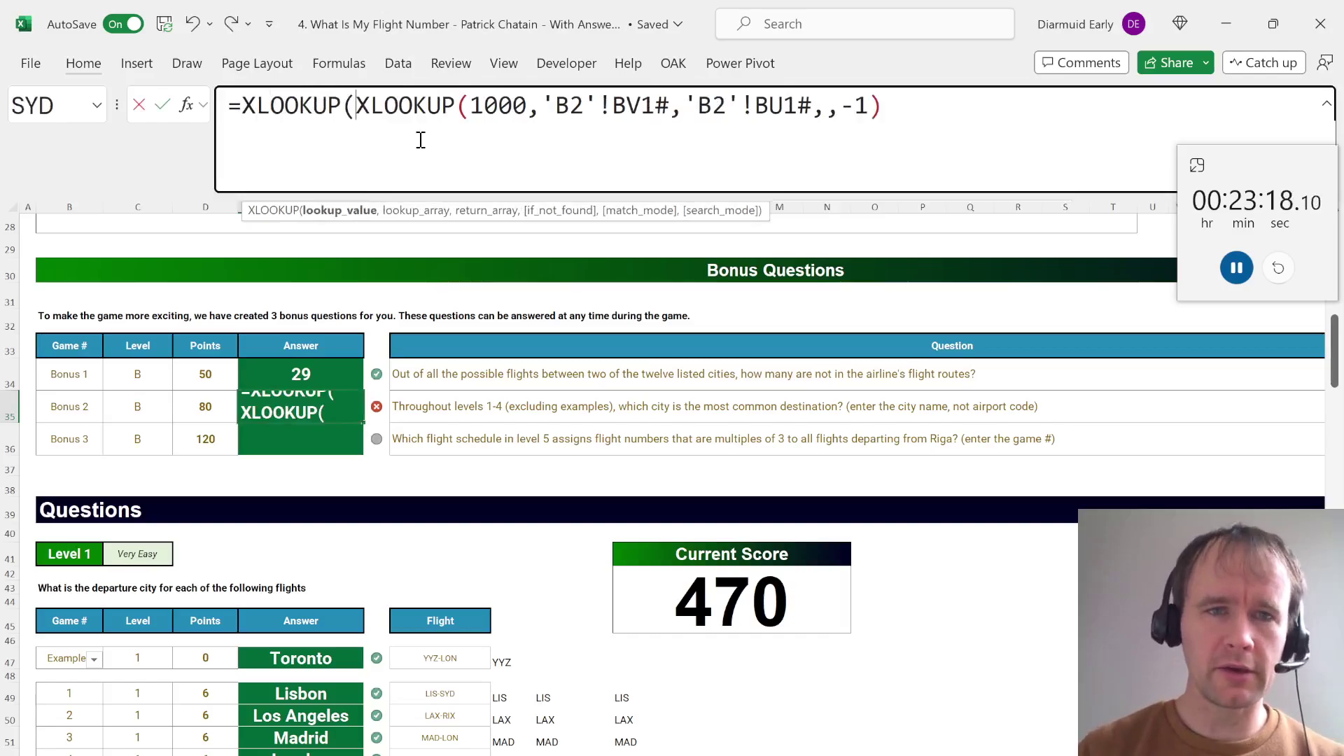
key(Escape)
List the city names beside the destination counts by entering =City in BW1, and return to the Bonus 2 answer cell
key(ctrl+bracketleft)
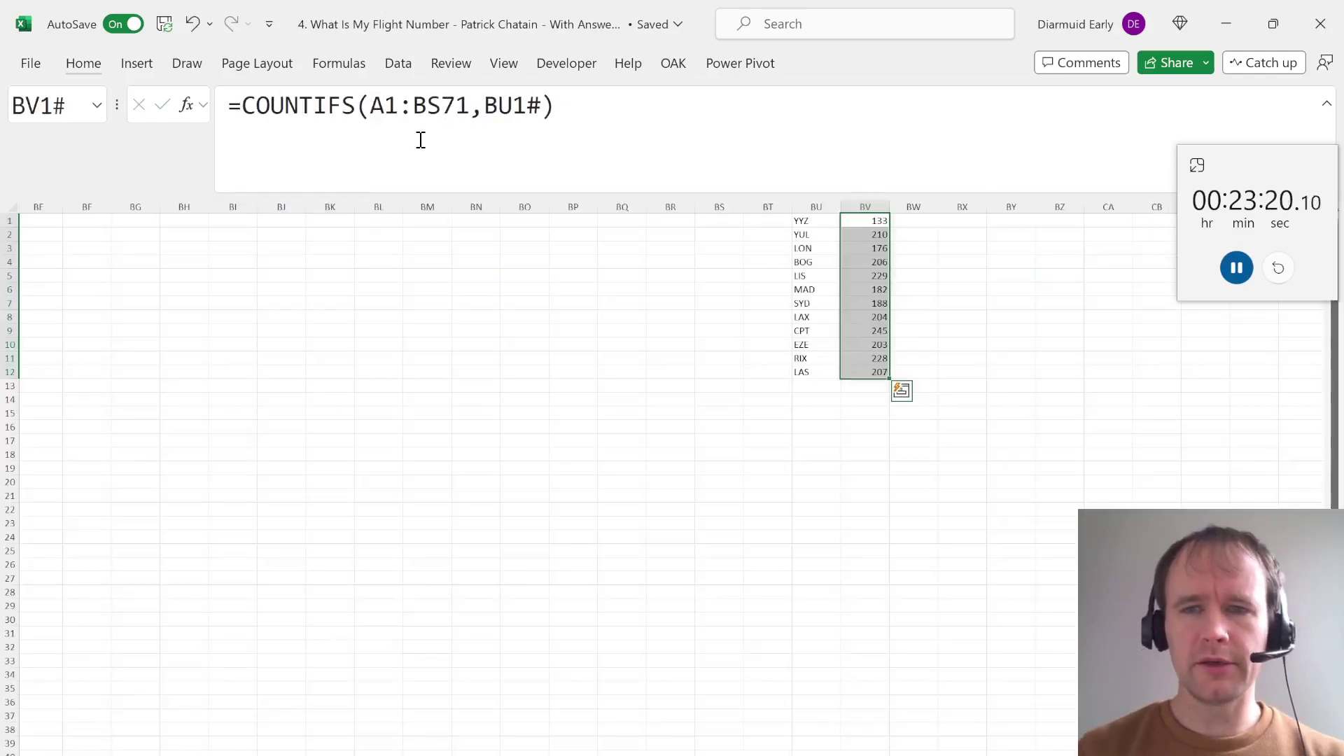
key(Left)
key(Left)
key(Right)
key(Right)
key(Right)
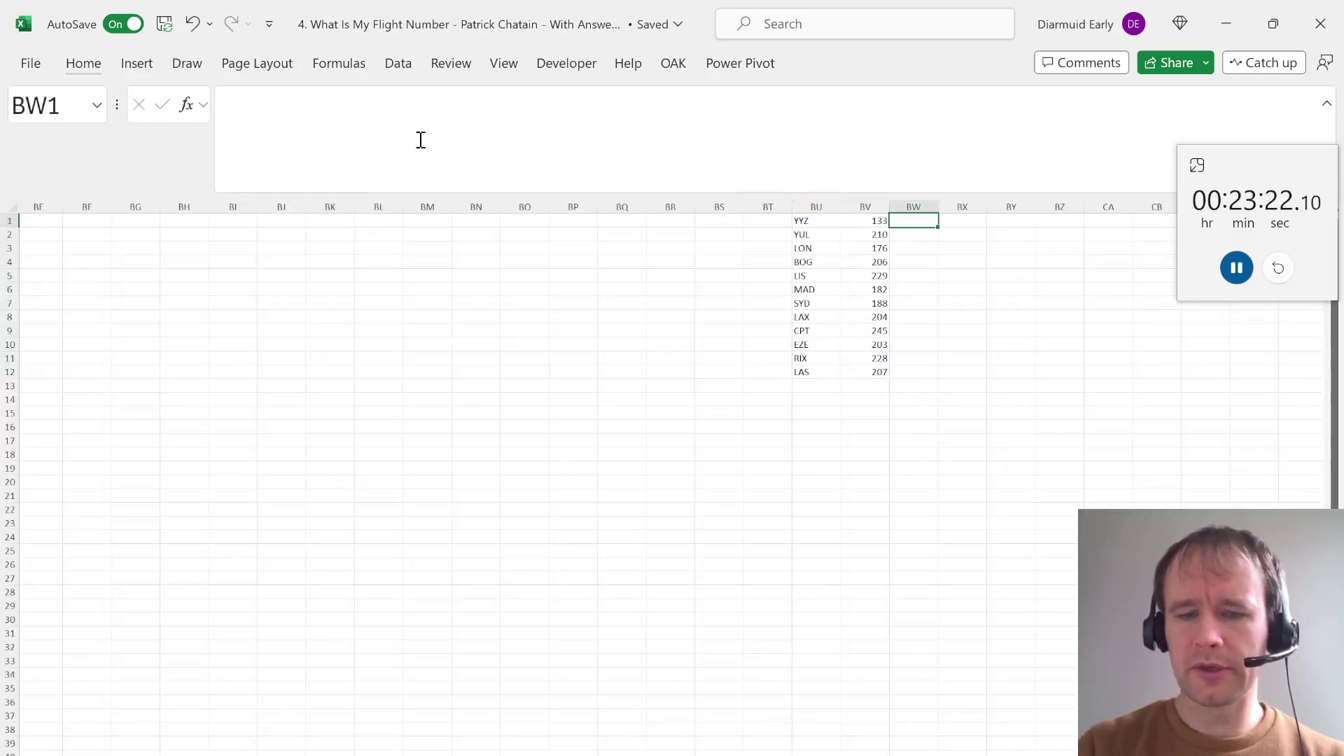
text(=city)
key(Return)
key(Up)
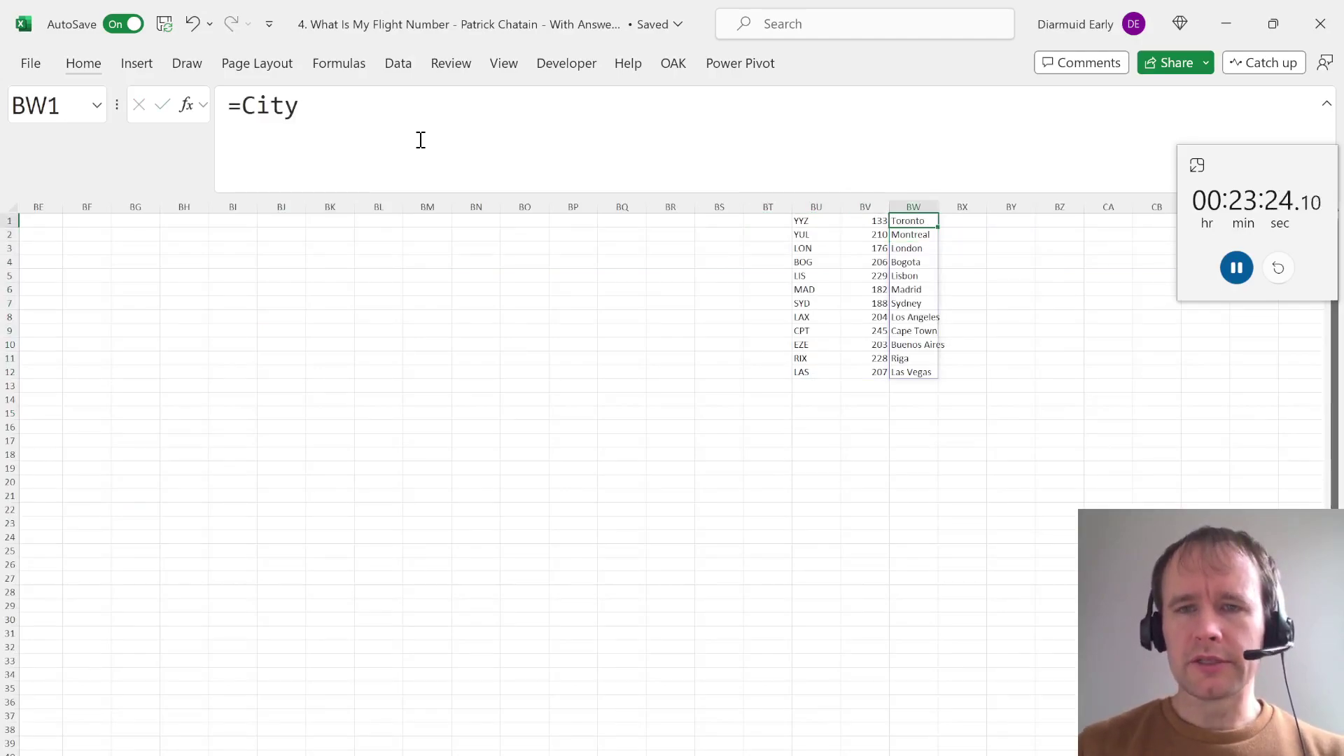
key(F5)
key(Return)
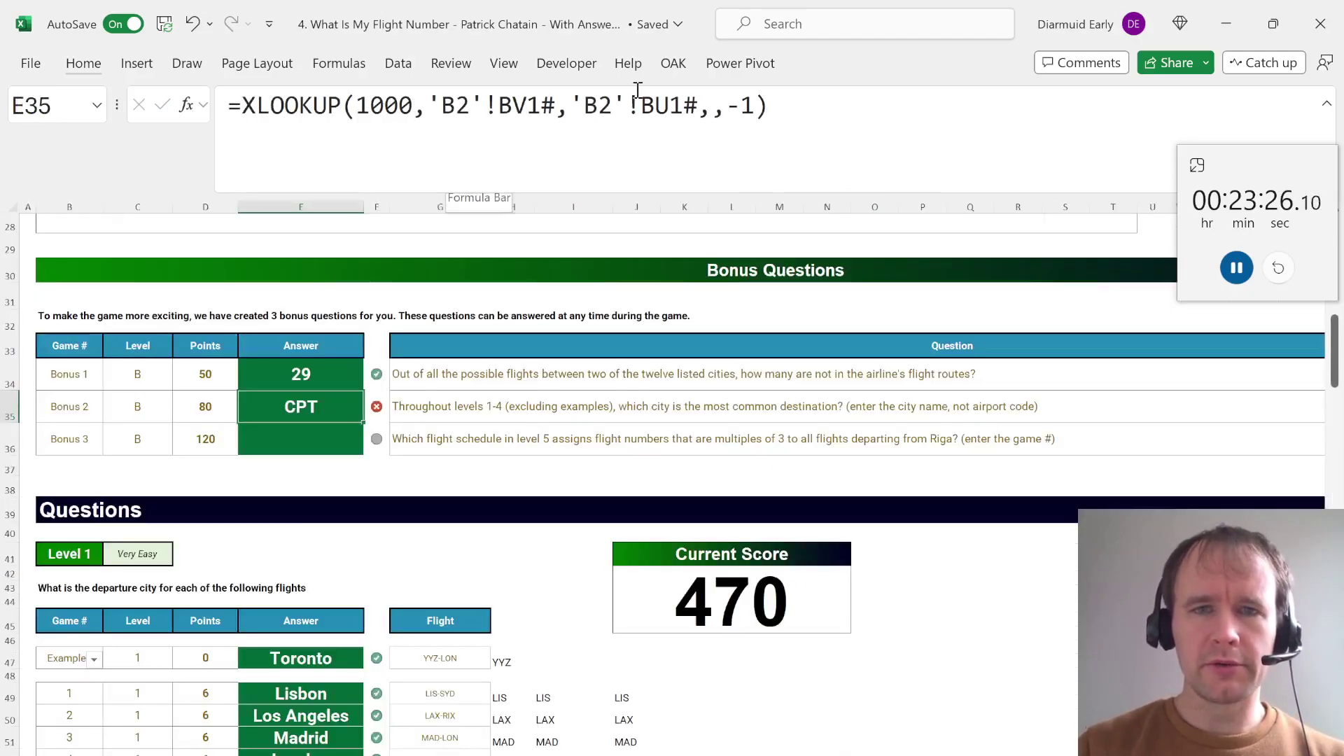
Change the Bonus 2 answer in E35 to return the city name with =XLOOKUP(1000,'B2'!BV1#,'B2'!BW1#,,-1)
key(F5)
key(Return)
key(F5)
key(Return)
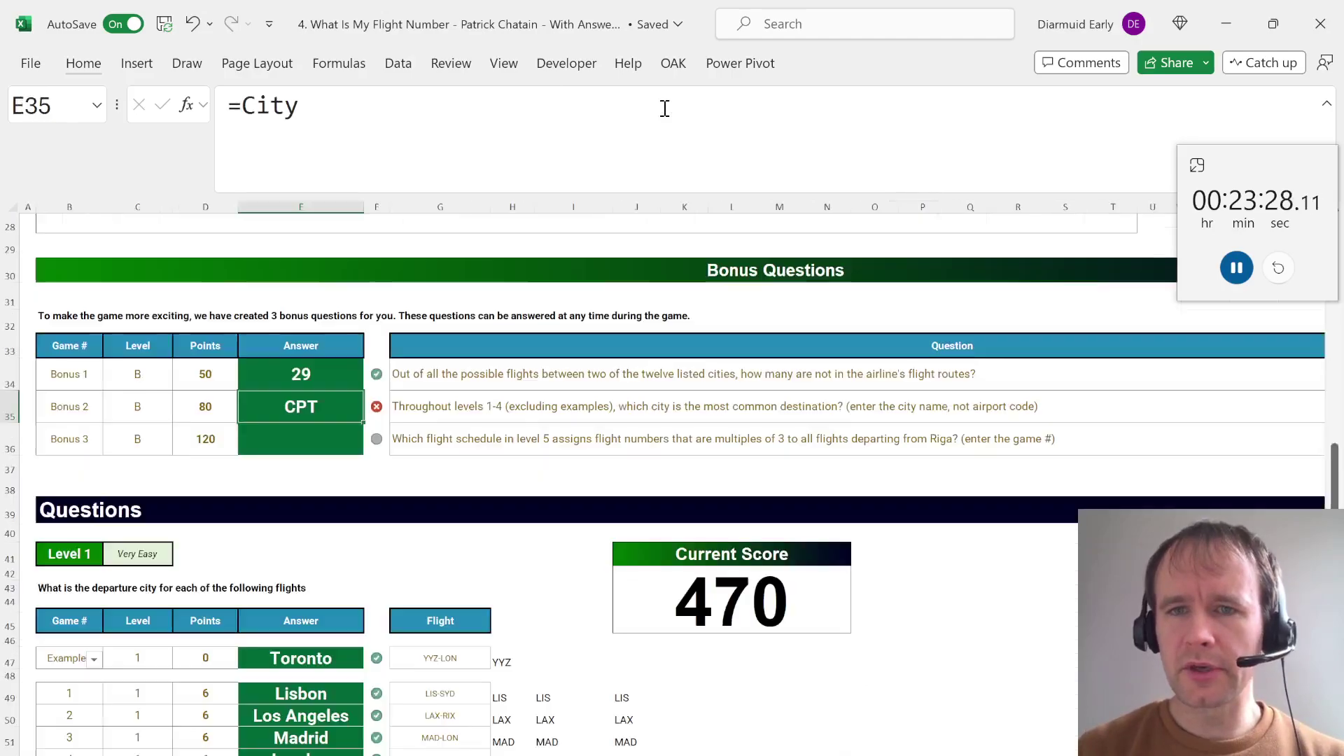
click(665, 106)
key(BackSpace)
text(W)
key(Return)
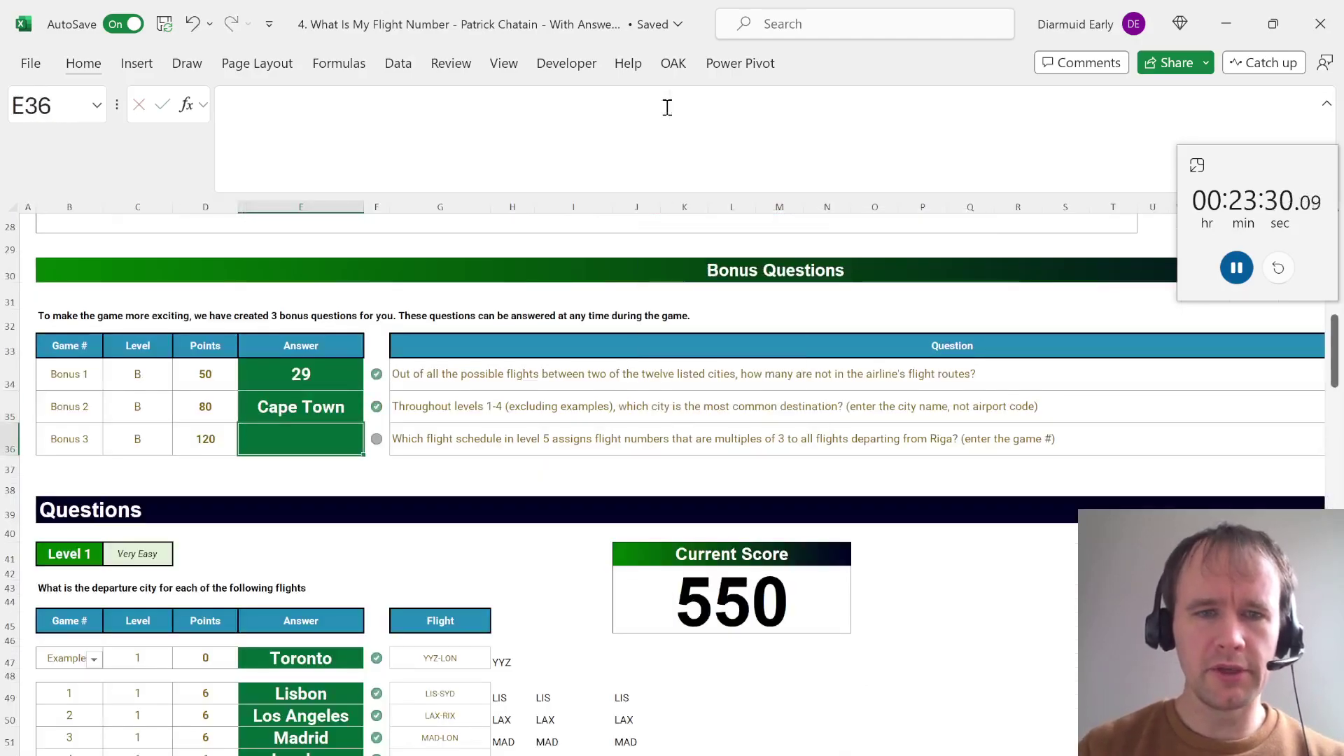
Review the Bonus 2 question, then go to the Level 4 introduction in B134
click(294, 415)
click(410, 407)
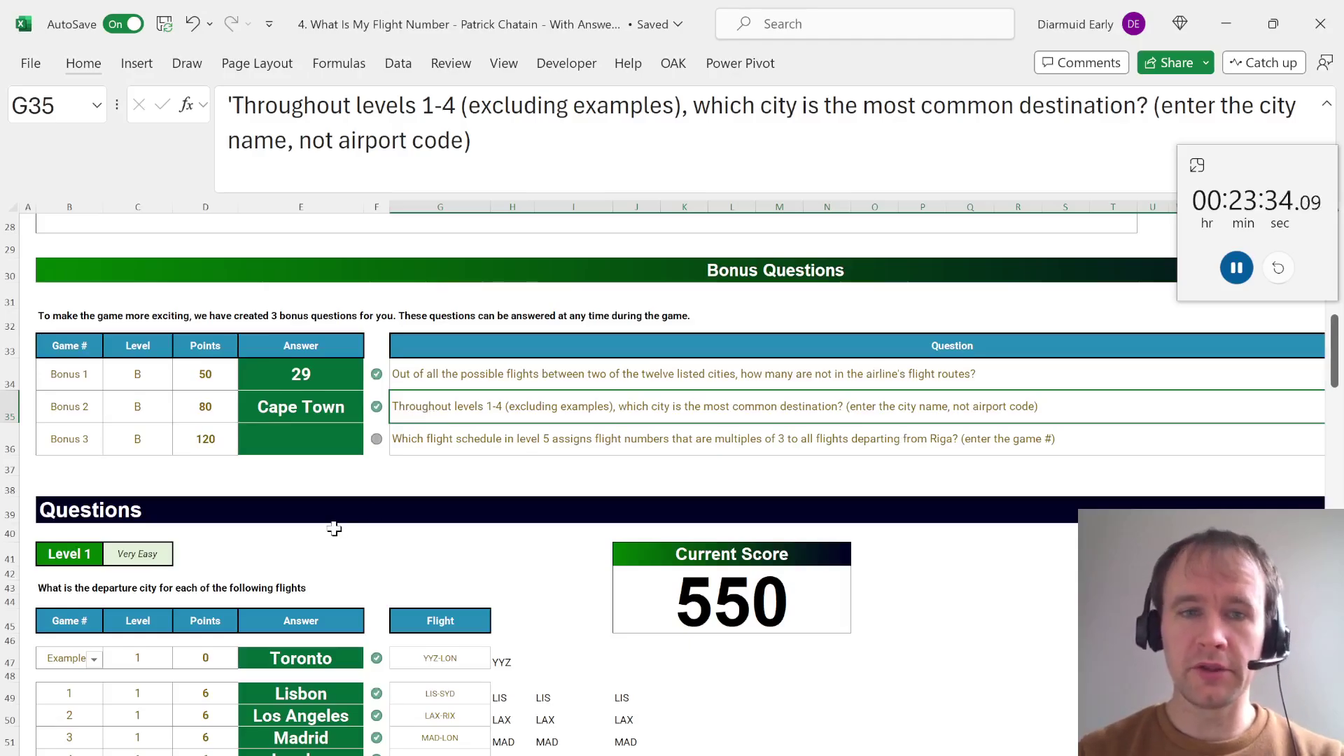
scroll(334, 528, down, 20)
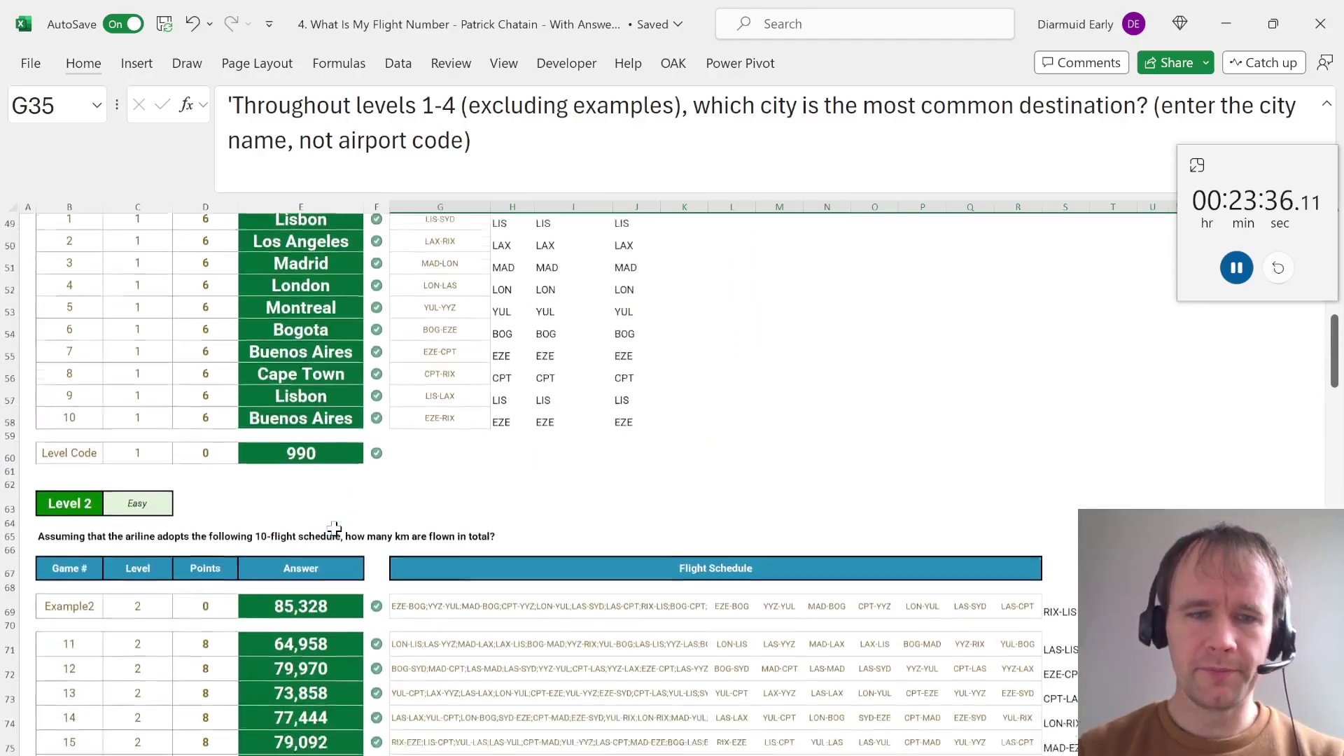
scroll(334, 529, up, 4)
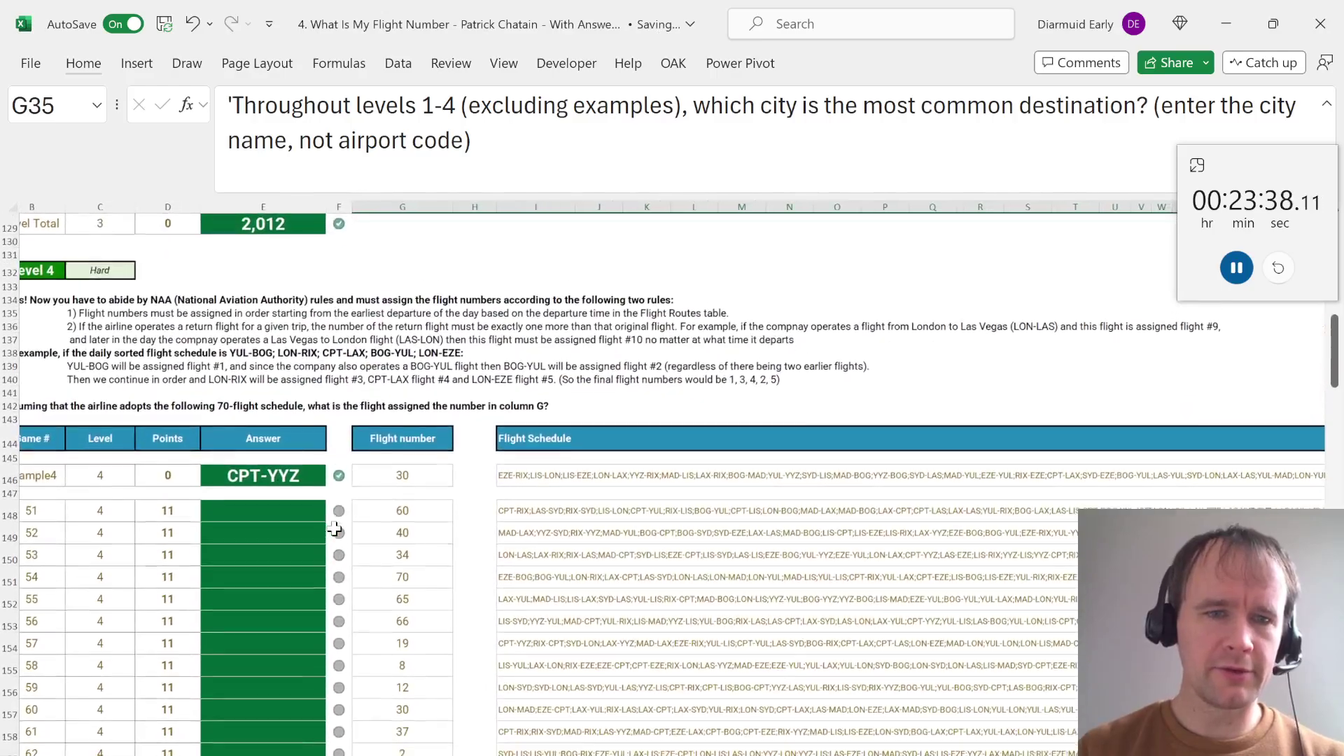
scroll(333, 525, left, 2)
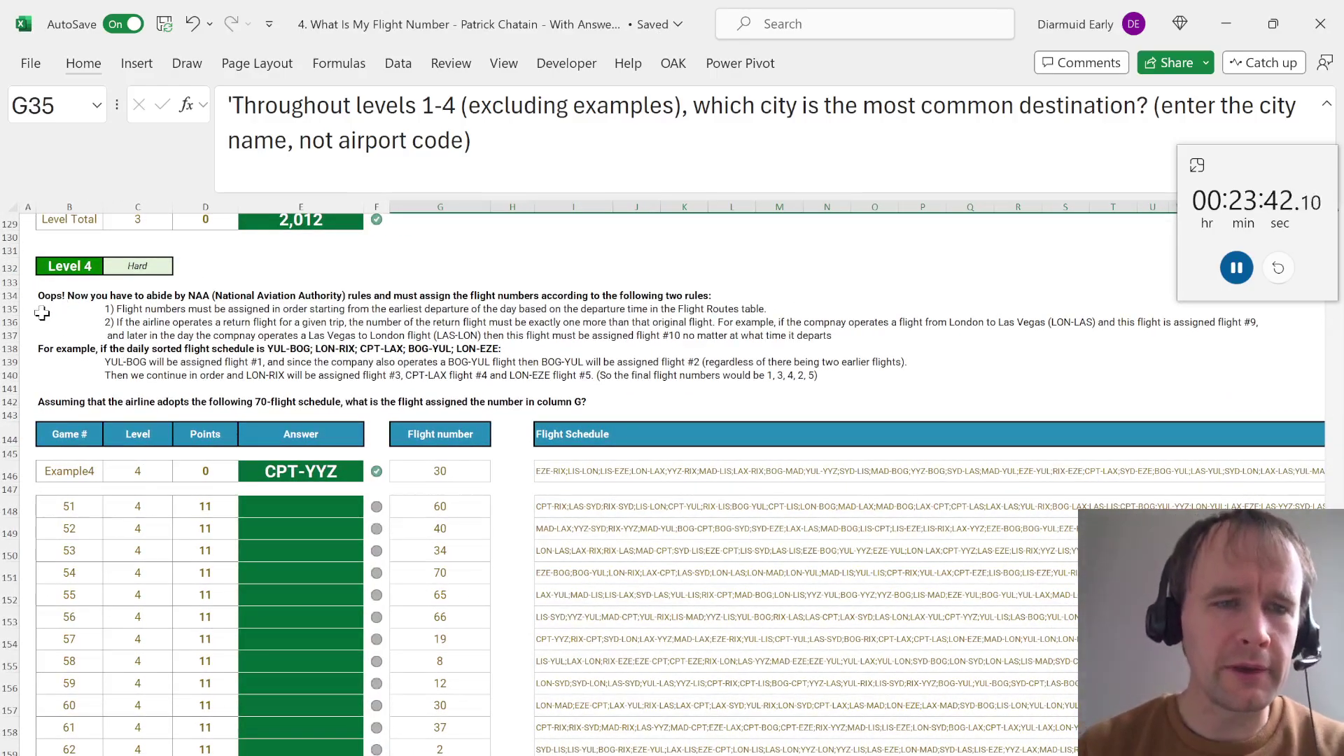
click(60, 295)
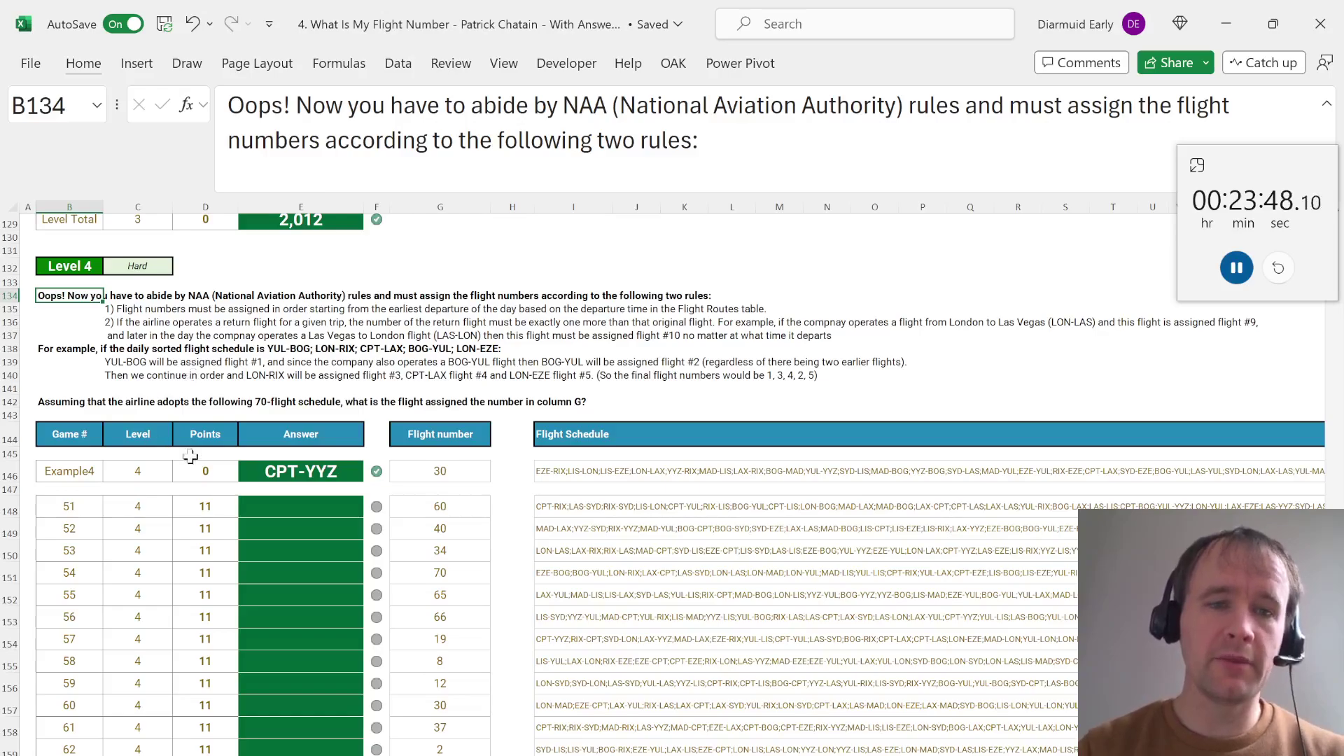
Select the points for Level 4 games 51 to 70 to examine what the level is worth
click(160, 505)
key(Right)
key(shift+Down)
key(shift+Down)
key(shift+Down)
key(shift+Down)
key(shift+Down)
key(shift+Down)
key(shift+Down)
key(shift+Down)
key(shift+Down)
key(shift+Down)
key(shift+Down)
key(shift+Down)
key(shift+Down)
key(shift+Down)
key(shift+Down)
key(shift+Down)
key(shift+Down)
key(shift+Down)
key(shift+Down)
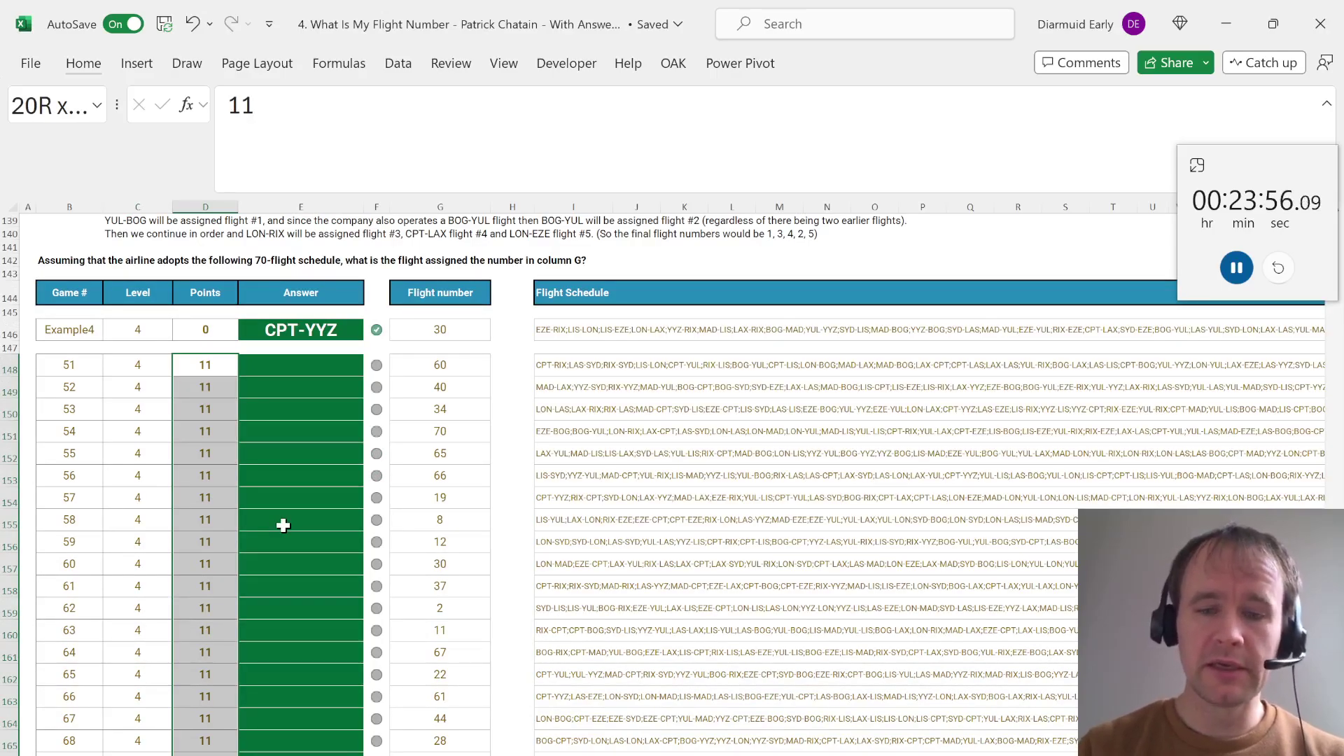
Compare the points and answer formulas of Bonus 1 and Bonus 2 with the Level 1 questions
key(ctrl+Home)
scroll(280, 525, down, 9)
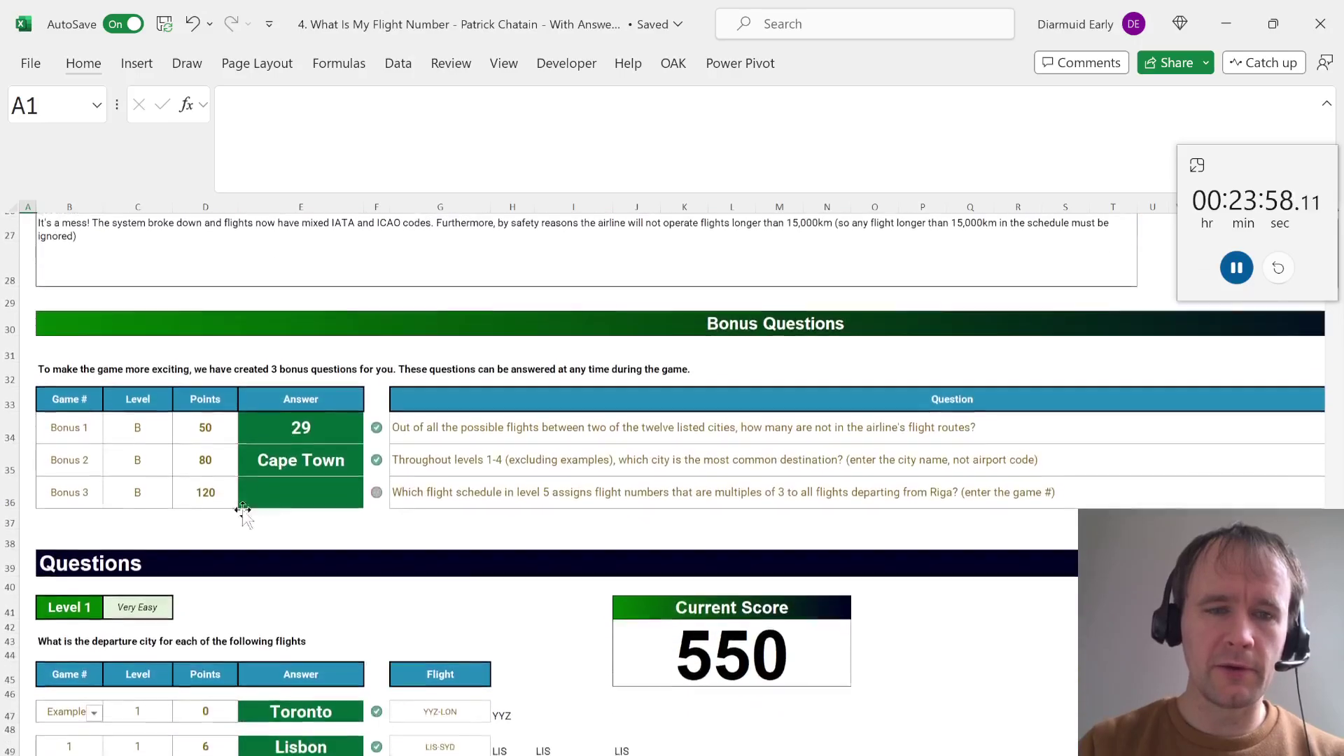
scroll(243, 509, down, 1)
drag(205, 387, 205, 389)
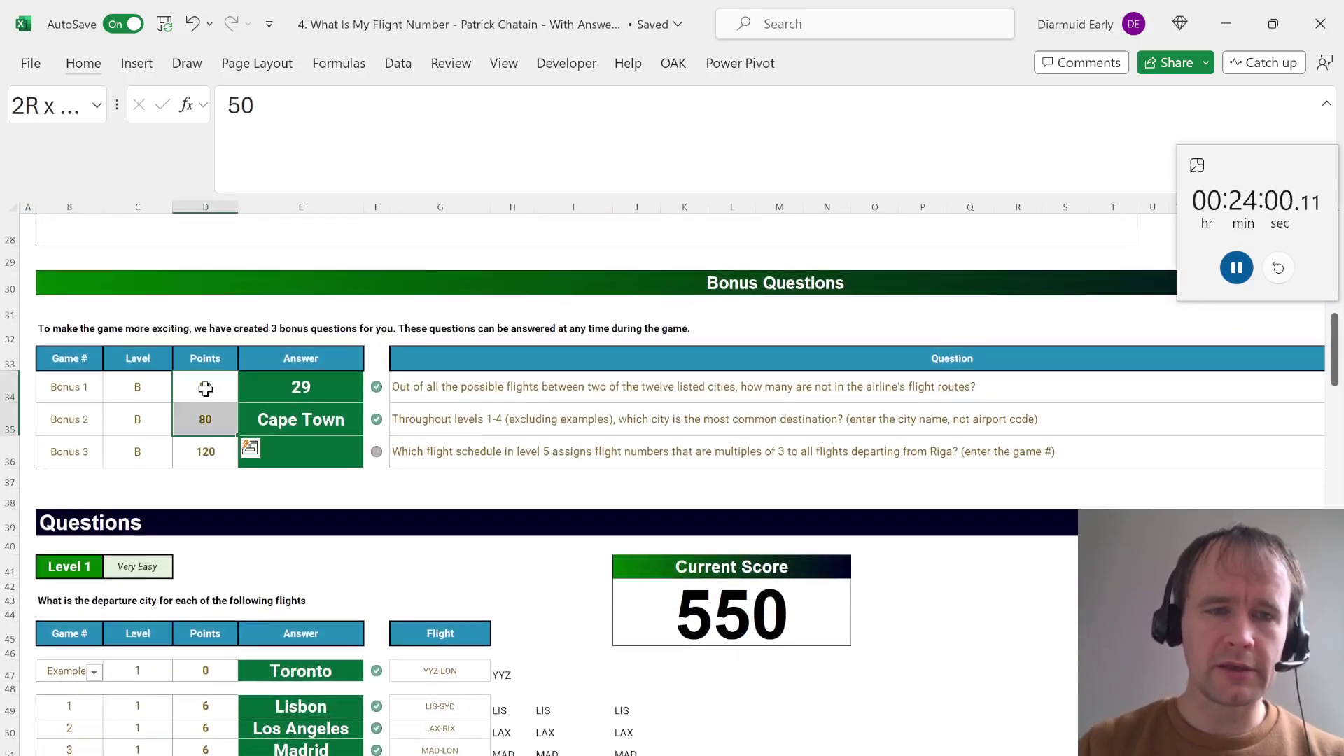
click(321, 397)
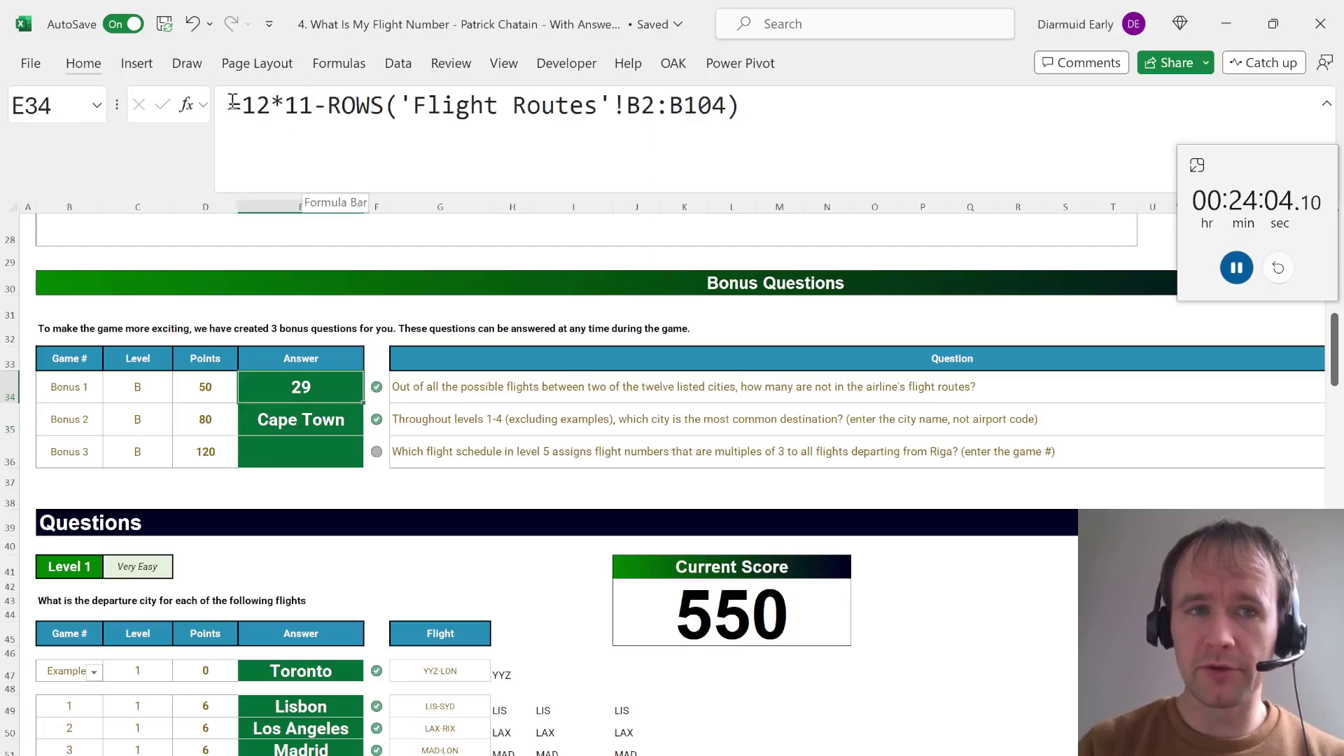
click(292, 414)
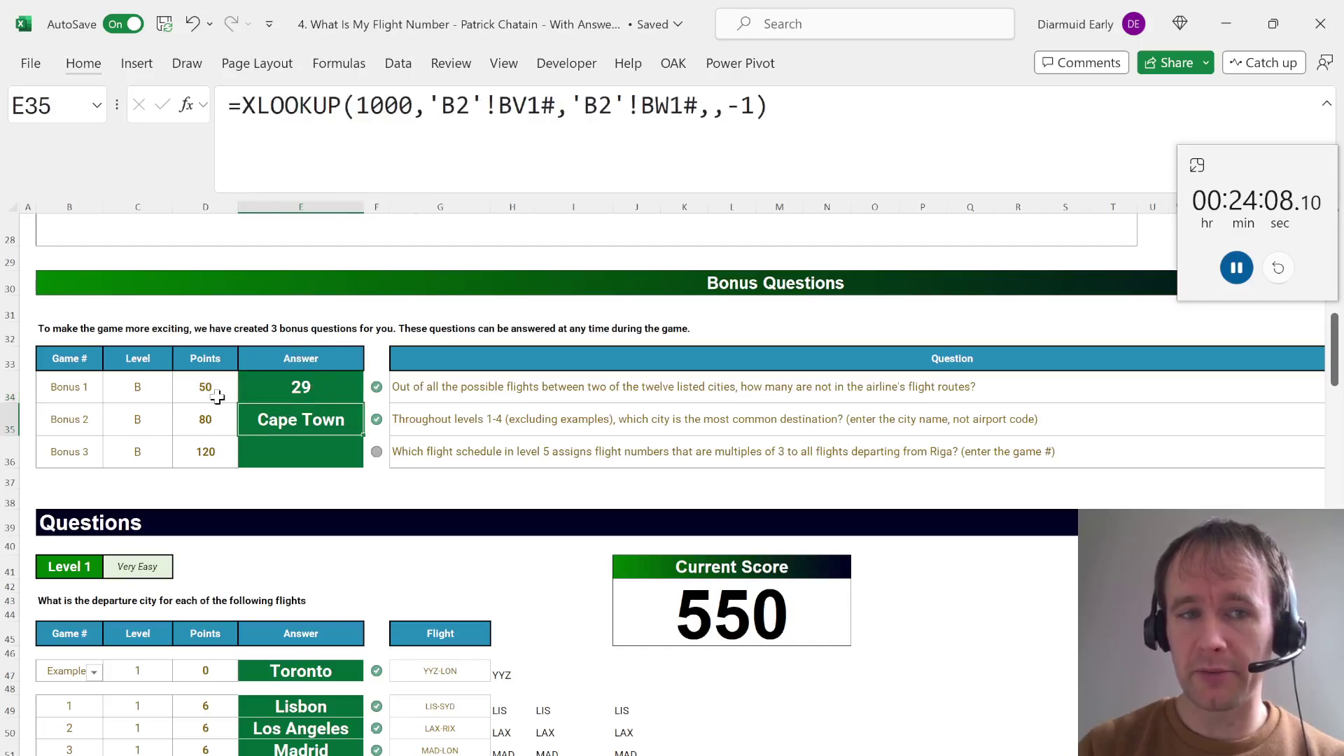
drag(210, 391, 218, 421)
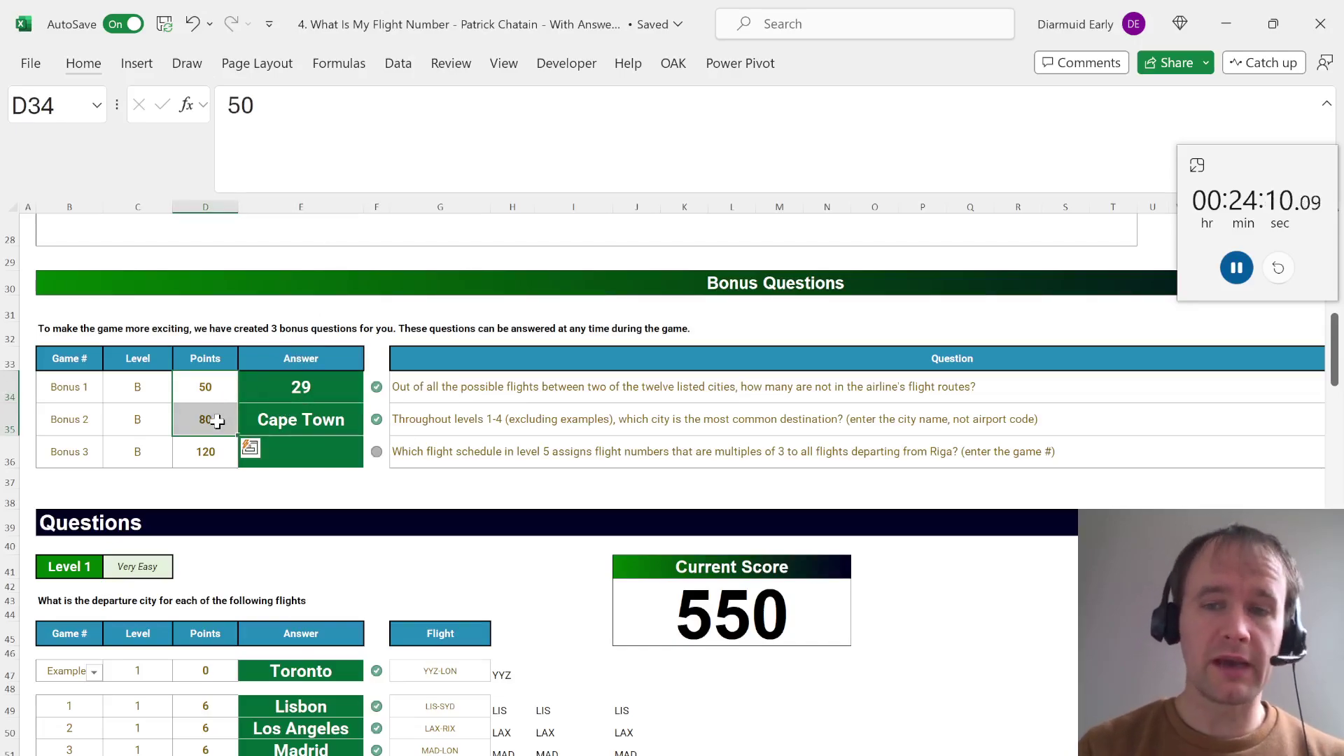
click(8, 674)
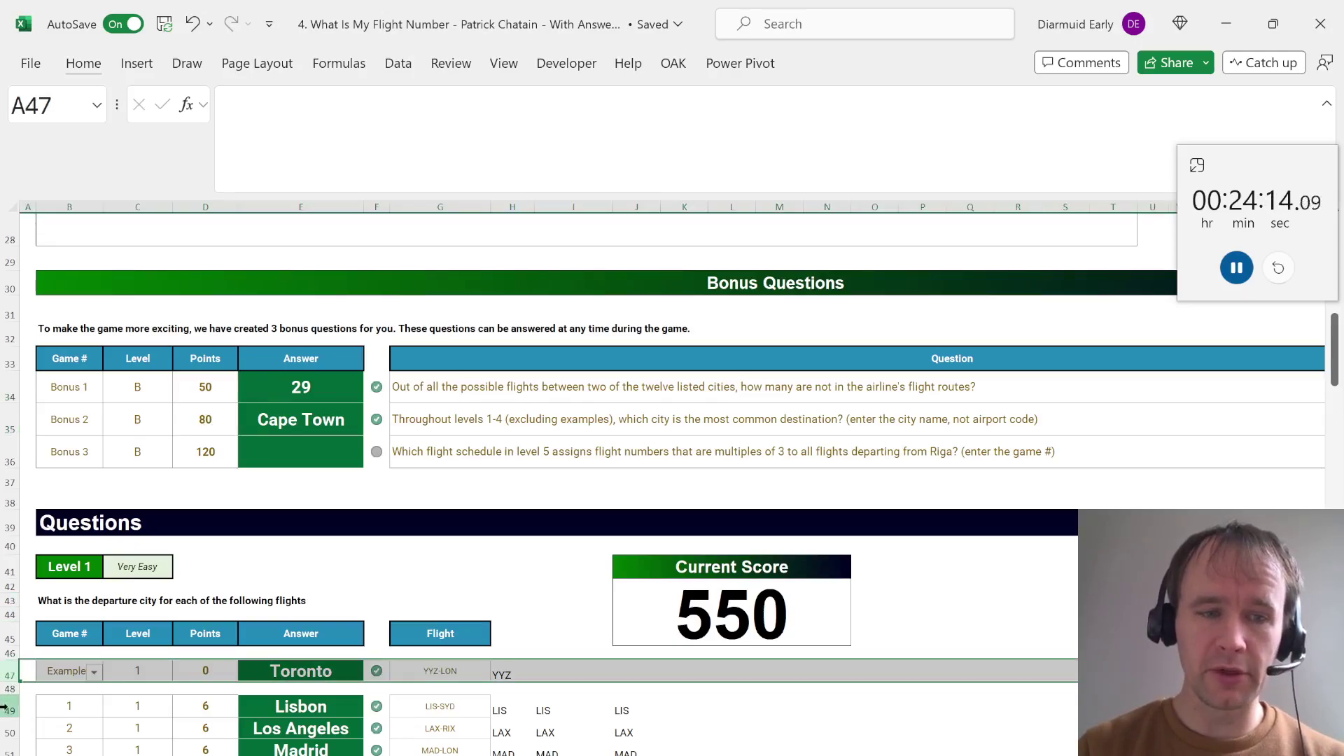
drag(7, 708, 5, 749)
drag(275, 387, 273, 457)
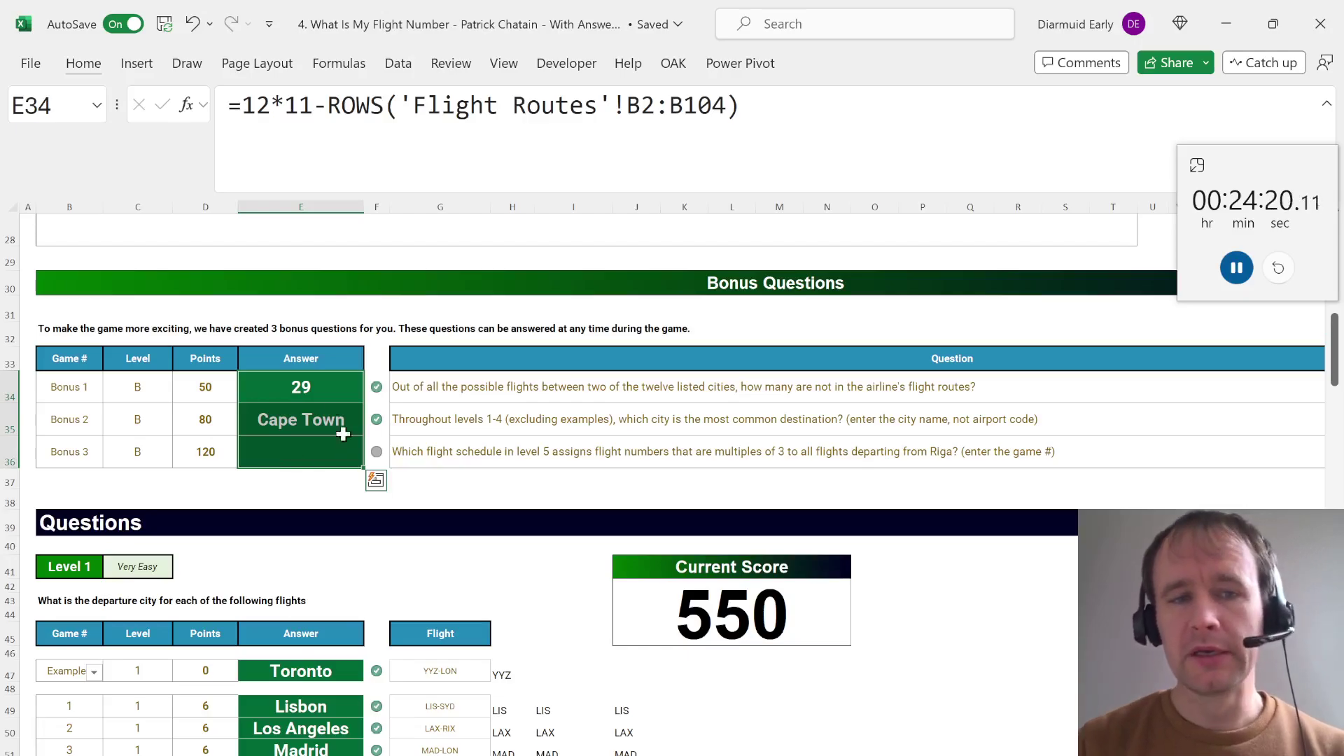
click(211, 399)
drag(211, 401, 215, 421)
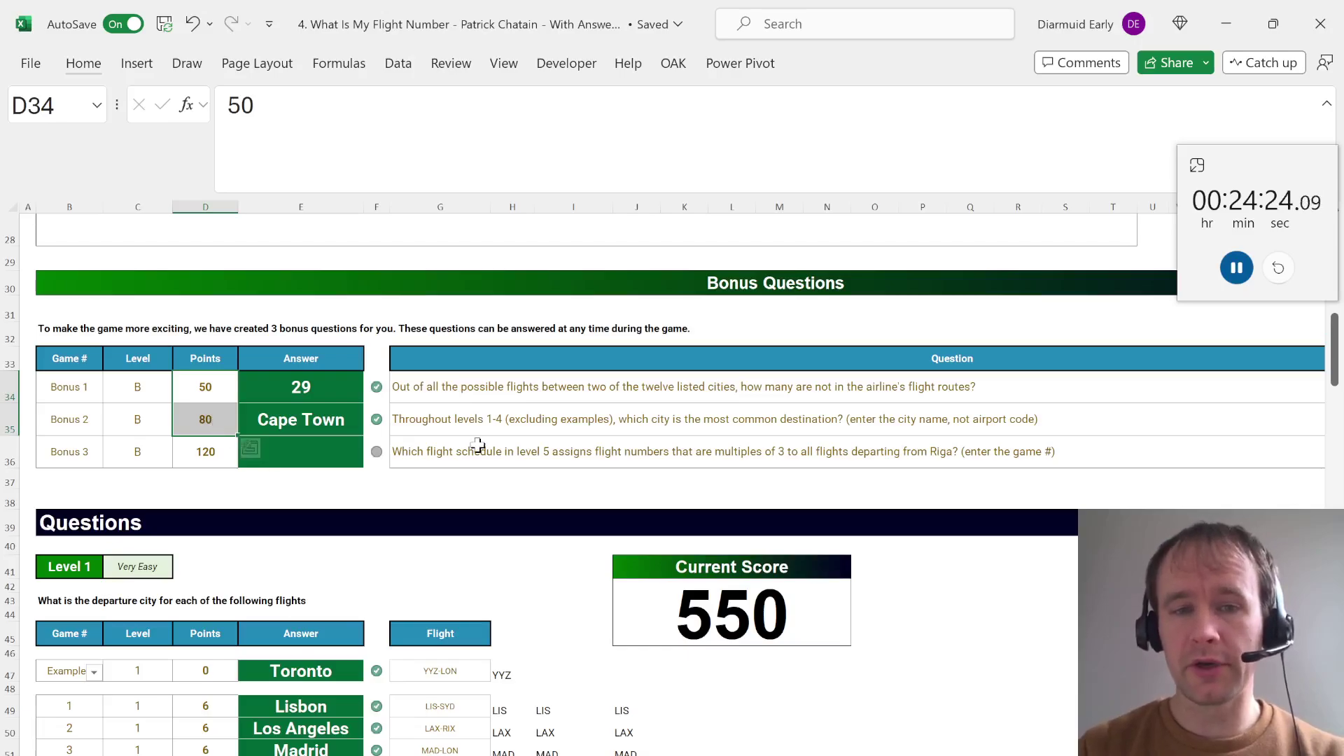
Read the Bonus 3 question in G36 and look down the sheet towards Level 5
click(7, 459)
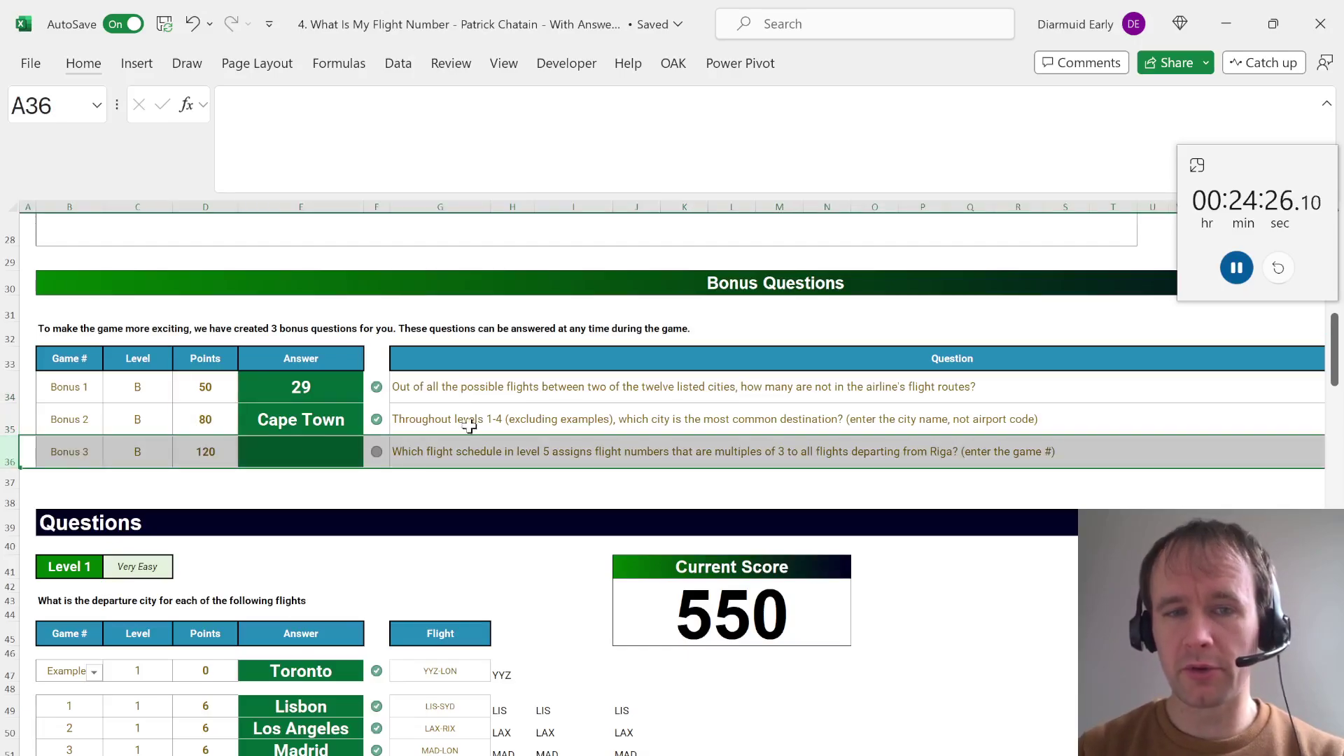
click(404, 456)
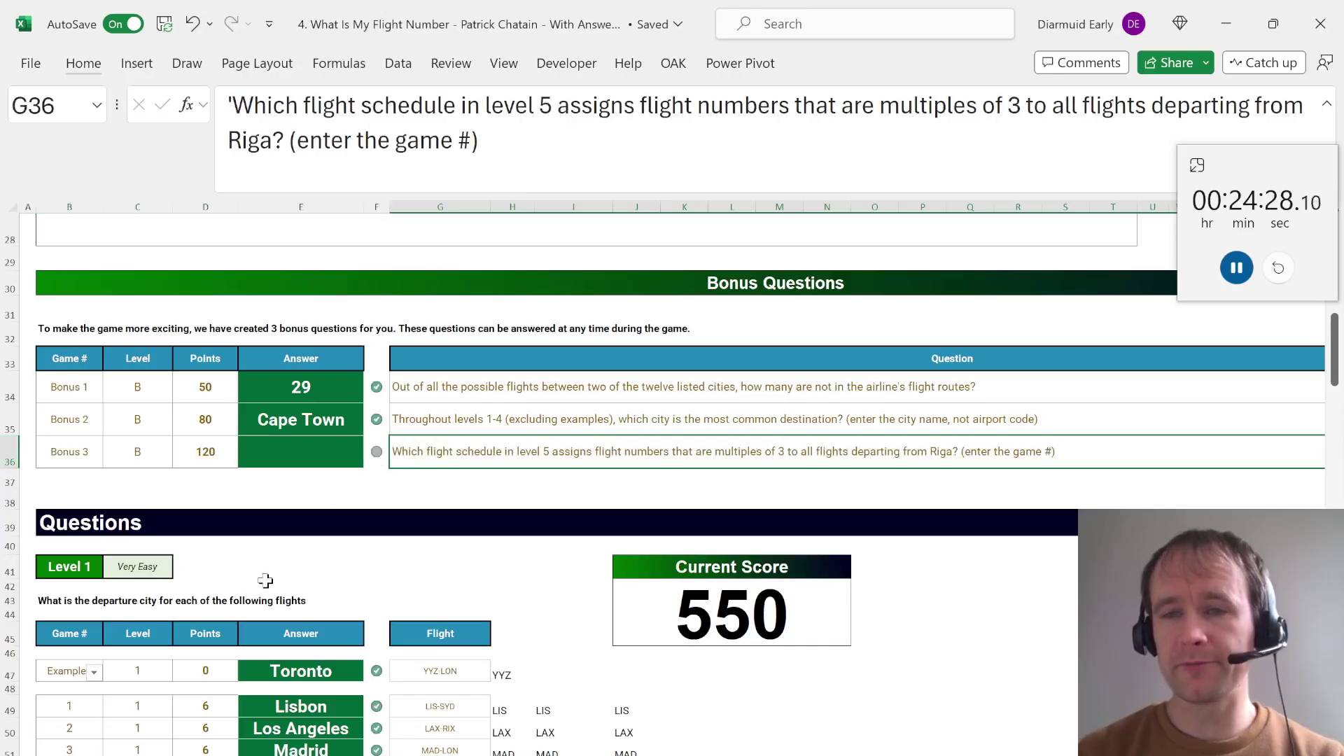
scroll(265, 580, down, 20)
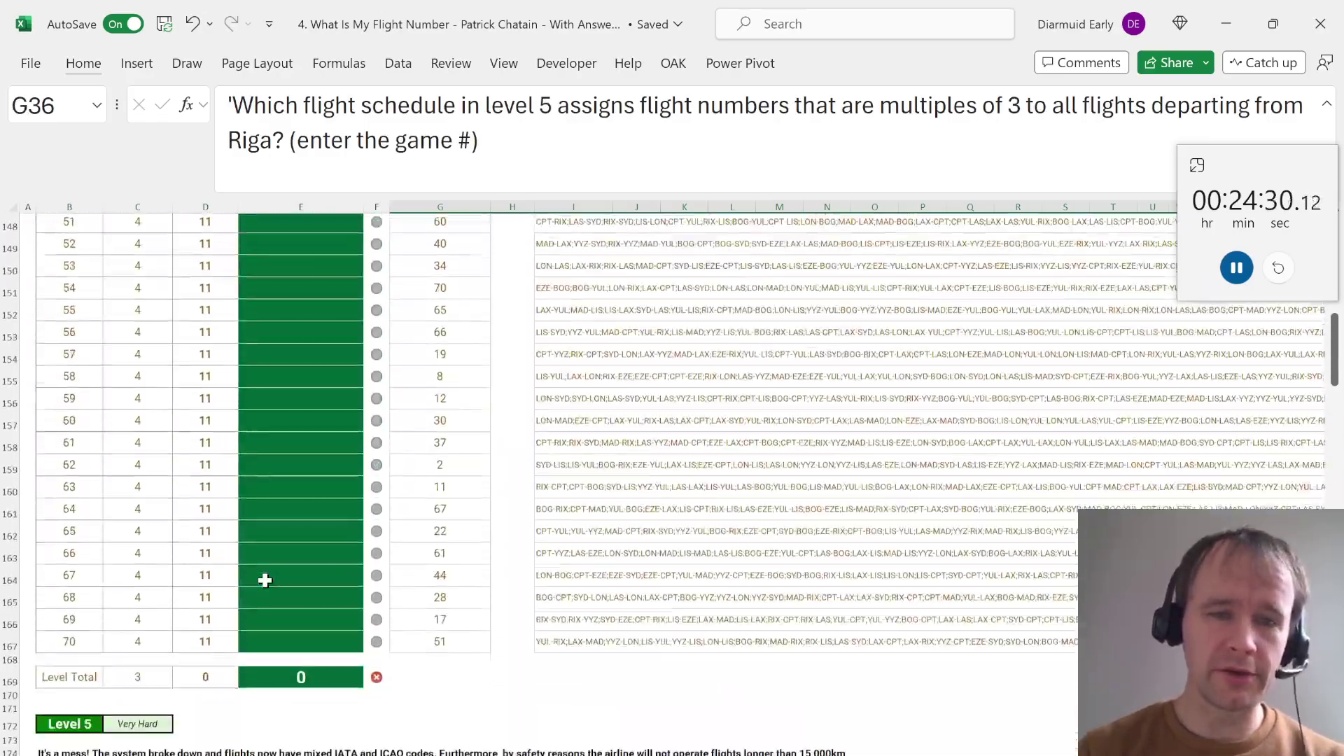
scroll(265, 580, down, 7)
Read the two Level 4 flight numbering rules in C135 and C136 and the worked example below them
scroll(264, 580, up, 15)
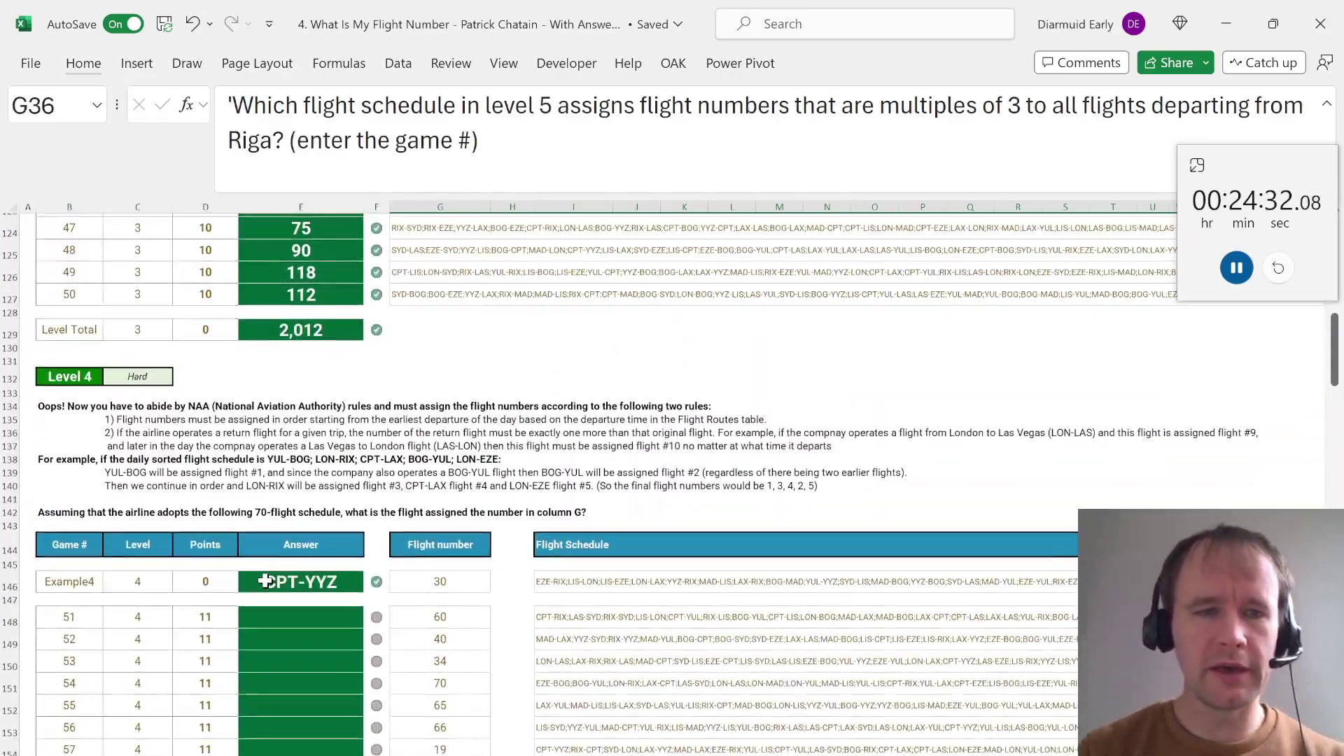
click(50, 428)
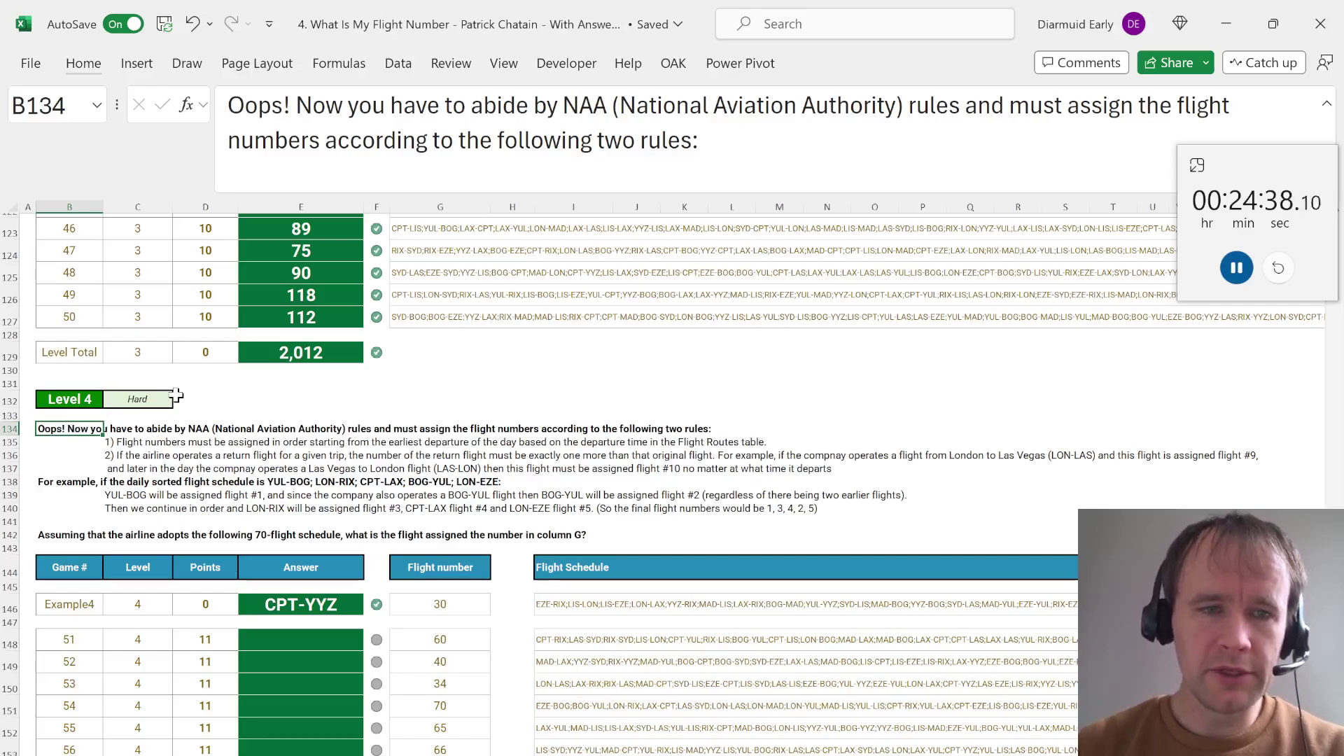
key(Down)
key(Right)
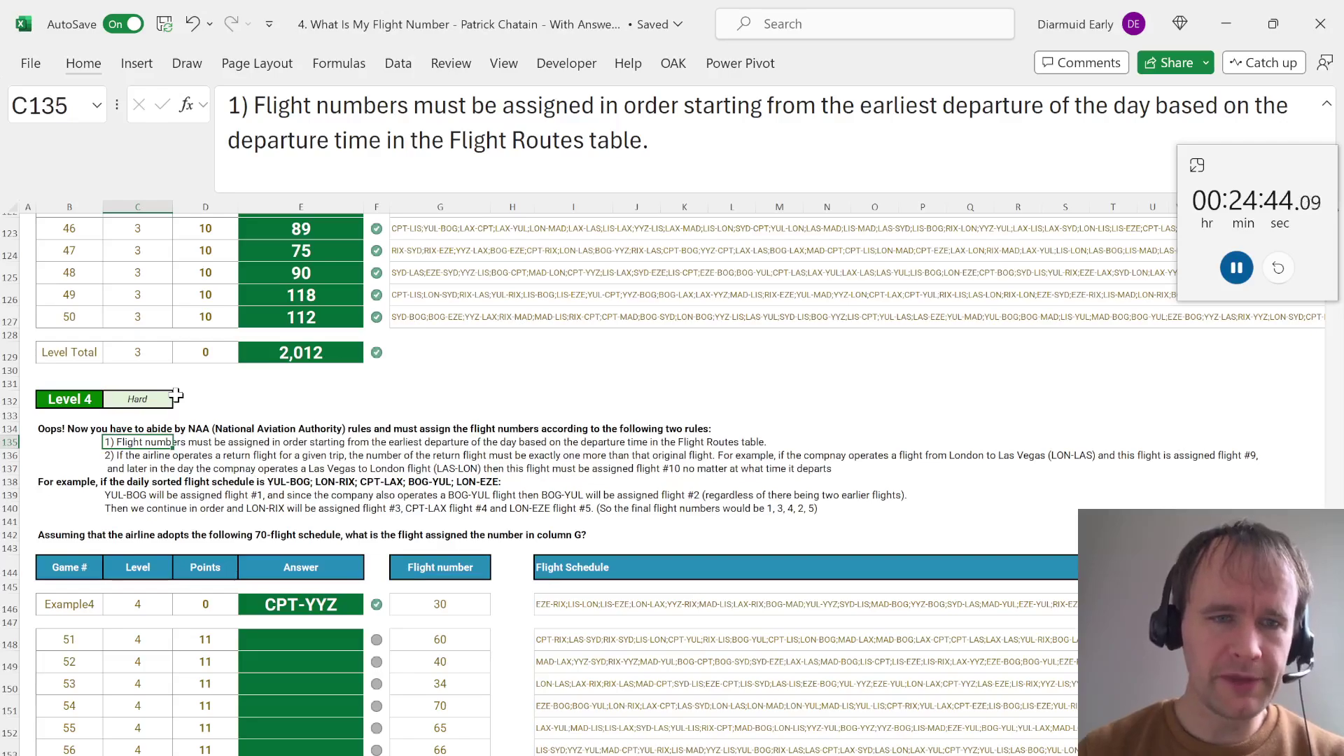
key(Down)
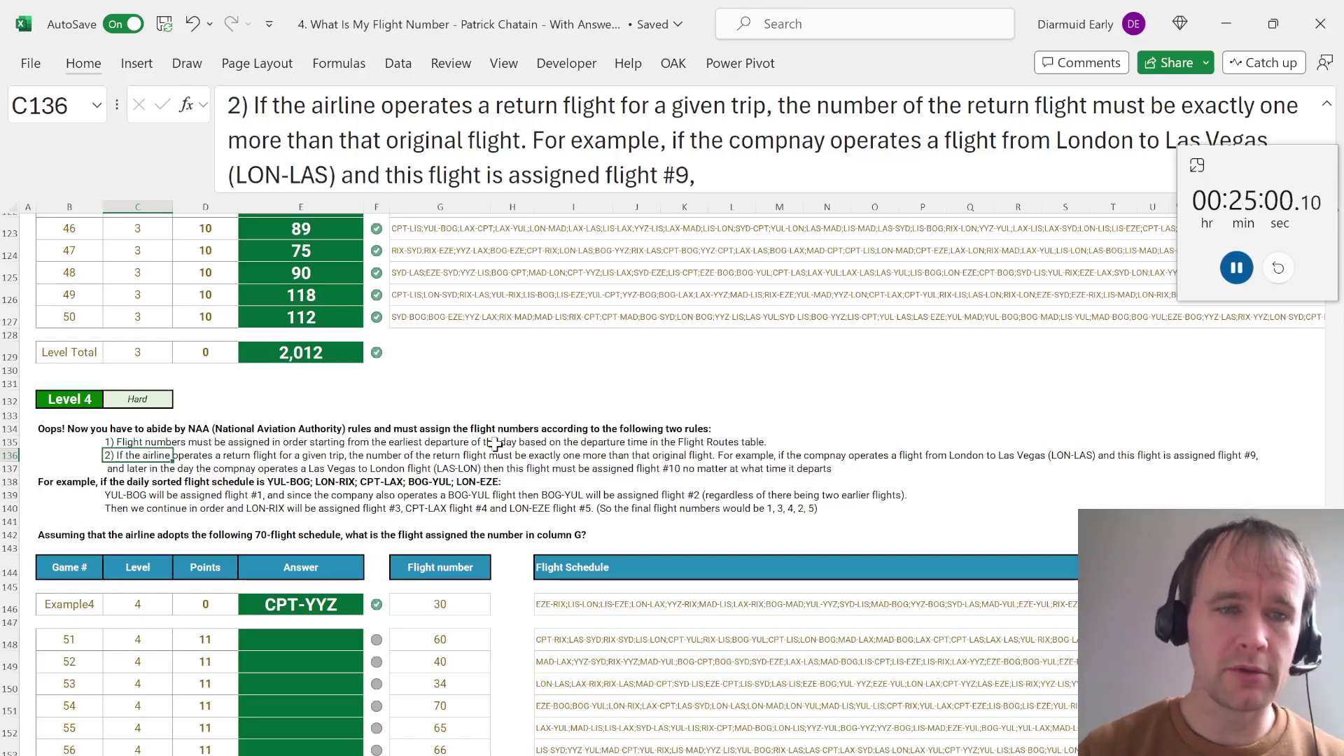
click(101, 497)
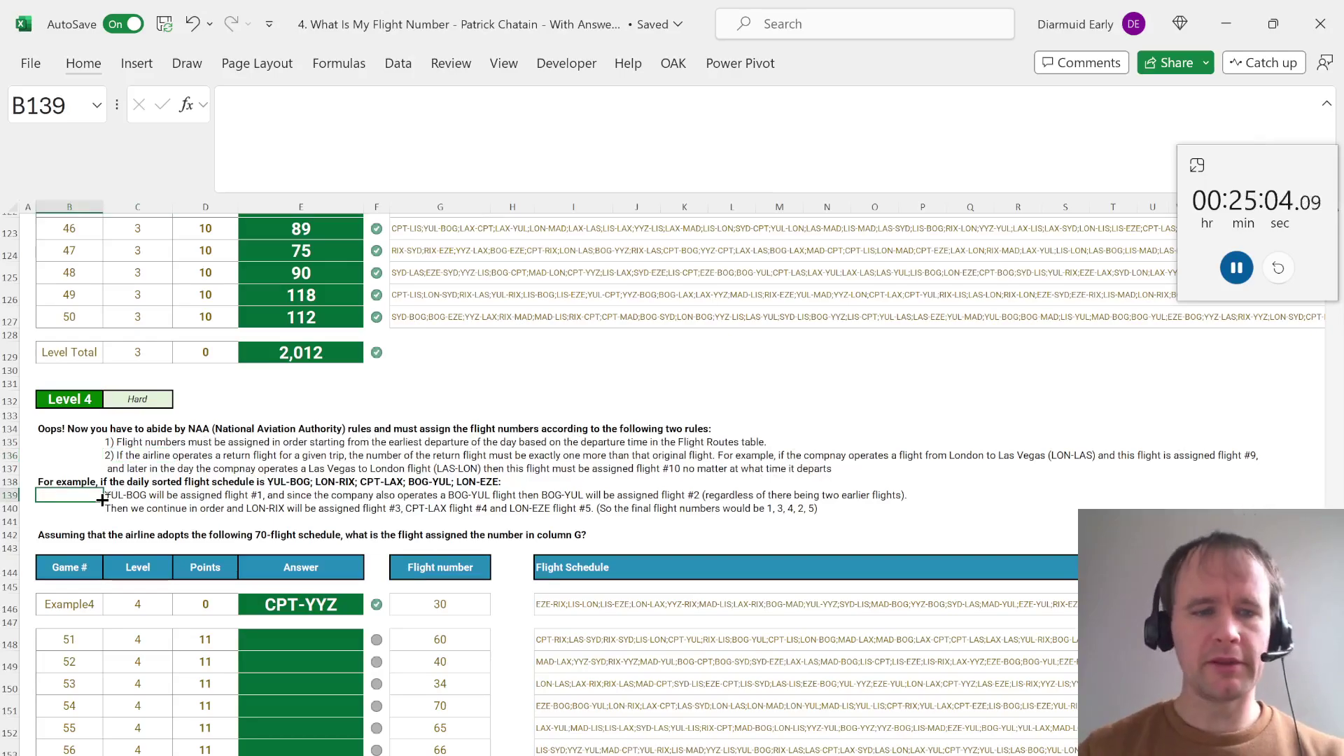
Start the Level 4 working from the Level 3 calculation sheet by entering Example4 as the game in A1
key(ctrl+Page_Down)
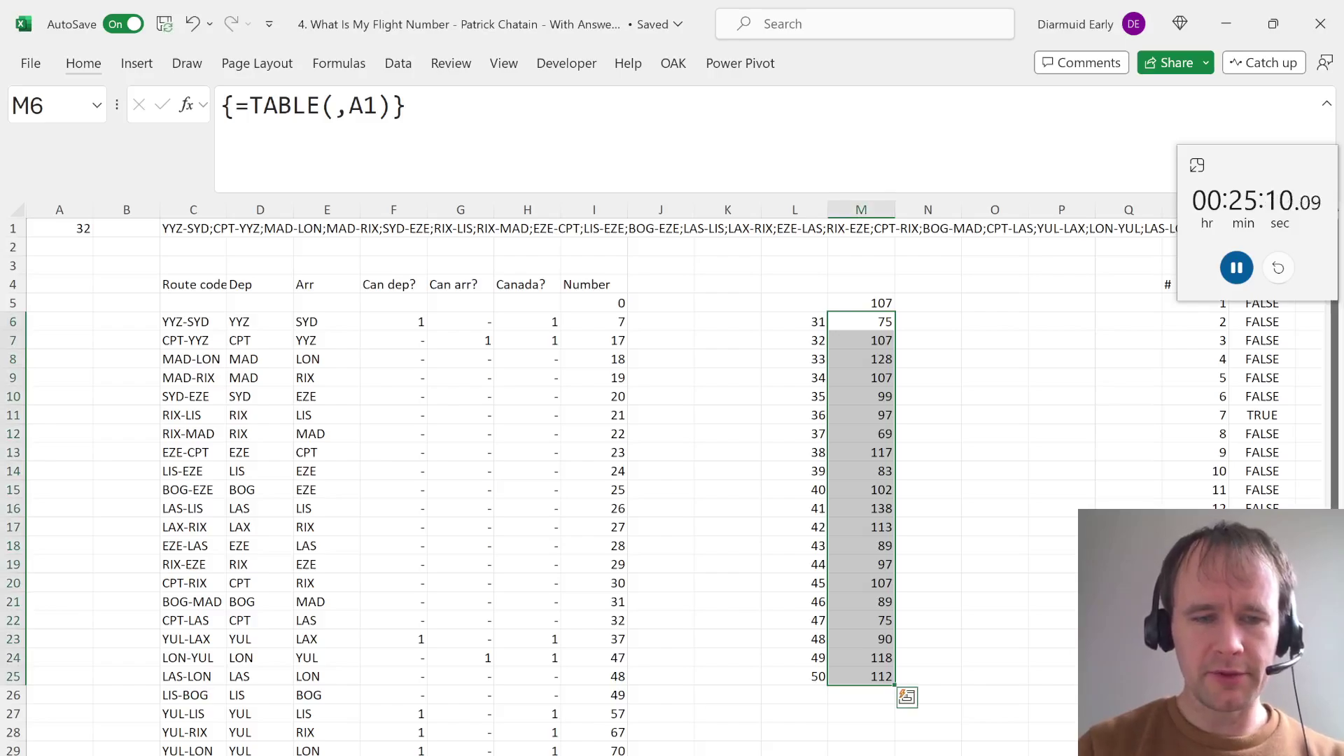
key(ctrl+q)
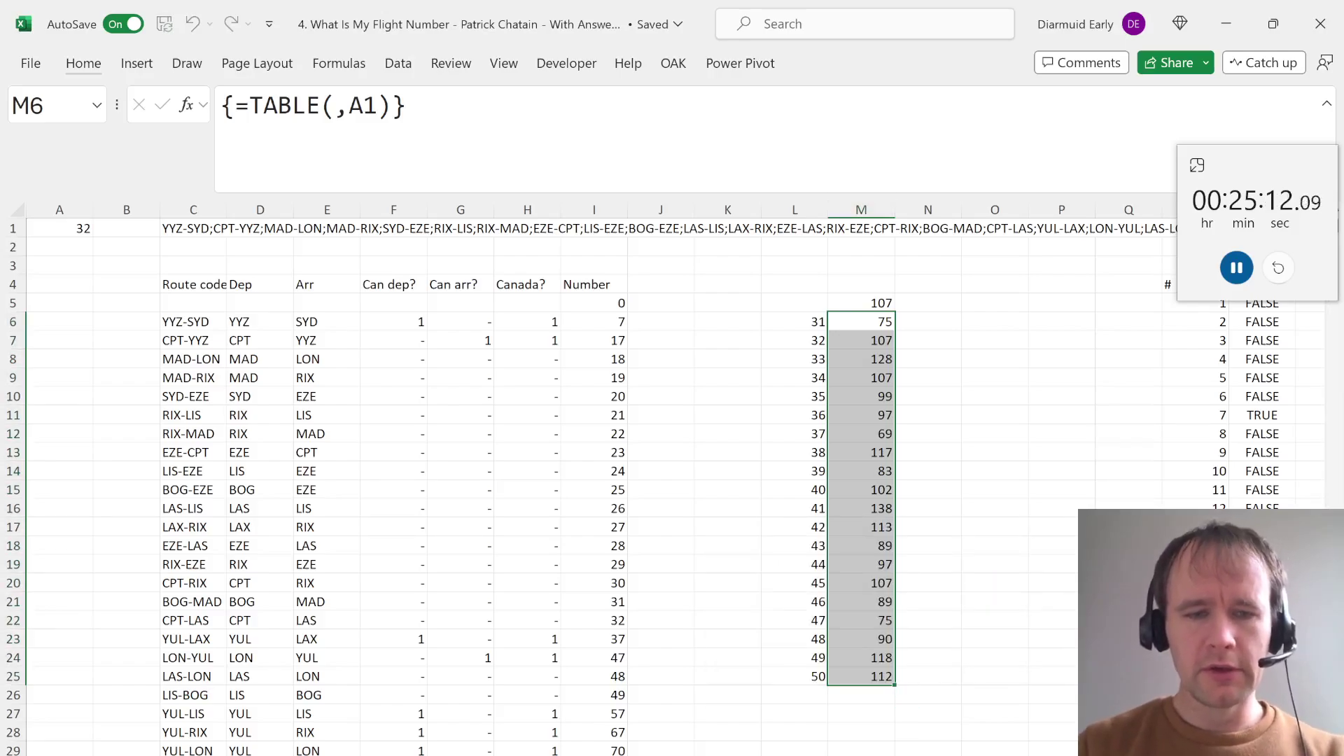
click(194, 284)
click(60, 228)
text(Ex)
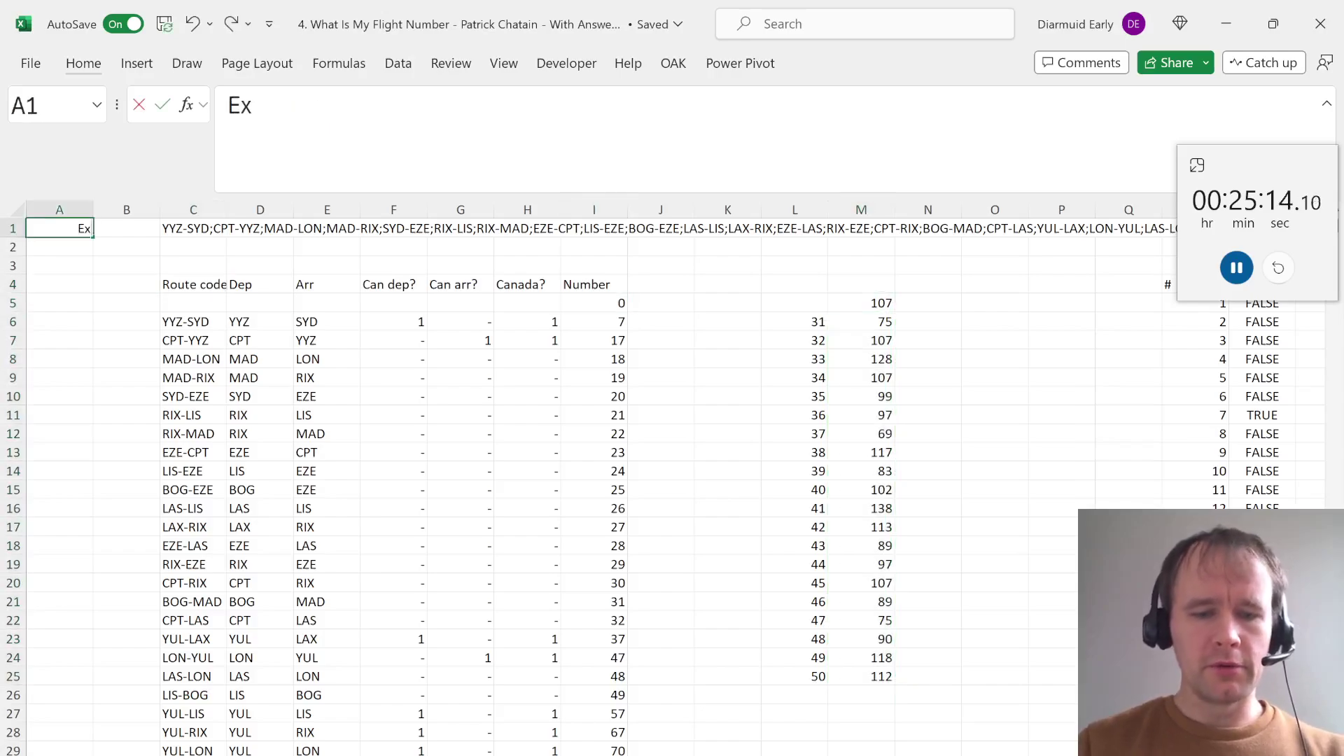
text(ample4)
key(Return)
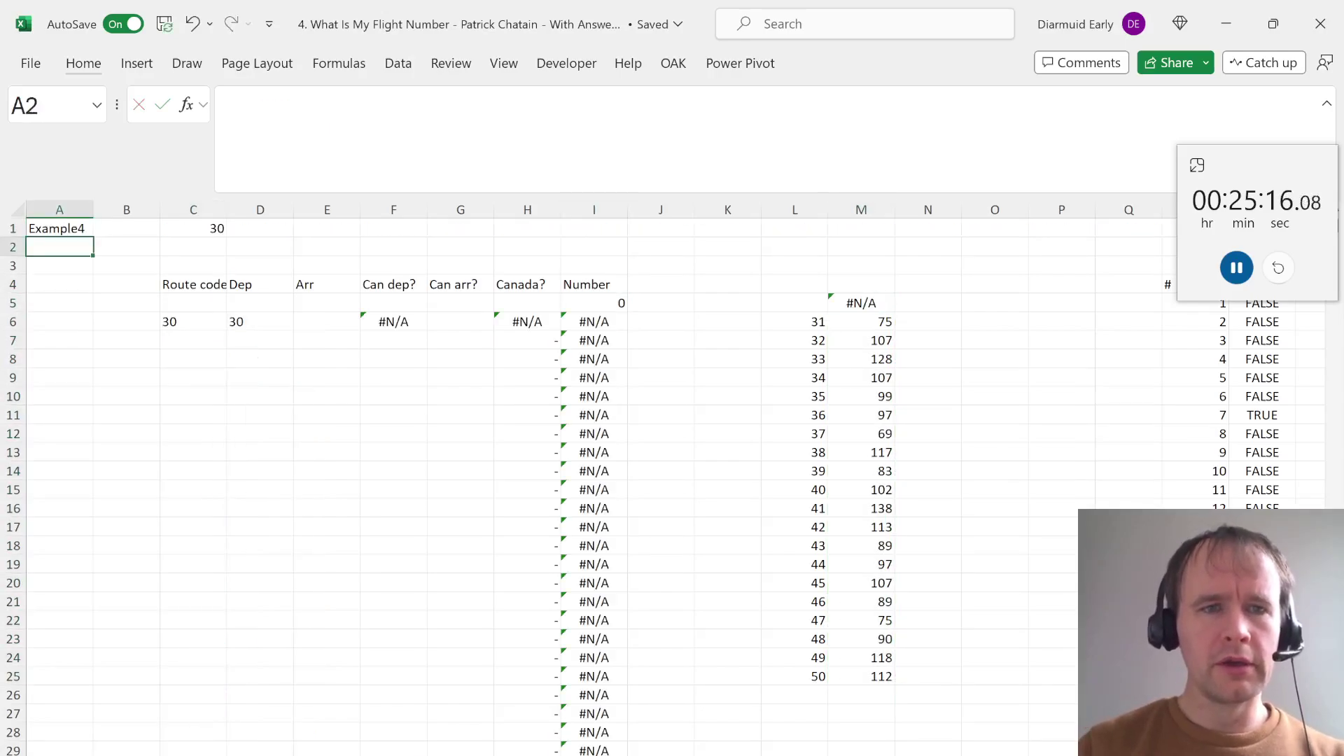
Point the schedule lookup in C1 at the Level 4 flight schedules with =XLOOKUP(A1,Case!B:B,Case!I:I)
click(193, 228)
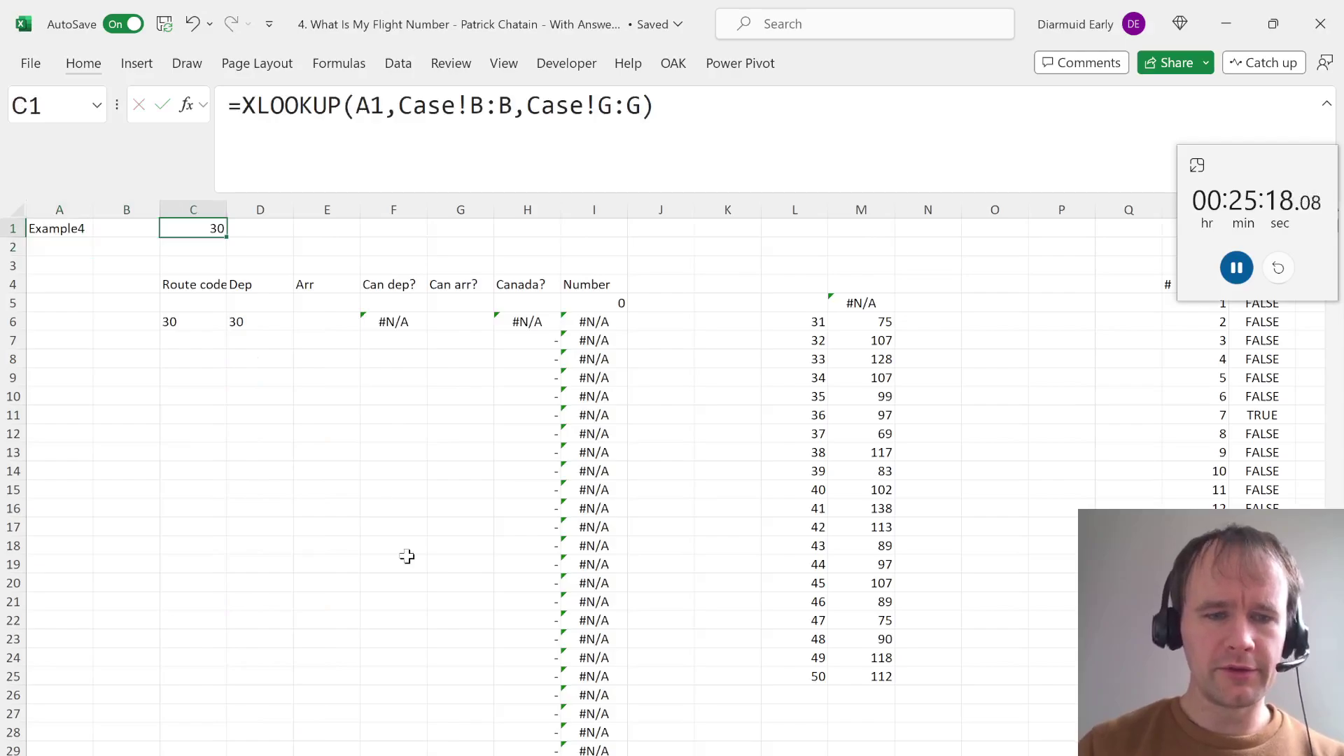
key(ctrl+z)
key(ctrl+y)
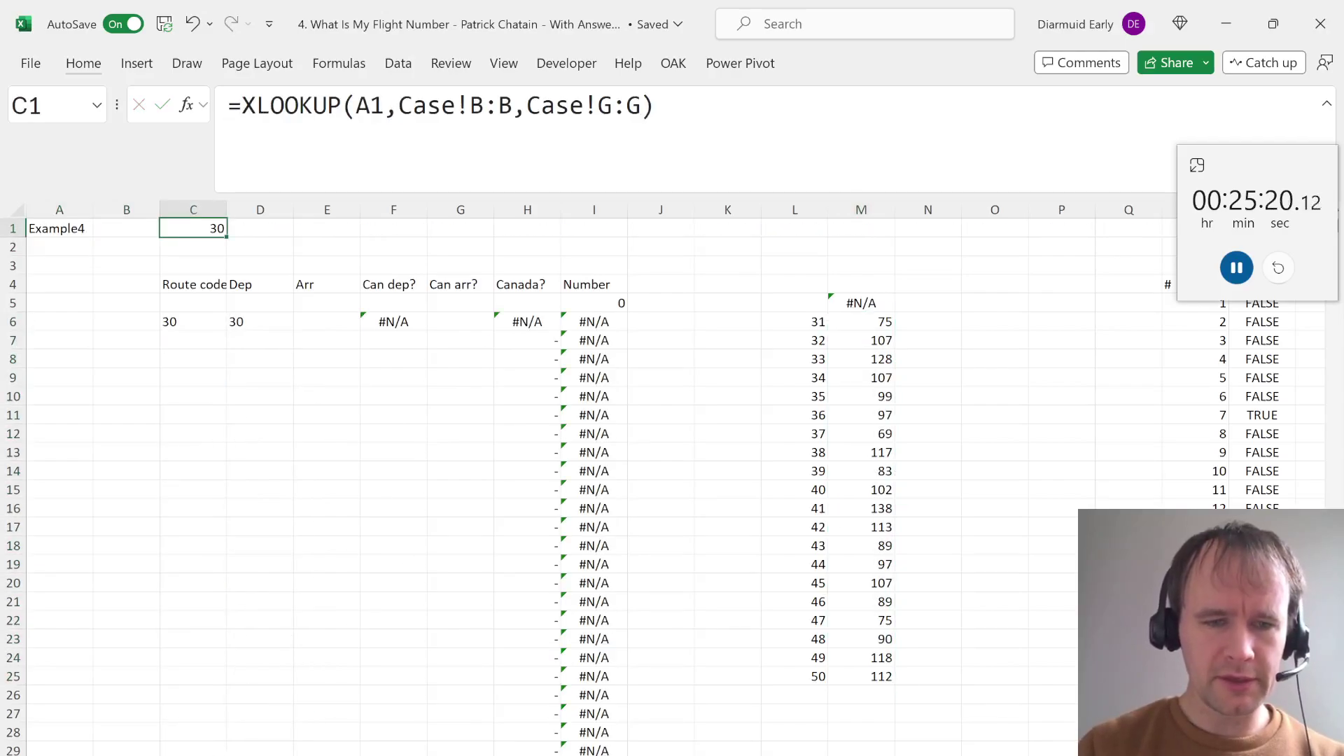
key(ctrl+Page_Up)
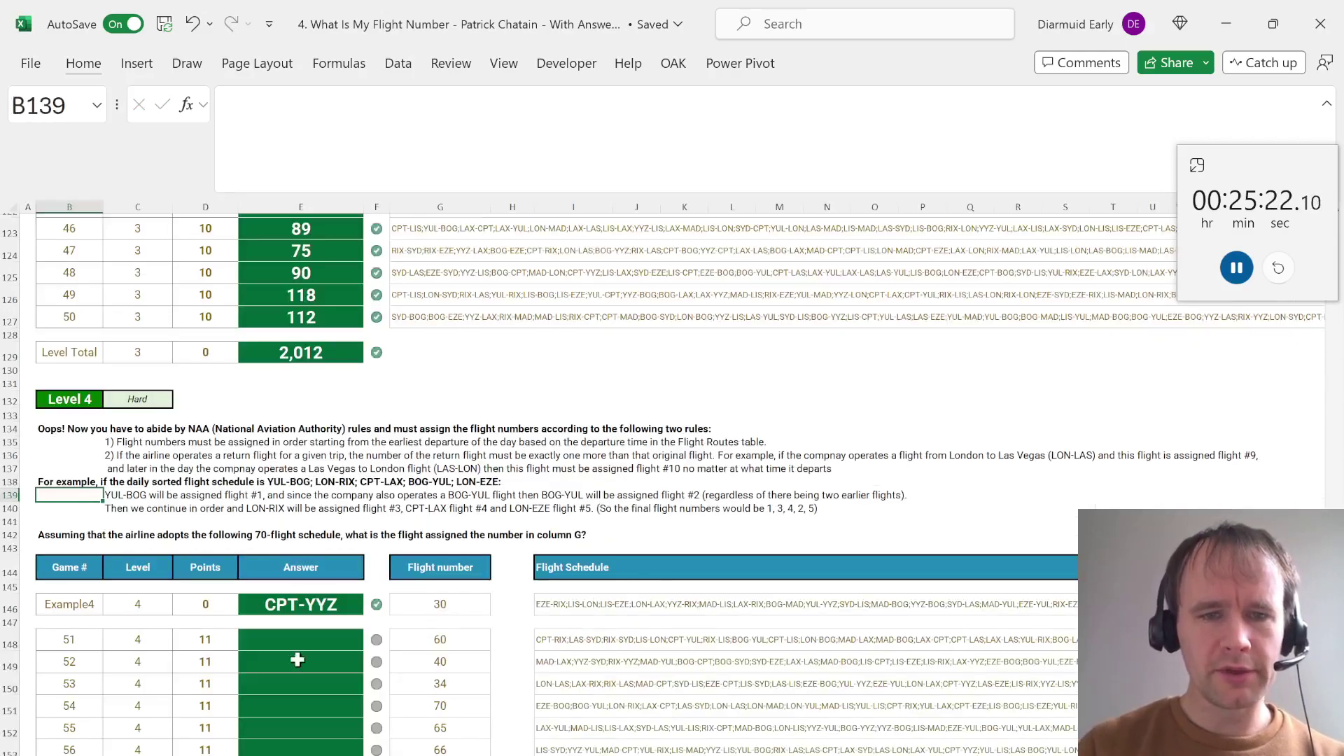
click(546, 592)
key(ctrl+Page_Down)
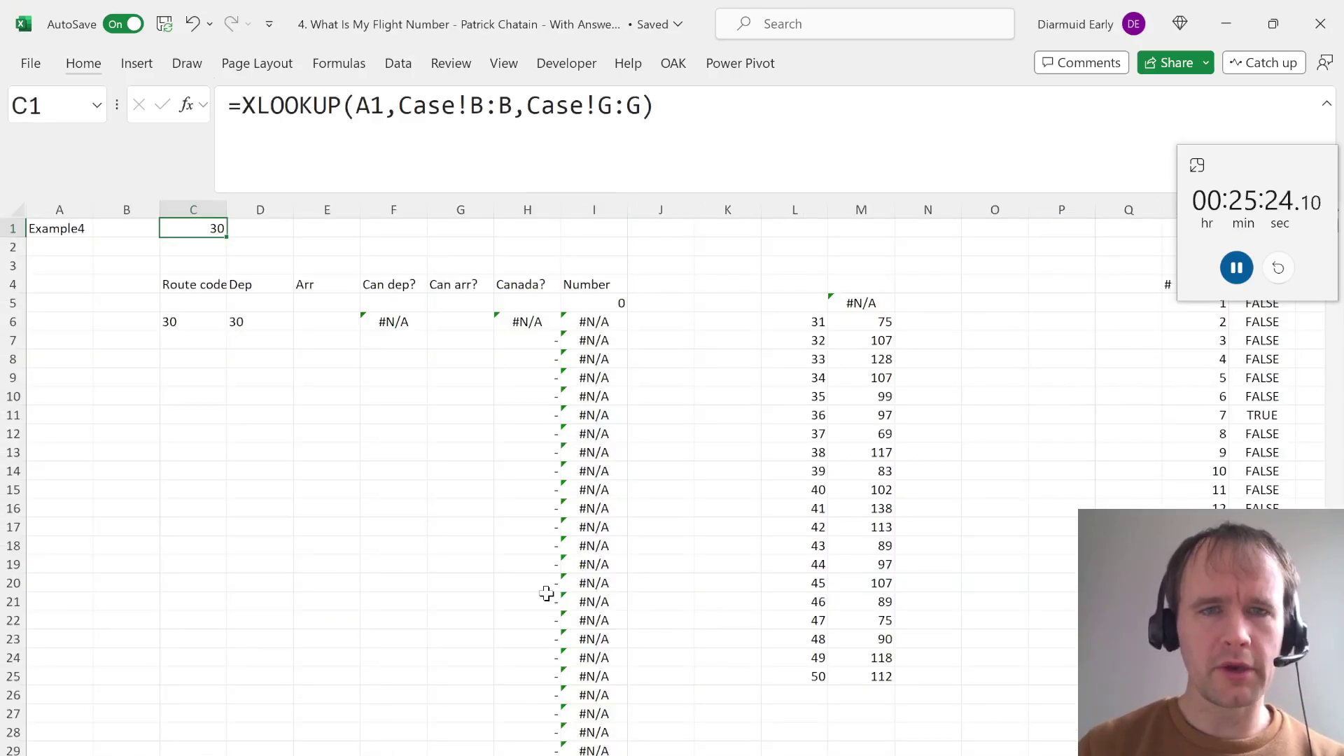
click(646, 100)
key(BackSpace)
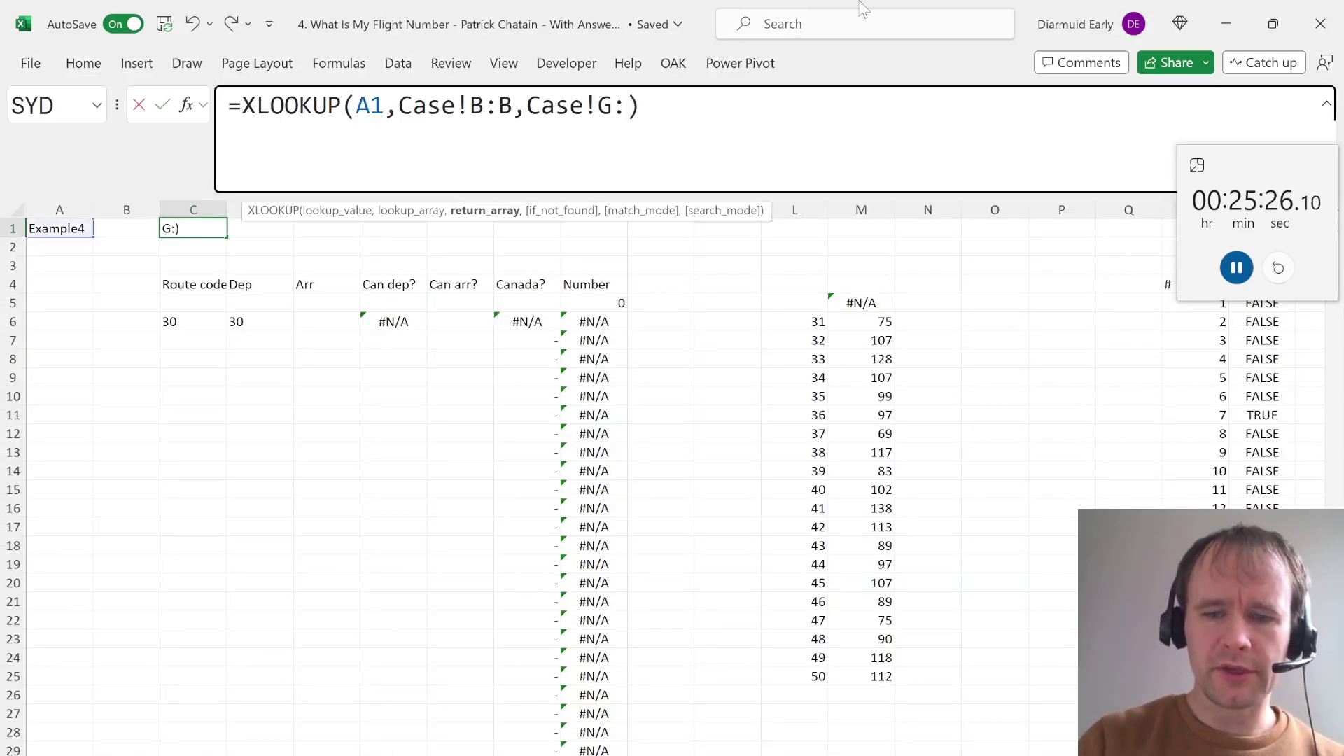
text(I)
key(Escape)
text(I)
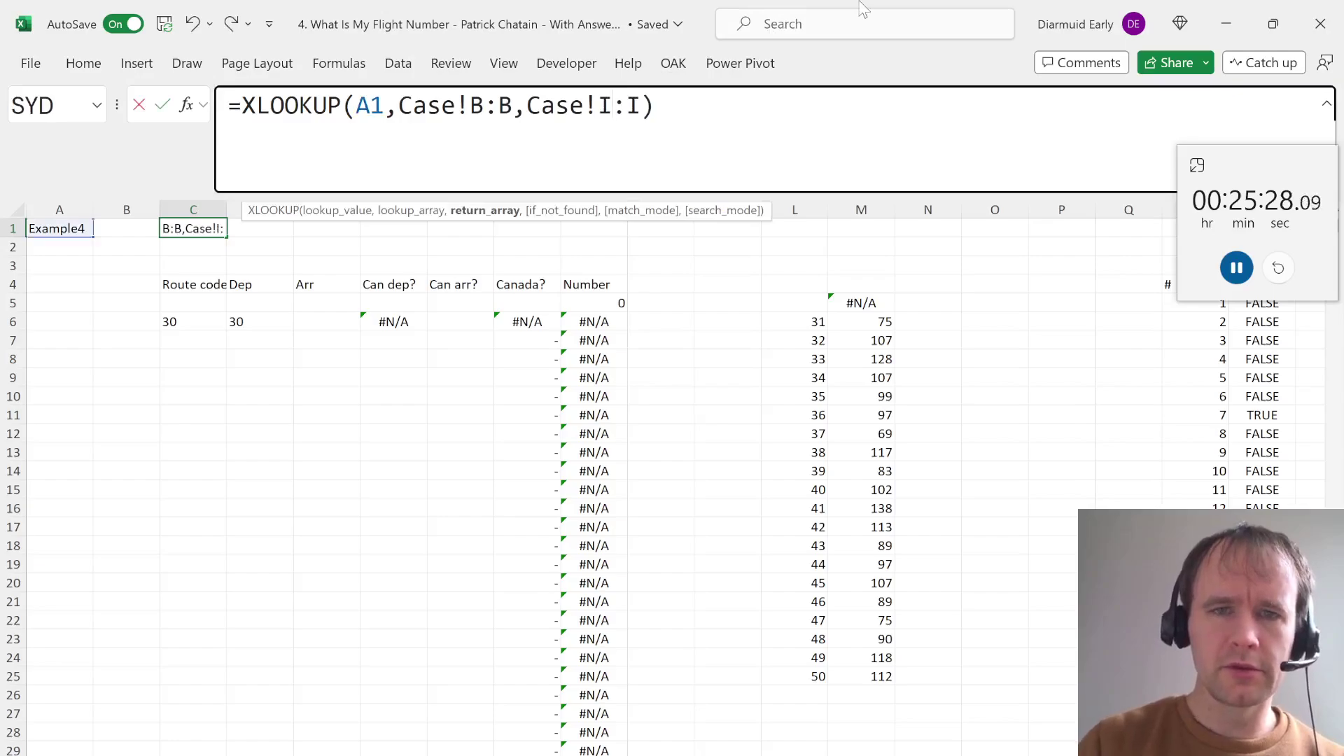
key(Return)
key(Up)
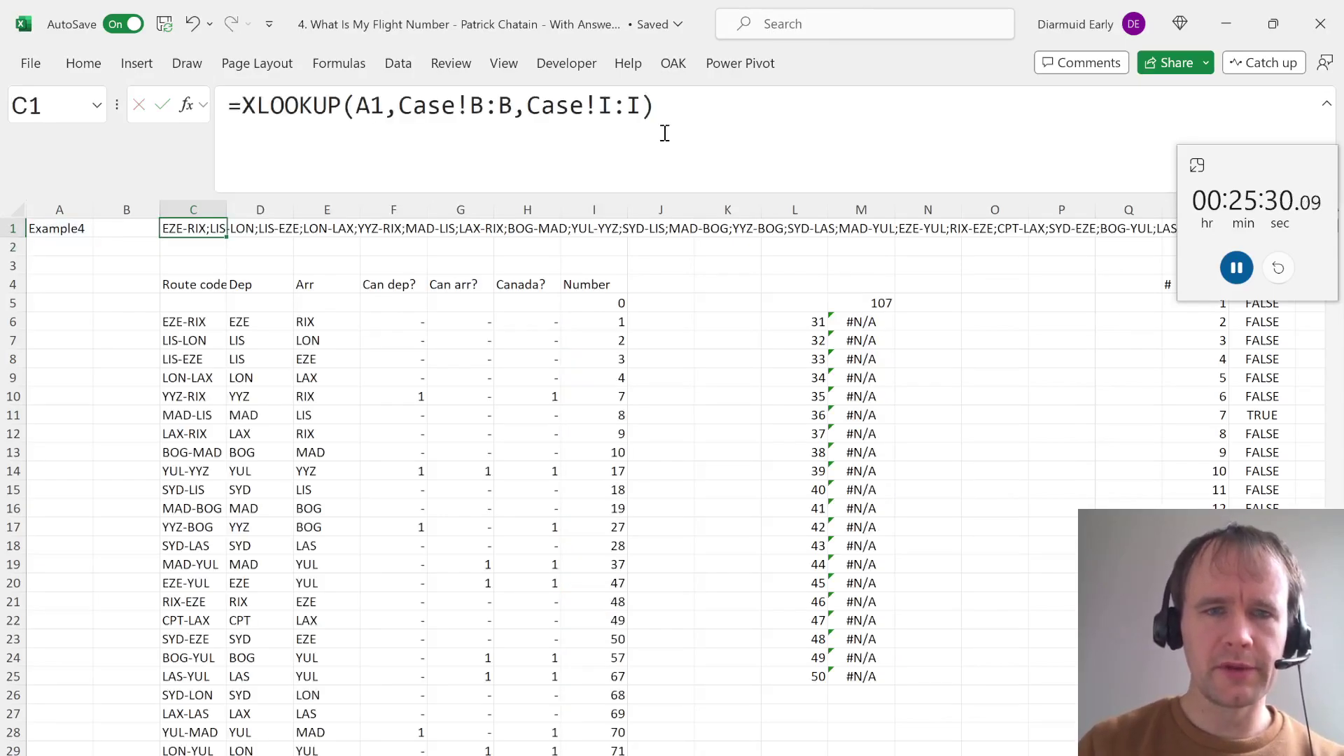
Look up the game's requested flight number in E1 with =XLOOKUP(A1,Case!B:B,Case!G:G)
drag(663, 133, 2, 47)
key(ctrl+c)
key(Escape)
key(Right)
key(Right)
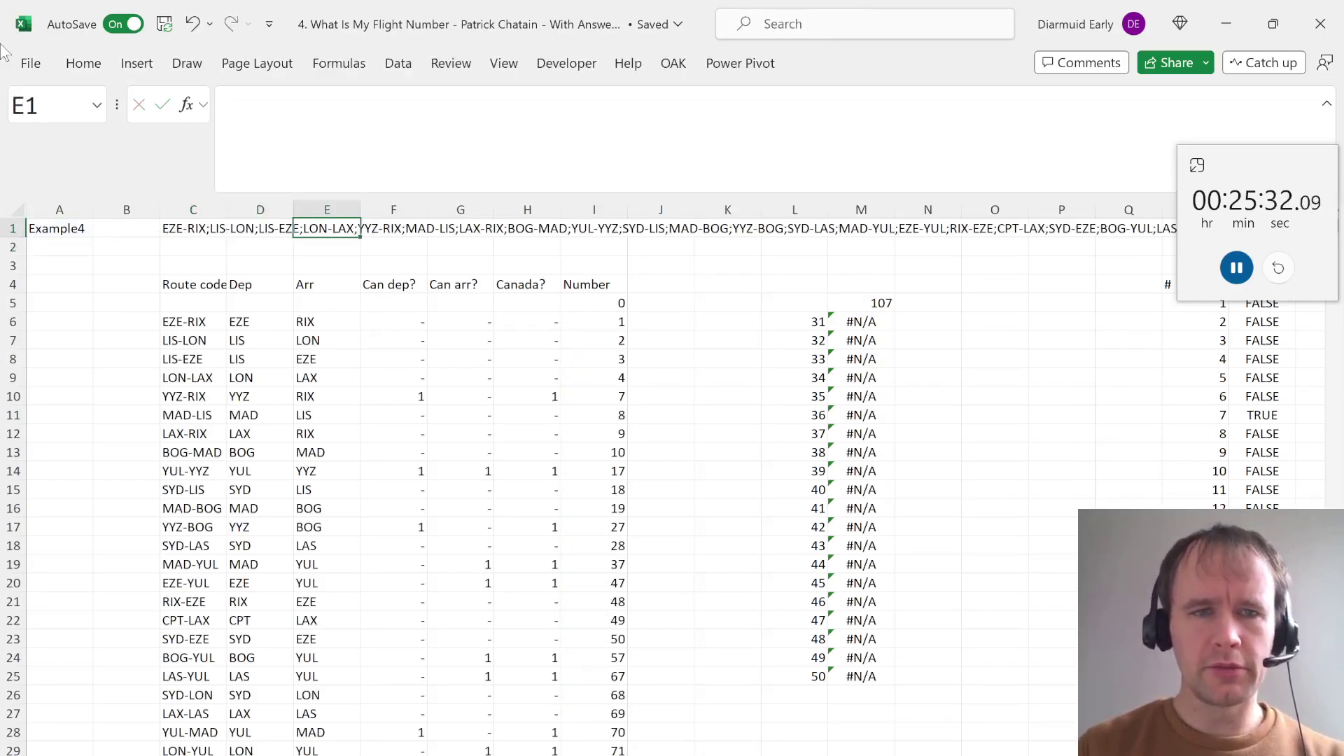
click(358, 119)
key(ctrl+v)
key(BackSpace)
key(BackSpace)
key(BackSpace)
key(BackSpace)
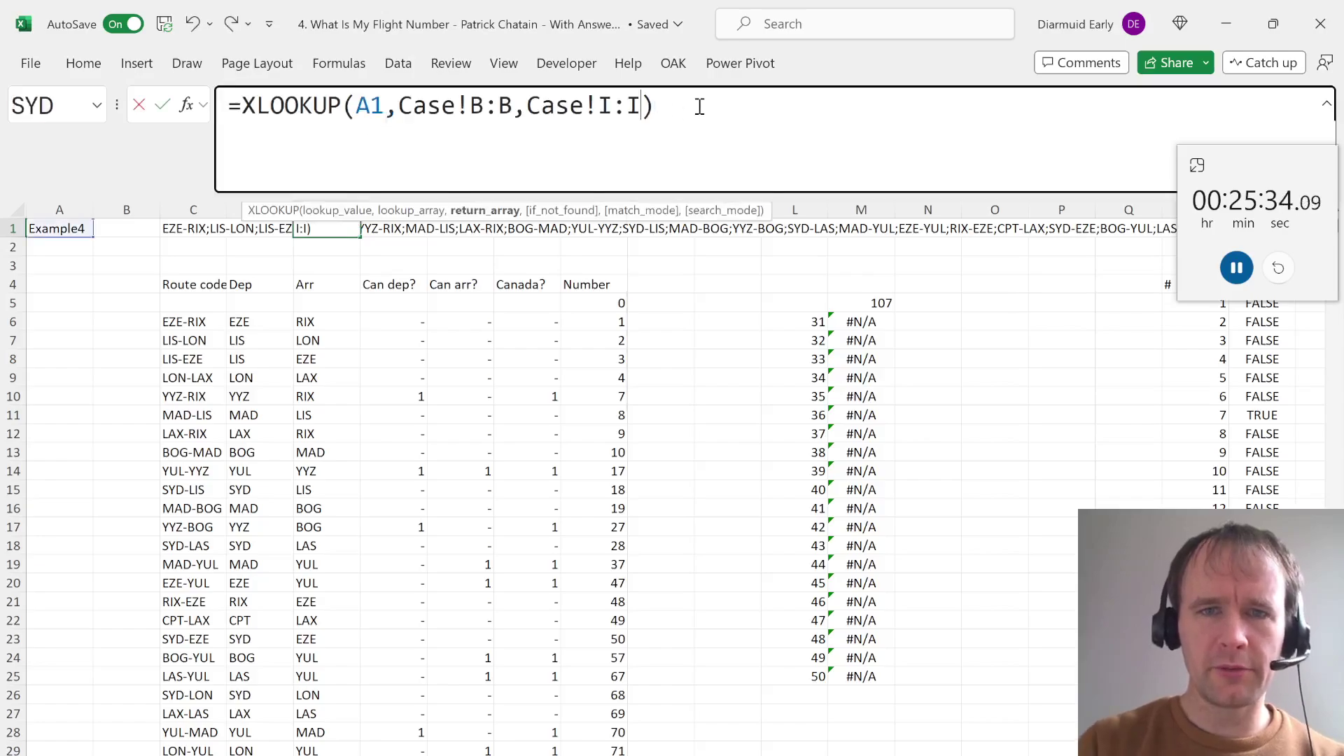
text(G:G))
key(Return)
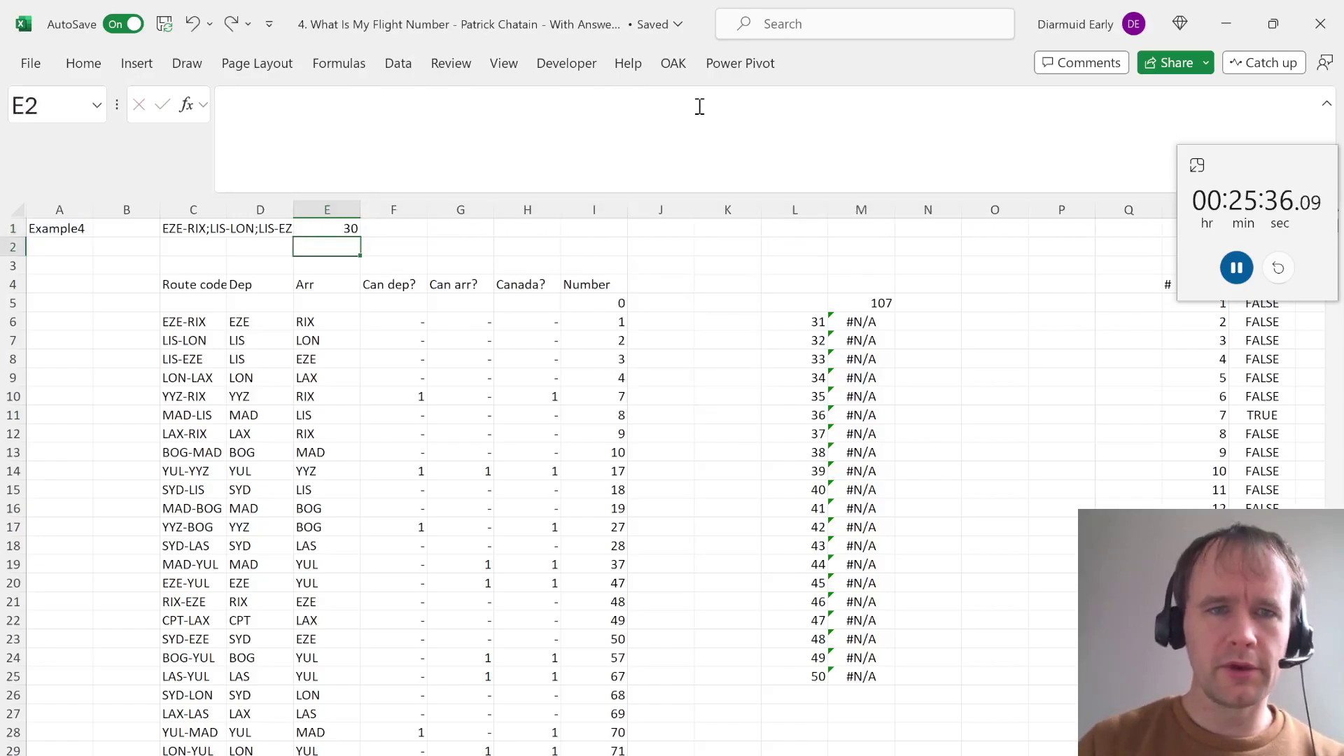
key(Up)
key(ctrl+Page_Up)
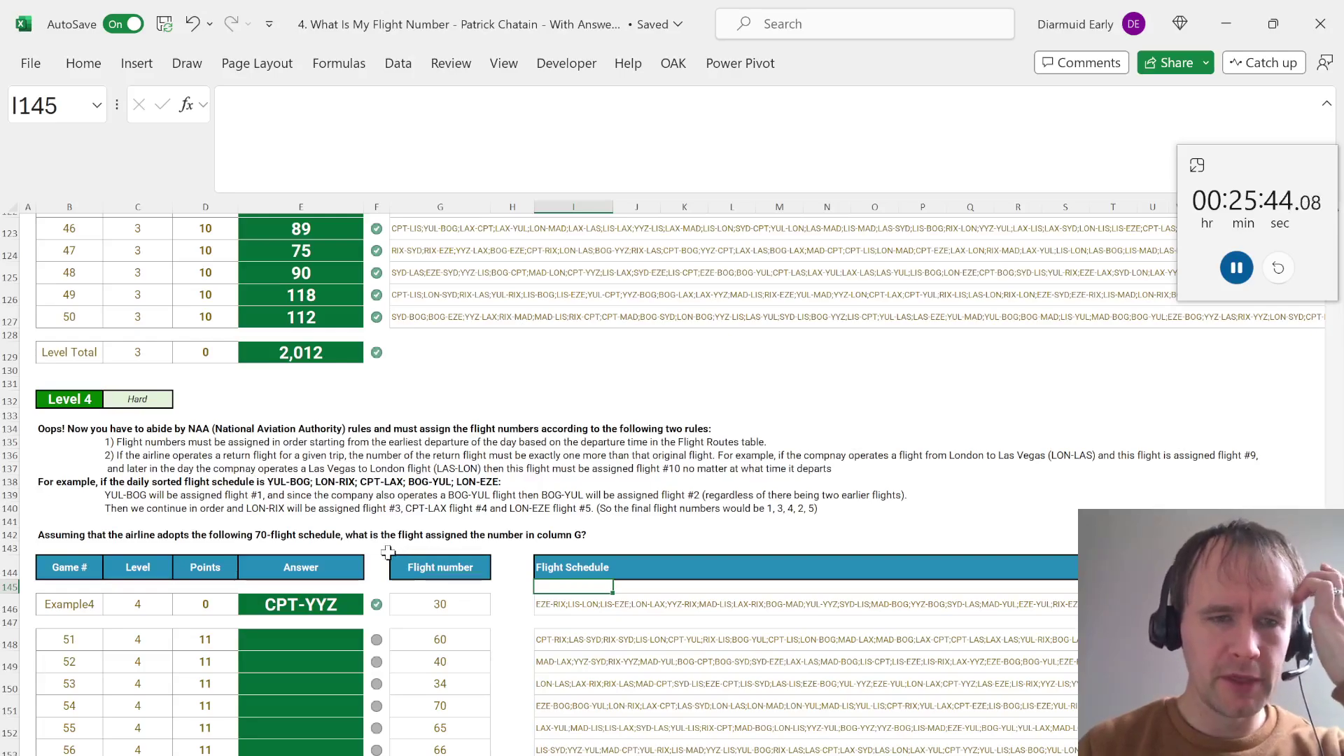
key(ctrl+Page_Down)
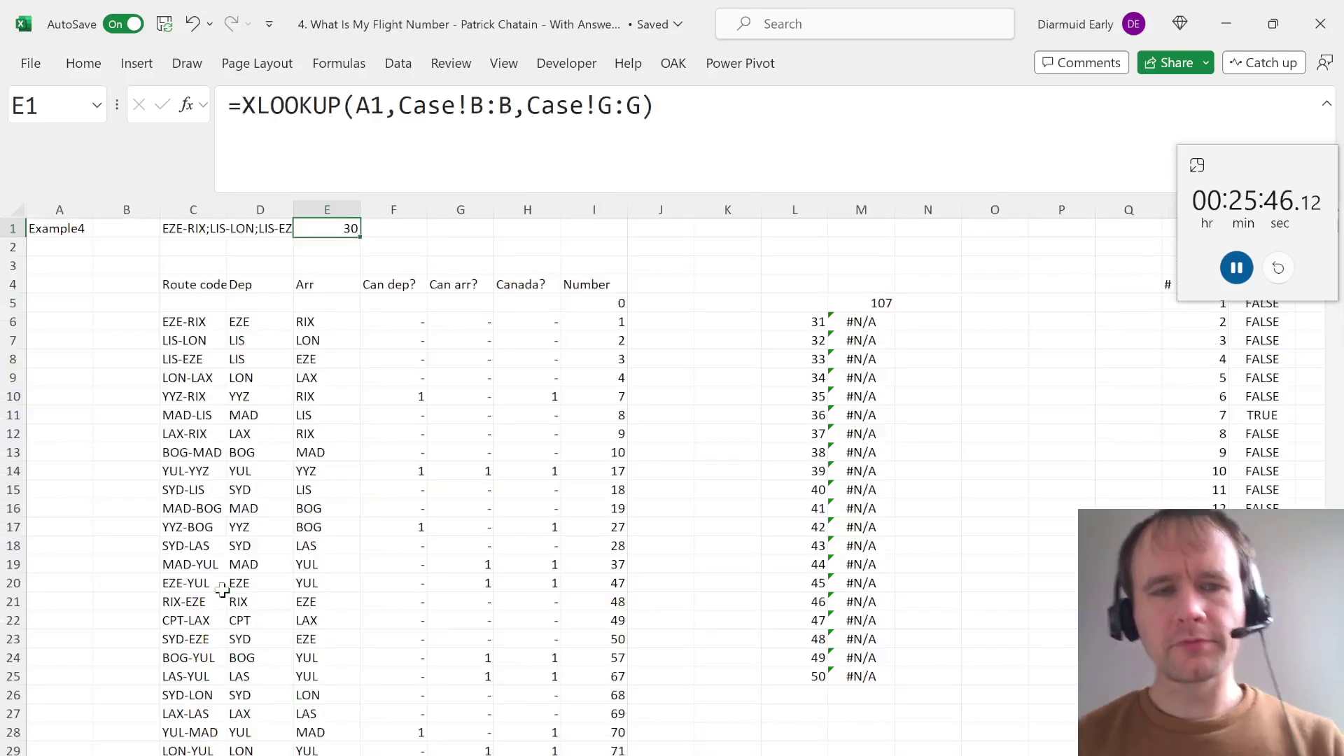
Delete the Can dep?, Can arr?, Canada? and Number columns, F to I, from the working sheet
key(Down)
key(Down)
key(Down)
key(Right)
key(Down)
key(Up)
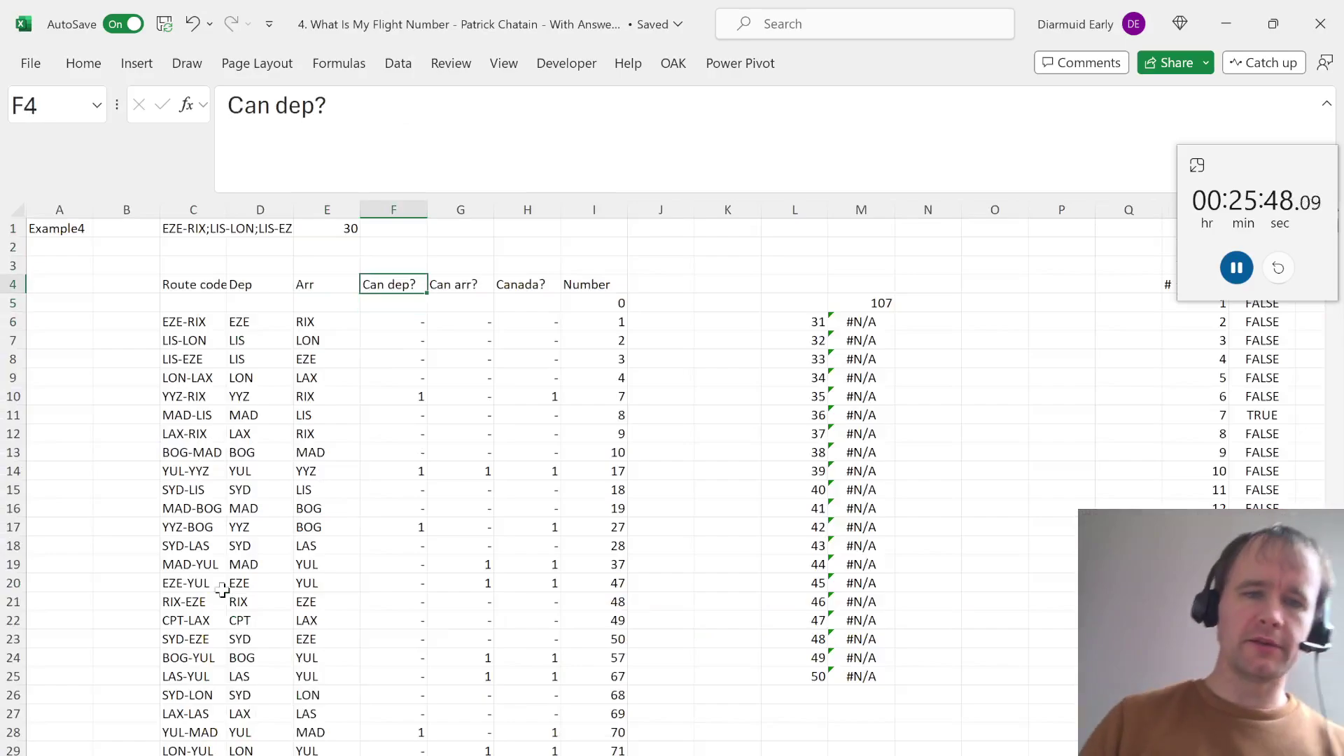
key(ctrl+shift+Down)
key(ctrl+shift+Right)
key(ctrl+shift+Down)
key(Up)
key(Up)
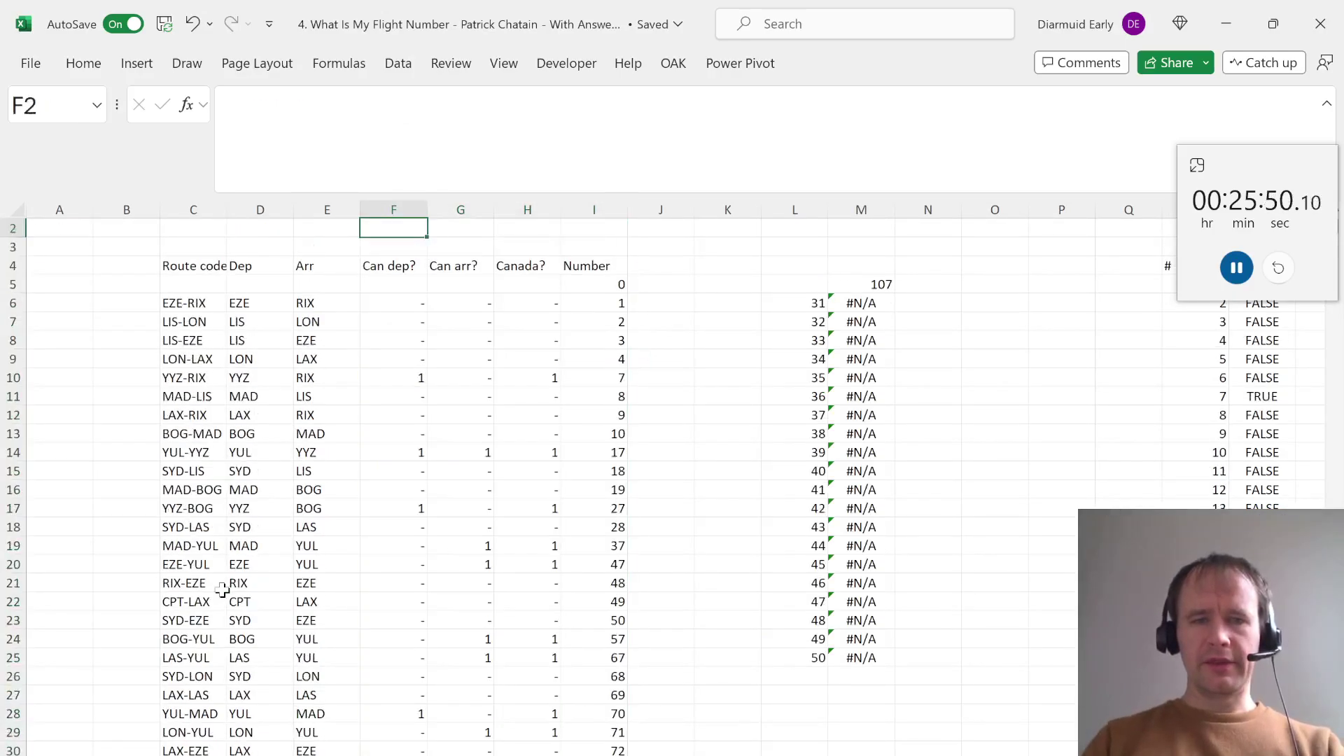
key(Down)
key(Down)
key(Down)
key(Down)
key(ctrl+Down)
key(ctrl+Up)
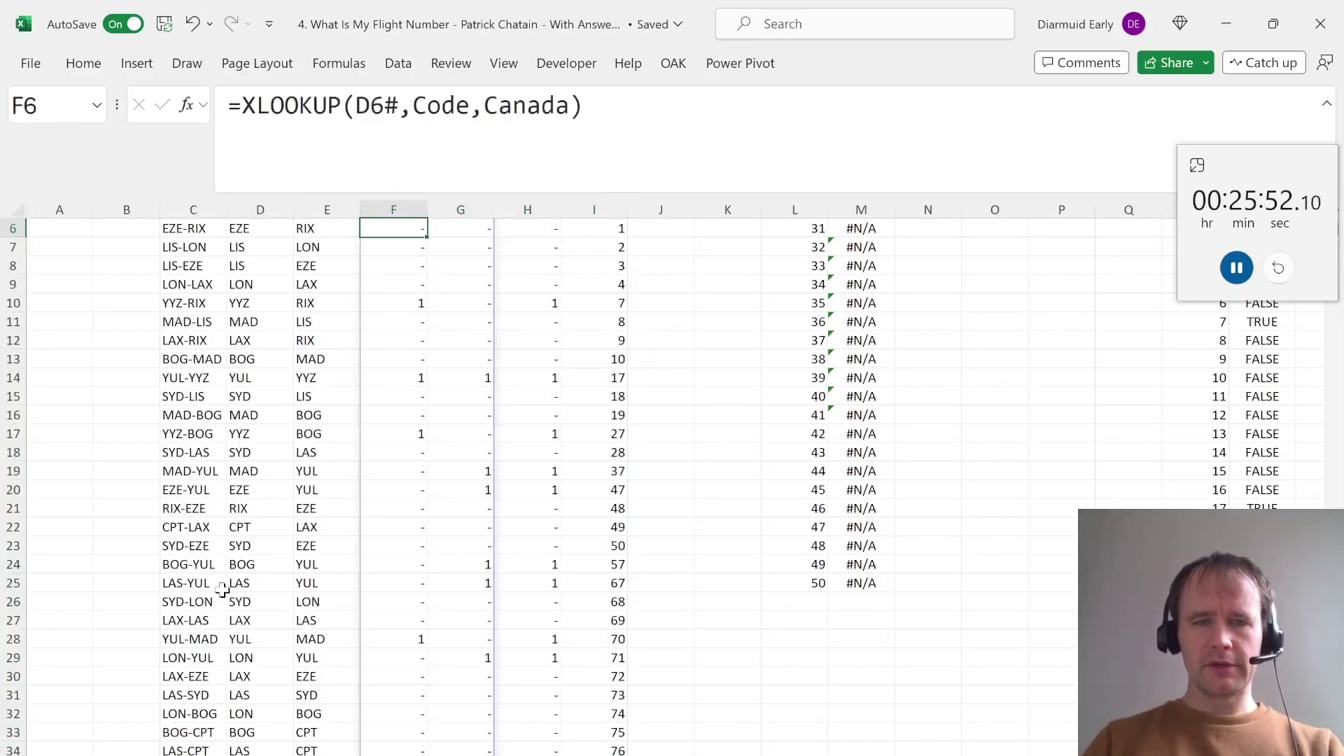
key(Up)
key(Up)
key(ctrl+Up)
key(ctrl+space)
key(shift+Right)
key(shift+Right)
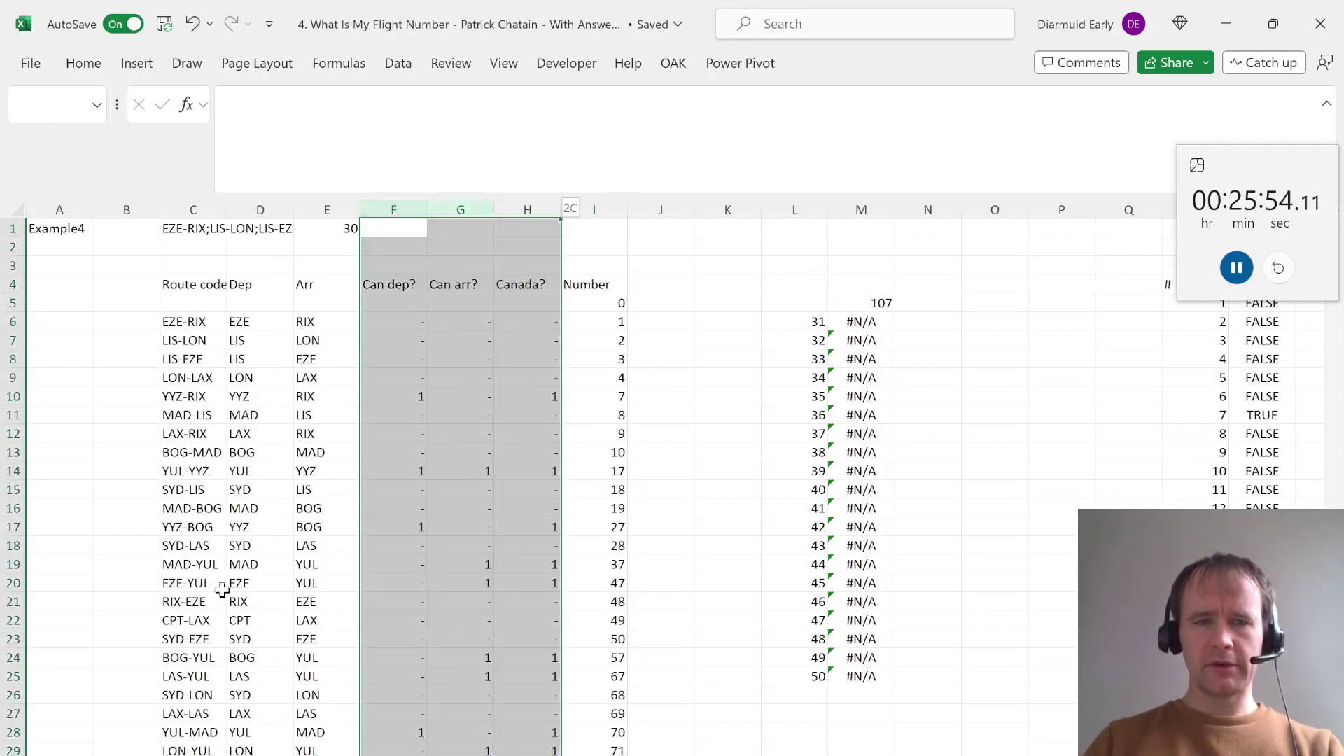
key(shift+Right)
key(alt+h)
key(d)
key(c)
Point the data table's game list in H6 at Level 4 games 51 to 70, starting at Case!B148
key(Down)
key(Down)
key(Right)
key(Right)
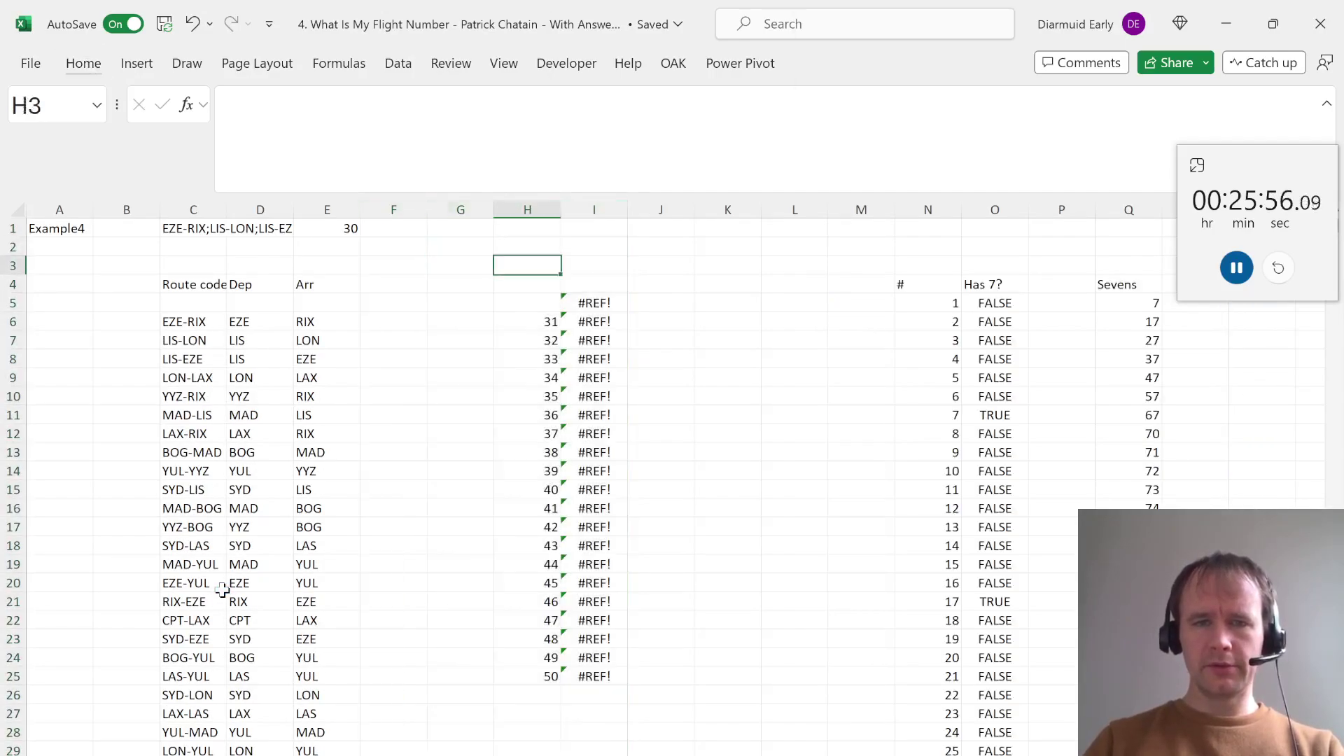
key(Down)
key(Down)
key(Right)
key(Left)
key(Down)
text(=)
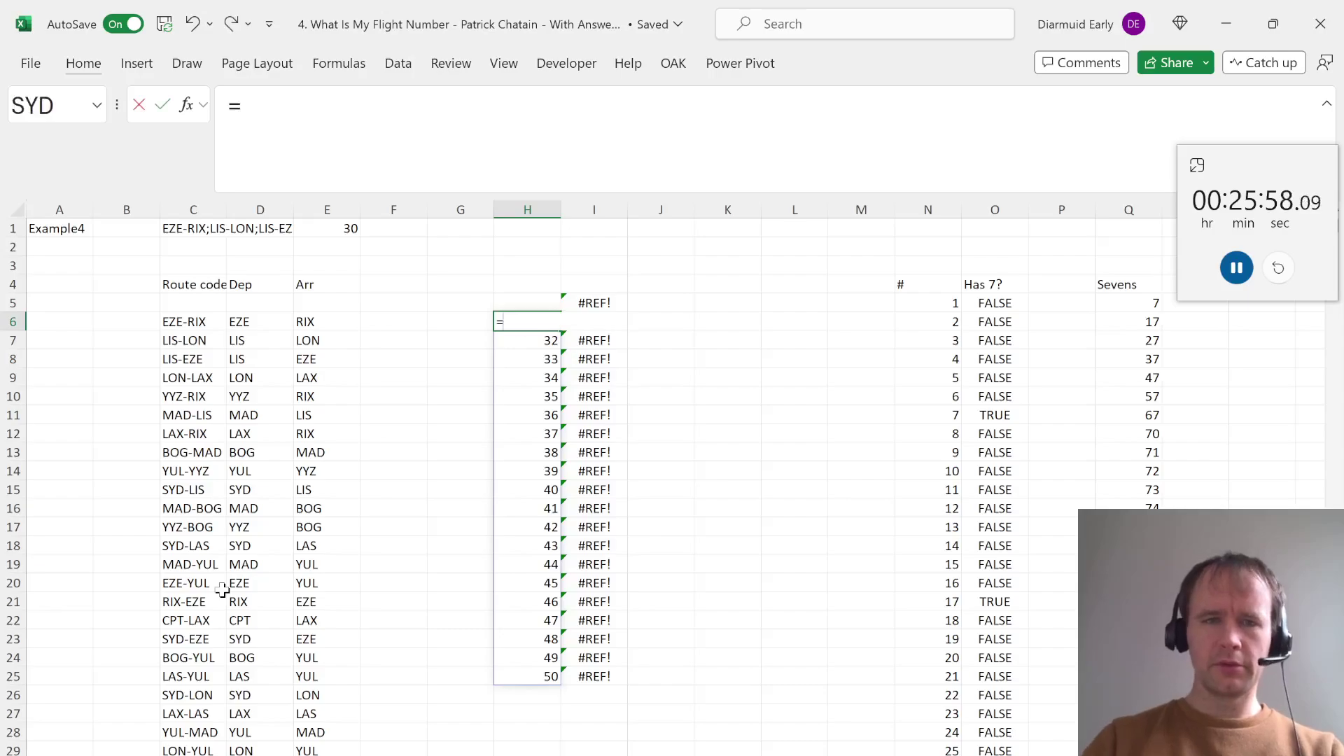
key(ctrl+Page_Up)
click(72, 646)
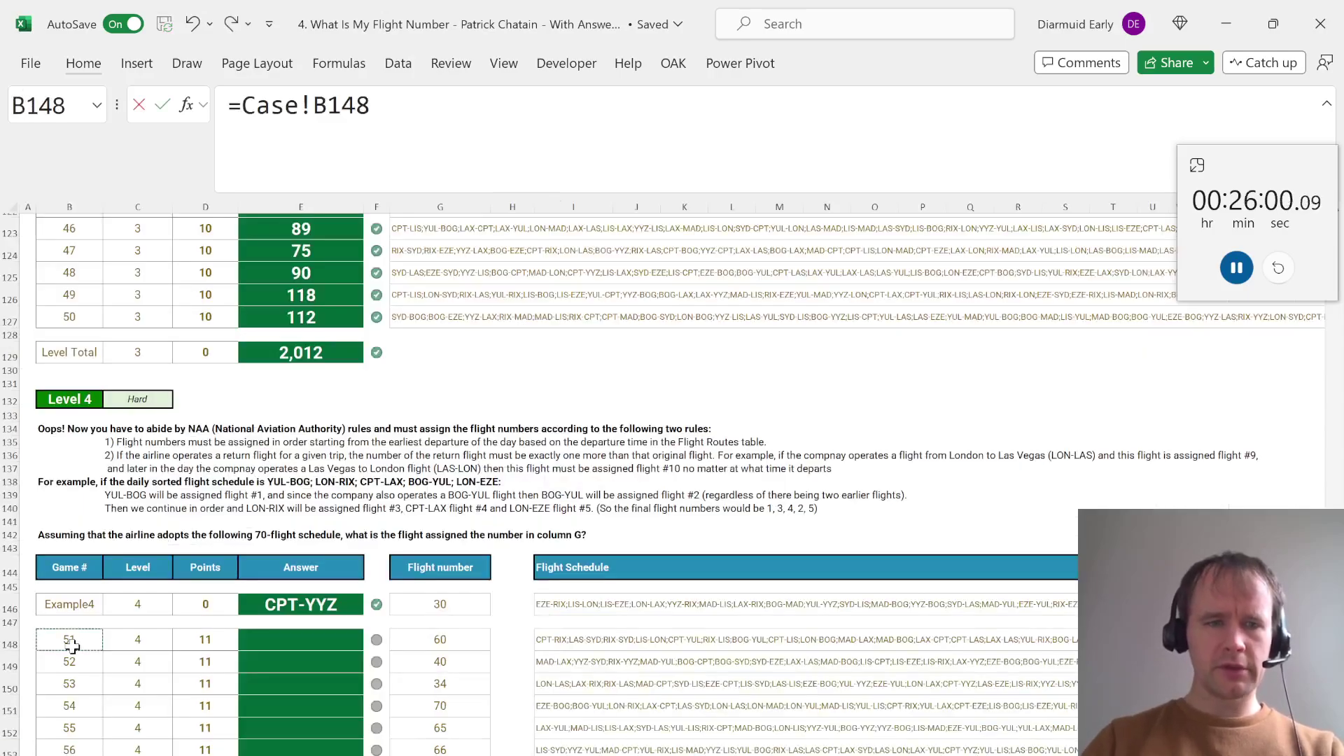
key(ctrl+shift+Down)
key(Return)
Delete columns N to T, which hold the #, Has 7? and Sevens workings
key(Right)
key(Right)
key(Right)
key(Right)
key(Right)
key(Right)
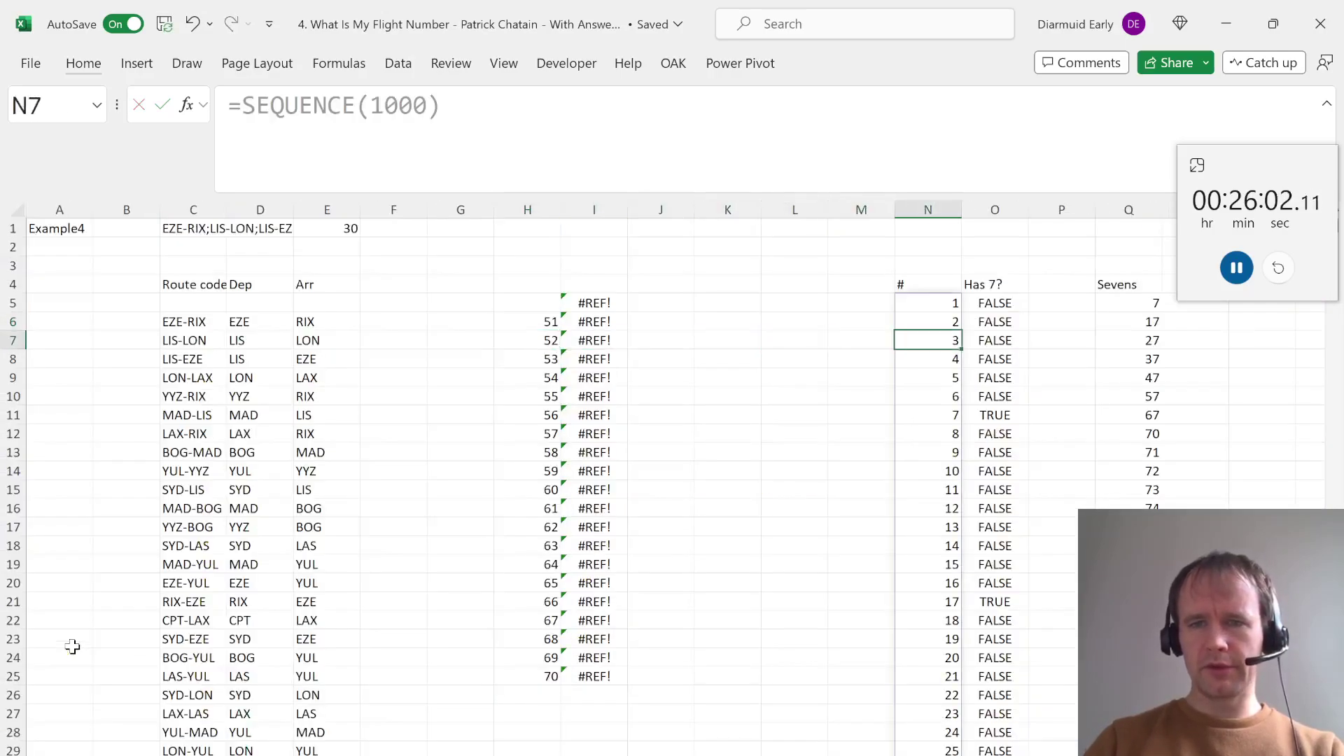
key(ctrl+space)
key(shift+Right)
key(shift+Right)
key(shift+Right)
key(shift+Right)
key(shift+Right)
key(shift+Right)
key(alt)
key(h)
key(d)
key(c)
Insert five blank columns at G to K, ahead of the data table of games
key(ctrl+Left)
key(ctrl+Left)
key(ctrl+Left)
key(ctrl+Left)
key(ctrl+Left)
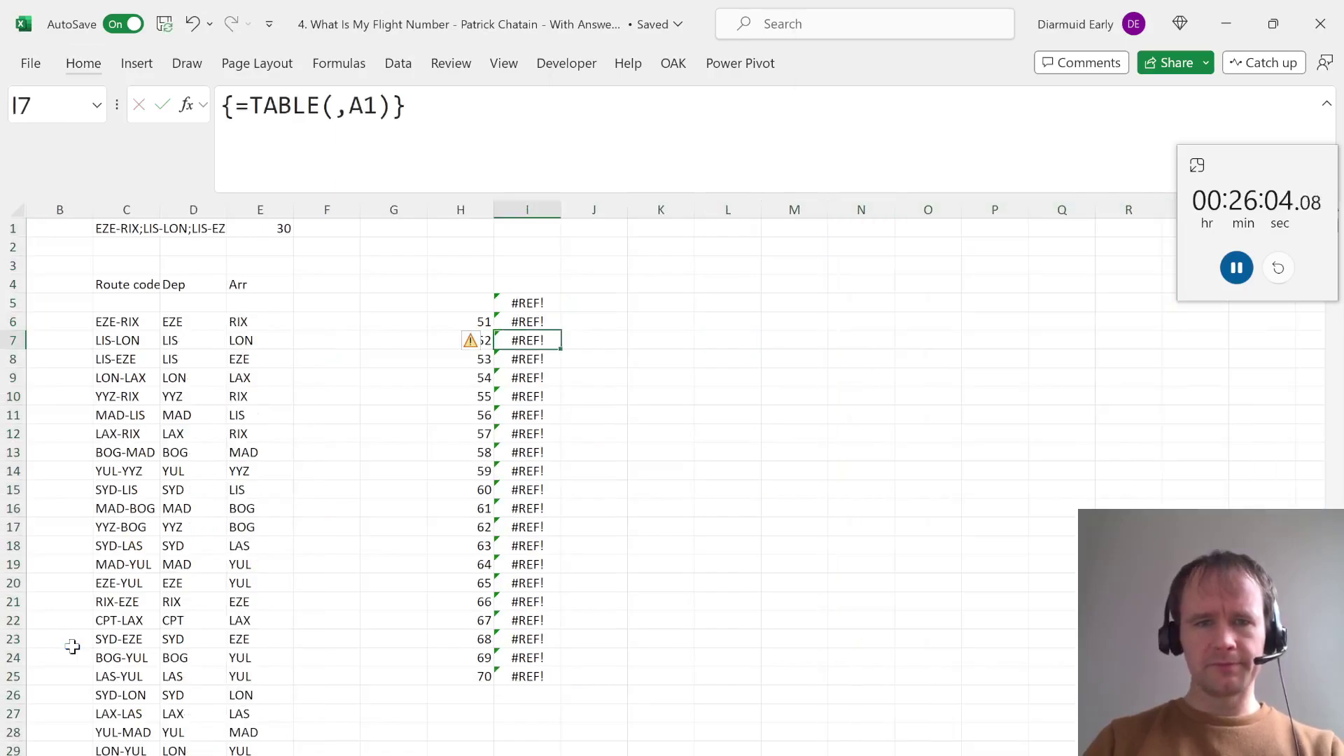
key(Right)
key(Right)
key(Right)
key(Right)
key(Right)
key(Right)
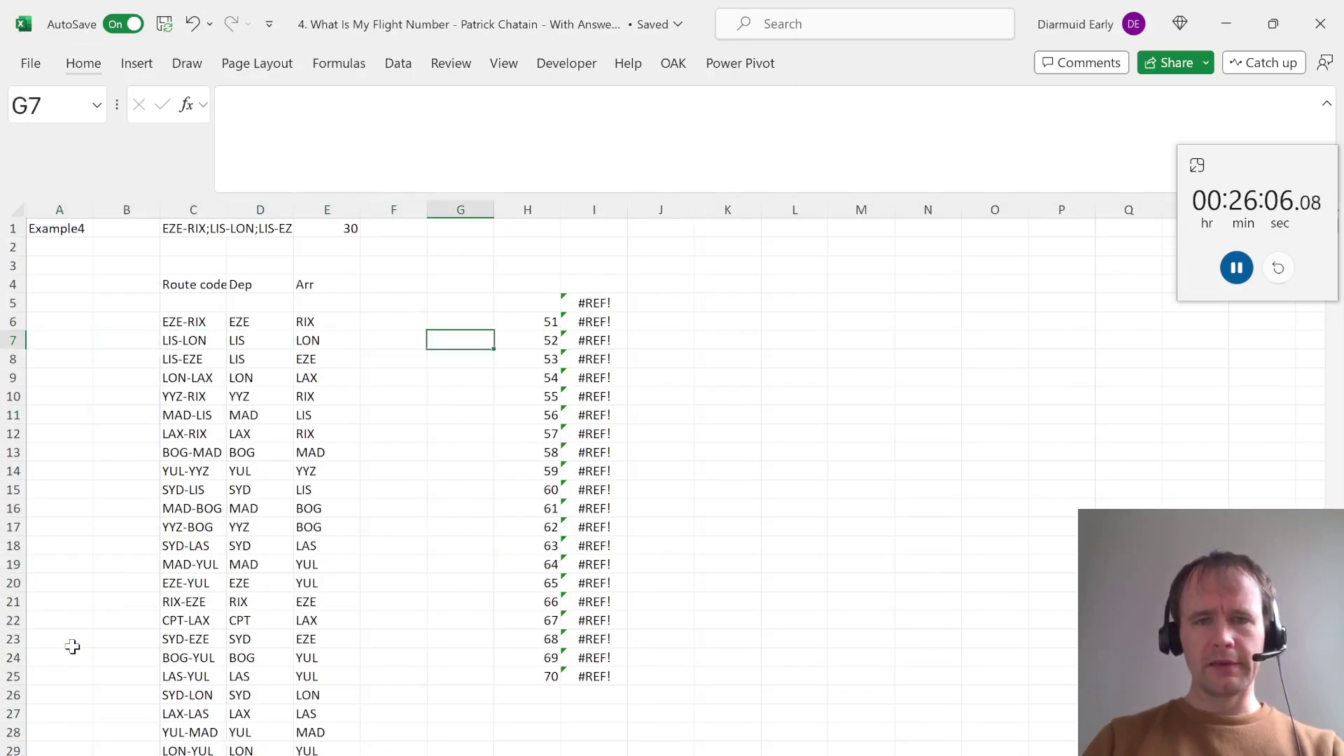
key(shift+Right)
key(shift+Right)
key(shift+Right)
key(shift+Right)
key(alt)
key(h)
key(i)
key(c)
Clear the Dep and Arr headings and the TEXTSPLIT formula from D4:E6
key(Left)
key(Left)
key(Left)
key(Up)
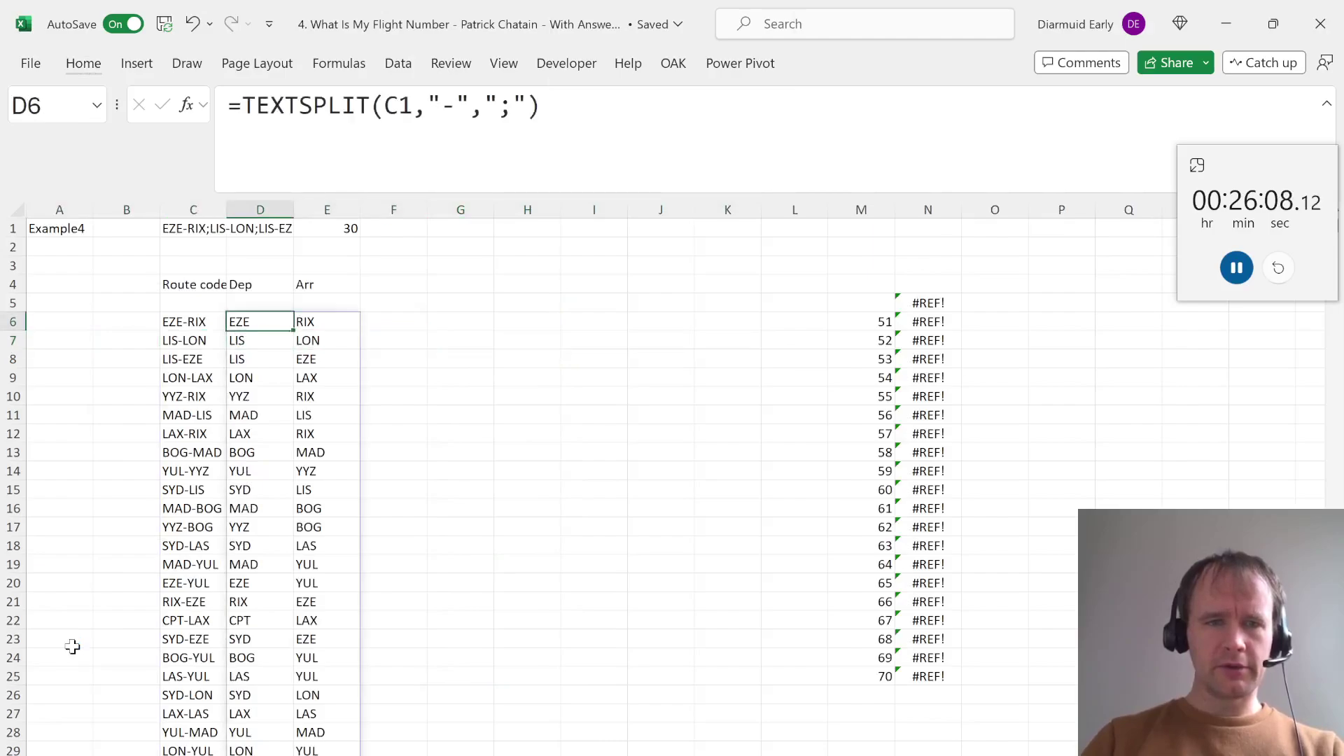
key(Up)
key(Up)
key(shift+Down)
key(shift+Down)
key(shift+Right)
key(Delete)
key(Left)
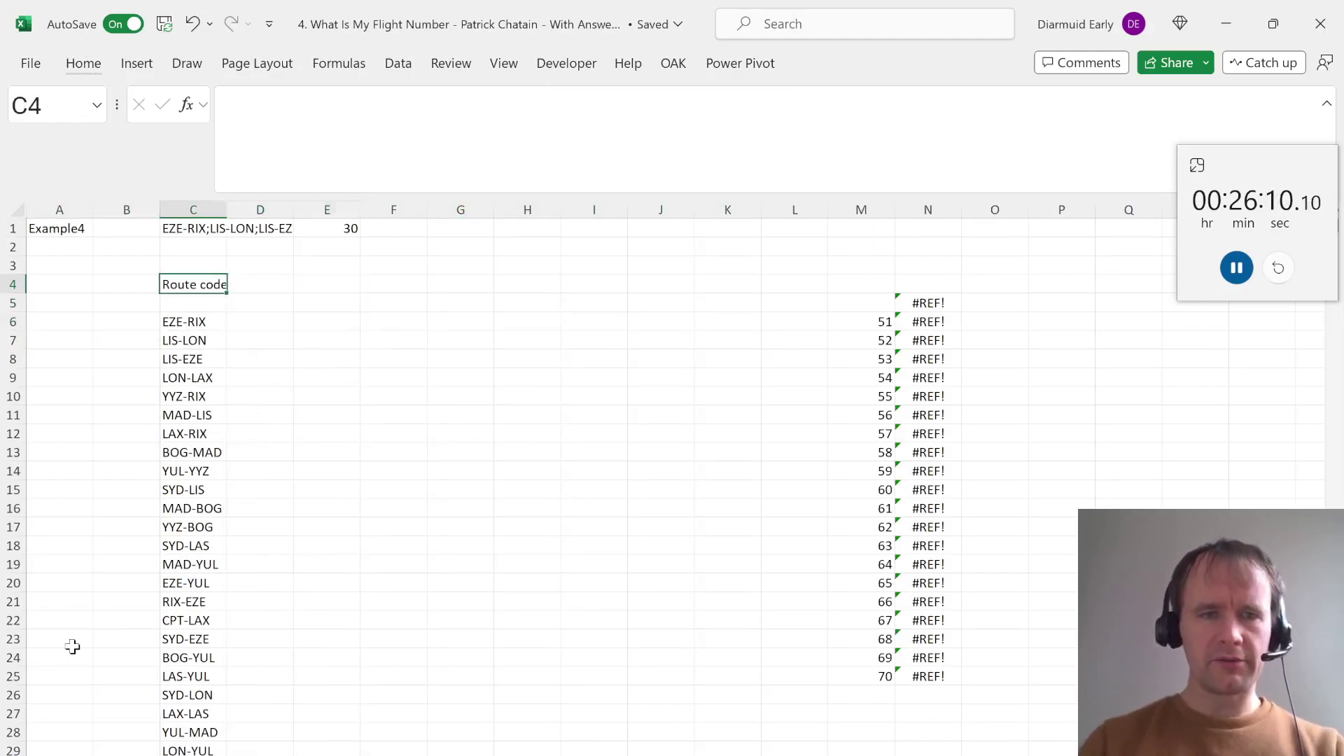
Head D4 "Dept time" and fetch each route's departure time in D6 with =XLOOKUP(C6#,RtCd,DepTime)
key(Right)
text(Dept t)
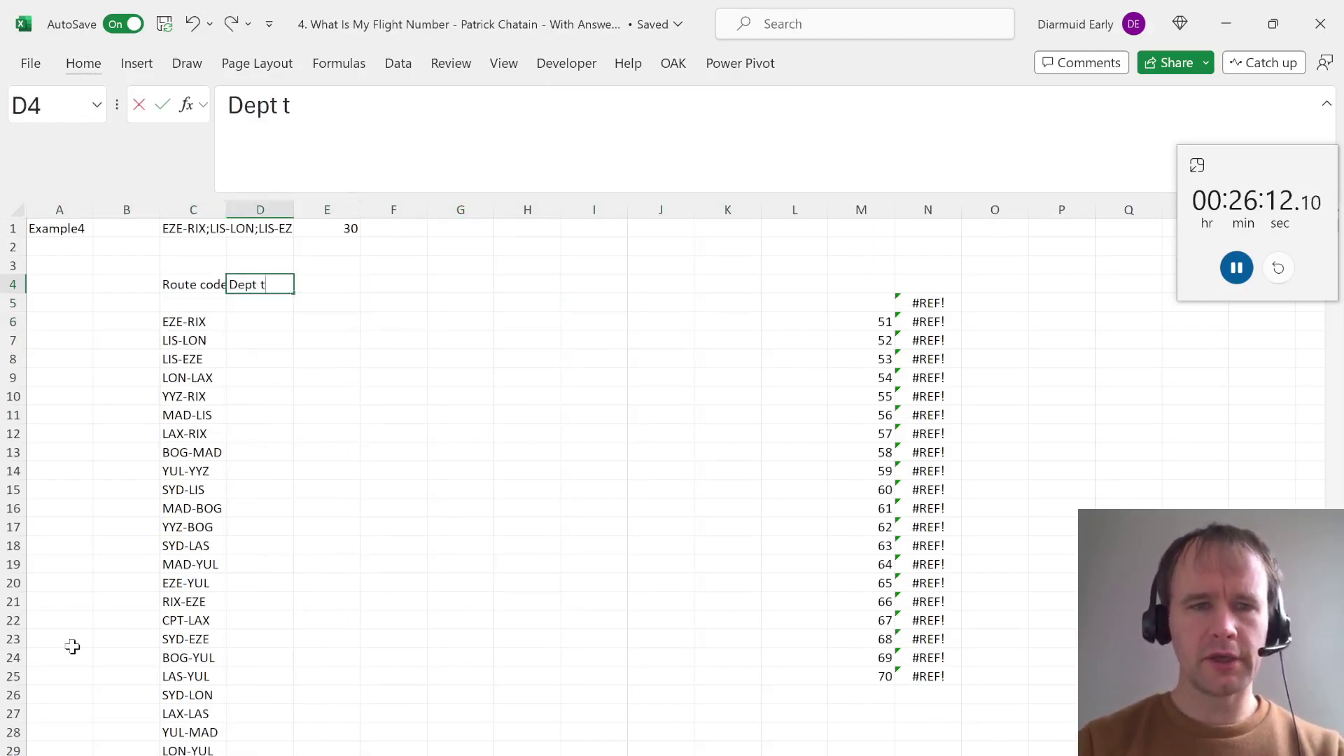
text(imes)
key(Return)
key(Down)
text(=XLOOKUP()
key(Left)
key(ctrl+shift+Down)
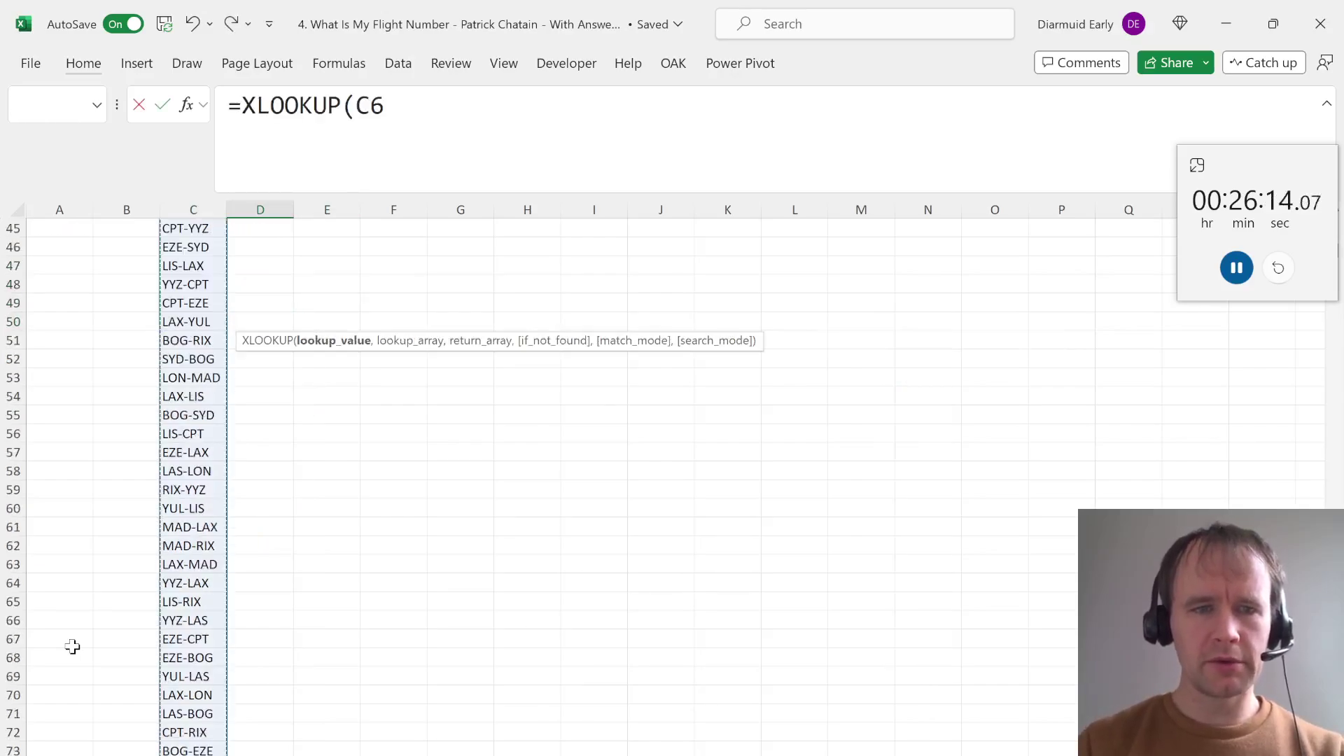
text(,d)
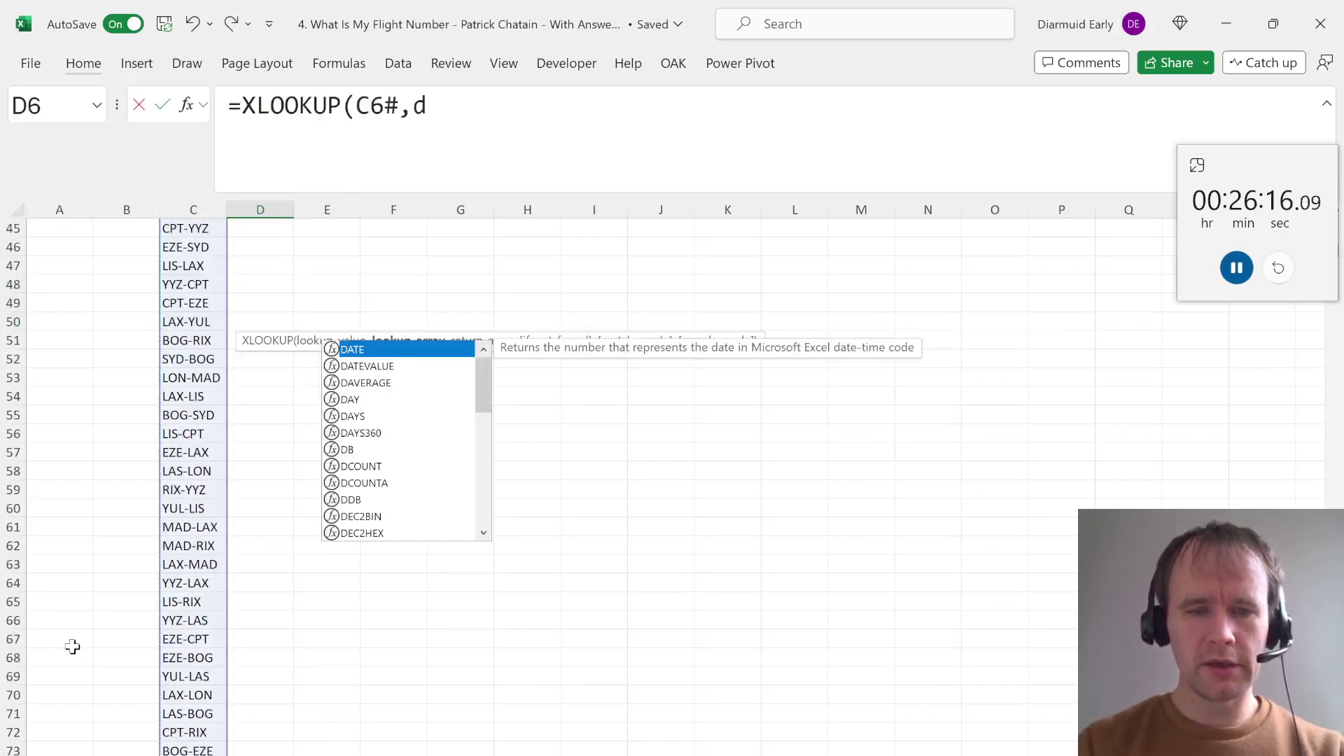
key(BackSpace)
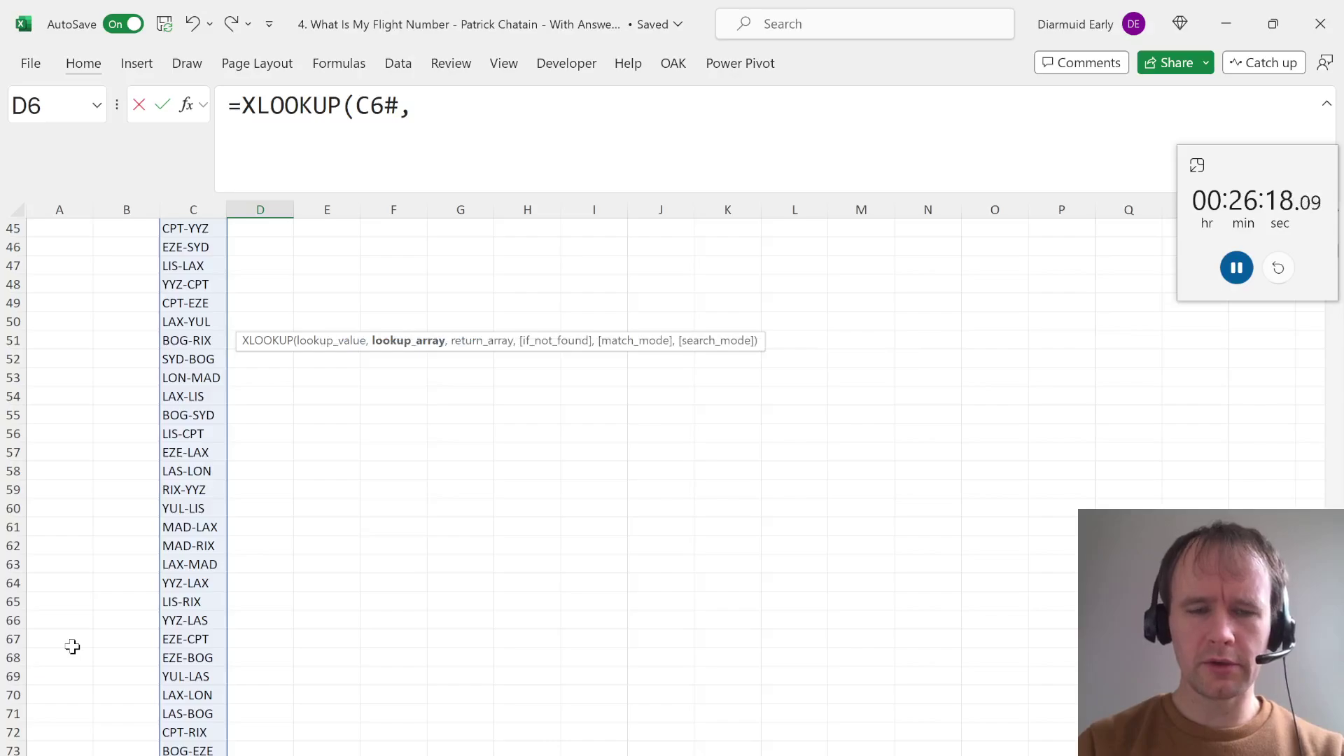
text(rtc)
key(Tab)
text(,)
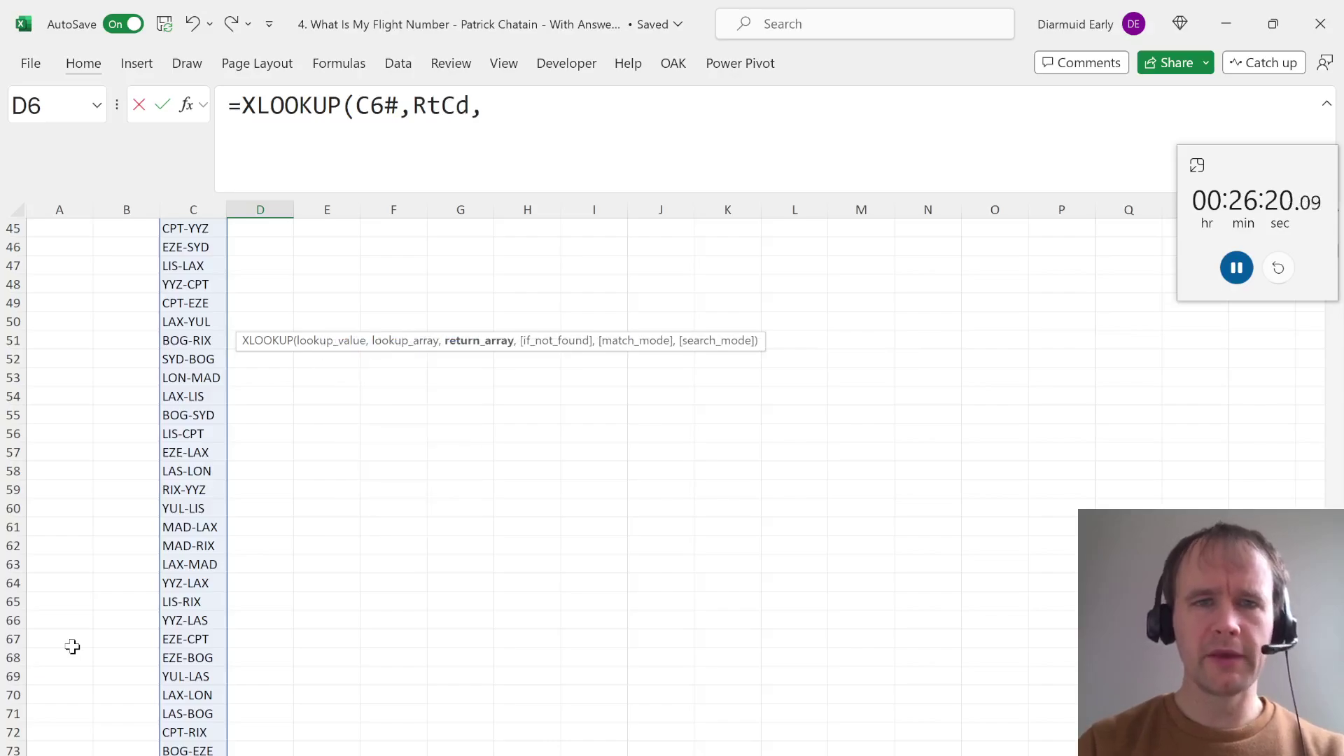
text(dep)
key(Tab)
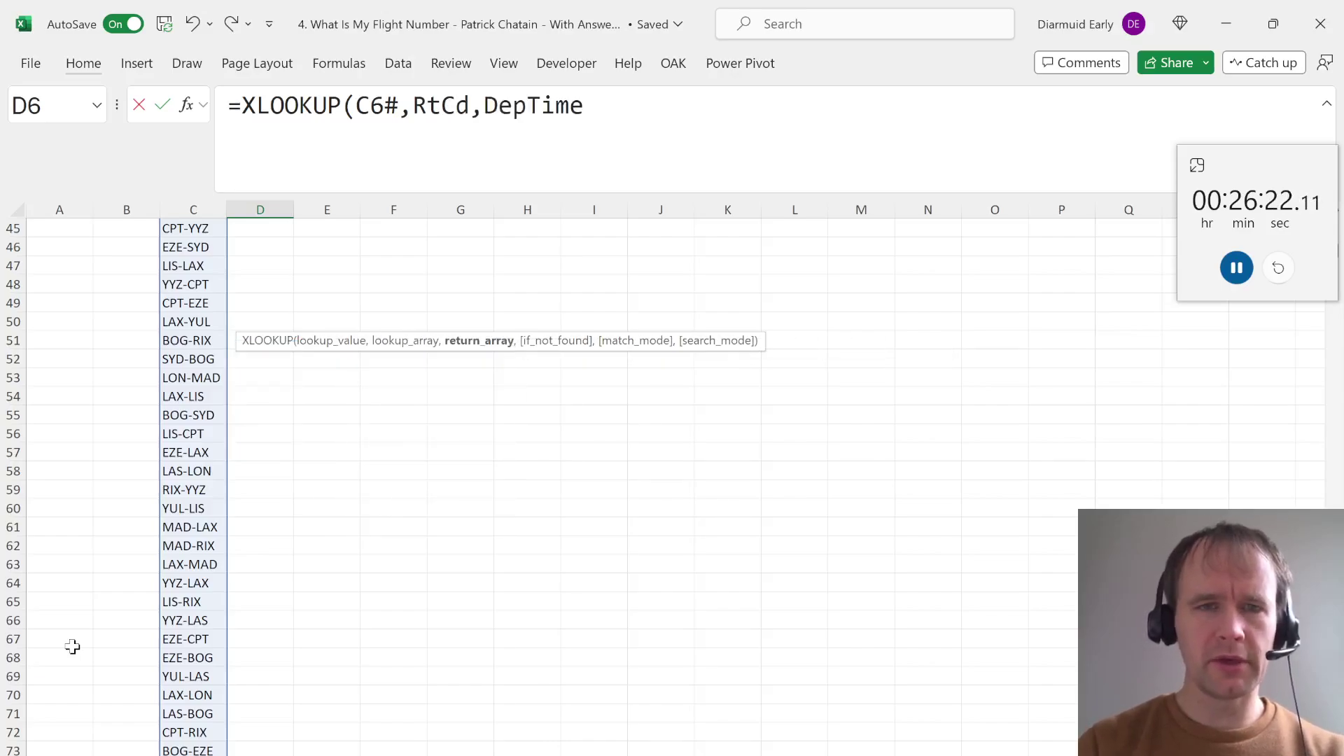
key(ctrl+Return)
Format the departure times spilled from D6 with the 13:30 time format
key(Up)
key(Down)
key(ctrl+shift+Down)
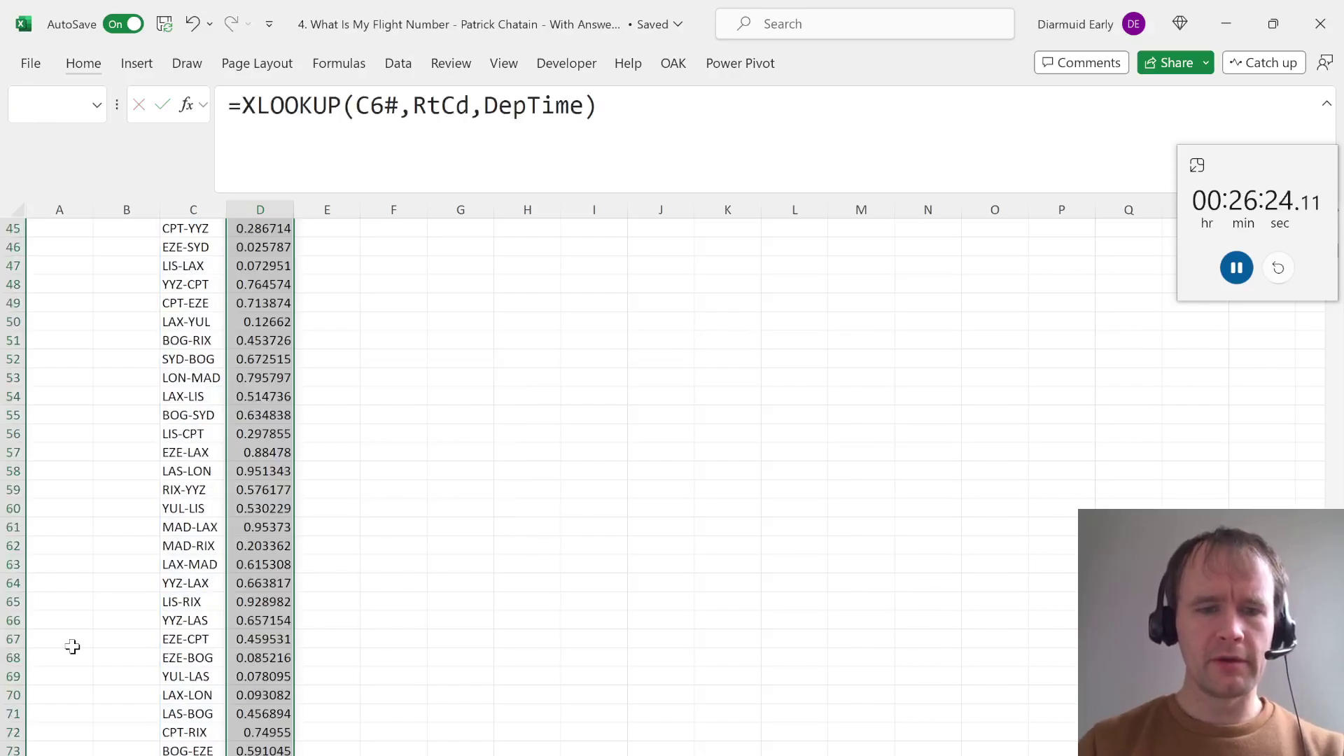
key(ctrl+BackSpace)
key(ctrl+1)
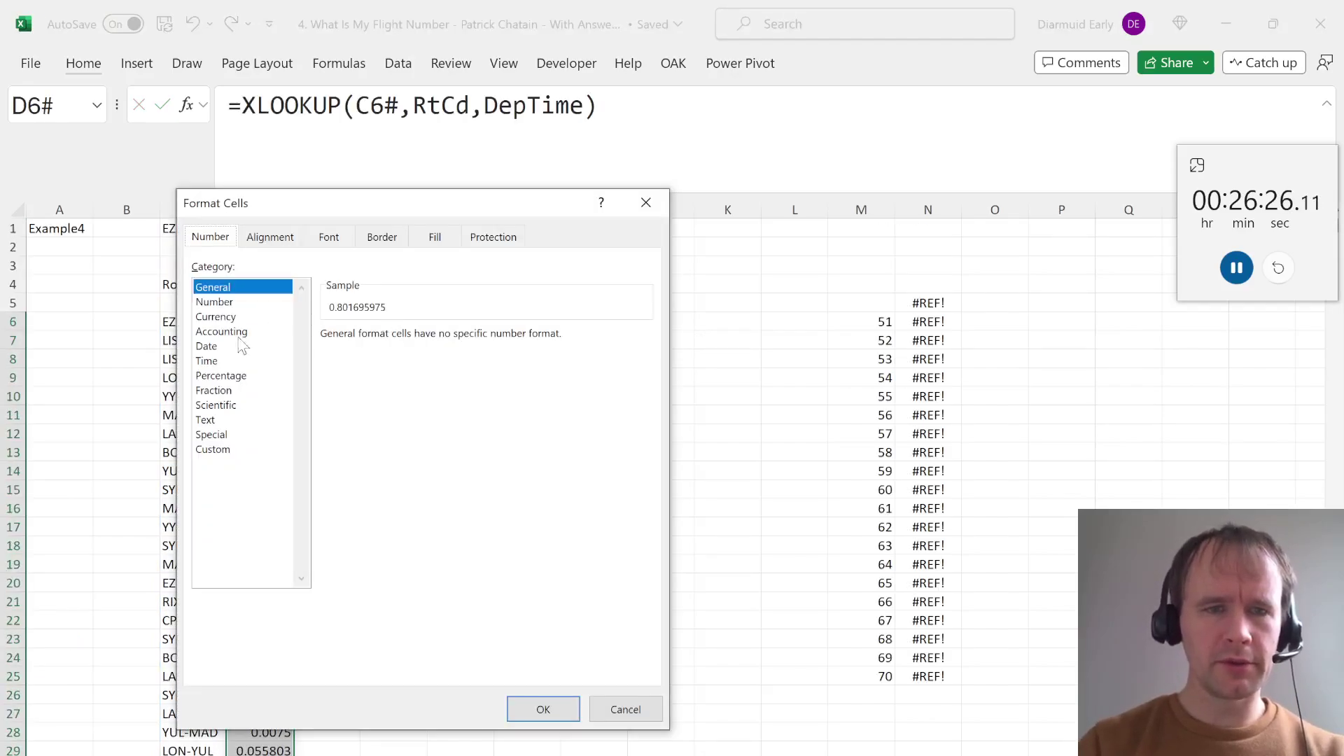
click(224, 362)
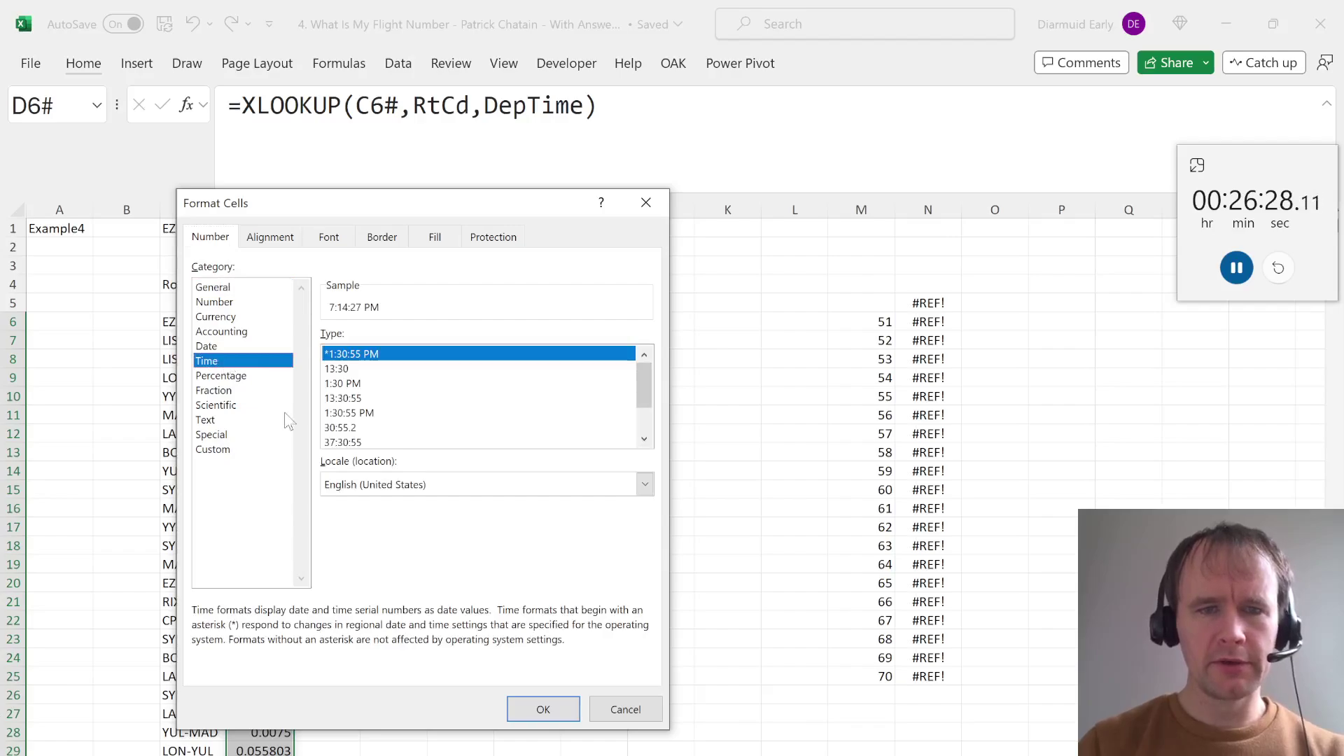
click(353, 370)
key(Return)
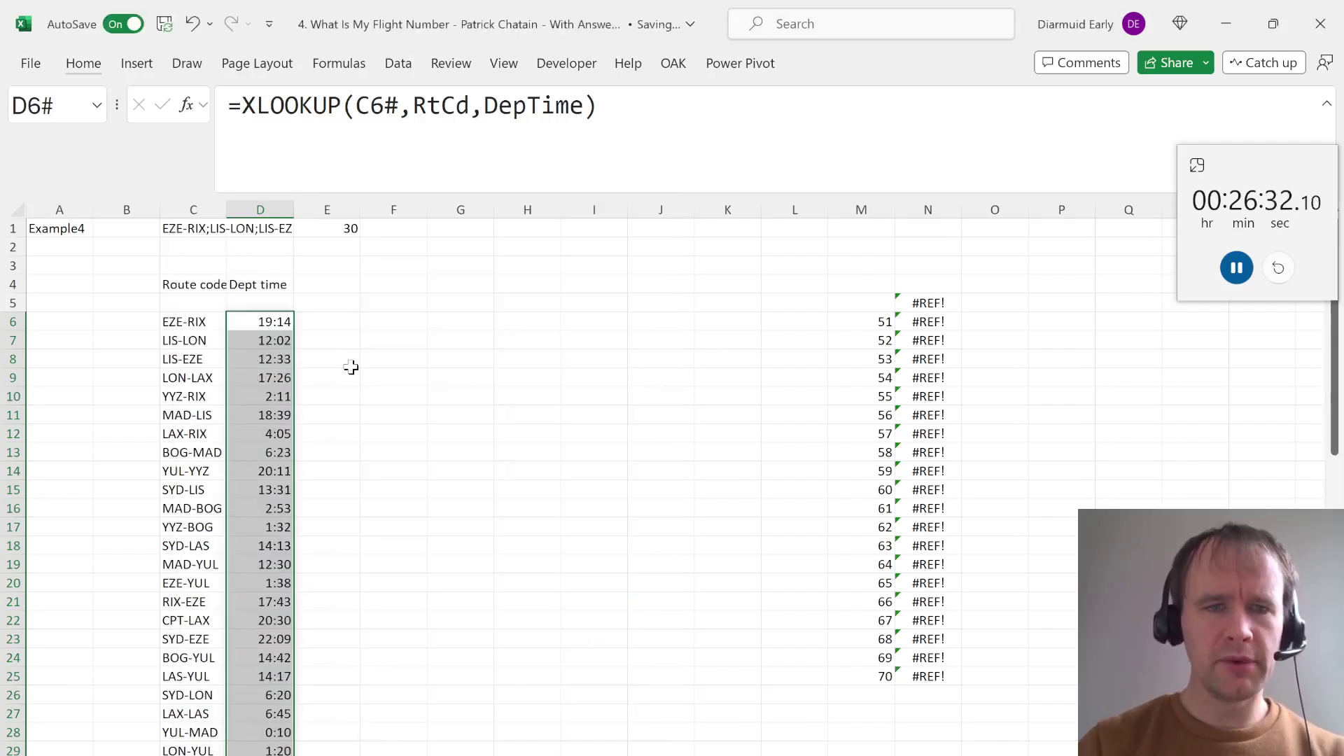
Autofit the Route code column to its heading in C4
key(Up)
key(Up)
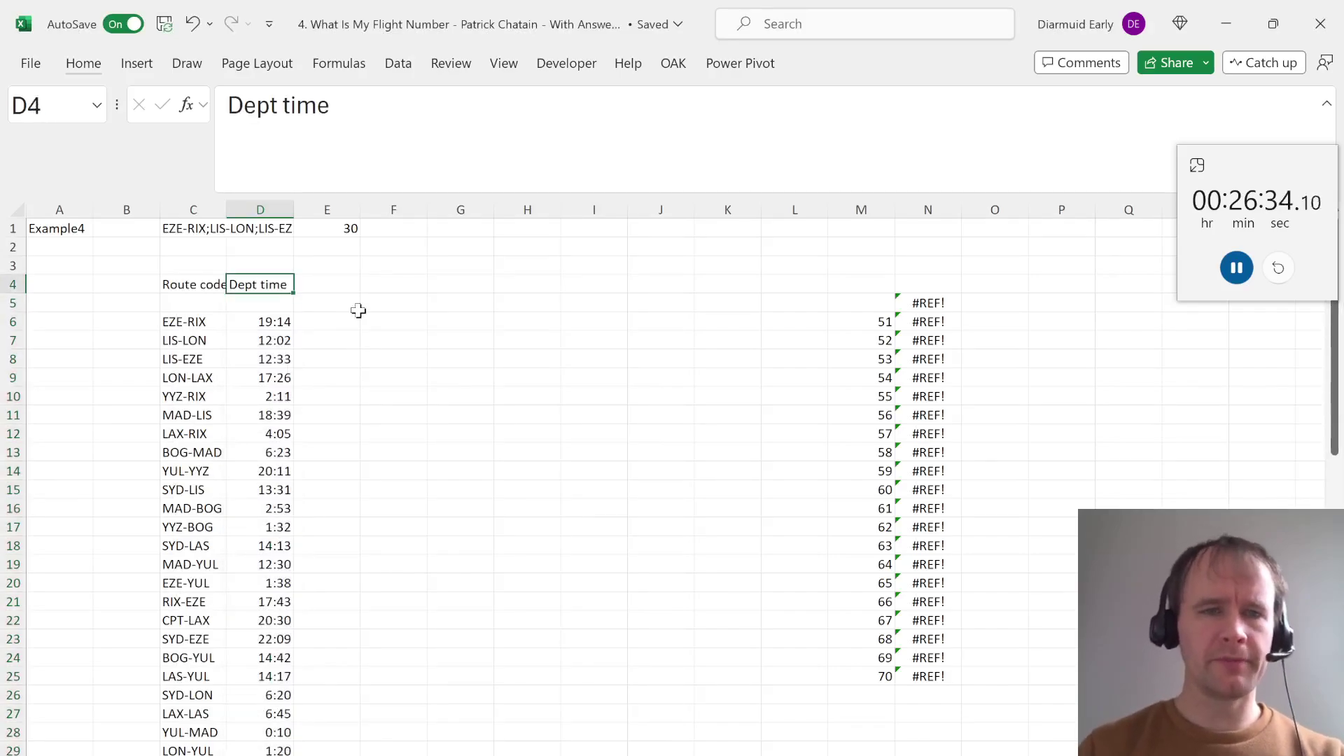
key(Right)
key(Left)
key(Left)
key(alt+h)
key(o)
key(i)
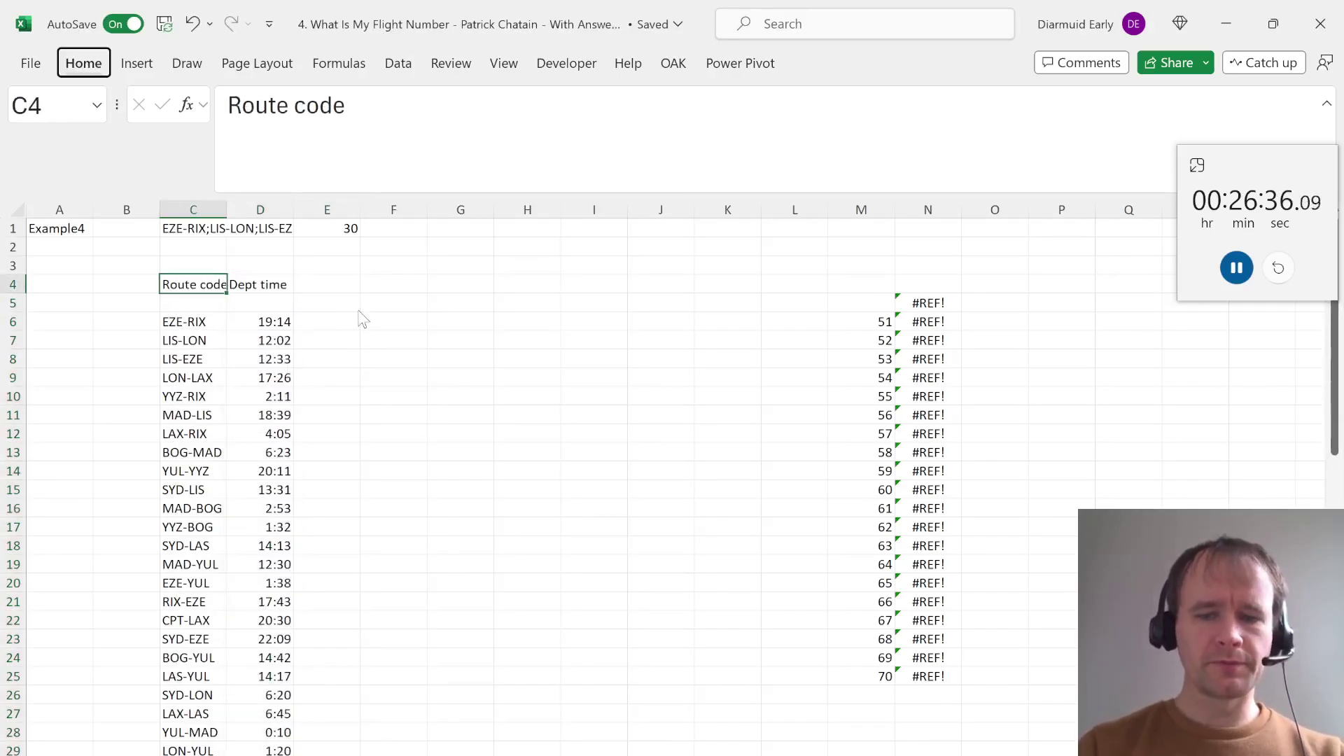
Add the headings "Reverse route" in E4, autofitting its column, and "Rev route time" in F4
key(Right)
key(Down)
key(Down)
key(Right)
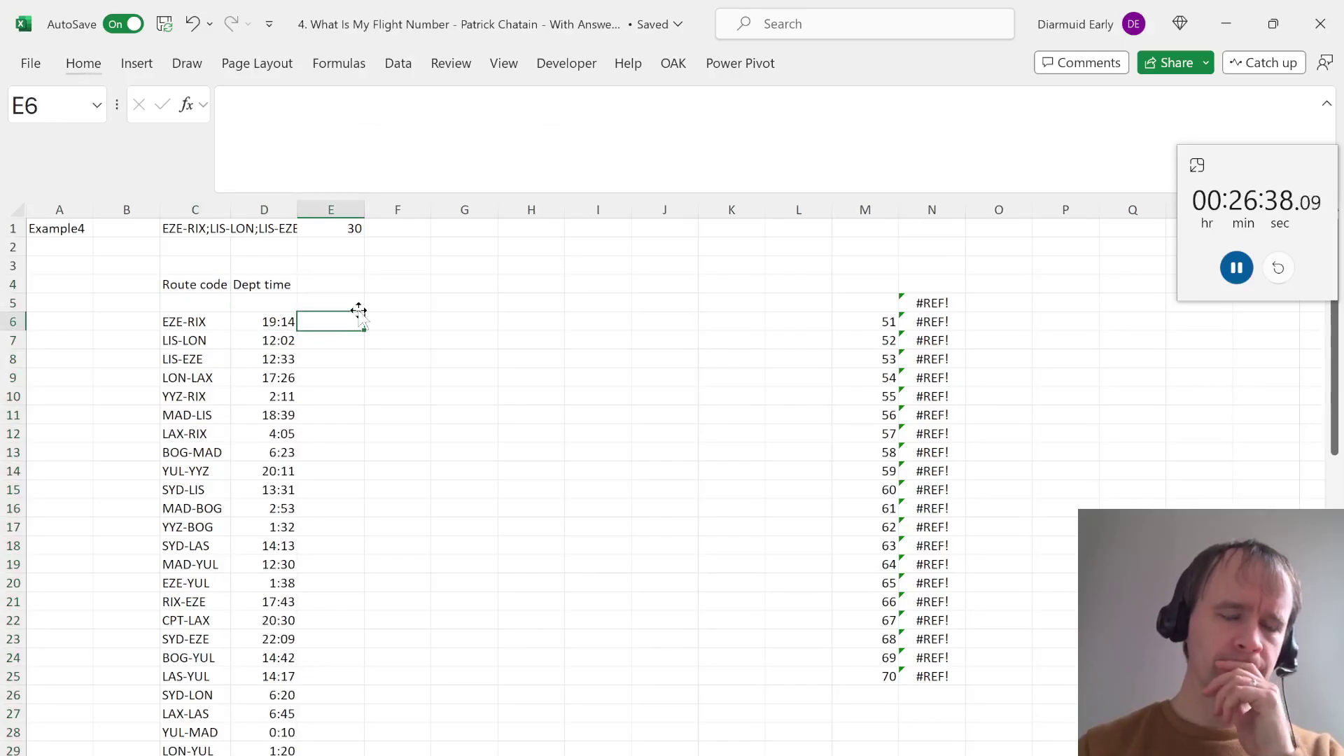
key(Up)
key(Up)
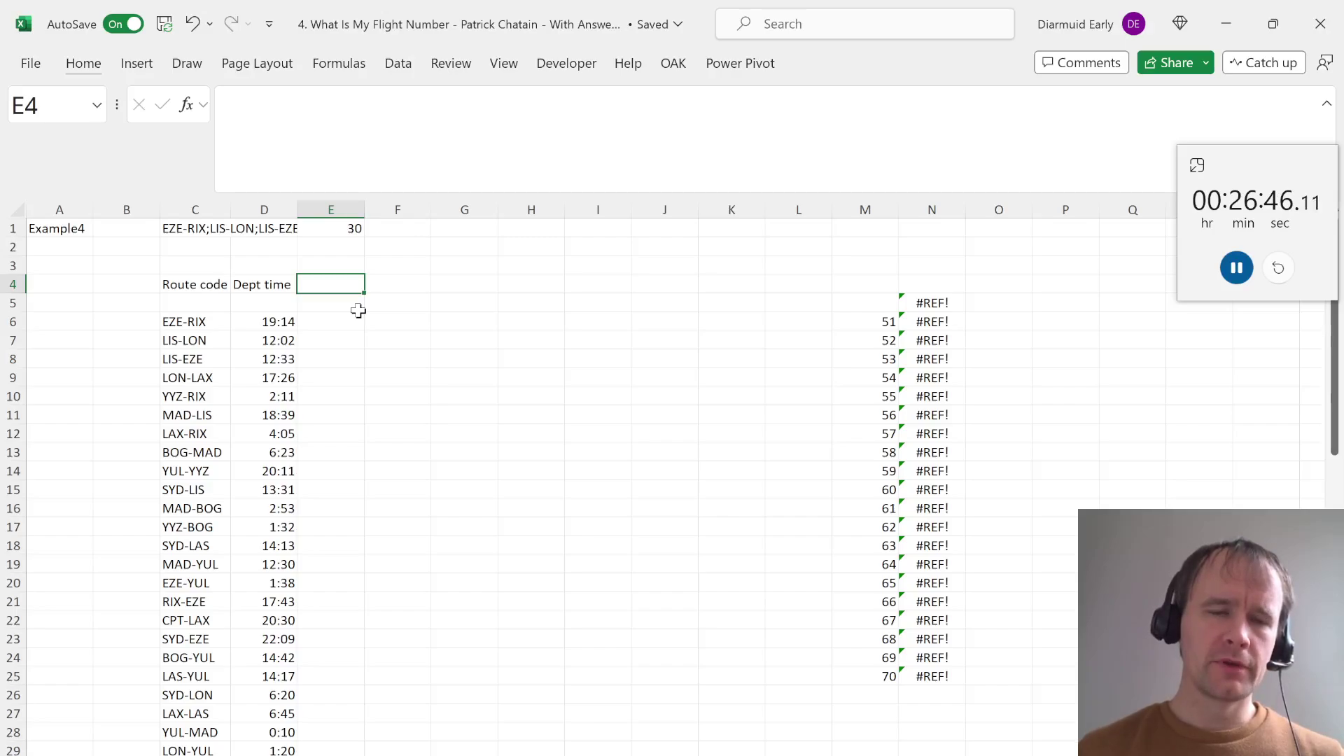
text(Rev)
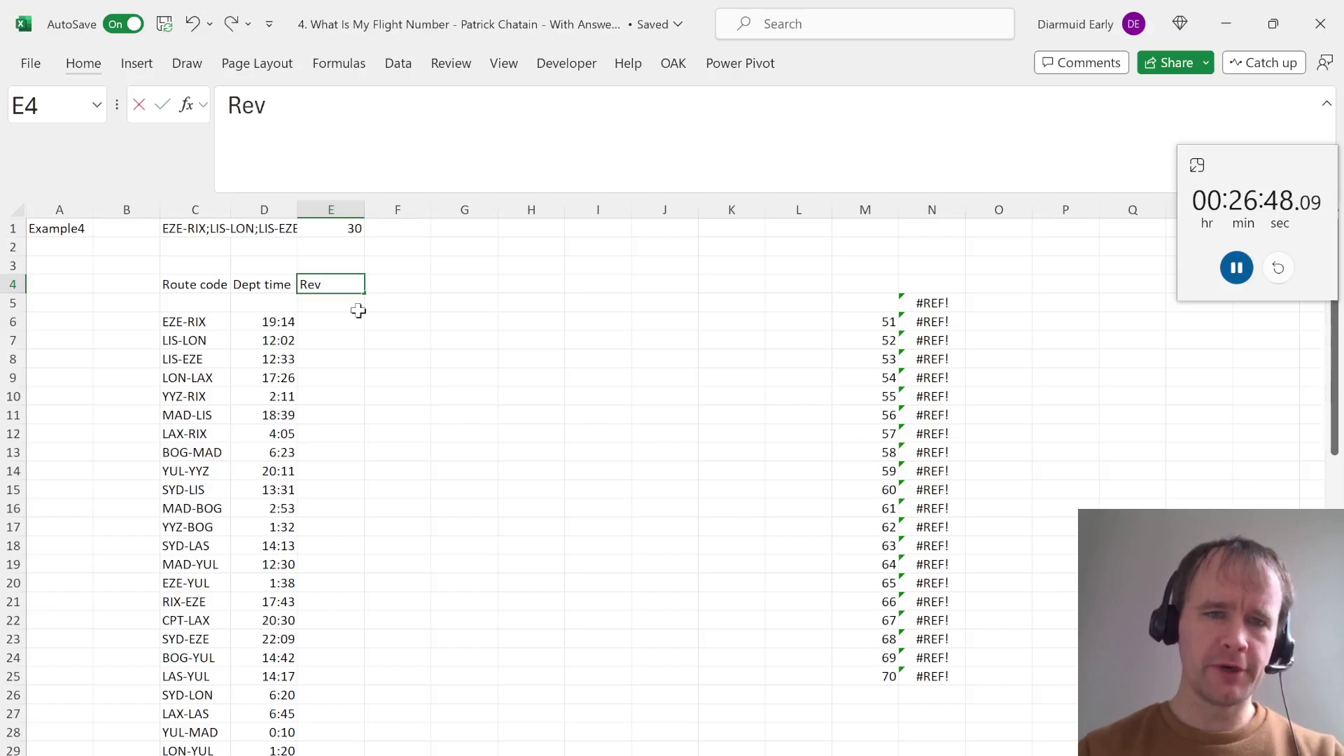
text(erse route)
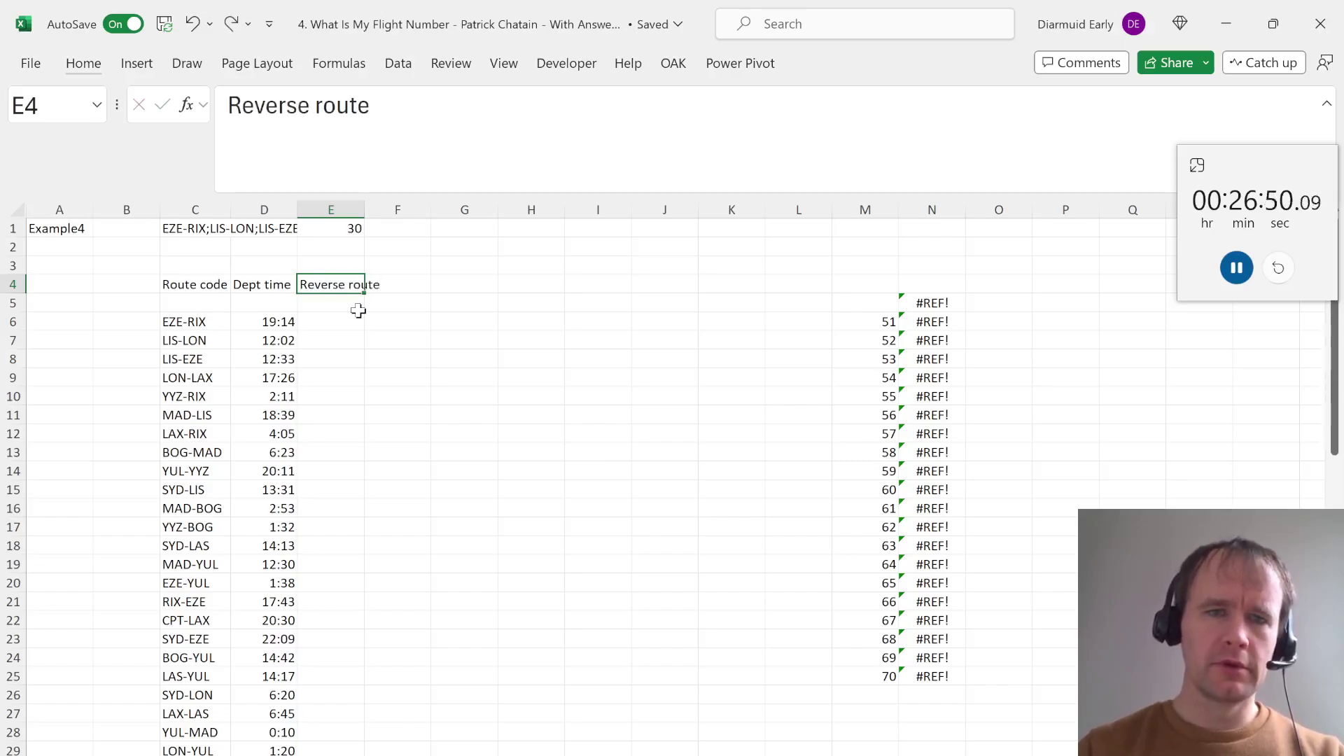
key(ctrl+Return)
key(alt+h)
key(o)
key(i)
key(Right)
text(Rev route time)
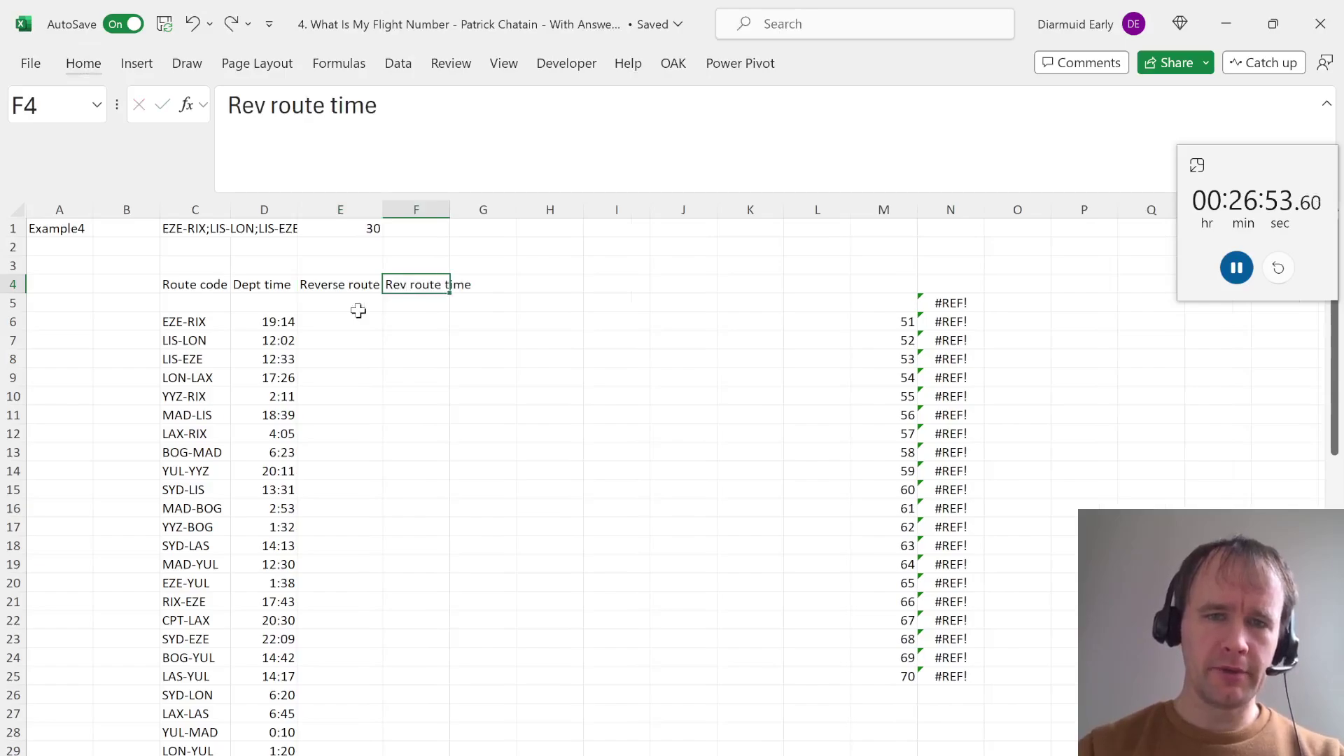
key(Up)
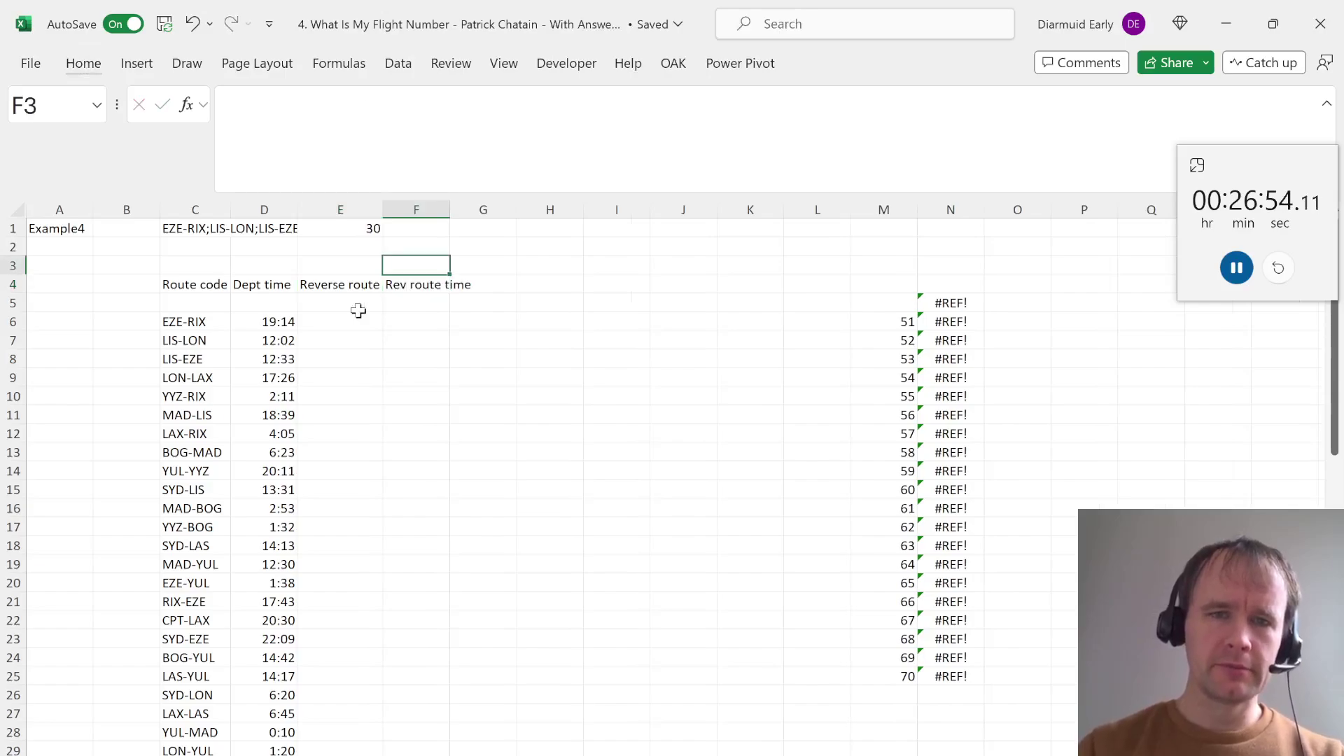
Autofit column F to the "Rev route time" heading in F4
key(Down)
key(alt+h)
key(o)
key(i)
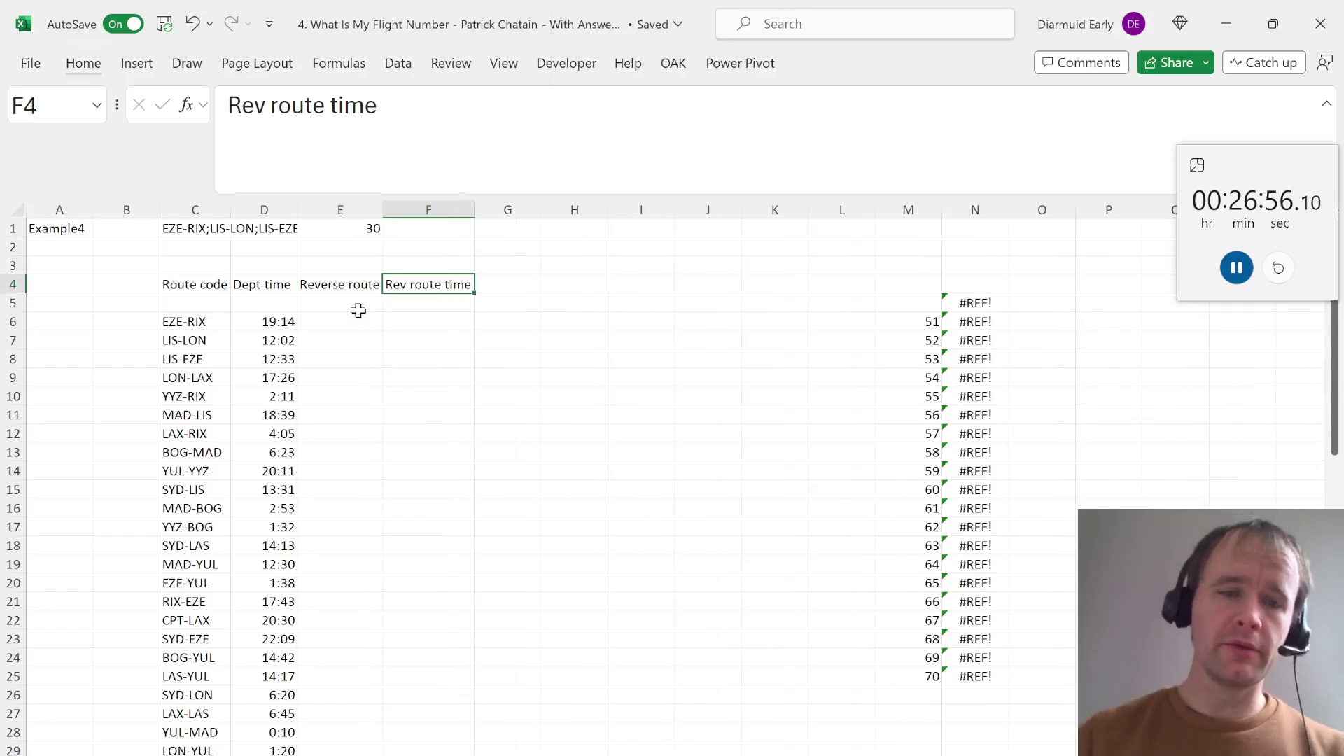
key(Down)
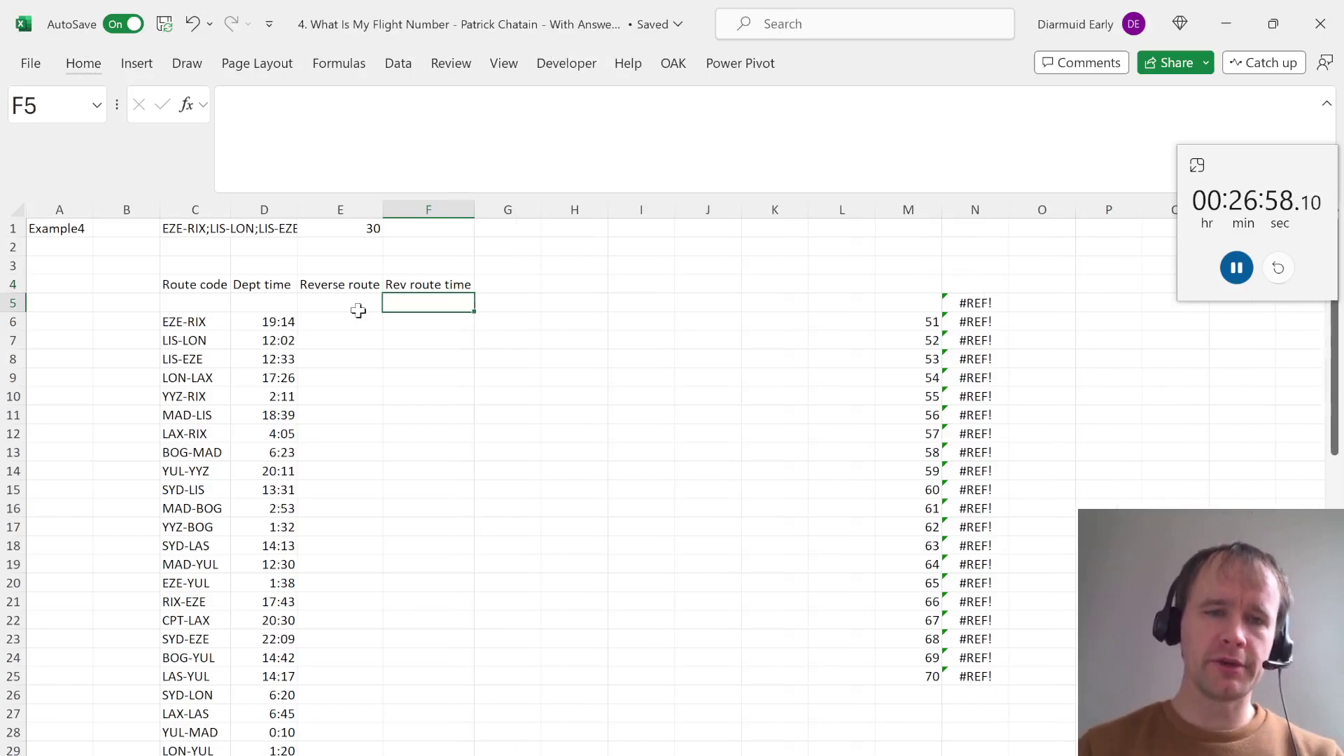
click(280, 326)
ctrl+click(411, 320)
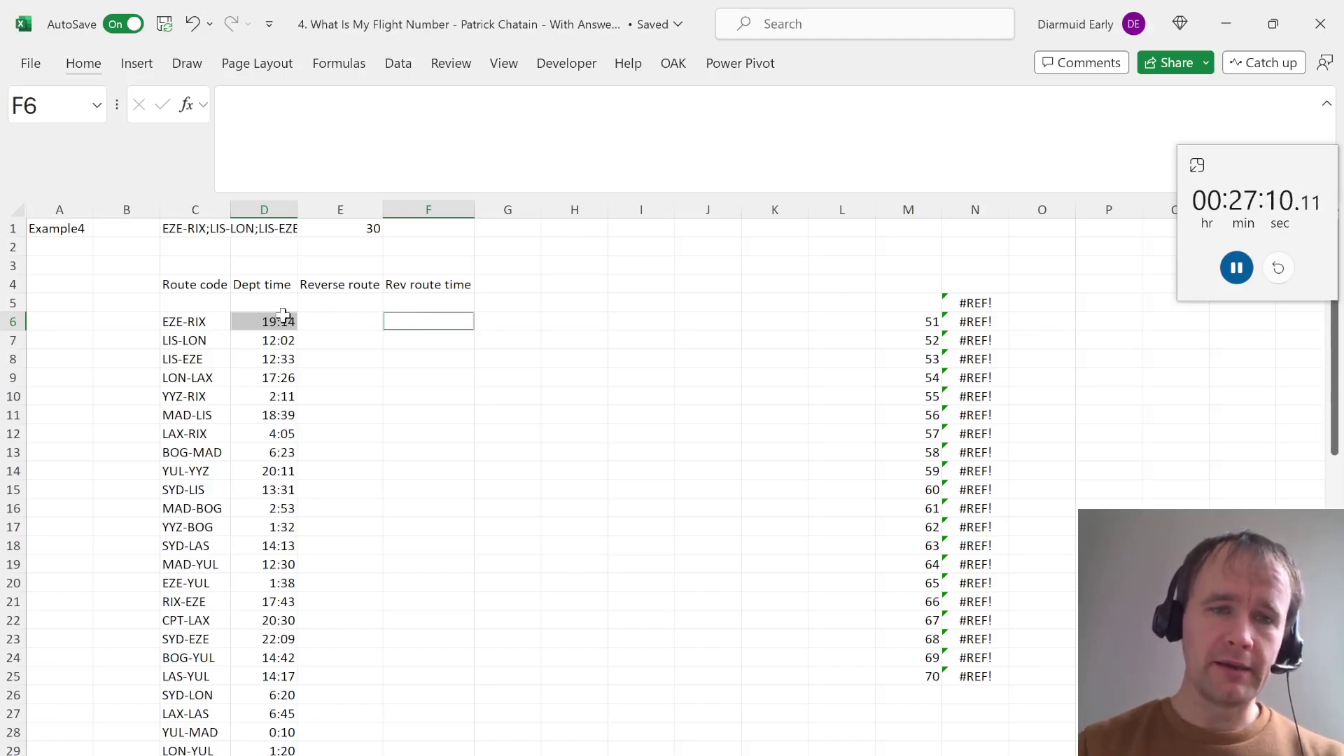
ctrl+click(411, 319)
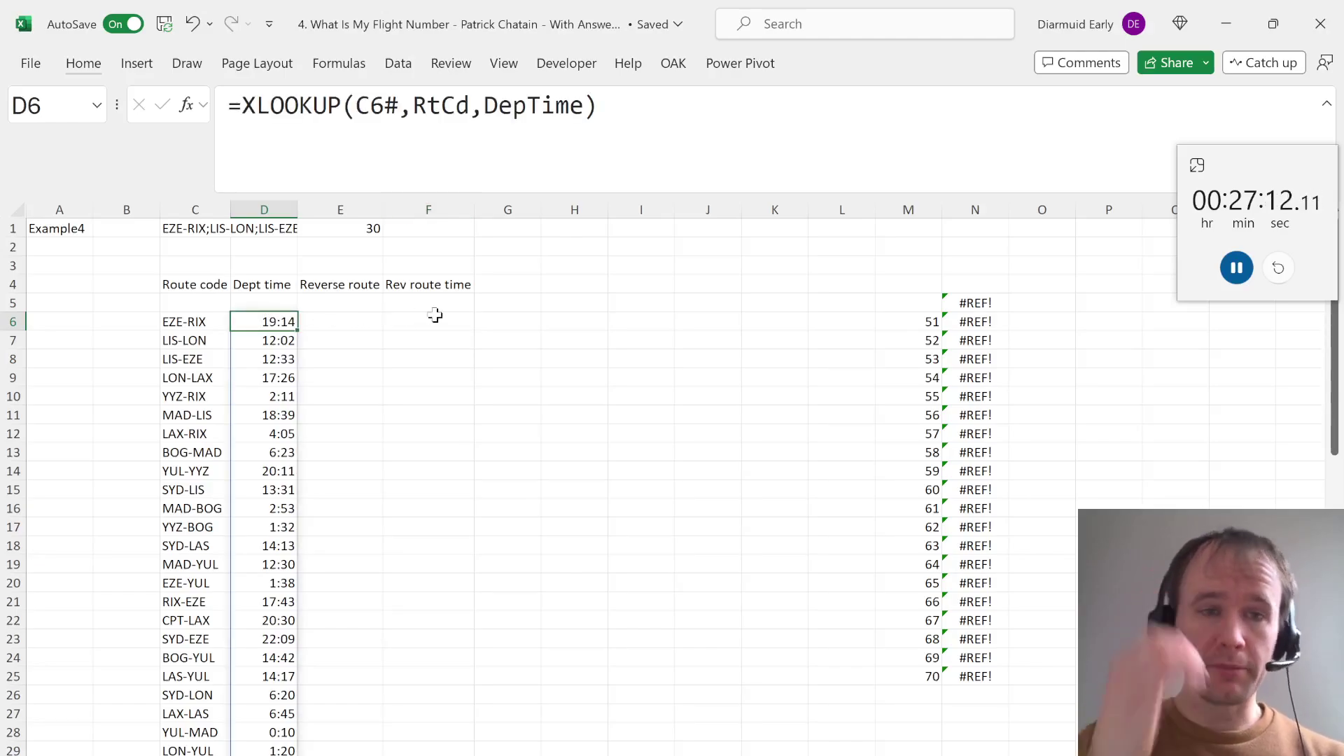
click(183, 320)
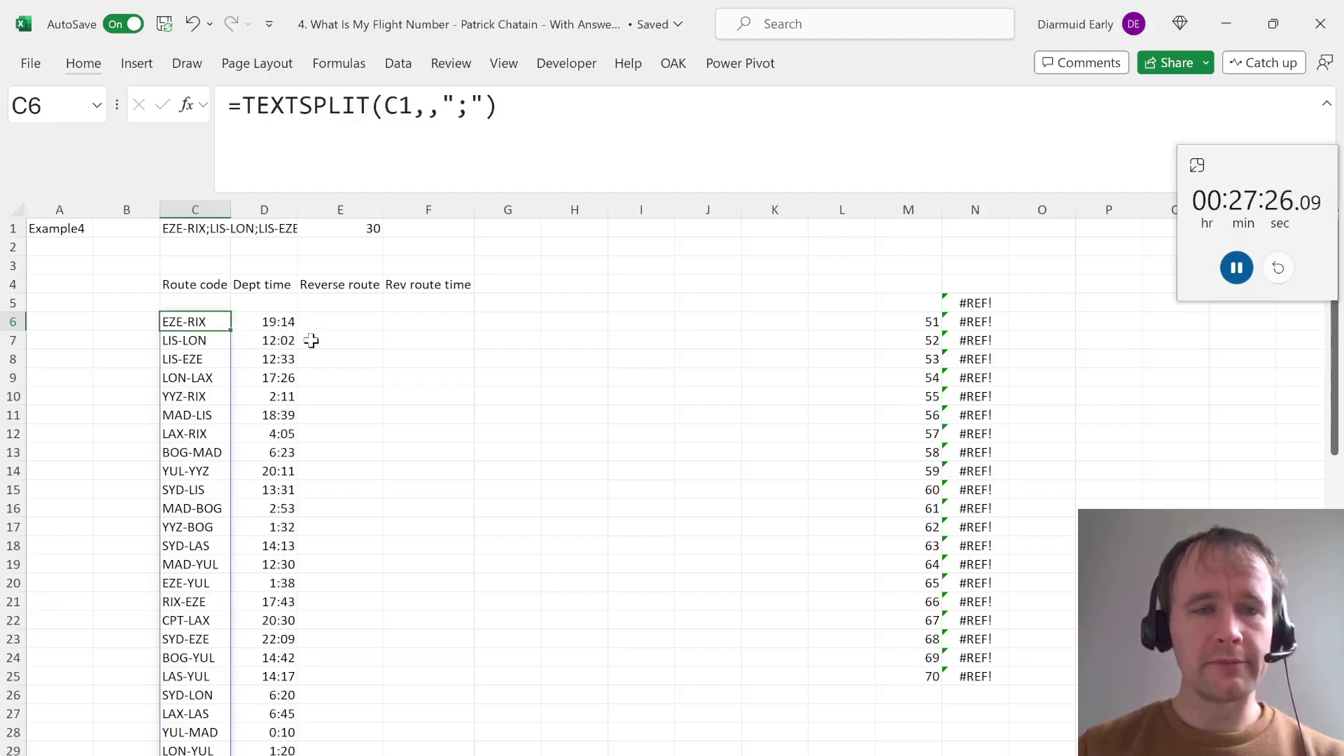
Build the reversed route codes in E6 with =RIGHT(C6#,3)&"-"&LEFT(C6#,3)
click(360, 326)
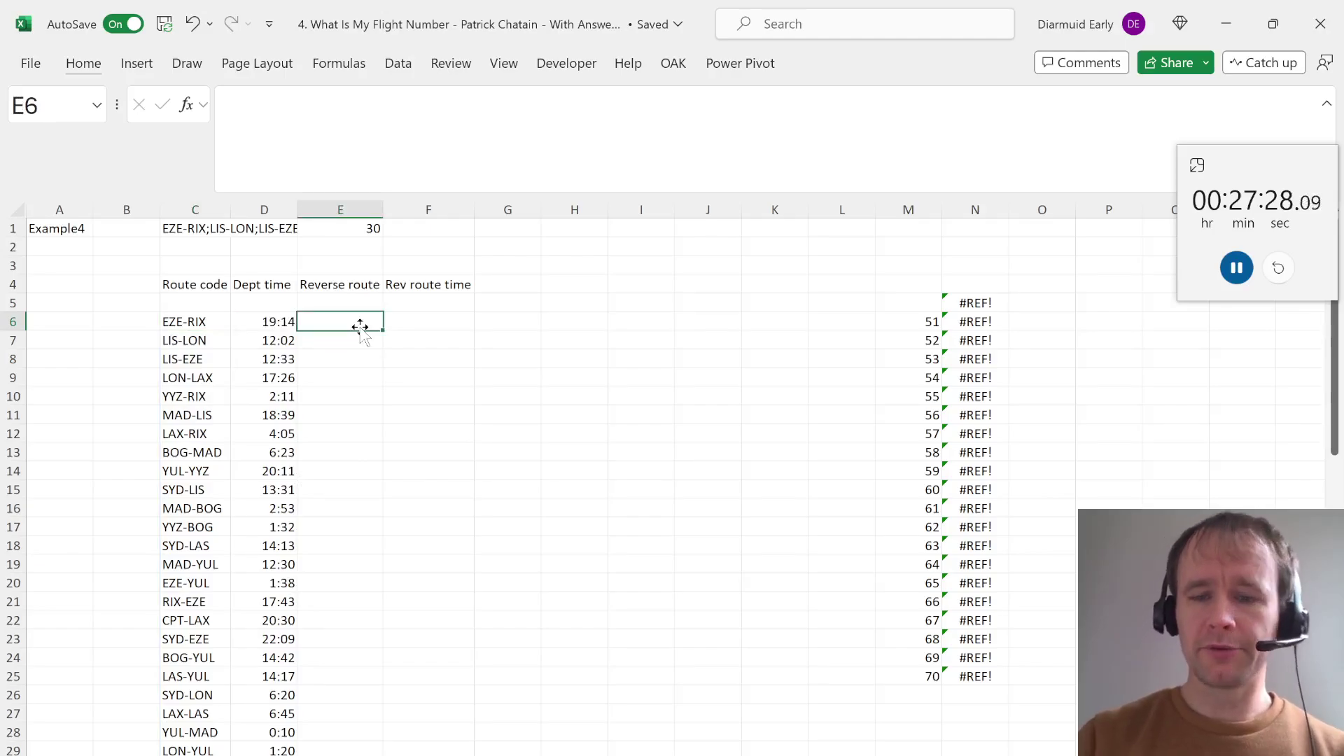
text(=)
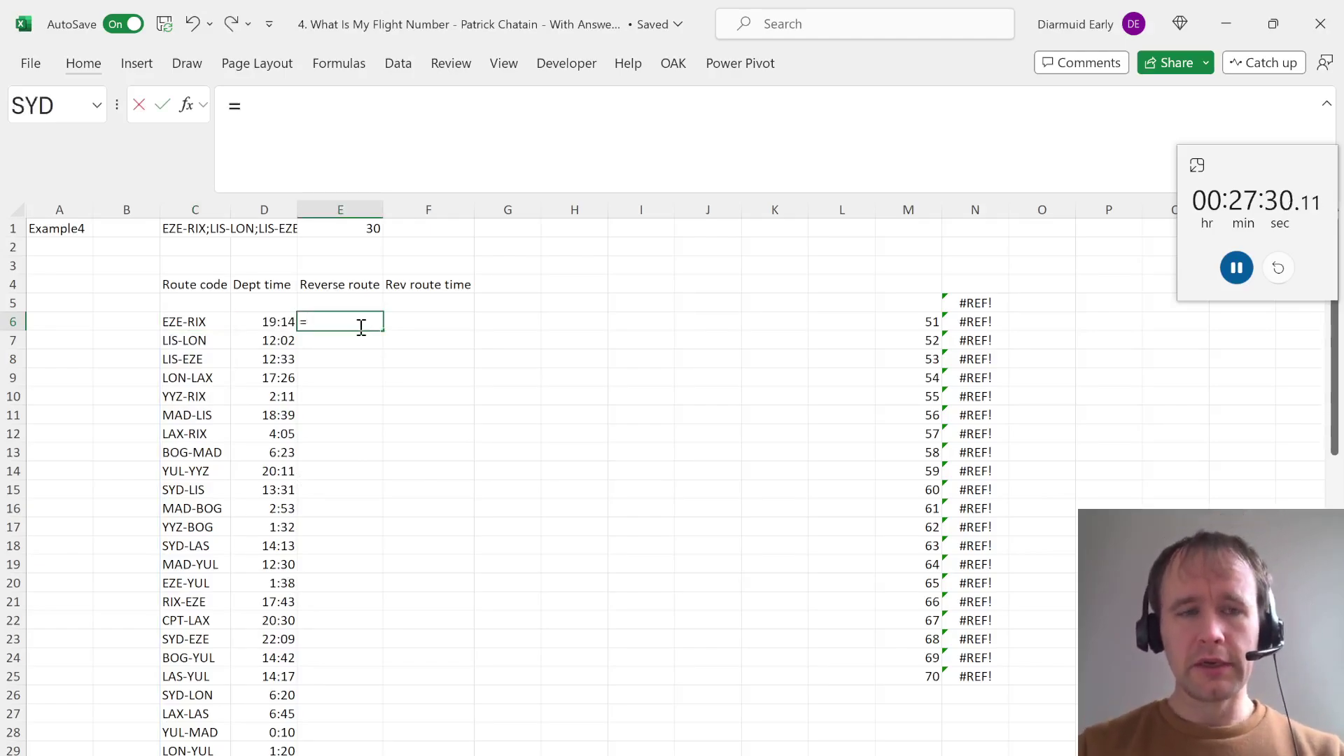
text(rig)
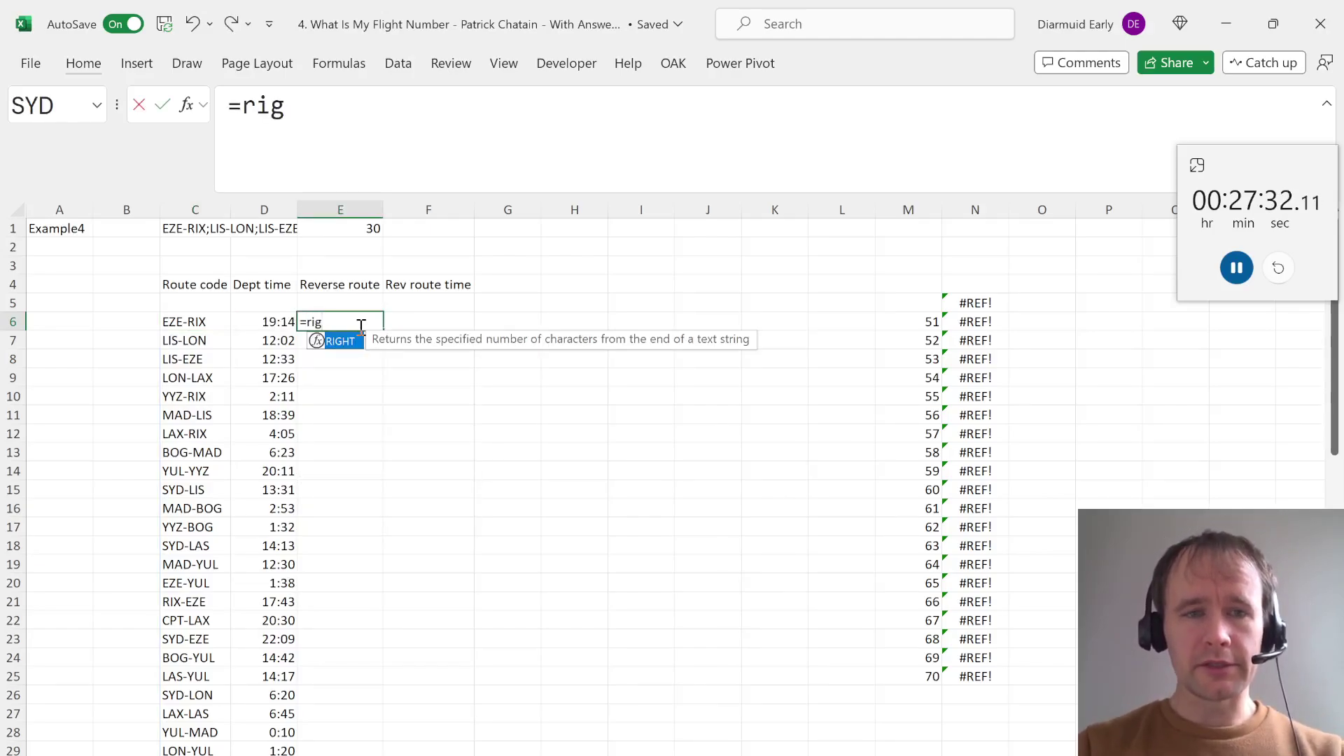
key(Tab)
key(Left)
key(Left)
key(ctrl+shift+Down)
text(,3)
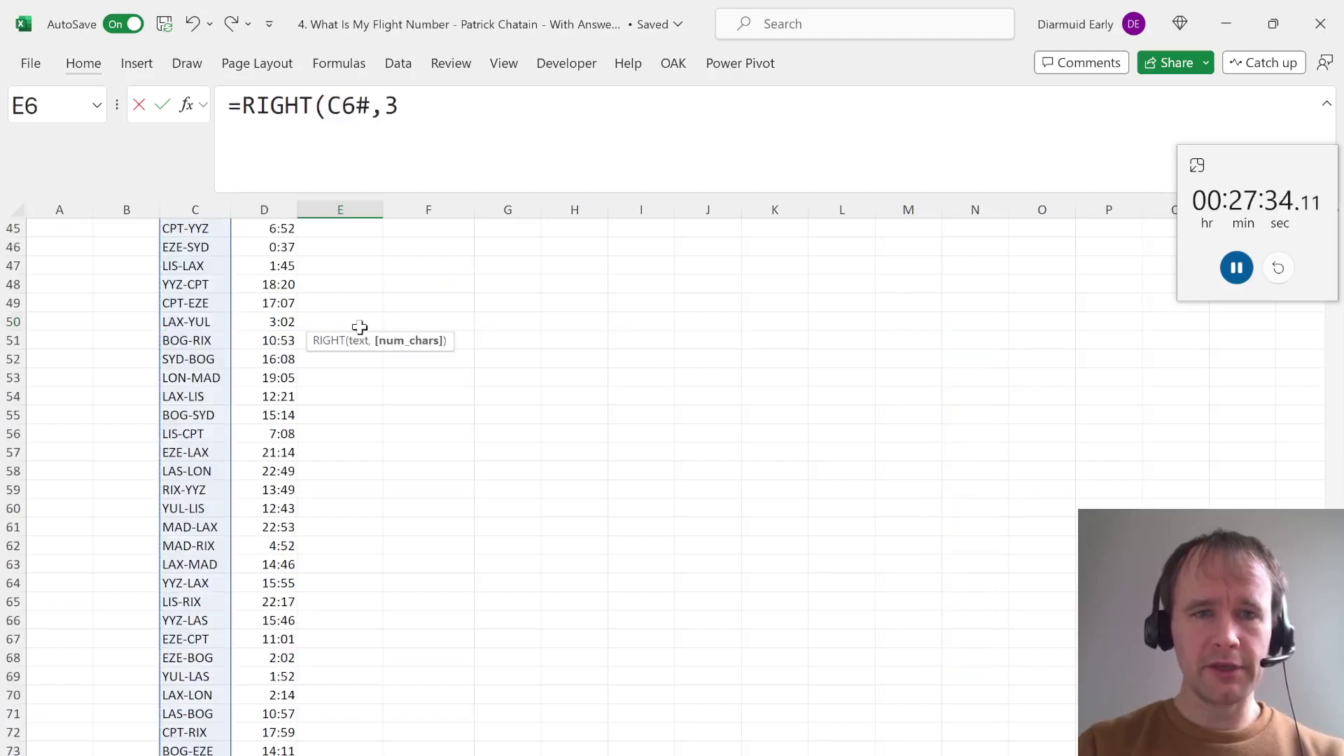
text())
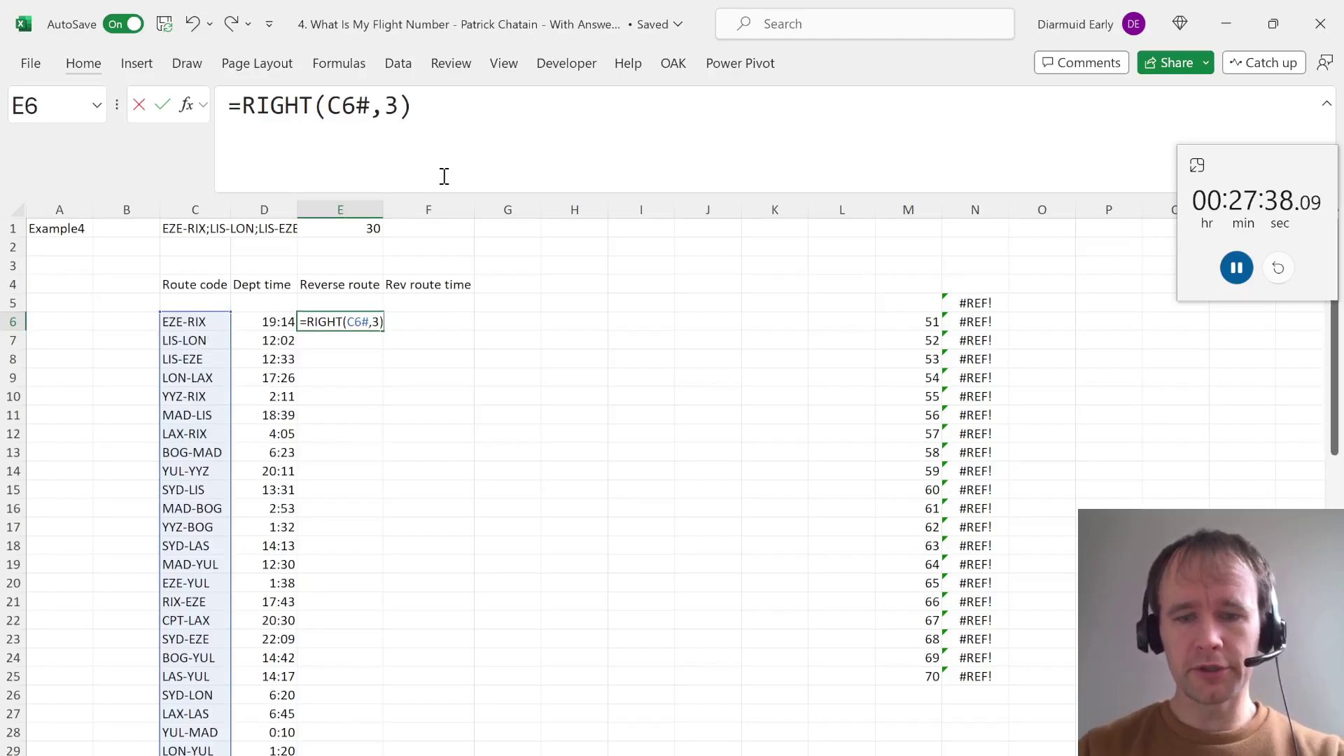
text(&"-"&)
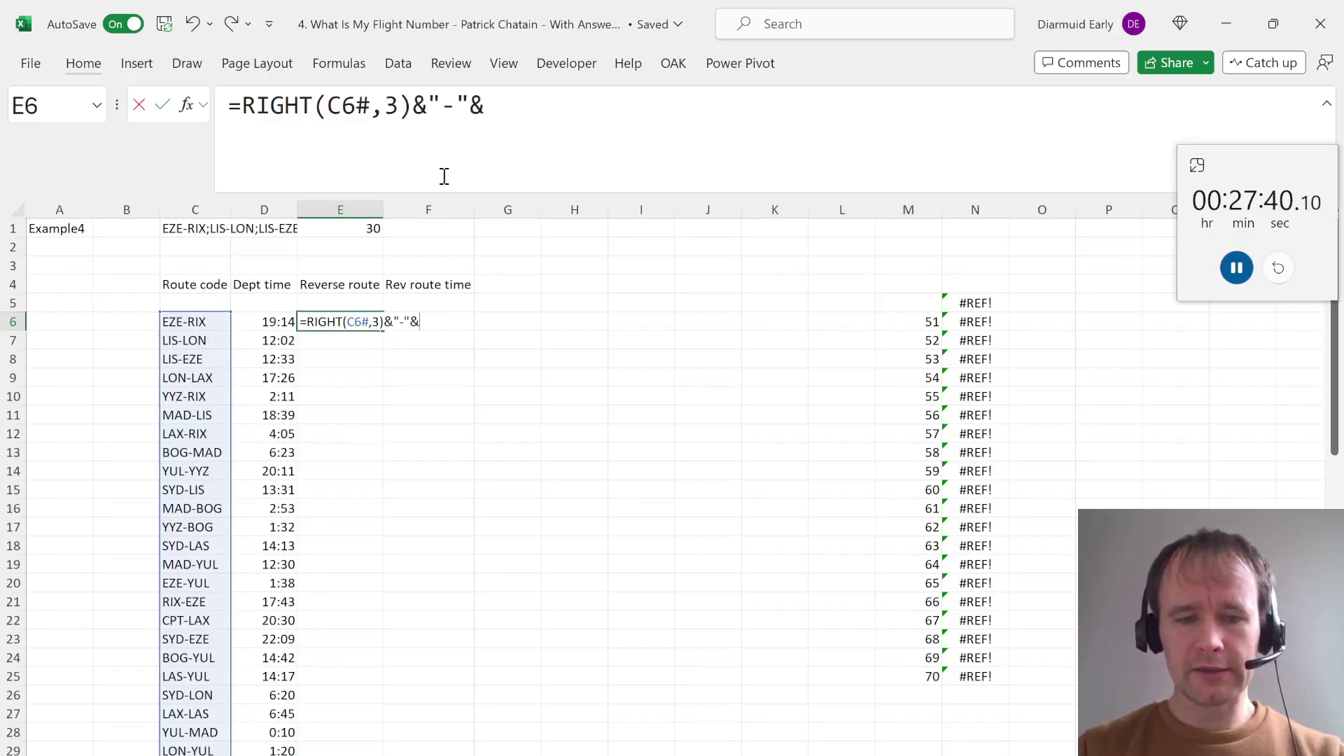
text(LEFT(C6#,)
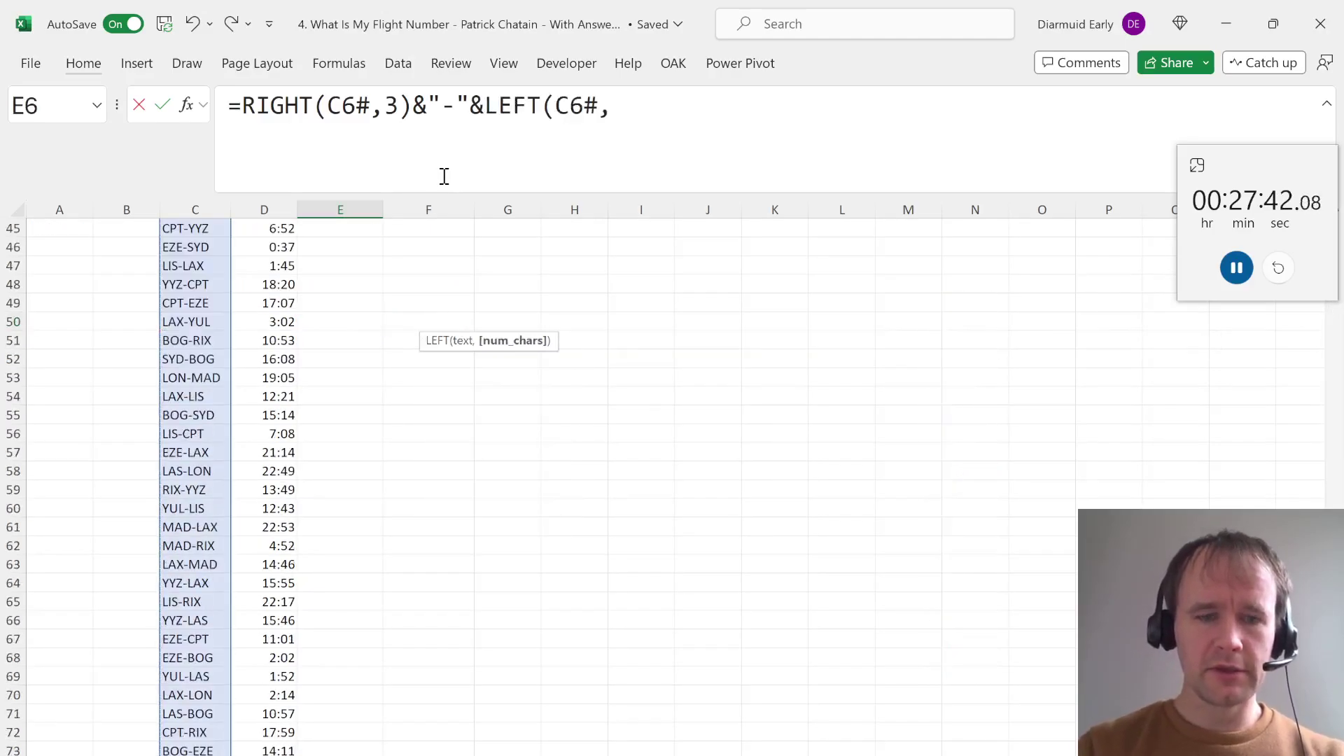
text(3))
key(Return)
key(Up)
key(Up)
key(Up)
key(Down)
key(Down)
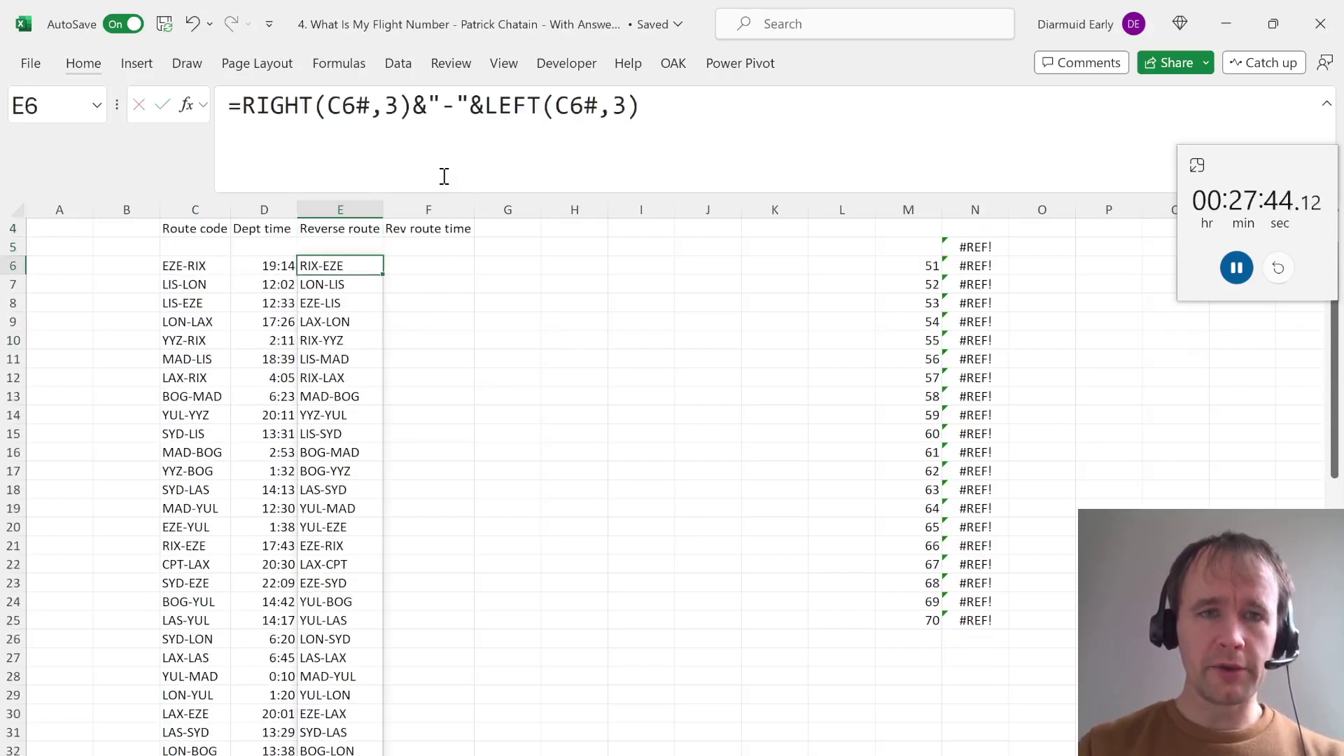
key(Right)
text(=)
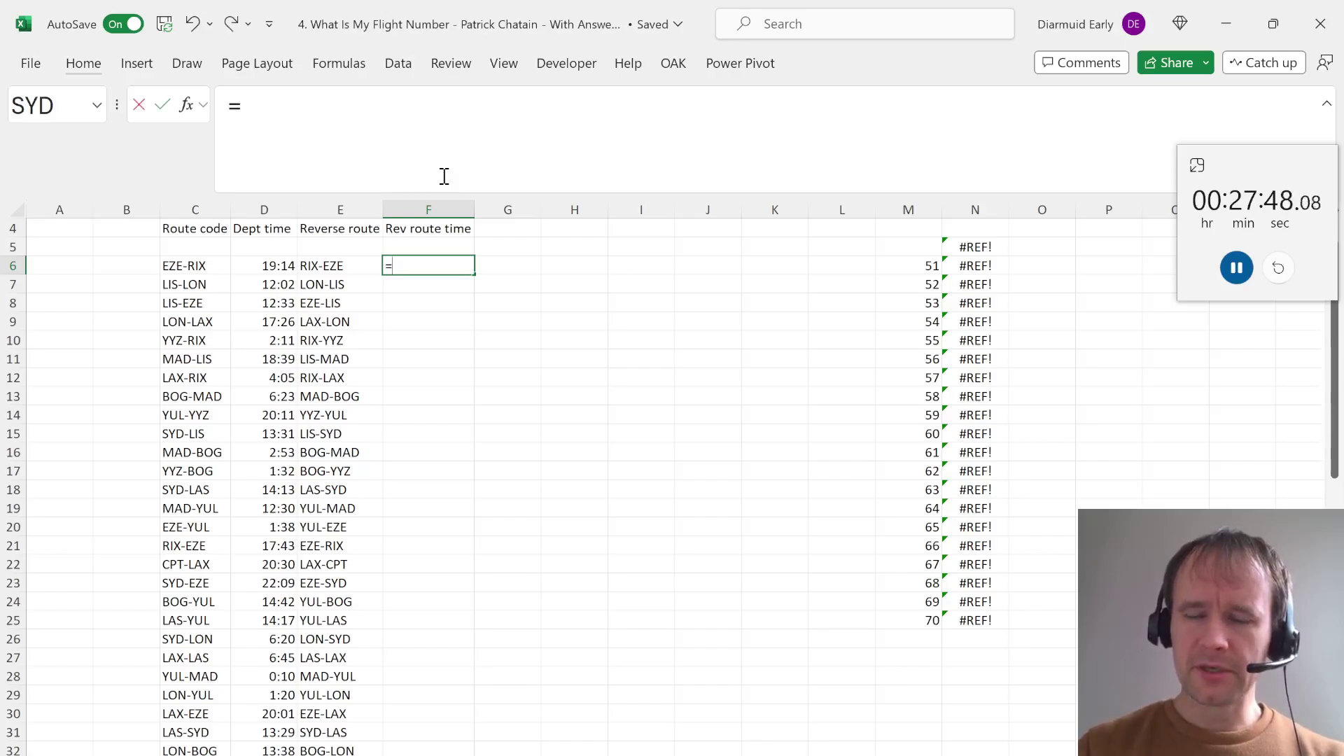
key(Escape)
key(Left)
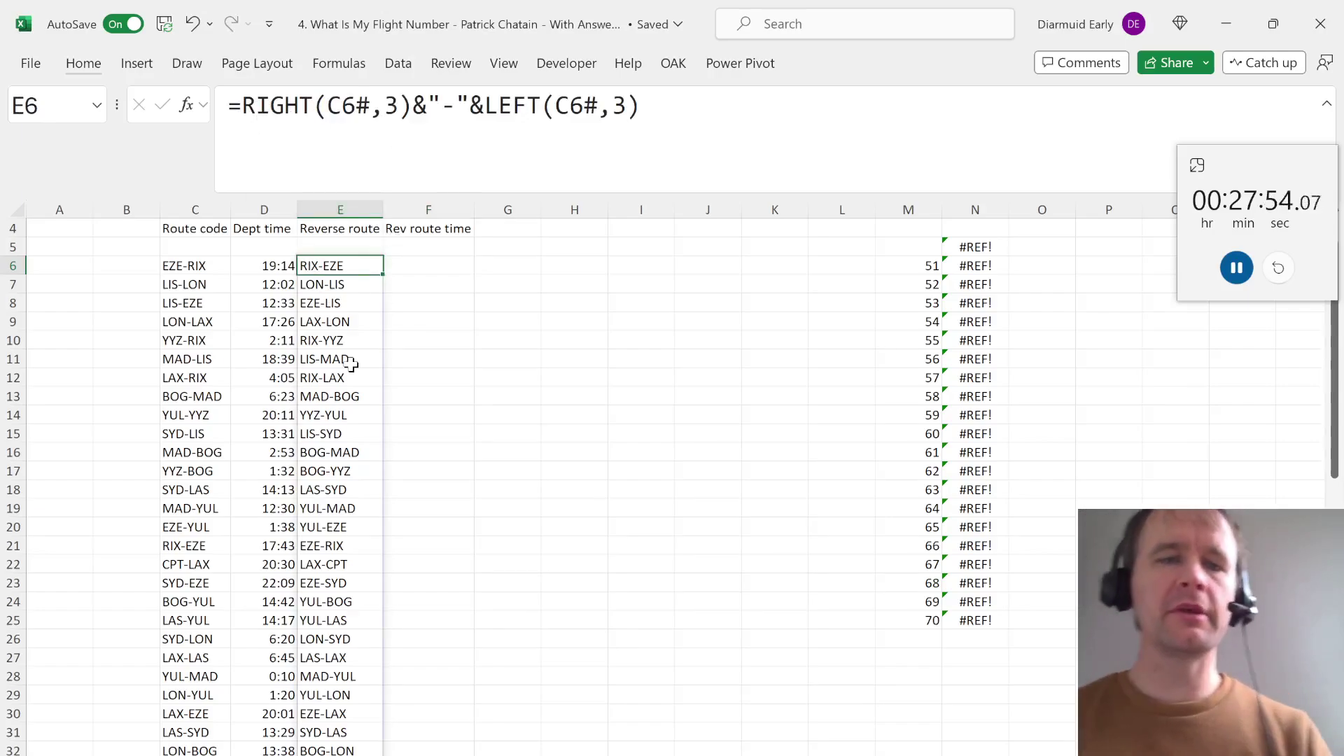
key(Right)
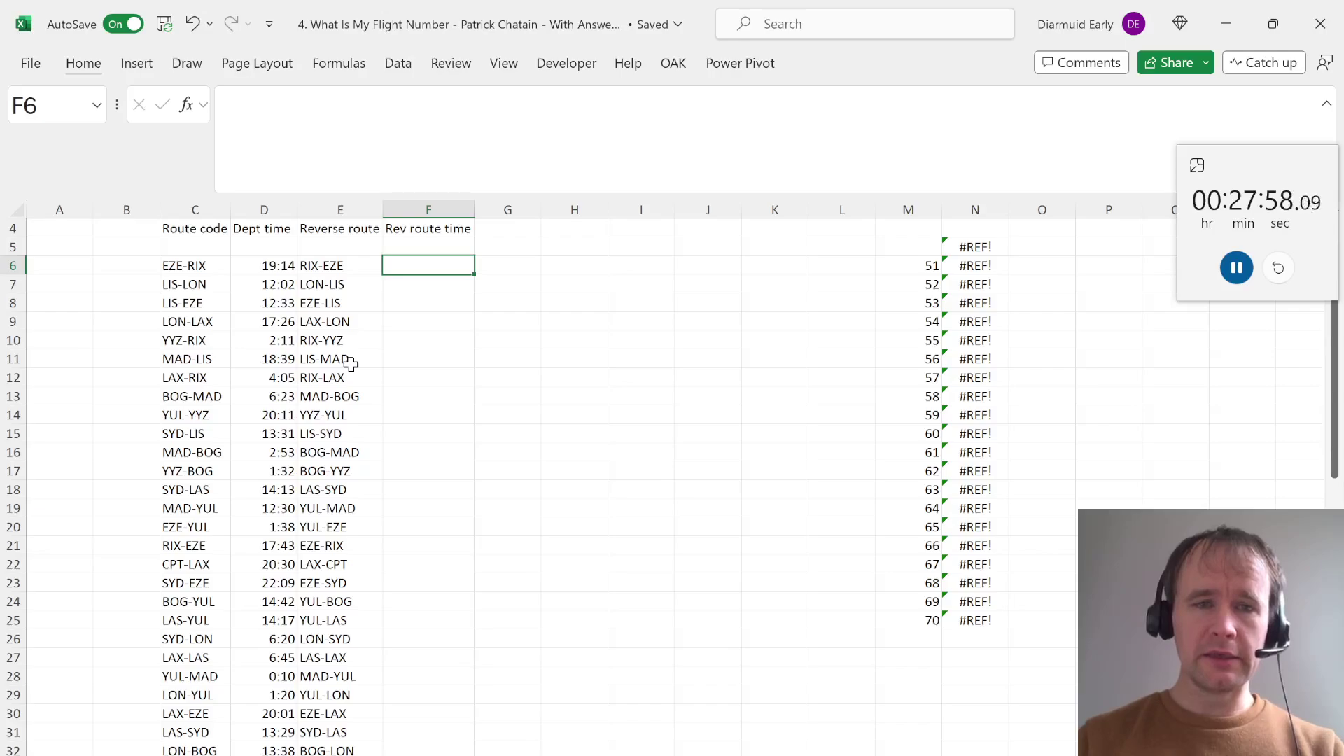
key(shift+Up)
key(shift+Up)
key(shift+Up)
key(shift+Up)
key(shift+Up)
key(Left)
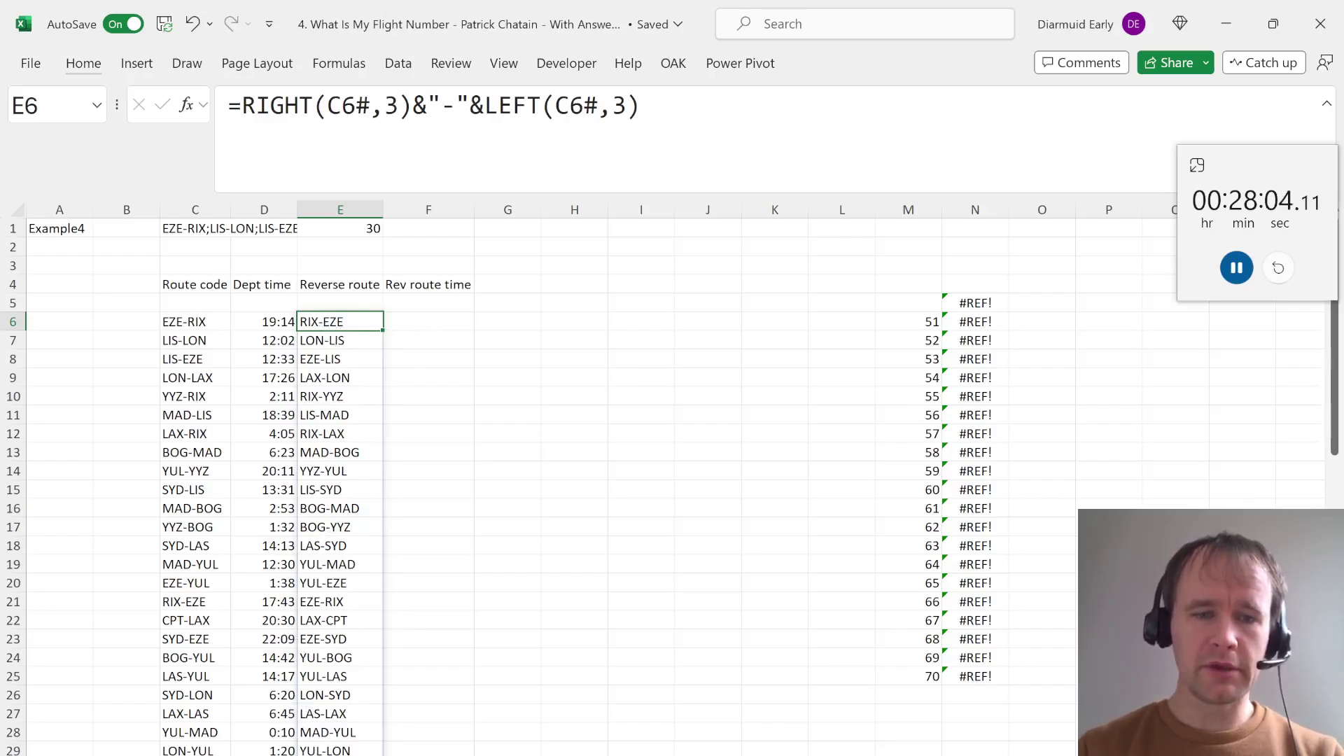
Check the full route list on the flight data sheet against the route codes spilled from C6
key(ctrl+Page_Up)
key(ctrl+Page_Down)
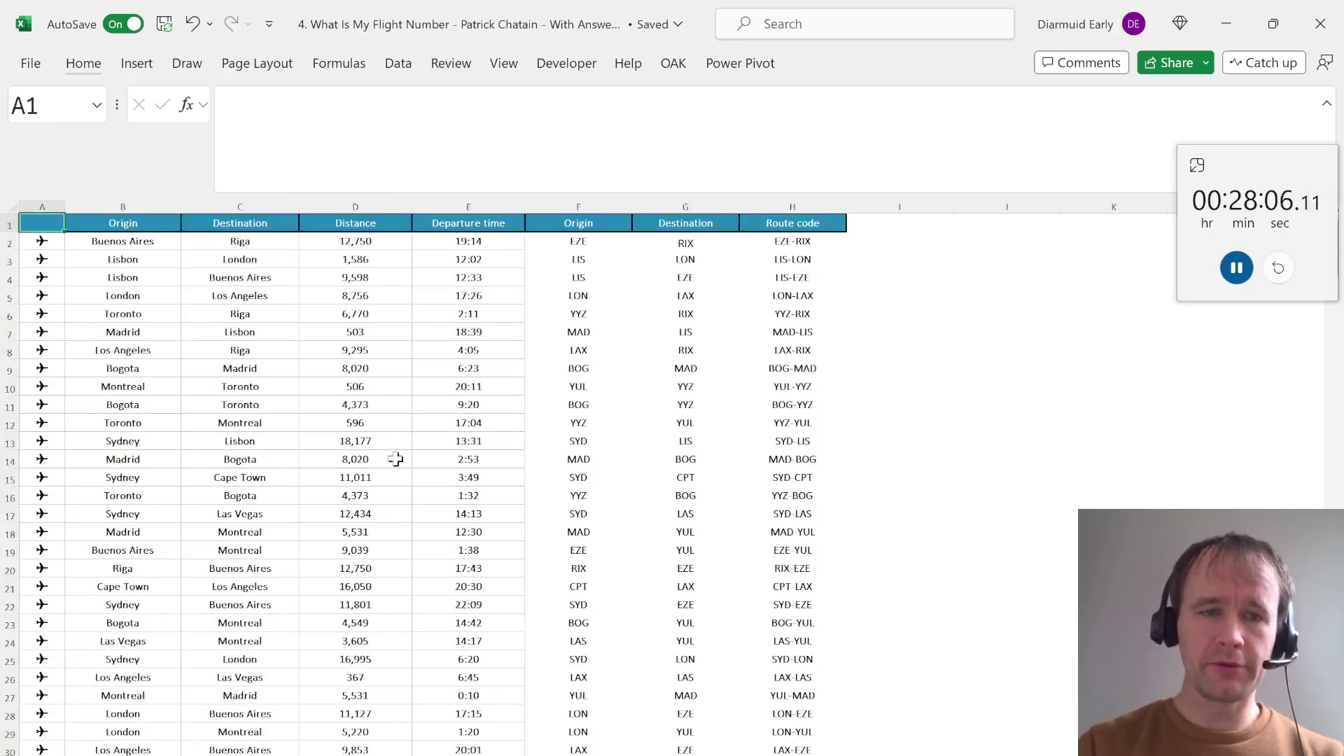
key(ctrl+Page_Up)
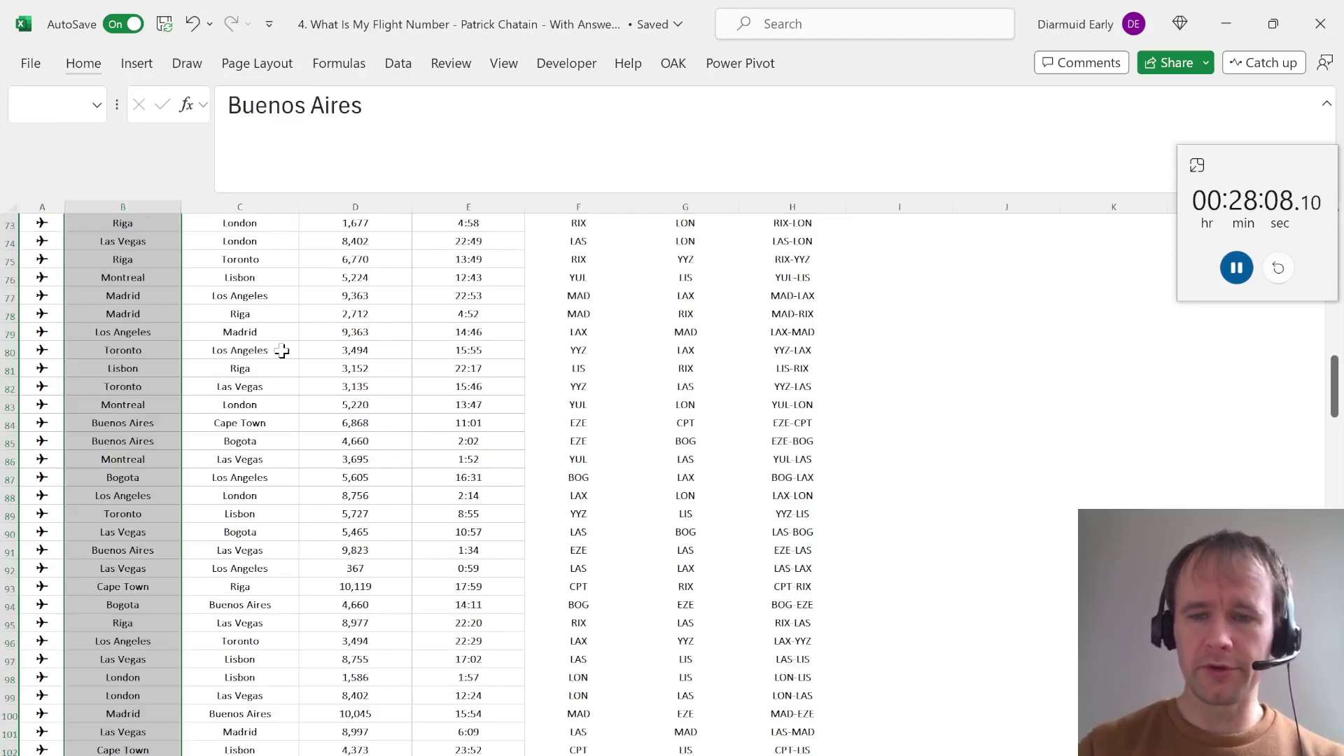
key(ctrl+Page_Down)
key(ctrl+Page_Down)
key(ctrl+Page_Down)
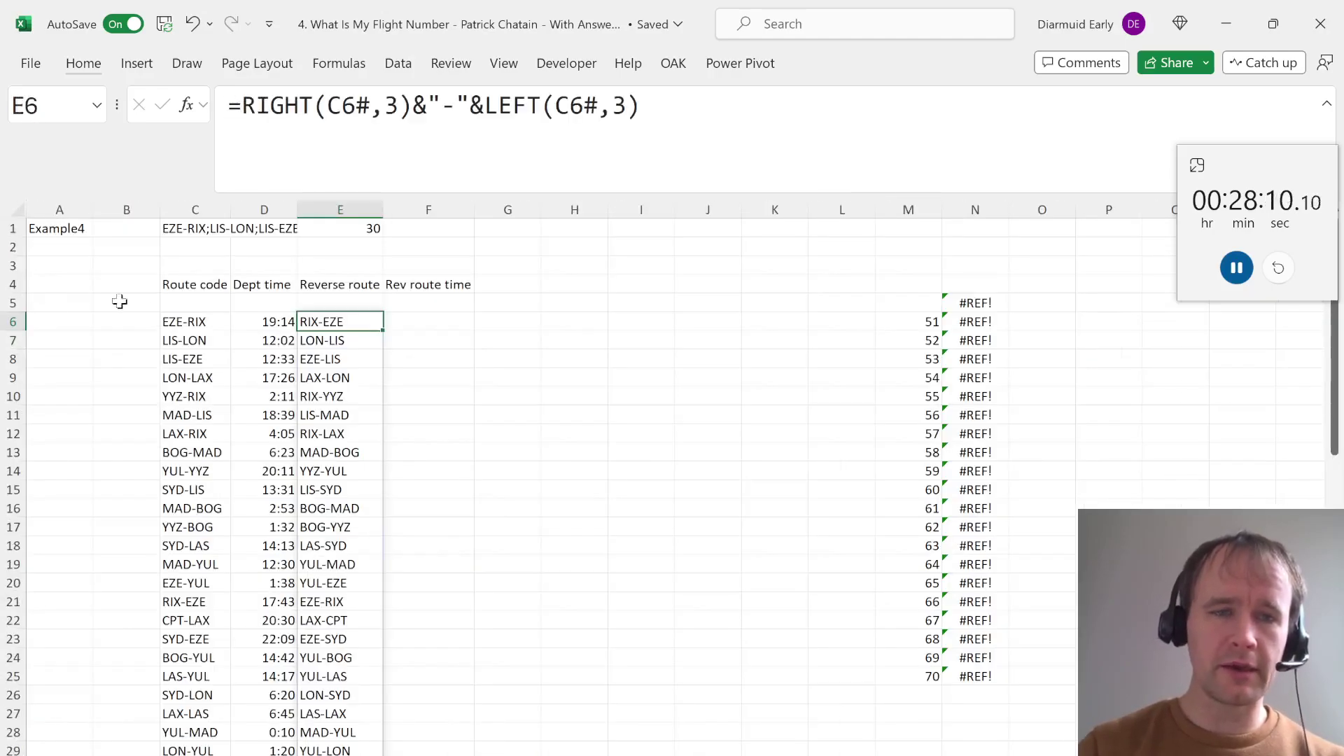
click(203, 322)
key(ctrl+shift+Down)
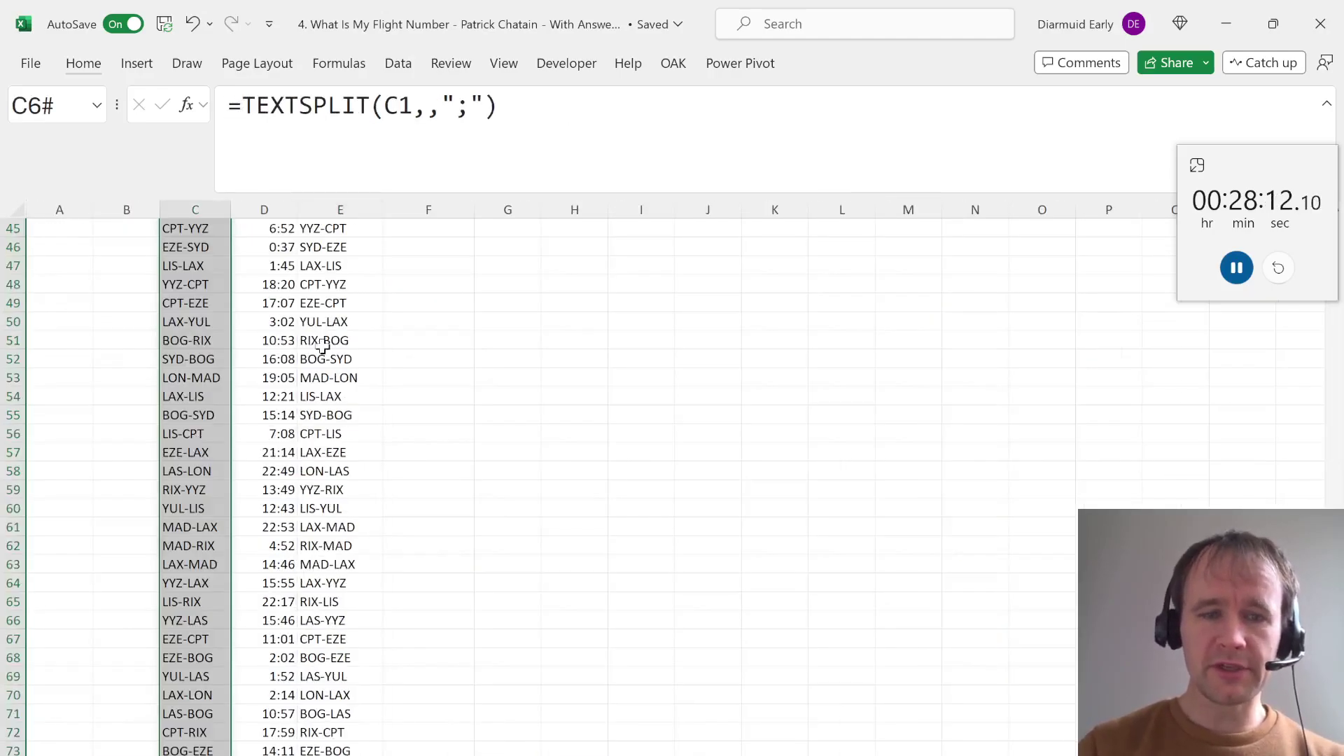
scroll(315, 350, up, 15)
Look up each reverse route's departure time in F6 with =XLOOKUP(E6#,C6#,D6#,"n/a")
click(403, 321)
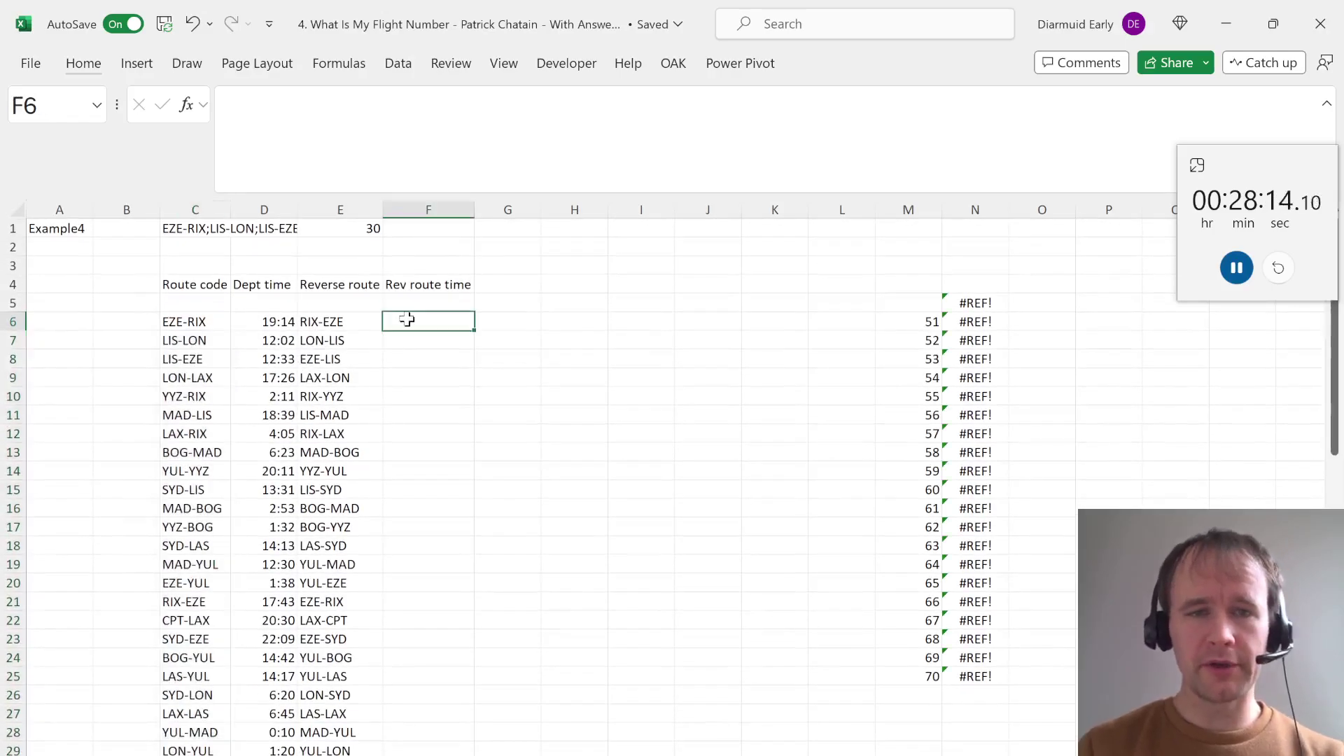
text(=xl)
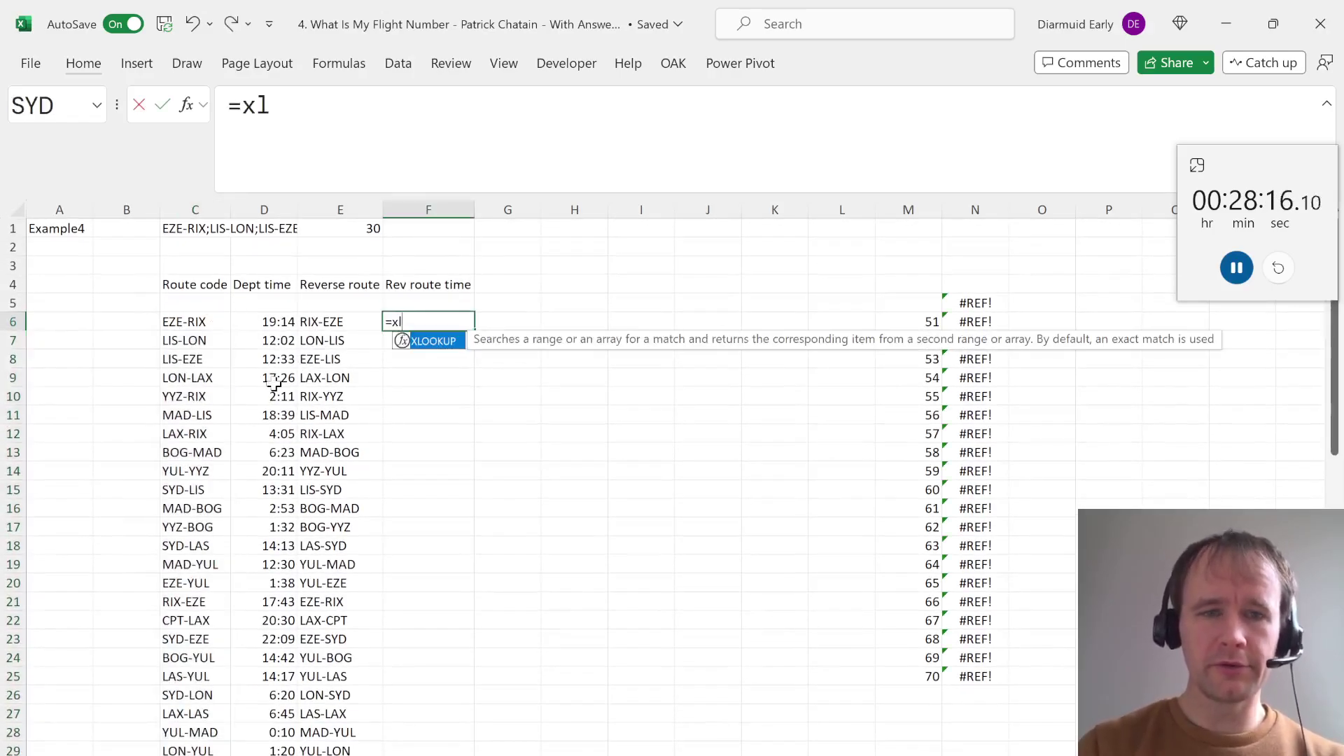
key(Tab)
key(Left)
key(ctrl+shift+Down)
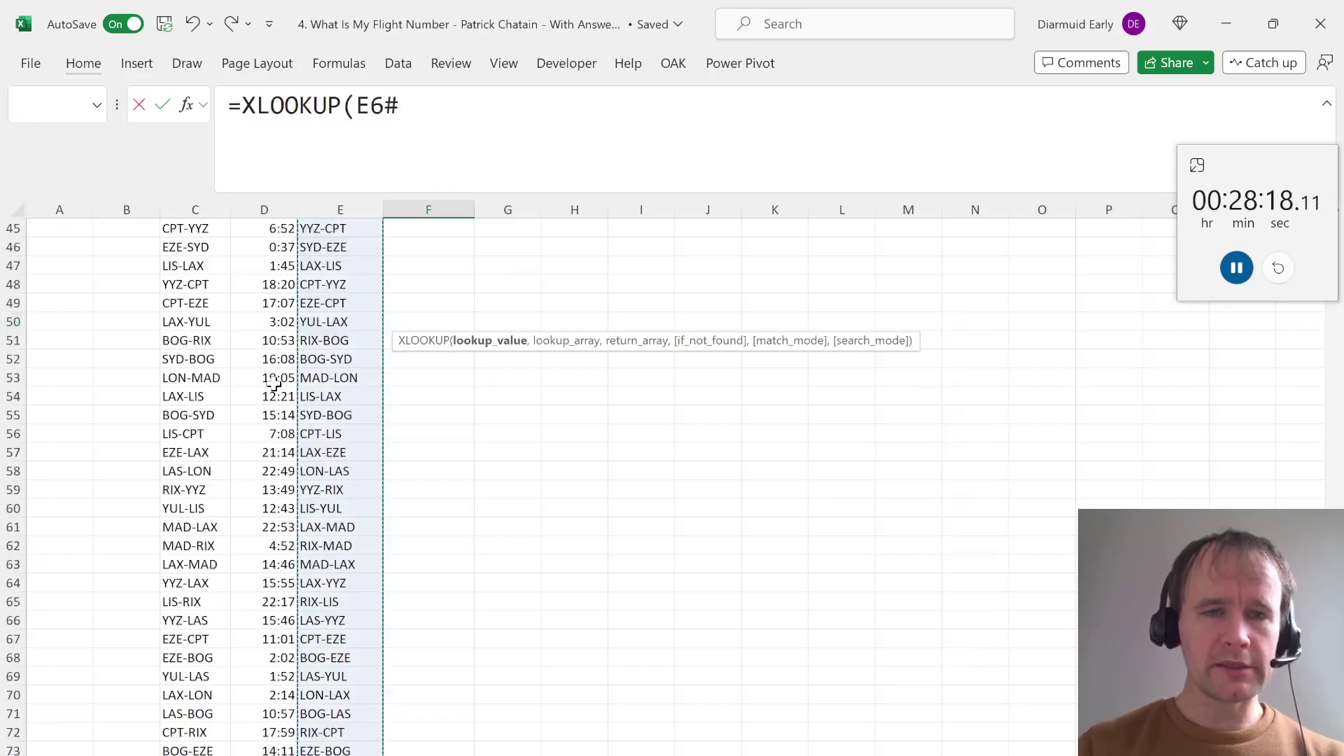
text(,)
key(Left)
key(Left)
key(Left)
key(Up)
key(Down)
key(ctrl+shift+Down)
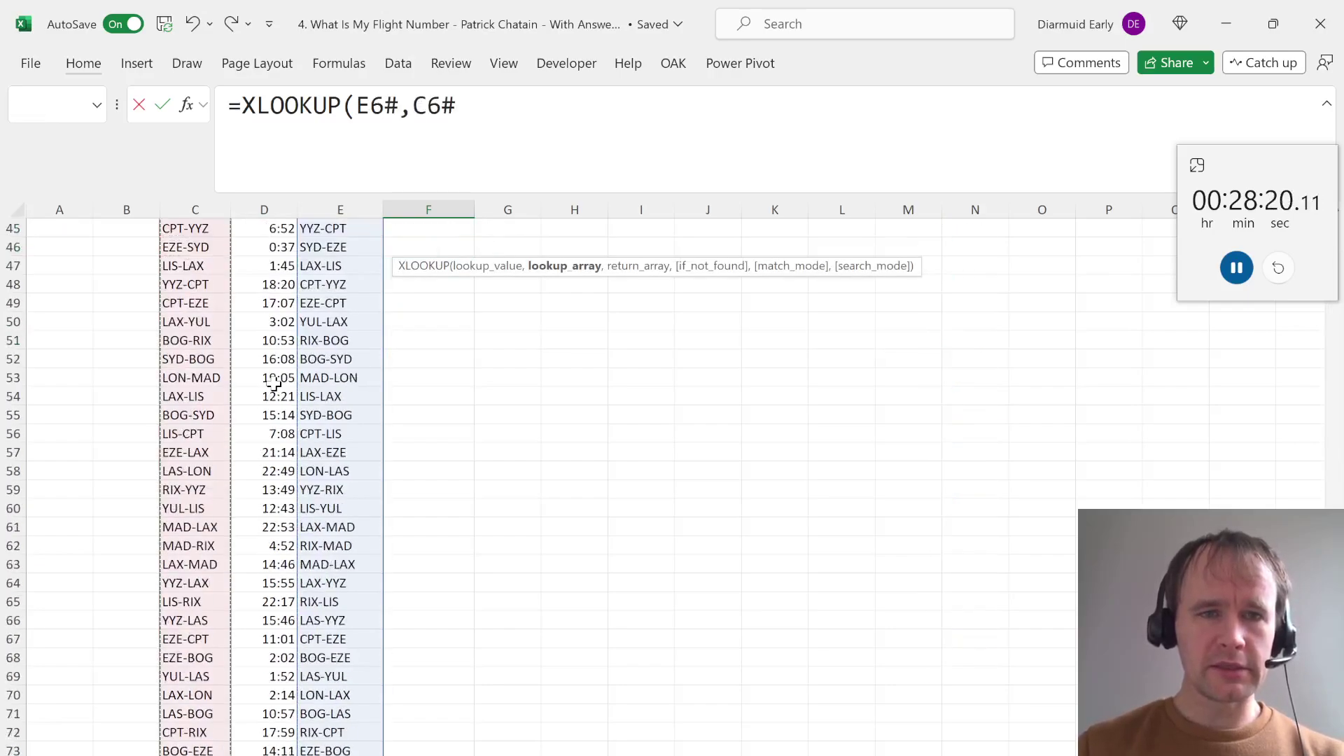
text(,)
key(Left)
key(Left)
key(ctrl+shift+Down)
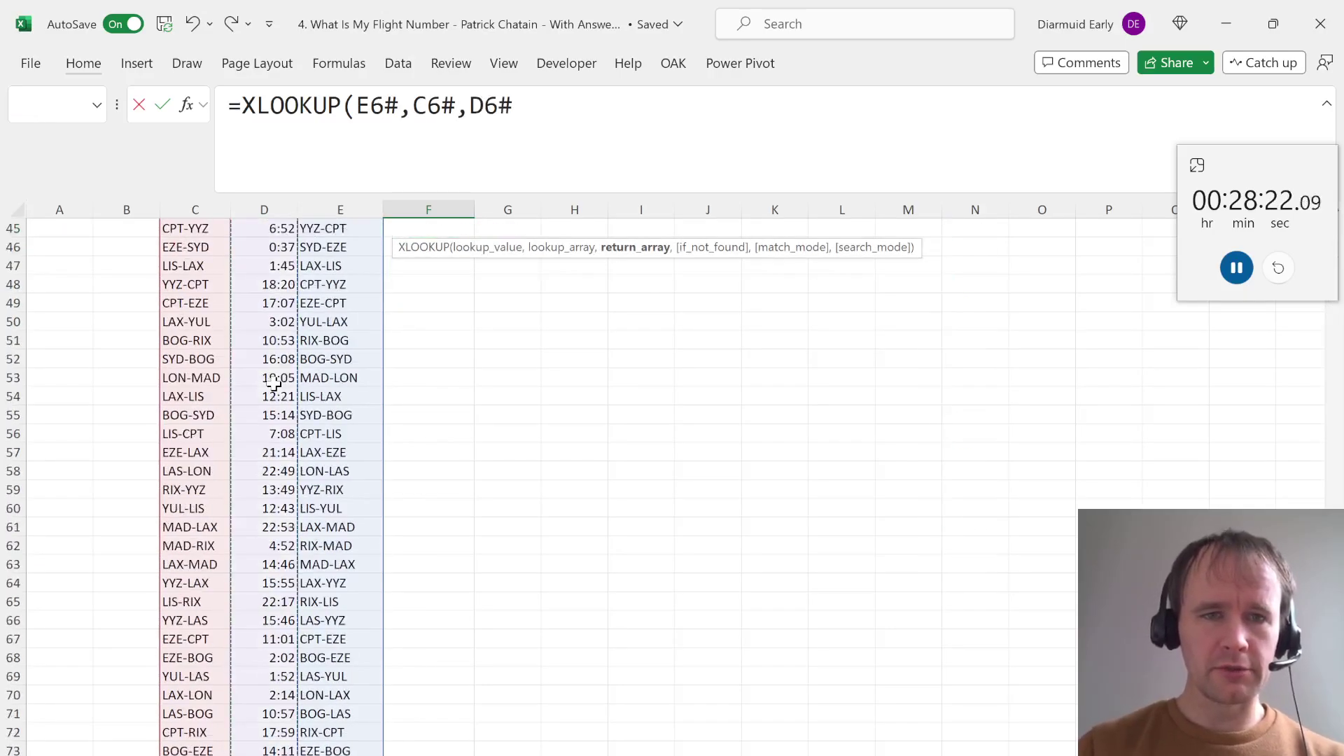
text(,)
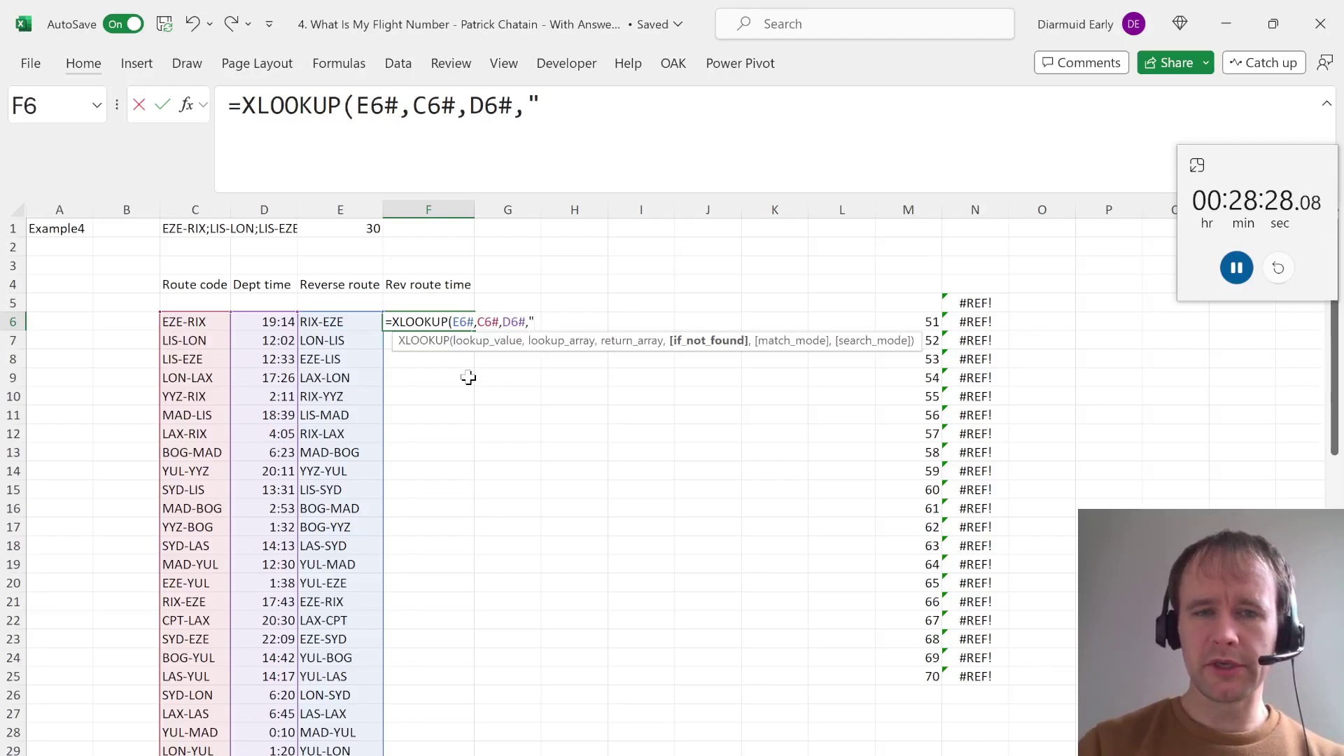
text("n/a"))
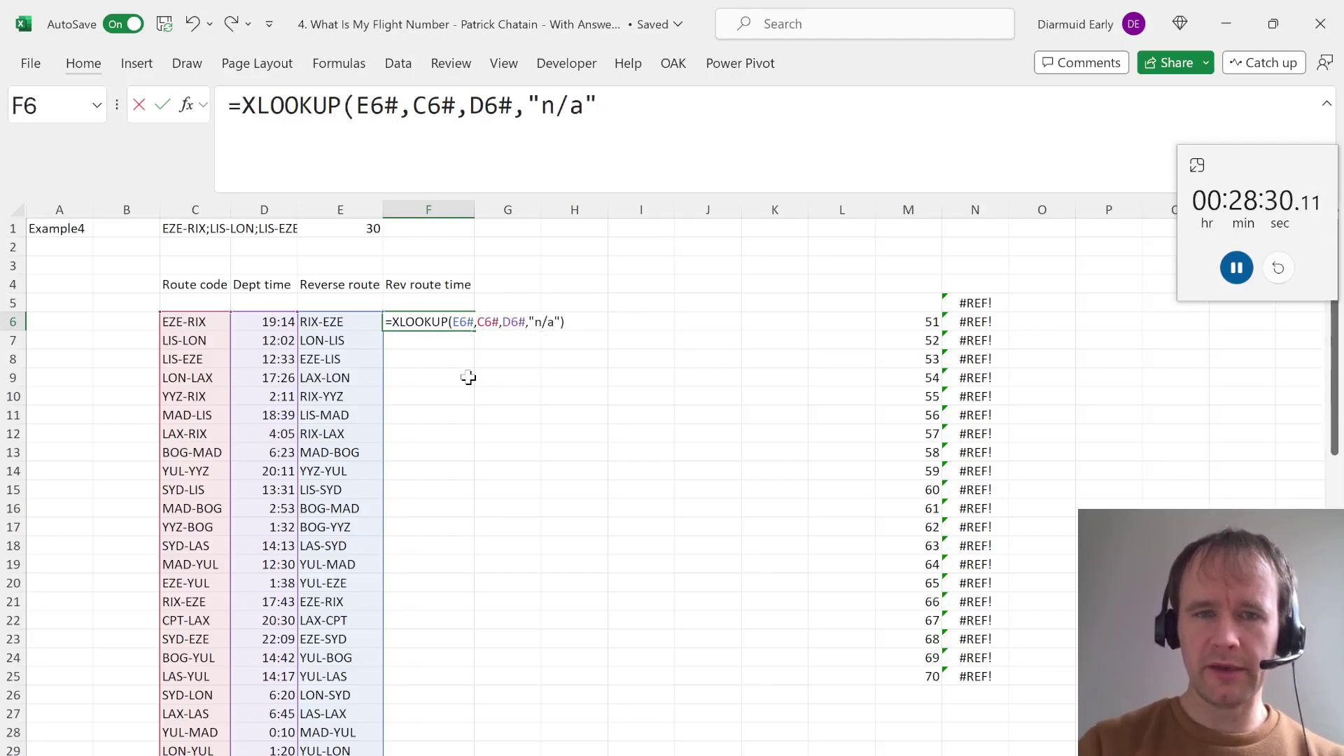
key(Return)
Copy the time format of D6 onto the reverse route times spilled from F6, pasting formats only
key(Left)
key(Left)
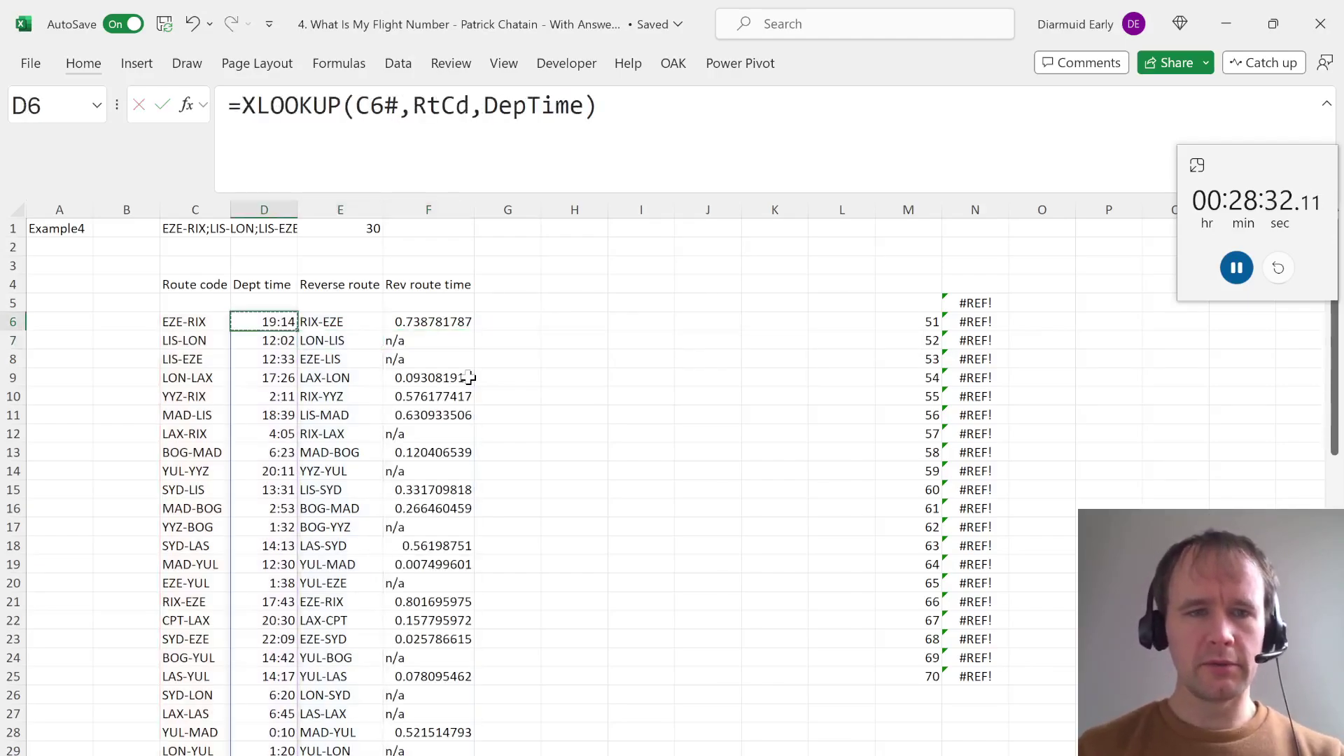
key(Right)
key(Right)
key(ctrl+shift+Down)
key(ctrl+alt+v)
key(t)
key(Return)
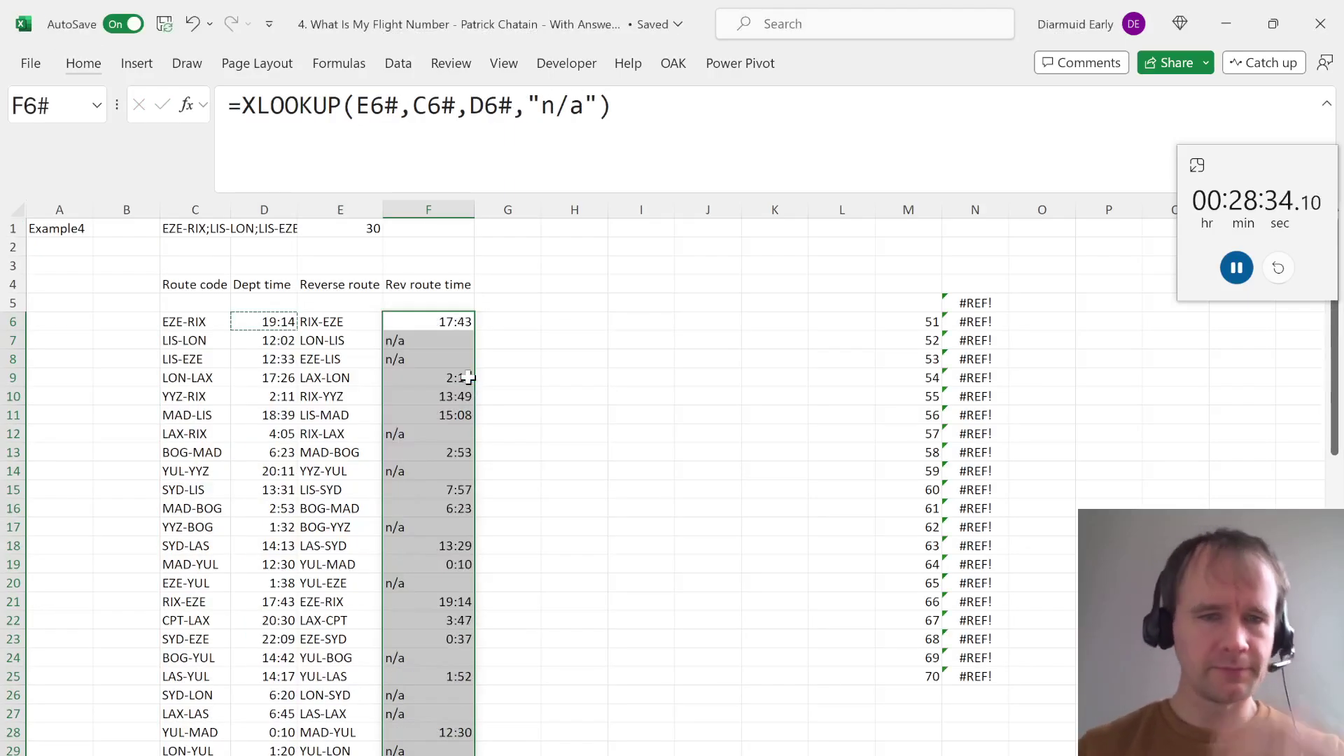
Add the heading "Earlier time" in G4 and autofit its column
key(Up)
key(Up)
key(Right)
key(Escape)
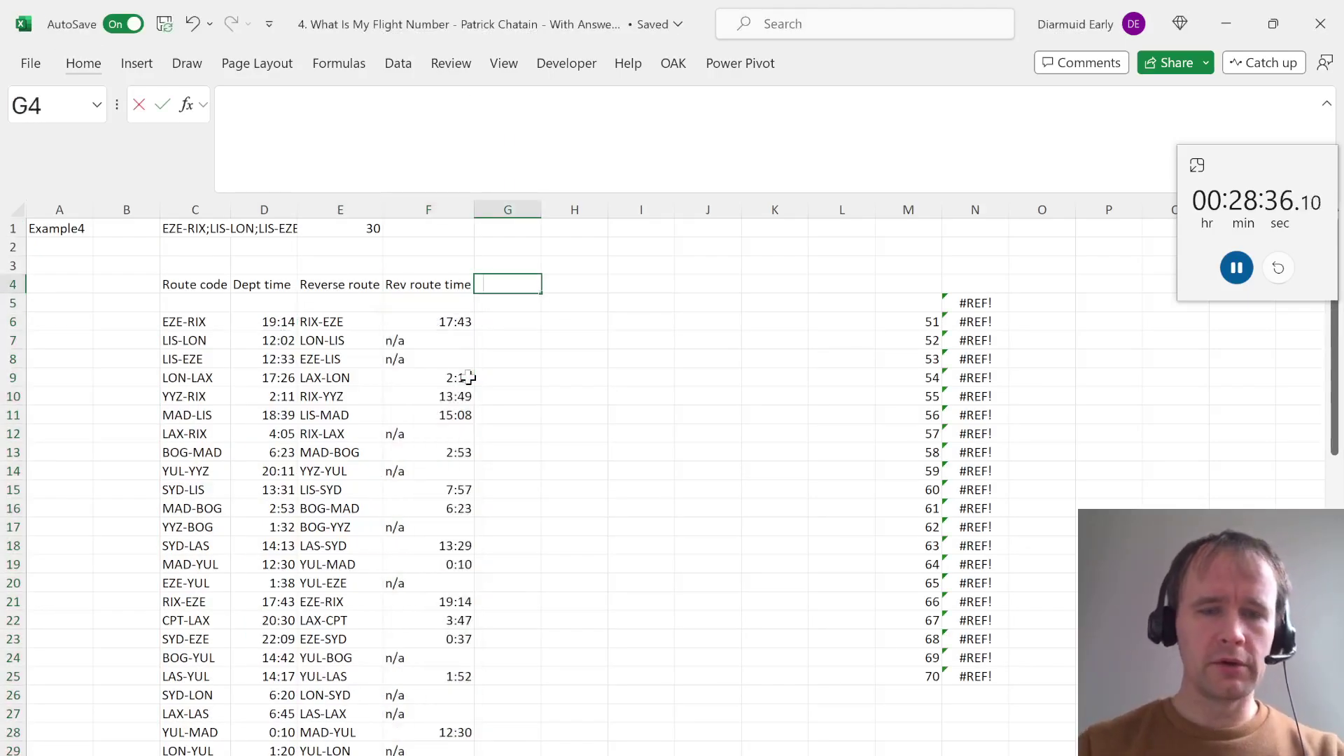
text(Earlier time)
key(Return)
key(Up)
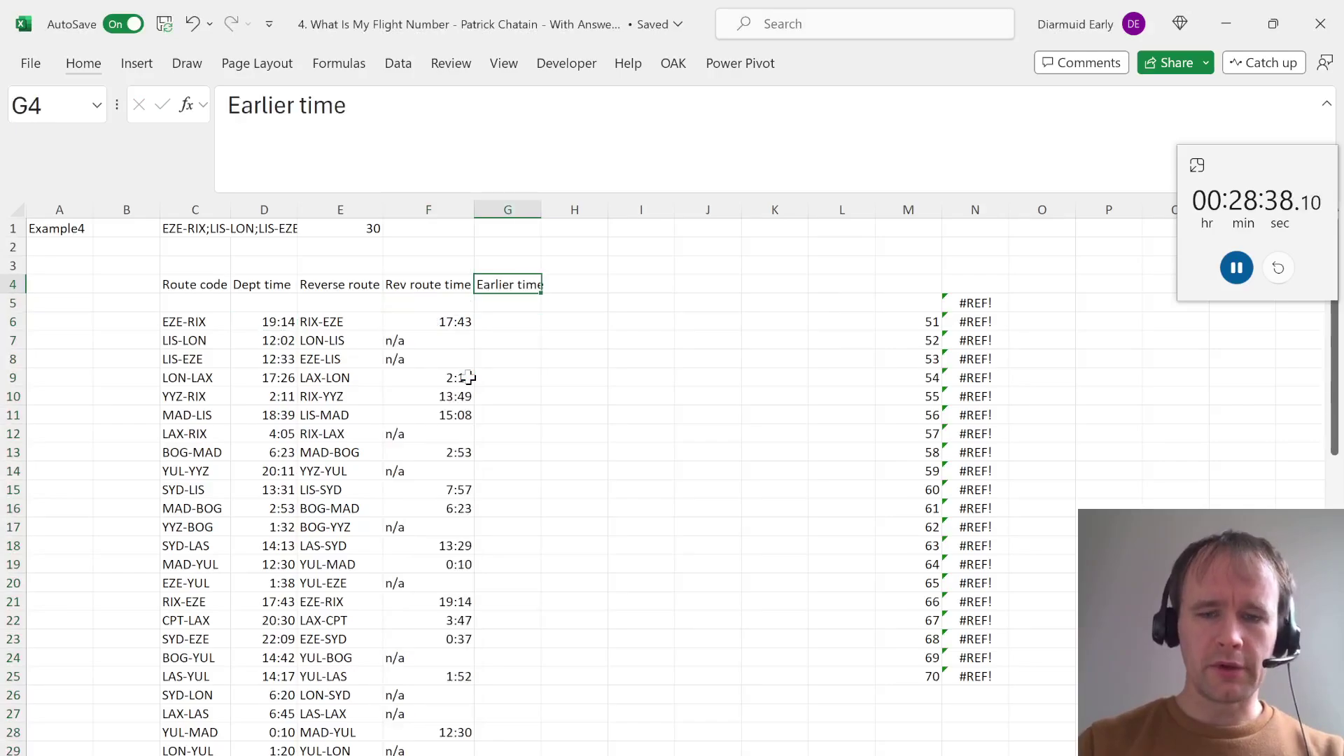
key(alt+h)
key(o)
key(i)
Calculate the earlier of the two departure times in G6 with =MIN(D6:F6)
key(Down)
key(Down)
text(=mi)
key(Tab)
key(Left)
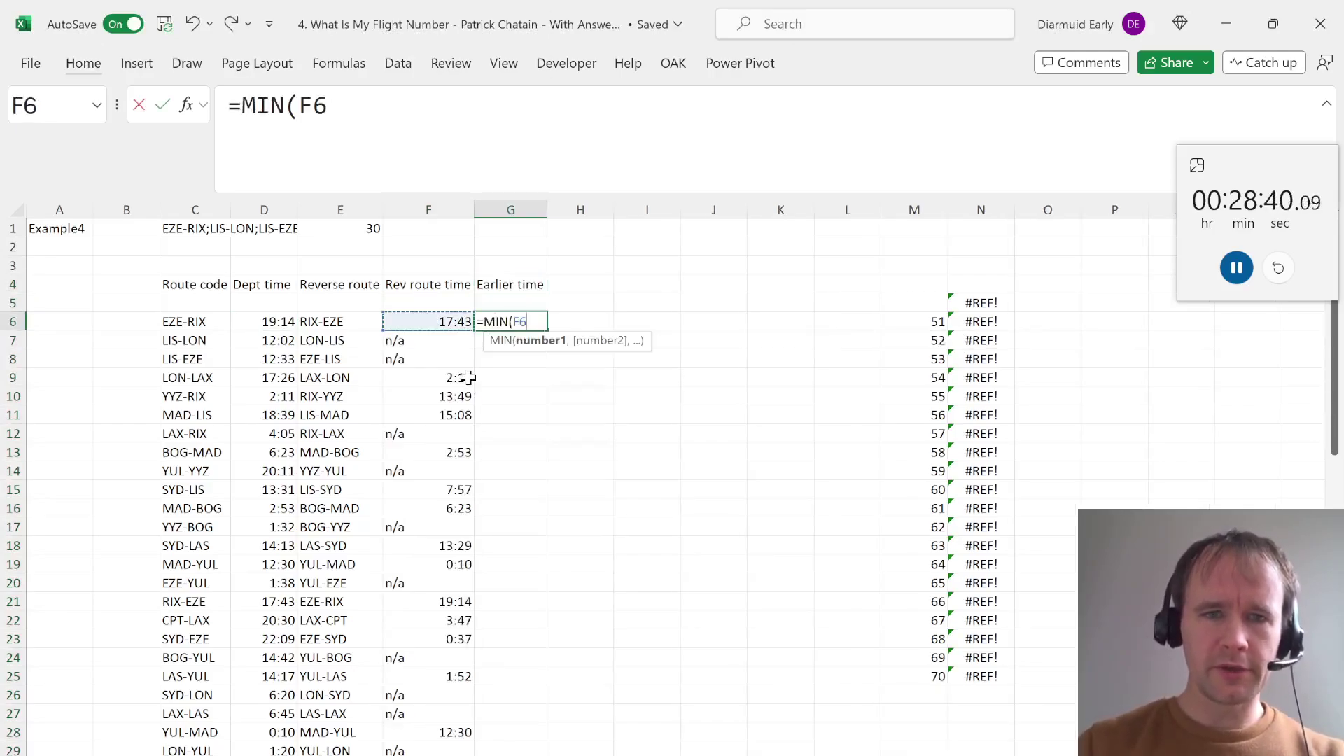
key(shift+Left)
key(shift+Left)
key(Return)
Fill the earlier-time formula from G6 down to G75, the last route row
key(Left)
key(ctrl+Down)
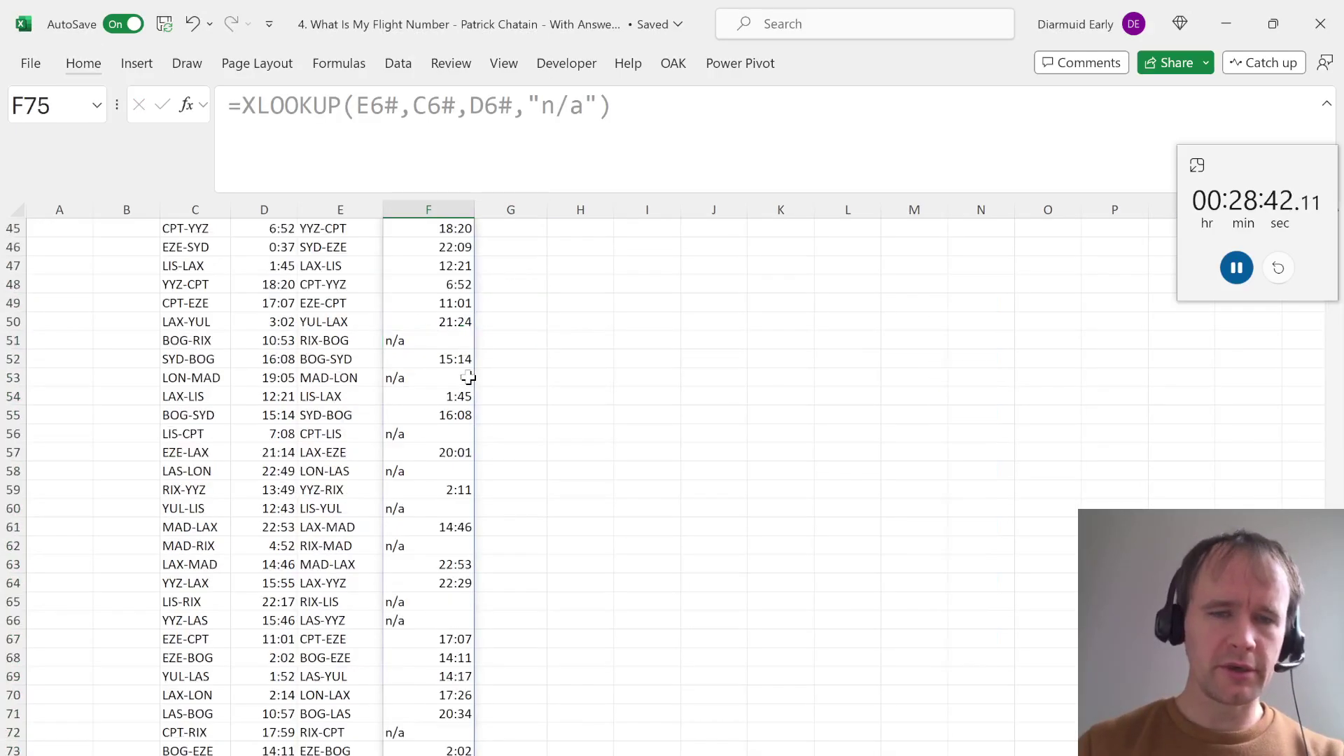
key(Right)
key(ctrl+shift+Up)
key(ctrl+d)
key(ctrl+Up)
key(Up)
key(Up)
key(Up)
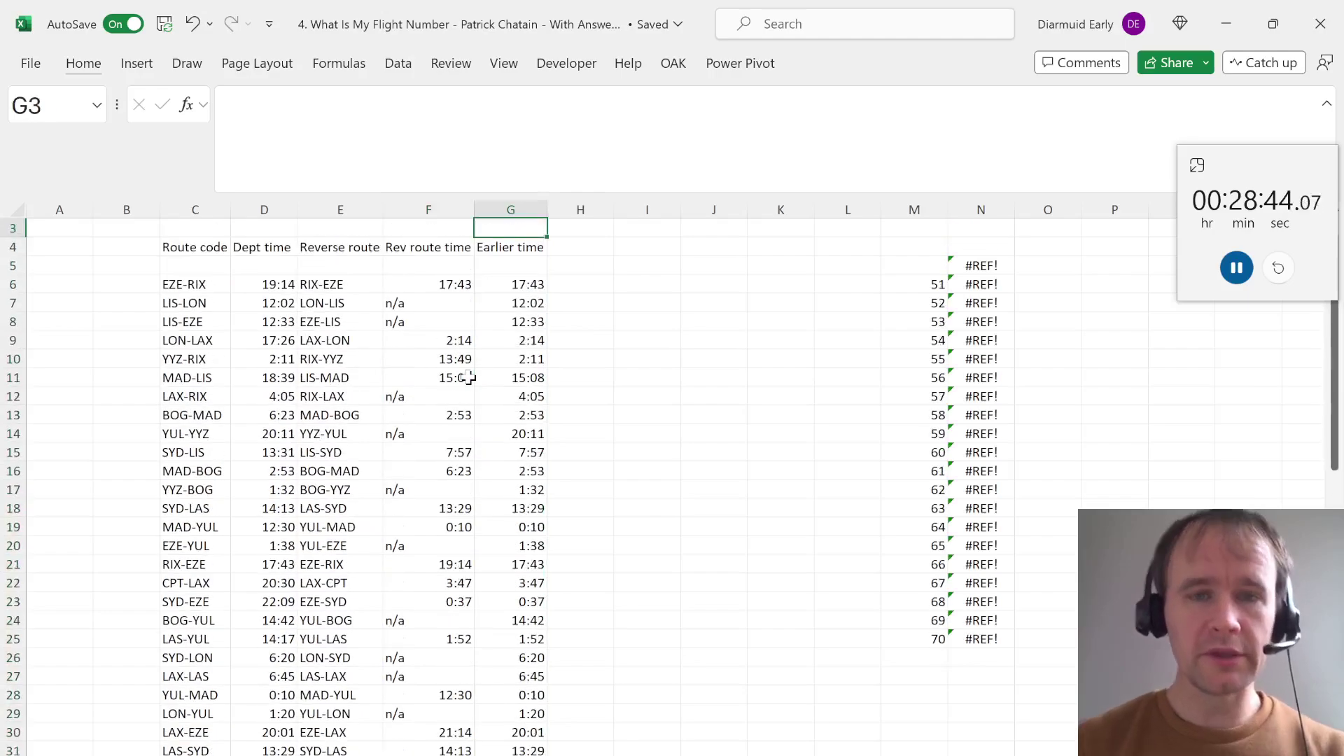
Insert three blank columns at J:L, shifting the numbered #REF! block further along
key(Down)
key(Down)
key(Down)
key(Down)
key(Down)
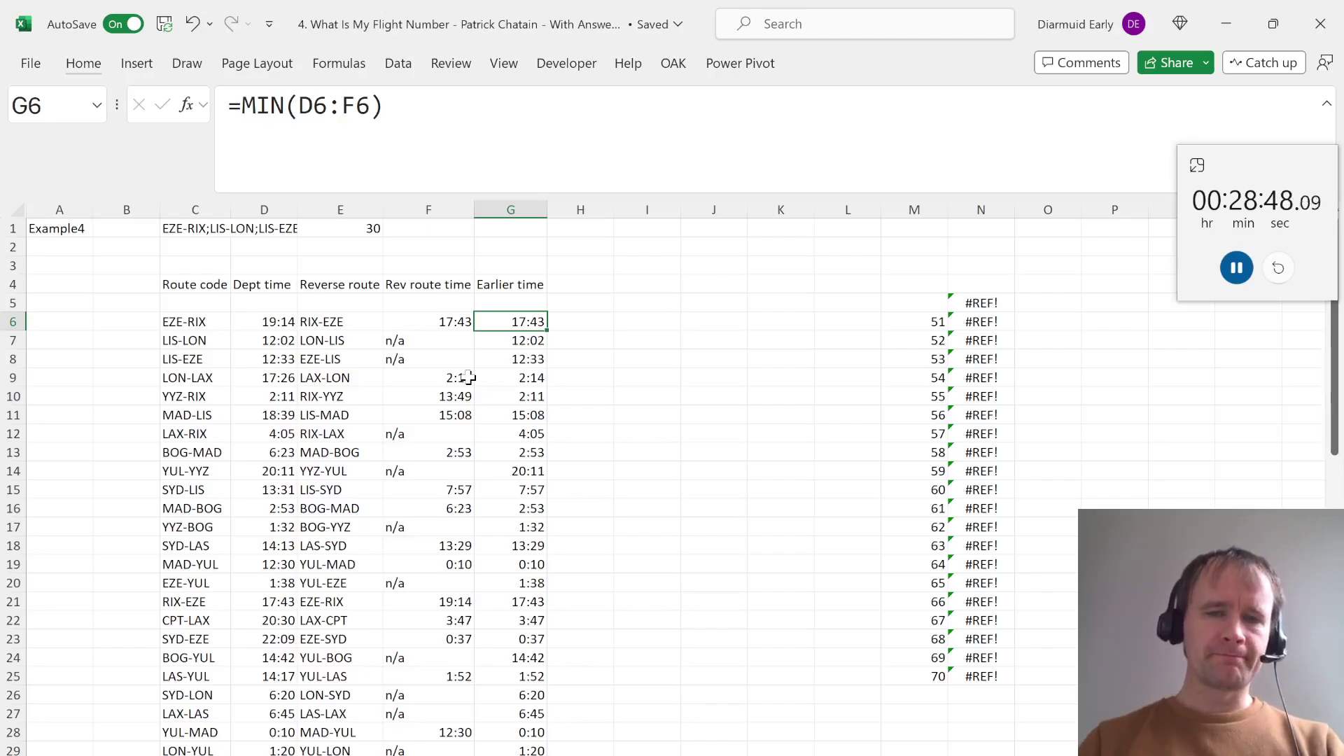
key(Right)
key(Right)
key(Right)
key(shift+Right)
key(shift+Right)
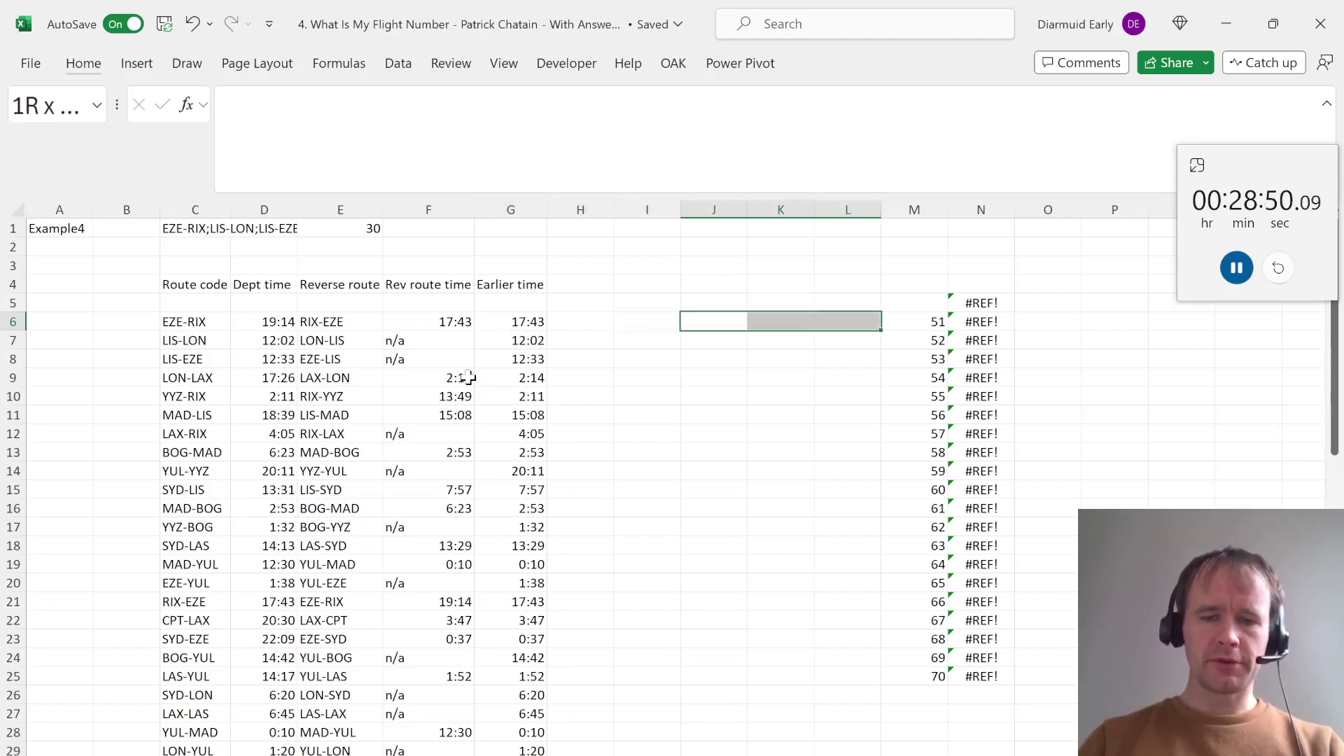
key(alt+i)
key(c)
Begin a SORTBY formula in I6 that sorts the route codes C6# by the earlier times G6:G75 in ascending order
key(Left)
text(=sortb)
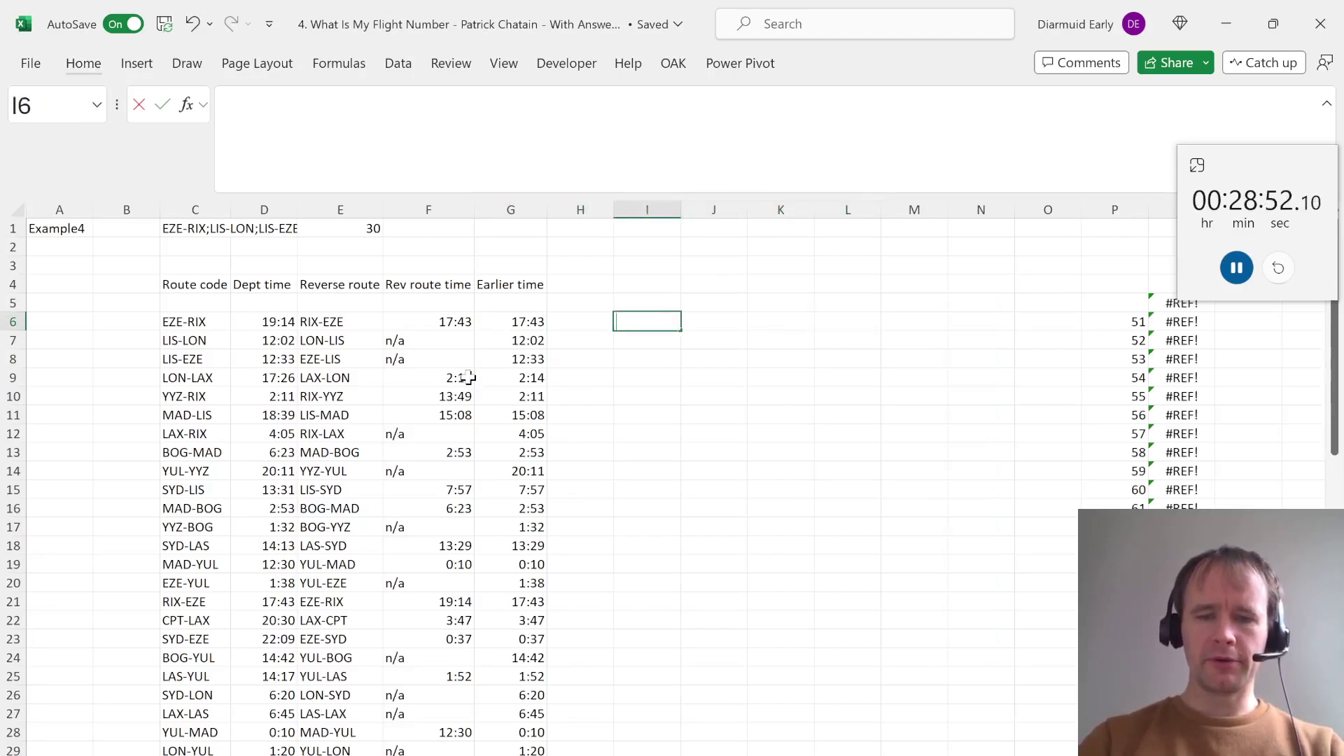
key(Tab)
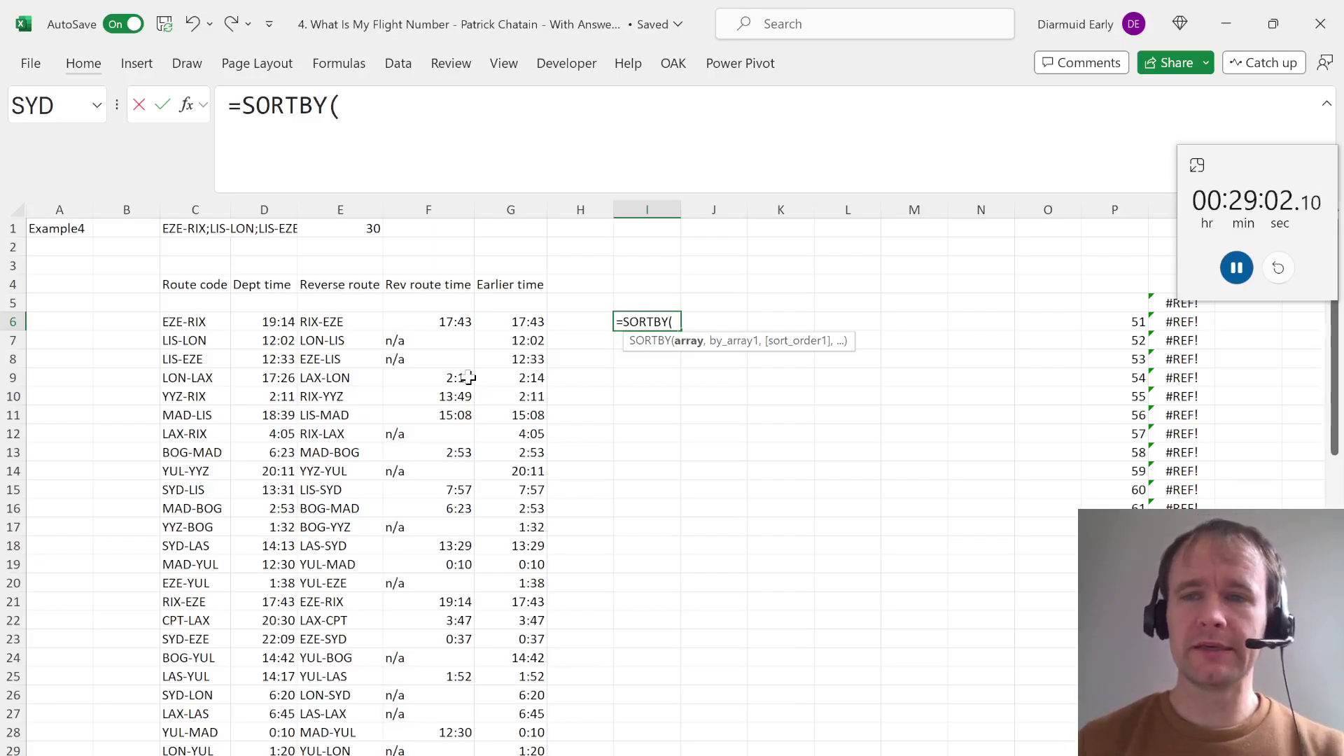
key(Left)
key(Left)
key(Left)
key(Left)
key(Left)
key(Left)
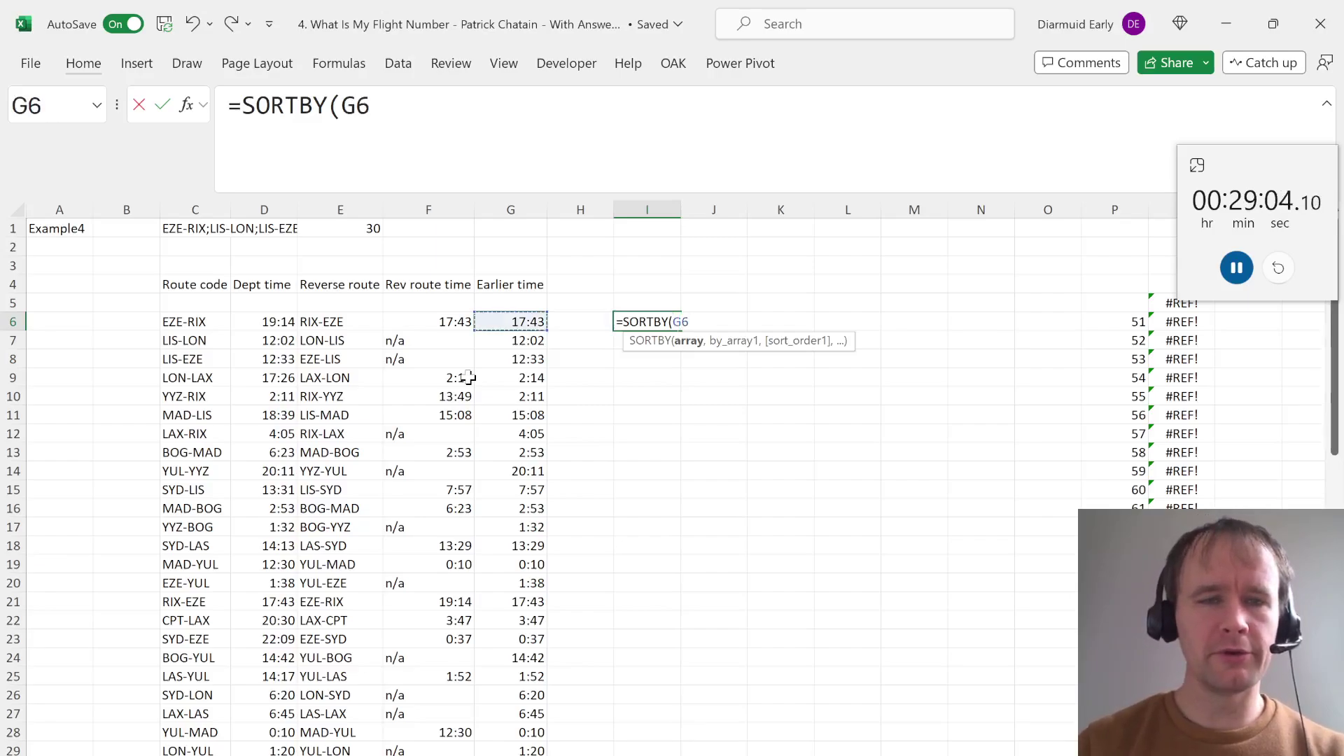
key(ctrl+shift+Down)
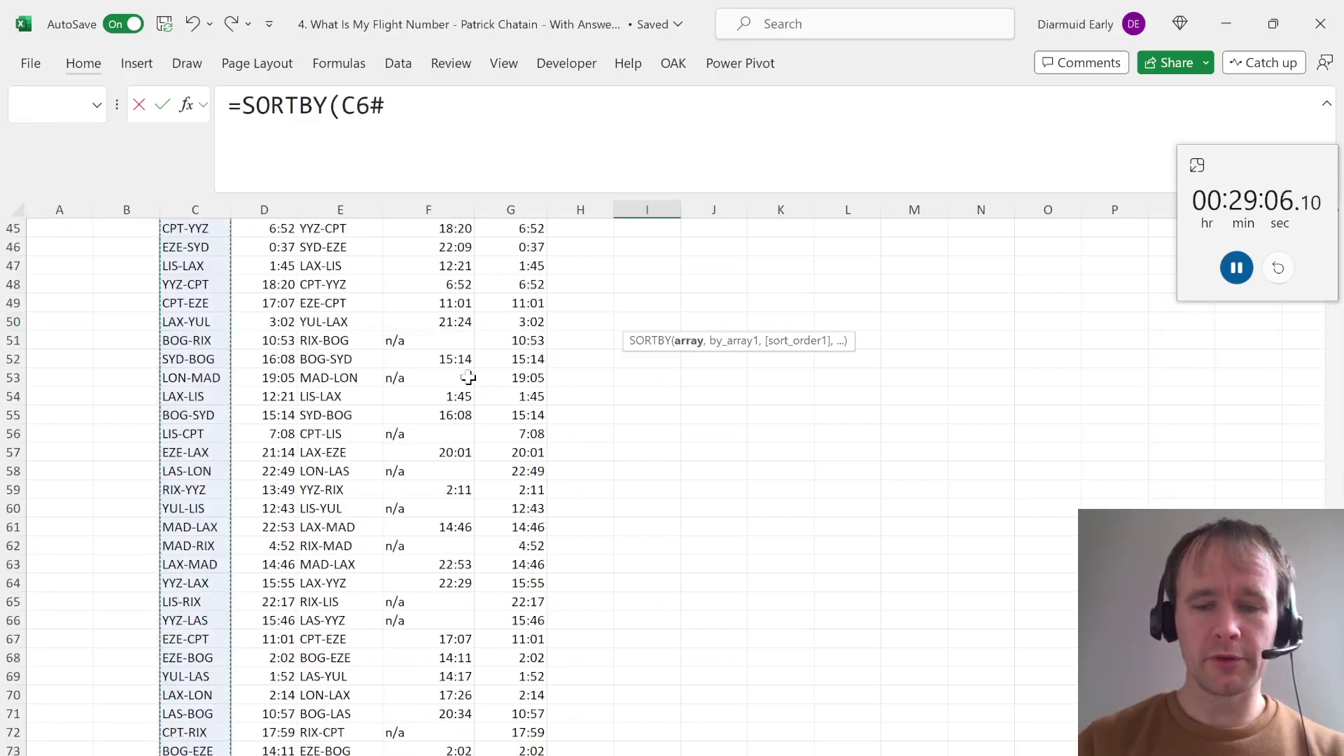
text(,)
key(Left)
key(Left)
key(Up)
key(Up)
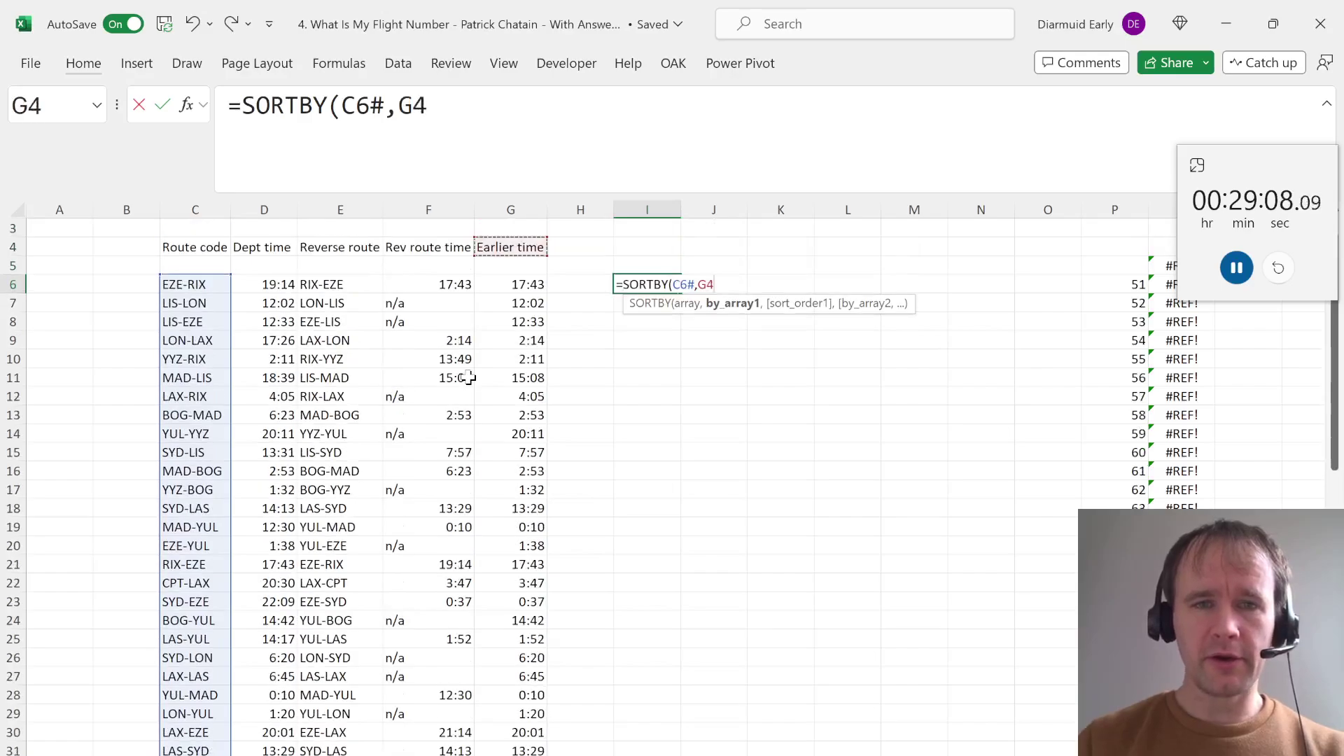
key(Down)
key(Down)
key(ctrl+shift+Down)
text(,)
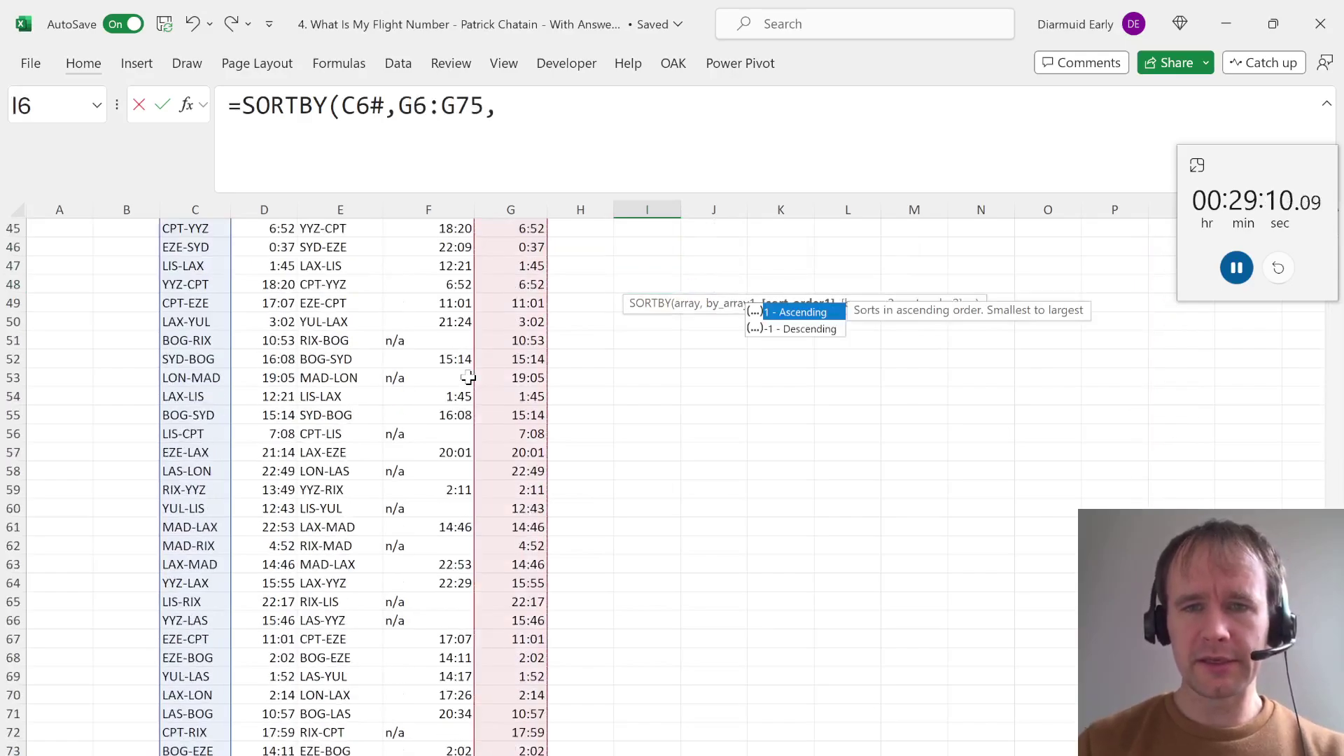
text(1,)
Add the departure times D6# as the second ascending sort key, completing =SORTBY(C6#,G6:G75,1,D6#,1) in I6
scroll(382, 403, up, 15)
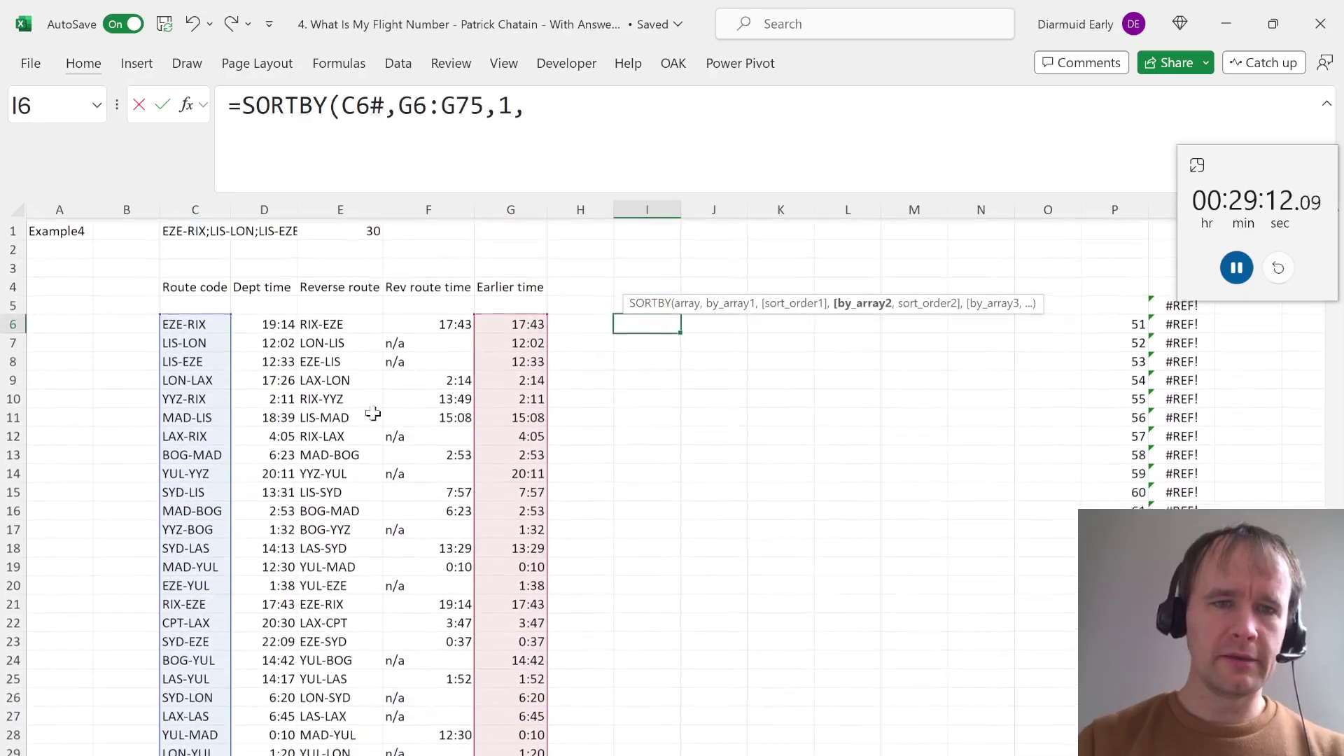
click(262, 323)
key(ctrl+shift+Down)
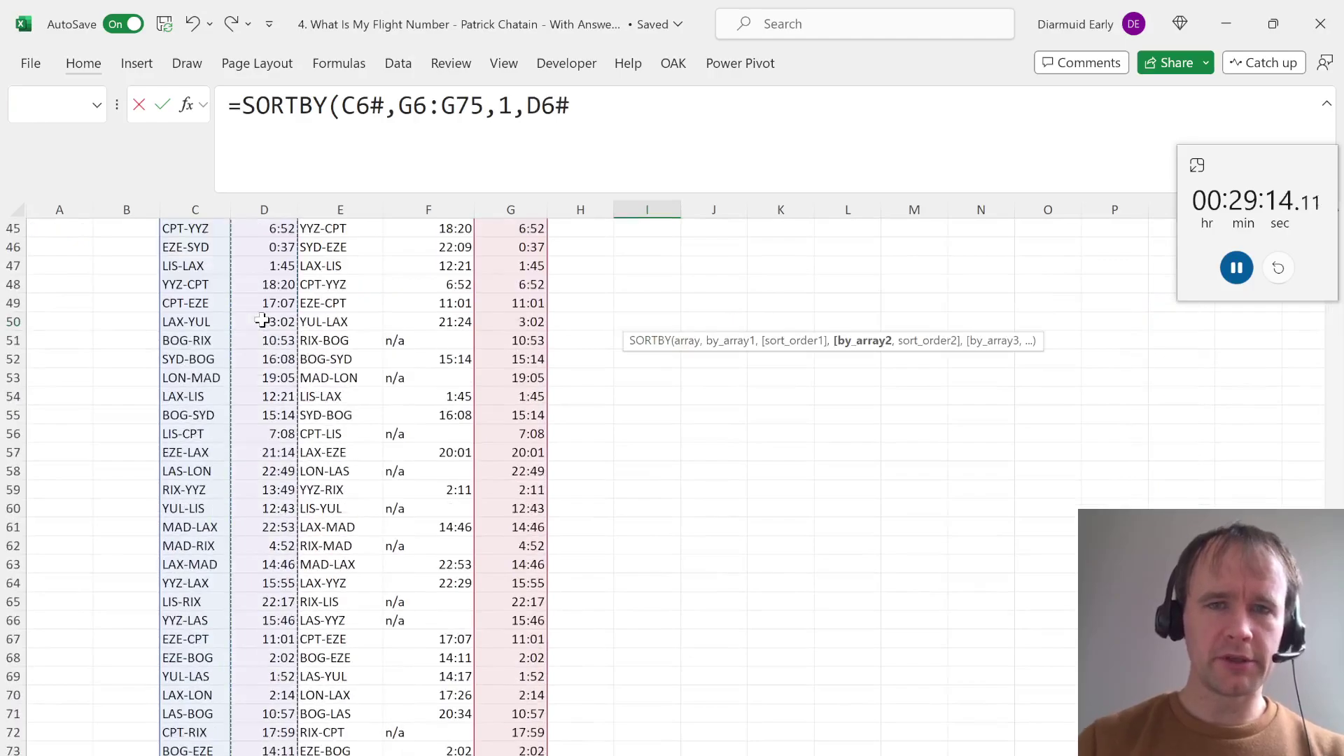
text(,1))
key(Return)
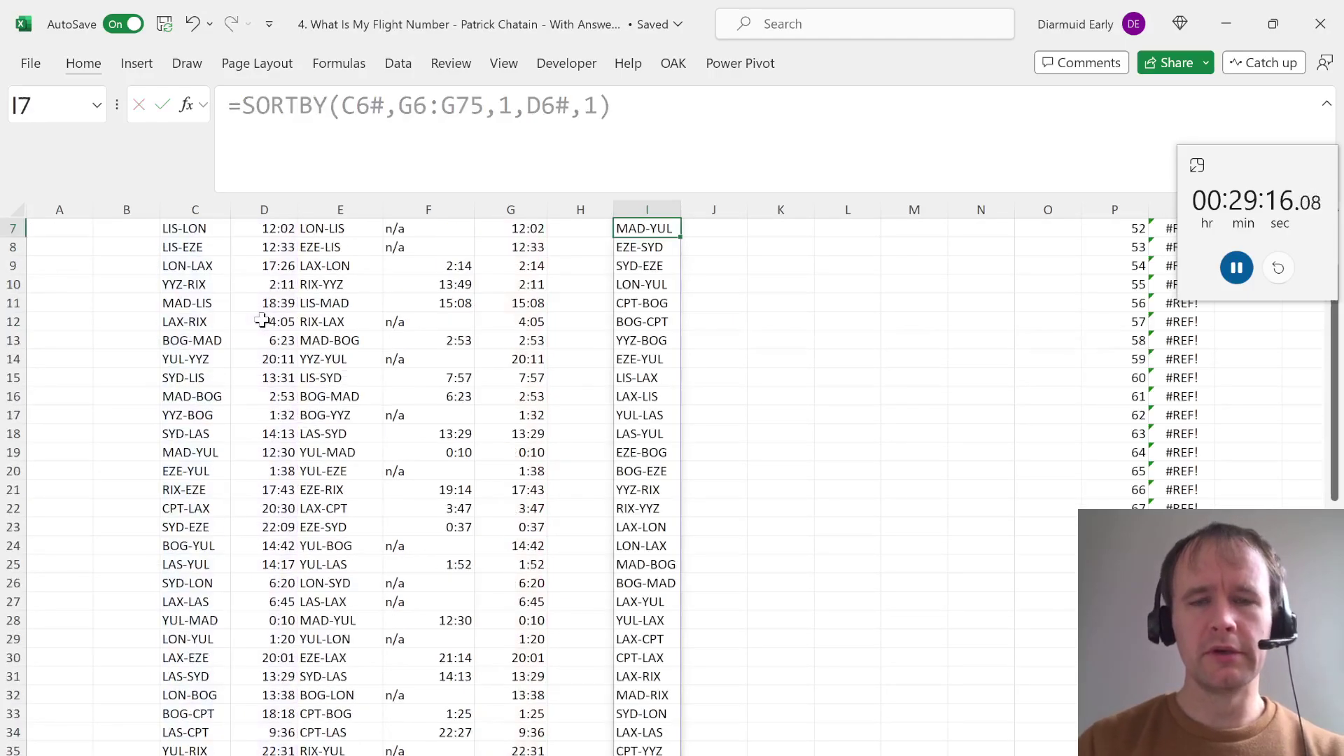
key(Up)
key(Up)
key(Down)
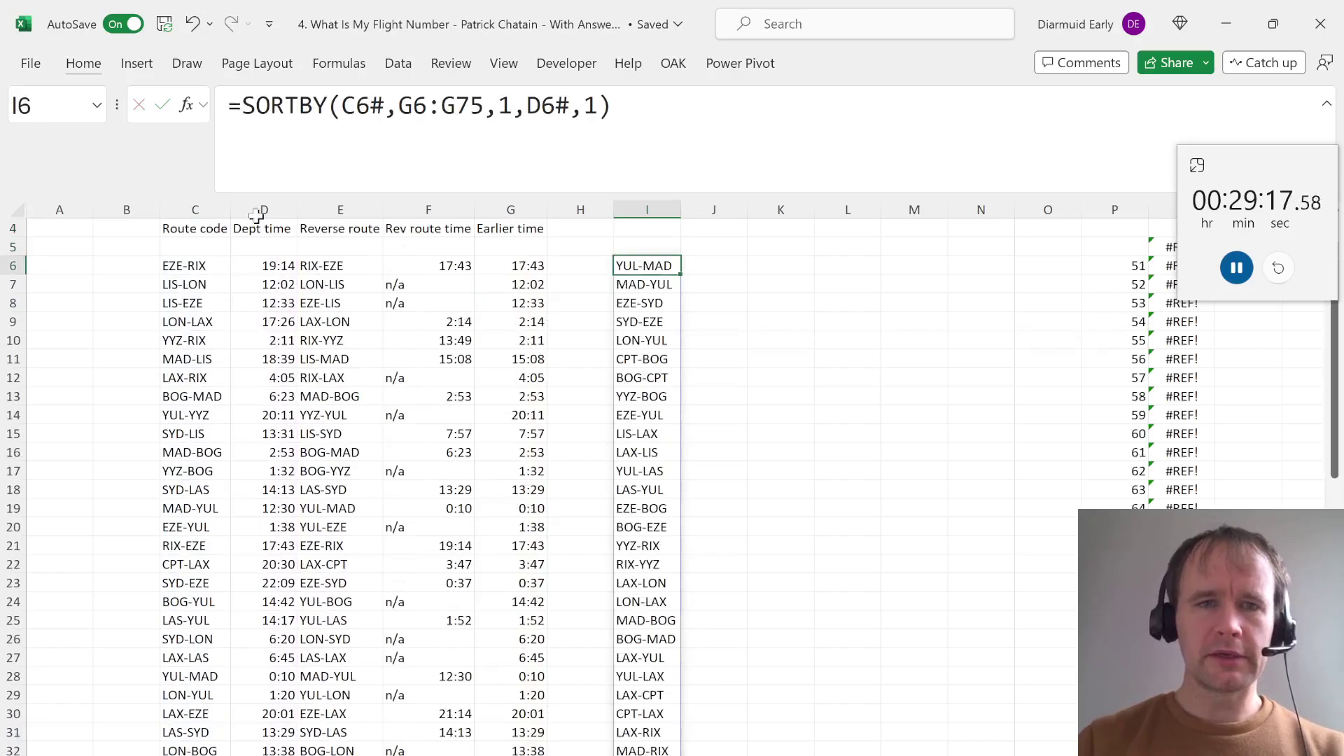
Widen the sorted array in the I6 formula to C6:G75 so all five route columns spill
click(376, 105)
double_click(365, 105)
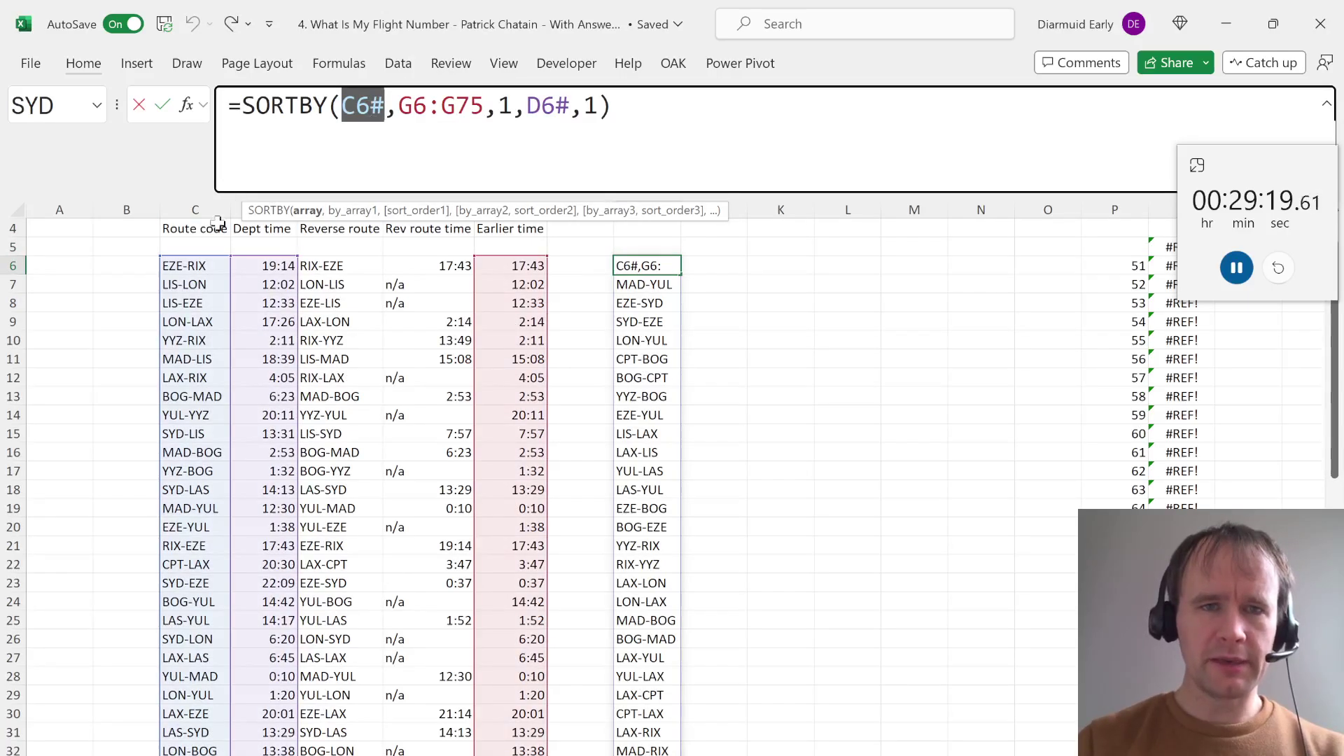
click(195, 266)
key(ctrl+shift+Right)
key(ctrl+shift+Down)
key(Return)
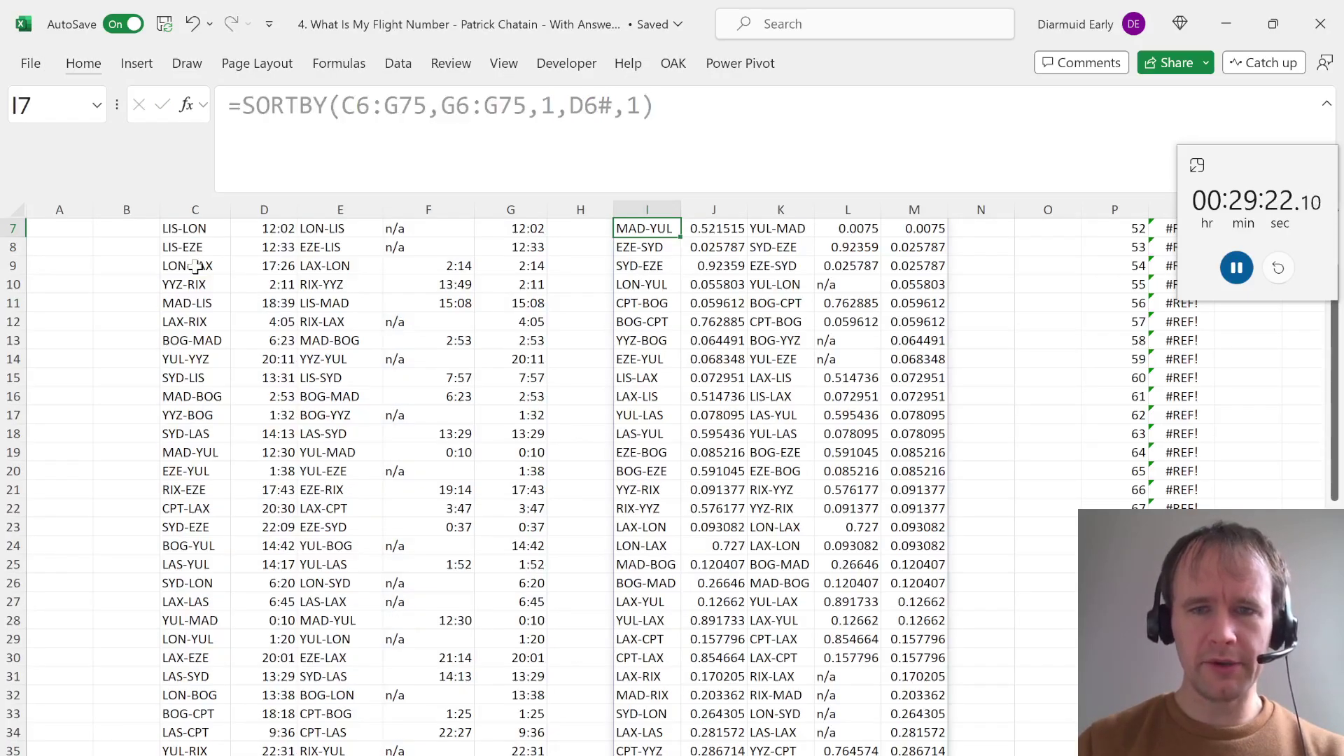
Copy the time format of G6 onto the sorted departure times in J6:J75, pasting formats only
key(Up)
key(Up)
key(Up)
key(Down)
key(Left)
key(Down)
key(Left)
key(ctrl+c)
key(Right)
key(Right)
key(Right)
key(ctrl+shift+Down)
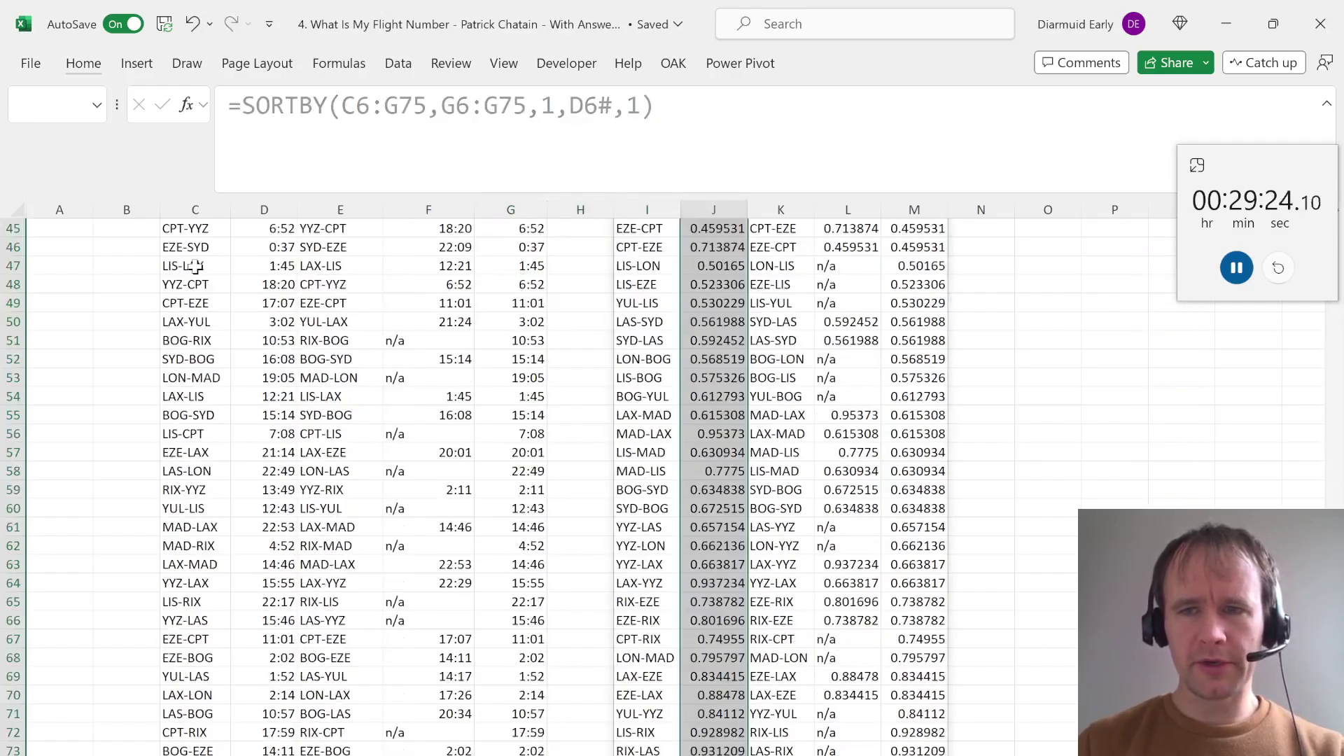
key(alt)
key(e)
key(s)
key(t)
key(Return)
Paste the copied time format onto the sorted earlier times in M6:M75
key(Right)
key(Right)
key(Right)
key(ctrl+shift+Down)
key(alt)
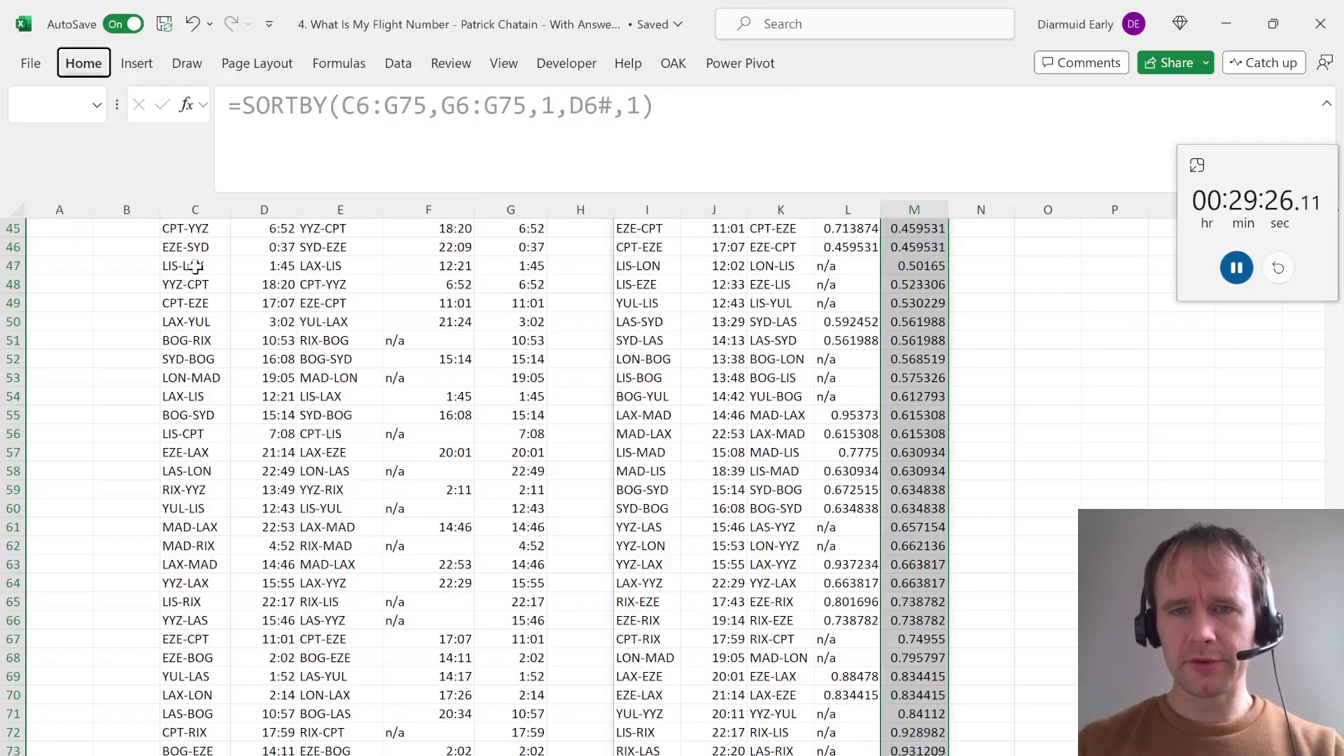
key(e)
key(s)
key(t)
key(Return)
key(Left)
key(Left)
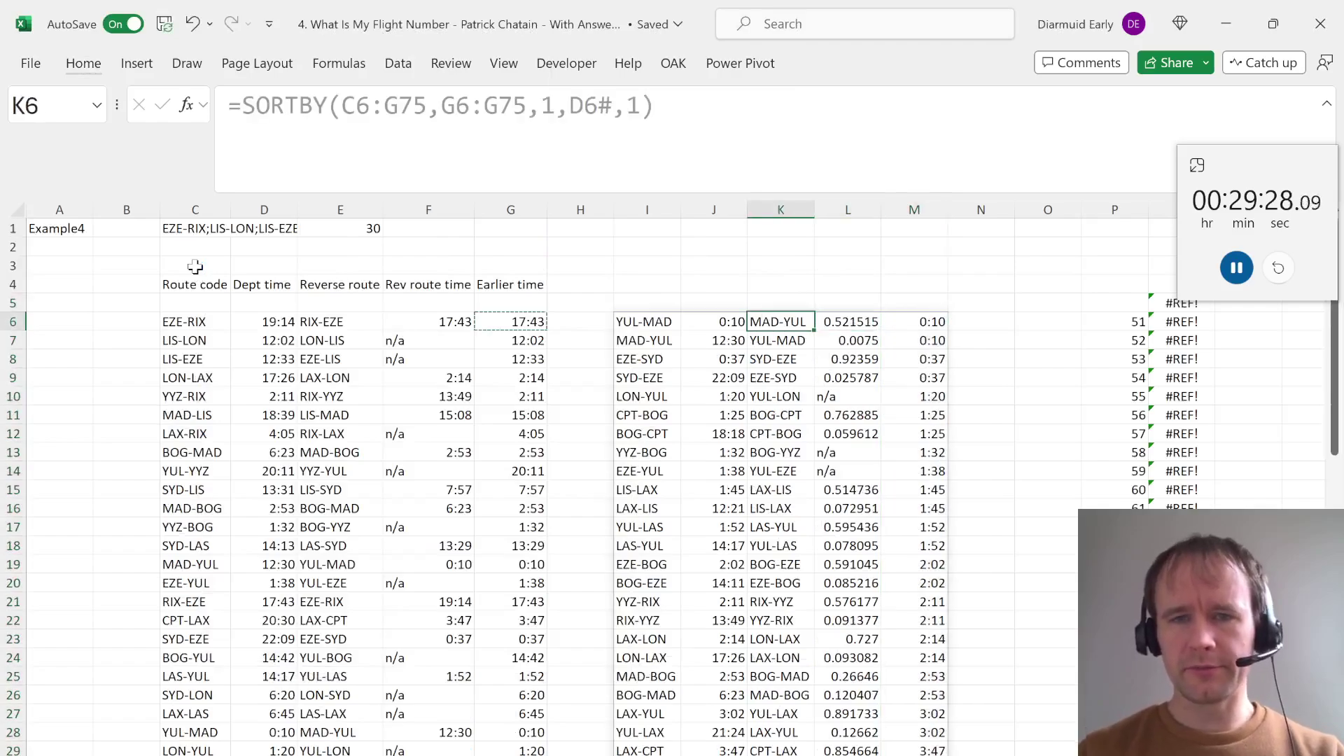
Paste the copied time format onto the sorted reverse route times in L6:L75
key(Right)
key(ctrl+shift+Down)
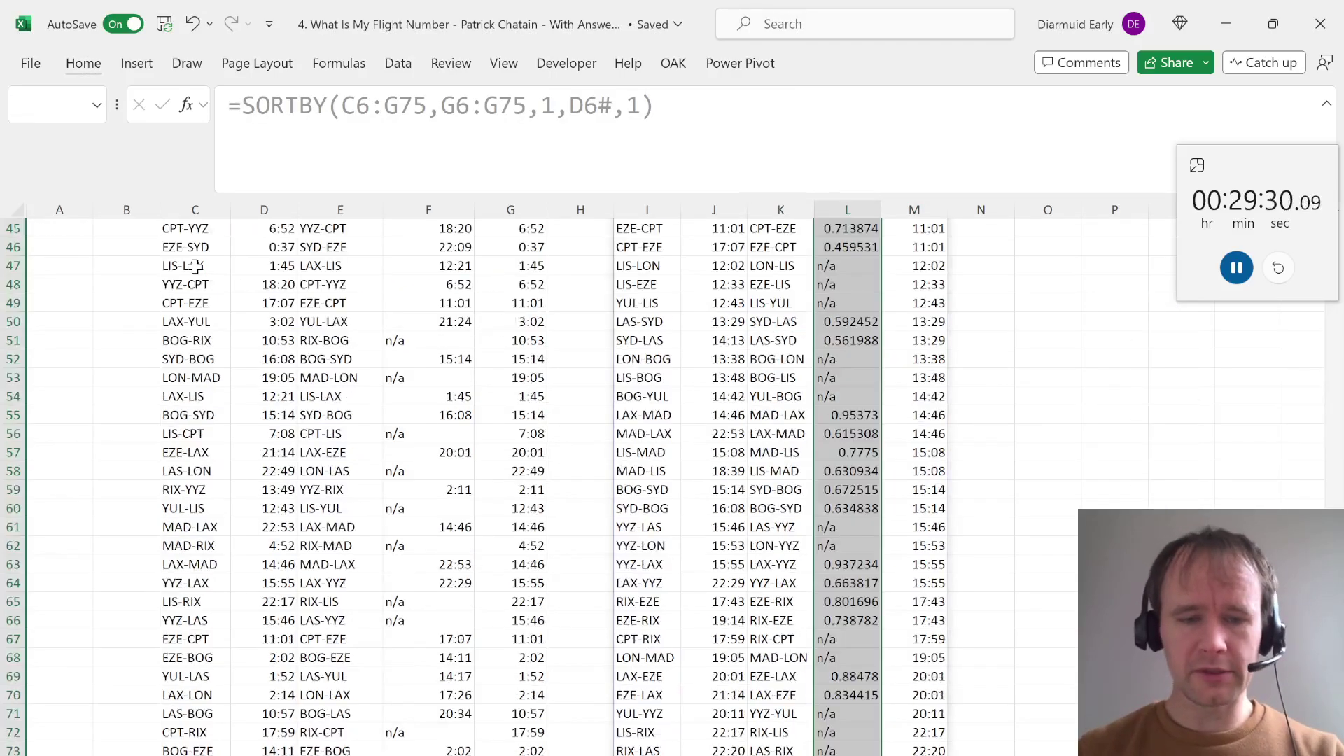
key(alt)
key(e)
key(s)
key(t)
key(Return)
key(Left)
key(Left)
key(Left)
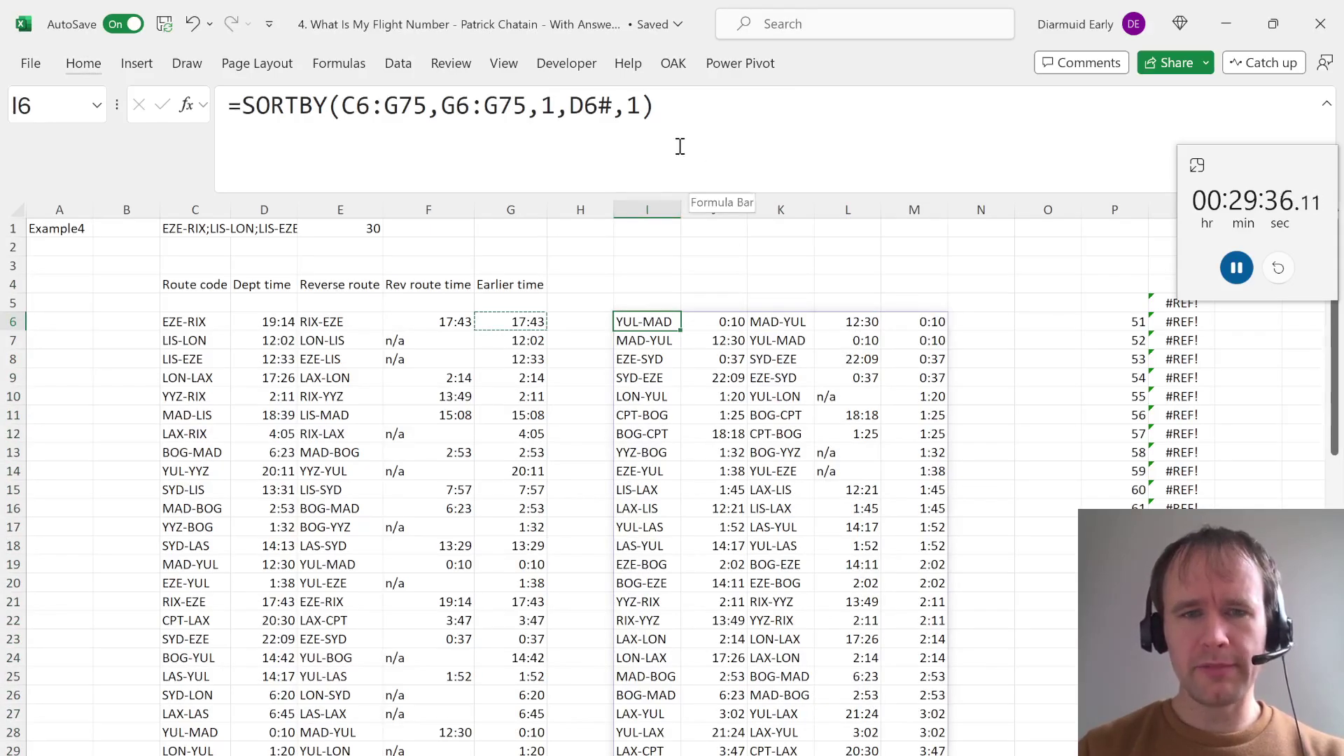
Compare the departure times and earlier times of the first two sorted routes in rows 6 and 7
click(723, 322)
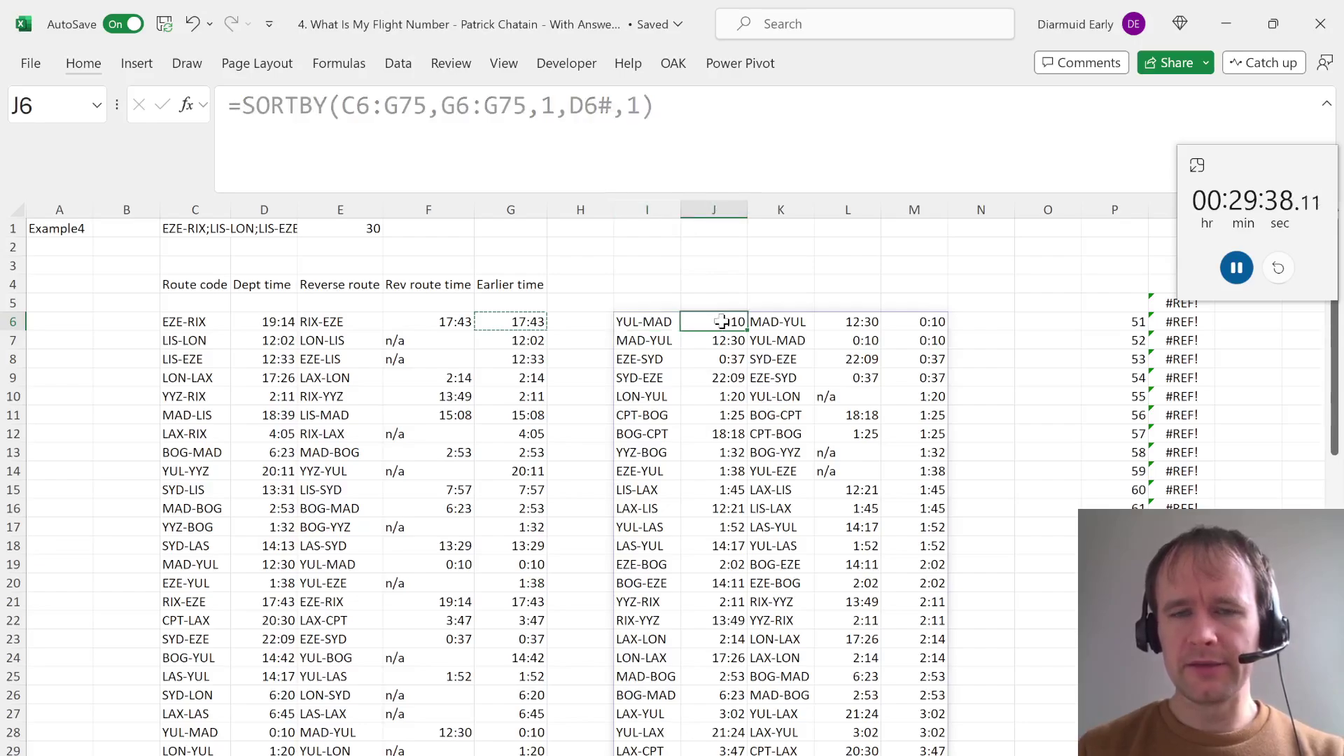
click(642, 345)
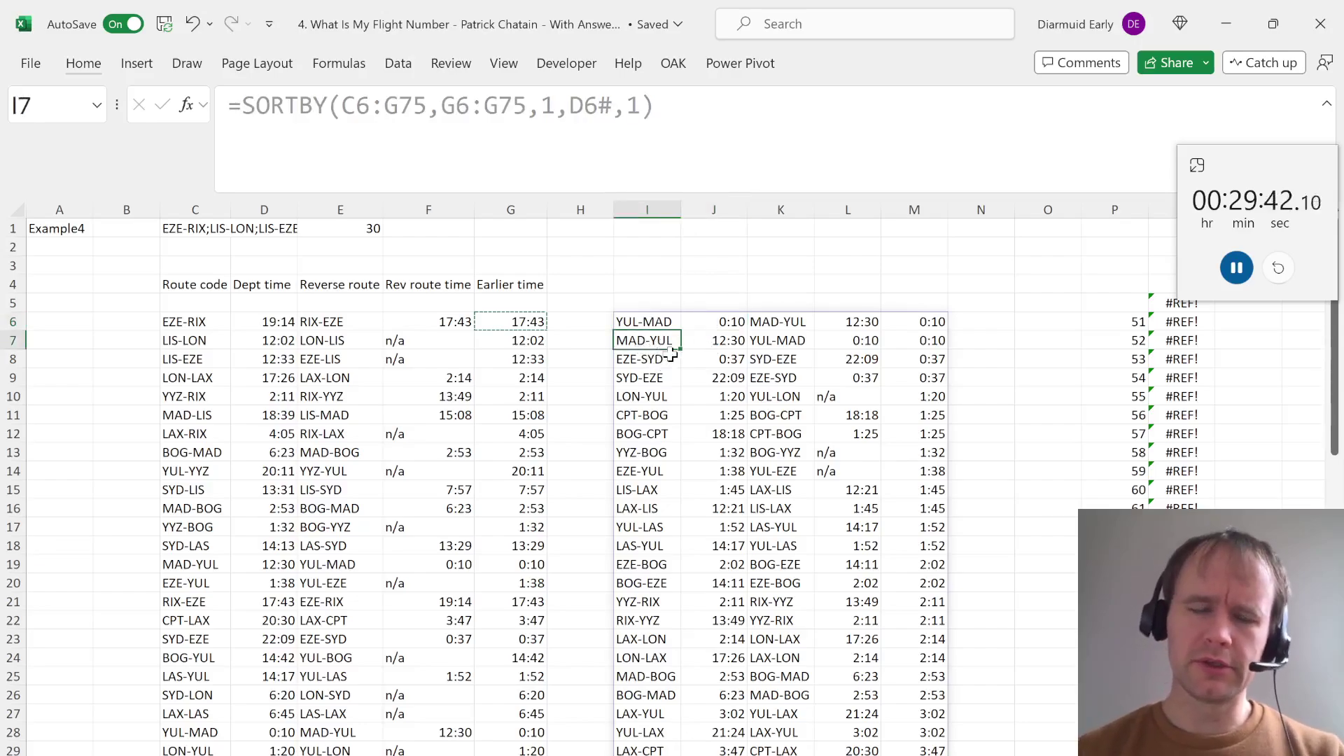
key(Right)
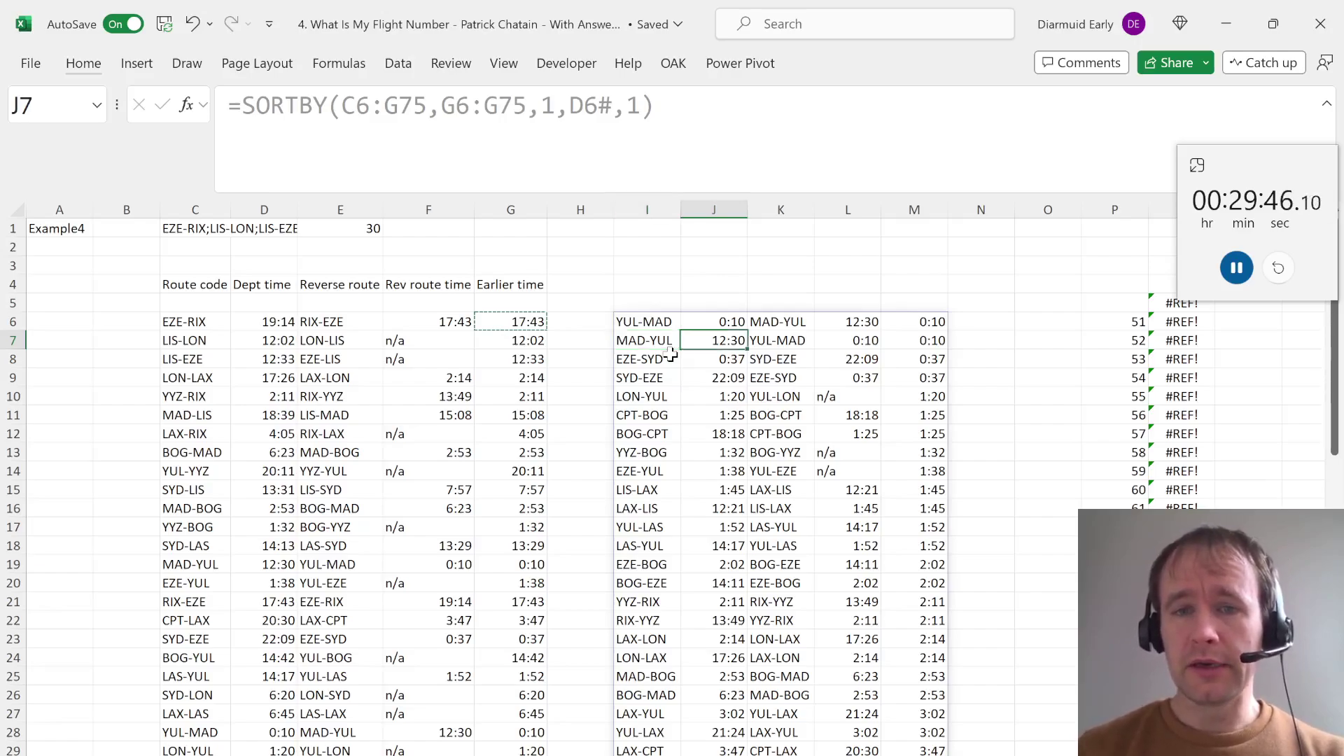
key(Up)
key(Right)
key(Right)
key(Right)
key(shift+Down)
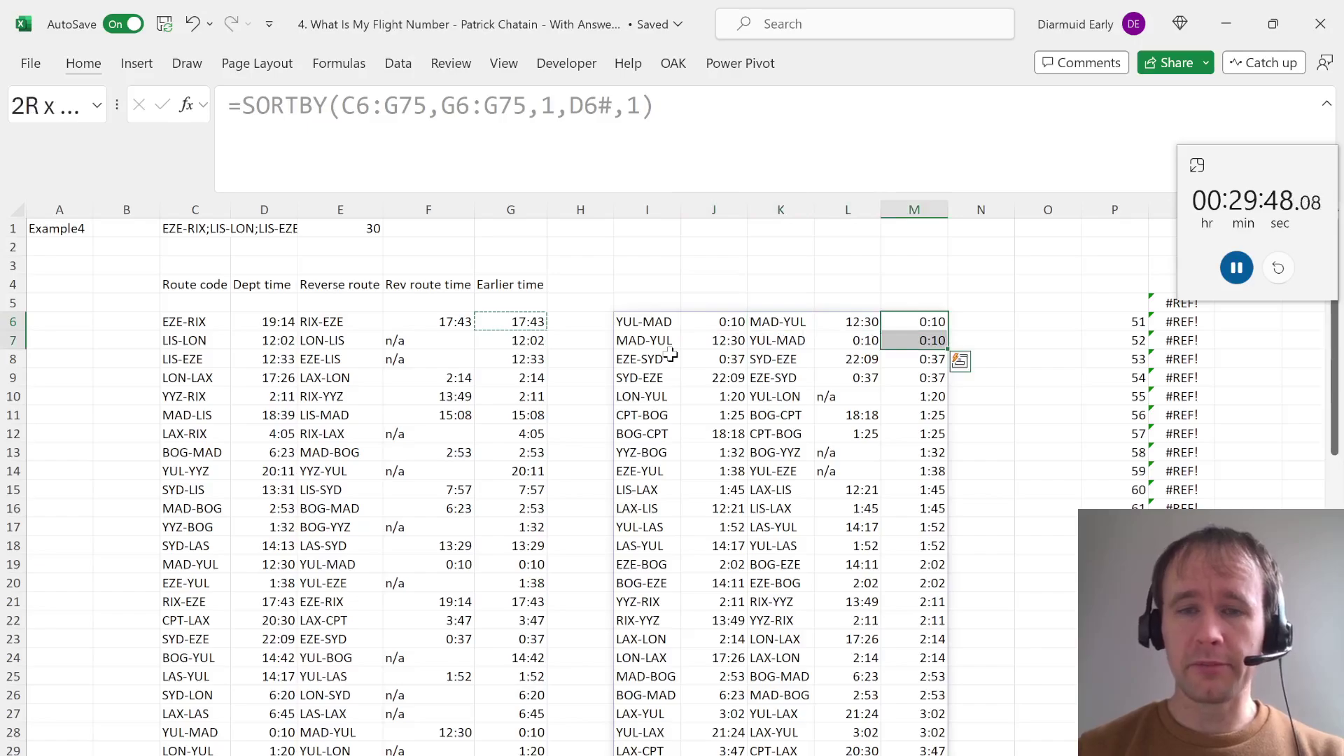
key(Left)
key(Left)
key(Left)
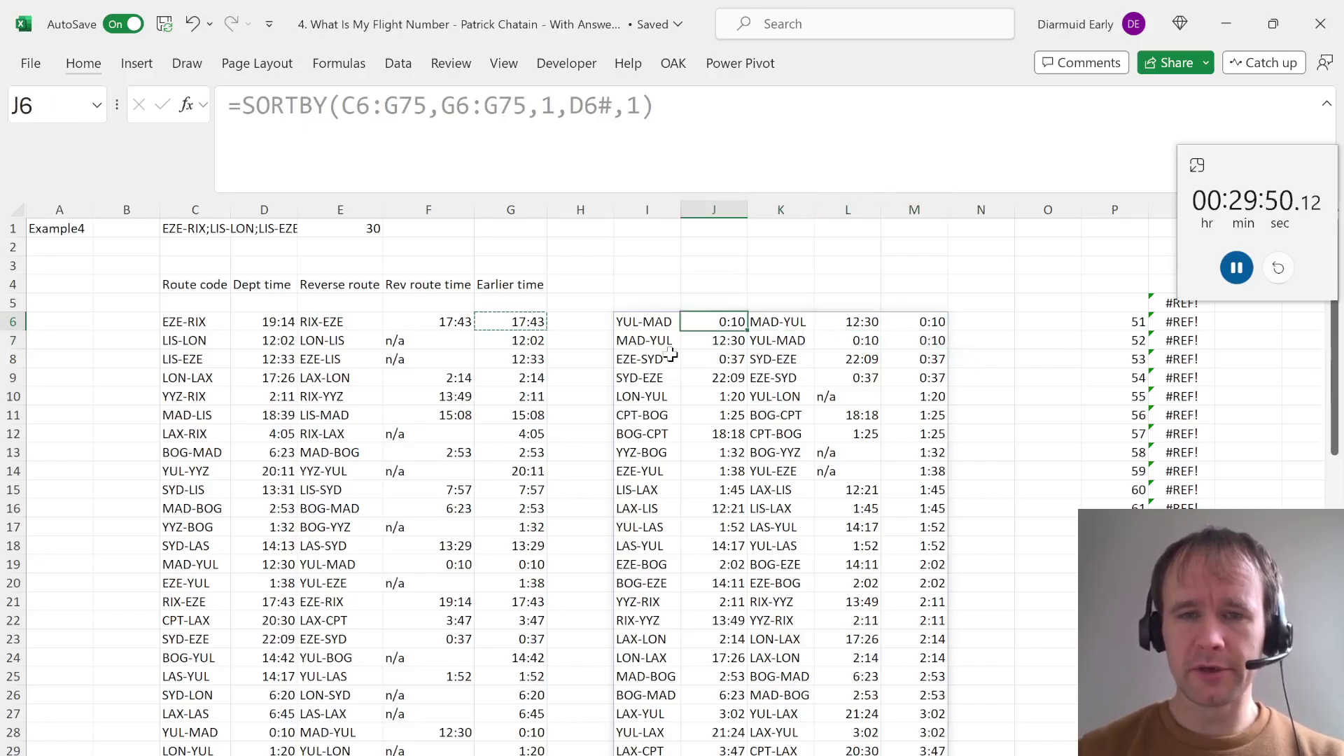
key(Down)
key(Right)
key(Right)
key(Right)
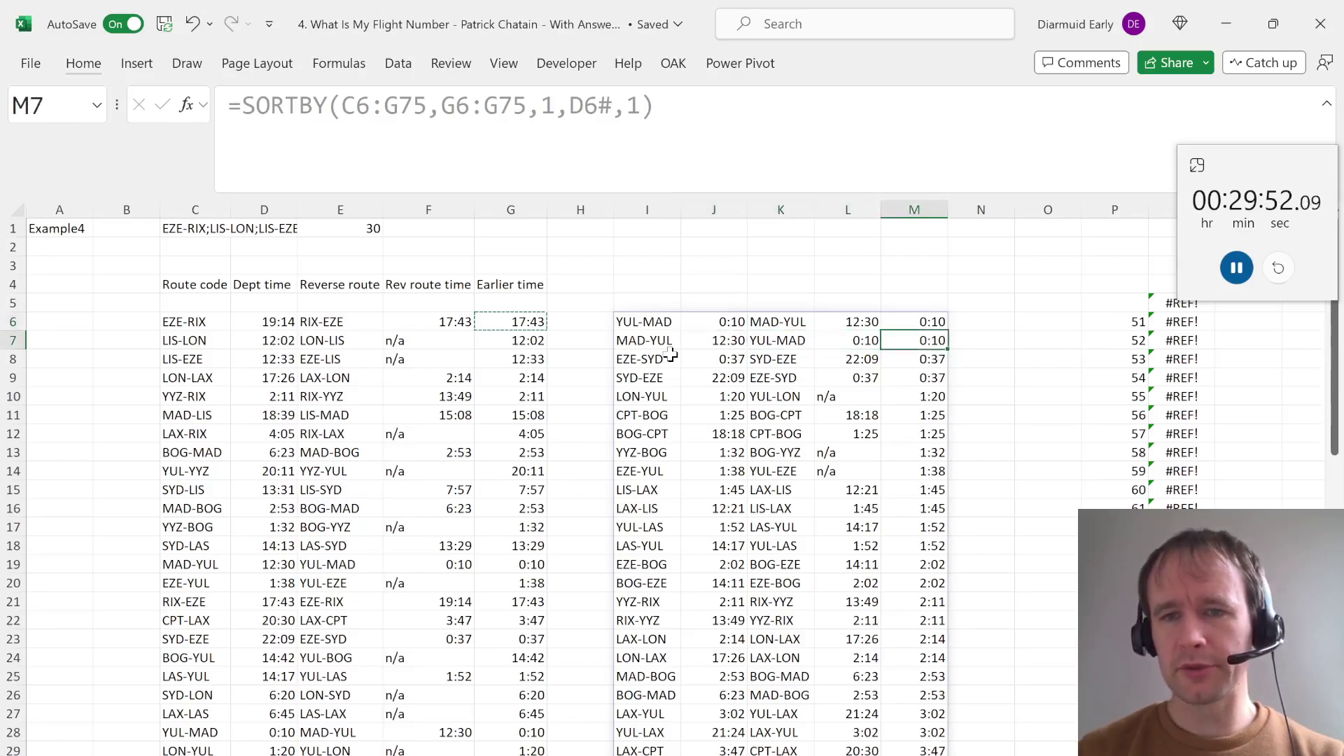
key(shift+Up)
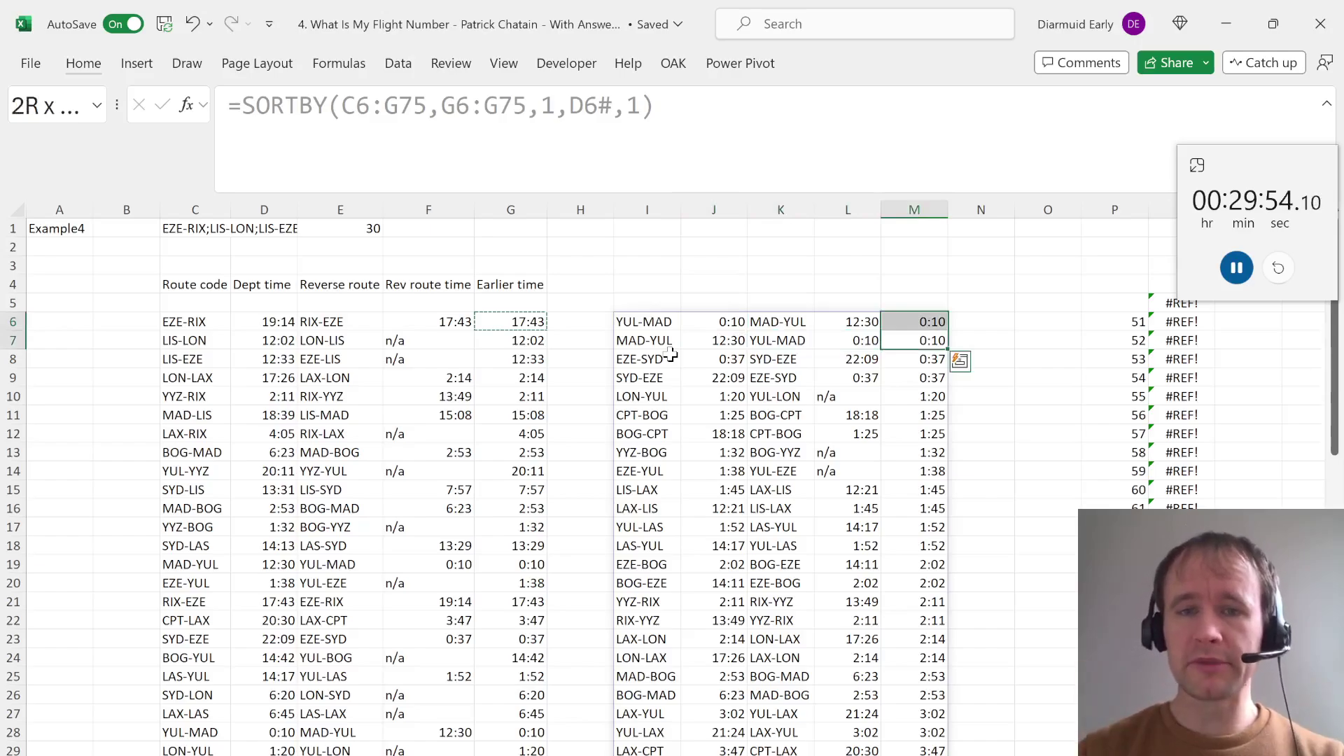
key(Left)
key(Left)
key(Left)
key(Up)
key(shift+Down)
key(Left)
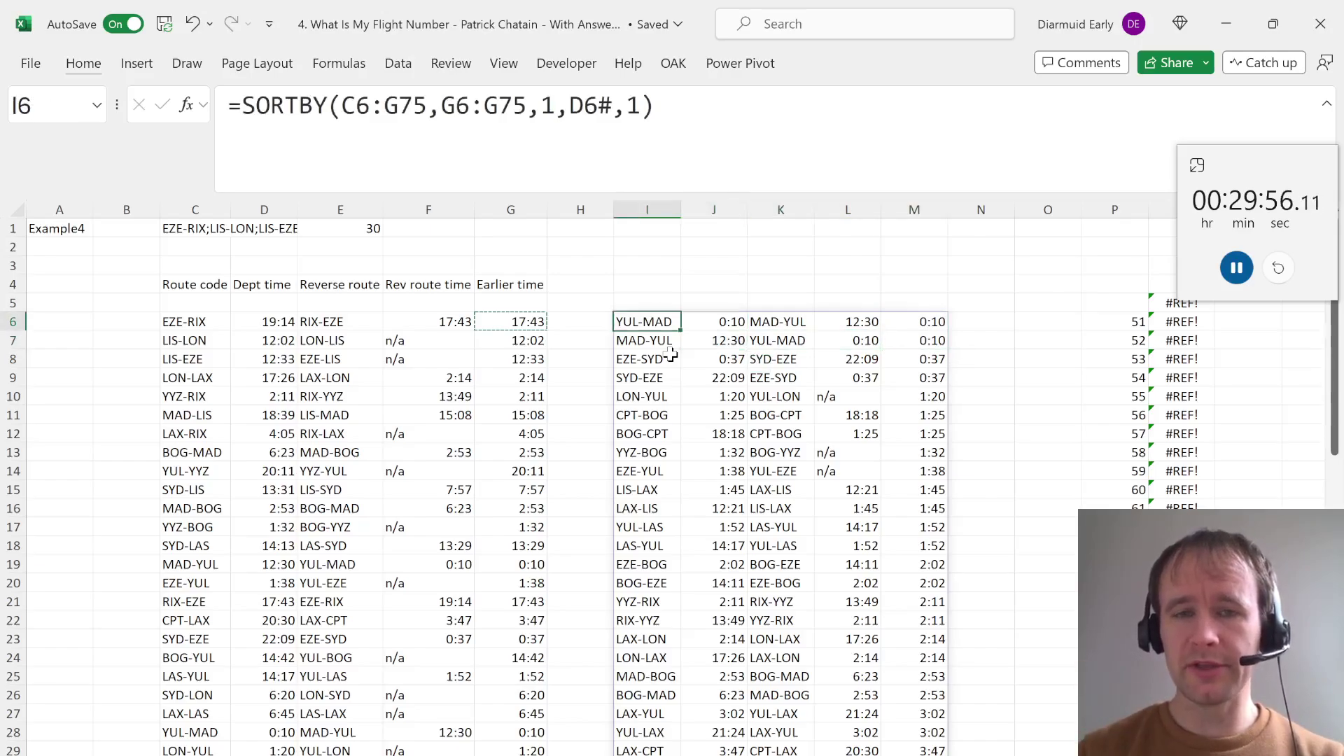
Check the sort order of the paired routes against their reverse routes in column K, down to the list's end
key(shift+space)
key(Down)
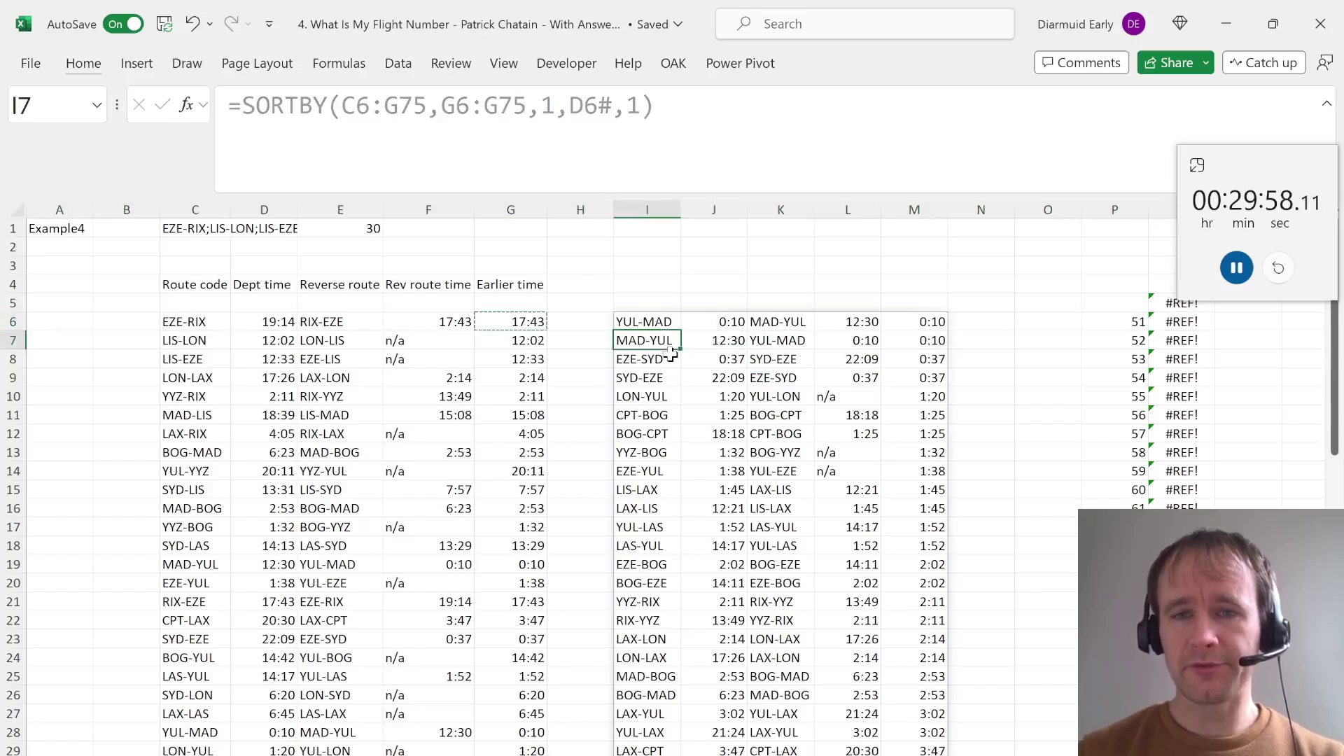
key(Up)
key(Right)
key(Right)
key(Right)
key(Left)
key(Down)
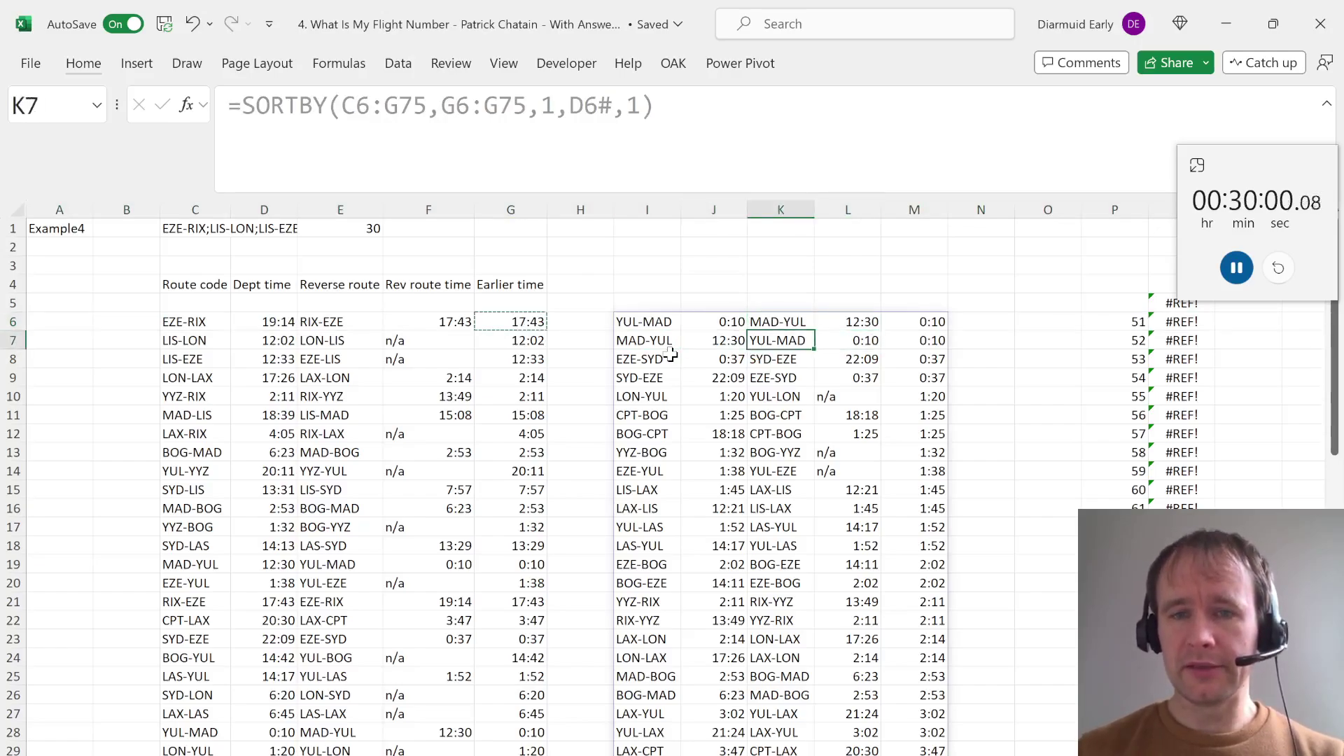
key(Down)
key(Down)
key(Down)
key(ctrl+Down)
key(ctrl+Up)
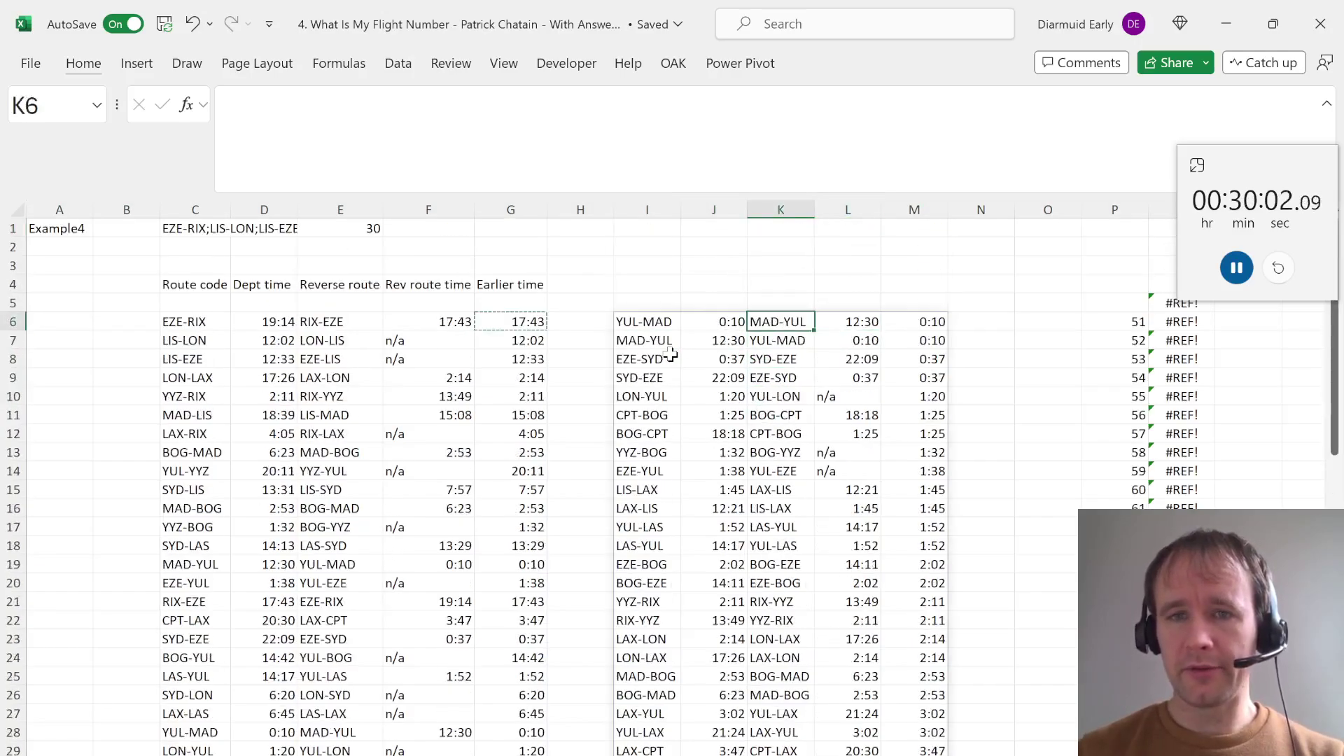
key(Left)
key(Left)
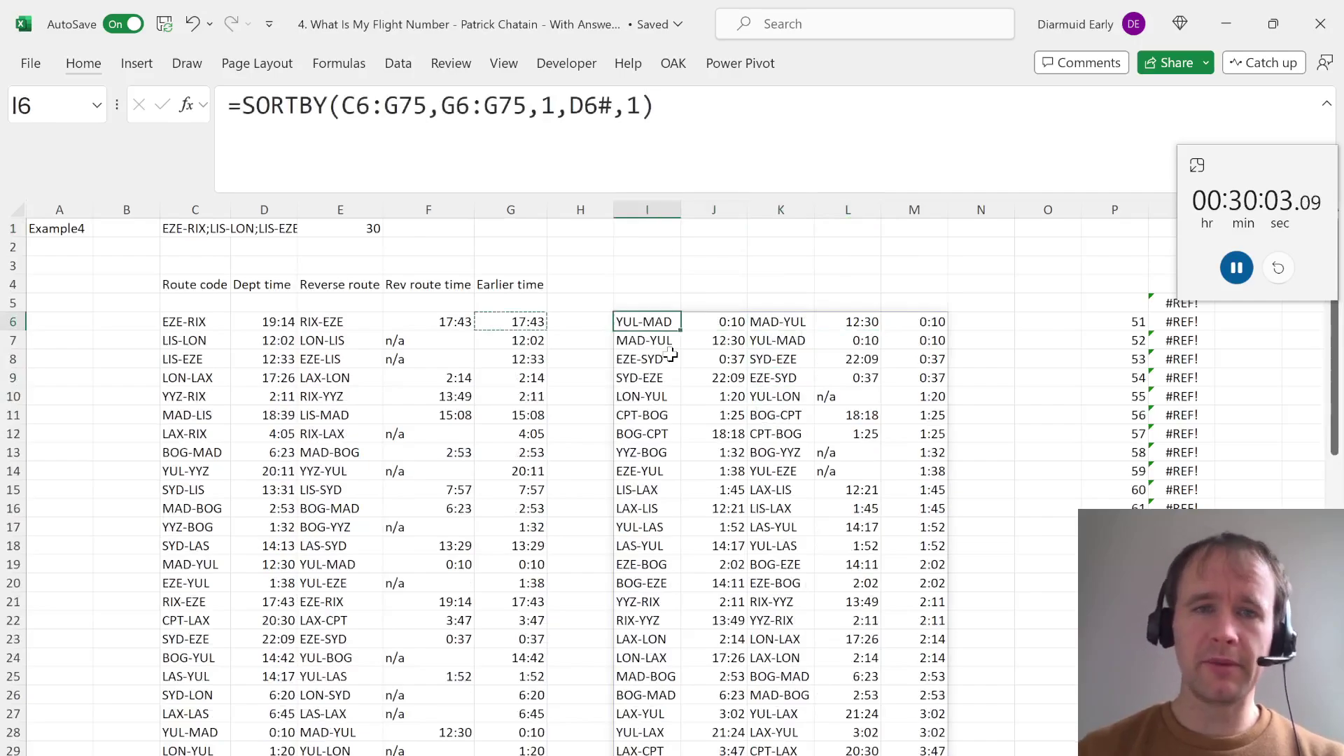
Narrow the sorted array in the I6 formula back to the route codes C6#
click(426, 104)
key(BackSpace)
key(BackSpace)
key(BackSpace)
key(BackSpace)
text(#)
key(Return)
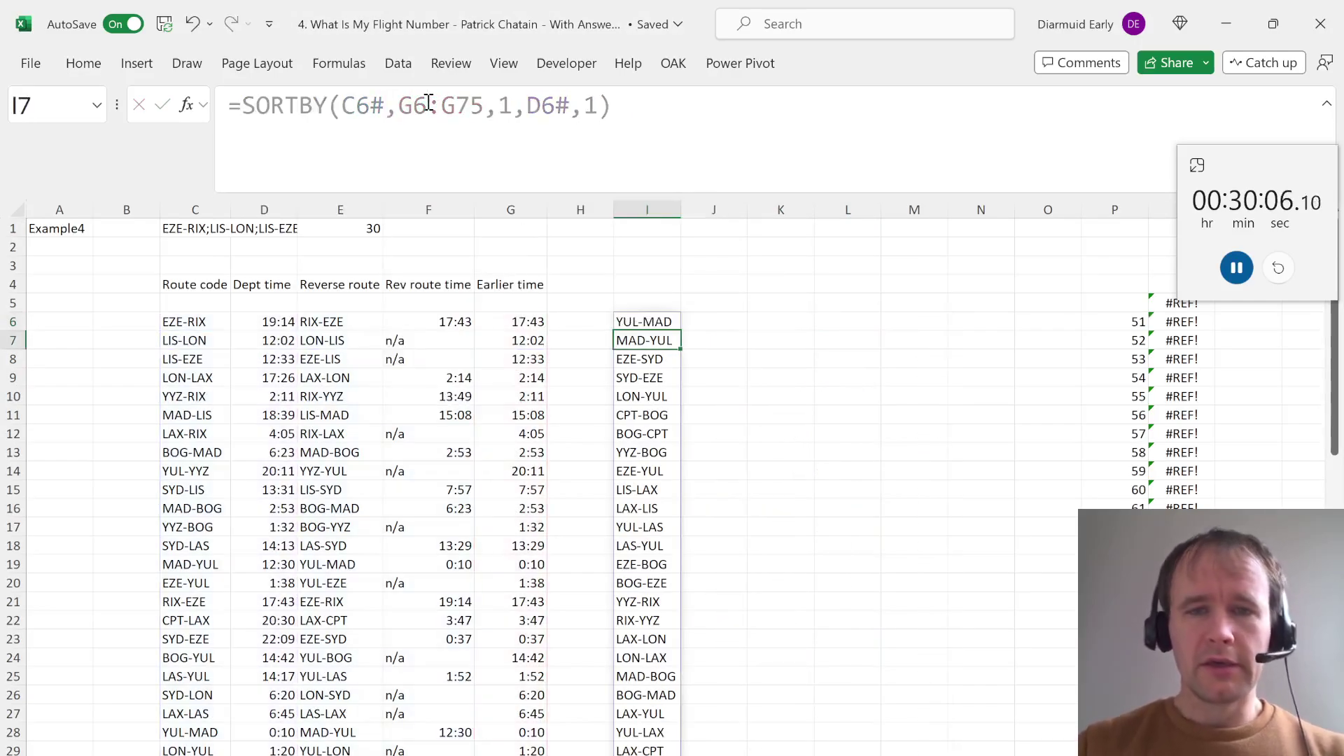
Set Q5 on the L4 sheet to =INDEX(I6#,E1) to pick the route at the given flight number
key(Up)
key(ctrl+Right)
key(Right)
key(Up)
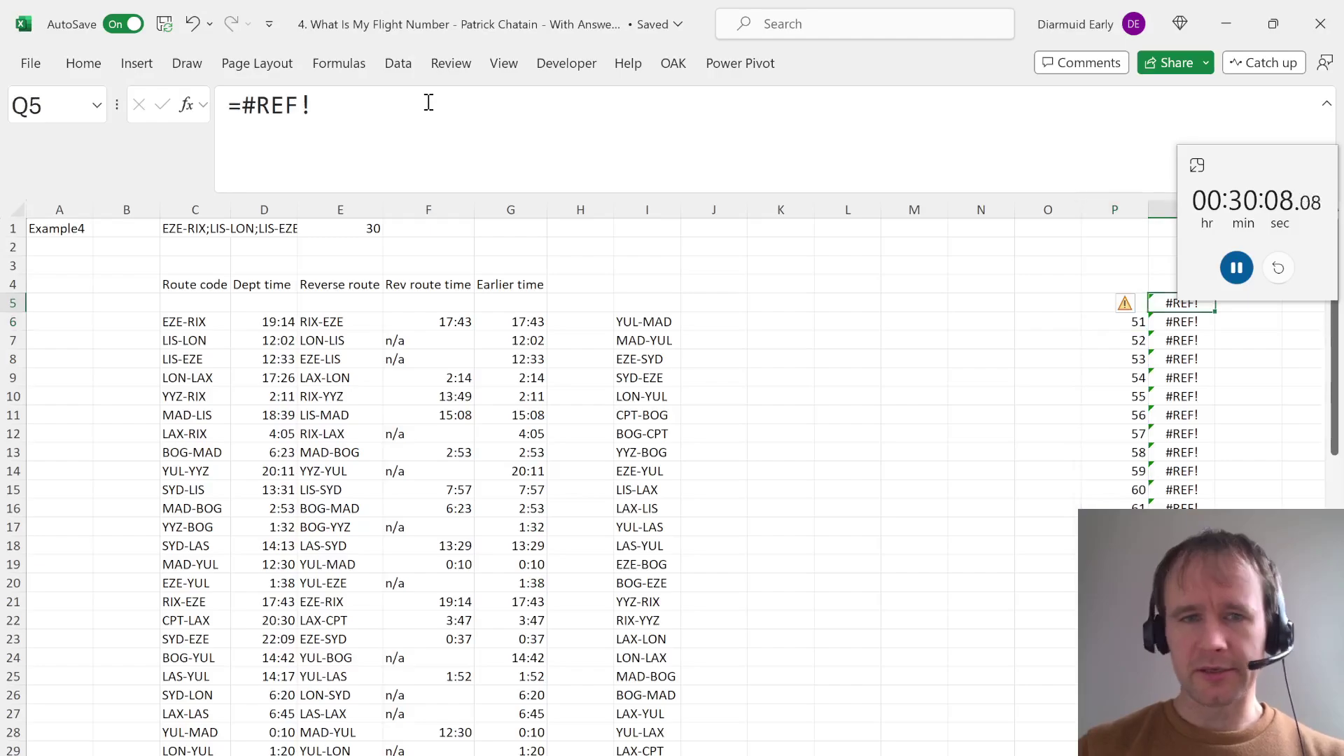
text(=ind)
key(Tab)
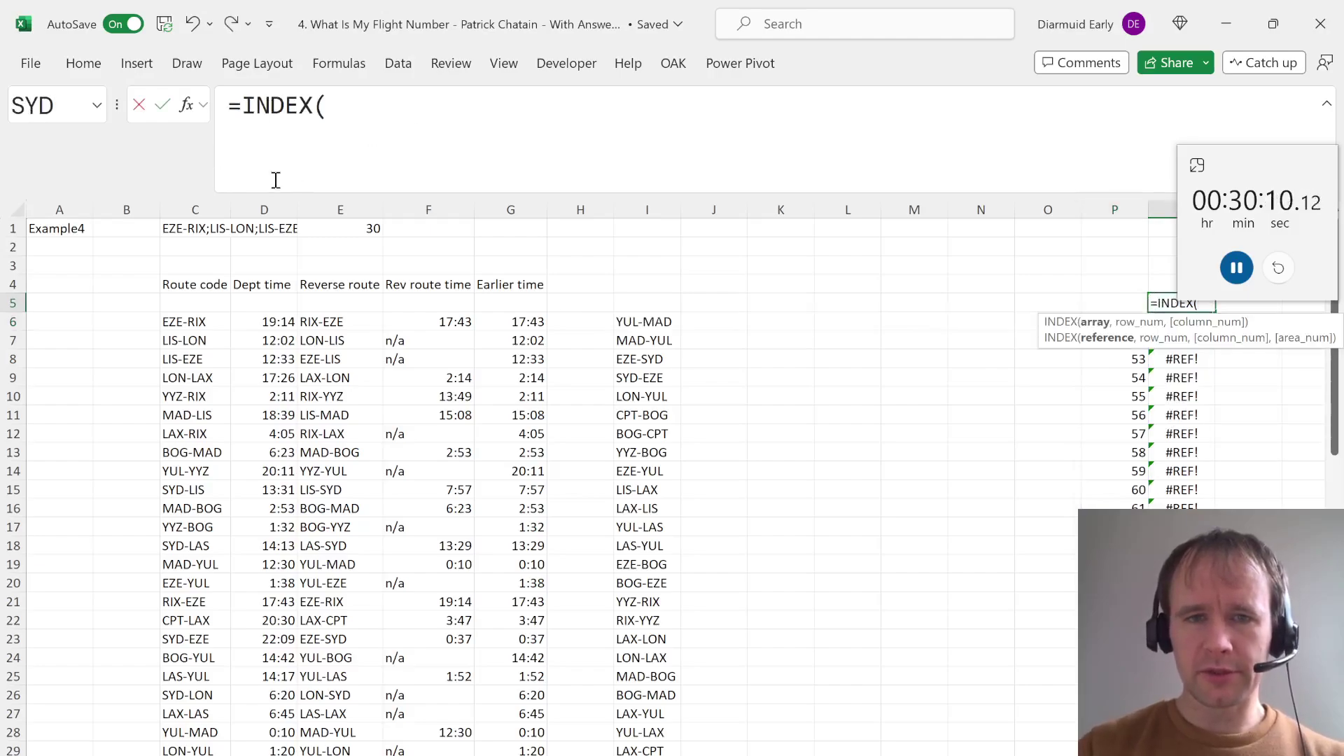
click(645, 322)
text(#,)
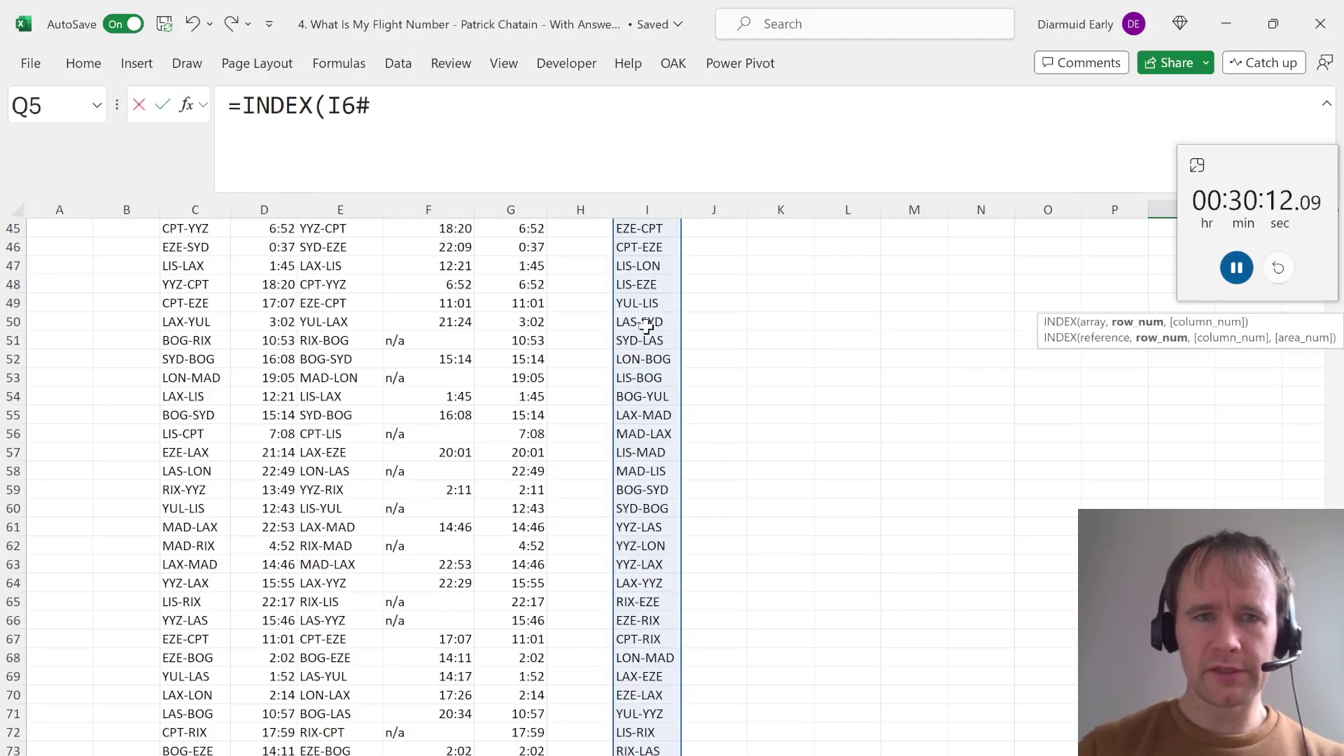
key(Up)
key(Up)
key(Up)
key(Up)
key(Left)
key(ctrl+Left)
key(ctrl+Left)
key(Right)
key(Right)
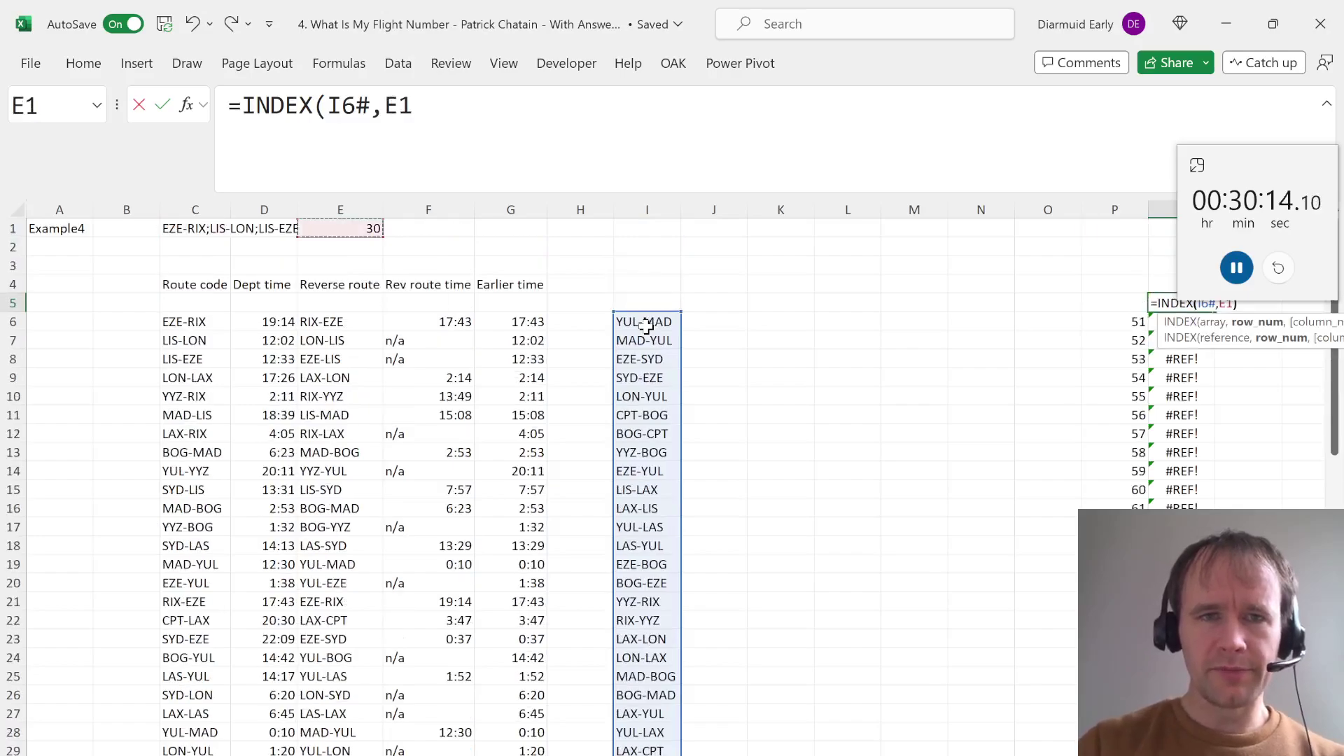
text())
key(Return)
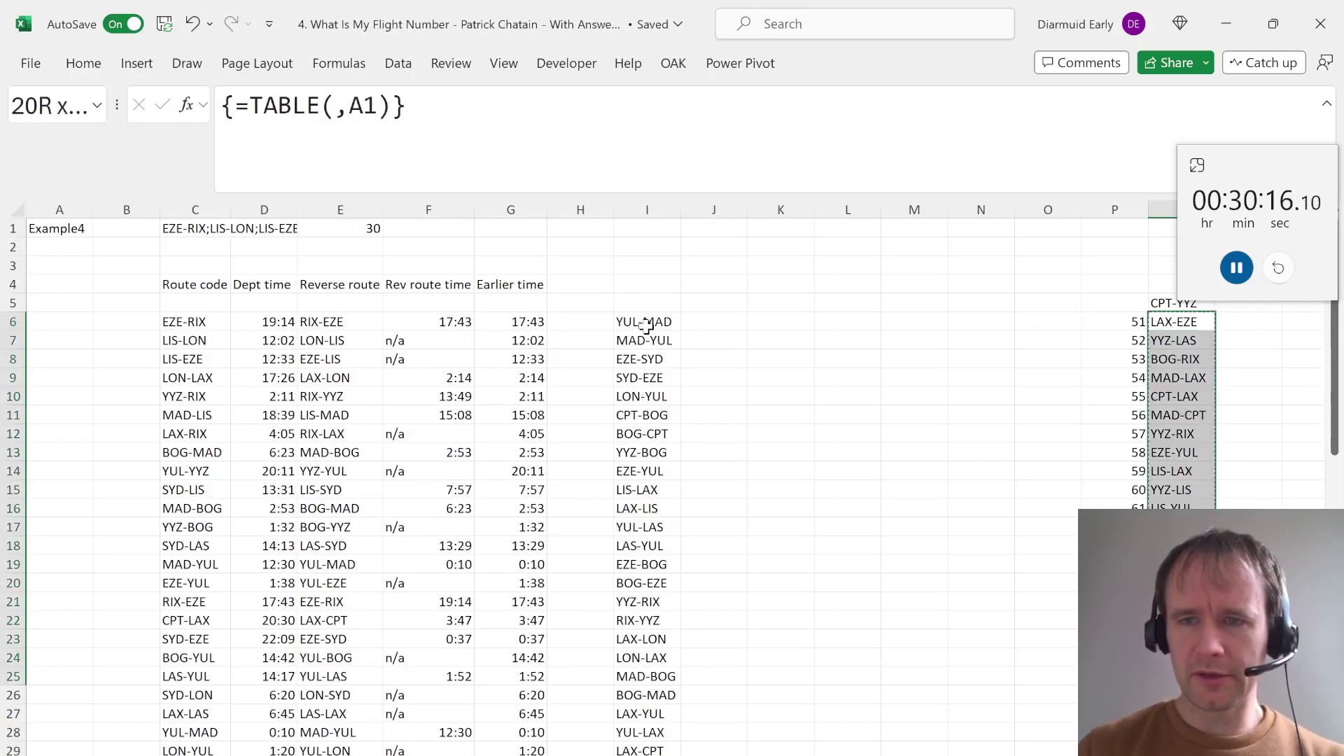
Paste the L4 data table results Q6:Q25 as links into the Level 4 answer cells, starting at E148
key(ctrl+Page_Up)
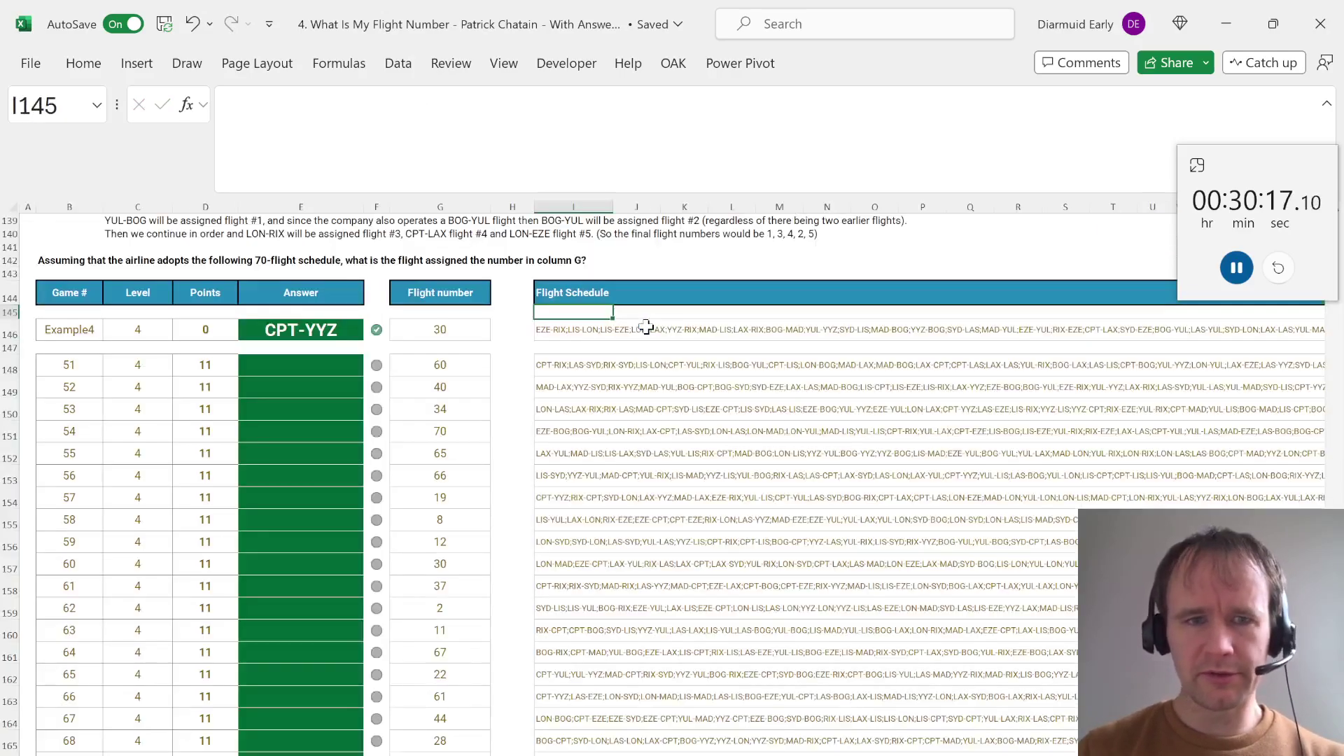
click(271, 327)
key(ctrl+Page_Down)
key(Up)
key(Down)
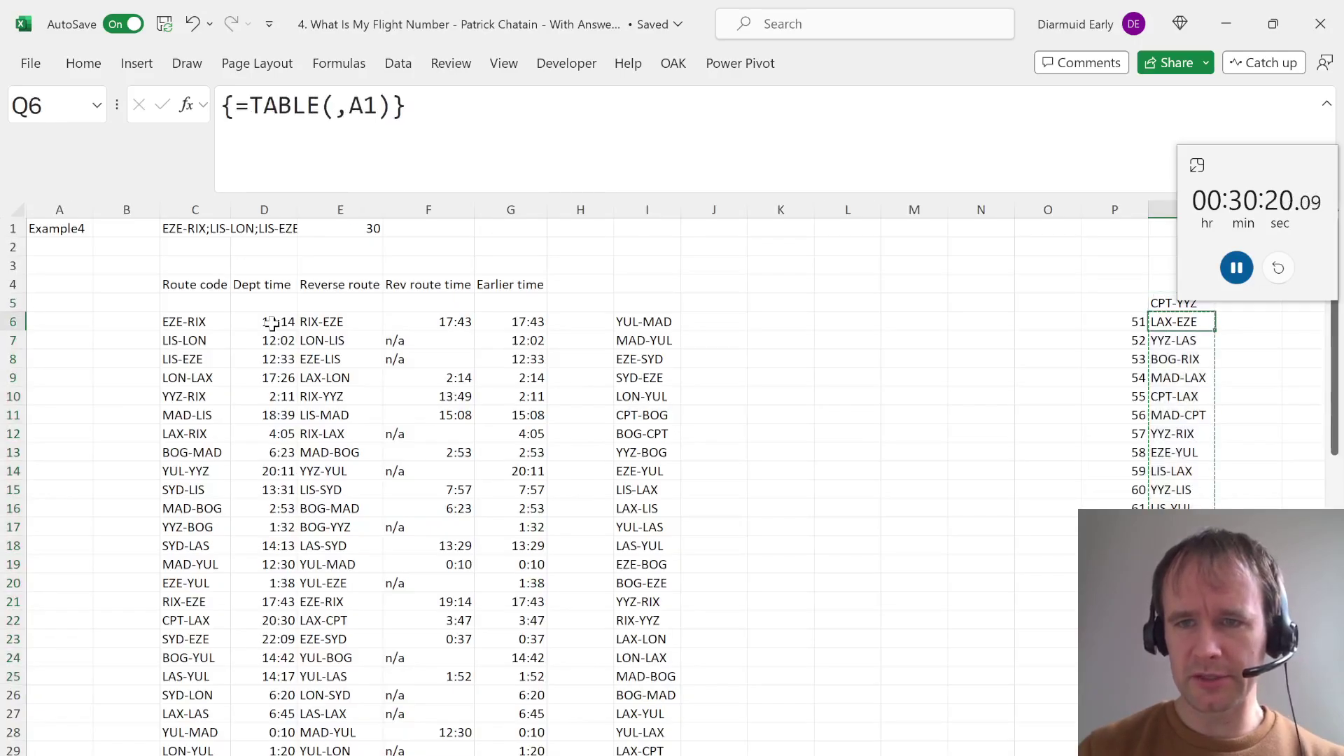
key(ctrl+Page_Up)
key(Down)
key(Down)
key(alt+h)
key(v)
key(n)
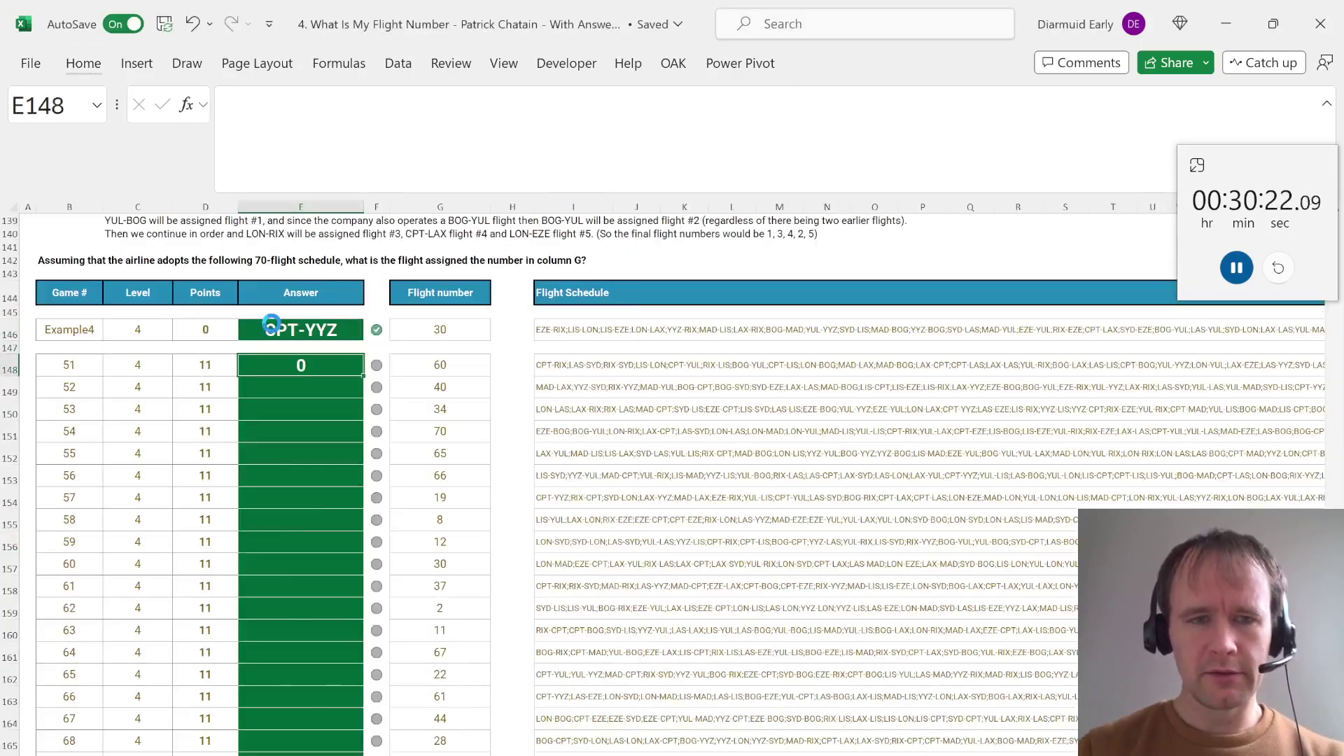
Check the current score with the Level 4 answers filled in
scroll(483, 423, up, 20)
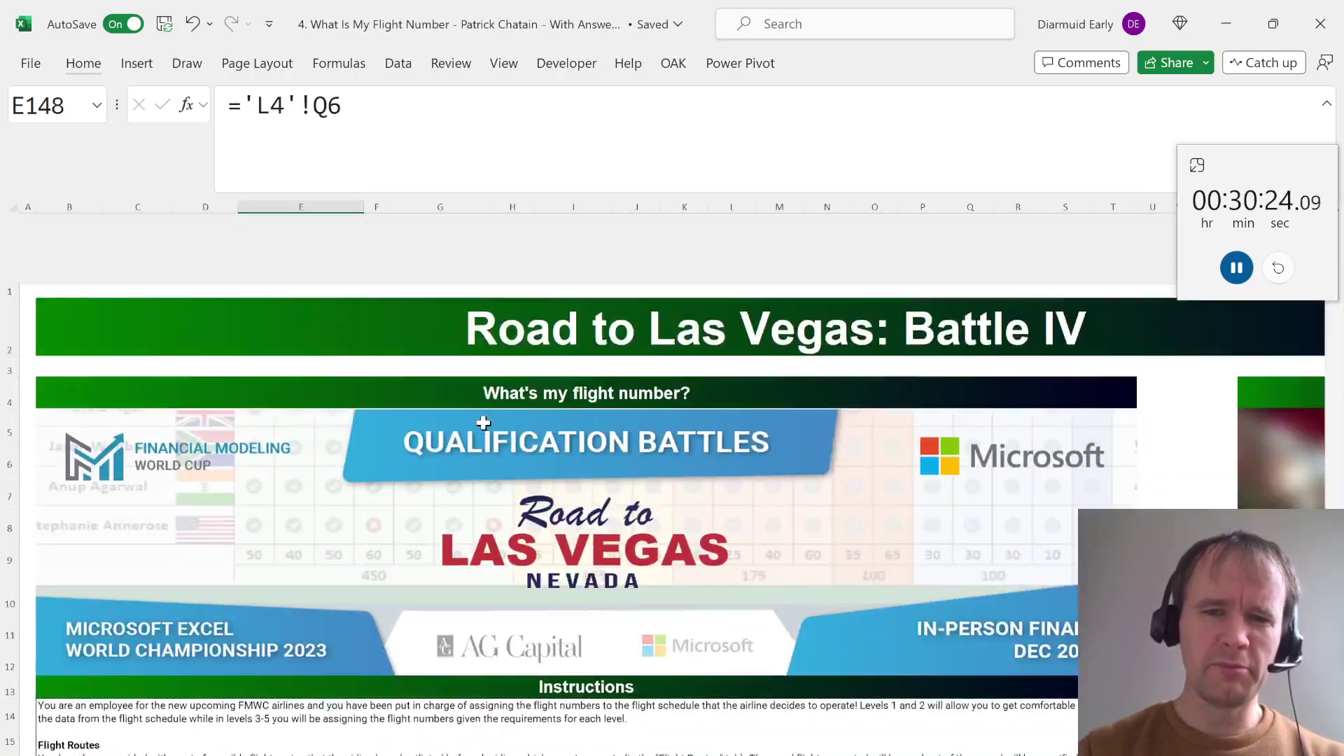
scroll(483, 423, down, 10)
click(733, 429)
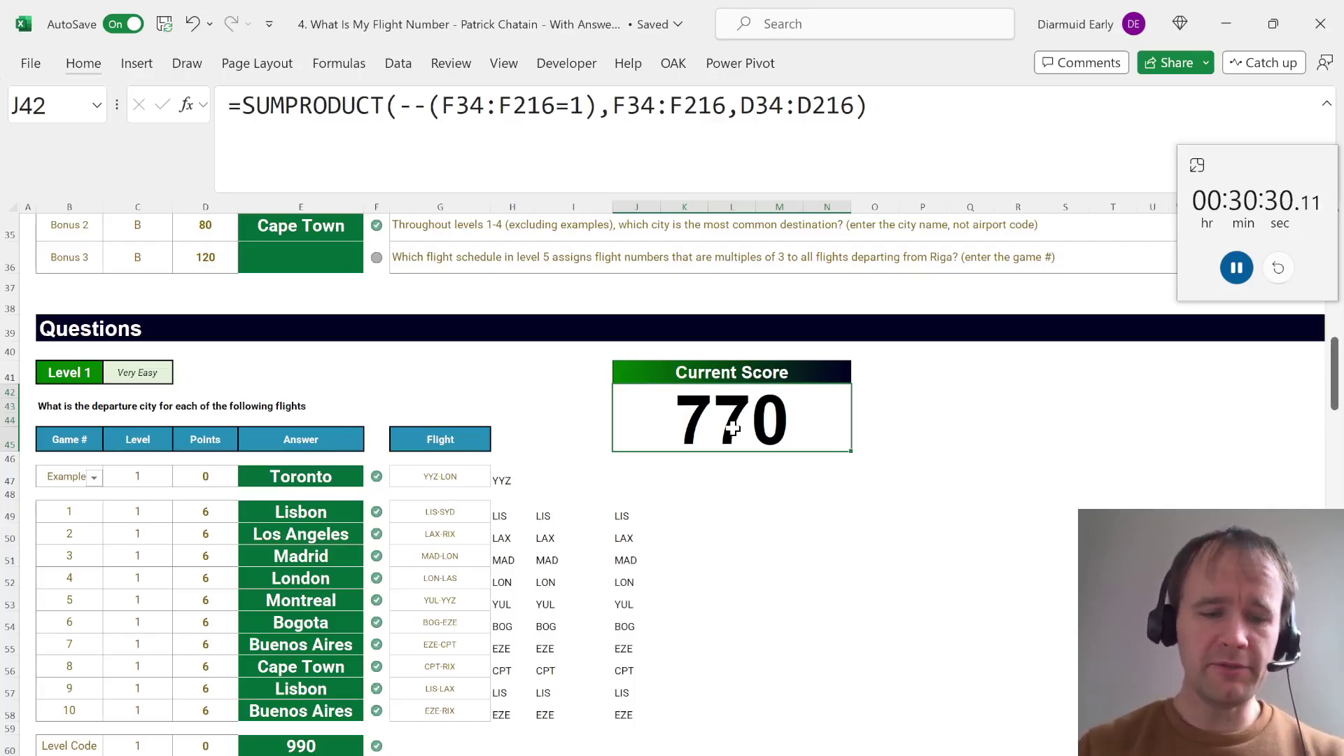
Undo the Level 4 answer paste to compare the current score without it, and restore the linked answers
key(F5)
key(Return)
scroll(481, 511, up, 20)
scroll(473, 543, up, 20)
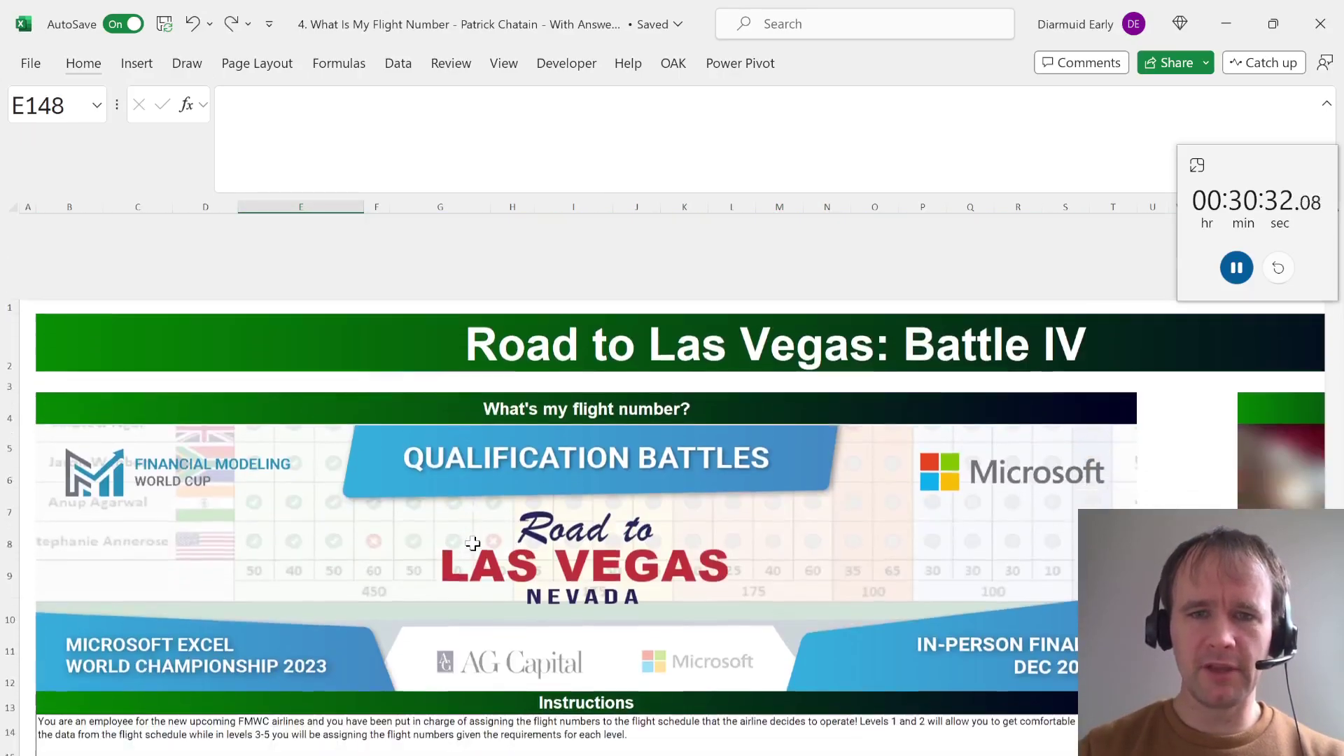
scroll(473, 544, down, 11)
scroll(474, 543, up, 3)
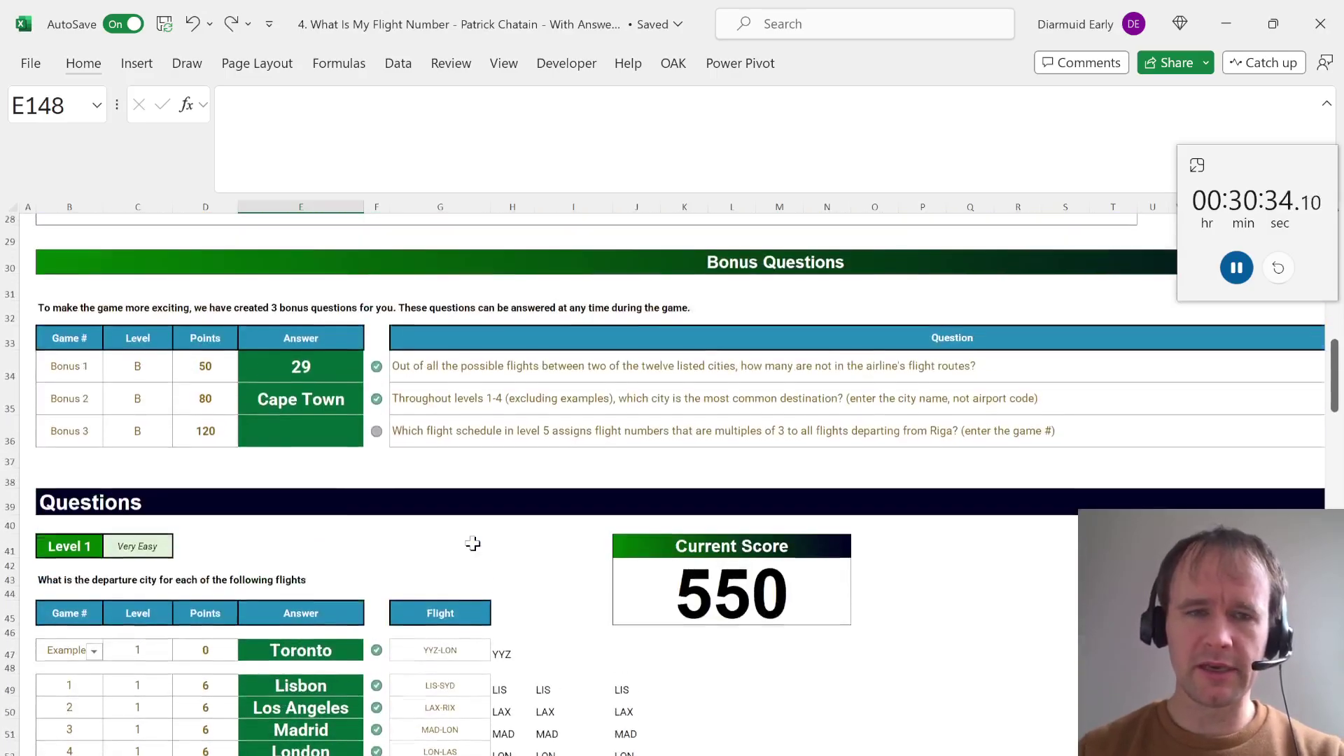
scroll(576, 541, down, 20)
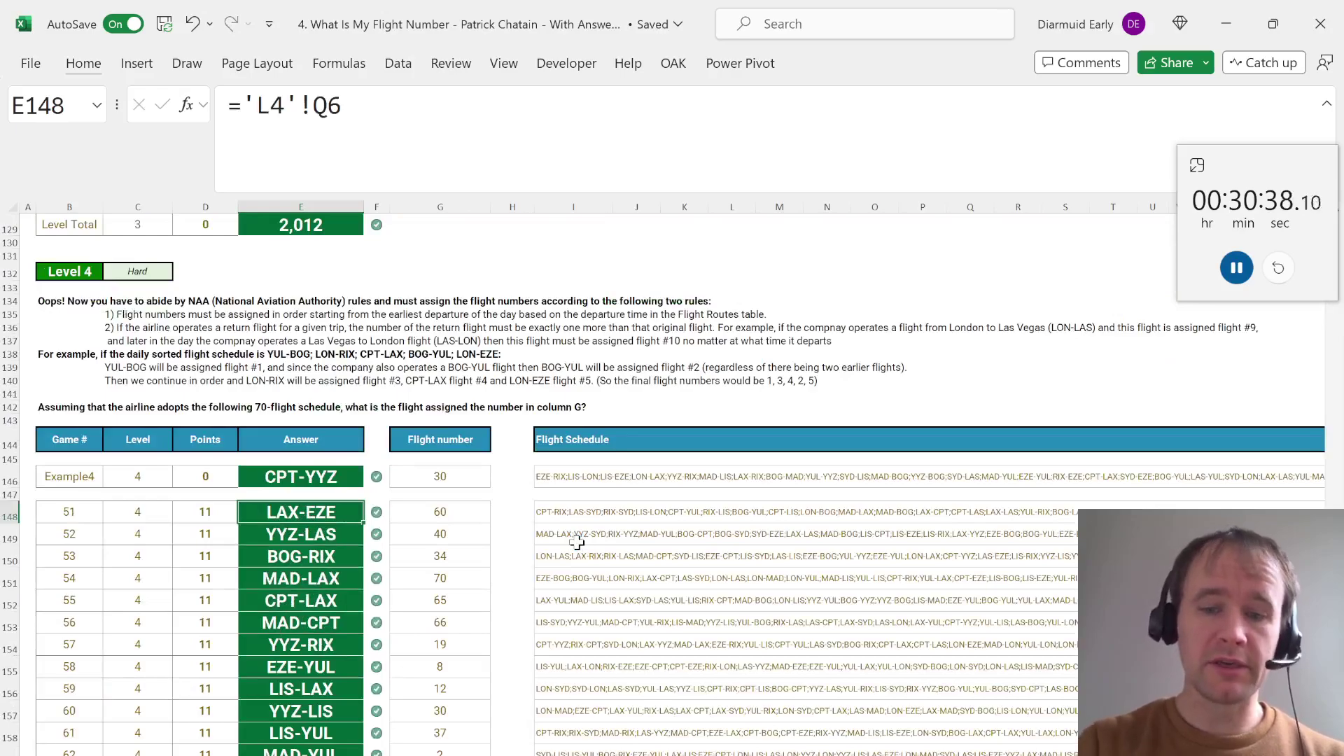
Return from the start of the case sheet to the current score and close the stopwatch
key(ctrl+Home)
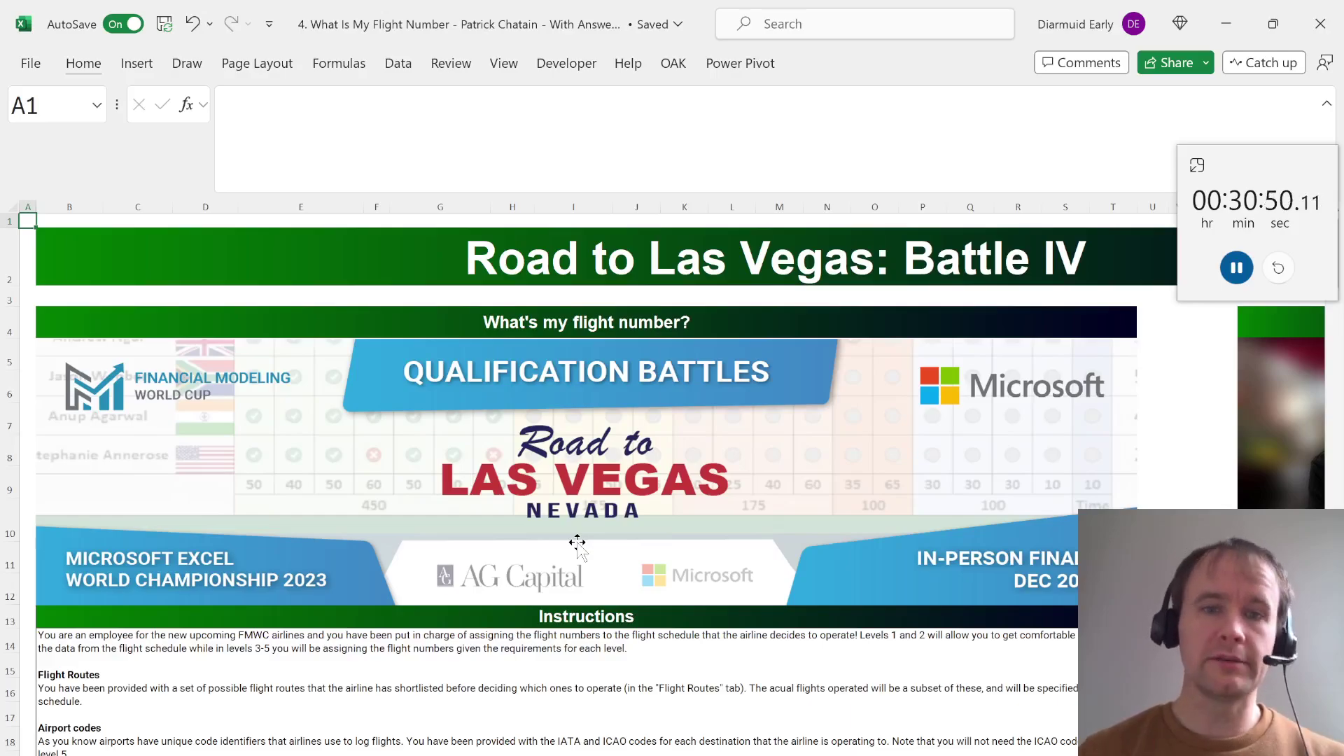
scroll(577, 543, down, 12)
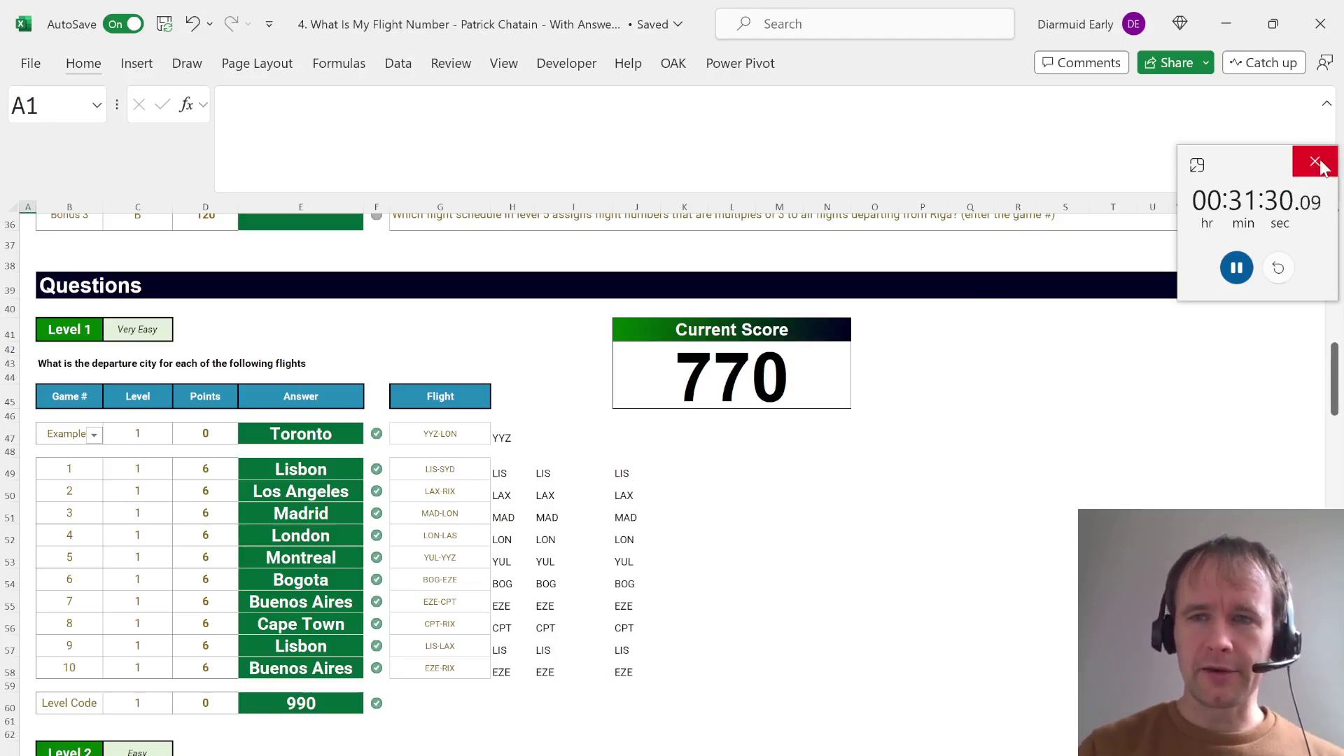
click(1321, 155)
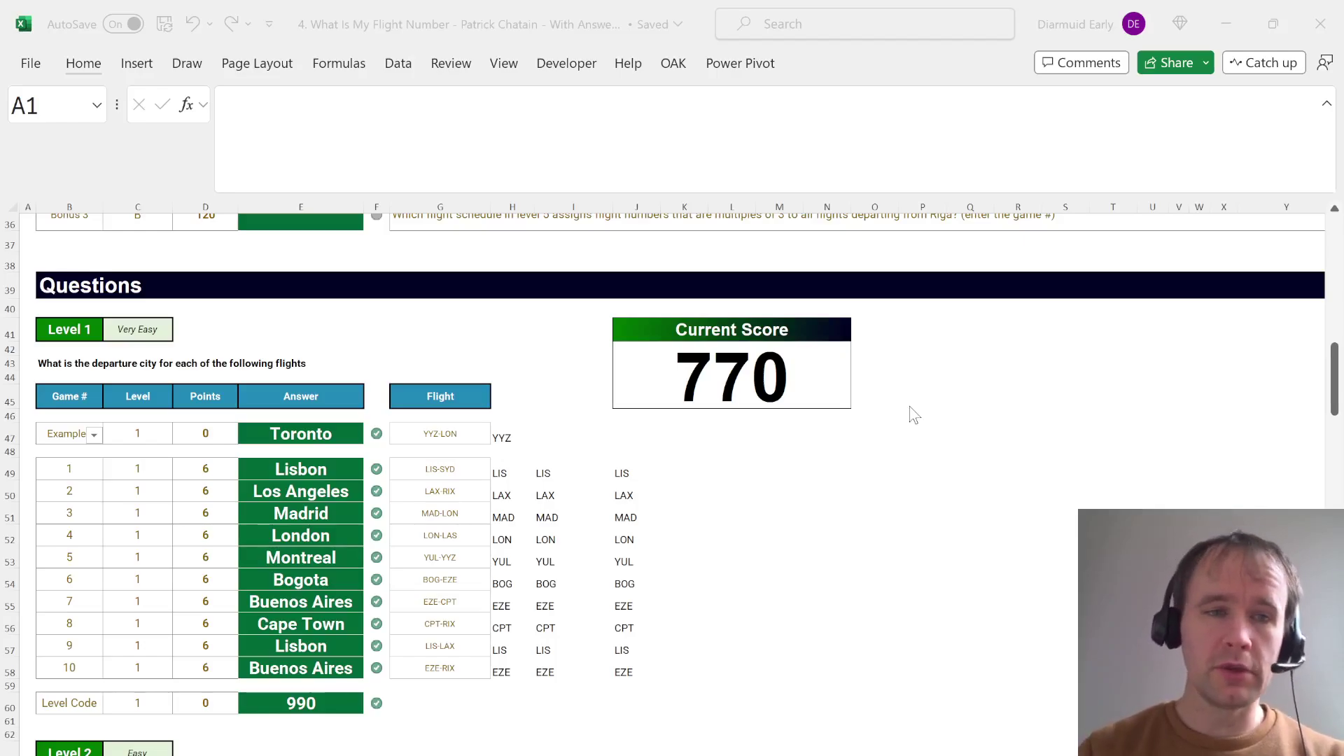
Review the case instructions for each level
scroll(909, 408, up, 2)
scroll(912, 414, up, 7)
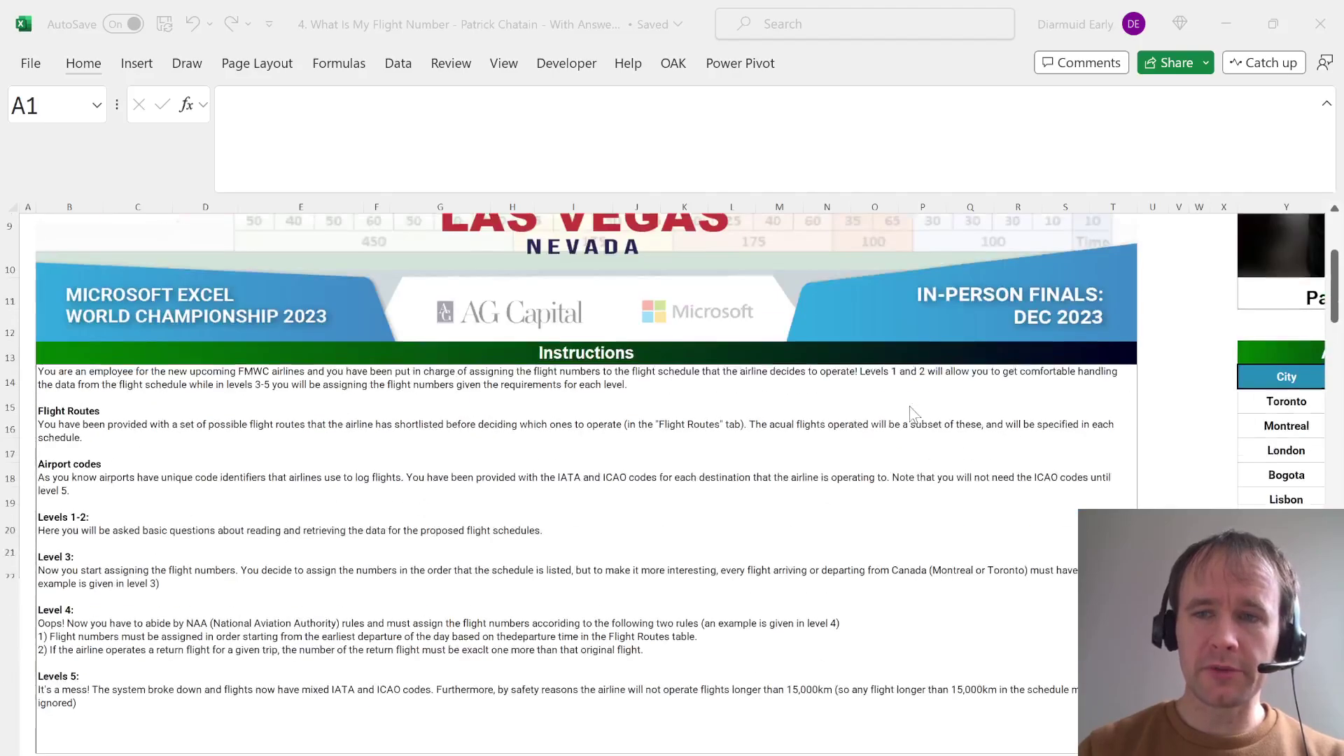